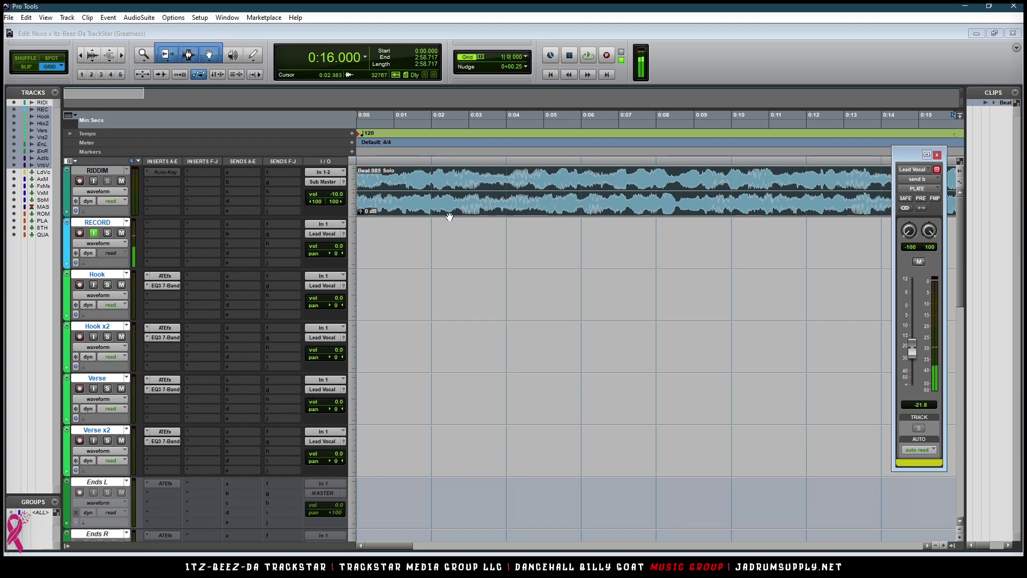
- Play the beat from 0:16 and lower the RIDDIM track's volume to -14.0 dB
key("space")
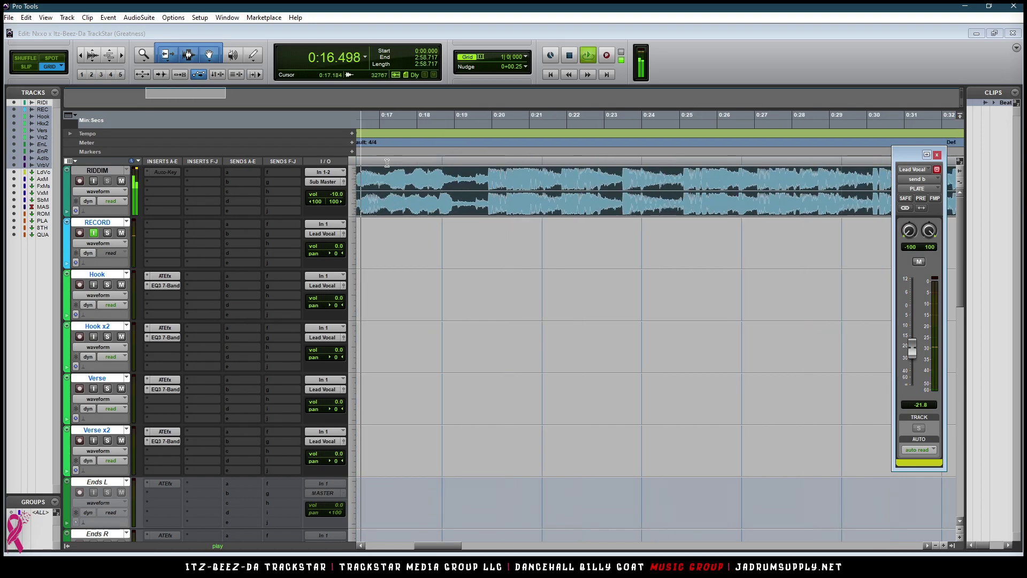
key("r")
key("r")
key("r")
key("r")
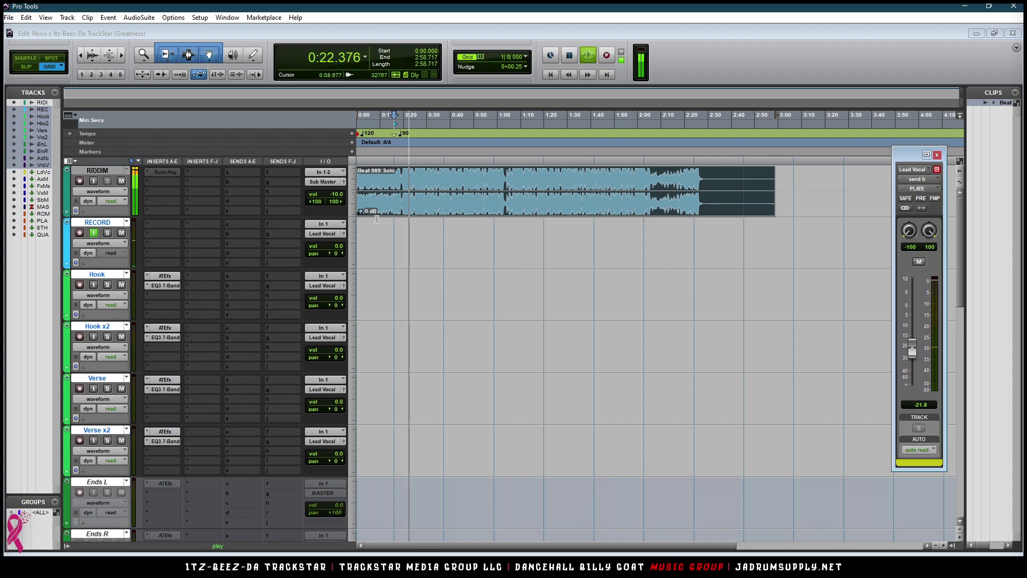
key("space")
left_click_drag(337, 198, 350, 222)
key("space")
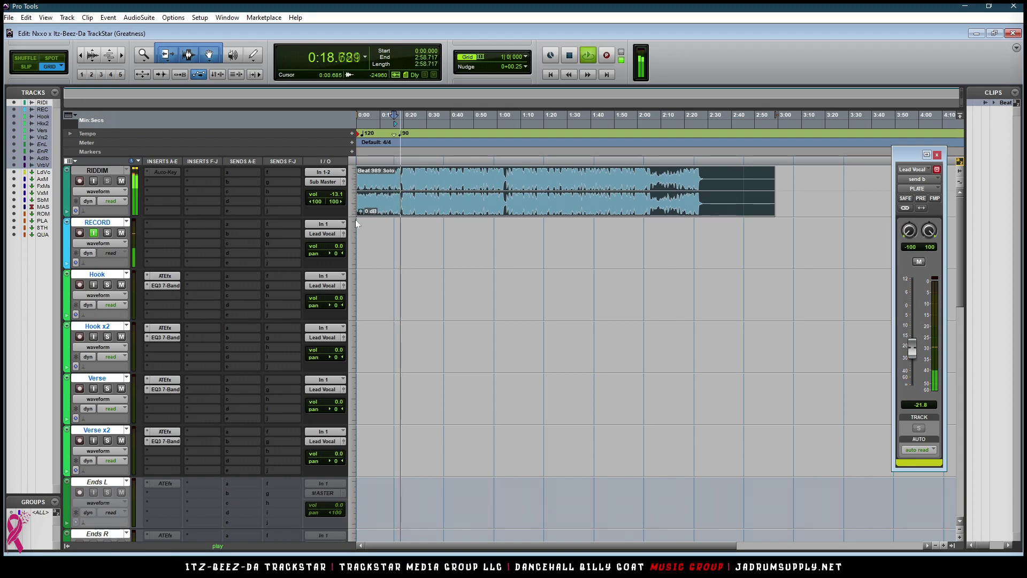
key("space")
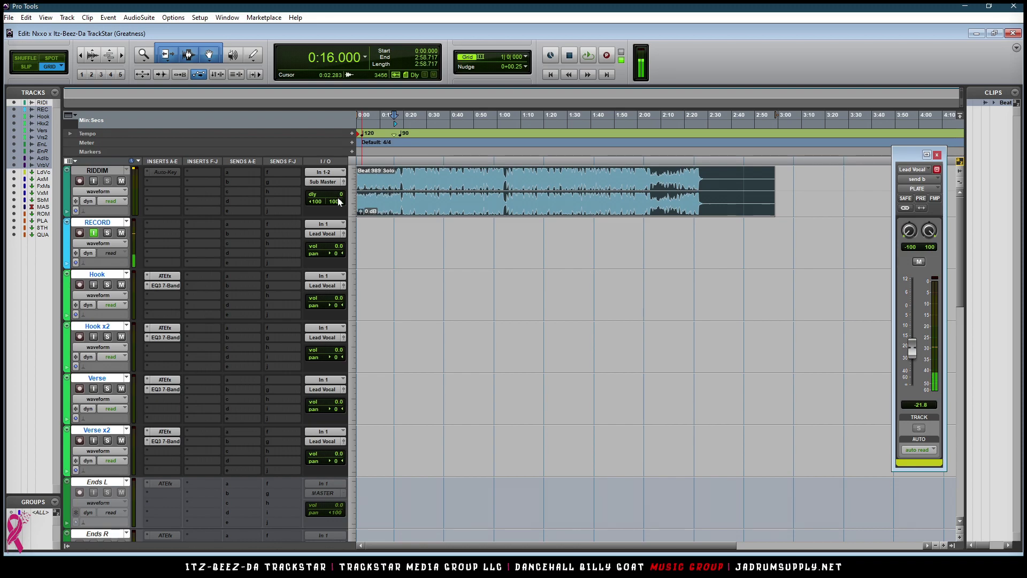
mouse_move(341, 194)
left_mouse_down()
mouse_move(346, 206)
mouse_move(339, 194)
left_mouse_up()
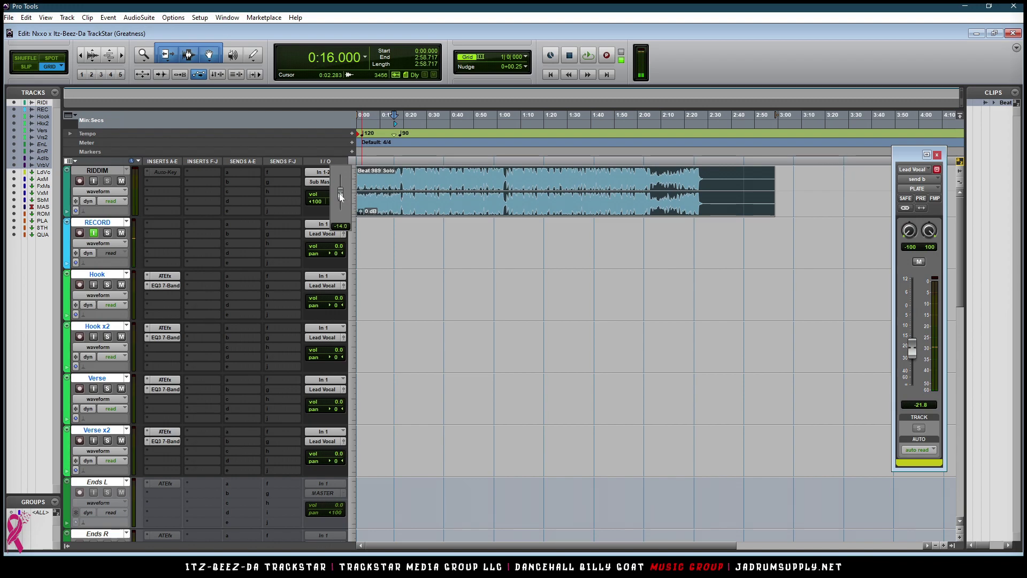
- Check the hardware buffer size in the Playback Engine settings
left_click(200, 17)
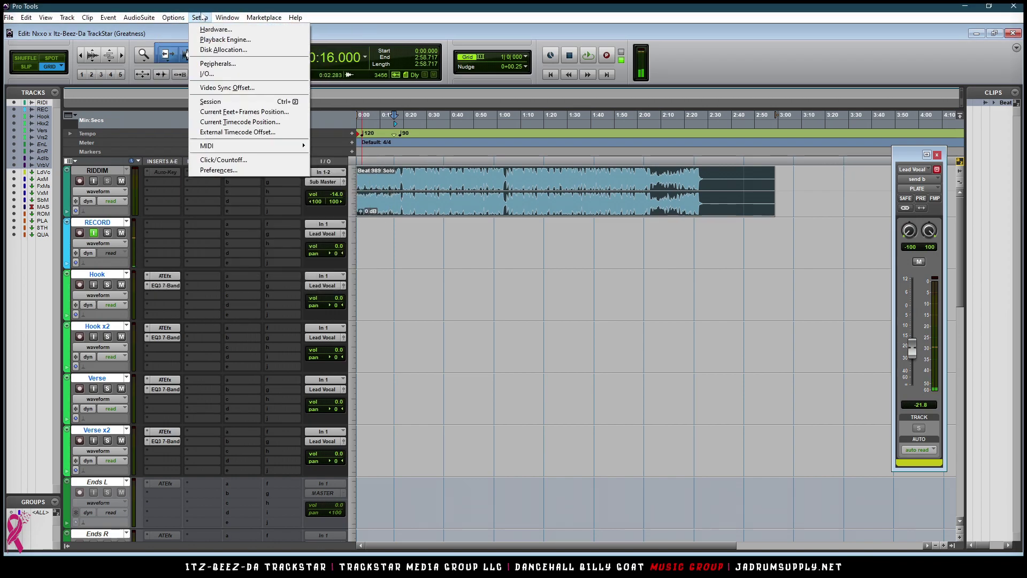
left_click(236, 39)
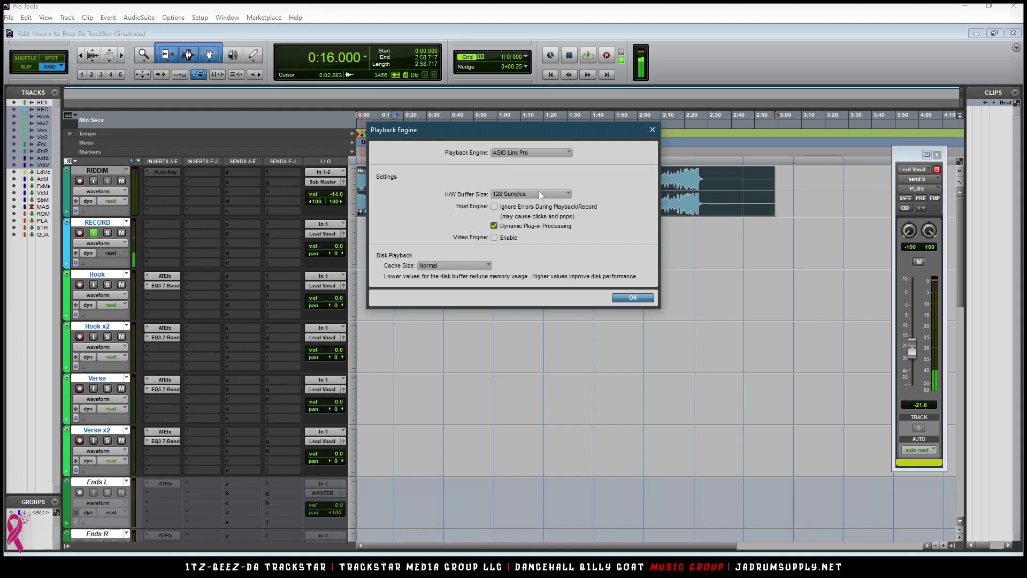
left_click(653, 130)
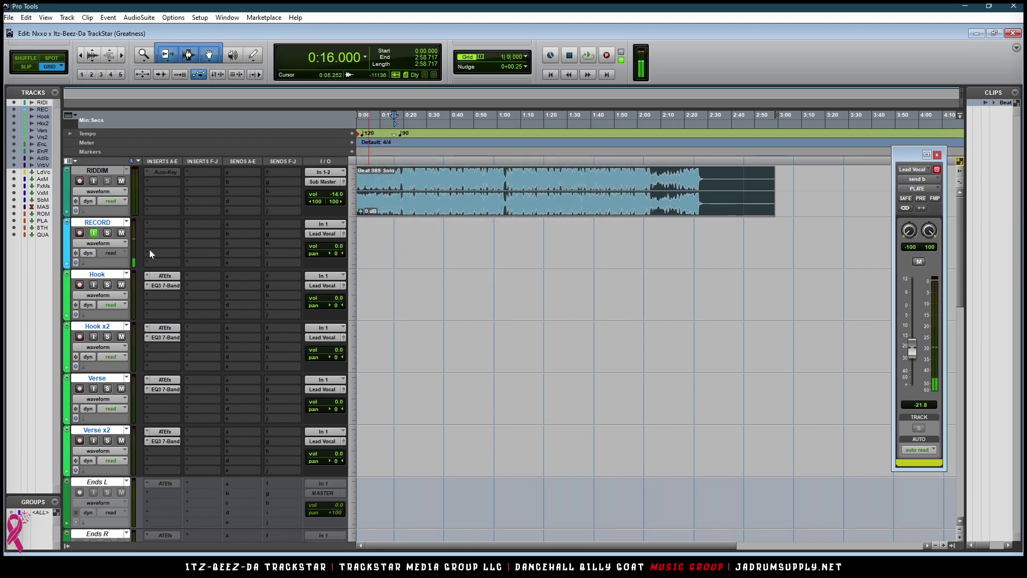
- Activate and open Auto-Key on the RIDDIM track, and play the beat so its key gets detected
left_click(169, 172)
left_click_drag(381, 136, 579, 244)
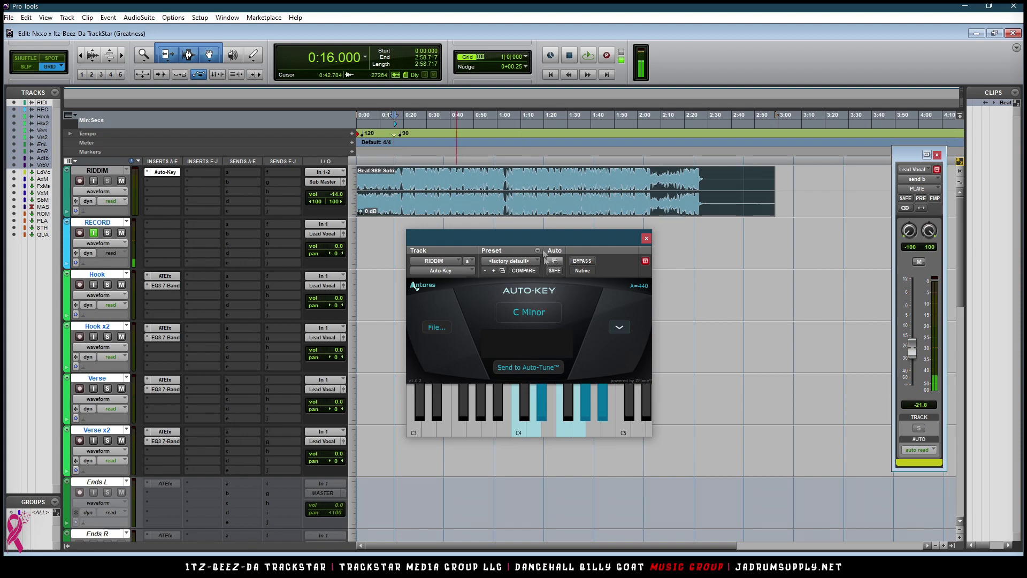
key("space")
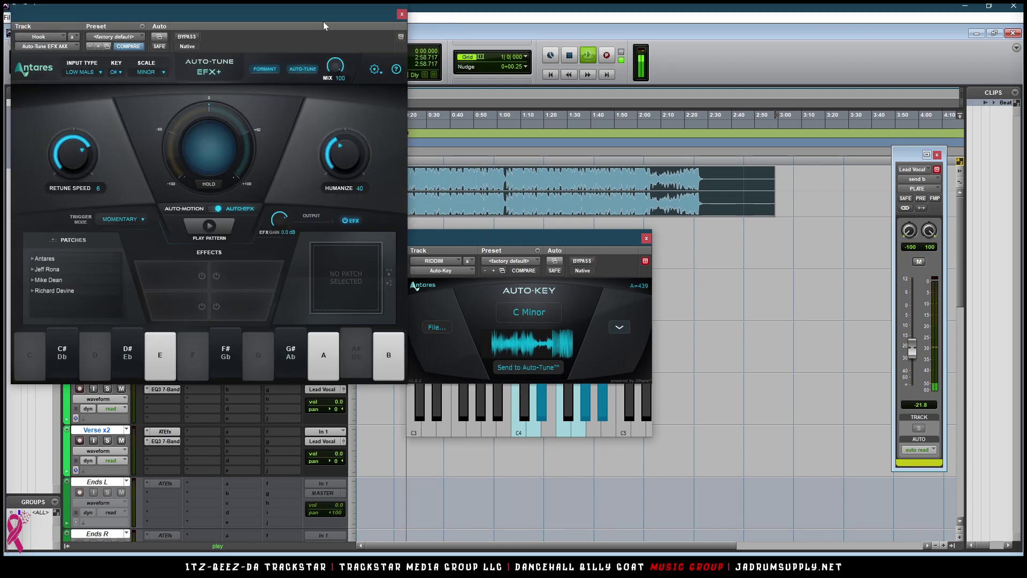
- Copy the Hook track's Auto-Tune EFX+ to the RECORD track's first insert and send Auto-Key's Eb Minor to Auto-Tune
left_click_drag(323, 21, 857, 121)
left_click(411, 236)
left_click_drag(412, 236, 295, 206)
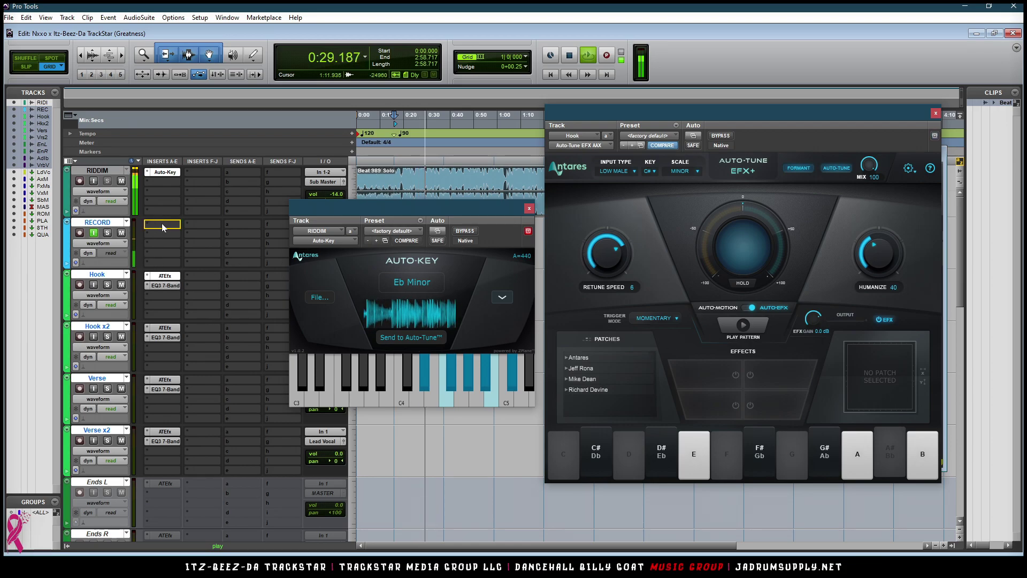
left_click_drag(217, 257, 200, 236)
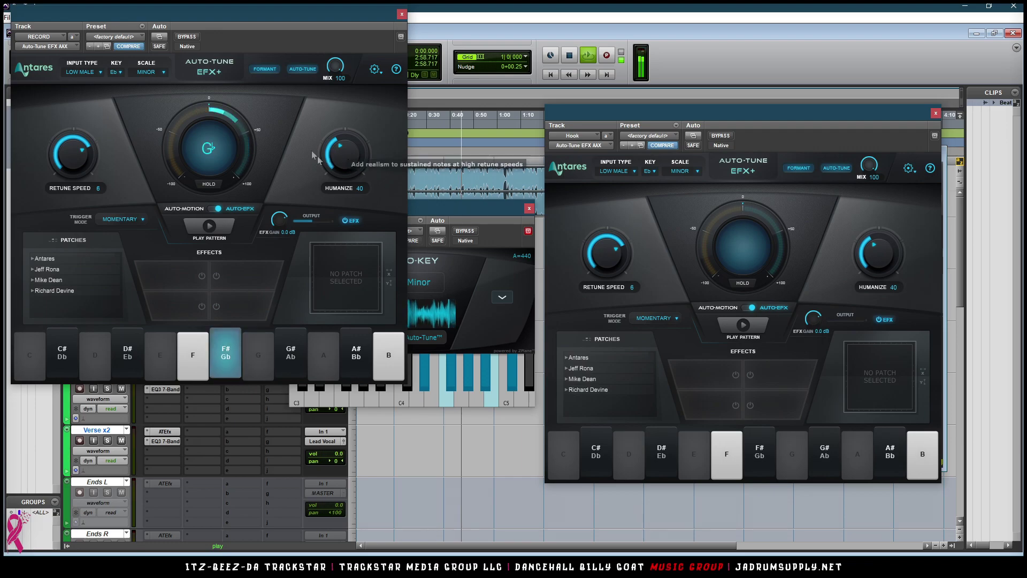
- Close the Auto-Tune and Auto-Key windows, and deactivate Auto-Key on the RIDDIM track with playback stopped
left_click(401, 14)
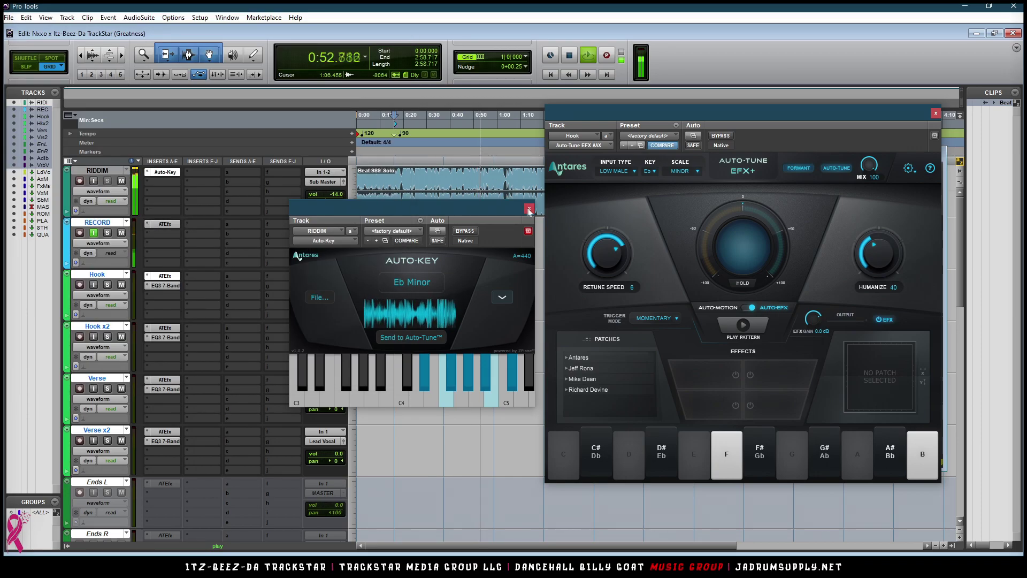
left_click(937, 114)
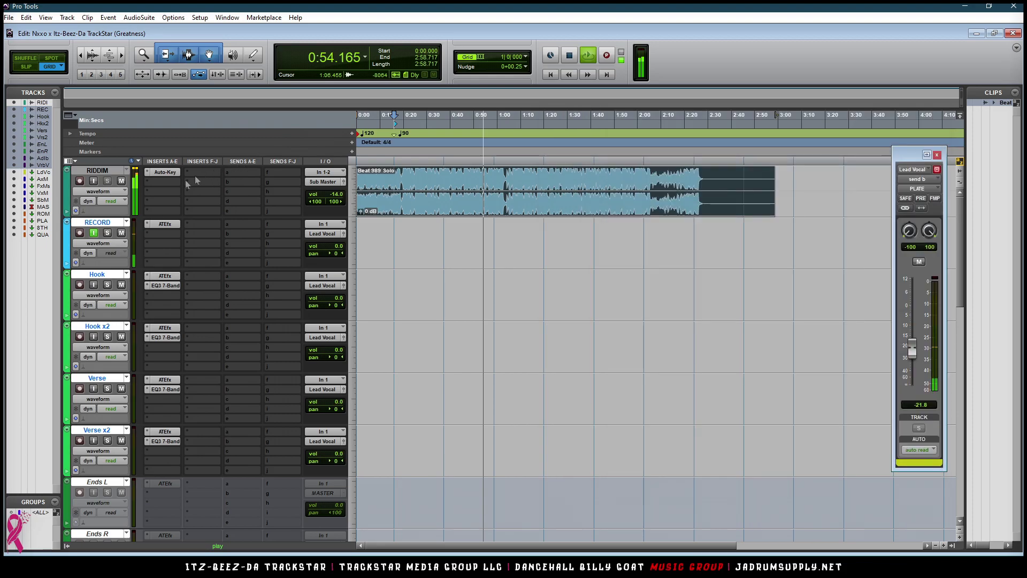
left_click(164, 172, "ctrl+super")
key("space")
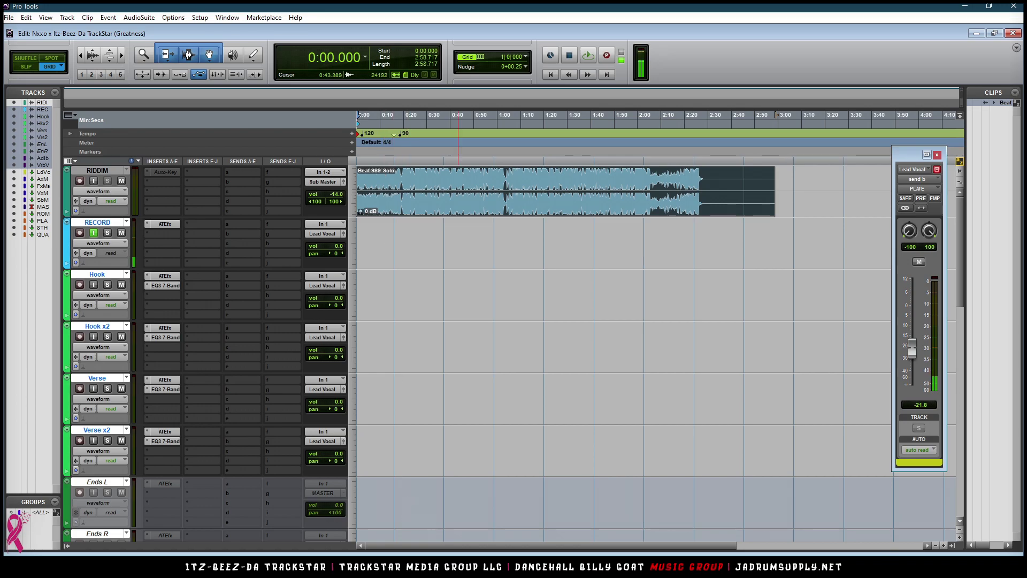
- Look up the beat's BPM in VirtualDJ and set a single 92 BPM tempo at the start of the Pro Tools session
key("alt+Tab")
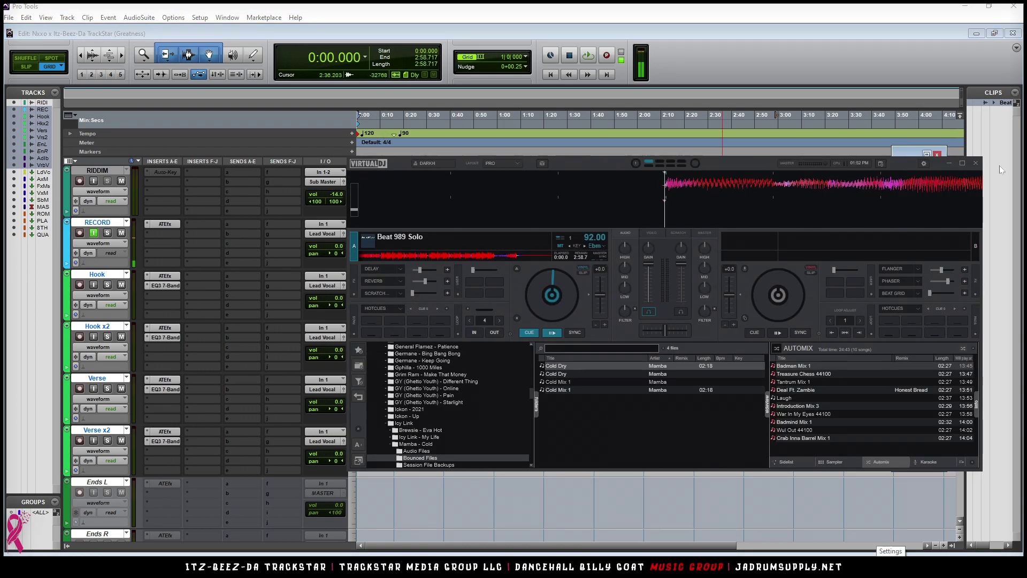
left_click(984, 168)
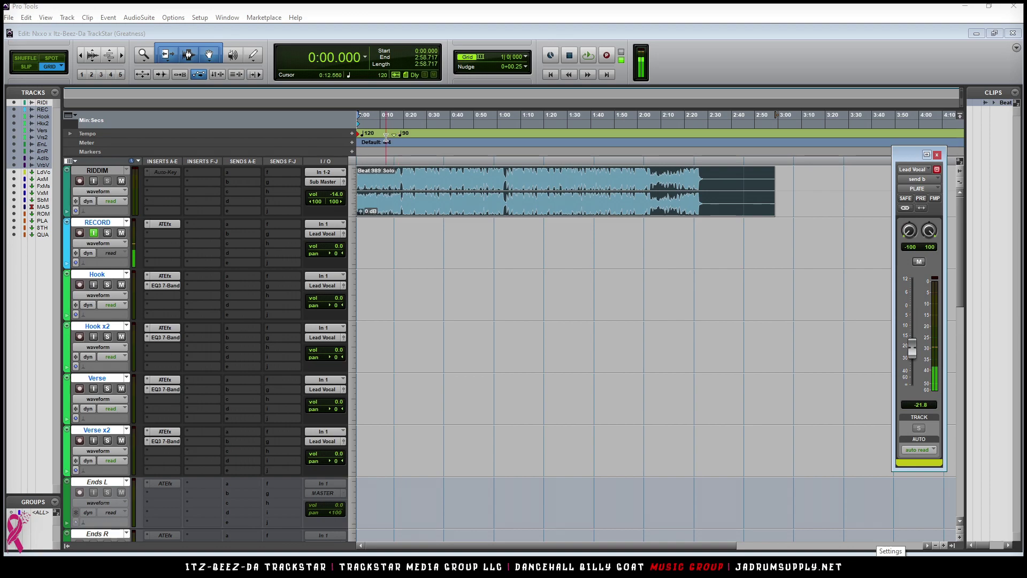
left_click(394, 137)
left_click_drag(397, 137, 361, 138)
left_click(352, 135)
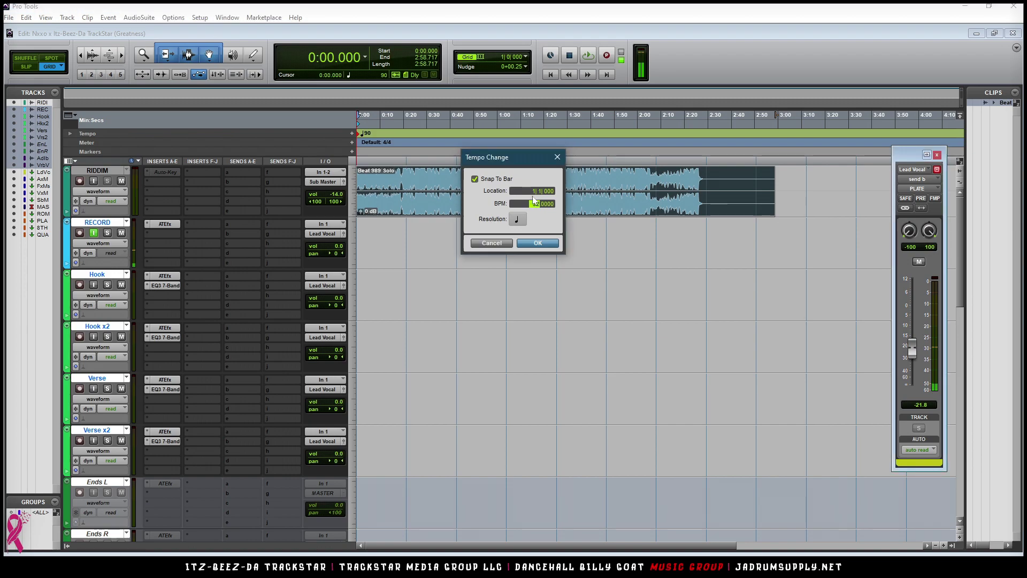
key("Return")
- Trim about 0.016 seconds off the start of the beat clip on the RIDDIM track
key("t")
key("t")
key("t")
key("t")
key("t")
key("t")
key("t")
key("t")
key("t")
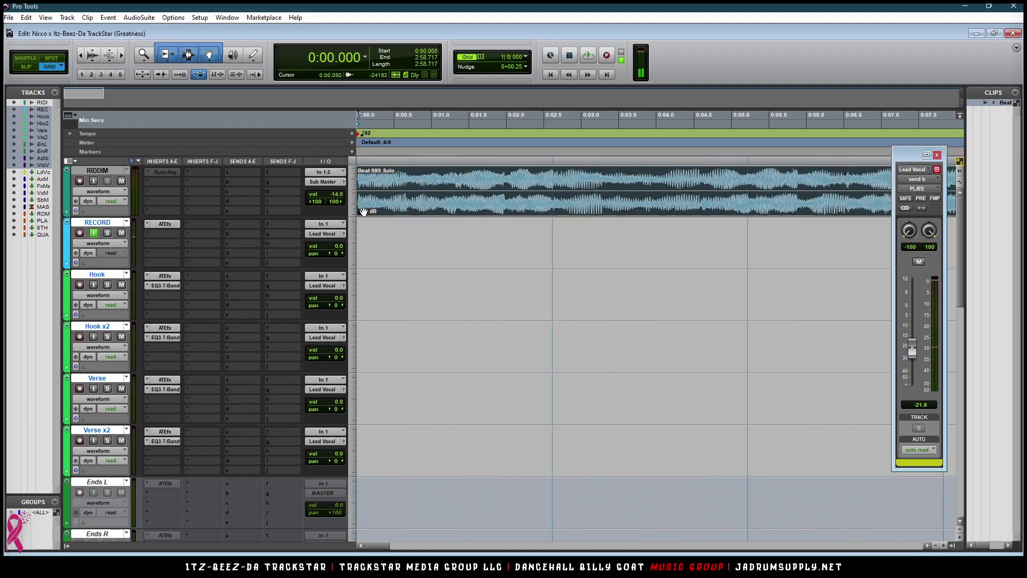
key("t")
key("t")
key("t")
key("t")
key("r")
left_click_drag(360, 202, 518, 201)
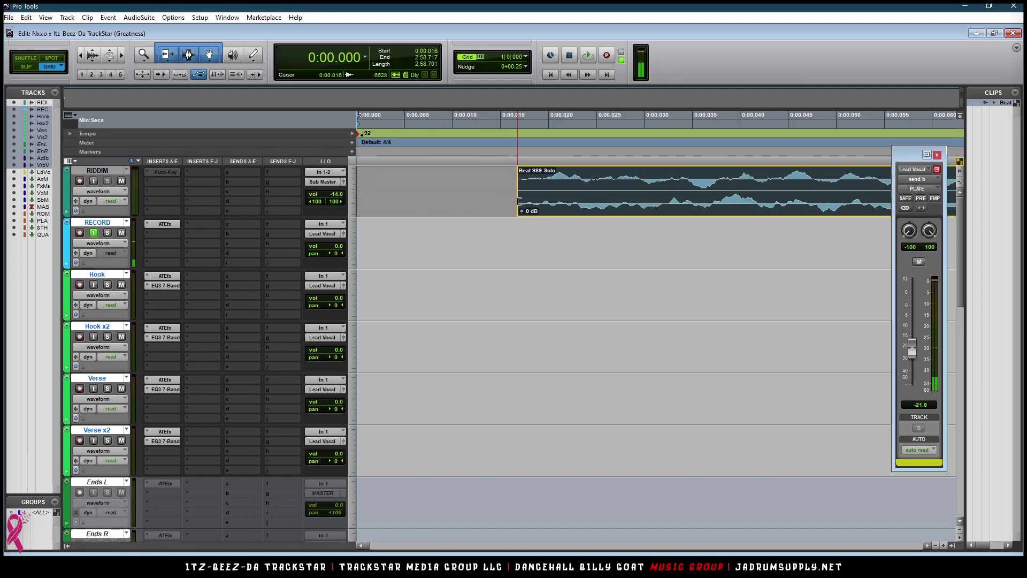
- Add a short fade-in to the trimmed beat clip and move the clip to the session start at 0:00.000
key("r")
key("r")
key("r")
key("r")
key("r")
key("r")
key("r")
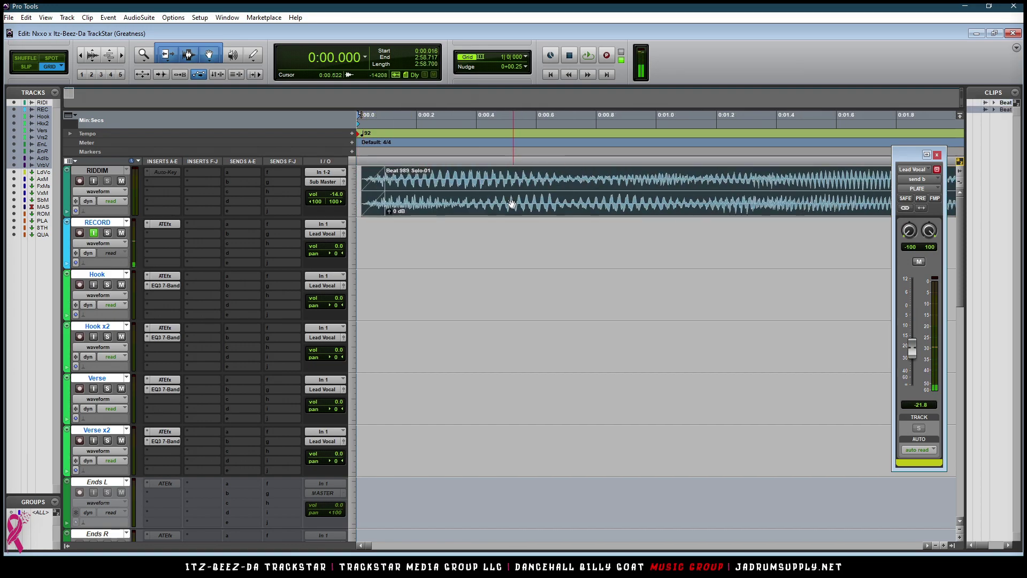
key("r")
key("r")
key("r")
key("r")
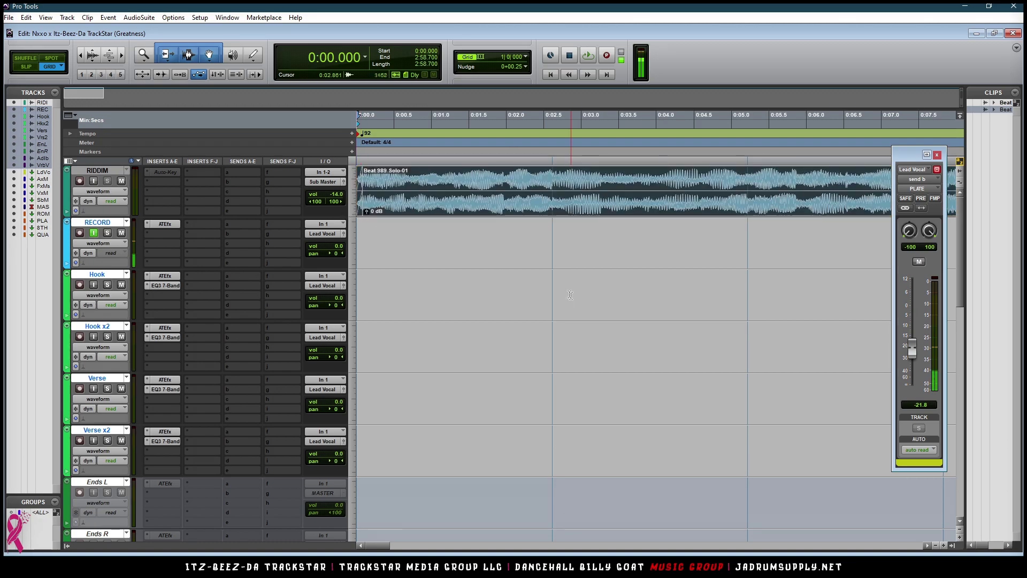
key("r")
key("r")
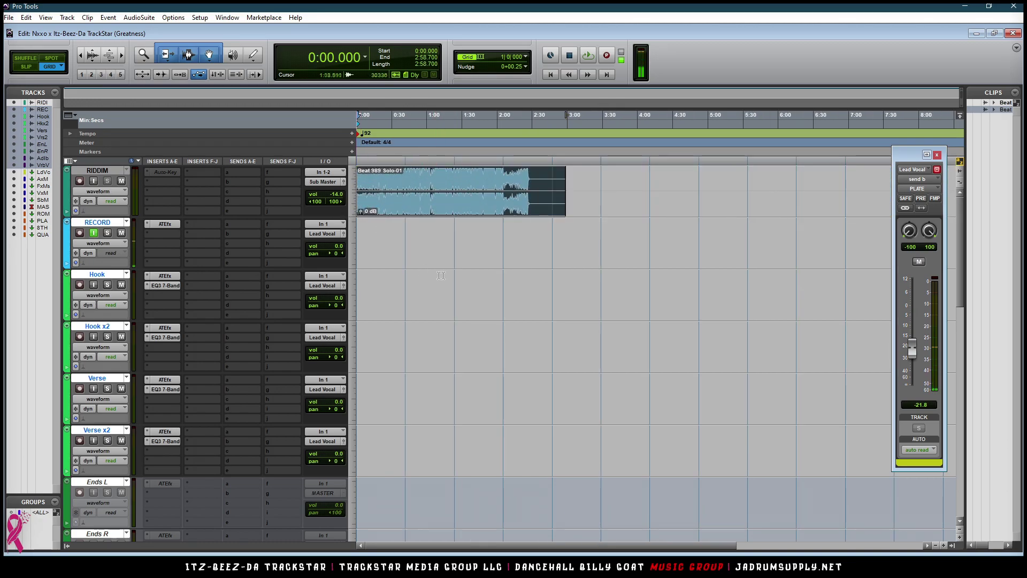
- Play the beat's opening seconds and arm the RECORD track for recording
key("space")
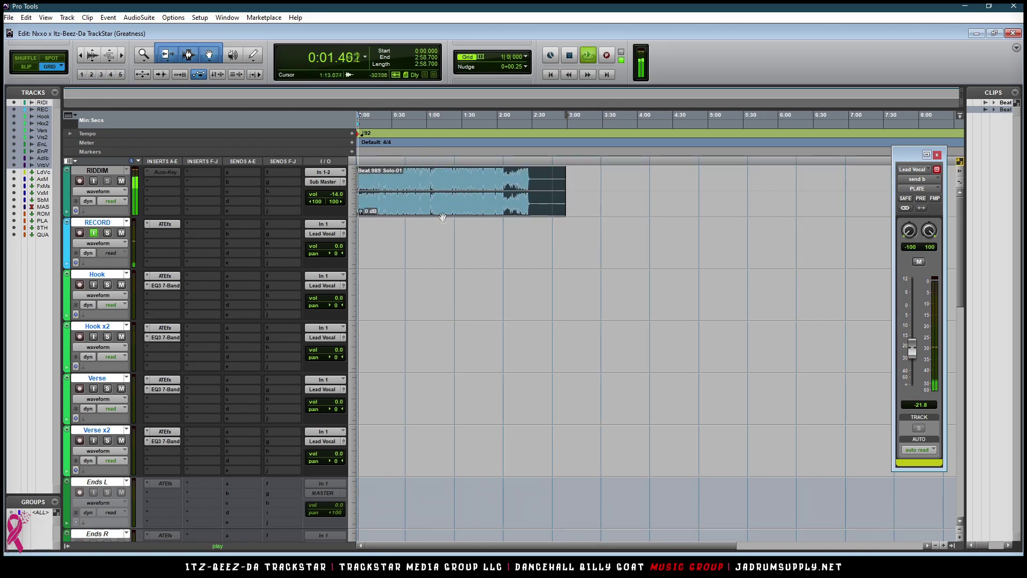
key("t")
key("t")
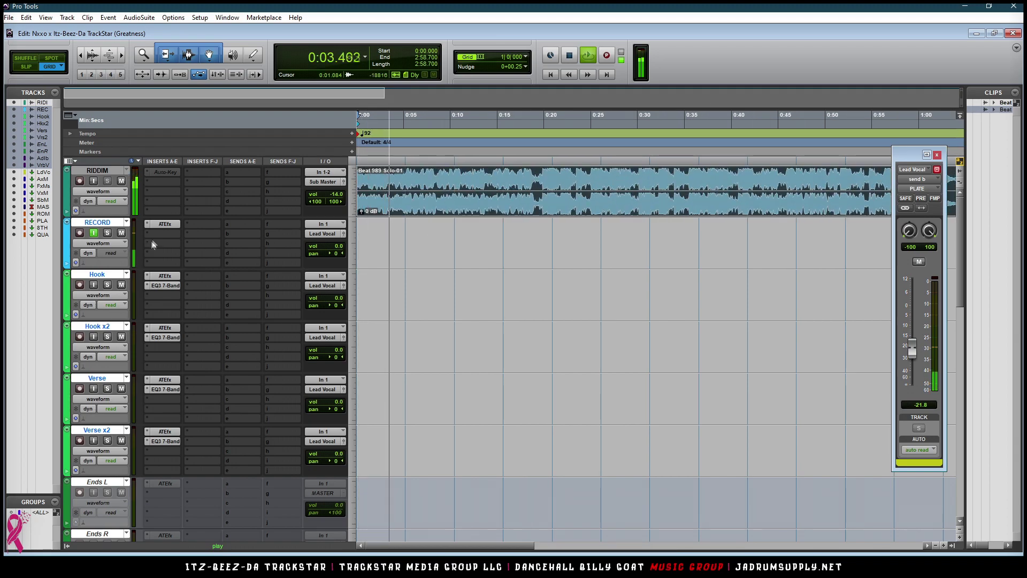
key("space")
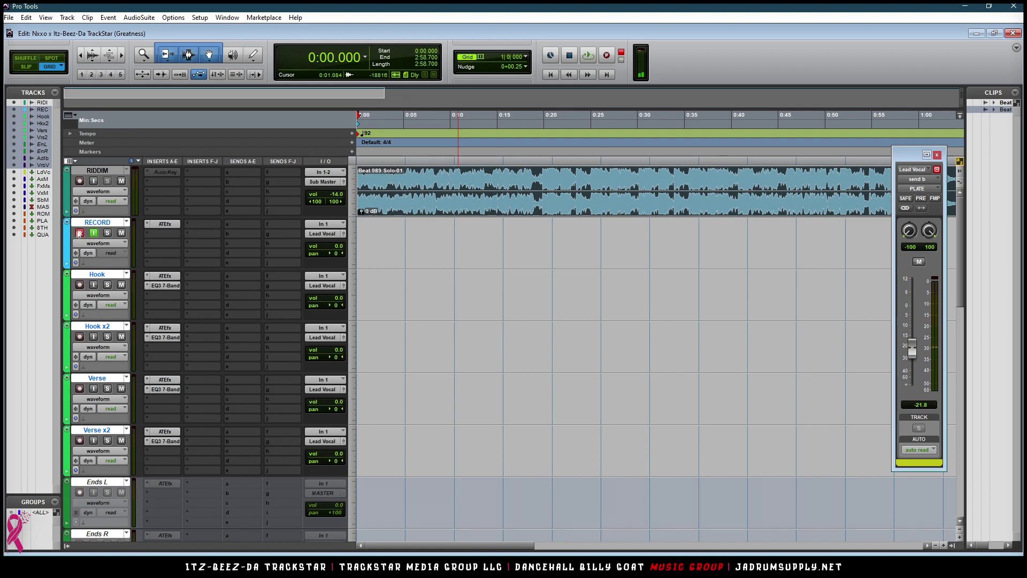
- Audition the beat, and record a vocal take about 24 seconds long on the RECORD track from the session start
key("space")
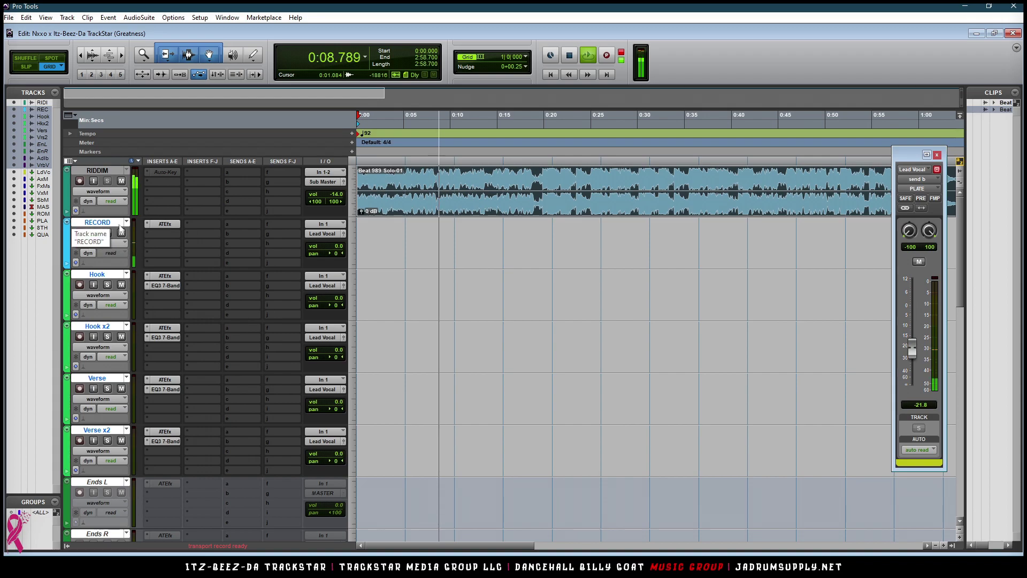
key("r")
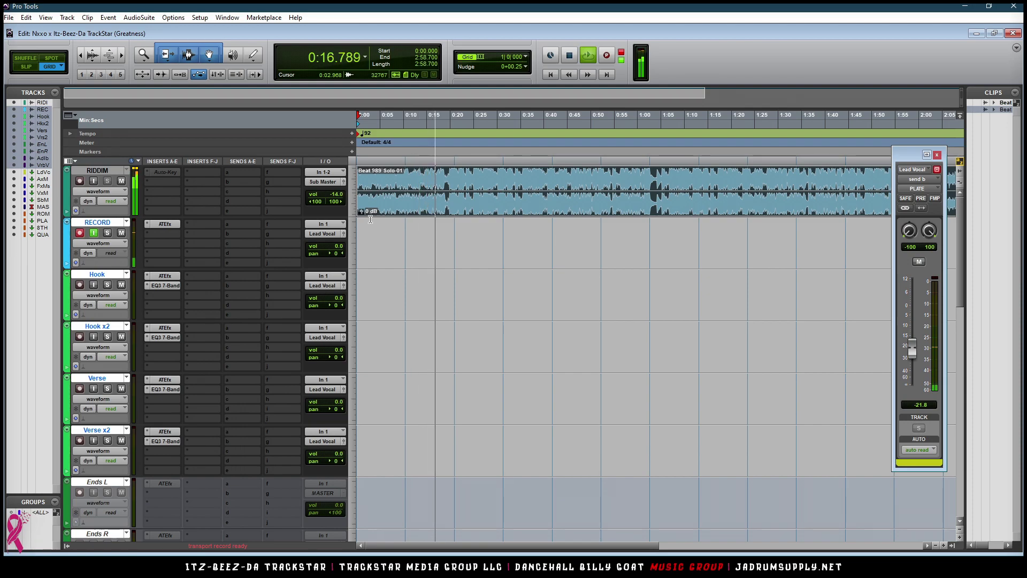
key("space")
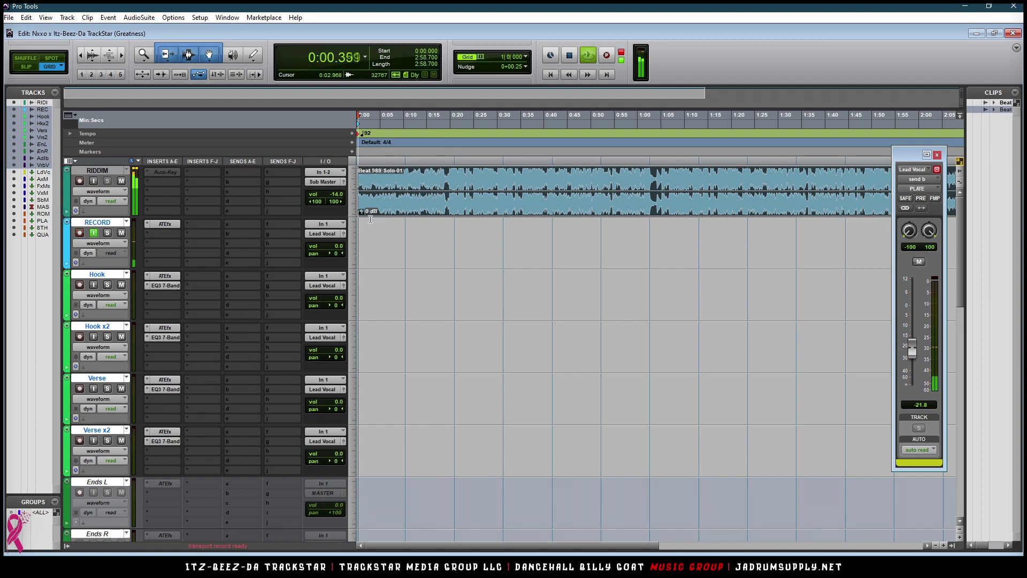
key("ctrl+space")
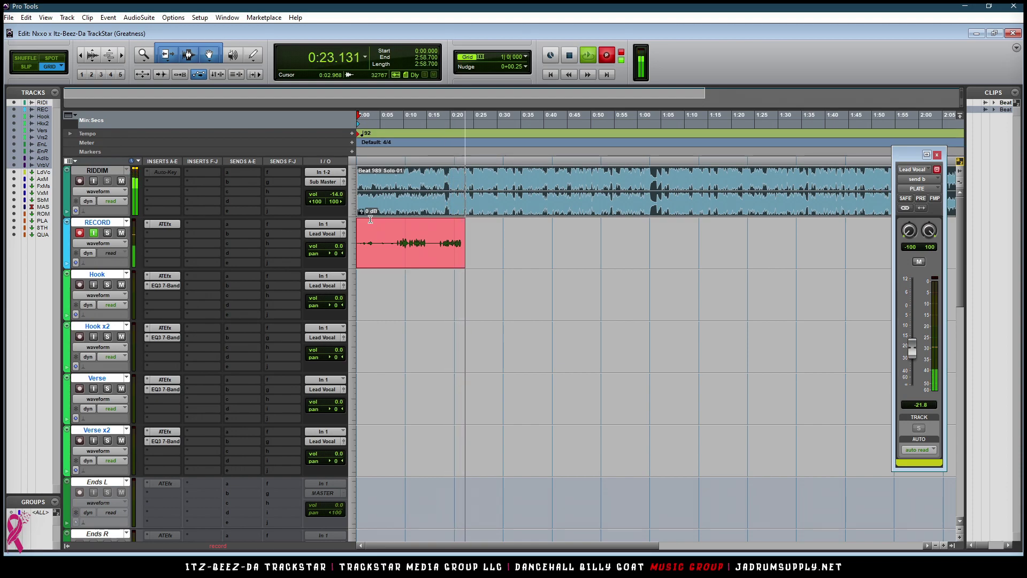
key("ctrl+period")
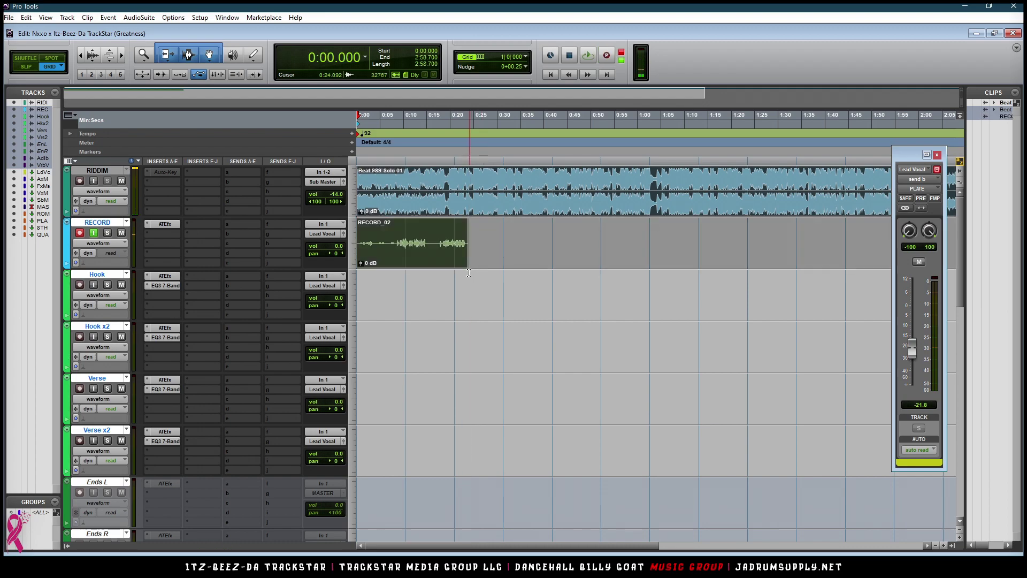
- Move the recorded vocal take from the RECORD track to the Hook track and play it back with an enlarged waveform
mouse_move(412, 260)
left_mouse_down()
mouse_move(403, 298)
mouse_move(408, 248)
left_mouse_up()
left_click(417, 259)
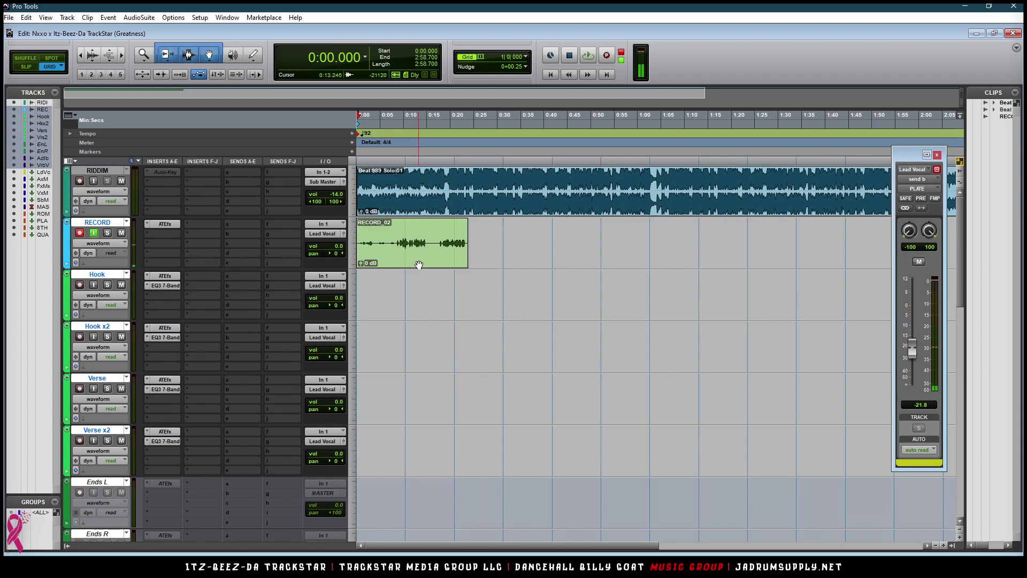
left_click_drag(420, 262, 435, 307)
key("space")
key("ctrl+]")
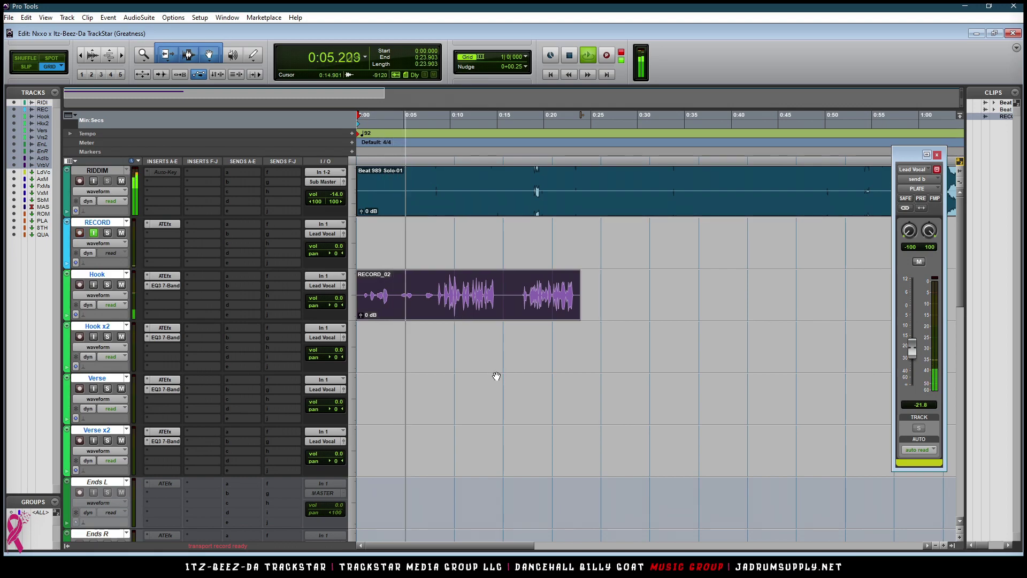
- Place the edit cursor at 0:17.413, just before the Hook clip's last phrase, and link the timeline and edit selections
left_click(517, 284)
left_click(520, 280)
key("space")
key("space")
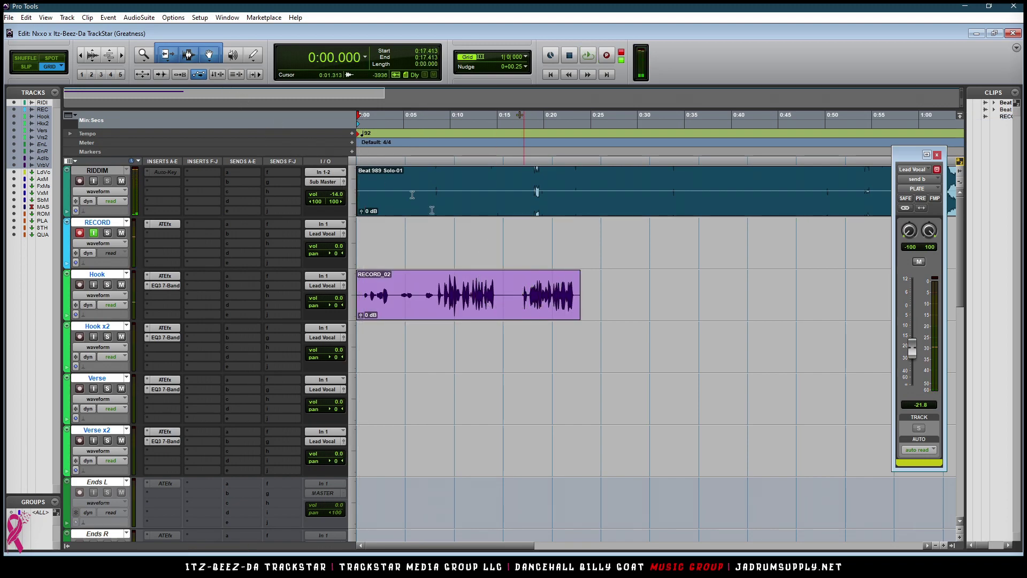
key("space")
key("space")
key("ctrl+e")
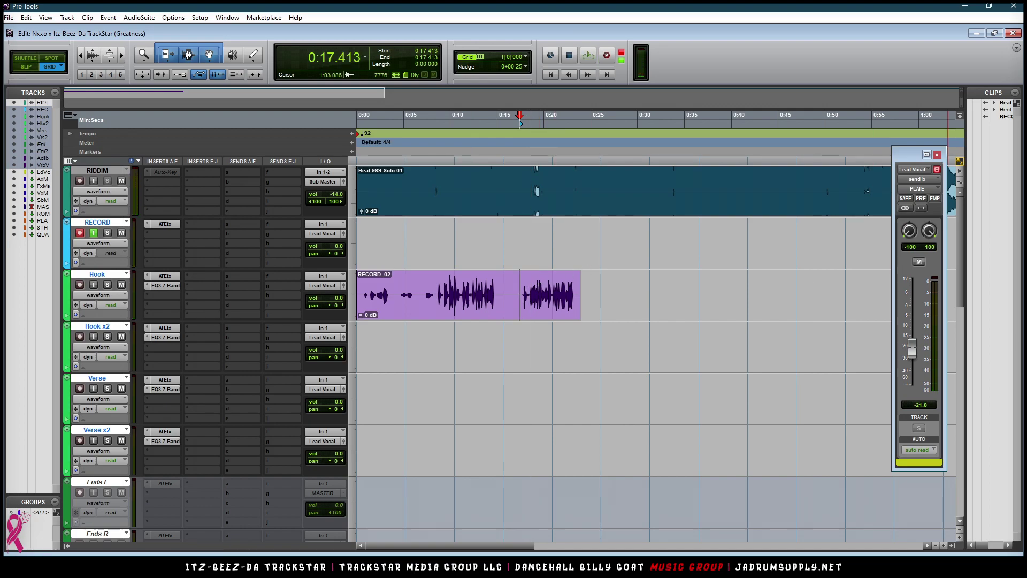
- Play back the Hook clip's last phrase from 0:18.260 several times with an enlarged view, and check where it ends against the beat
left_click(518, 156)
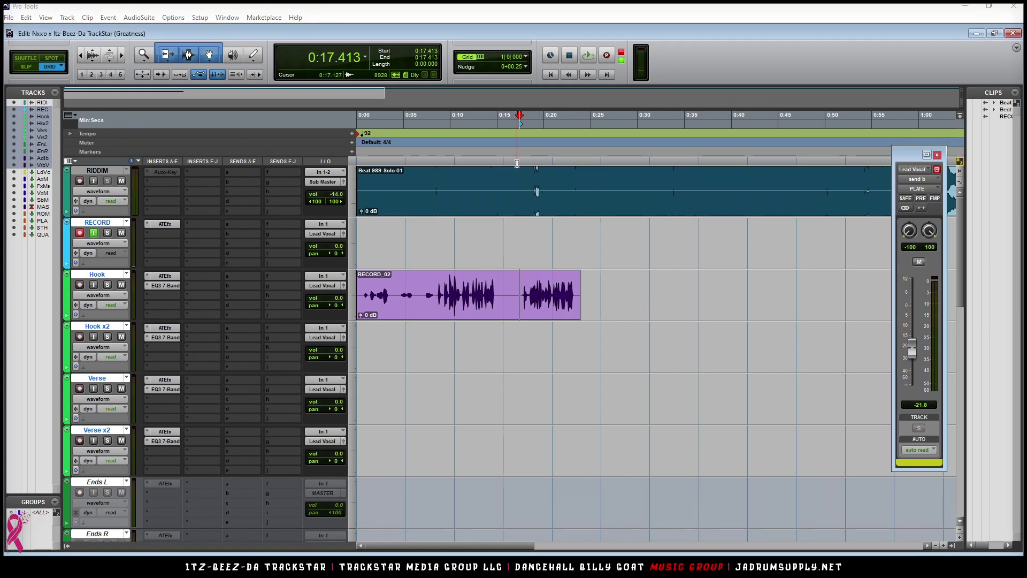
key("space")
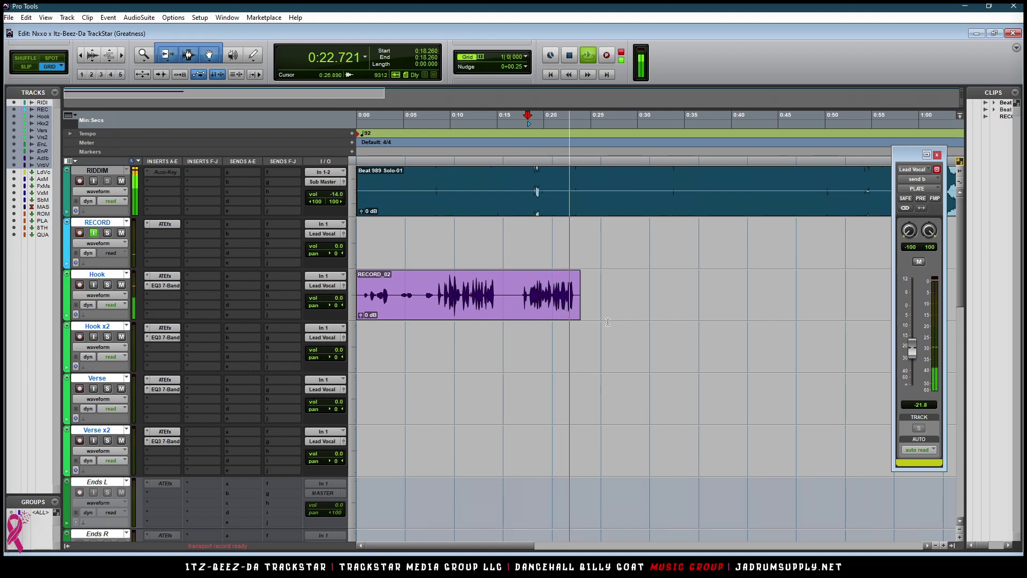
key("t")
key("space")
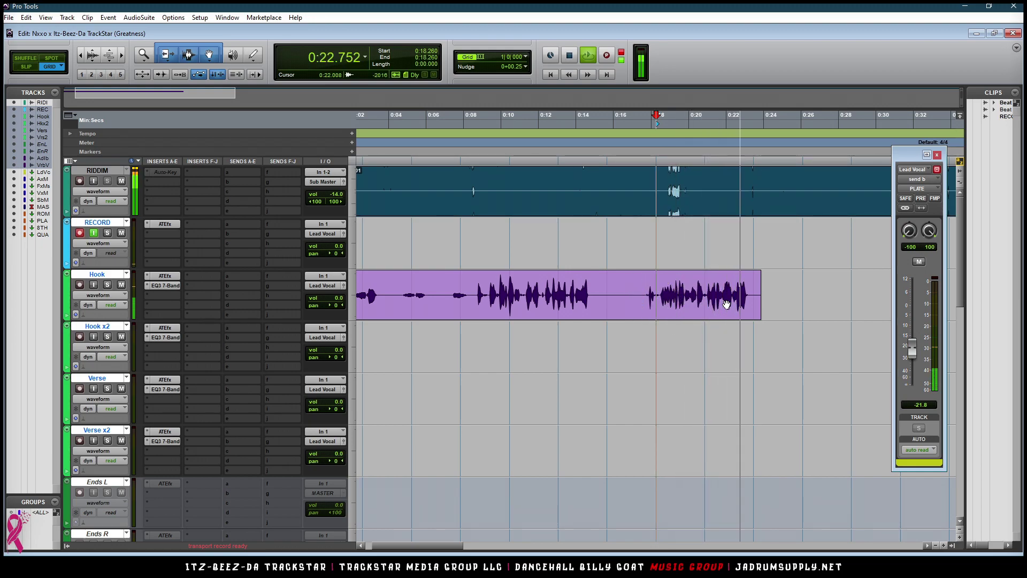
key("space")
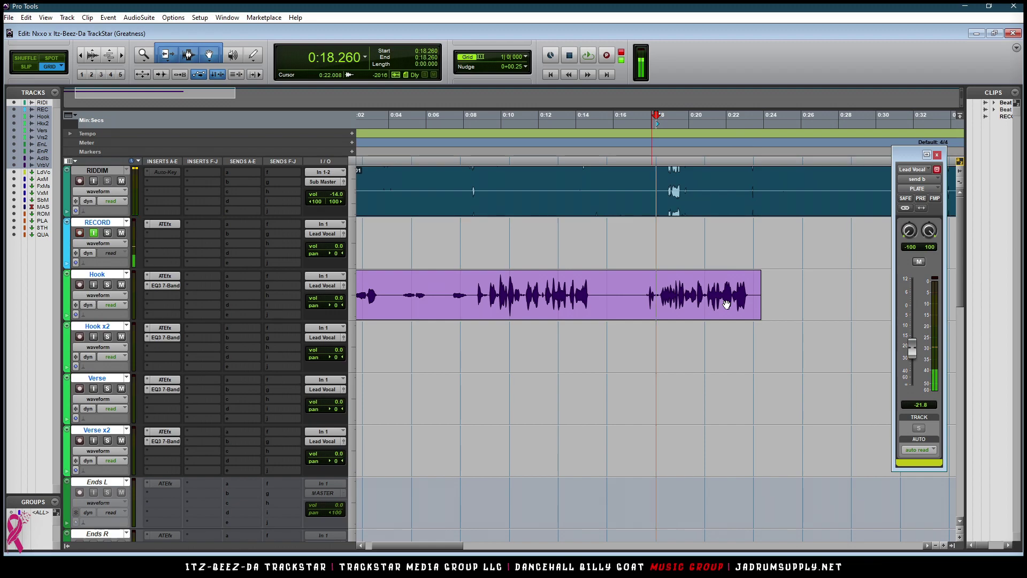
key("space")
key("ctrl+]")
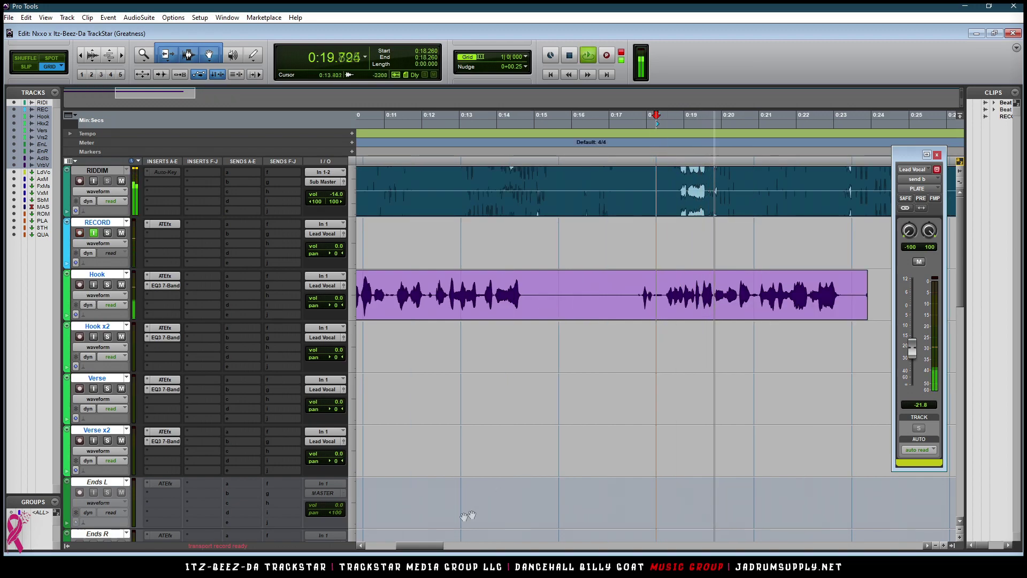
left_click_drag(429, 549, 457, 549)
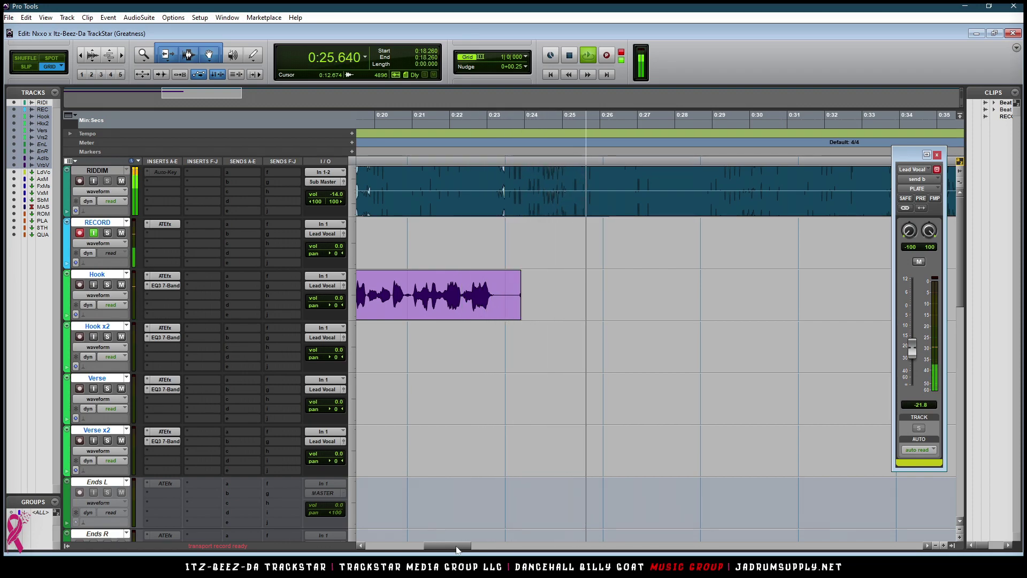
key("space")
key("space")
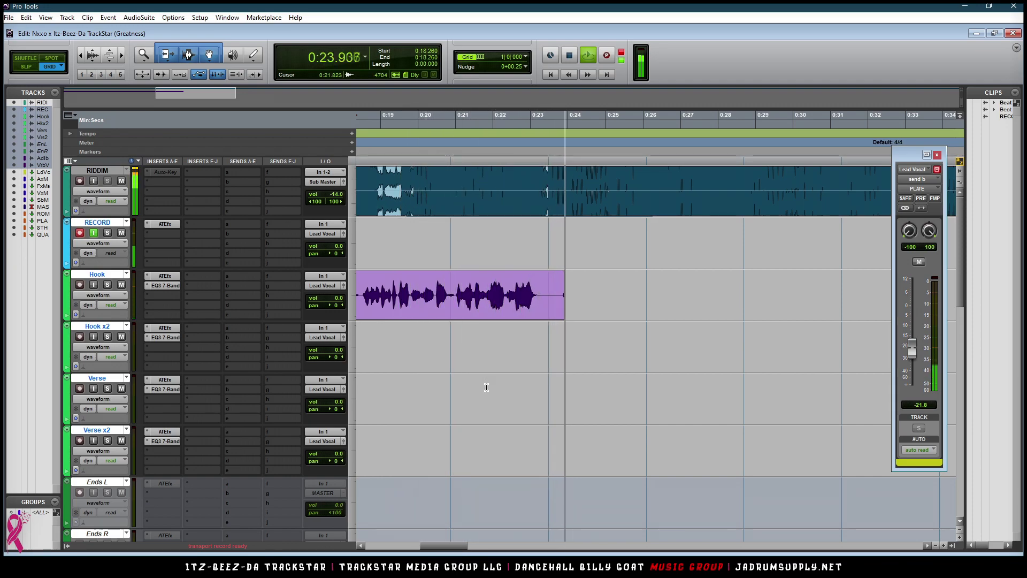
key("space")
key("space")
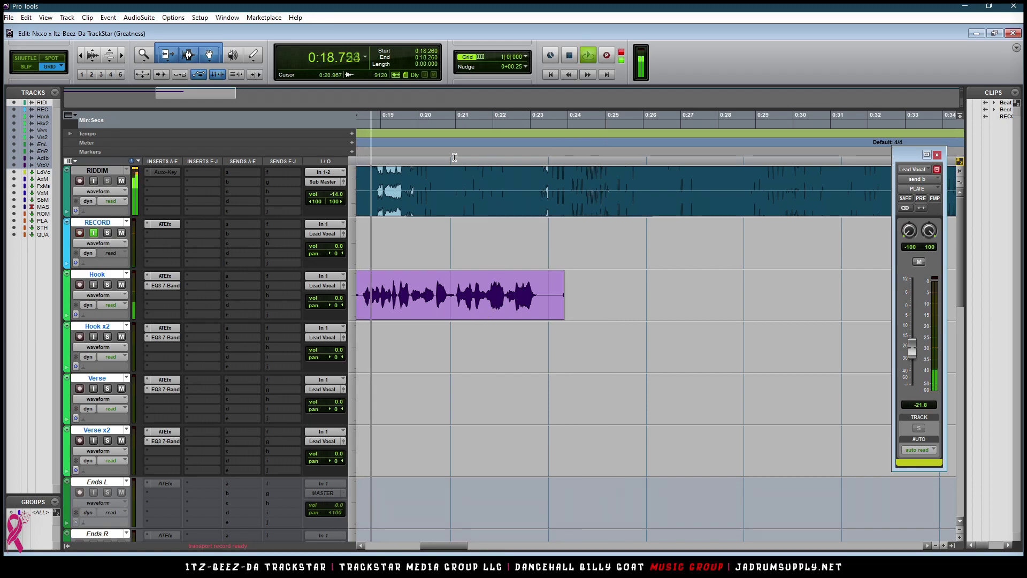
- Cue playback at 0:20.869 and record a new take about 5.5 seconds long on the RECORD track, starting near the end of the Hook clip
left_click(454, 158)
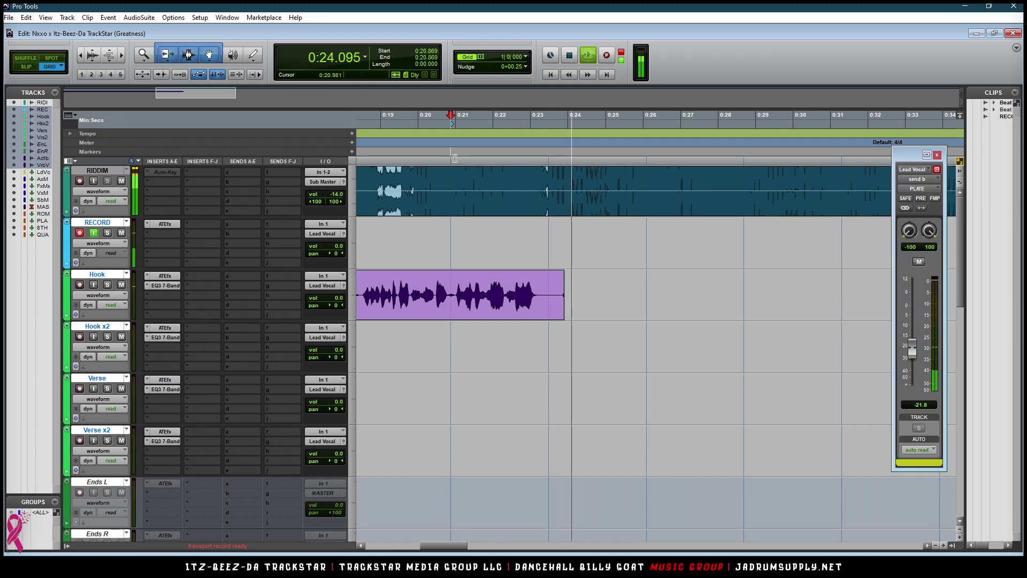
left_click(455, 158)
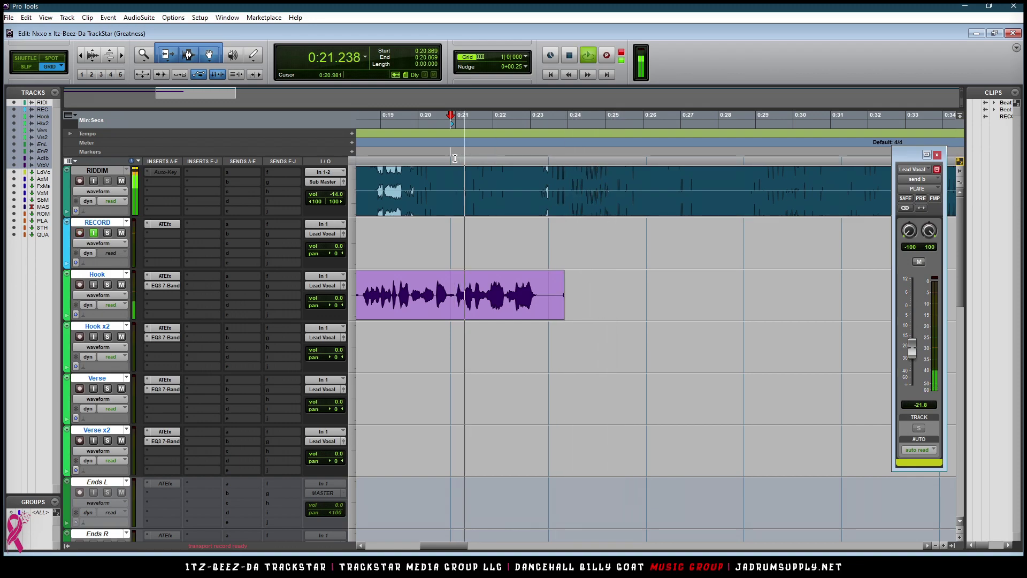
key("ctrl+space")
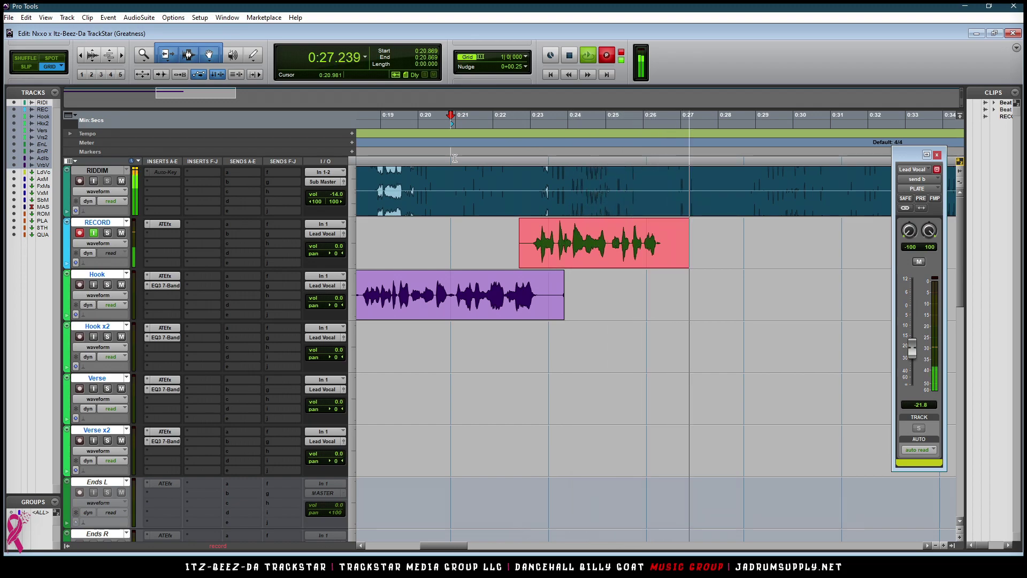
key("space")
key("space")
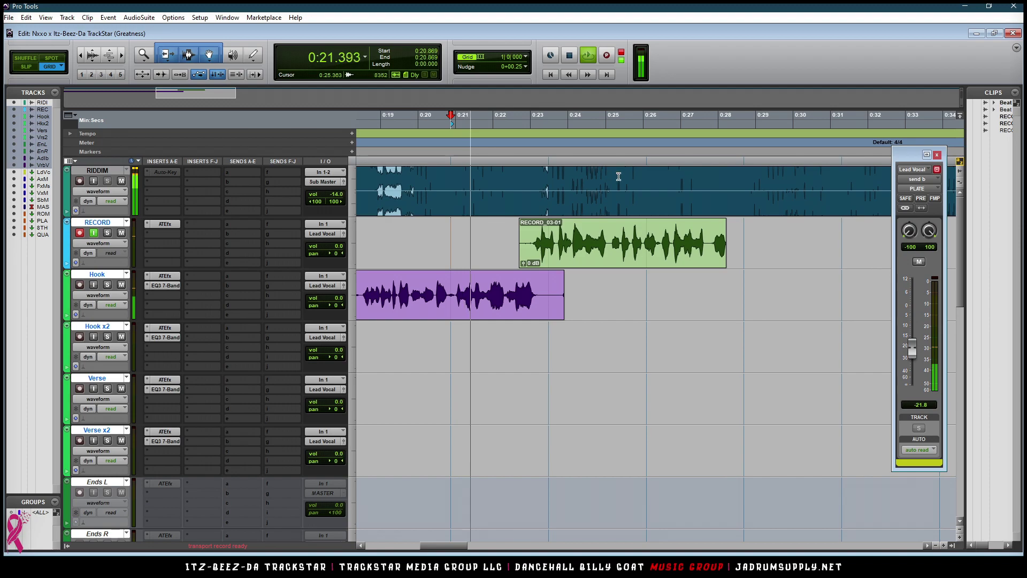
- Move the new take from the RECORD track to the Hook x2 track and trim its end back to about 0:26.490
left_click_drag(581, 263, 584, 338)
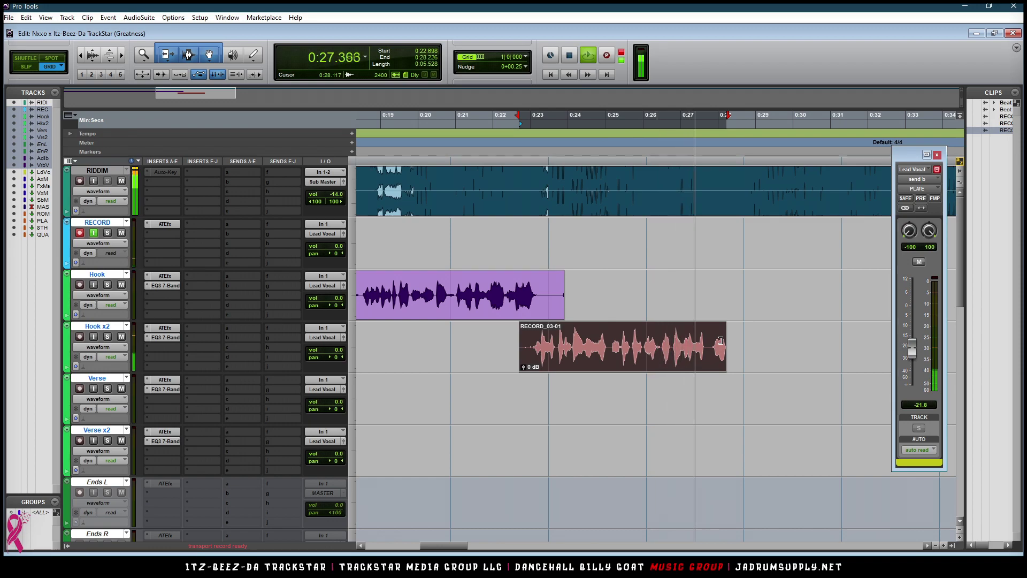
key("space")
key("space")
left_click_drag(719, 341, 666, 336)
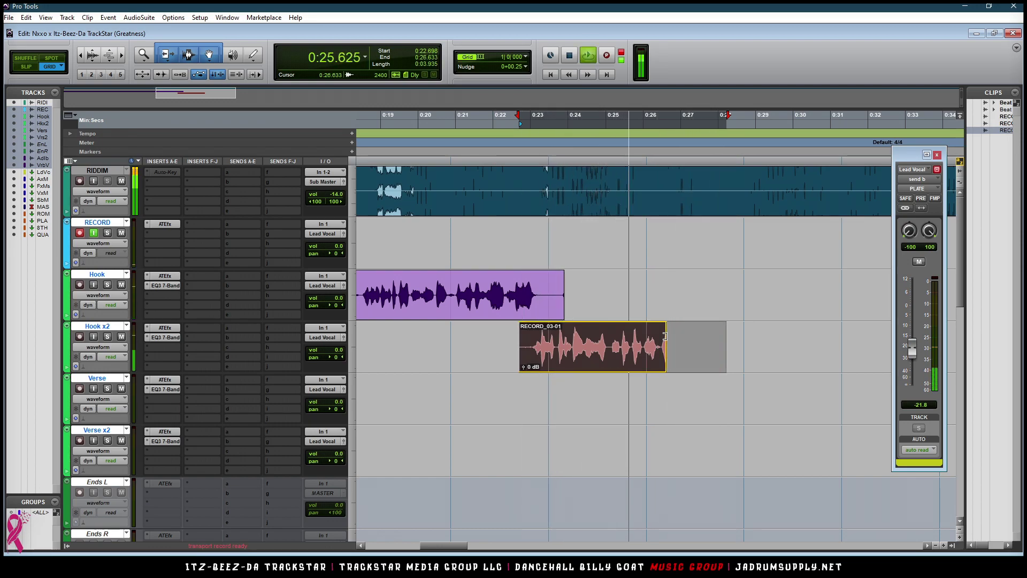
left_click_drag(665, 336, 659, 336)
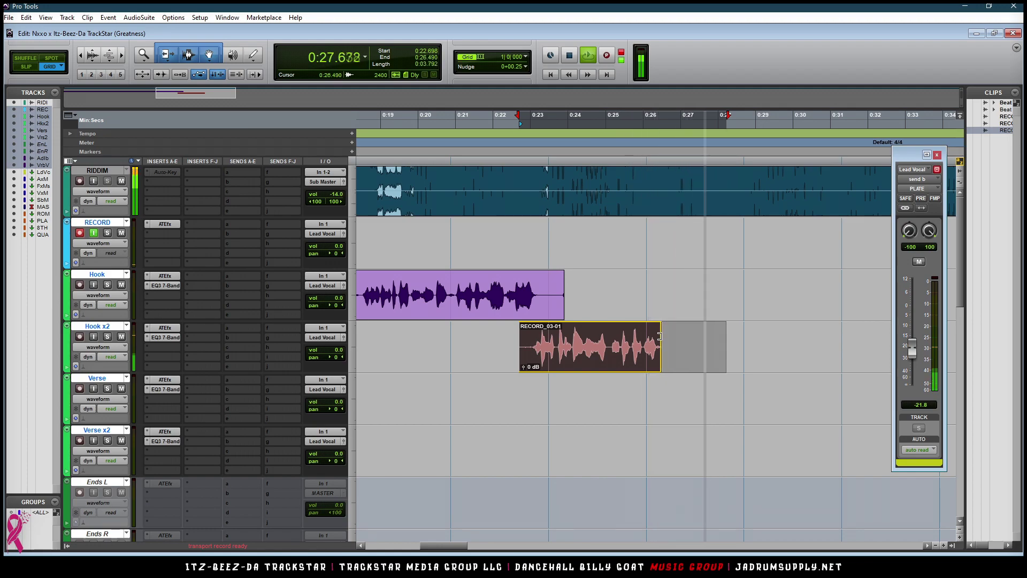
left_click(457, 240)
key("ctrl+space")
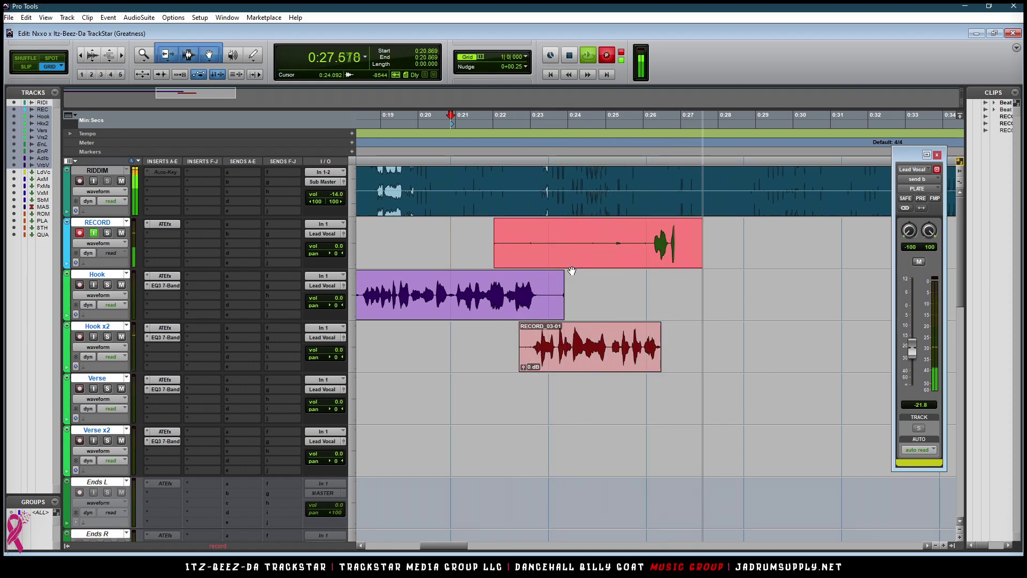
key("ctrl+period")
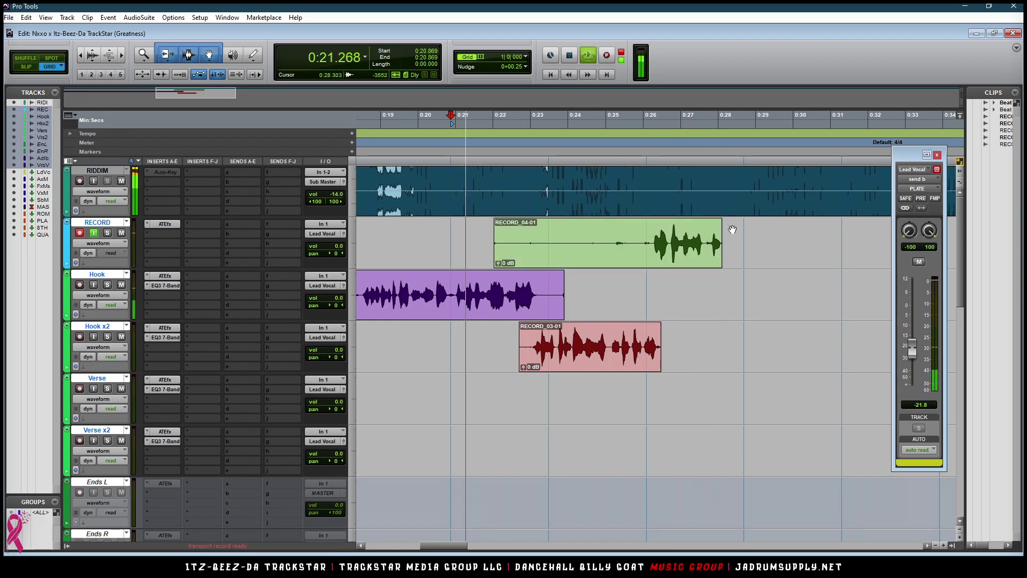
key("ctrl+z")
key("space")
- Cue playback at 0:24.906 and record the following phrase on the RECORD track as a take about 5 seconds long, starting near 0:26
left_click(646, 233)
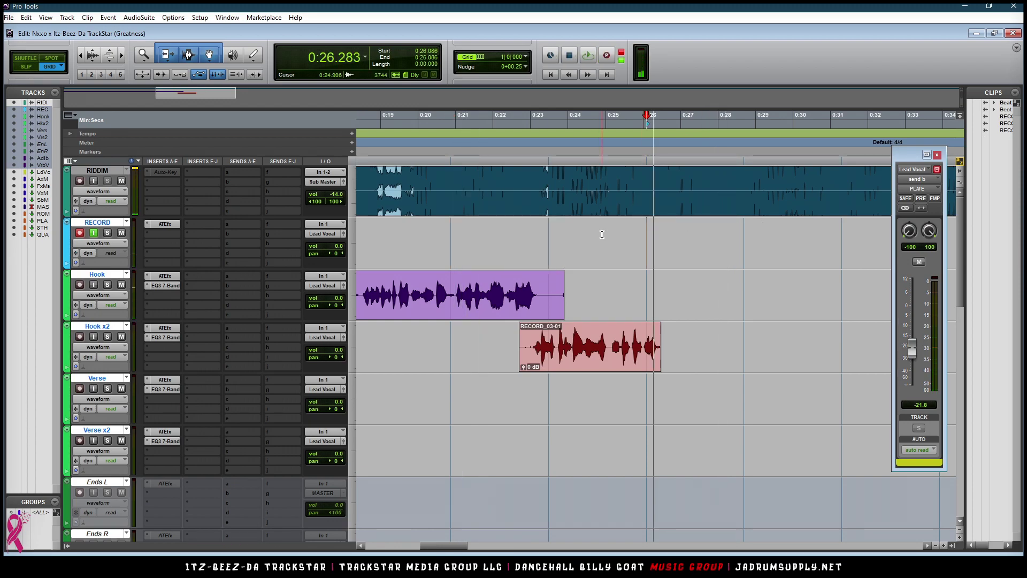
left_click(602, 233)
key("ctrl+space")
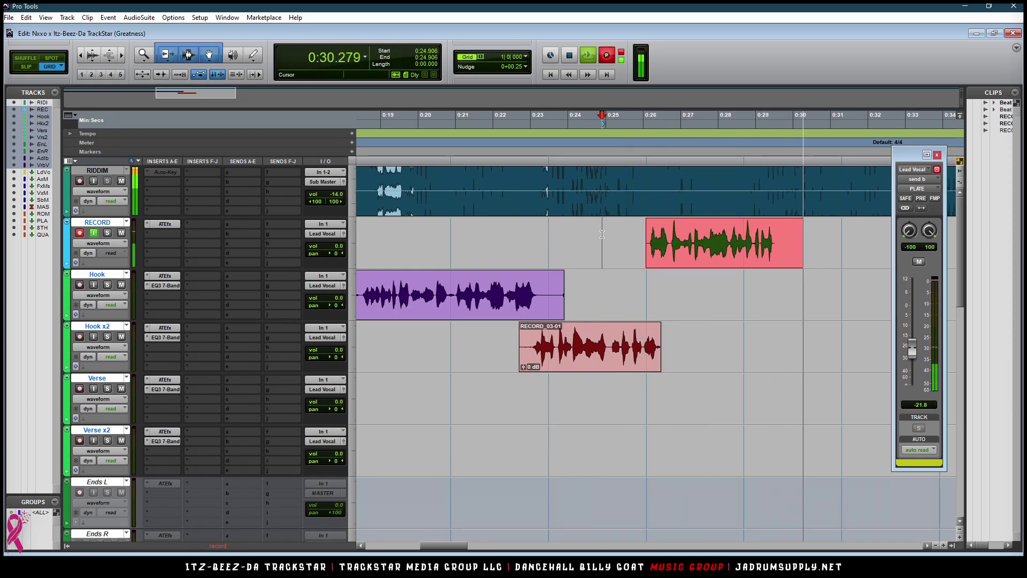
key("ctrl+period")
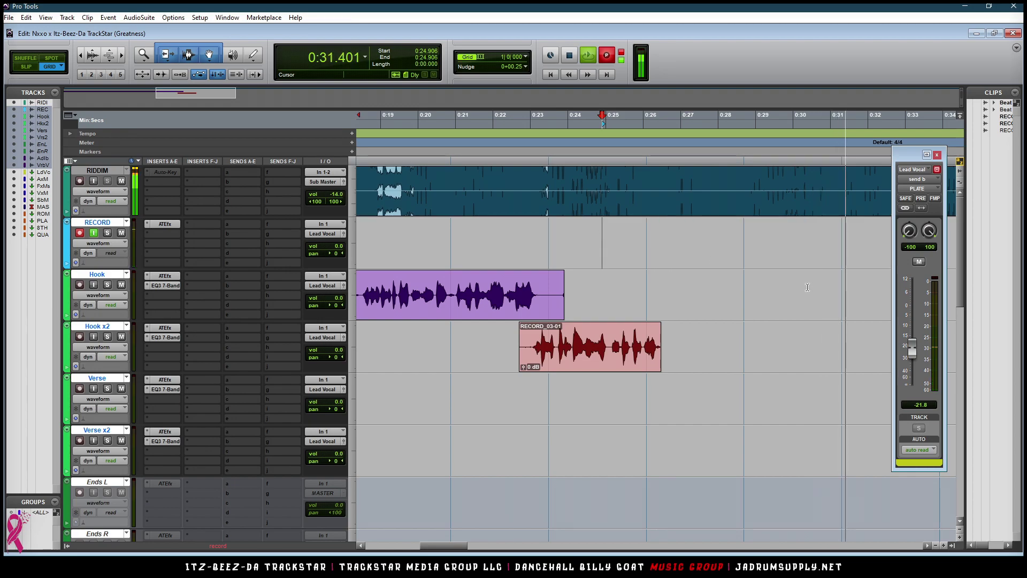
- Separate the take's last word from 0:30.415 to 0:31.058, move it to the Verb Vox track and play it
left_click_drag(810, 234, 832, 239)
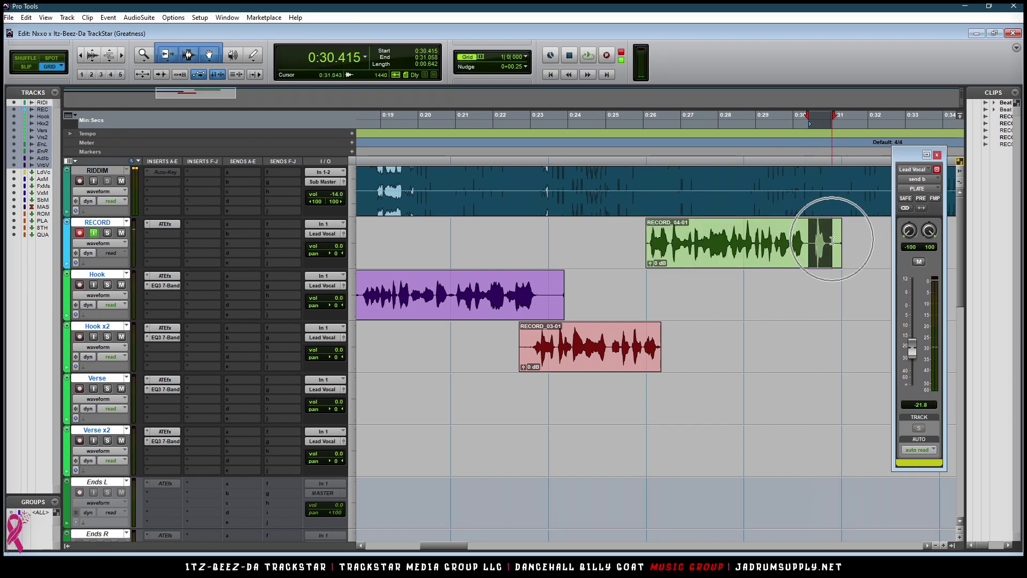
key("ctrl+e")
scroll(833, 266, "down", 1)
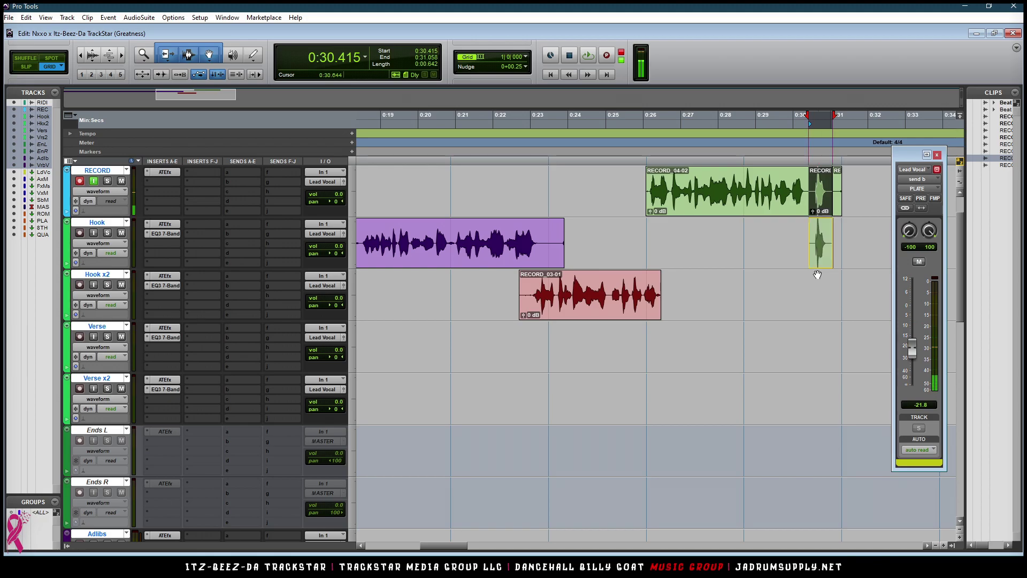
left_click_drag(818, 405, 812, 489)
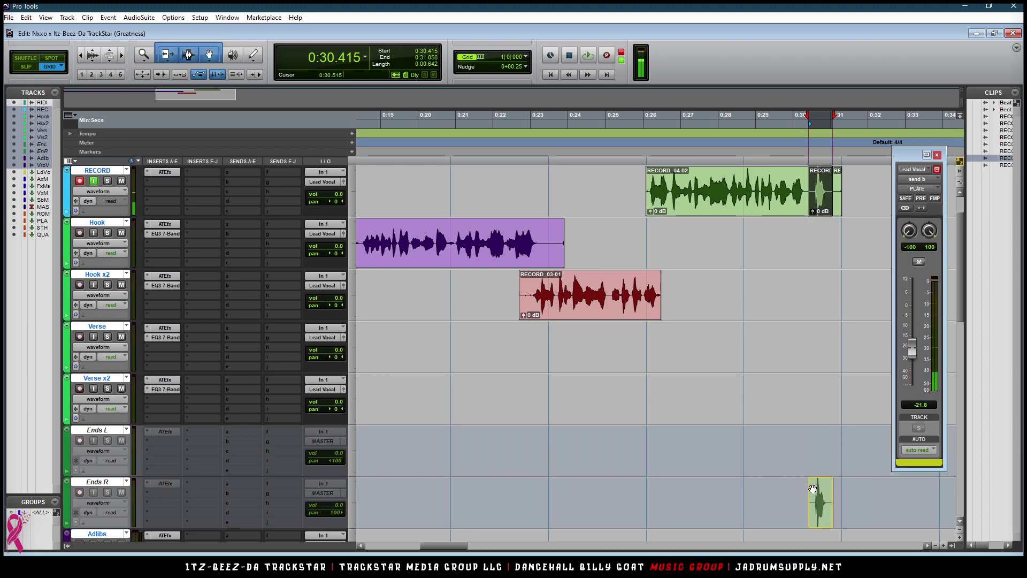
left_click_drag(813, 541, 814, 485)
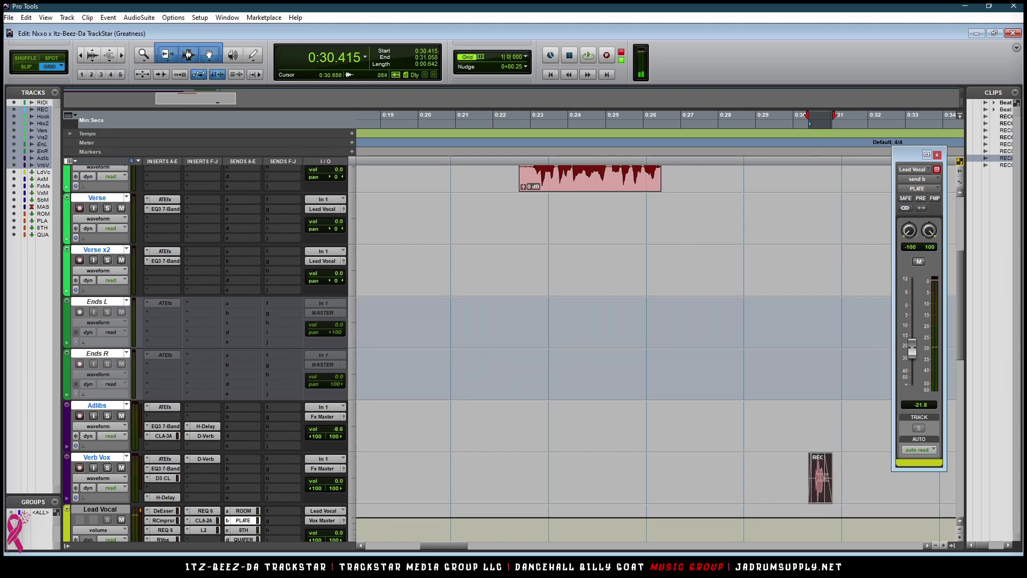
key("space")
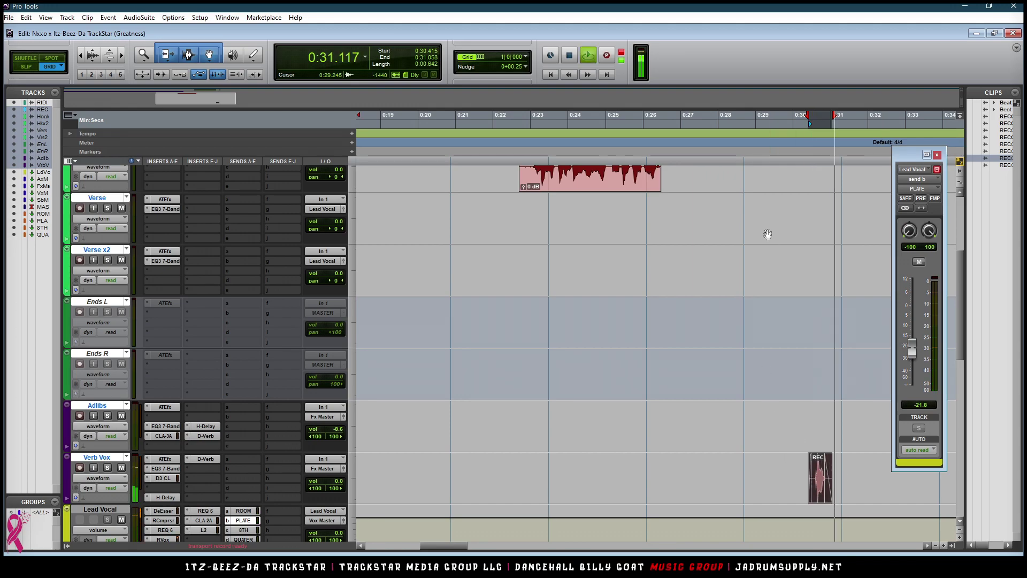
- Delete the leftover fragment at the end of the take on the RECORD track
scroll(767, 233, "up", 3)
left_click(838, 256)
key("Delete")
- Strip silence from the RECORD take with a -36 dB threshold, 0 msec minimum duration, 18 msec start pad and 91 msec end pad
left_click(695, 259)
key("ctrl+u")
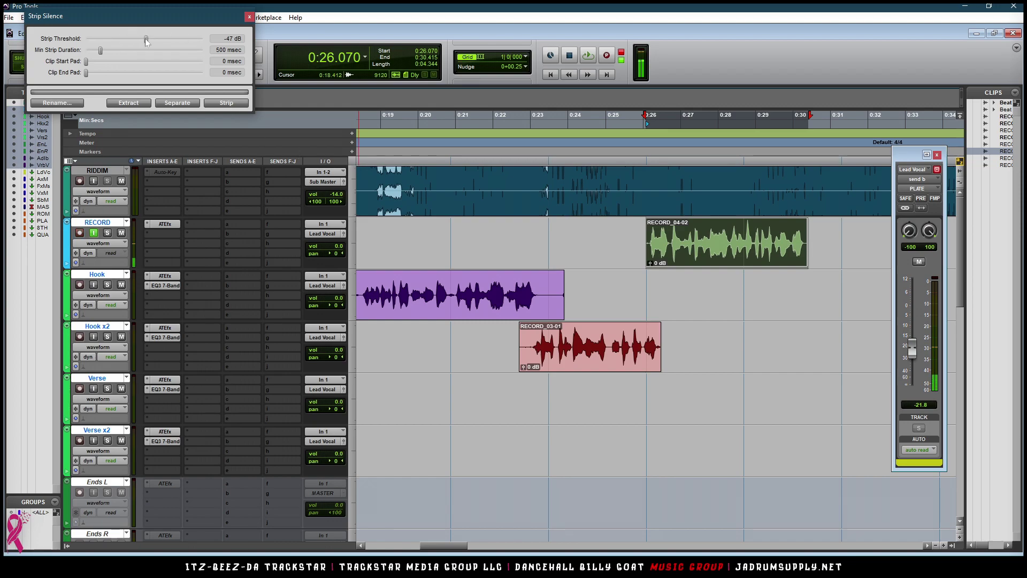
left_click_drag(105, 54, 82, 53)
key("ctrl+bracketright")
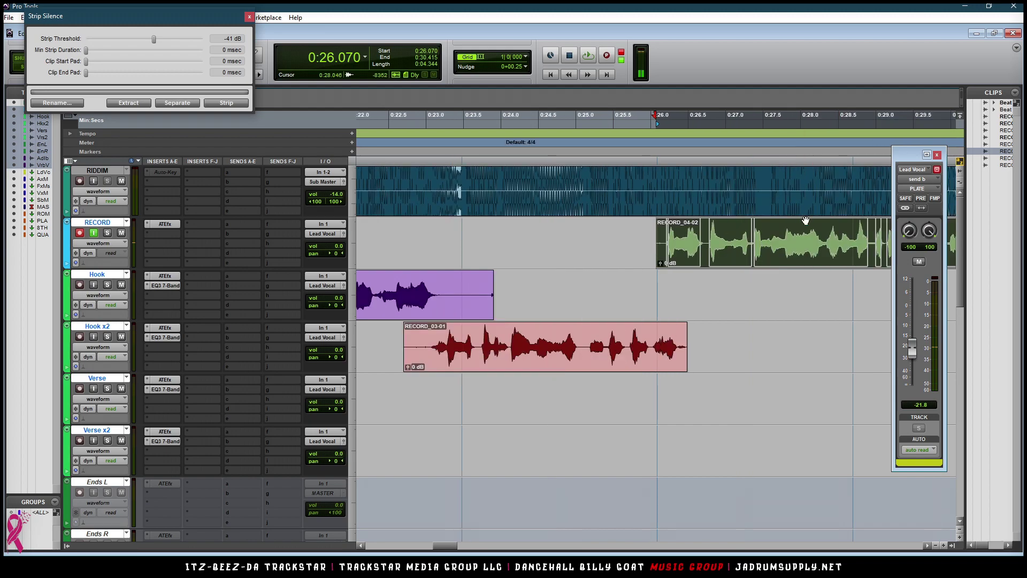
left_click_drag(154, 40, 159, 43)
left_click_drag(86, 61, 88, 75)
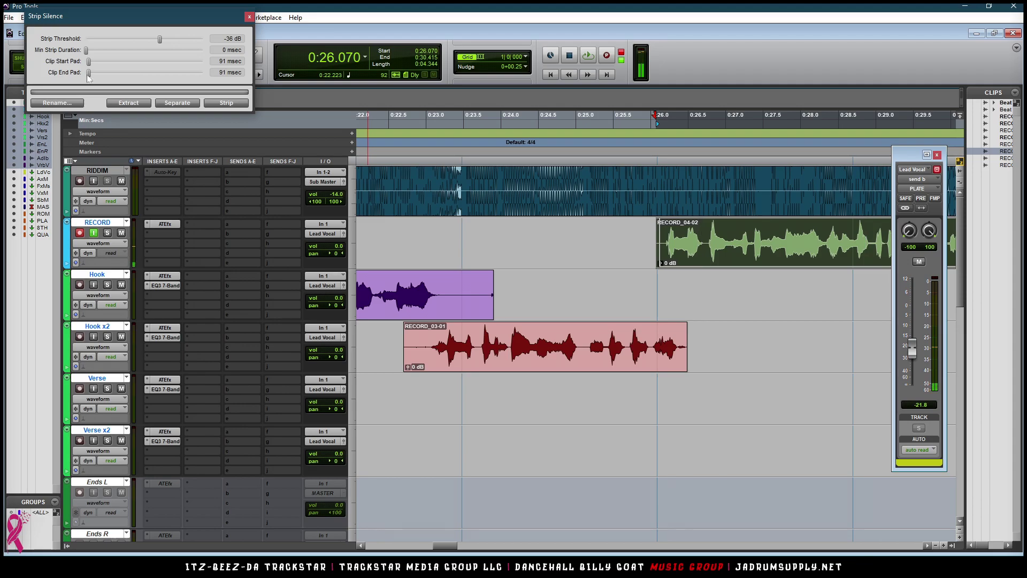
scroll(764, 242, "down", 2)
scroll(764, 242, "up", 2)
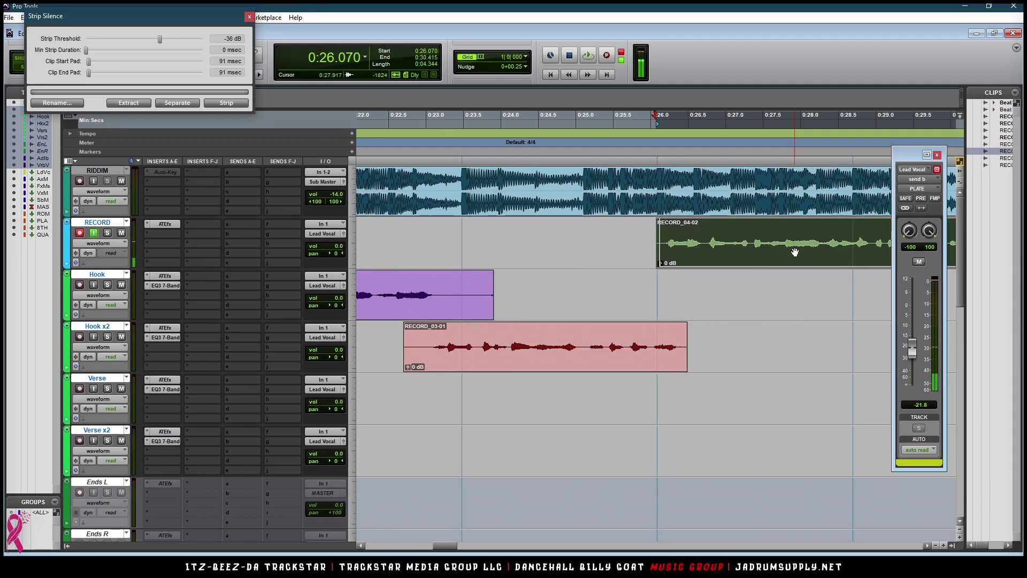
scroll(735, 244, "up", 1)
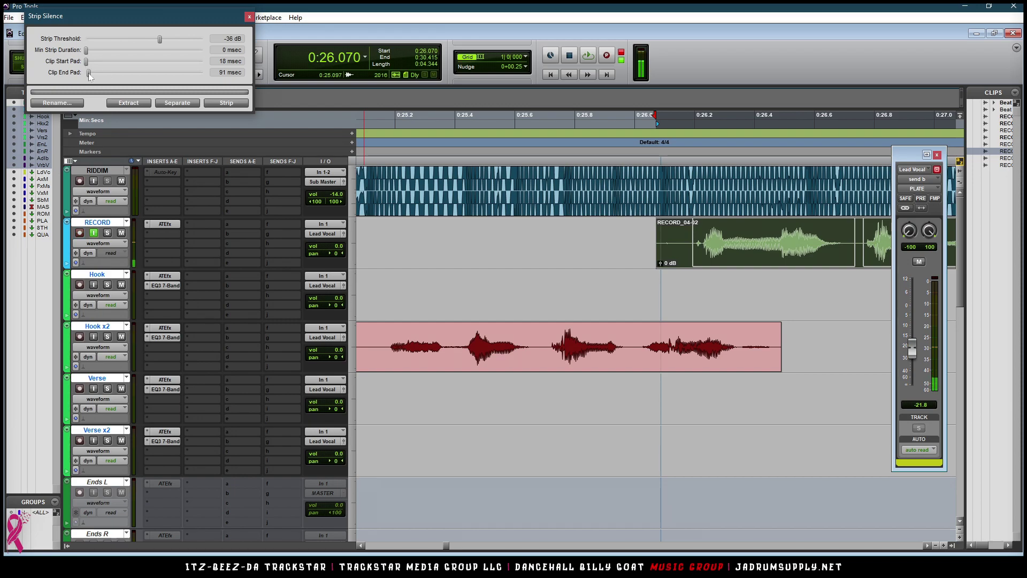
left_click(227, 102)
- Apply batch fades to the stripped RECORD clips with 40 ms fade-ins, 40 ms centered crossfades and 210 ms fade-outs
key("f")
key("r")
key("r")
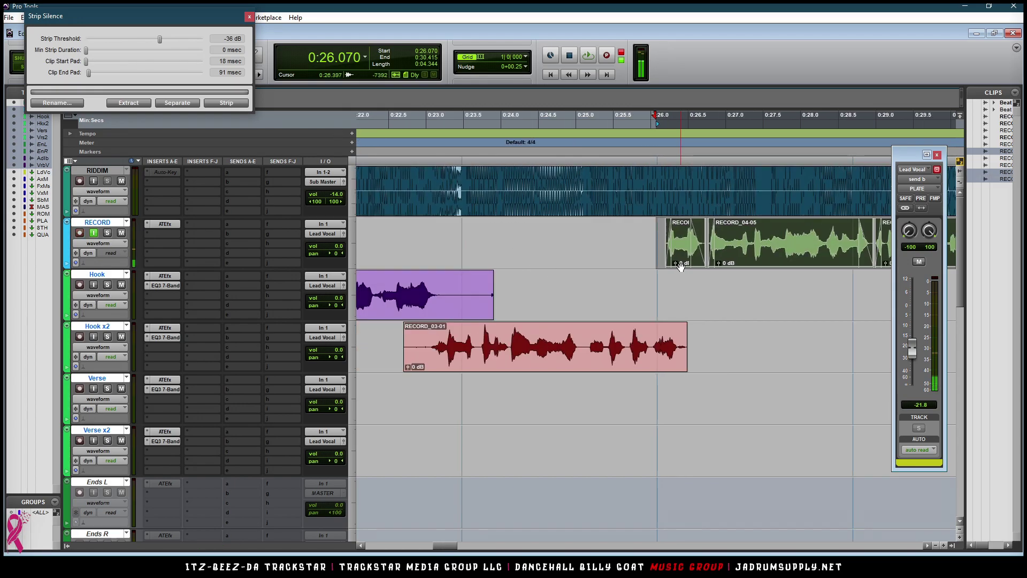
key("ctrl+f")
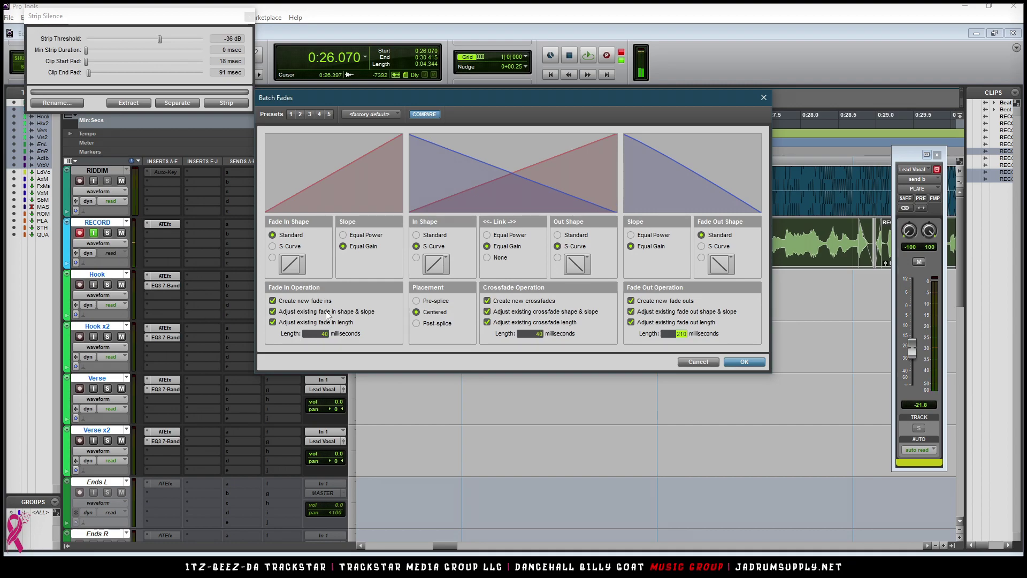
key("Return")
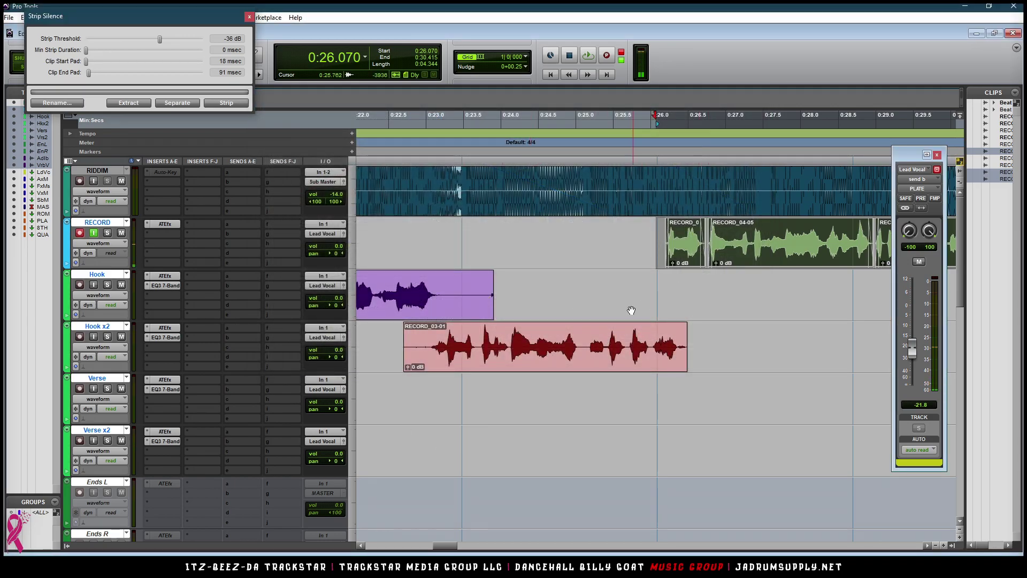
- Strip silence from the Hook x2 clip with the same threshold and pad settings
left_click(477, 357)
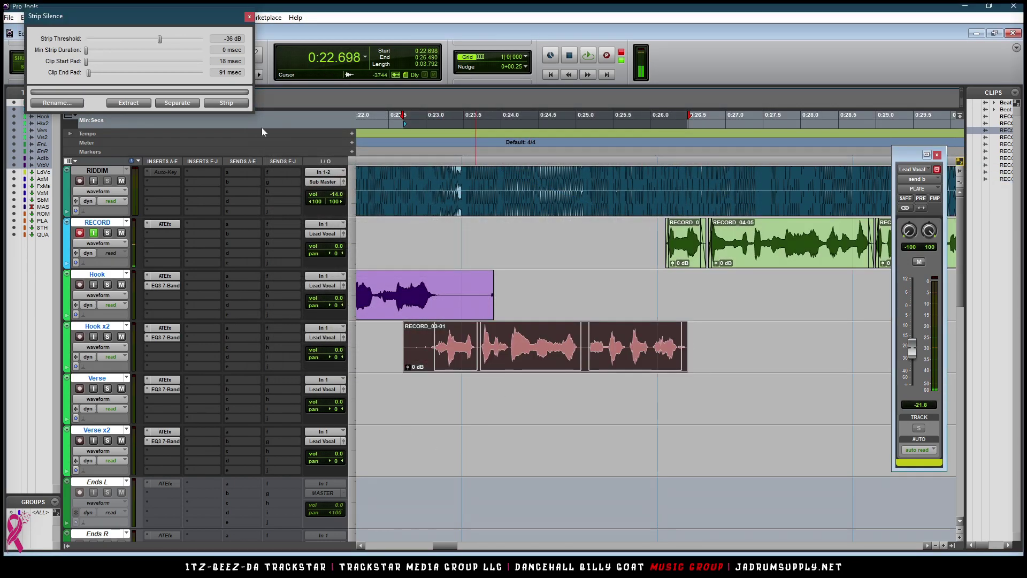
left_click(223, 103)
key("ctrl+[")
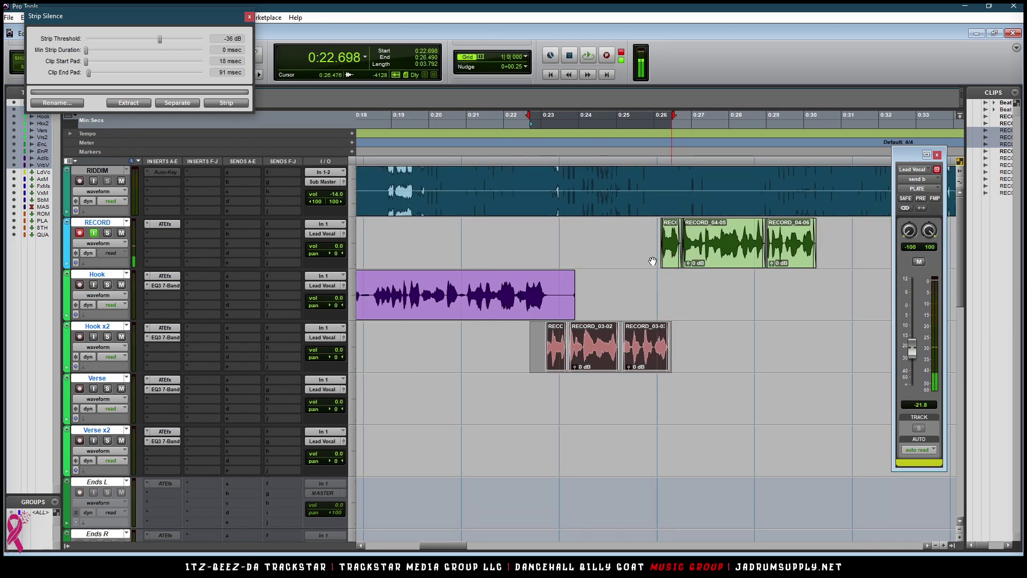
- Move the stripped RECORD clips to the Hook track and trim the end of the long Hook clip back to 0:23.478
left_click(669, 265)
left_click_drag(672, 265, 666, 294)
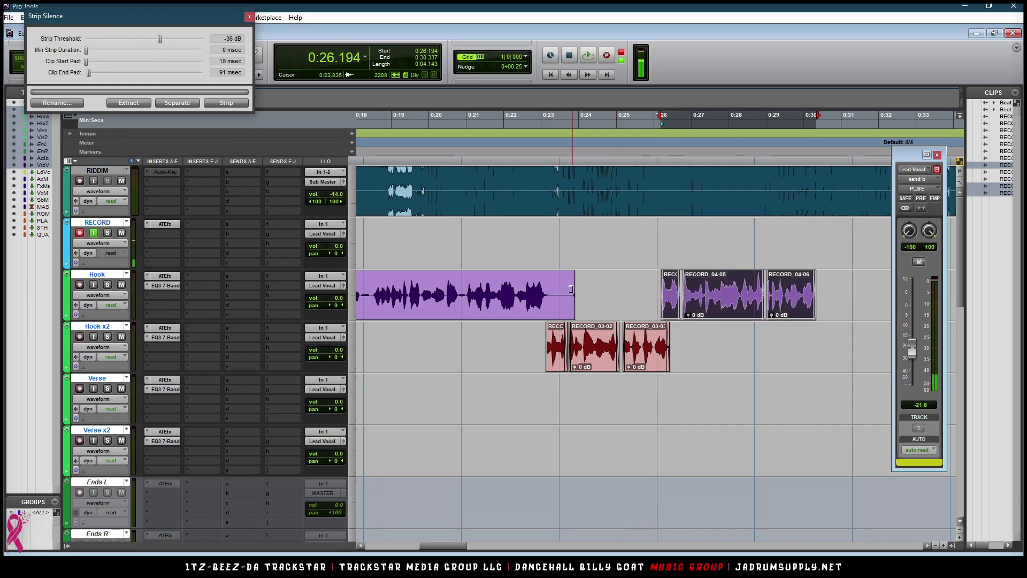
left_click_drag(571, 289, 559, 290)
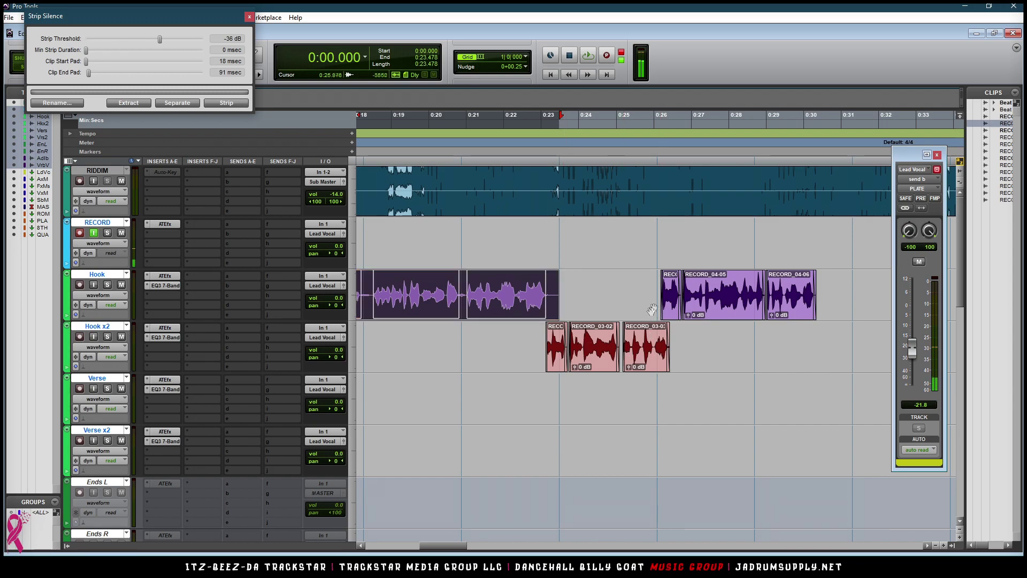
- Play back the Hook and Hook x2 clips from 0:26.086 to check the new Hook phrase
key("ctrl+[")
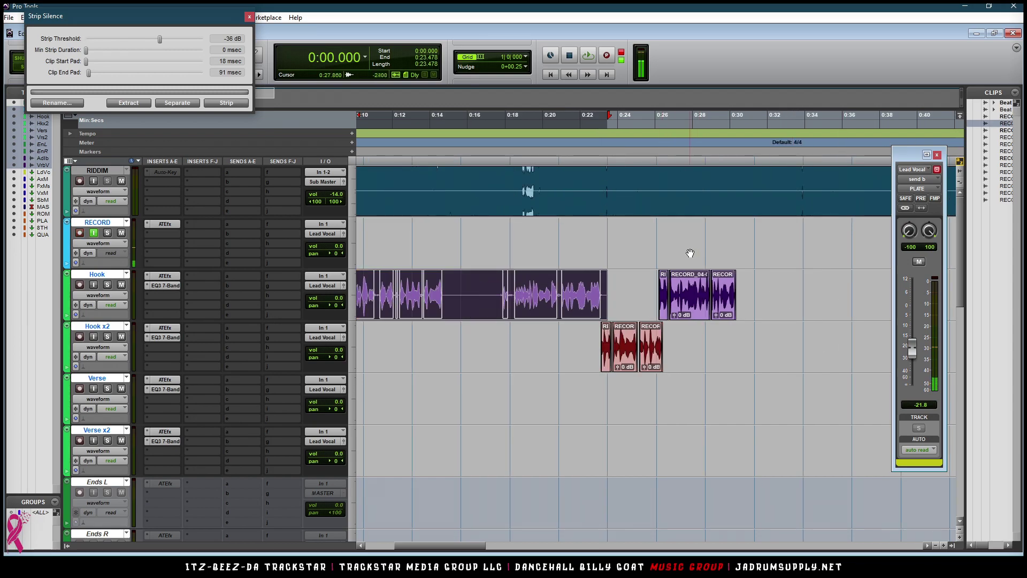
left_click(705, 235)
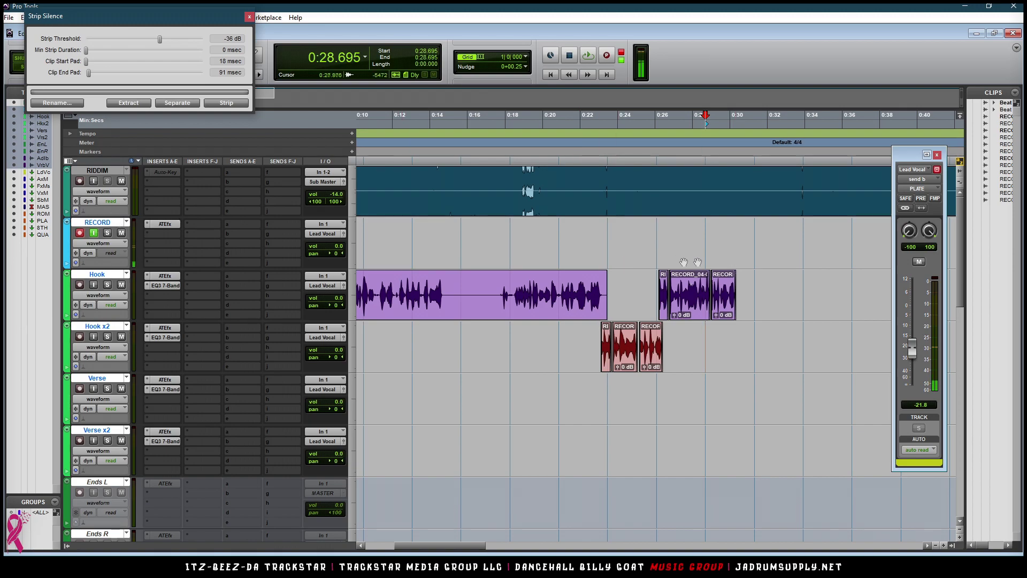
left_click(647, 233)
key("space")
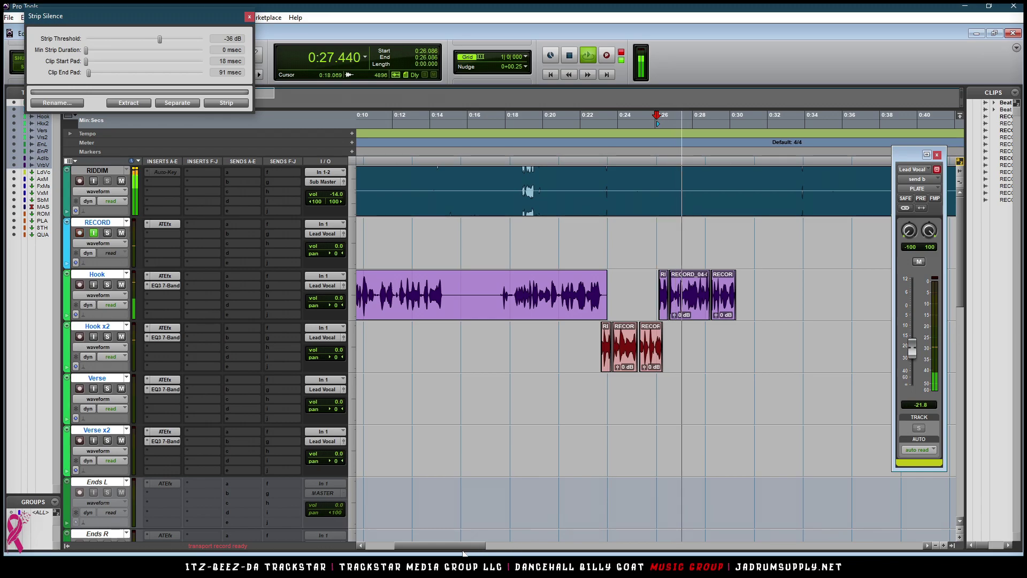
left_click_drag(467, 548, 486, 552)
key("t")
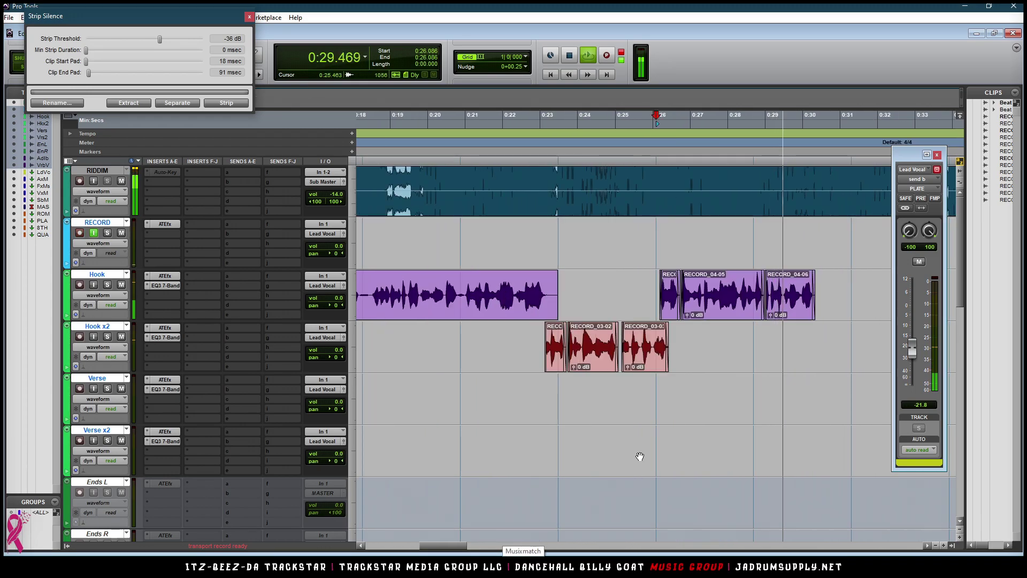
left_click_drag(460, 543, 476, 534)
key("space")
key("space")
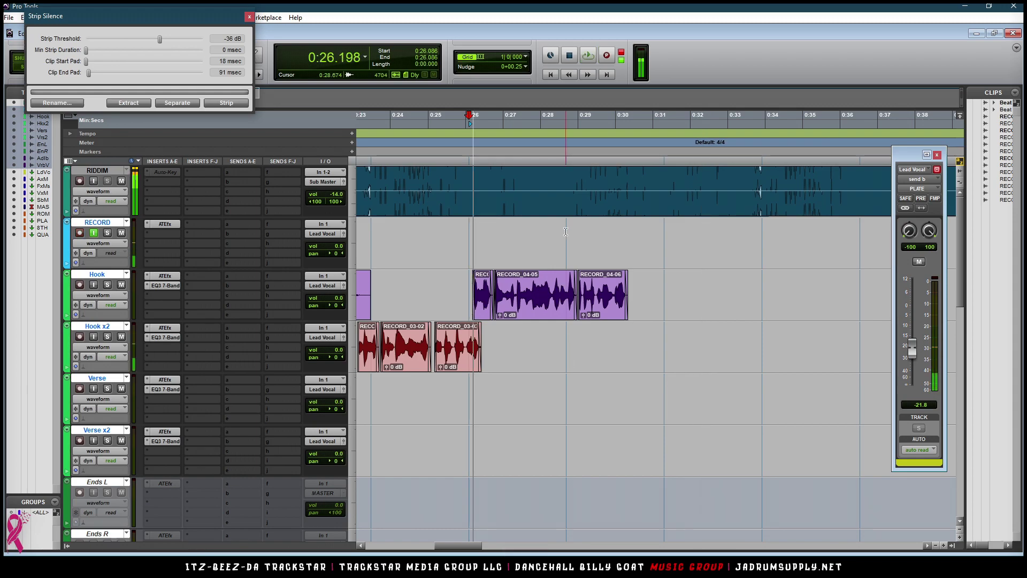
- Play the song from 0:28.695 through the beat section following the last Hook clip
left_click(565, 231)
scroll(592, 466, "down", 1)
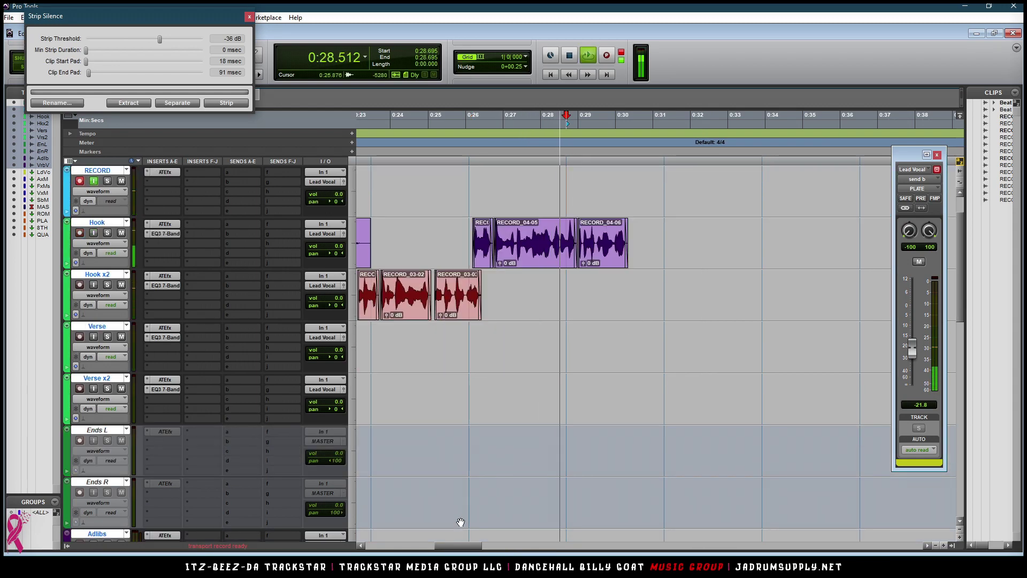
left_click_drag(473, 546, 480, 544)
scroll(586, 430, "up", 1)
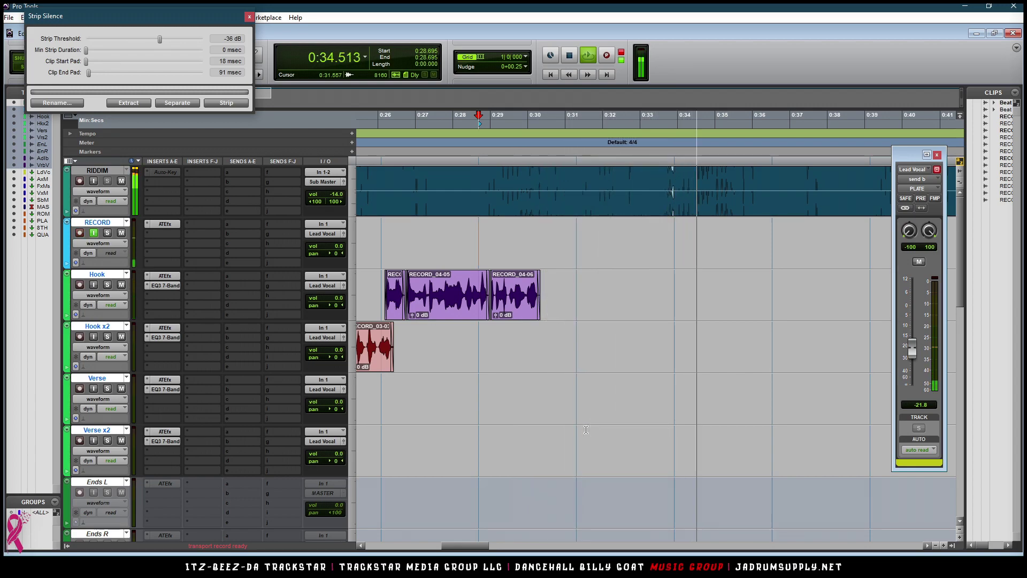
- Try several vocal takes on the RECORD track, punching in during playback from 0:28.695
key("space")
key("space")
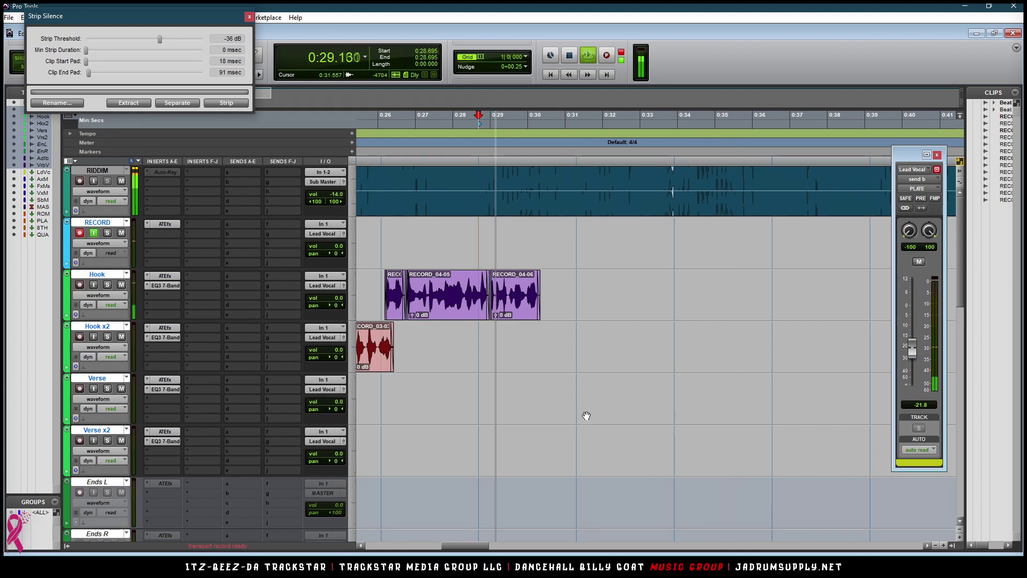
key("ctrl+space")
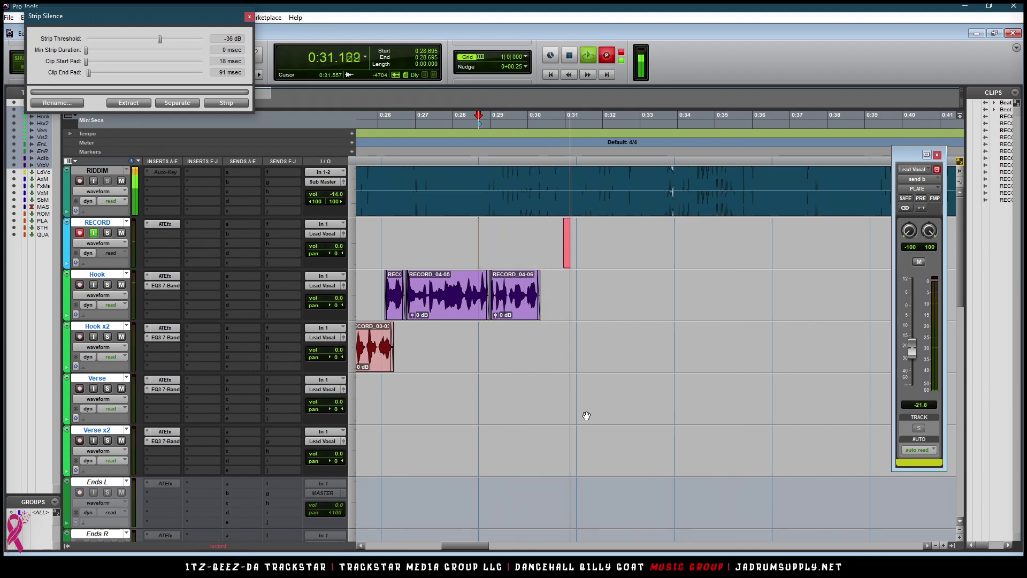
key("space")
key("space")
key("ctrl+space")
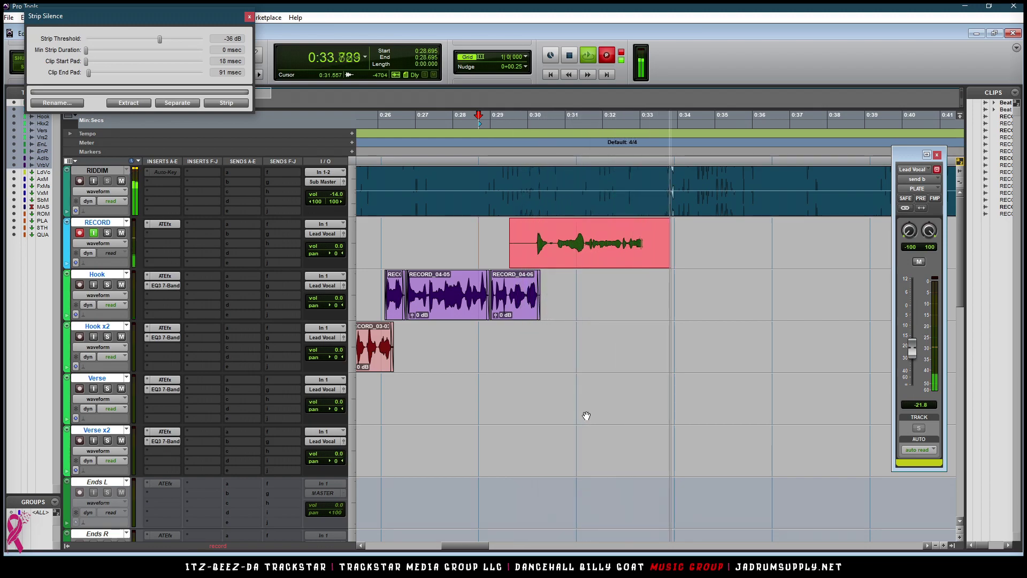
key("space")
key("space")
key("ctrl+space")
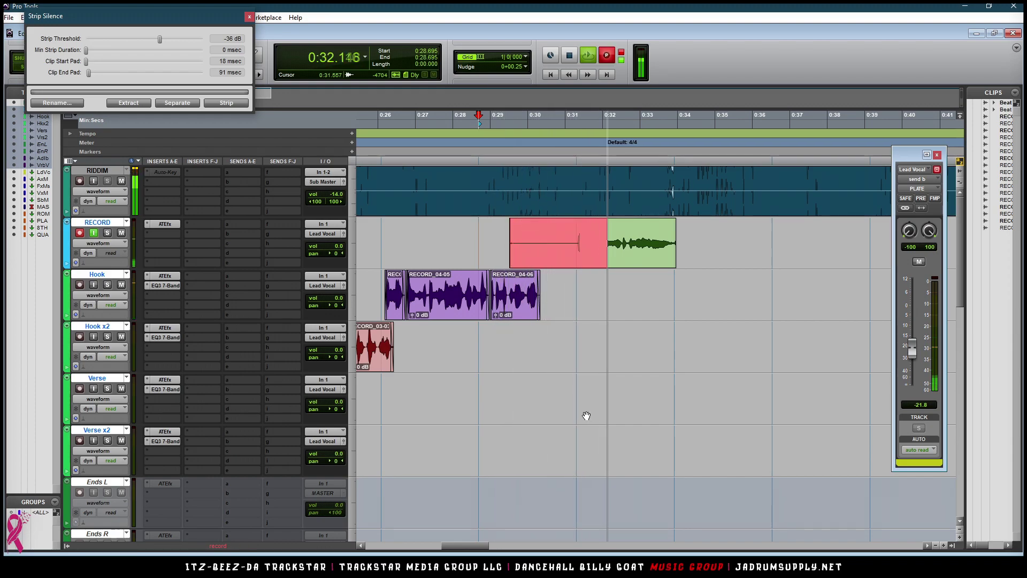
key("space")
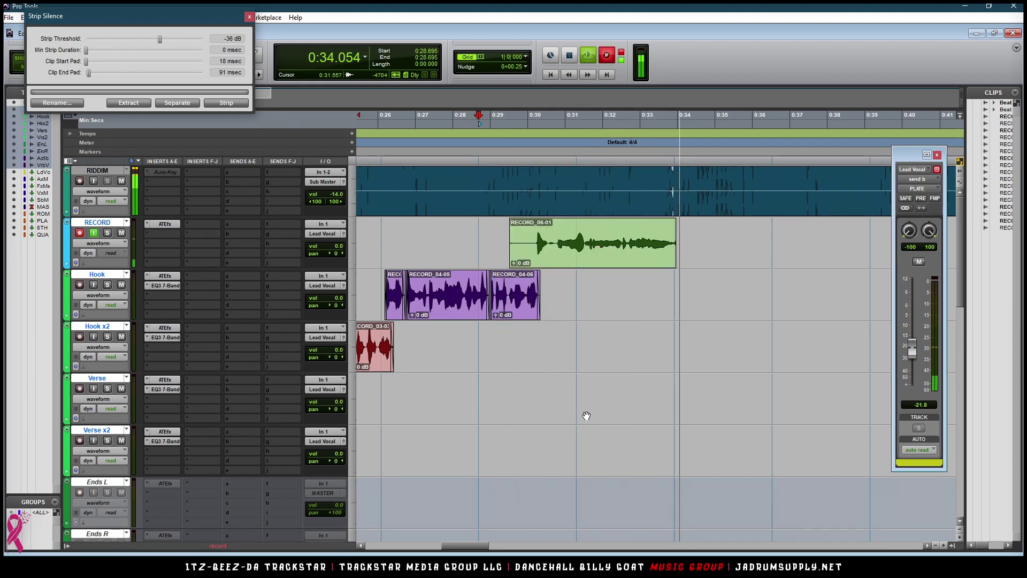
key("space")
key("ctrl+space")
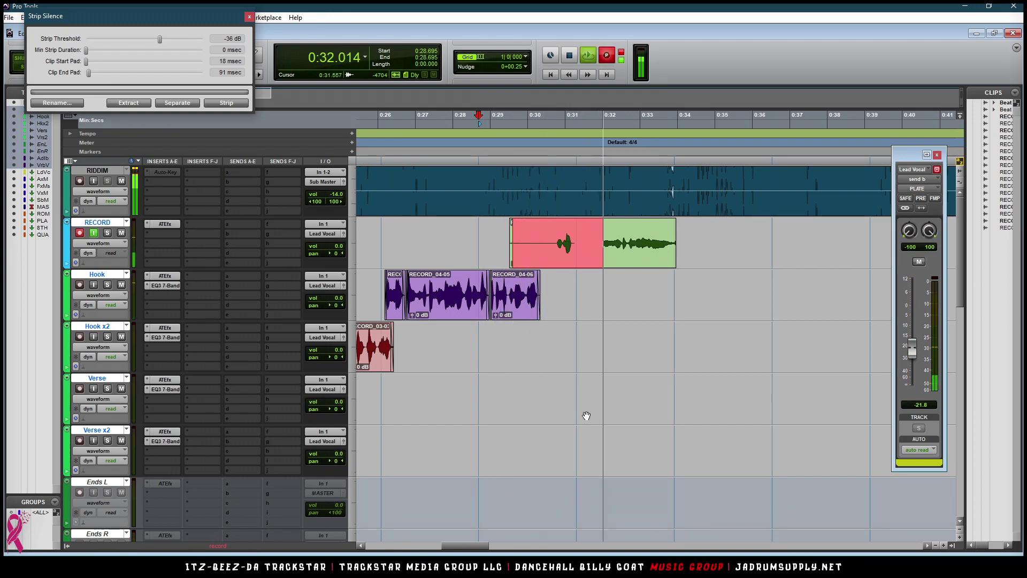
- Record a vocal take on the RECORD track from 0:28.695 to about 0:37 and move it to the Hook x2 track
key("space")
key("ctrl+space")
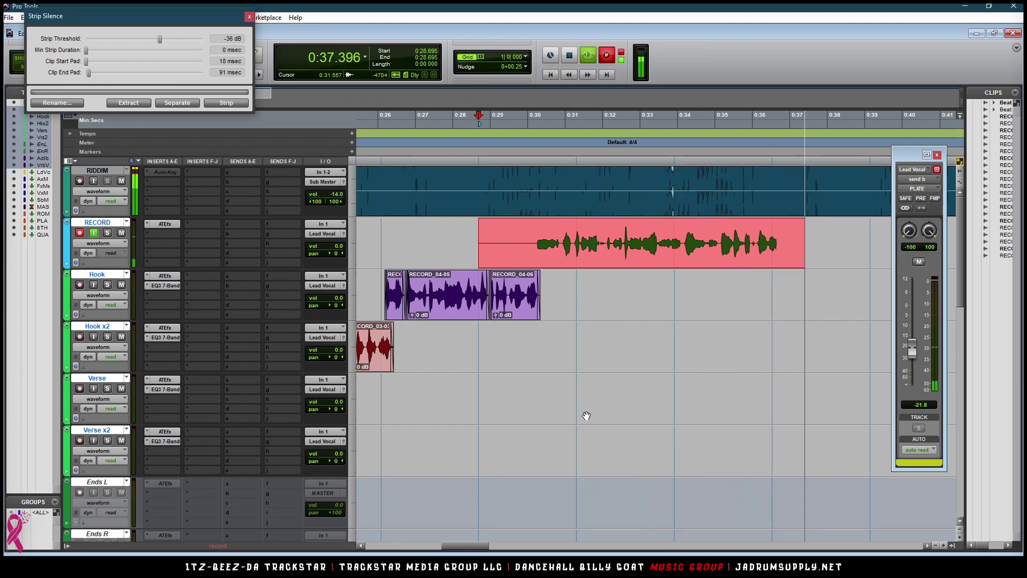
key("space")
key("space")
left_click_drag(559, 251, 553, 363)
- Trim the new Hook x2 take to start at 0:30.116 and end at 0:34.198, auditioning the cut points
left_click_drag(482, 348, 533, 347)
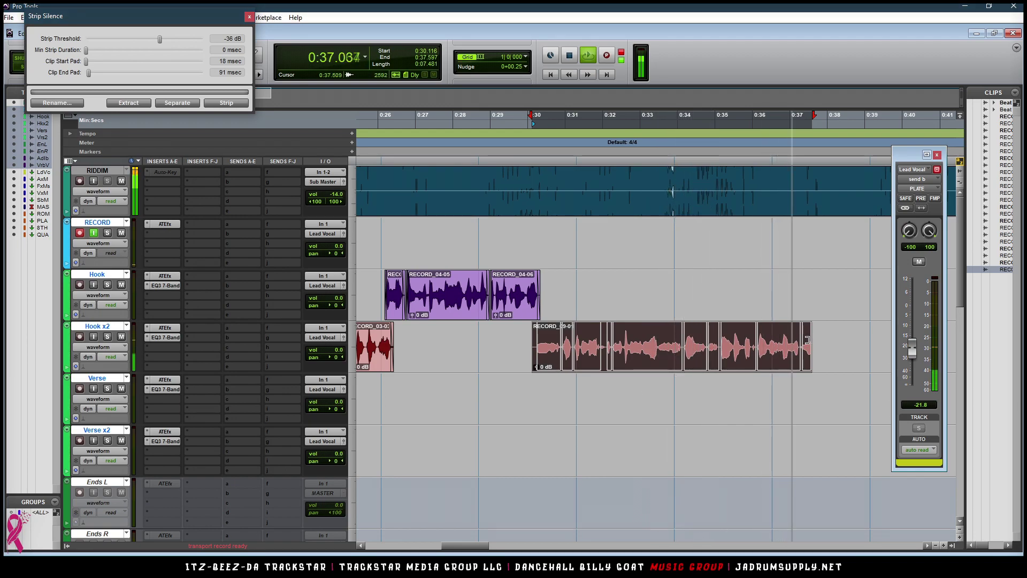
key("space")
left_click_drag(807, 339, 719, 341)
key("space")
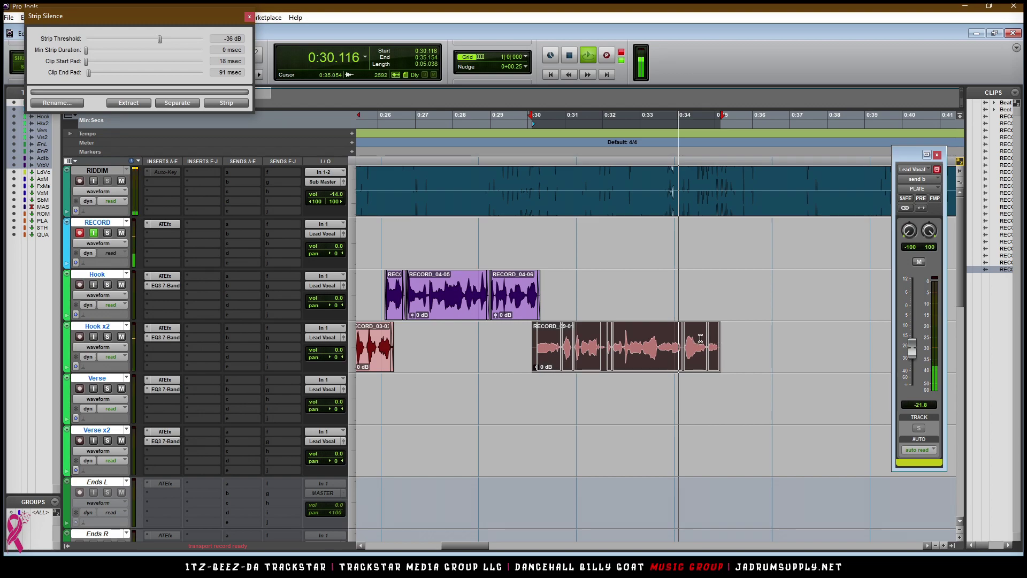
left_click(700, 338)
left_click_drag(691, 339, 684, 340)
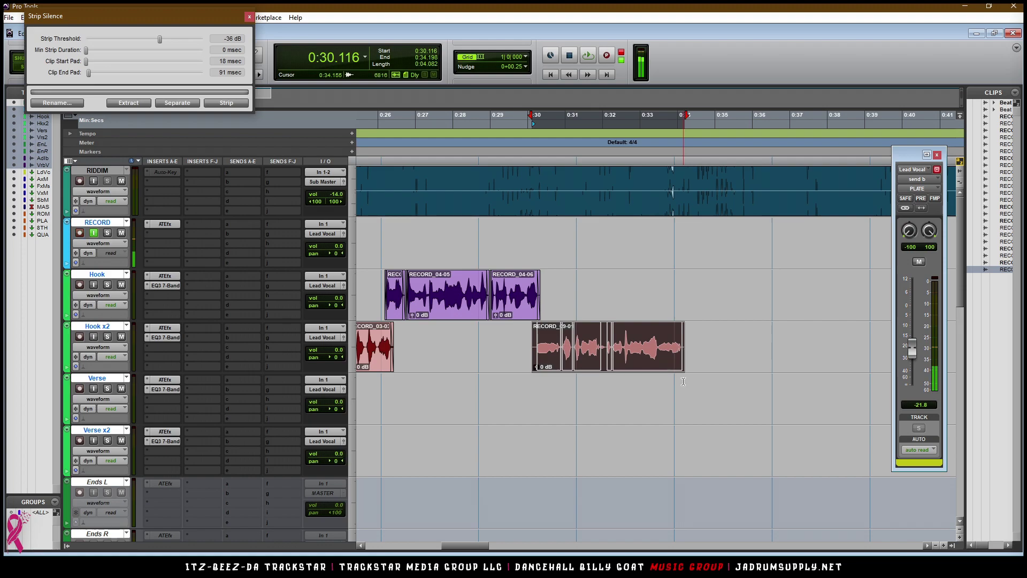
- Try stripping silence from the Hook x2 take at -36 dB with an 18 msec start pad, audition it, and undo the strip
left_click(226, 103)
key("space")
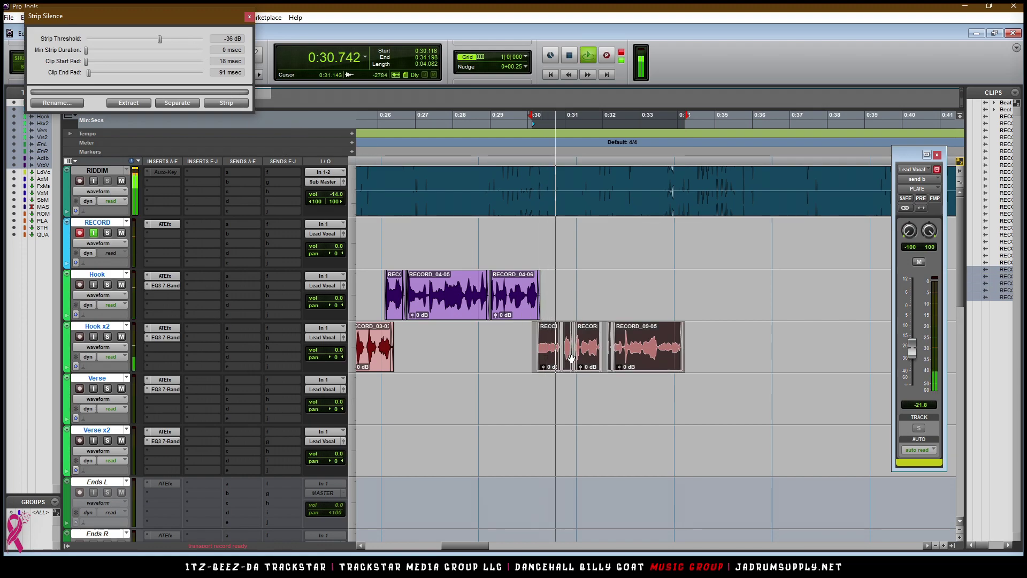
key("t")
key("t")
key("r")
key("r")
key("t")
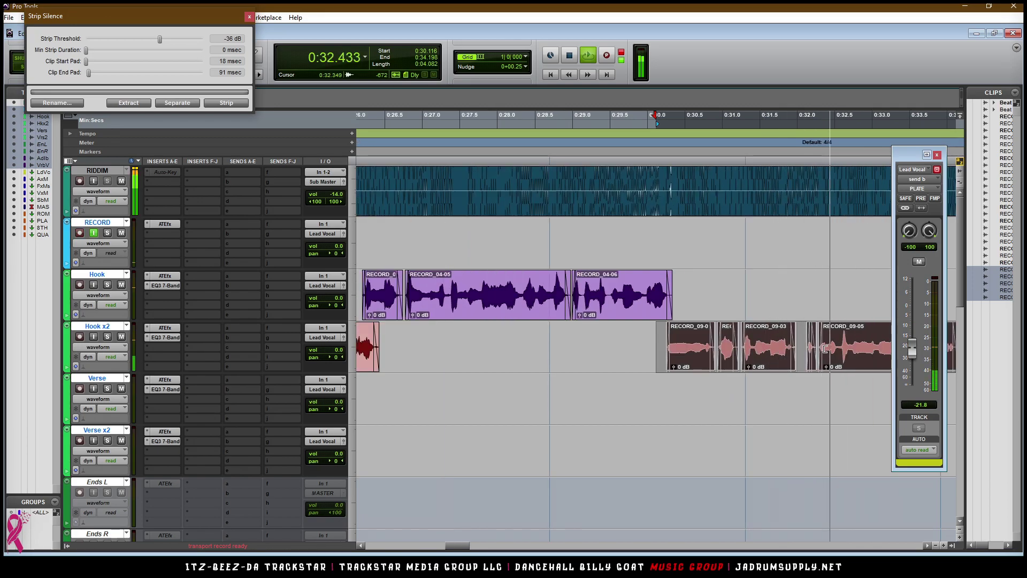
key("space")
key("ctrl+z")
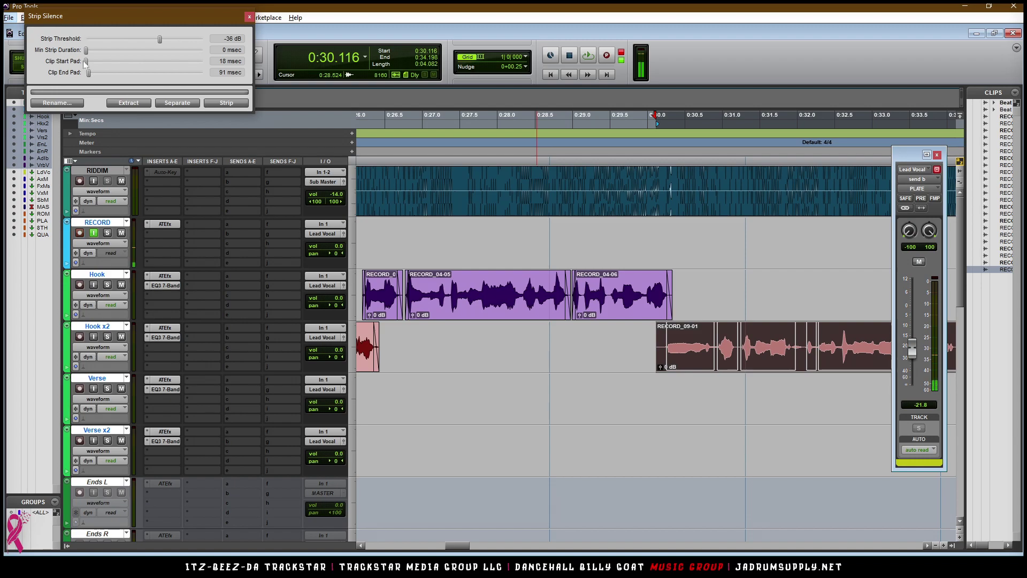
- Strip silence from the Hook x2 take with a -33 dB threshold, 110 msec clip start pad and 91 msec end pad
left_click_drag(87, 62, 90, 62)
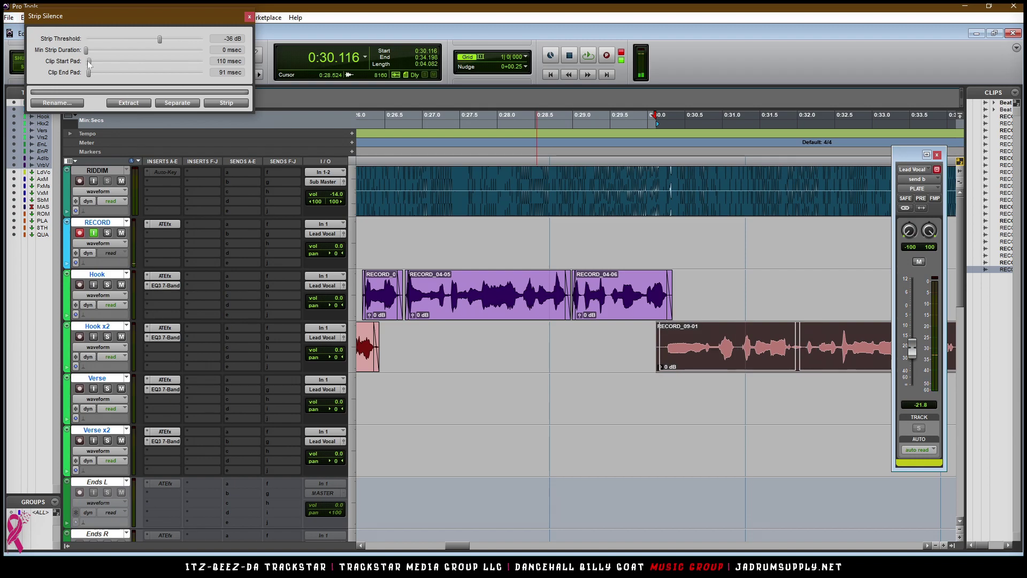
left_click_drag(159, 39, 165, 42)
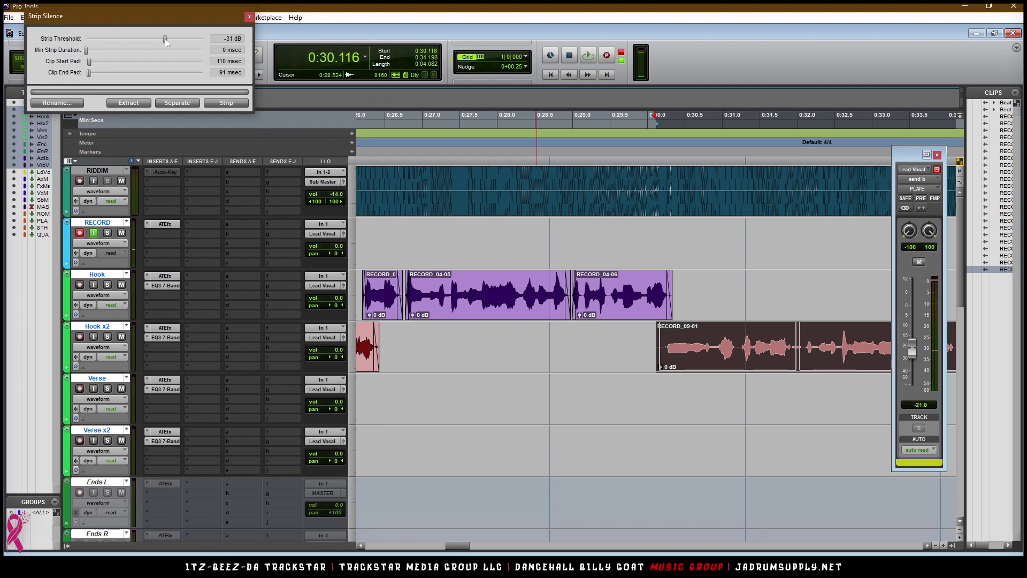
left_click_drag(167, 42, 163, 42)
left_click(225, 102)
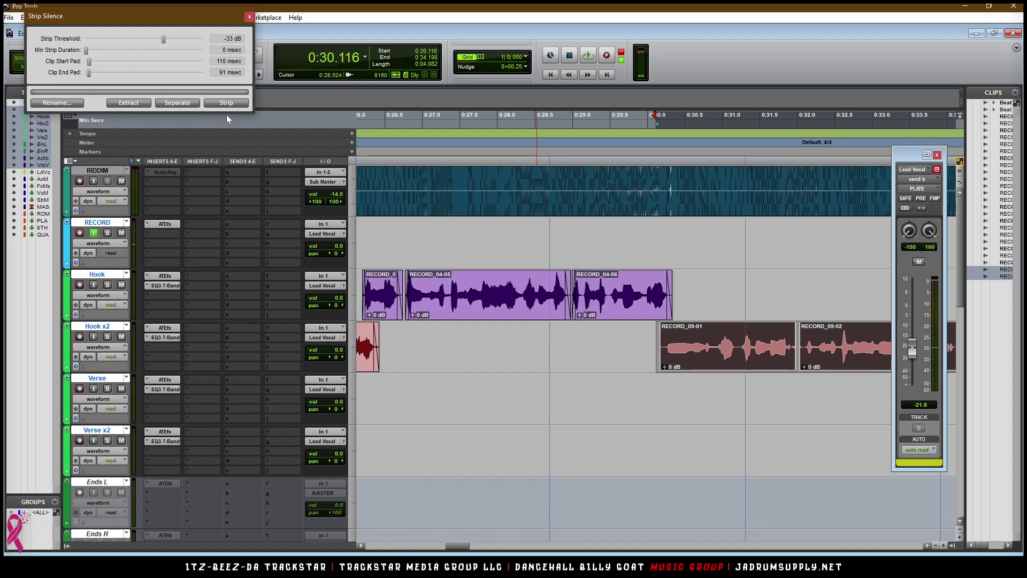
key("ctrl+bracketleft")
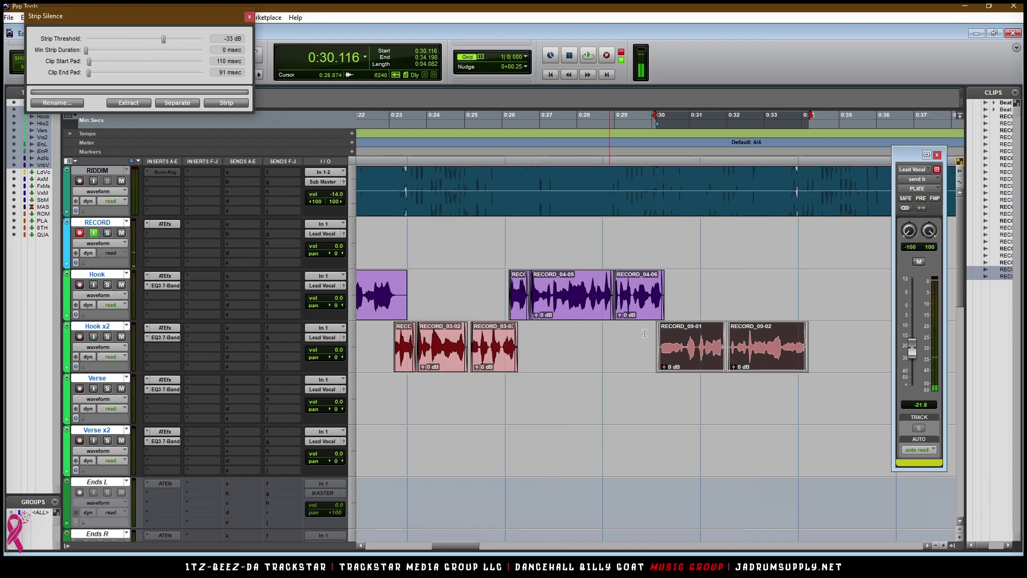
- Audition the stripped Hook x2 clips from 0:28.695 and trim the start of the first one to about 0:30.858
left_click(644, 333)
key("space")
key("r")
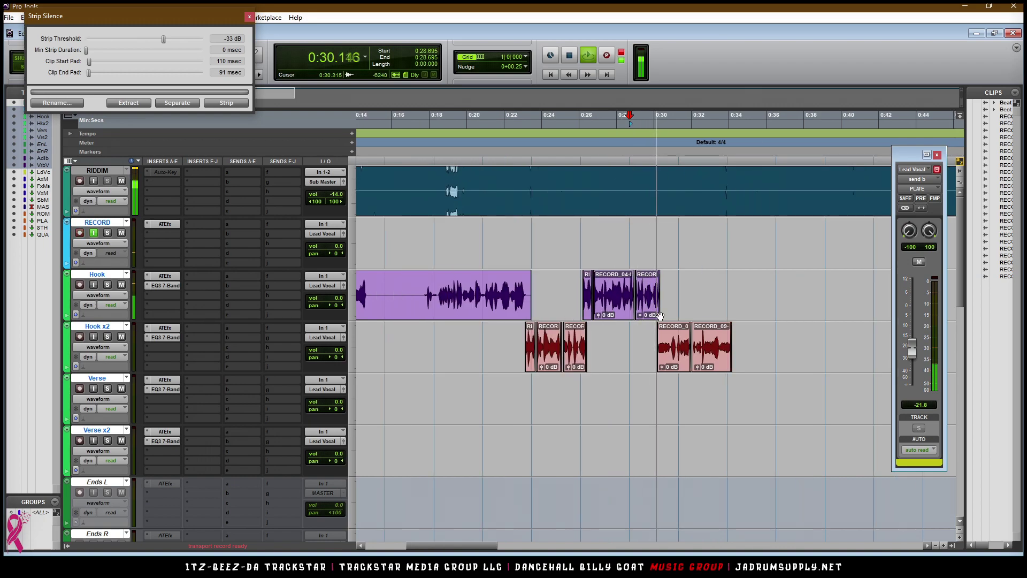
key("space")
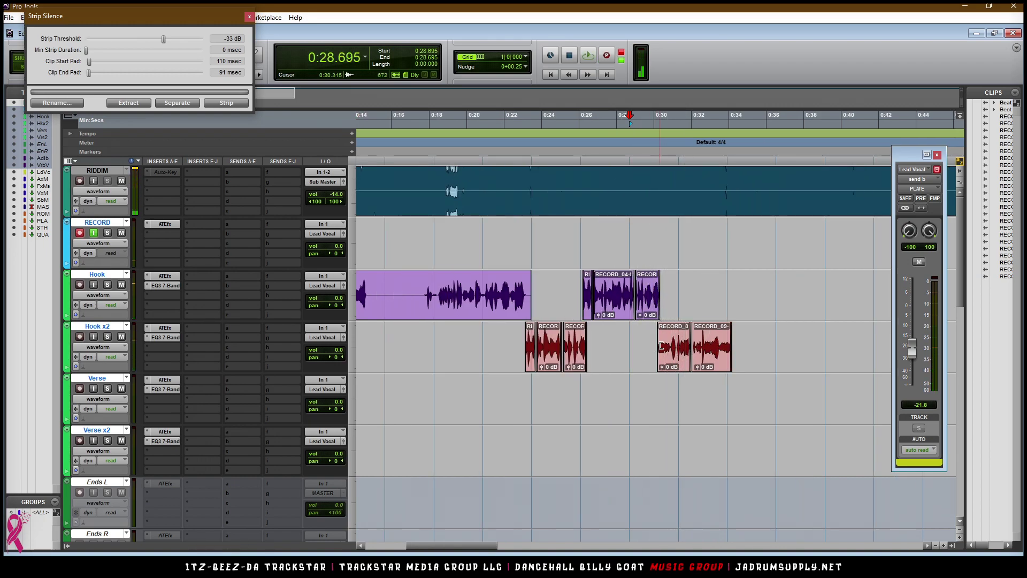
left_click(664, 347)
left_click_drag(671, 353, 673, 355)
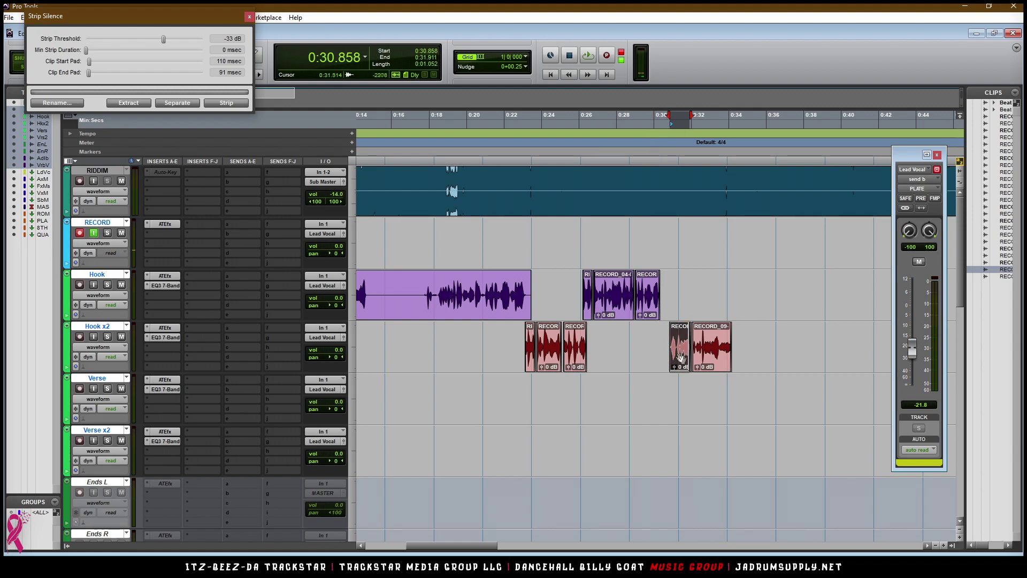
- Play back from 0:28.695 to check the transition from the Hook clips into the trimmed Hook x2 clip
left_click(641, 328)
key("space")
key("t")
key("t")
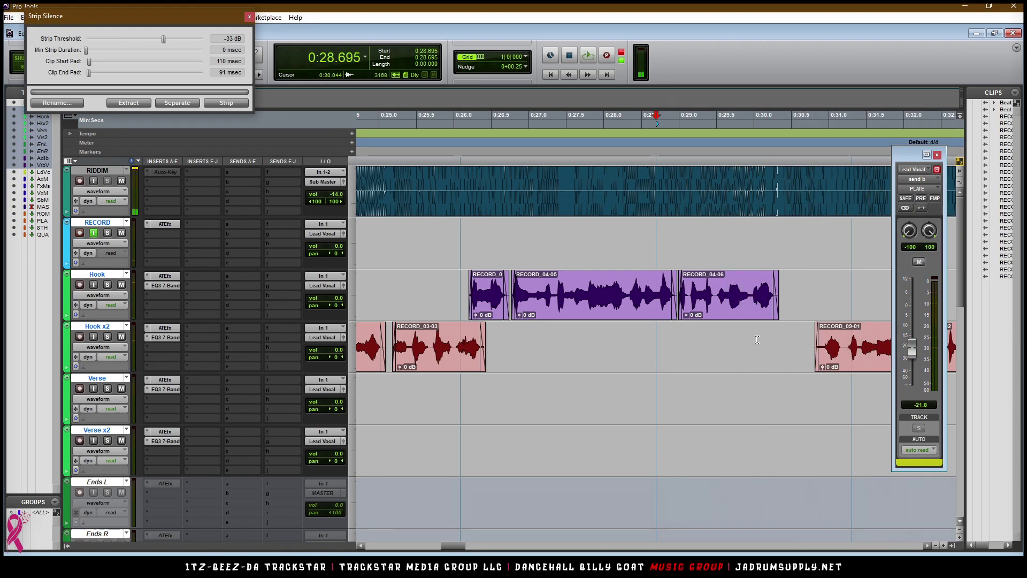
- Try new vocal takes on the RECORD track over the section from 0:28.695 to about 0:38
key("ctrl+space")
key("r")
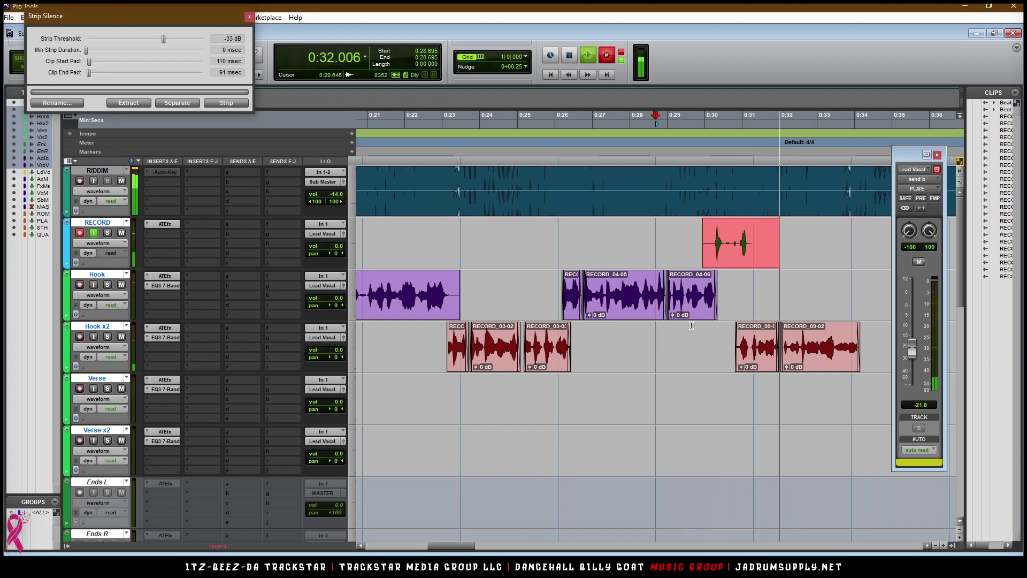
key("space")
key("ctrl+space")
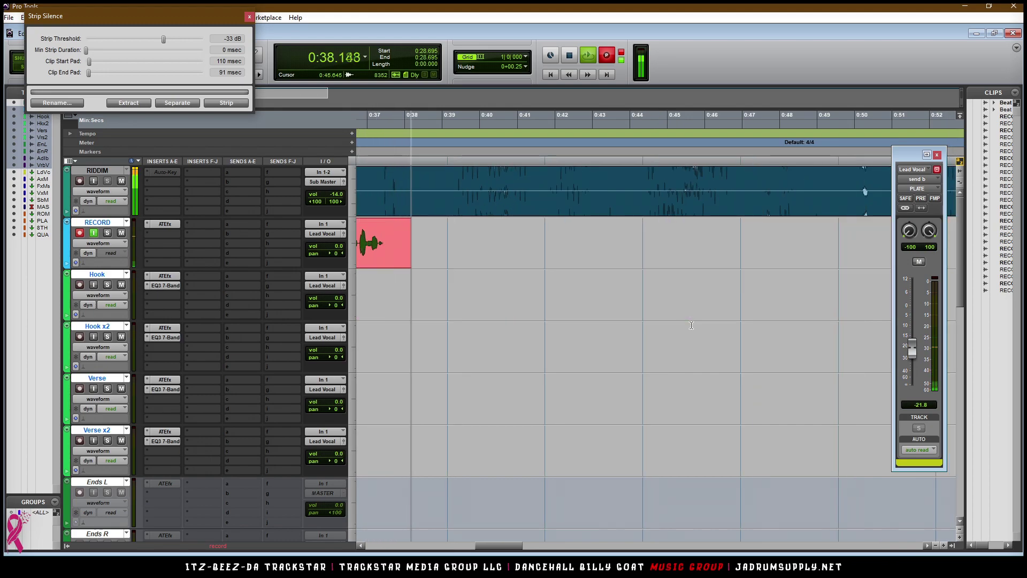
key("space")
key("space")
key("r")
key("ctrl+space")
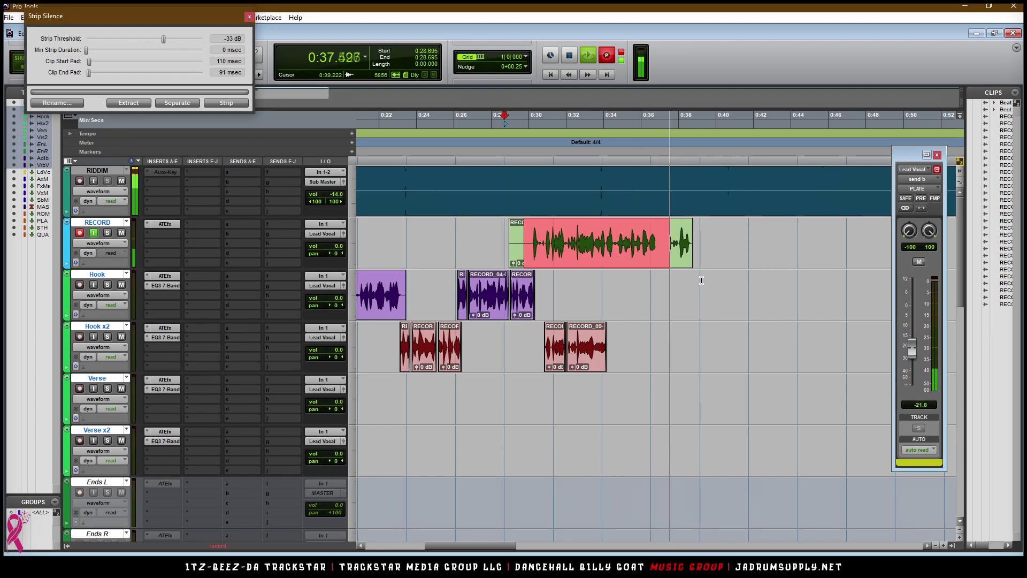
- Record another vocal take on the RECORD track from just after 0:28.695 to about 0:37.6 and move it onto Hook x2
key("space")
key("space")
key("ctrl+space")
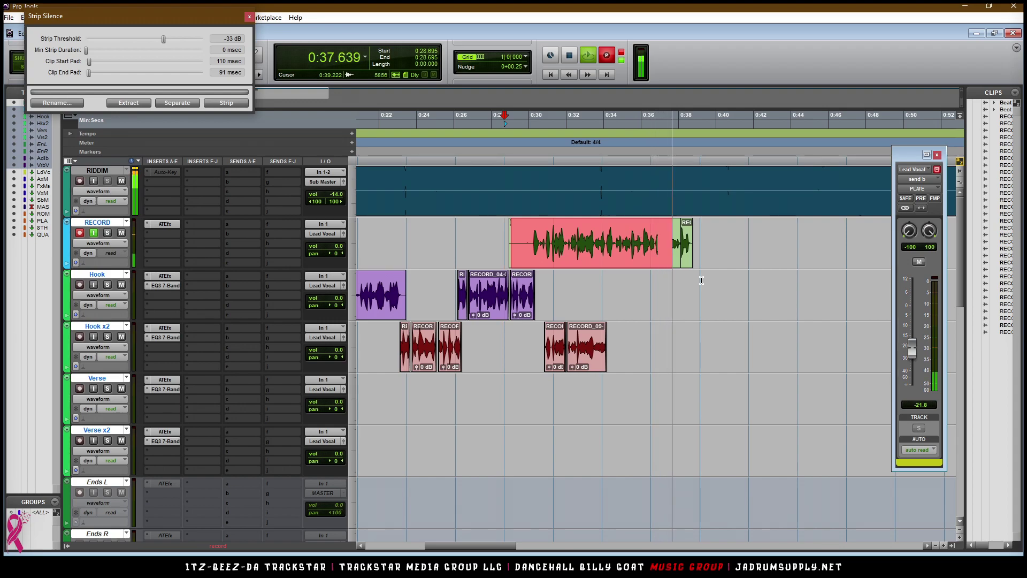
key("space")
left_click_drag(591, 252, 589, 354)
- Delete the leftover take fragments on the RECORD track after 0:28.688
left_click_drag(504, 254, 785, 256)
key("BackSpace")
left_click(783, 256)
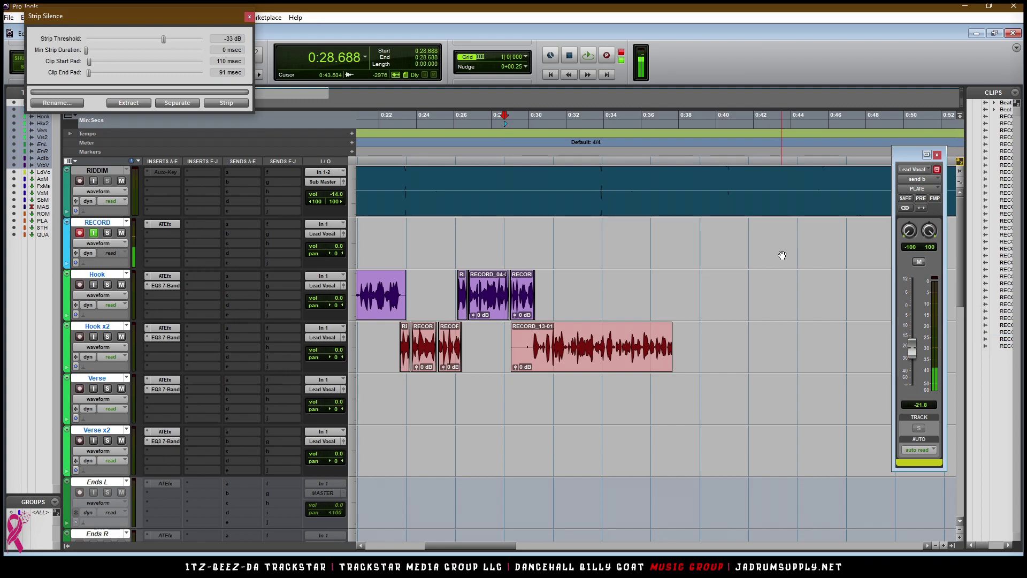
- Trim the silent start of the long Hook x2 take to 0:30.258
key("space")
key("t")
key("t")
left_click_drag(686, 344, 756, 355)
key("r")
key("r")
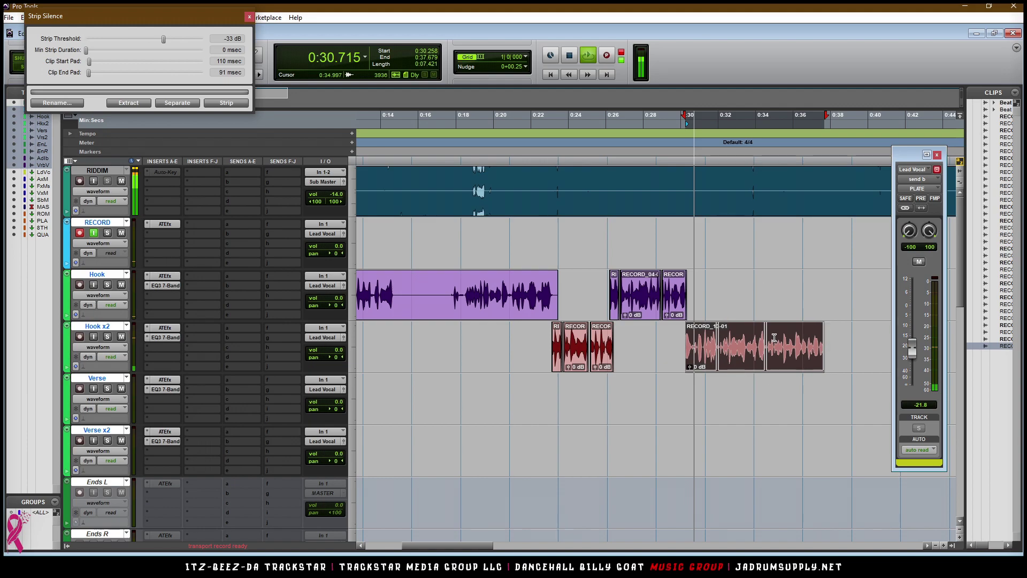
- Play back the Hook x2 take from 0:34.997, and again from 0:28.695, to check where its phrase should end
left_click(782, 342)
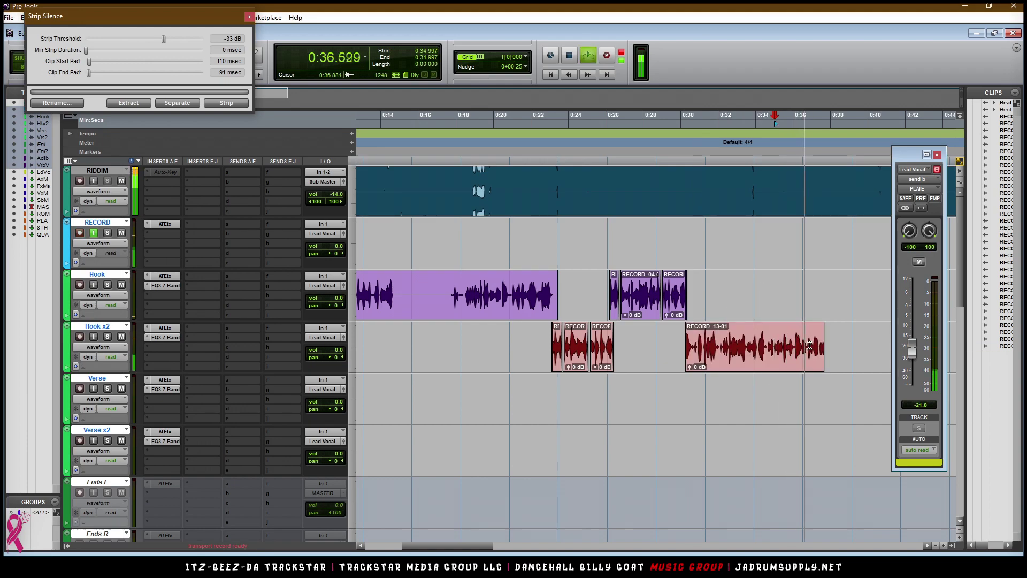
key("space")
key("space")
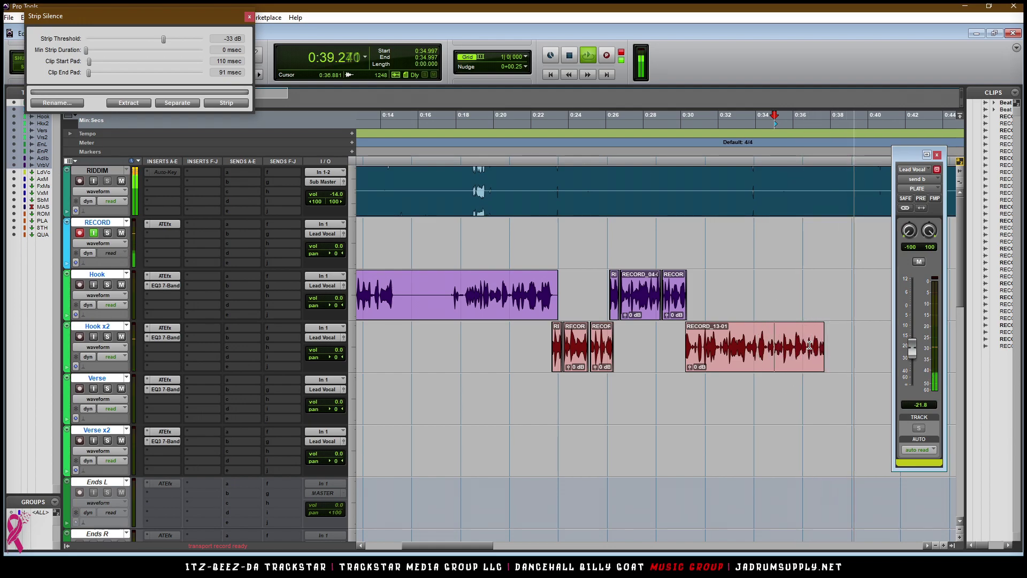
key("space")
key("space")
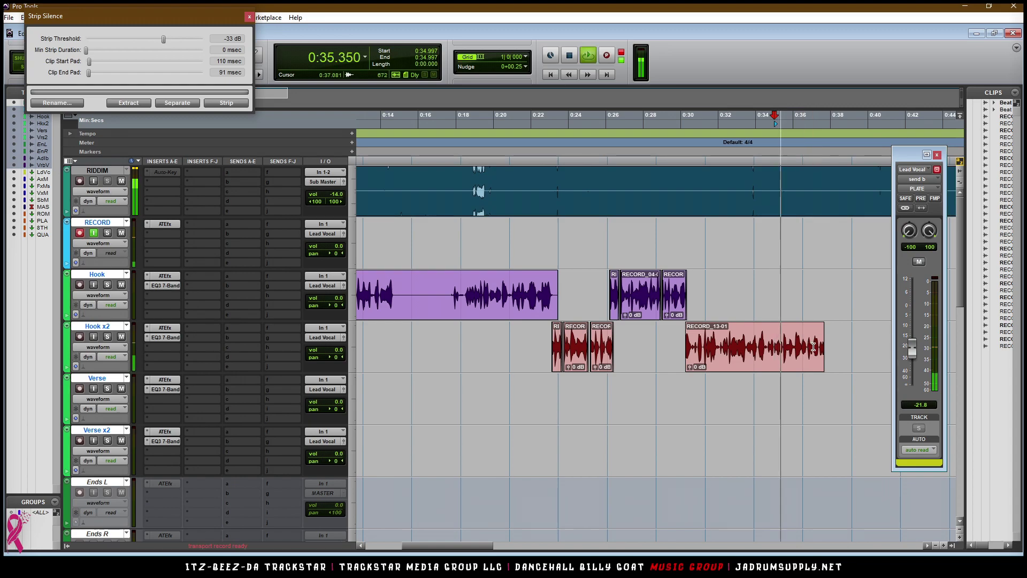
left_click(663, 331)
key("ctrl+]")
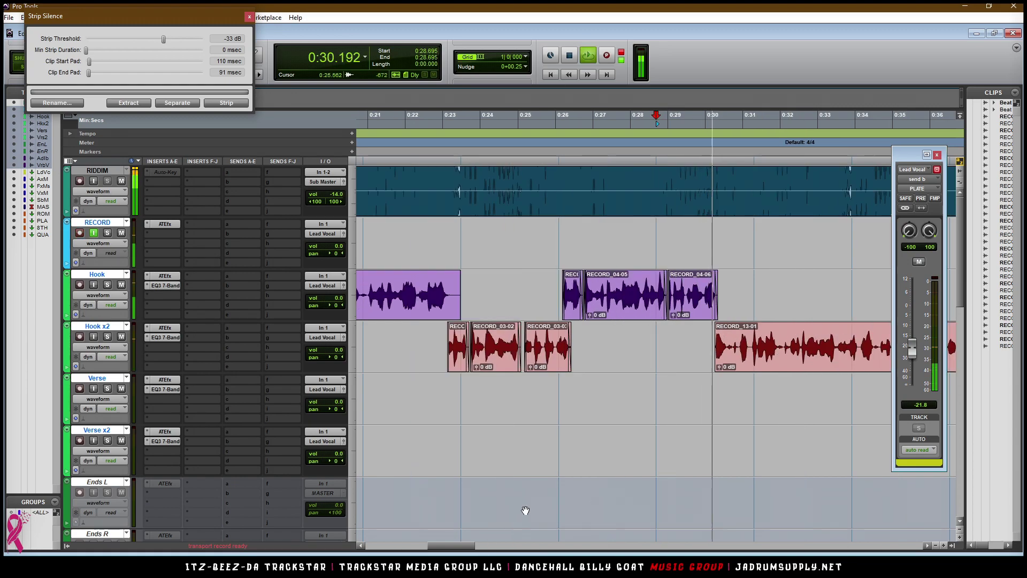
- Trim the end of the long Hook x2 take to 0:36.096
left_click_drag(463, 551, 486, 541)
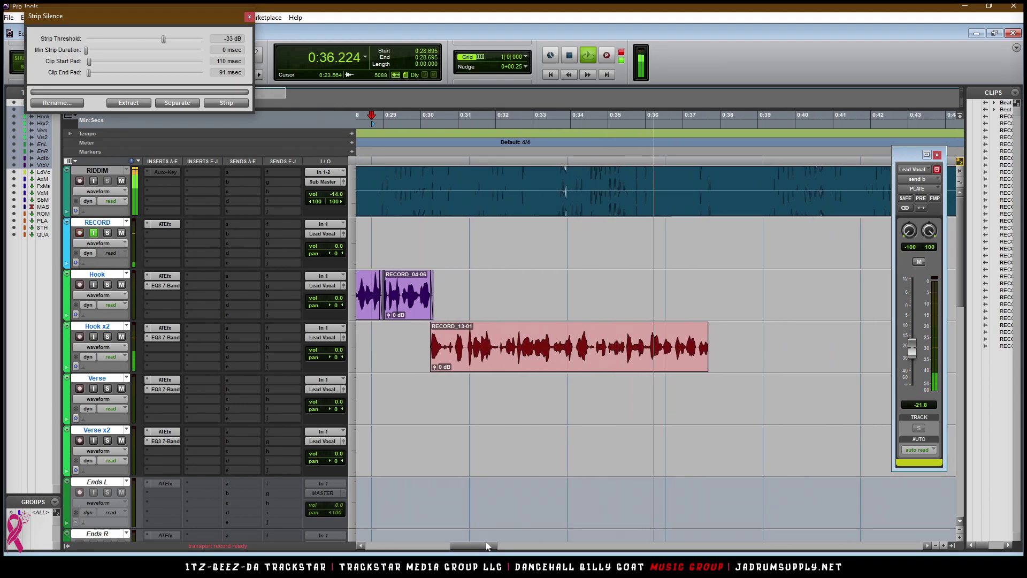
left_click_drag(708, 342, 648, 342)
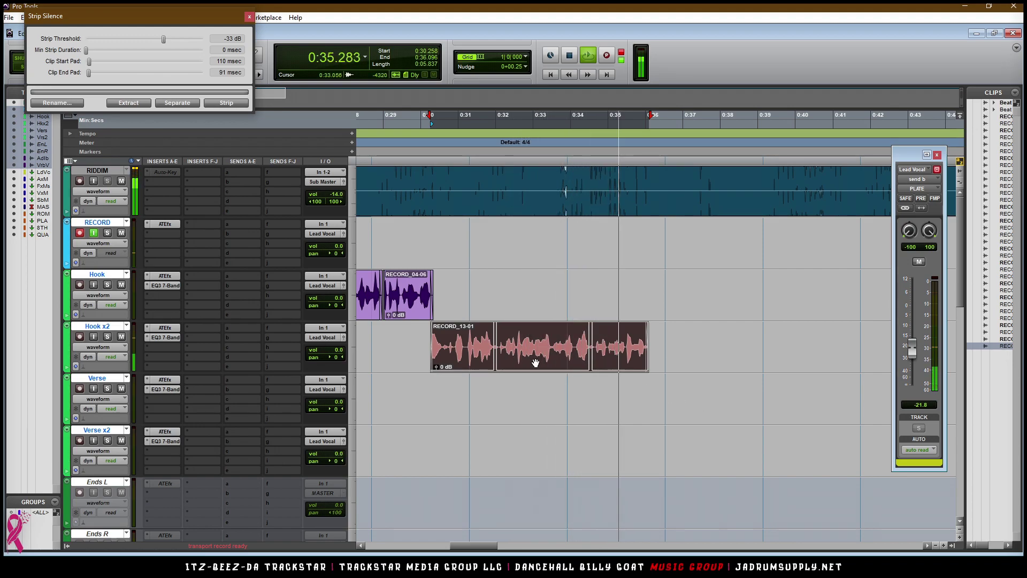
key("space")
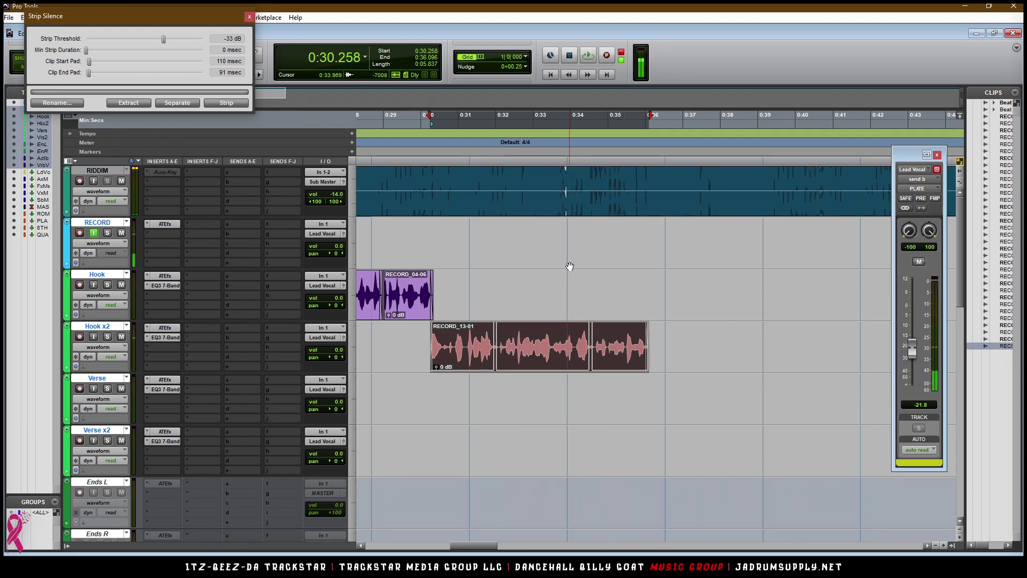
- Record a vocal take on the RECORD track from about 0:35.5 to 0:40.4, starting the transport at 0:33.913
key("space")
left_click(564, 251)
left_click(569, 234)
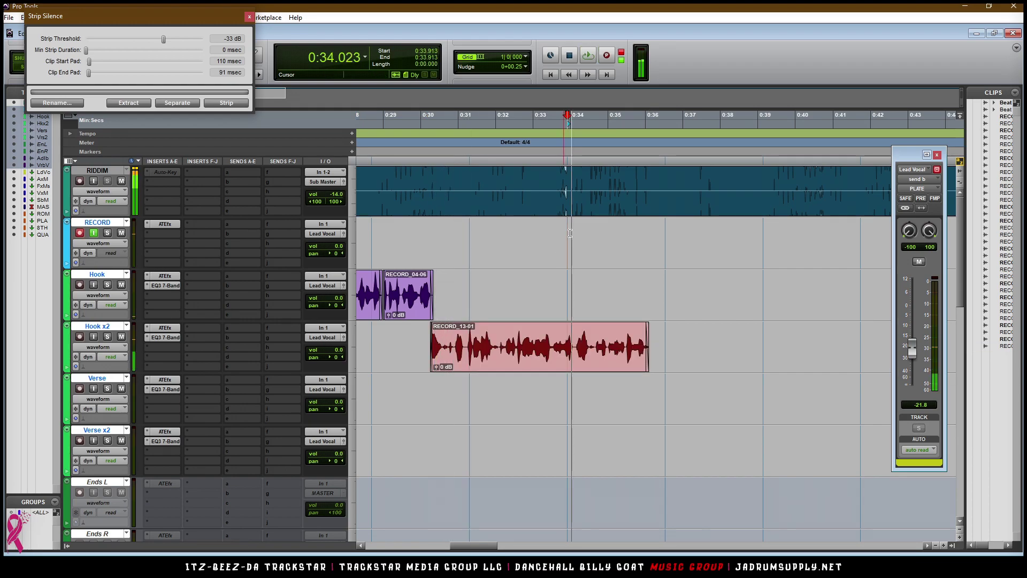
key("ctrl+space")
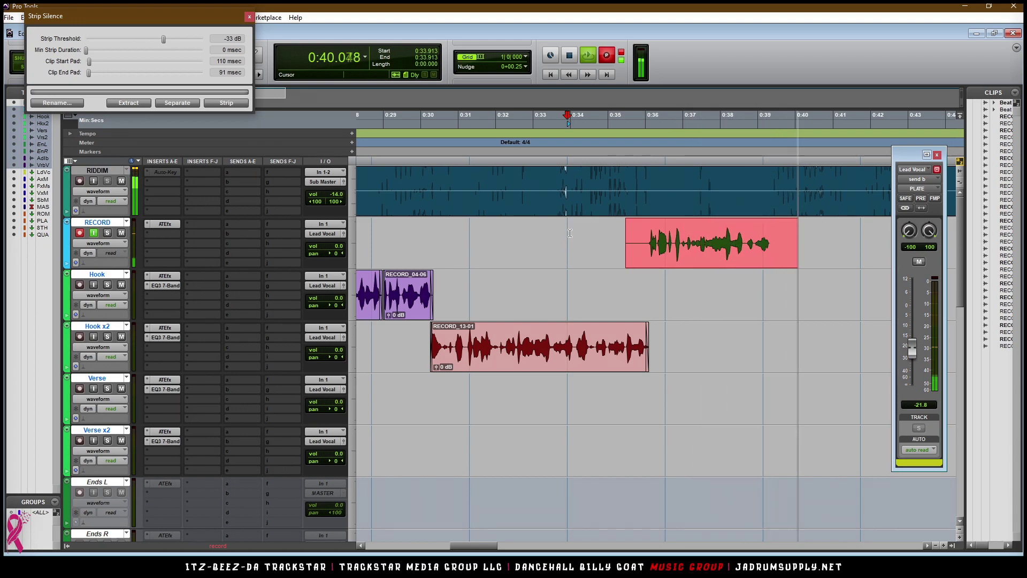
key("space")
key("space")
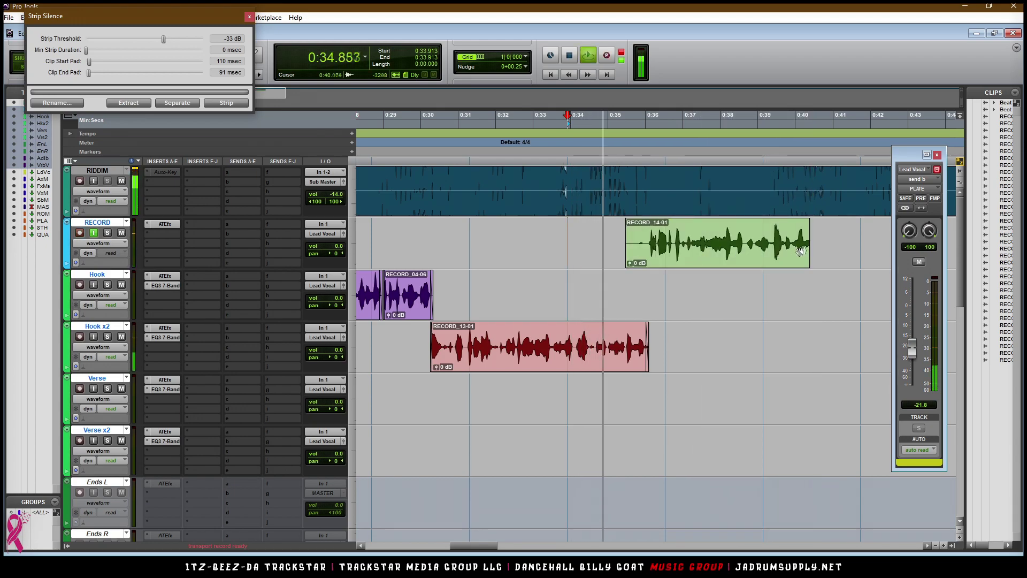
key("ctrl+space")
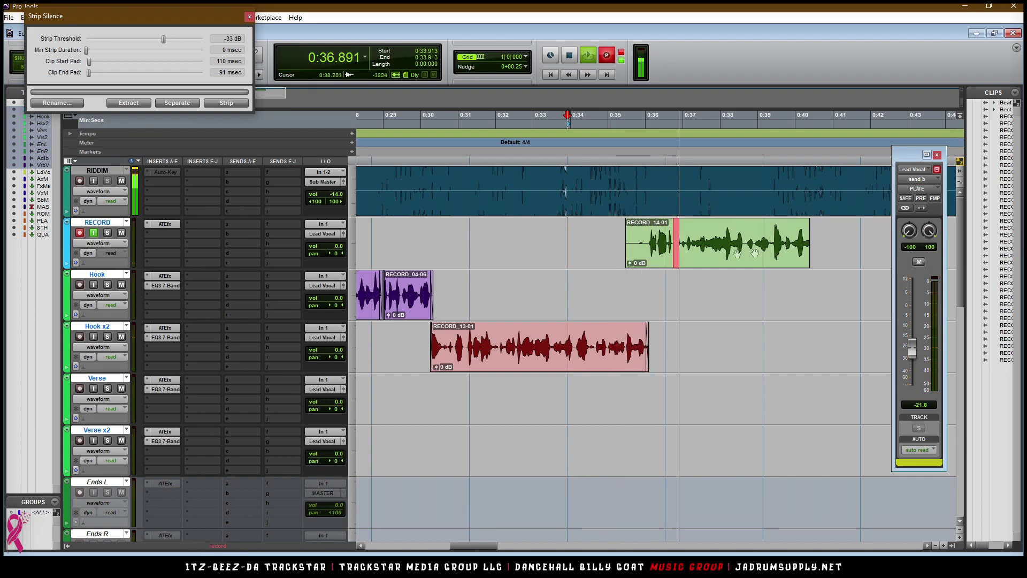
key("space")
- Move the new take onto the Hook track and trim it to run from 0:36.039 to 0:38.722
left_click_drag(717, 301, 718, 301)
key("space")
left_click_drag(626, 296, 648, 293)
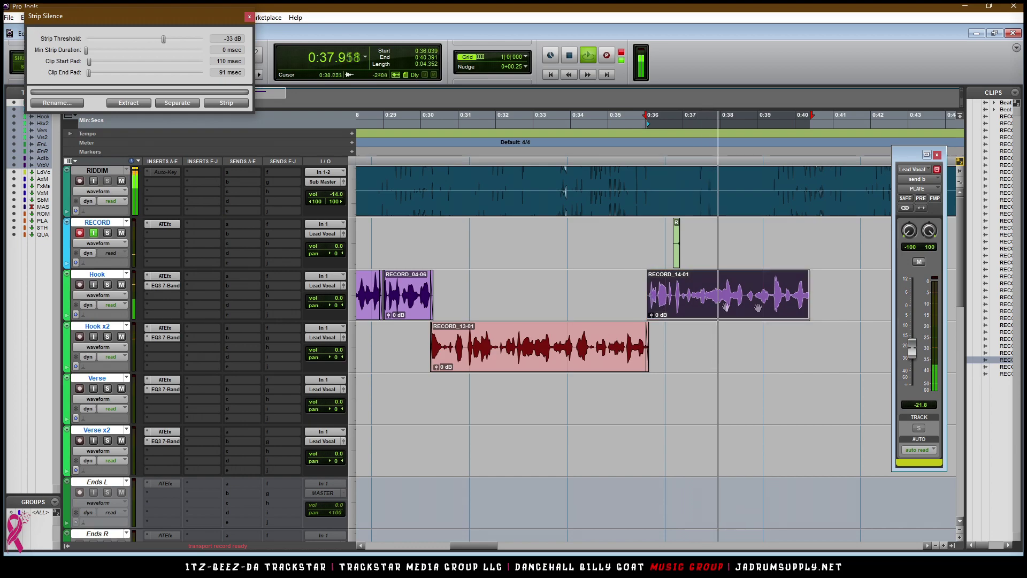
left_click_drag(809, 293, 745, 298)
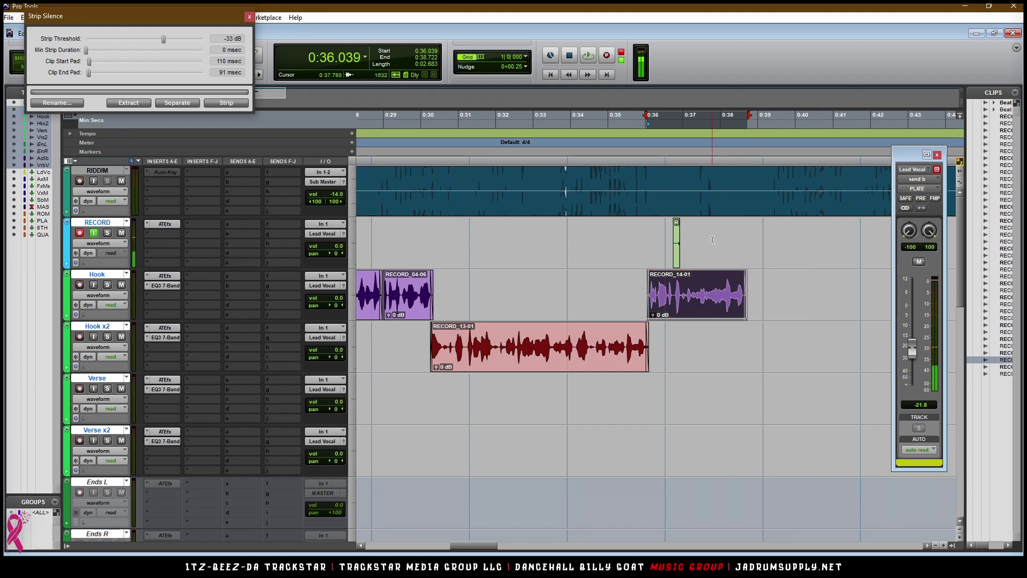
- Delete the leftover fragment on the RECORD track and play back the section from 0:33.798
left_click_drag(712, 241, 563, 225)
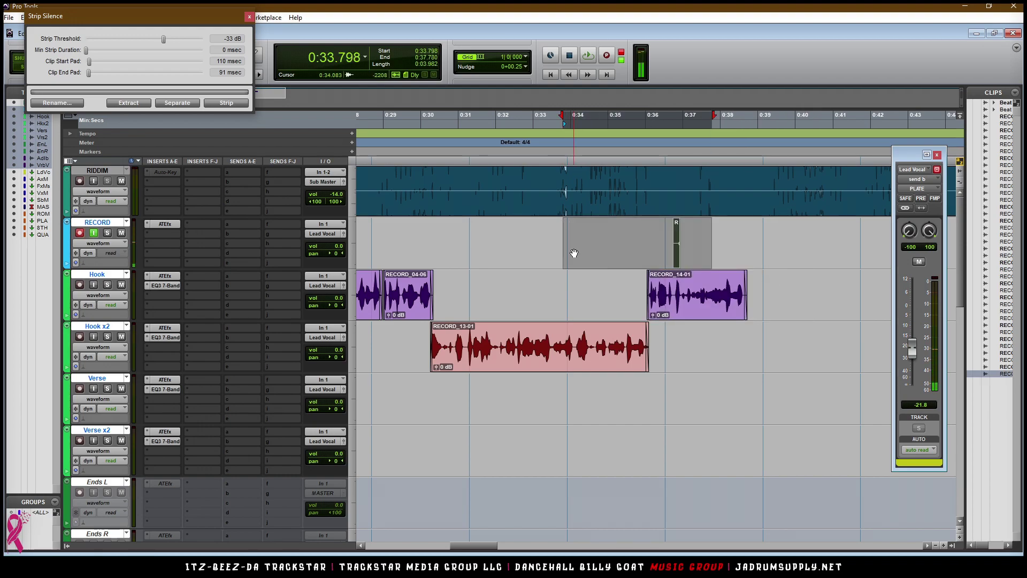
left_click(569, 250)
key("space")
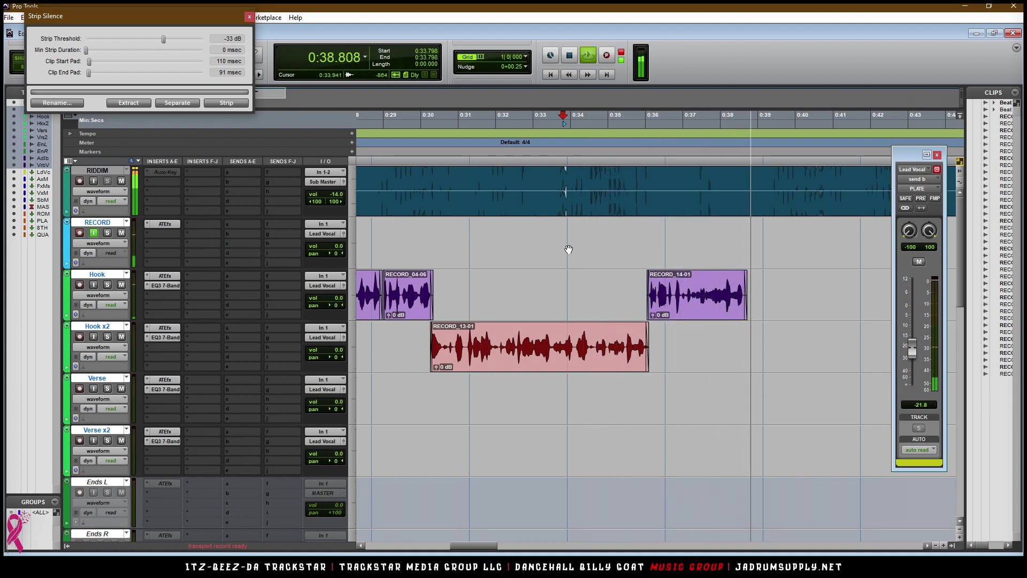
key("space")
key("space")
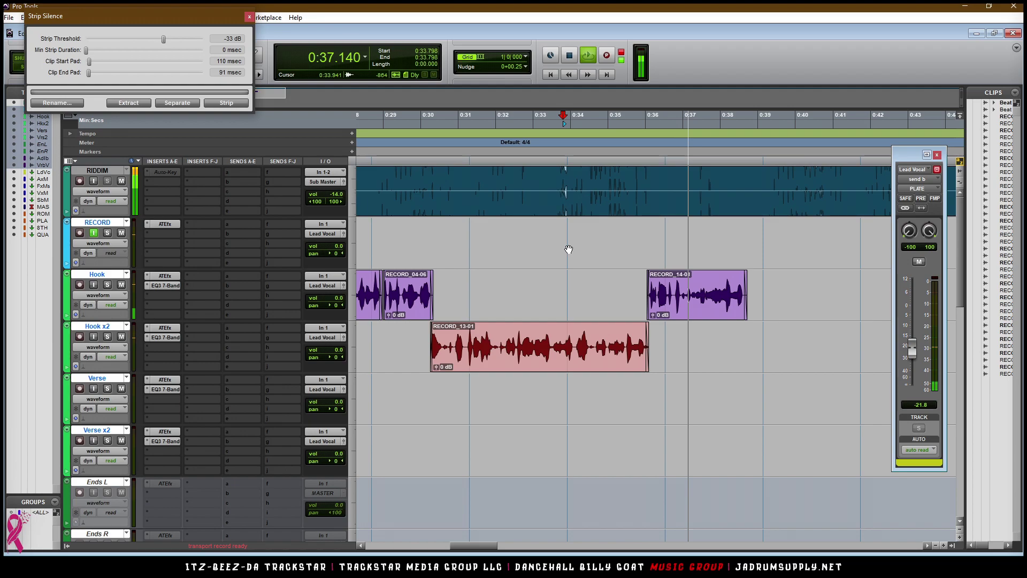
key("space")
- Record a longer vocal take on the RECORD track from just after 0:33.798 to about 0:47.5
key("ctrl+space")
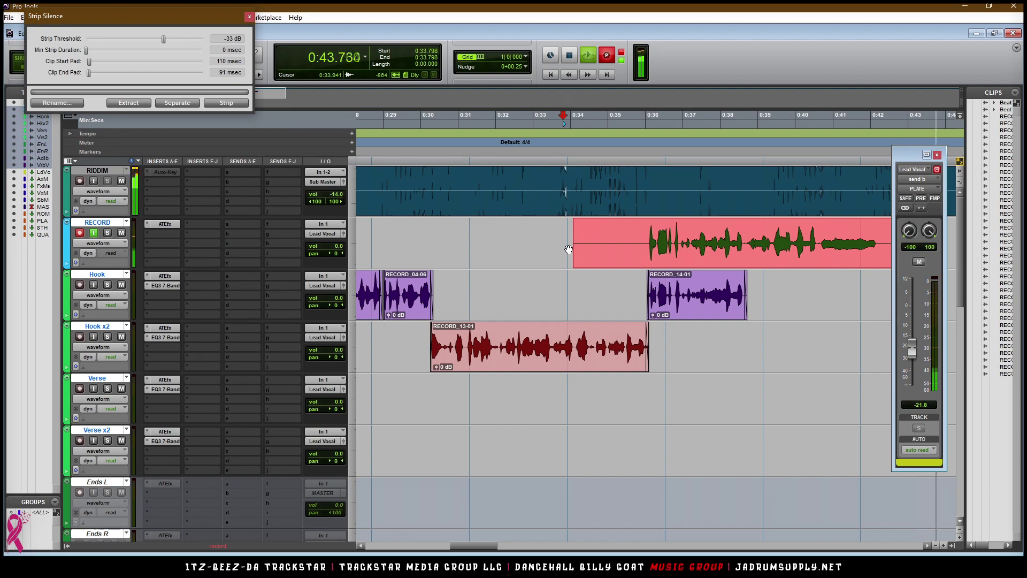
key("r")
key("r")
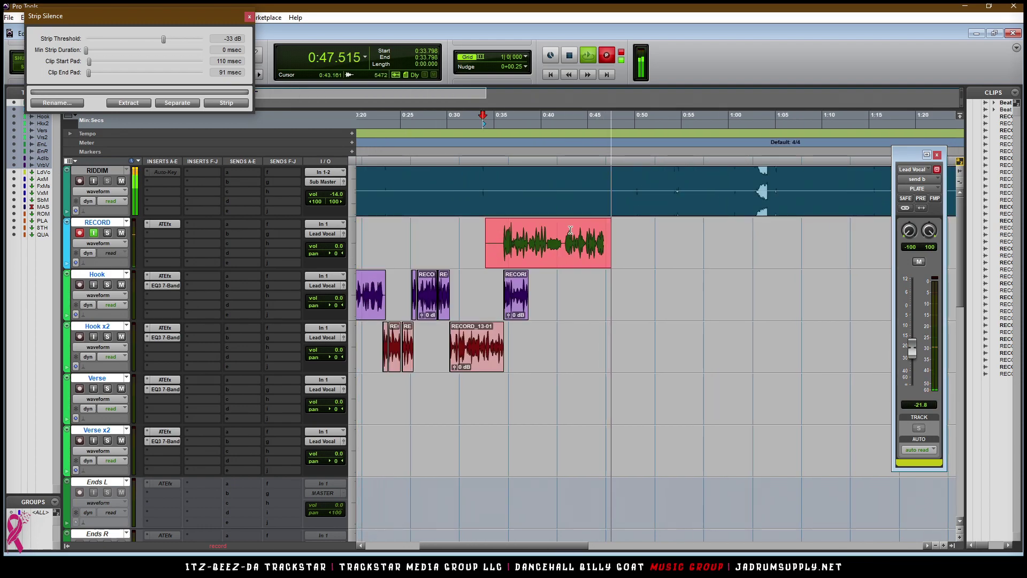
key("space")
- Split the take at 0:42.533, move its 0:35.853 to 0:42.533 phrase onto Hook over the old clip, and delete the silent lead-in
left_click(531, 255)
left_click_drag(502, 238, 540, 292)
key("t")
key("t")
left_click_drag(685, 247, 515, 247)
scroll(670, 282, "down", 2)
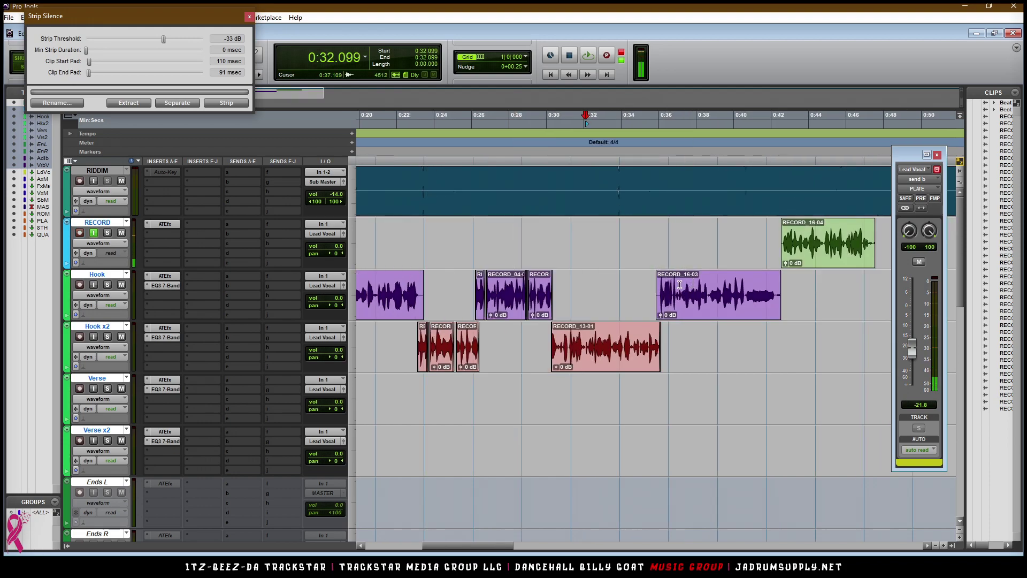
- Strip the silence from the new Hook clip with a -33 dB threshold, 110 msec start pad and 91 msec end pad
left_click(690, 310)
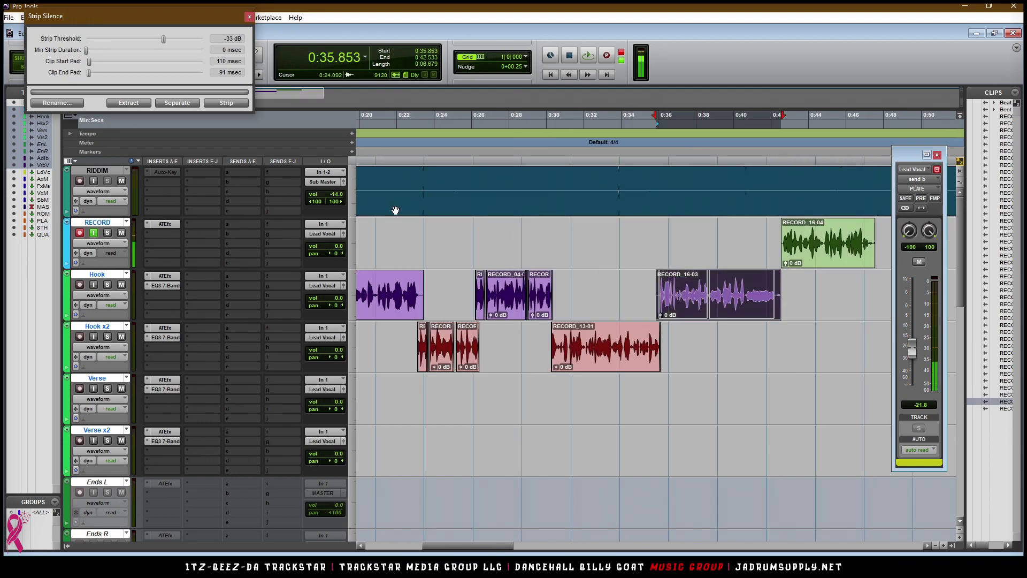
left_click(227, 103)
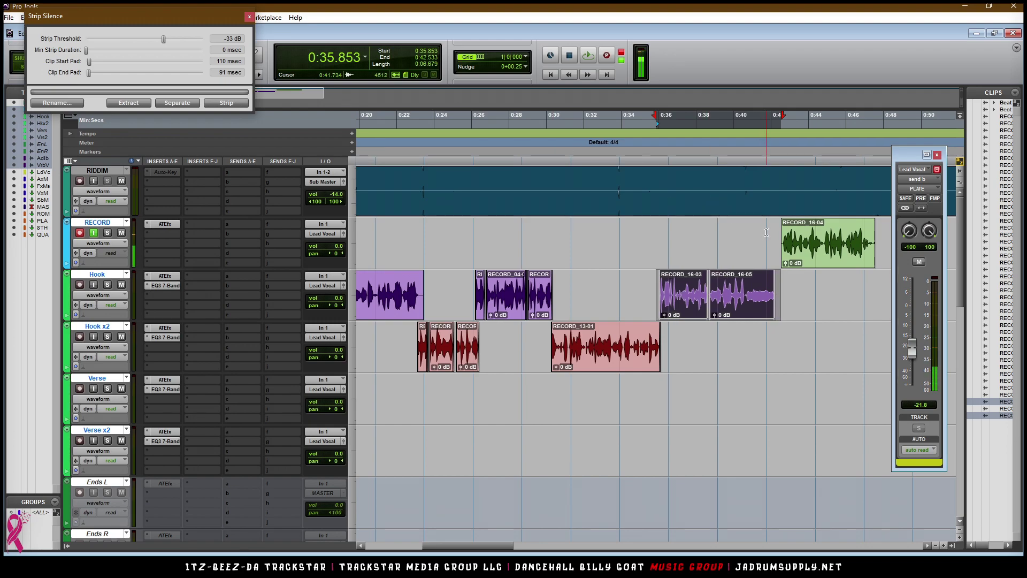
left_click(768, 360)
- Move the Hook and Hook x2 clips between 0:23.117 and 0:42.207 down to the Verse and Verse x2 tracks
left_click(728, 309)
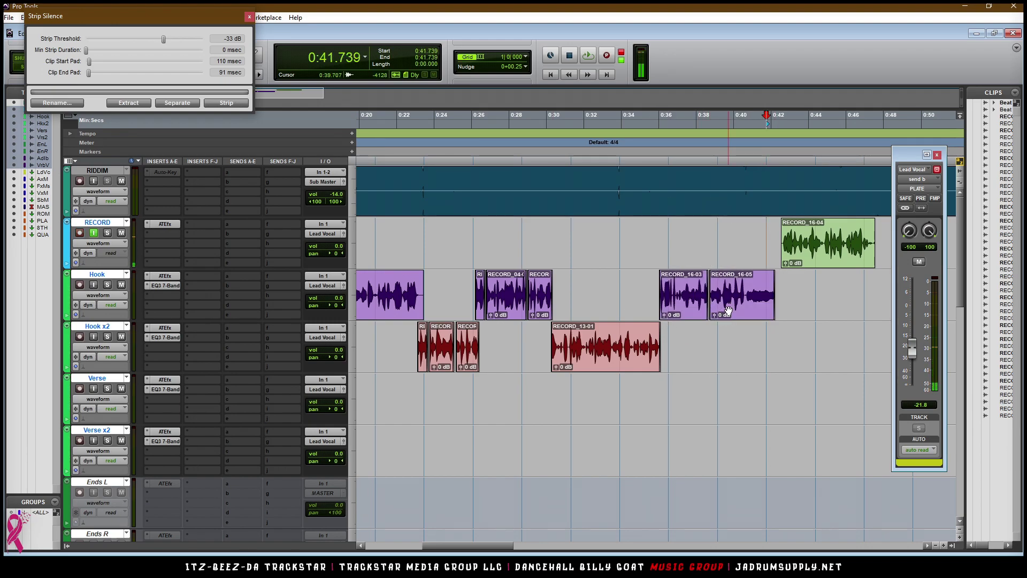
left_click(422, 359, "shift")
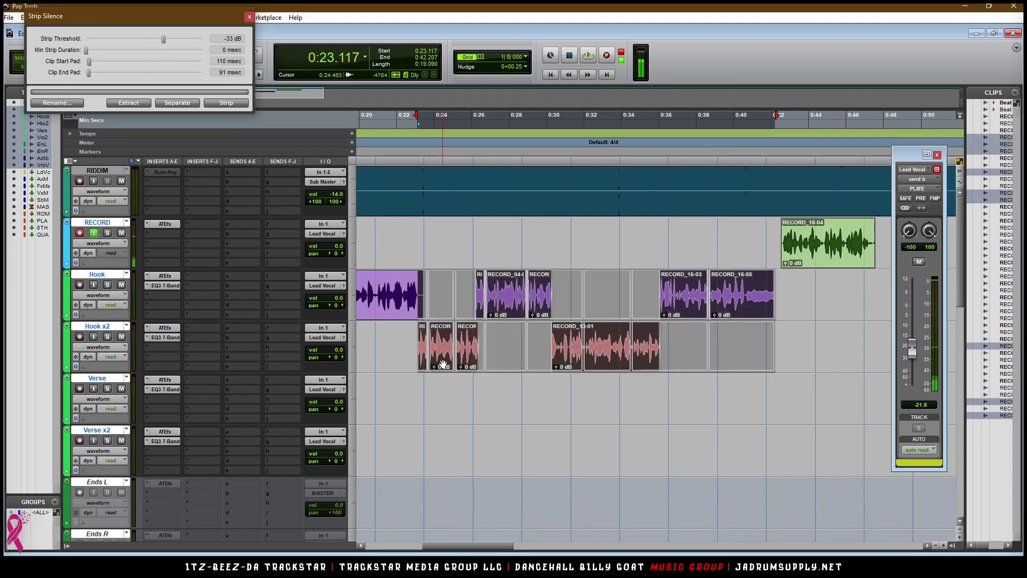
left_click_drag(443, 365, 443, 468)
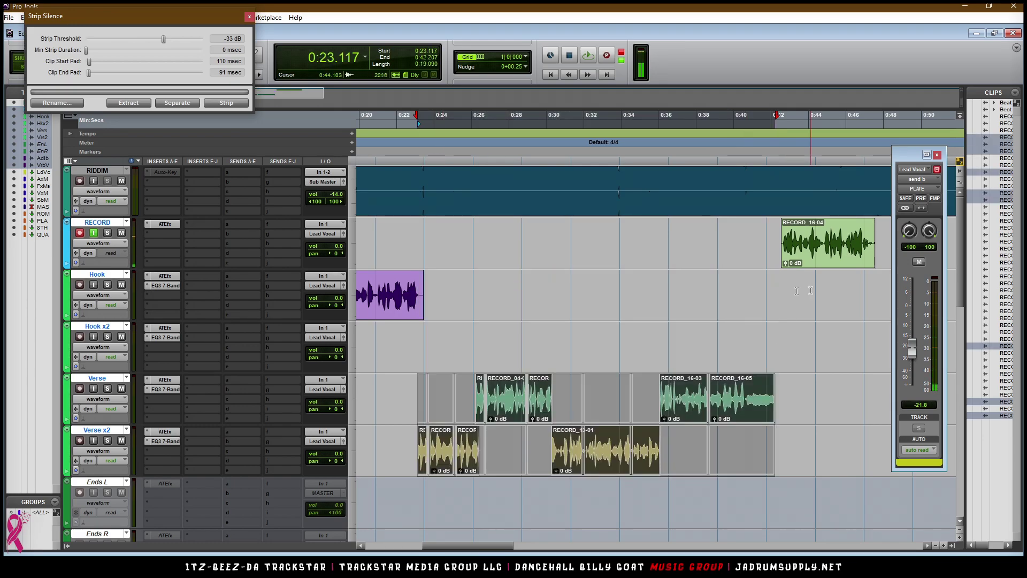
- Play back the end of the verse from 0:39.130 to check the transition into the next section
left_click(765, 242)
left_click(716, 231)
key("space")
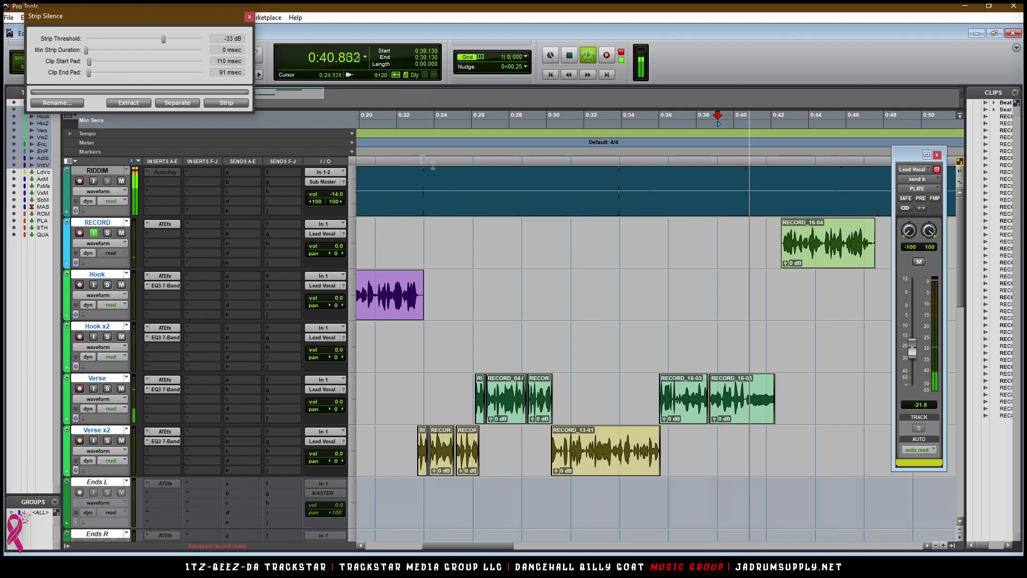
key("space")
- Add a marker named HOOK at 0:23.478 and rename it VERSE
key("KP_Enter")
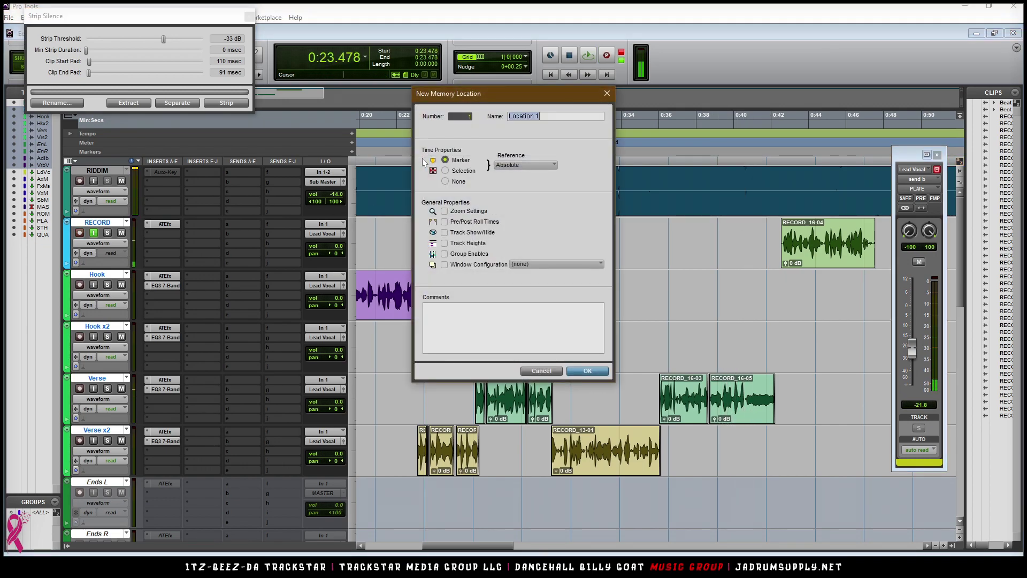
type("HOOK")
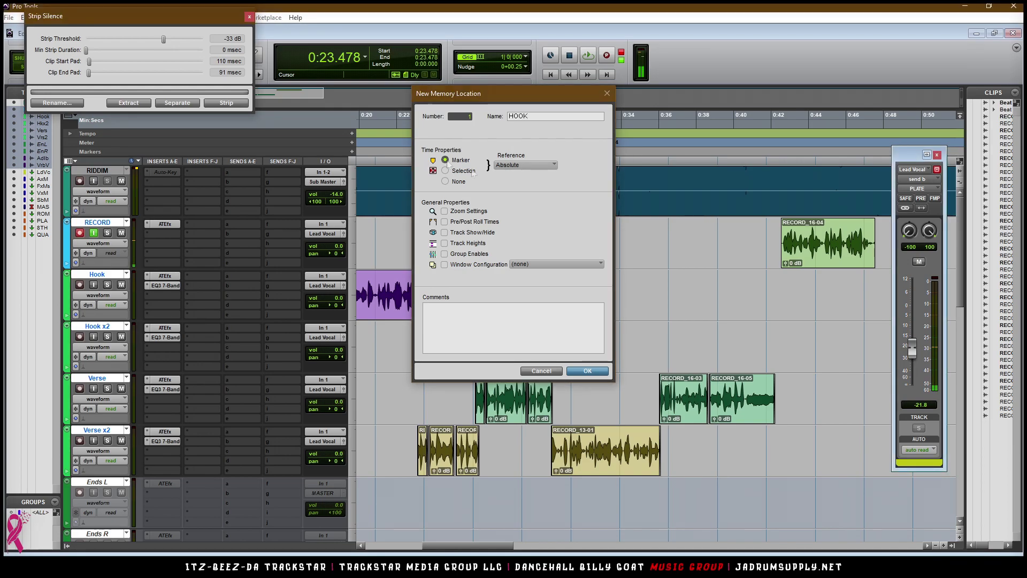
key("Return")
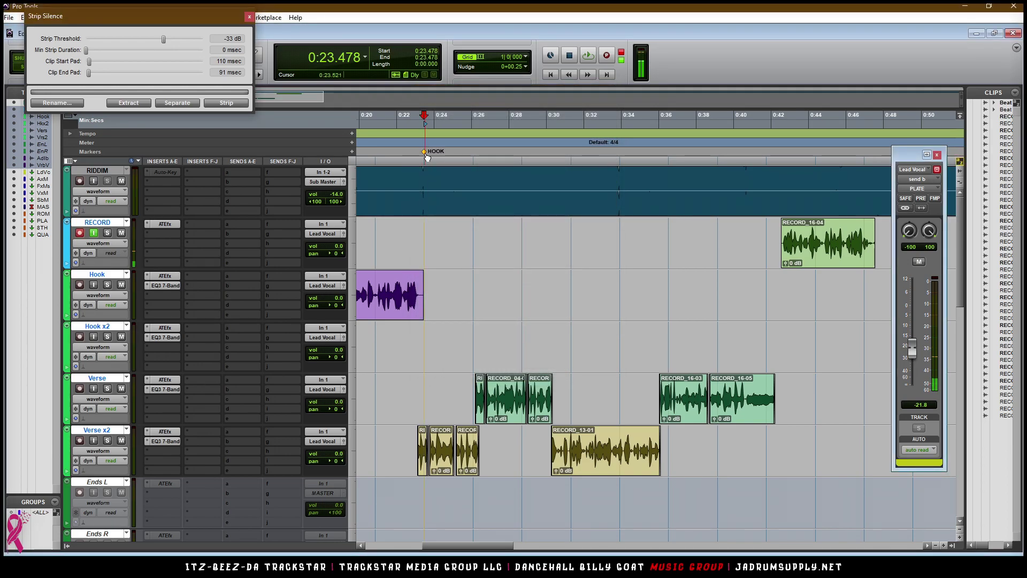
double_click(426, 155)
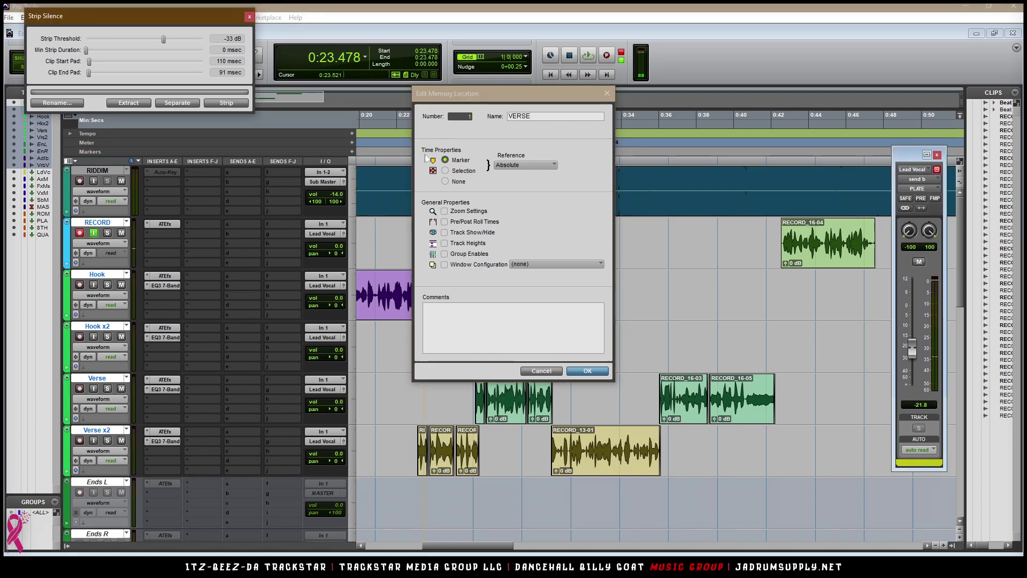
key("Escape")
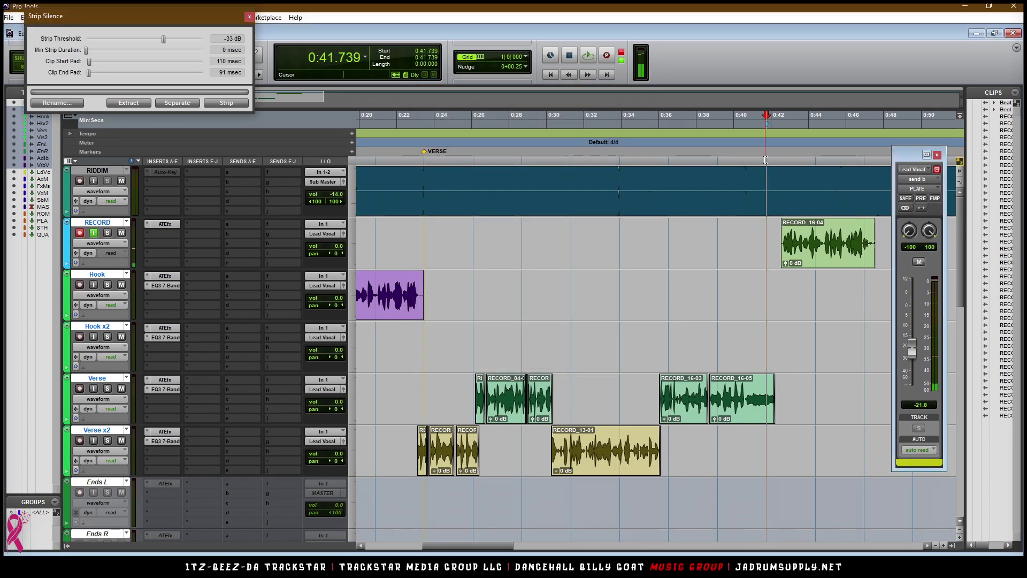
- Add a second marker at 0:41.739 and name it HOOK
key("KP_Enter")
type("HOOK")
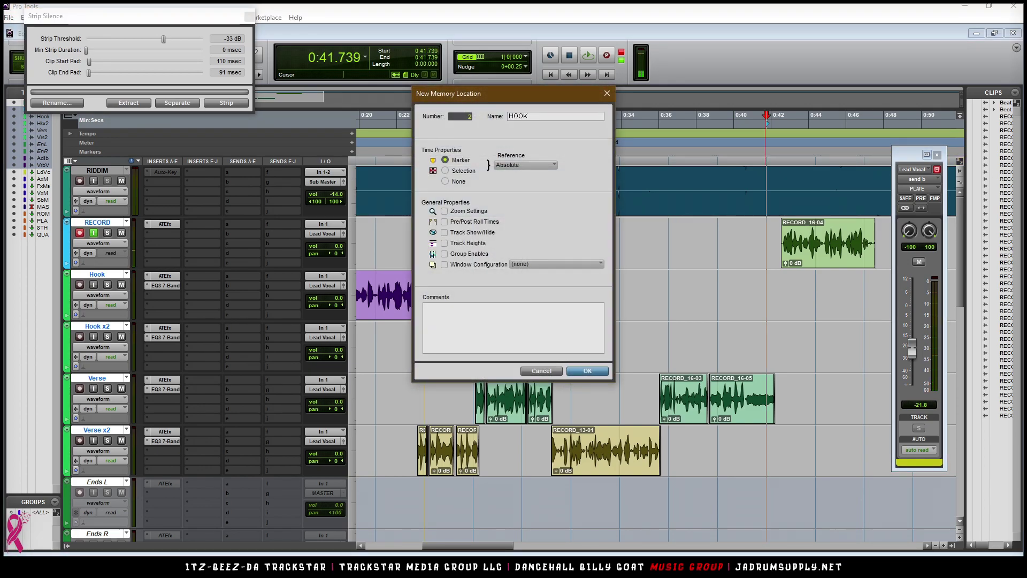
key("Escape")
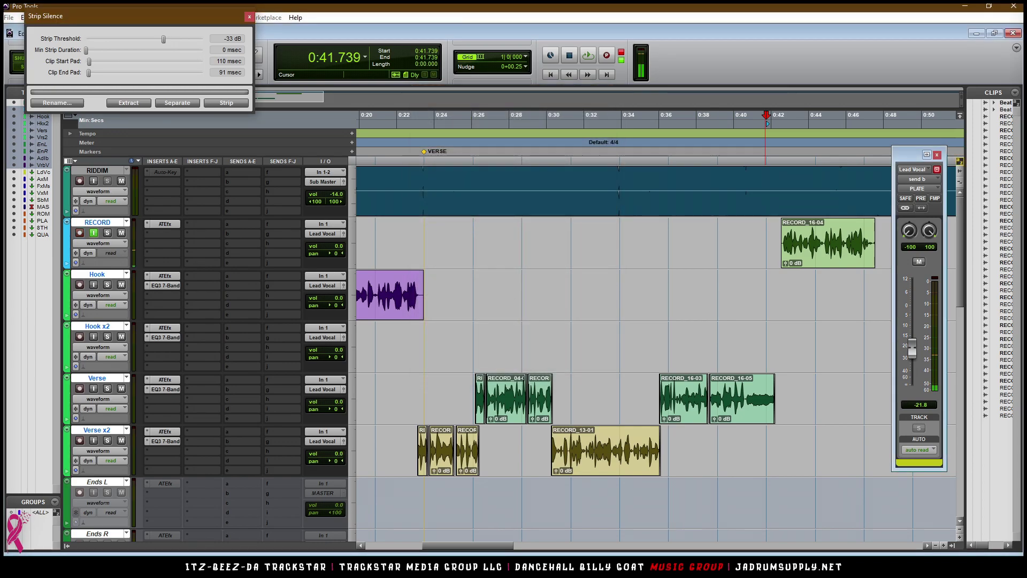
- Play back from 0:41.739 and move the remaining take from the RECORD track onto the Hook track
key("space")
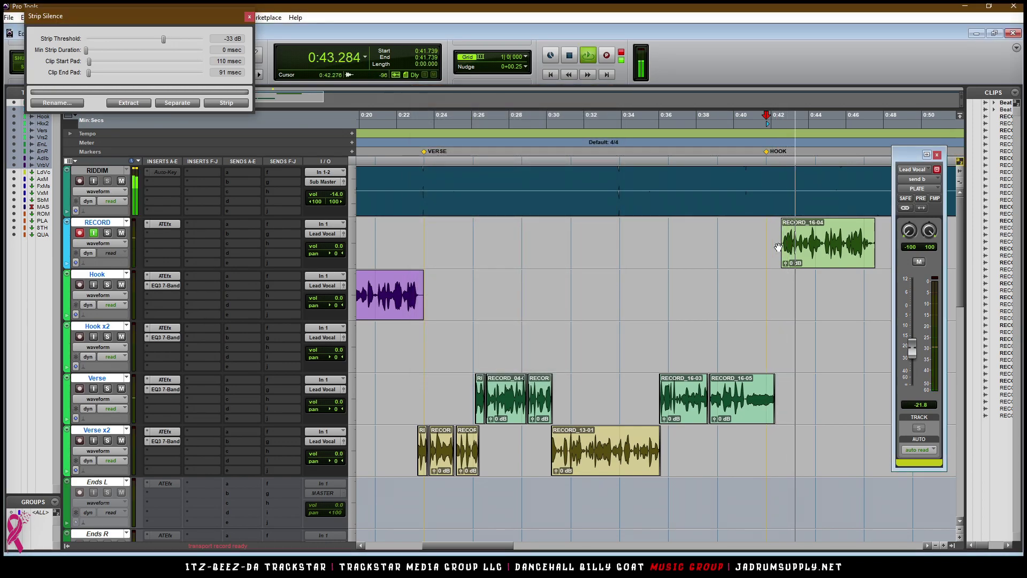
left_click_drag(794, 257, 793, 308)
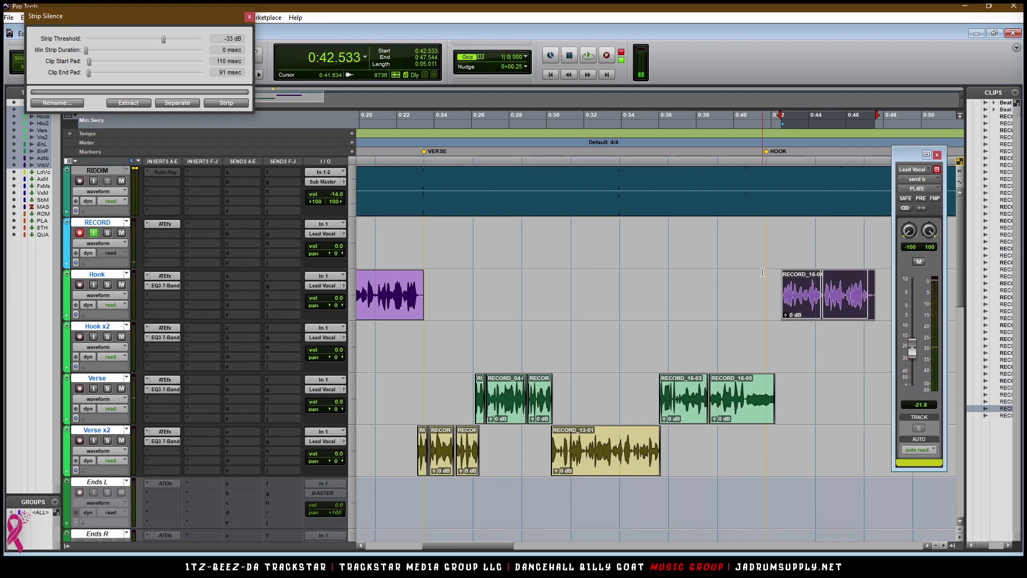
- Play back the Hook track's clip after the HOOK marker and delete it
key("space")
left_click_drag(490, 546, 530, 551)
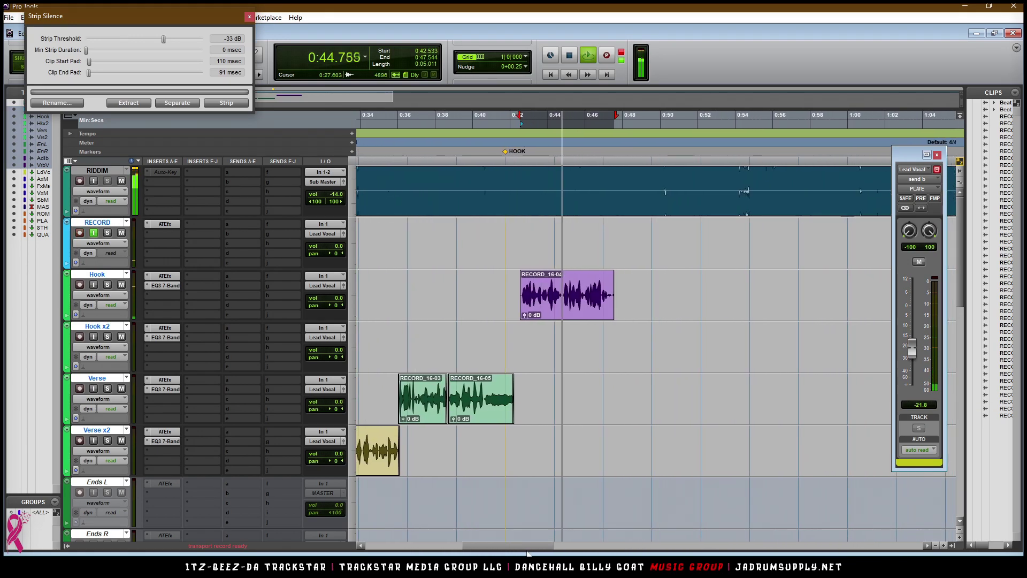
left_click(458, 286)
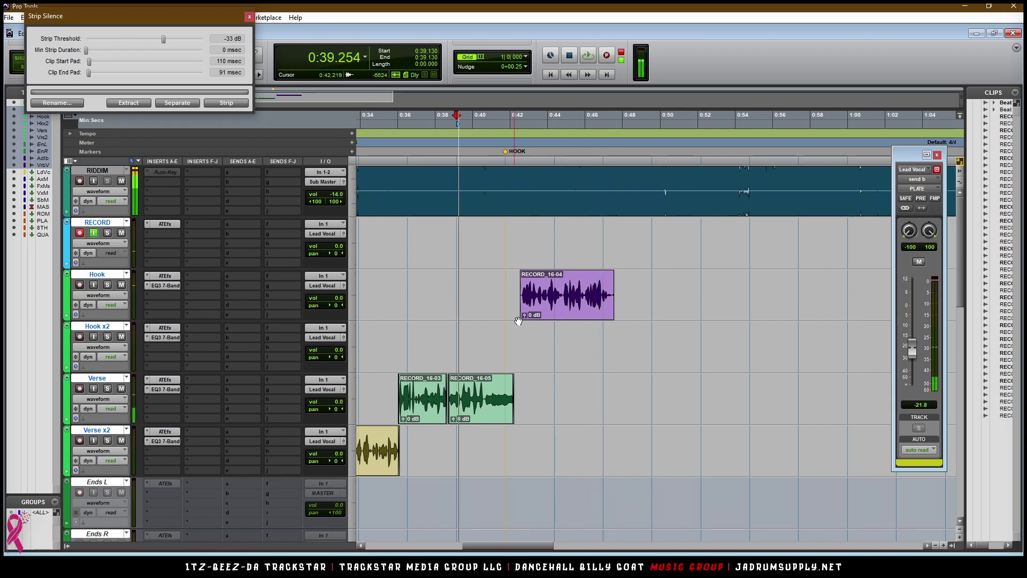
left_click(549, 316)
key("Delete")
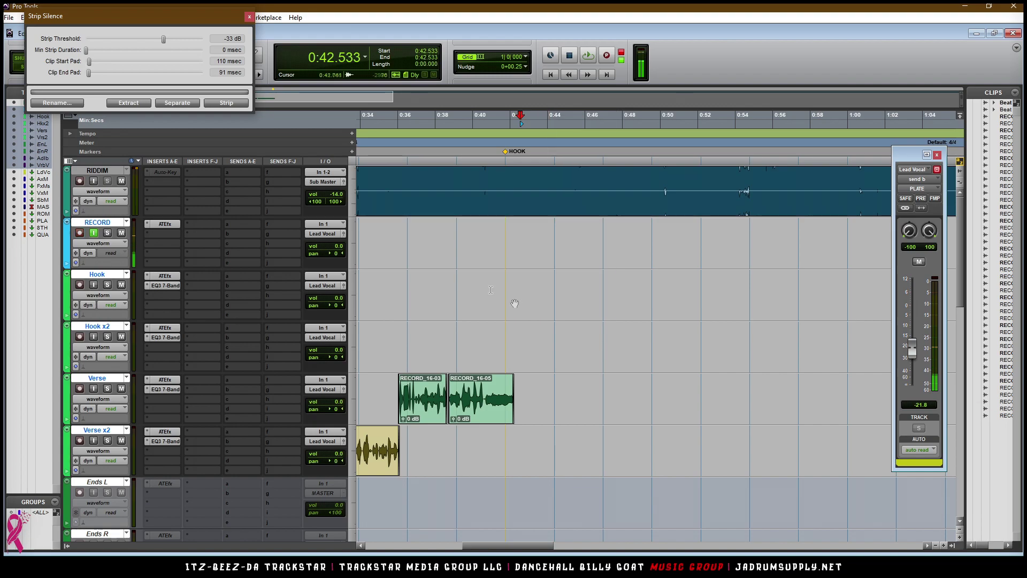
- Record repeated takes of the hook phrase on the RECORD track, each with a lead-in from 0:39.130
key("ctrl+space")
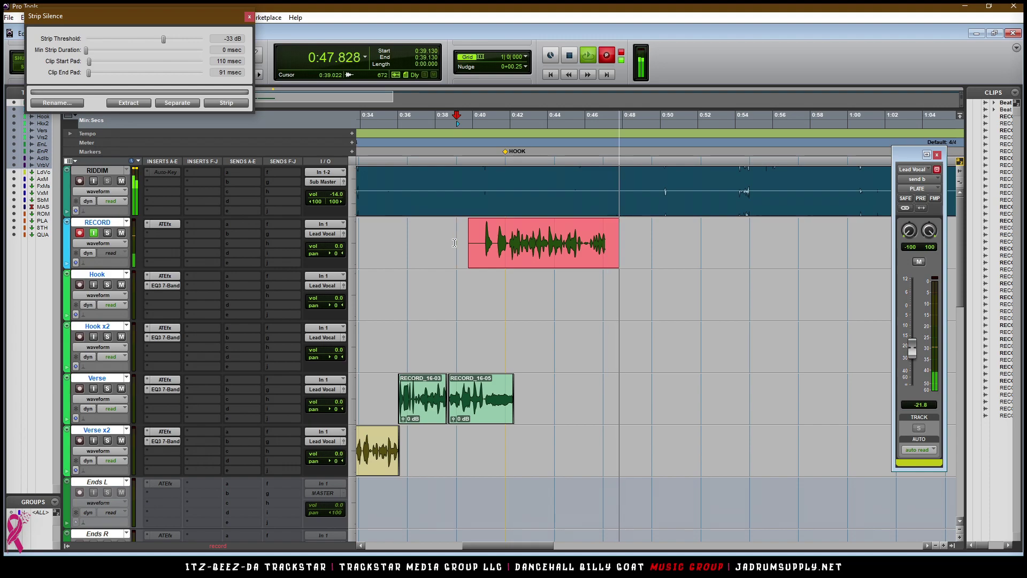
key("space")
key("ctrl+space")
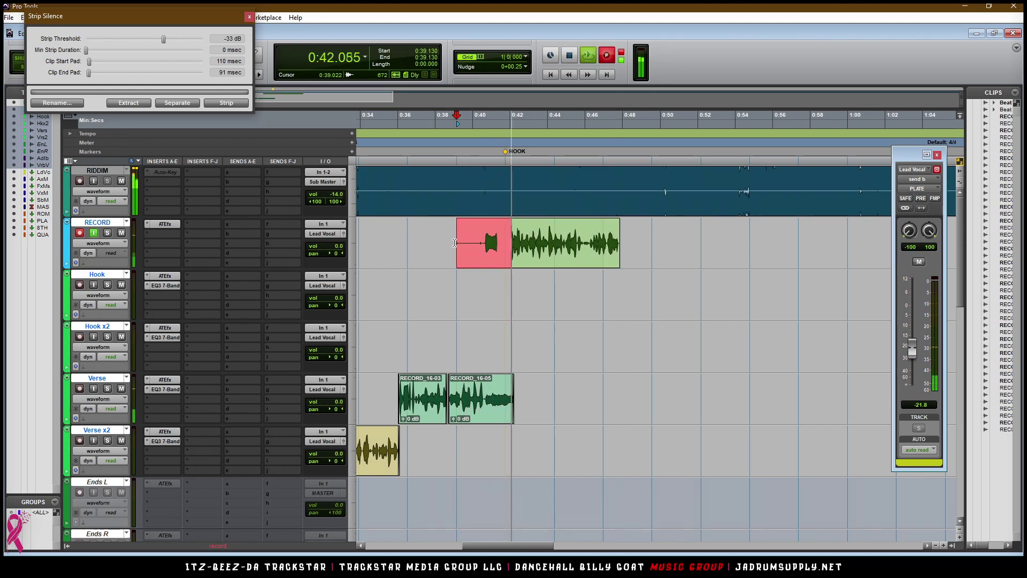
key("space")
key("ctrl+space")
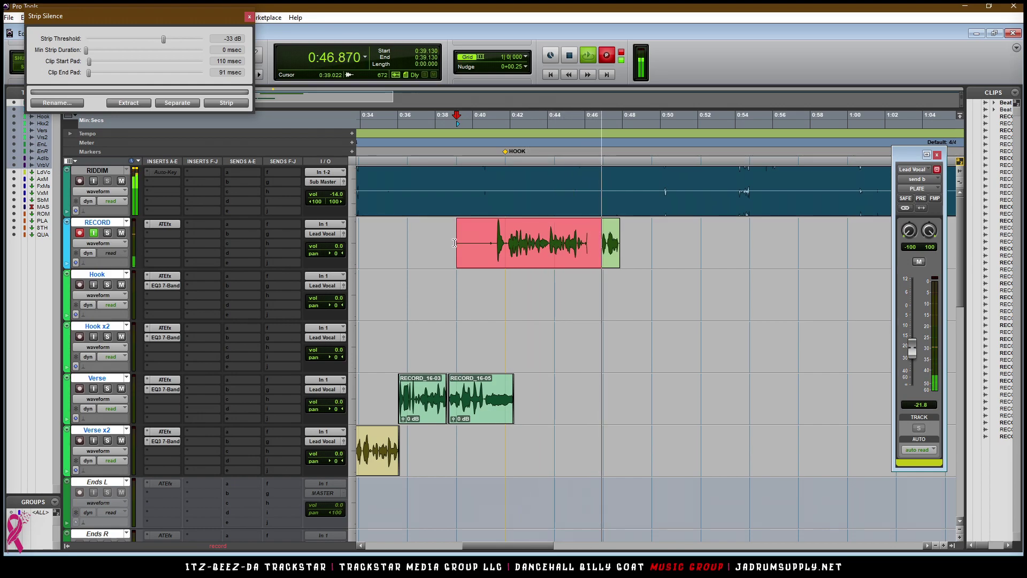
key("space")
key("space")
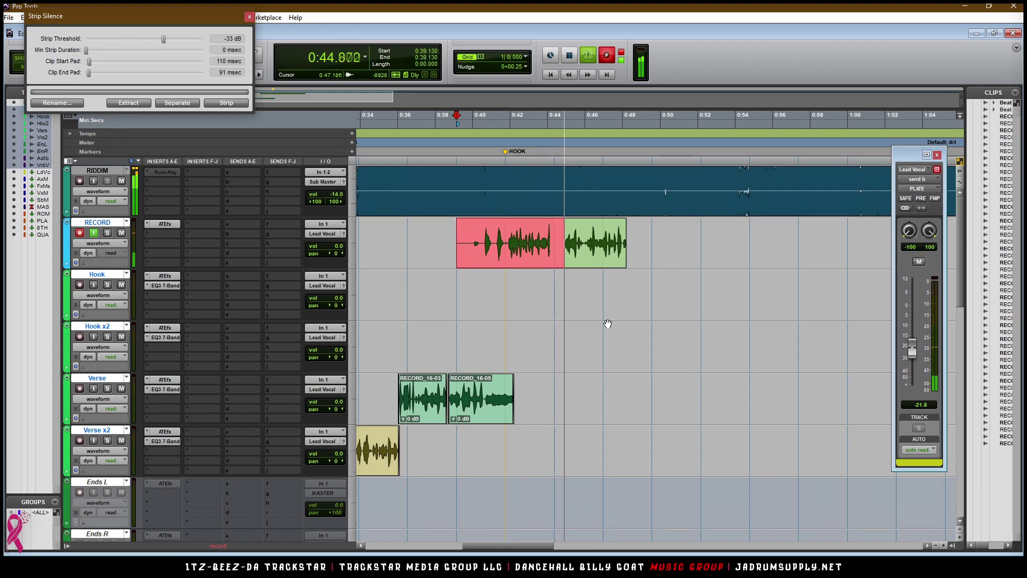
key("space")
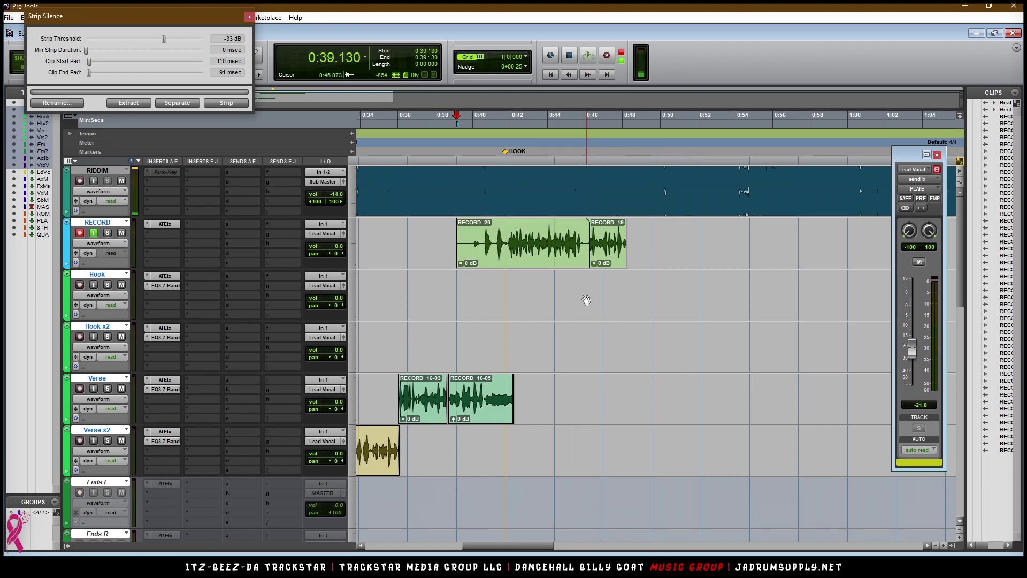
- Move the newest take onto the Hook track trimmed to start at 0:41.791, and delete the leftover take from the RECORD track
left_click_drag(556, 257, 541, 314)
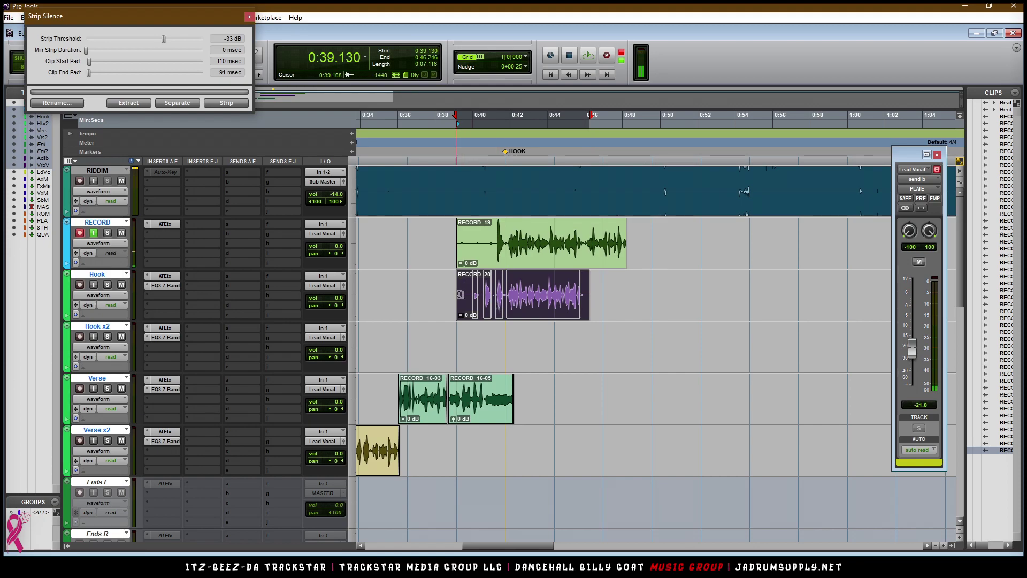
left_click_drag(461, 294, 506, 314)
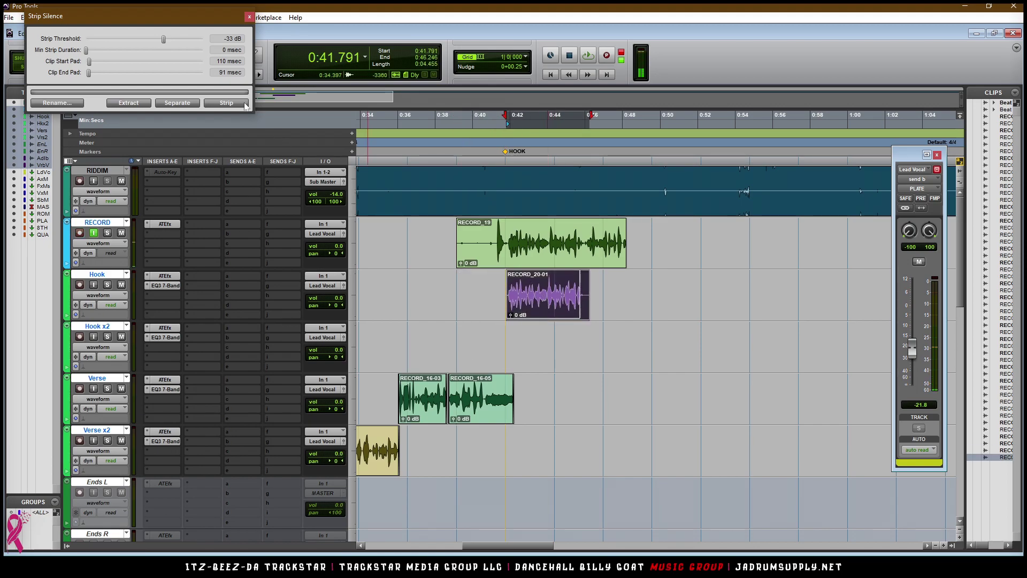
left_click(545, 255)
key("Delete")
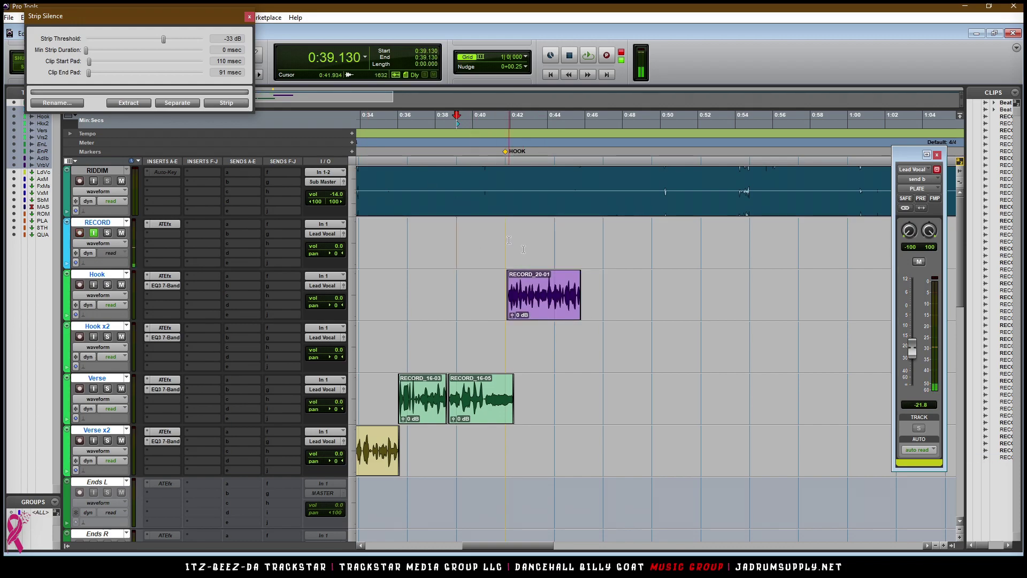
- Play back the new Hook clip from 0:41.739 and again with a lead-in from 0:39.130
left_click(505, 240)
key("space")
left_click_drag(505, 545, 515, 548)
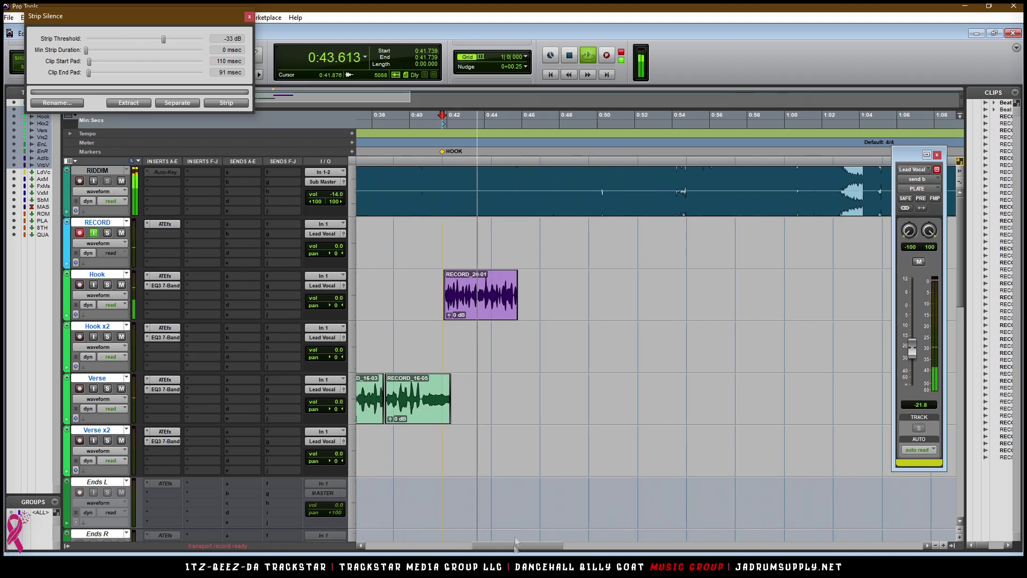
key("space")
left_click(471, 306)
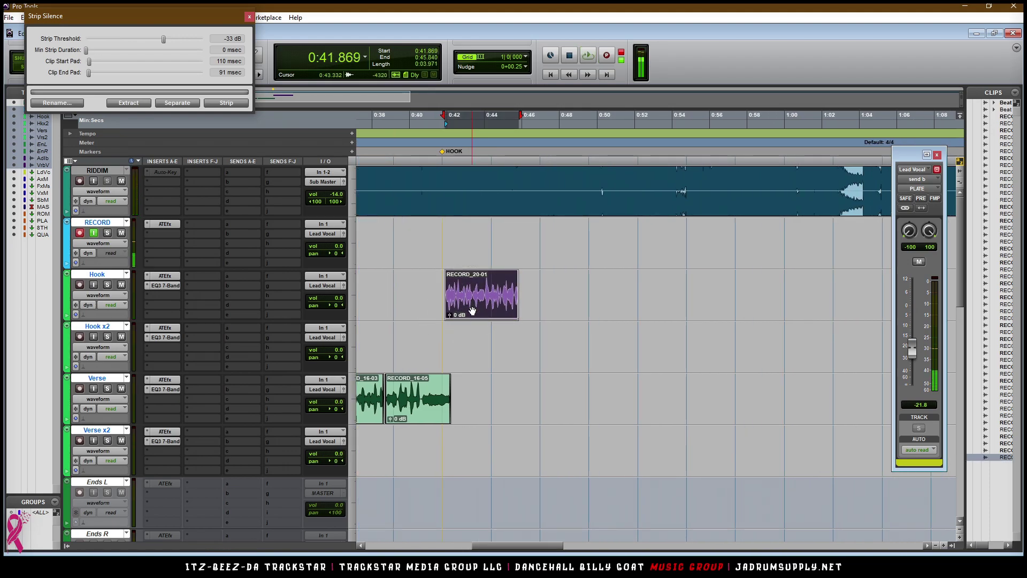
key("space")
left_click(393, 239)
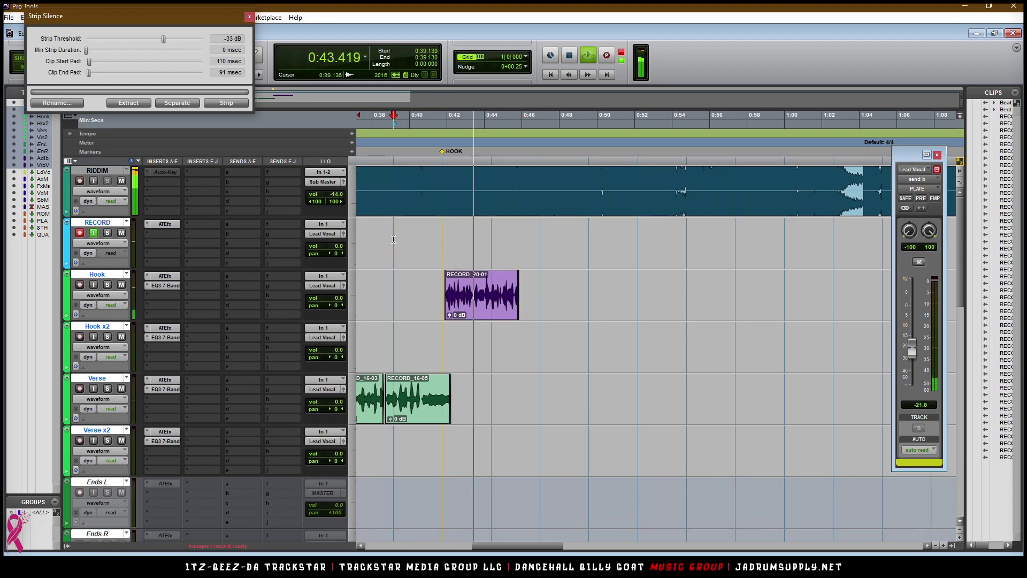
- Set the Peak Reduction of the CLA-2A compressor on the Lead Vocal track to about 64 during playback
scroll(189, 348, "down", 7)
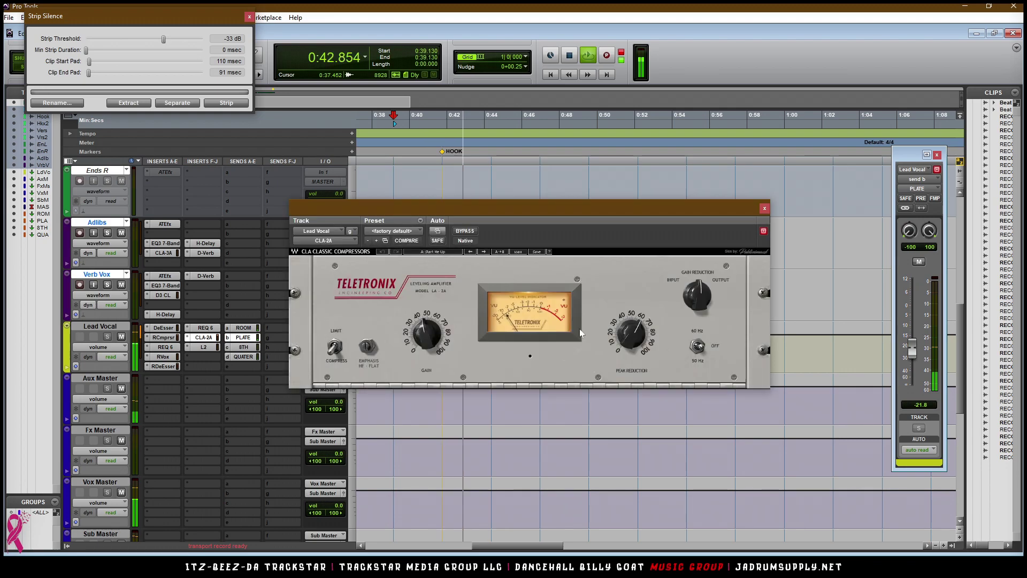
double_click(636, 338)
type("65")
key("Return")
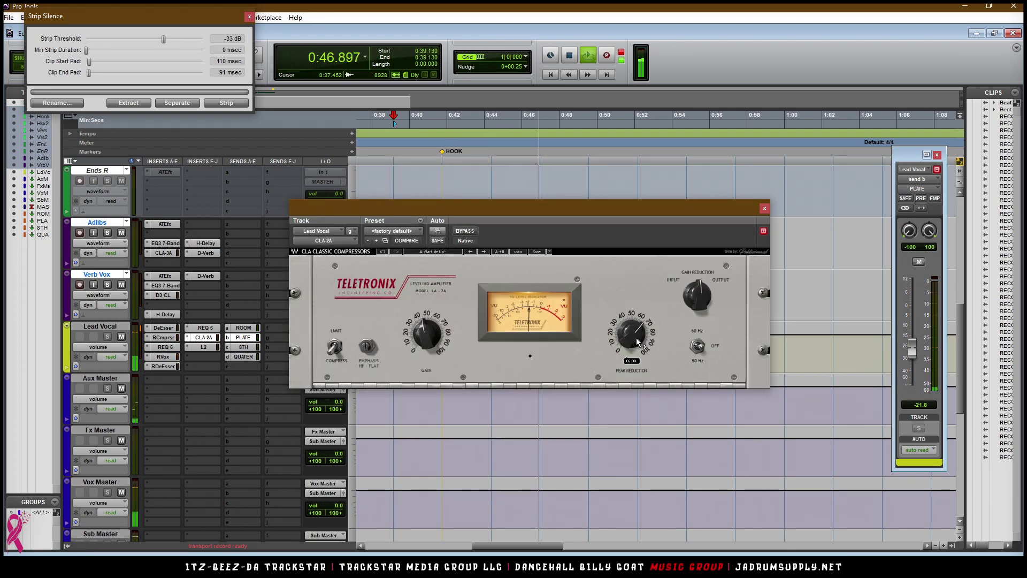
left_click(764, 208)
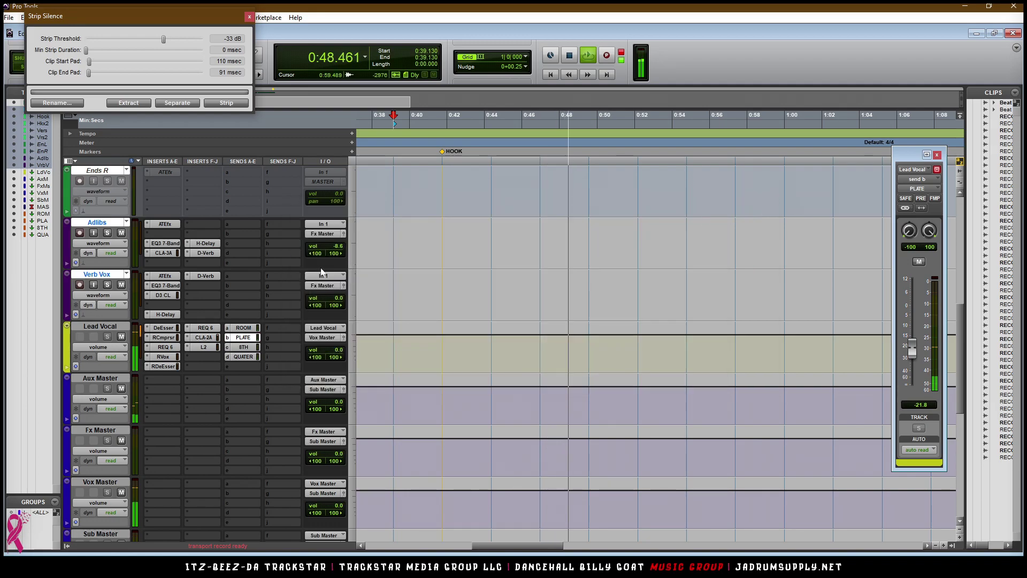
key("space")
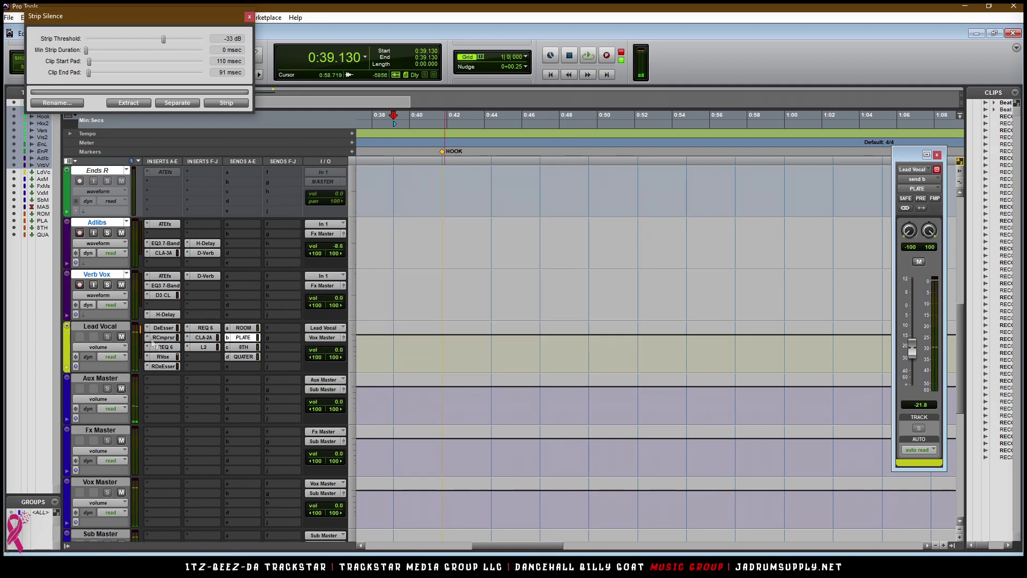
- Toggle band 6 of the second REQ 6 equalizer on the Lead Vocal track and play back the hook from 0:39.130
left_click(202, 328)
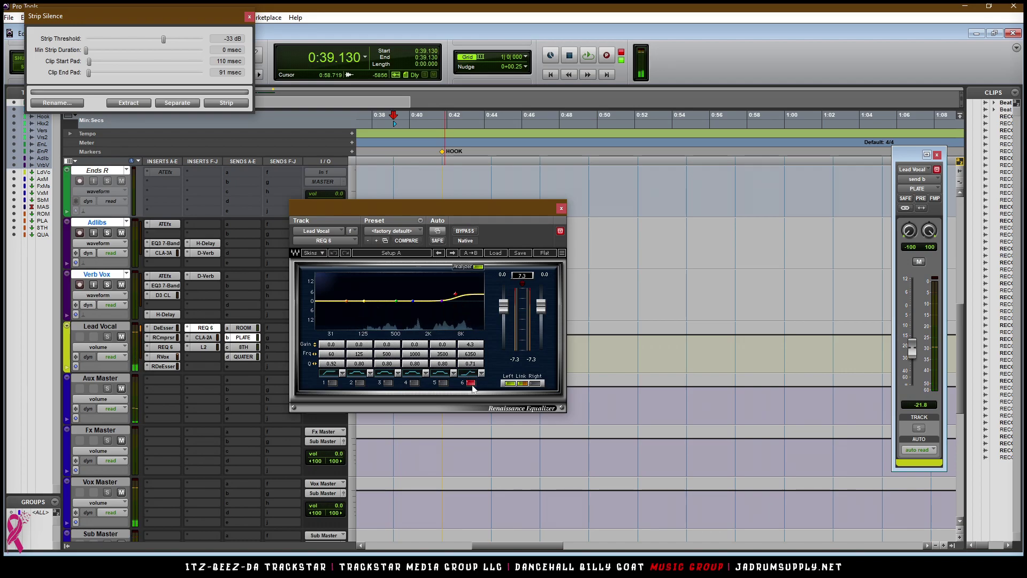
left_click(470, 383)
left_click(561, 209)
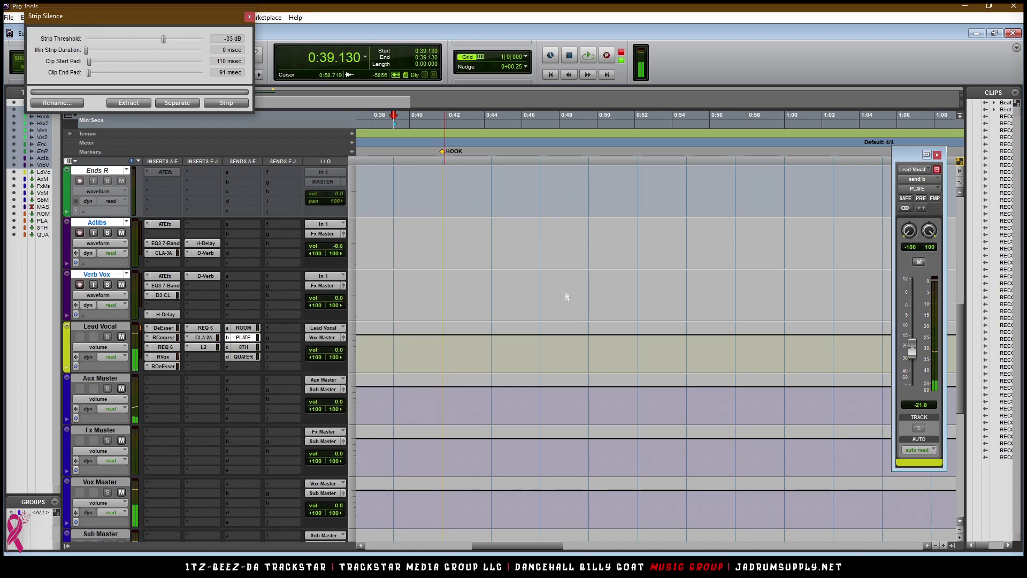
scroll(562, 294, "up", 8)
key("space")
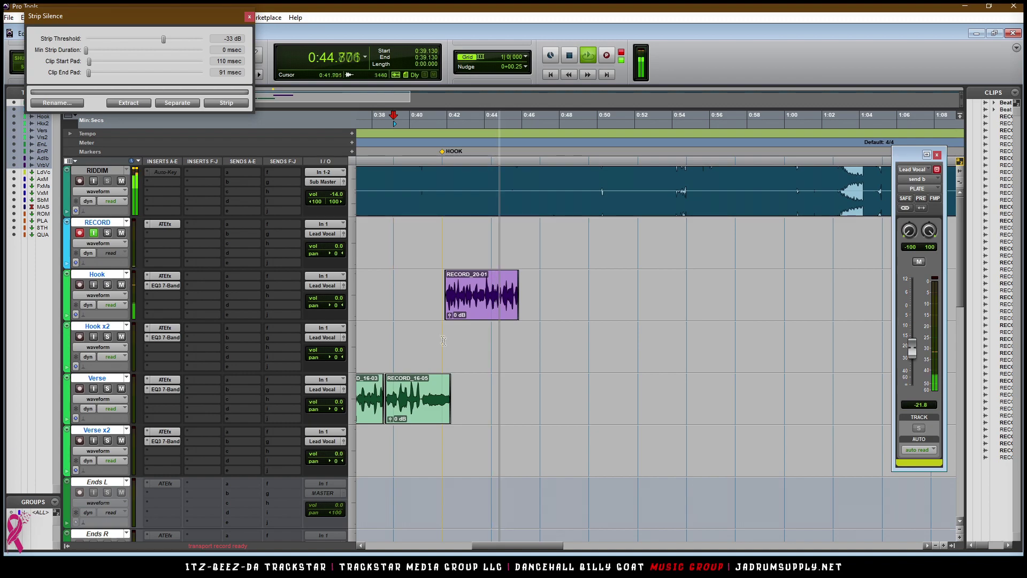
key("space")
- Record a double of the hook phrase from the HOOK marker, strip its silence and move it onto the Ends L track
key("space")
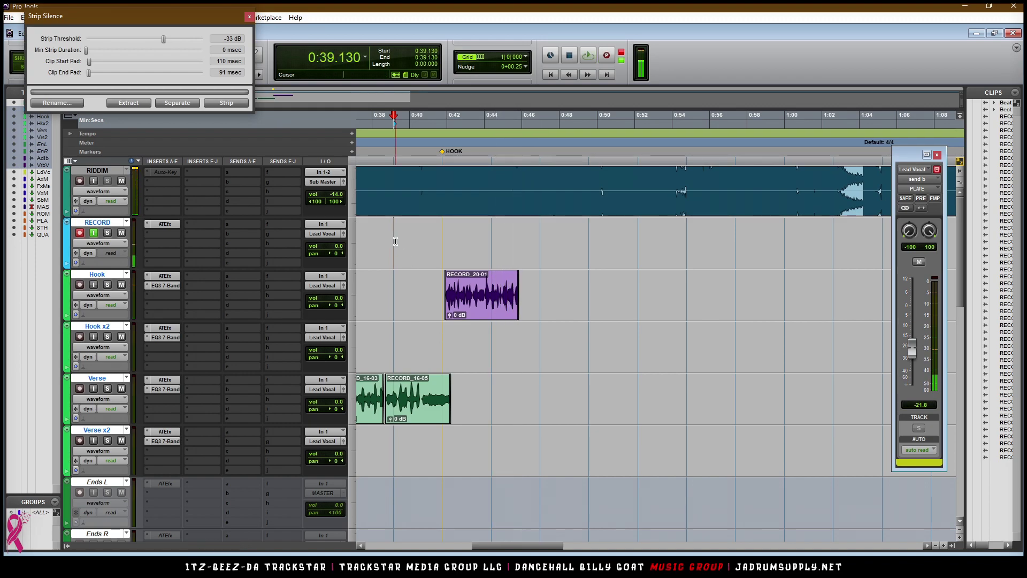
key("ctrl+space")
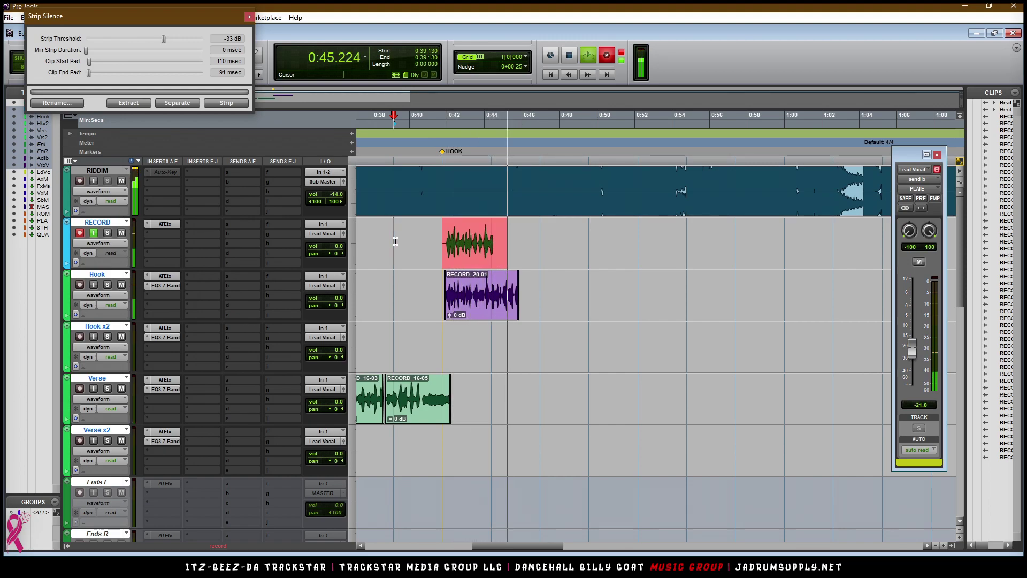
key("space")
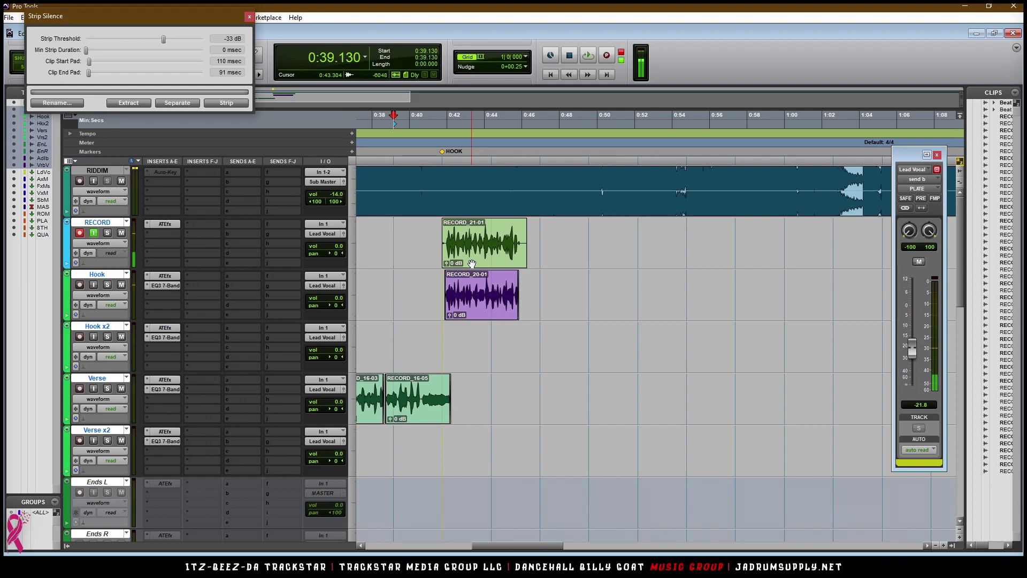
left_click(471, 263)
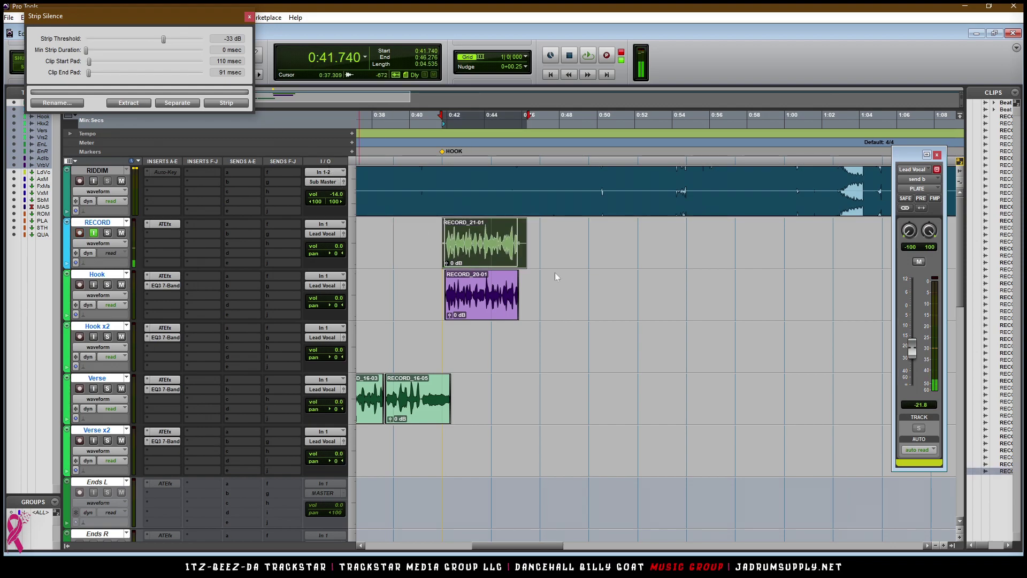
mouse_move(474, 485)
left_mouse_down()
mouse_move(476, 503)
mouse_move(492, 475)
left_mouse_up()
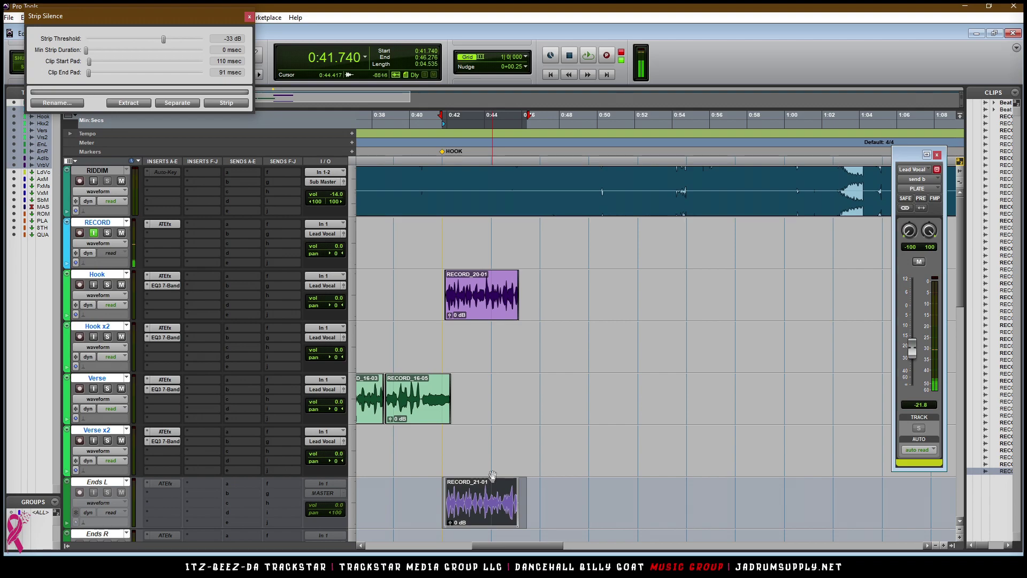
- Record a second double of the hook phrase from the HOOK marker and move the cleaned take onto the Ends R track
left_click(398, 237)
key("space")
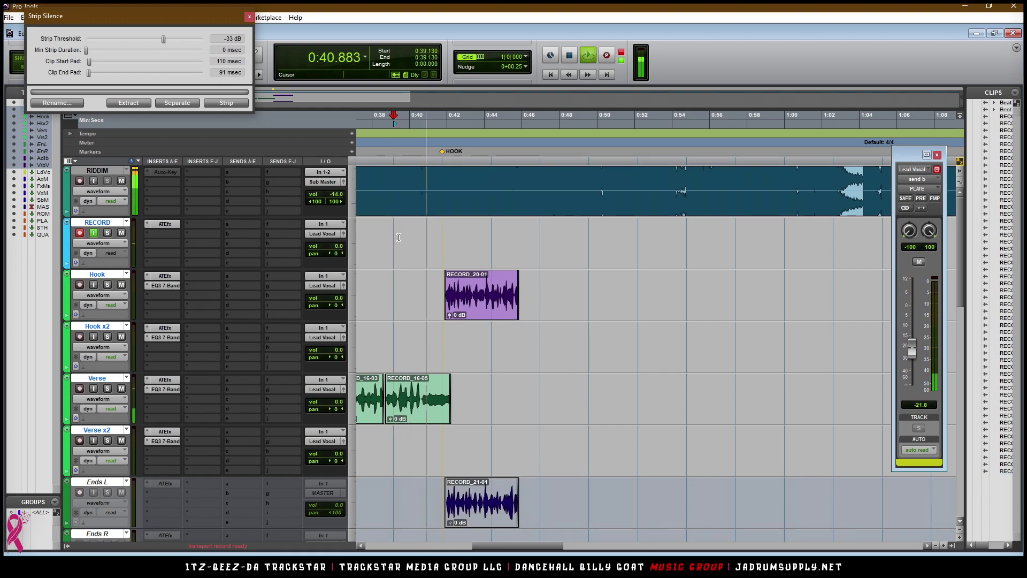
key("ctrl+space")
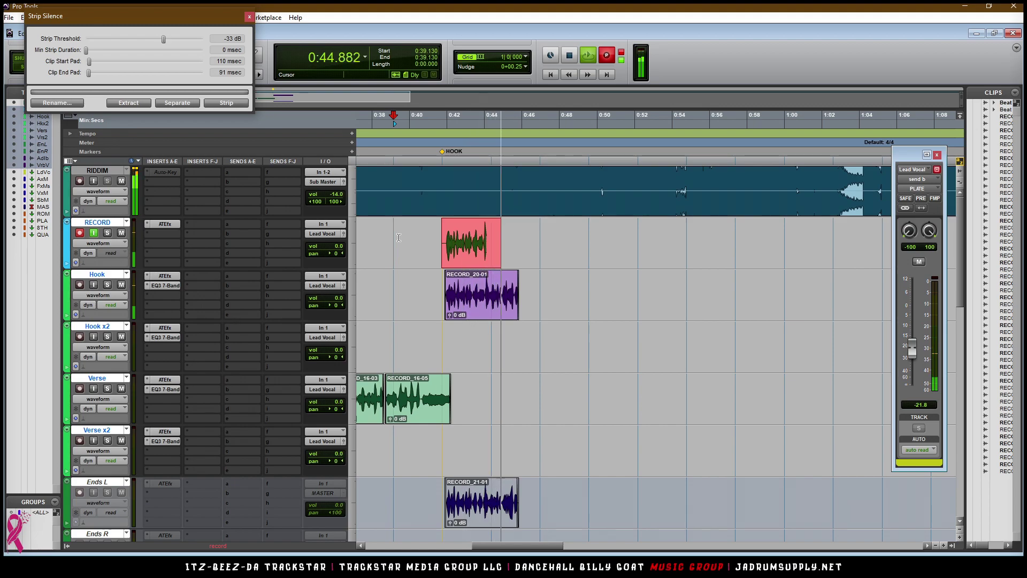
key("space")
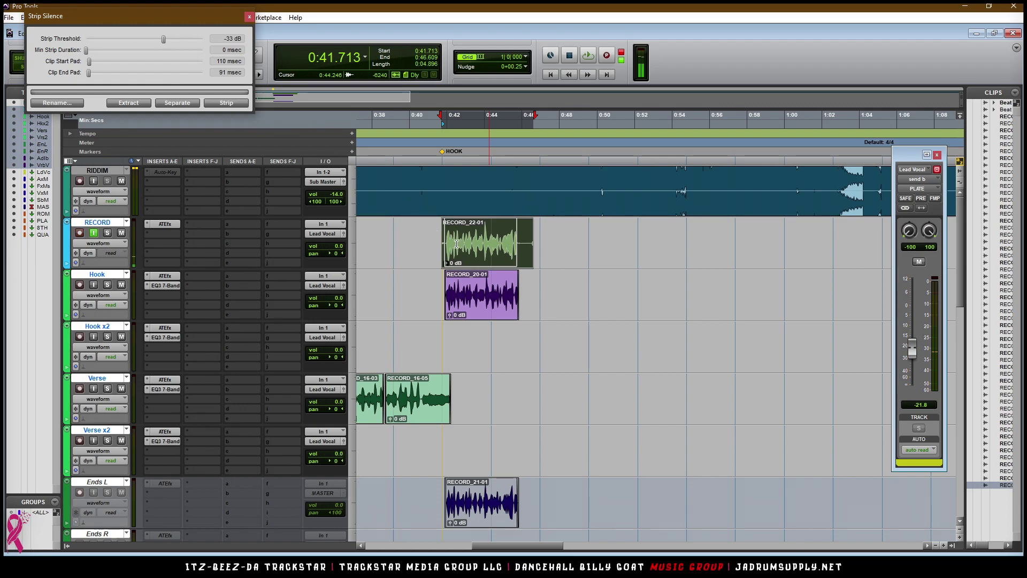
left_click_drag(473, 506, 473, 537)
- Play back the hook from 0:41.739 and again from 0:39.130, checking its doubles and the surrounding song arrangement
left_click(441, 232)
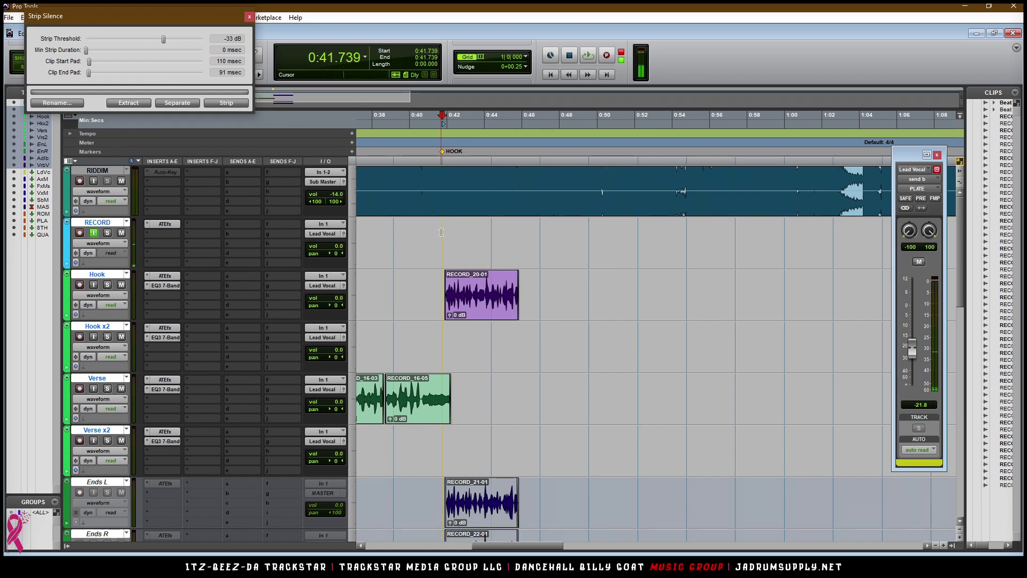
key("space")
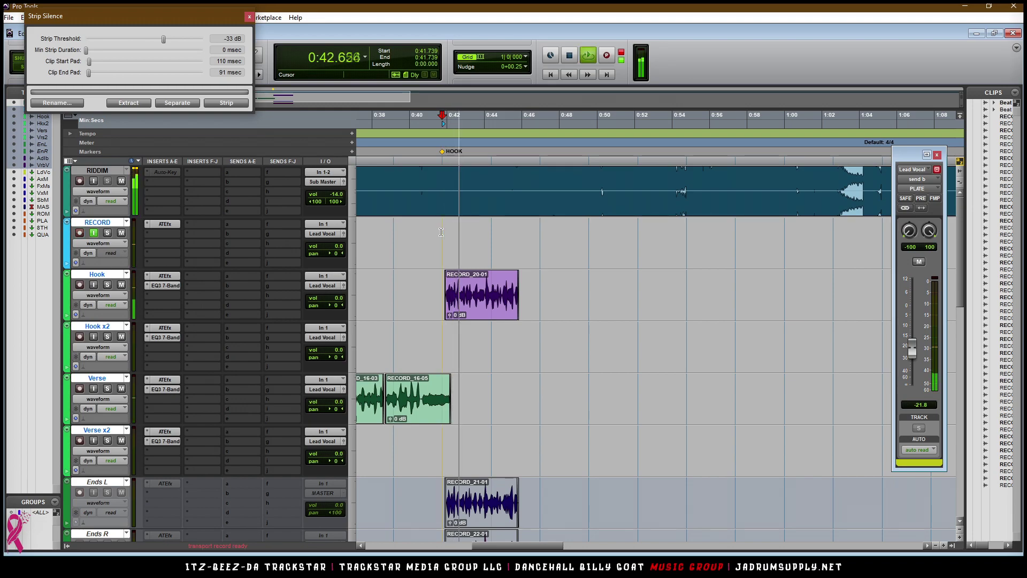
key("space")
key("space")
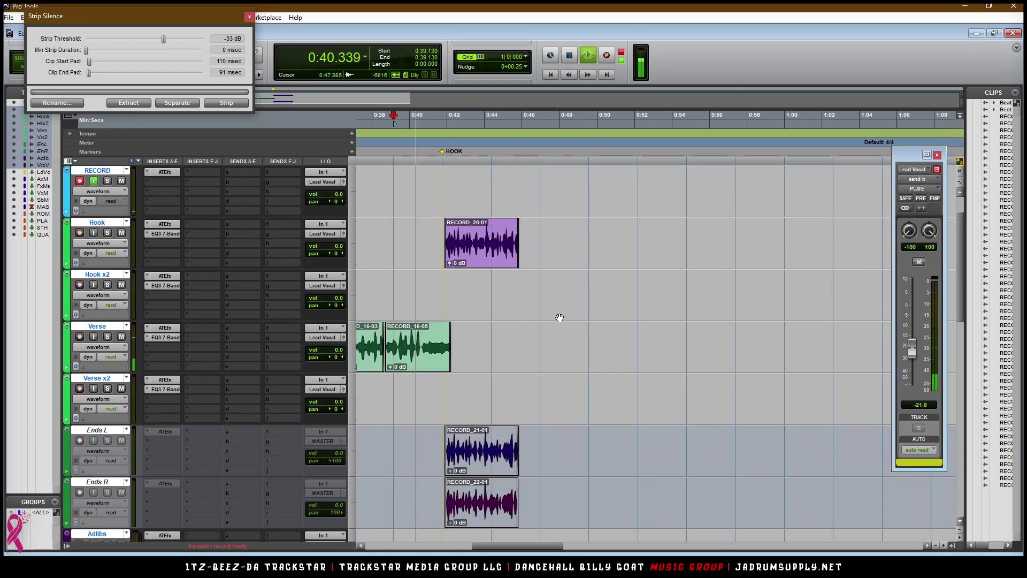
key("super+Down")
scroll(560, 318, "up", 2)
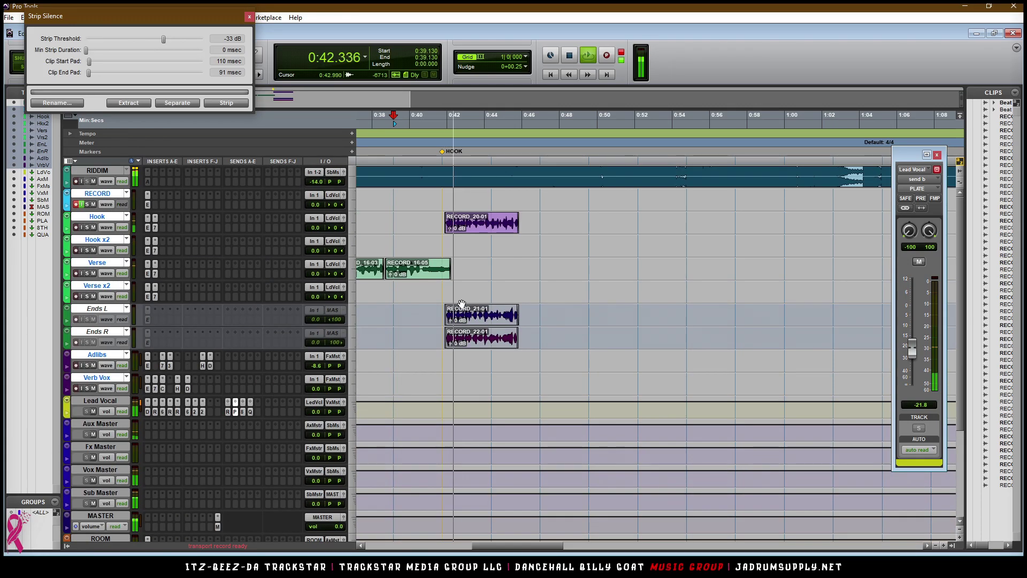
key("super+Up")
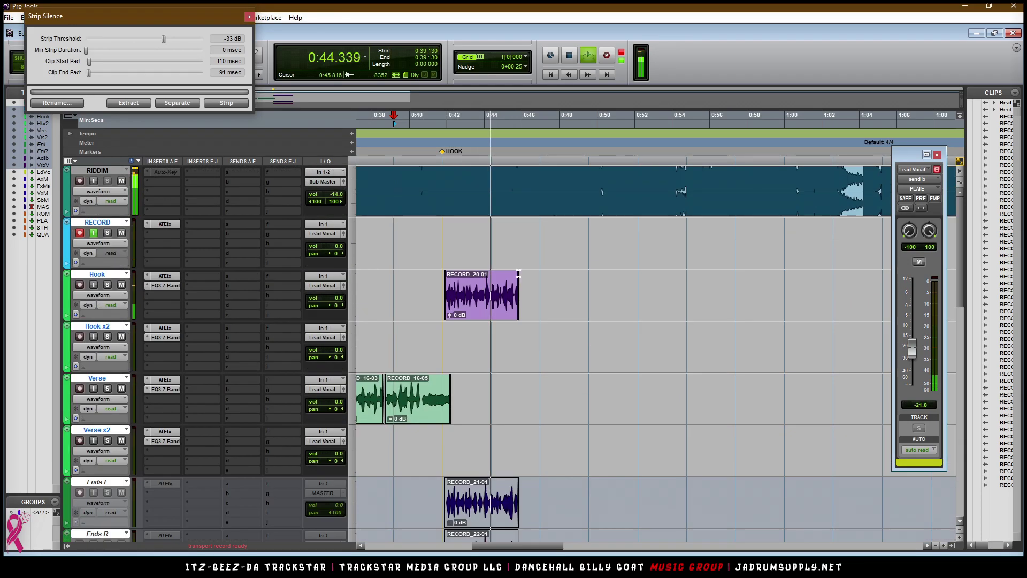
key("ctrl+bracketright")
key("ctrl+bracketleft")
key("ctrl+bracketleft")
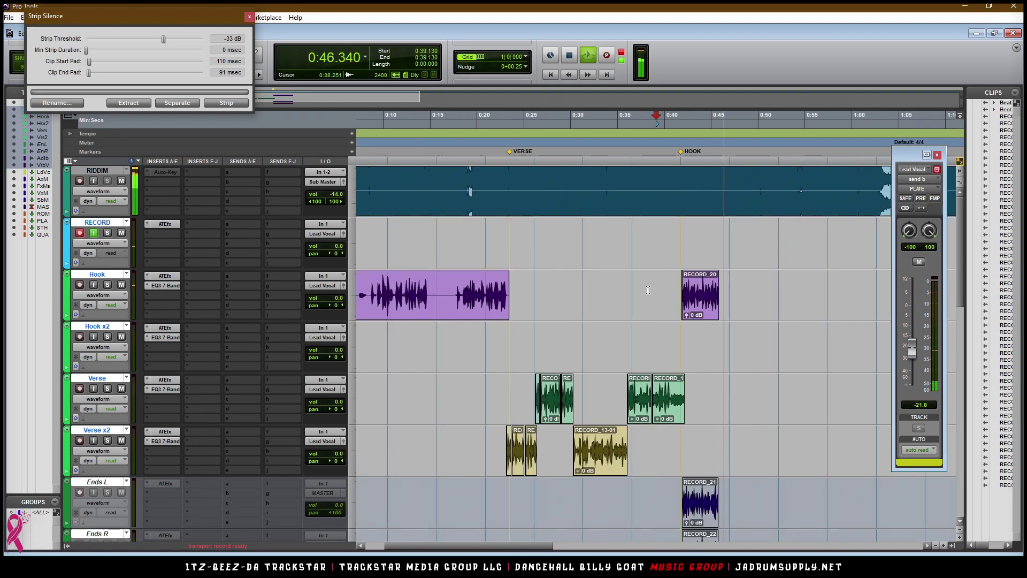
- Play back the hook from the HOOK marker at 0:41.739 and reverse the stray clip change on the RECORD track
key("space")
key("space")
key("space")
left_click(680, 167)
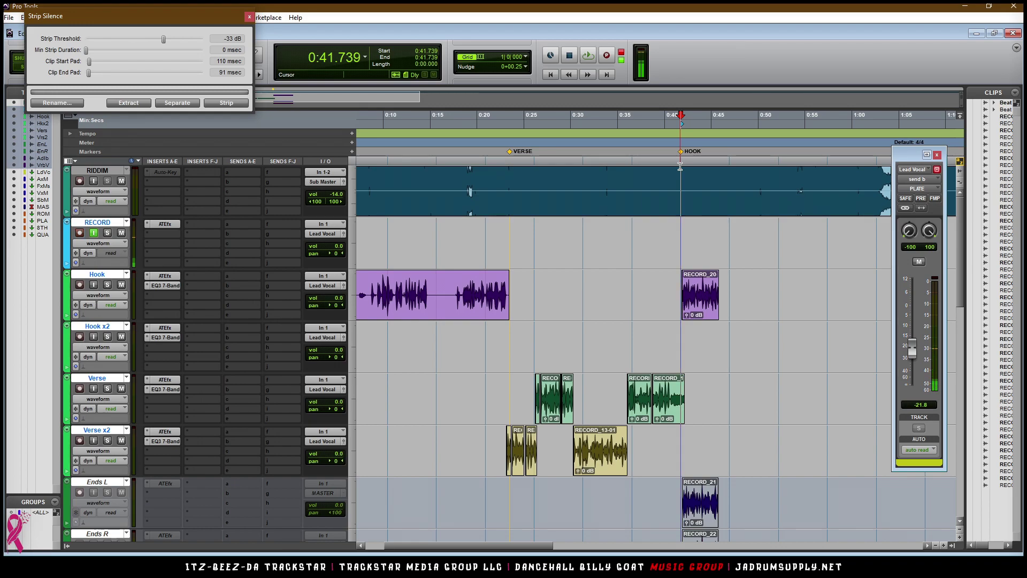
key("space")
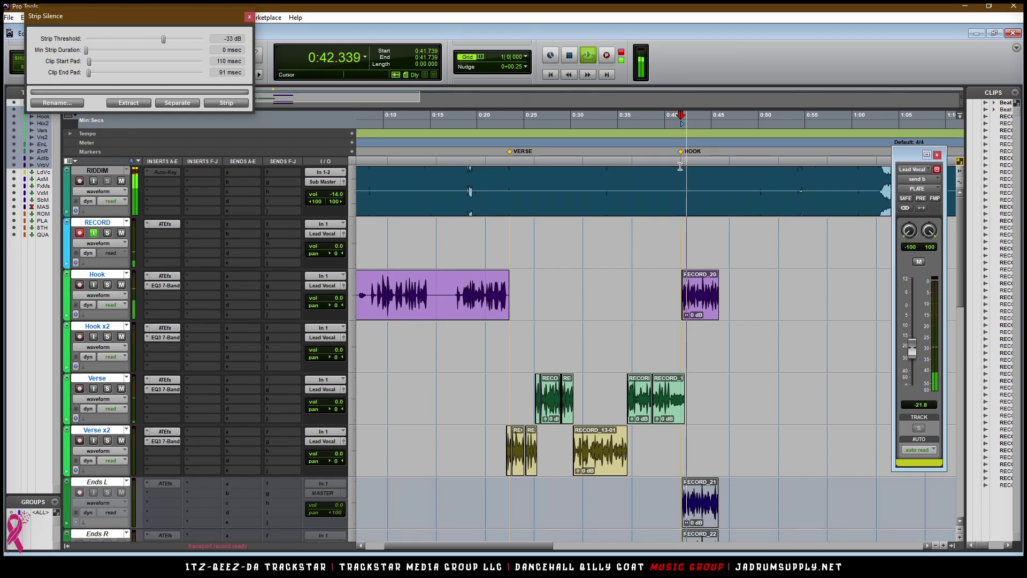
key("space")
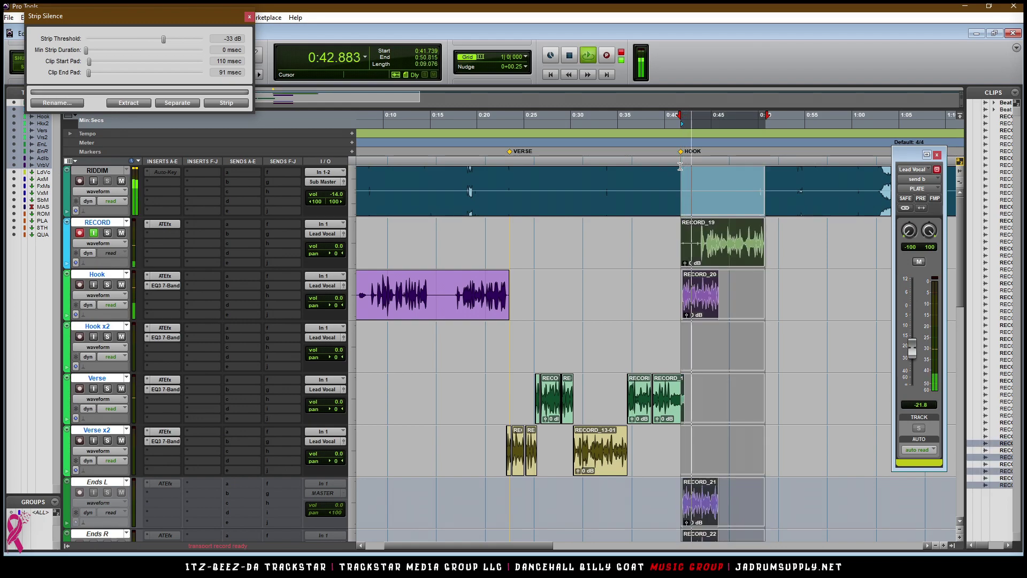
key("ctrl+z")
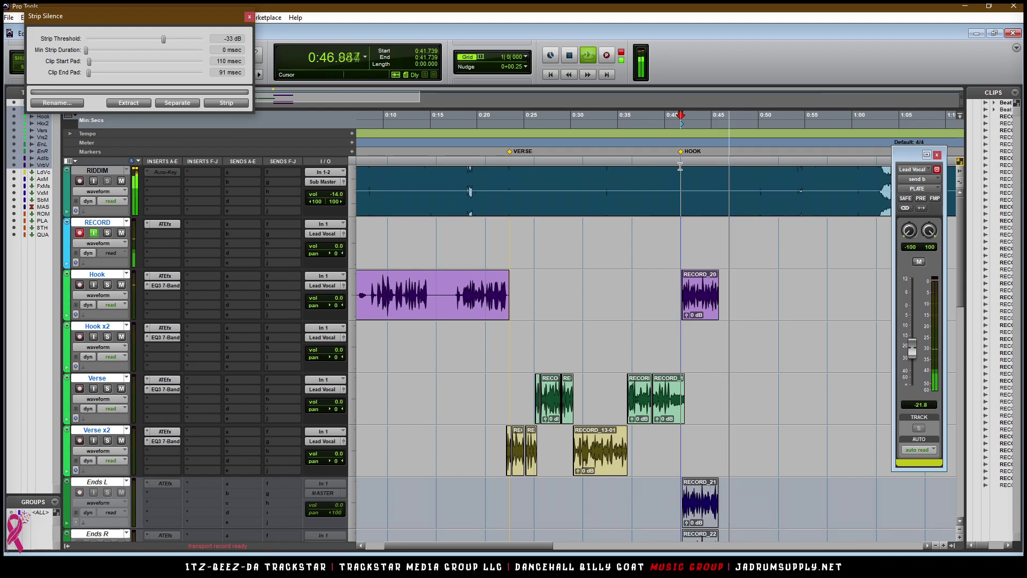
- Replay the section from the HOOK marker past the hook clip to rehearse the next vocal phrase
key("space")
key("space")
key("t")
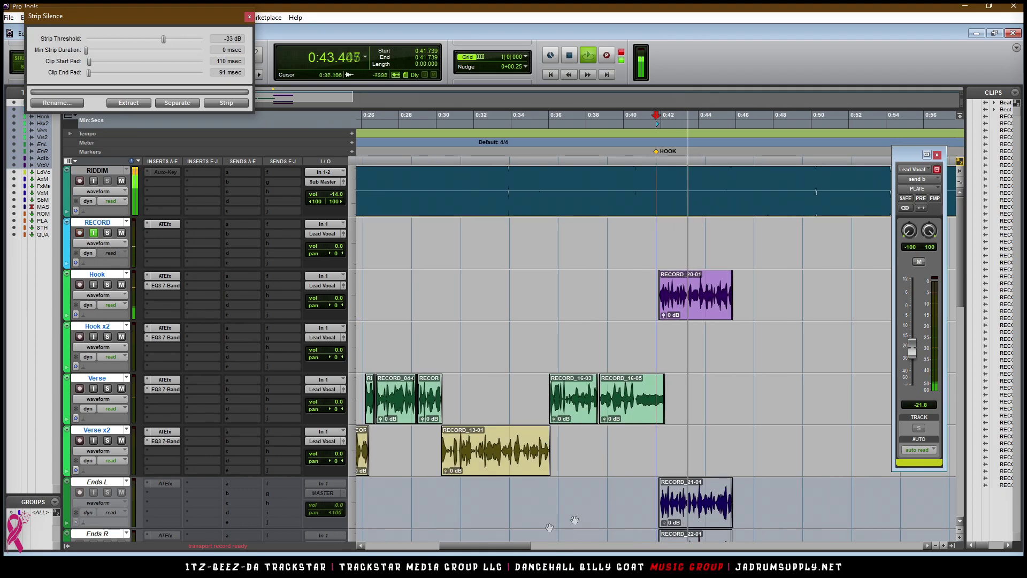
left_click_drag(531, 548, 538, 551)
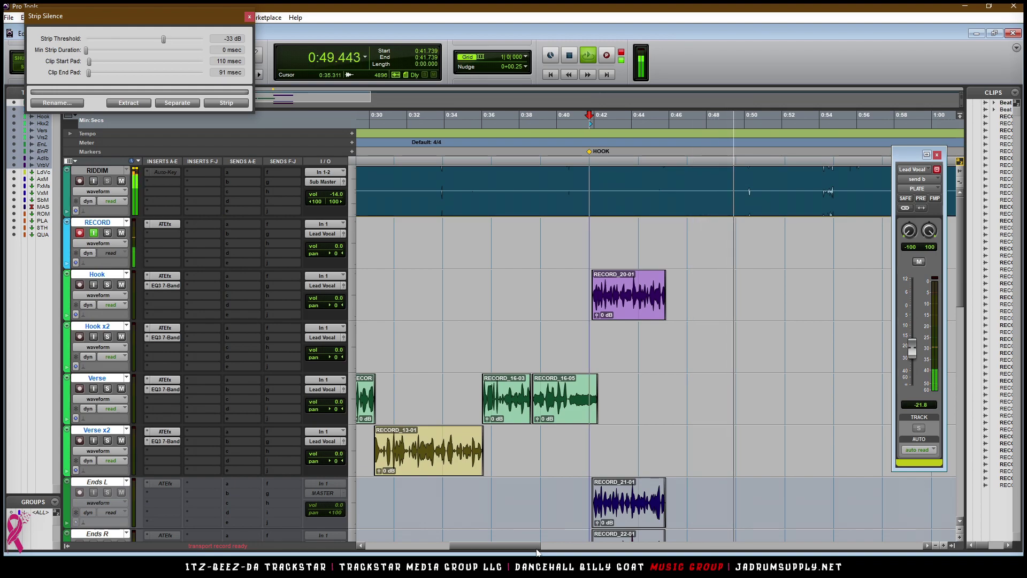
key("space")
key("space")
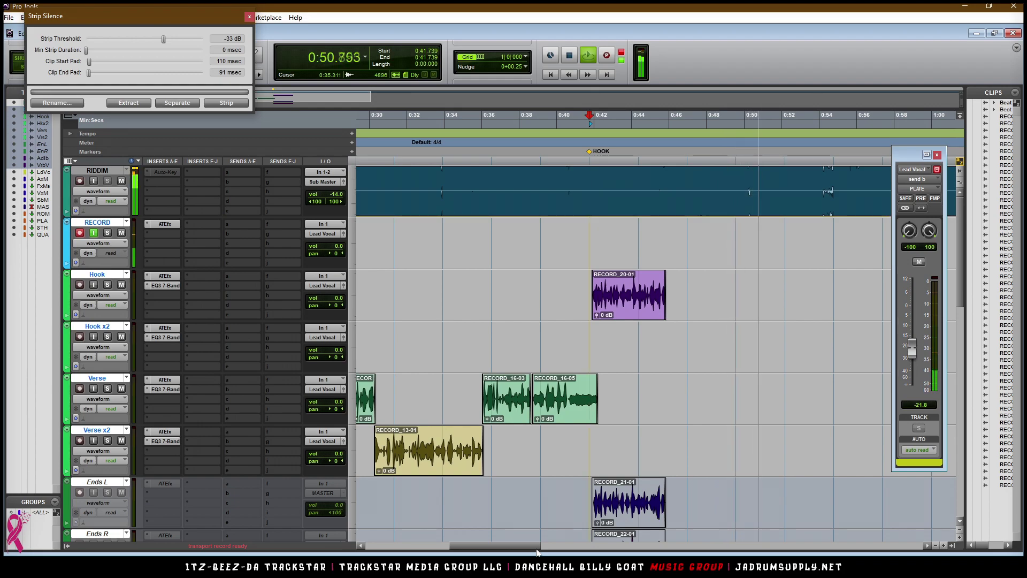
key("space")
key("space")
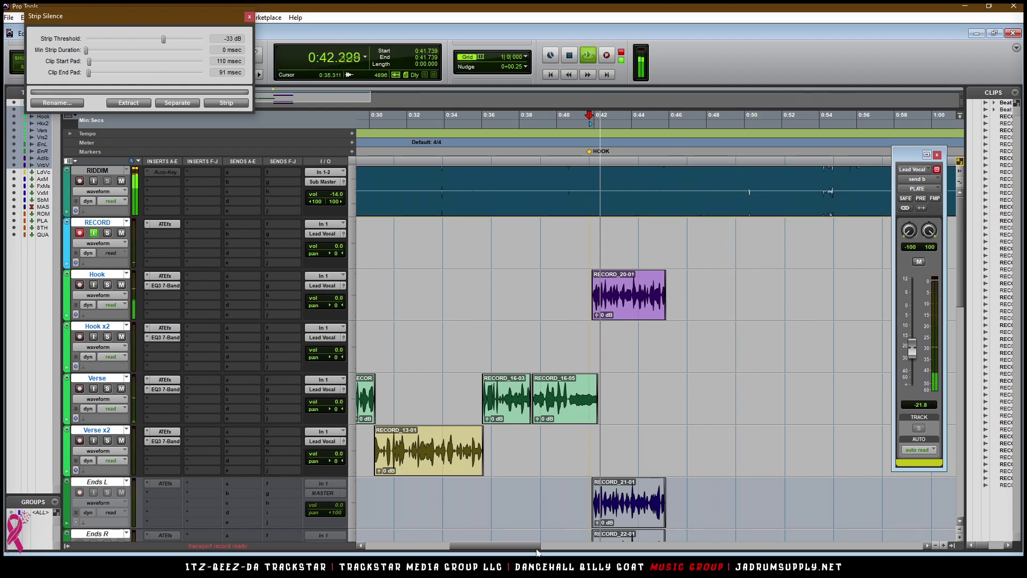
- Record trial takes of the phrase following the hook clip on the RECORD track, restarting from the HOOK marker
key("F12")
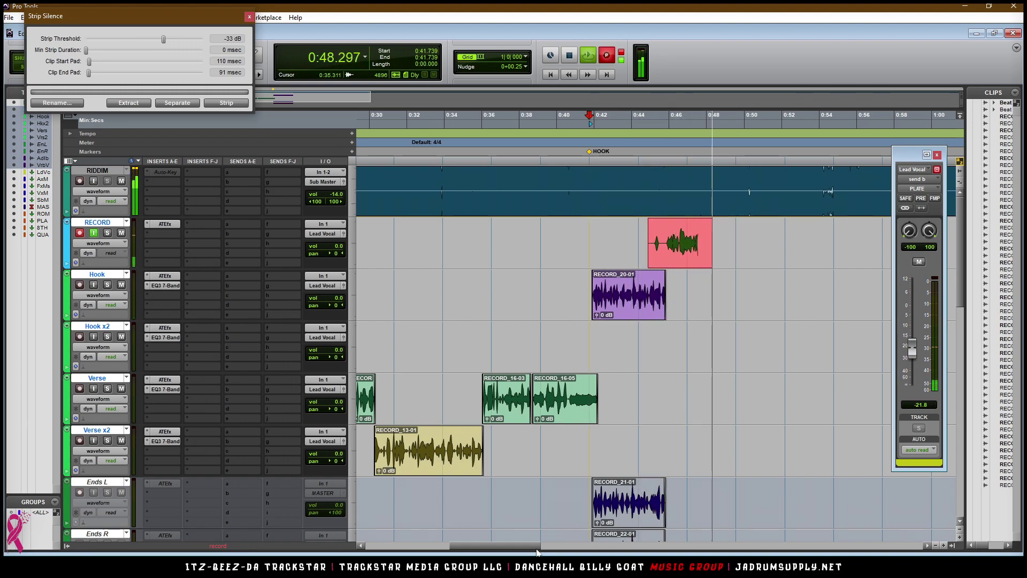
key("space")
key("F12")
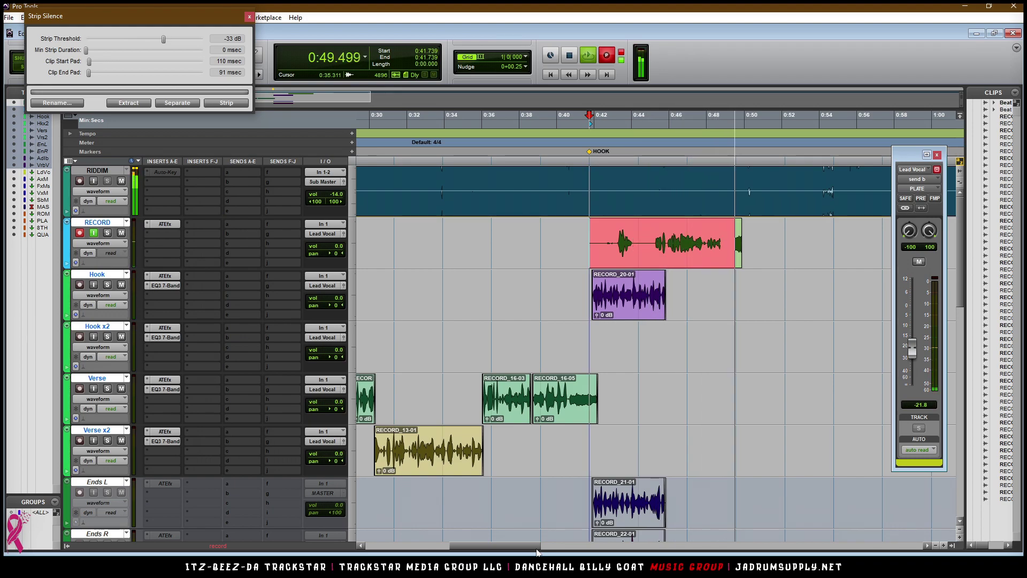
key("space")
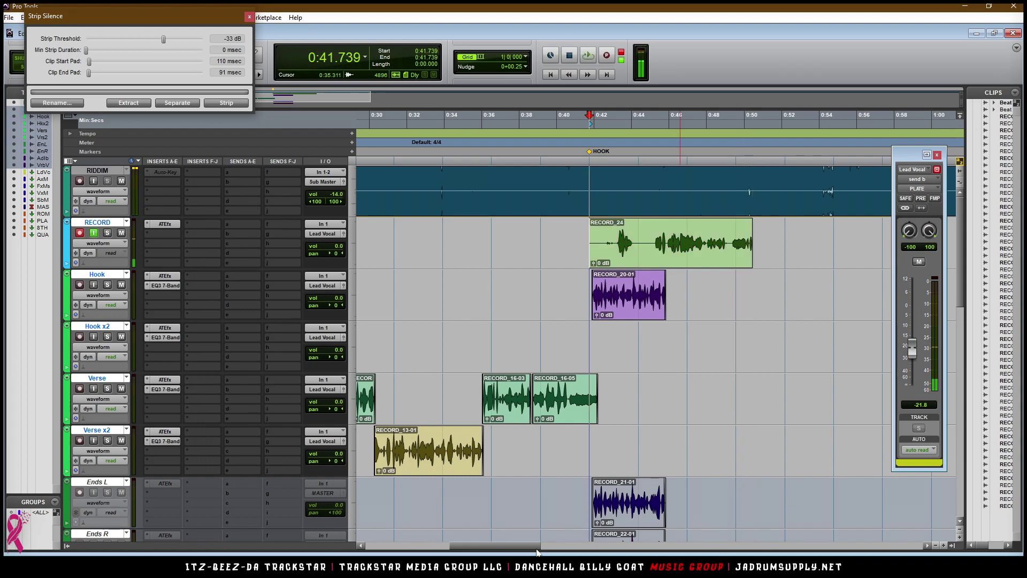
key("ctrl+space")
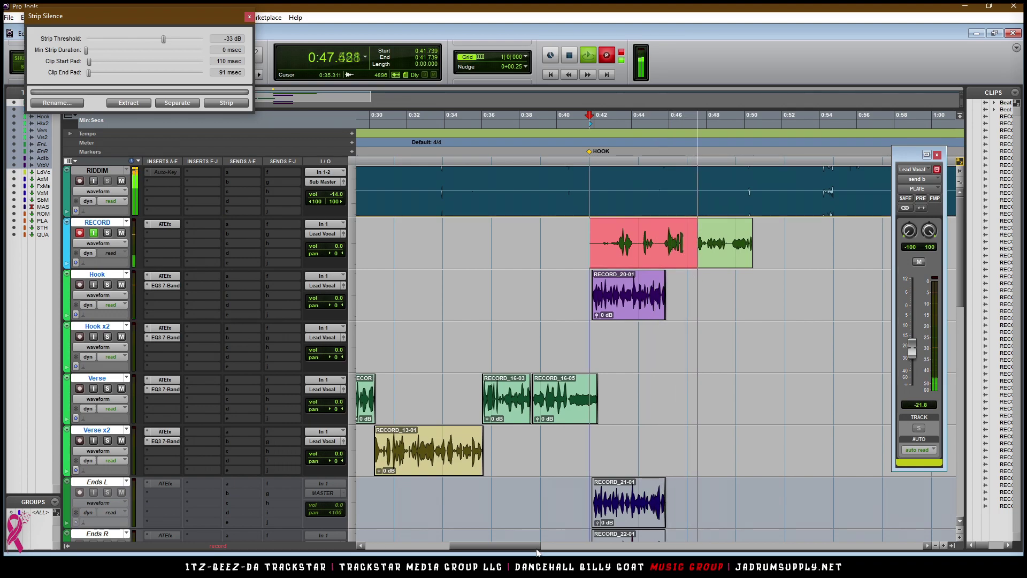
key("space")
key("ctrl+space")
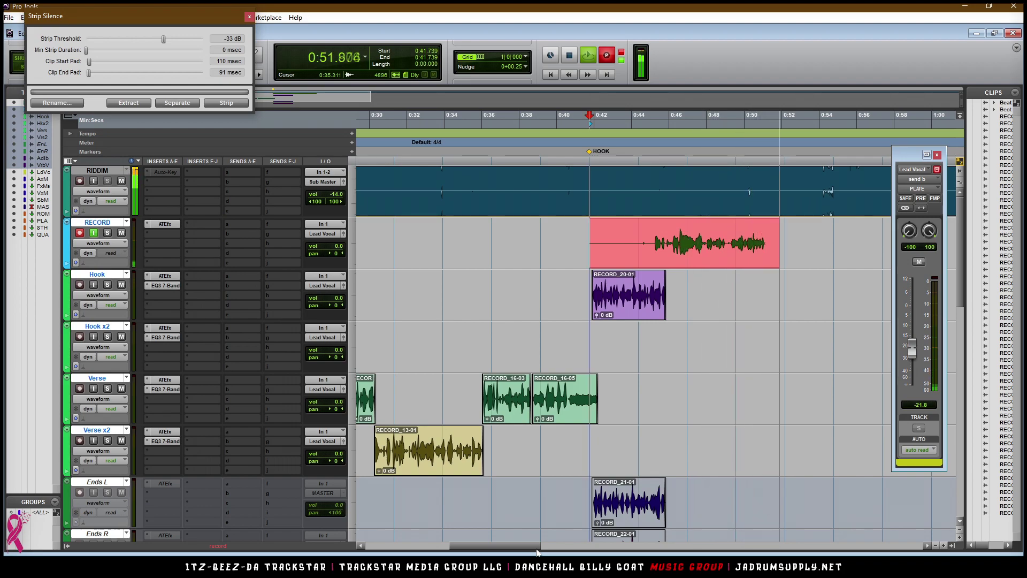
key("space")
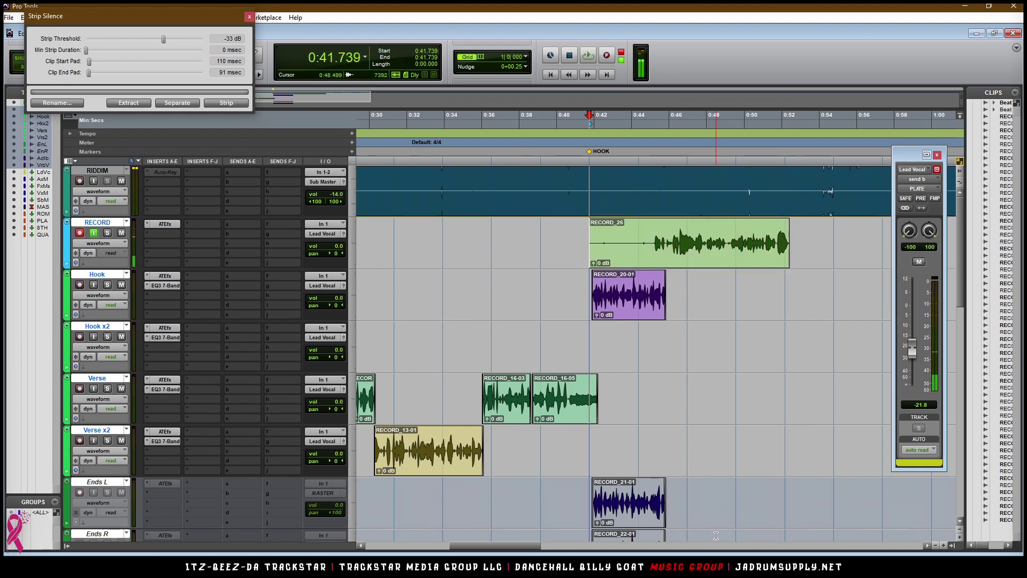
- Punch in a take of the next phrase near 0:45.6, try it on Hook x2, and discard it with the leftover RECORD clip
key("space")
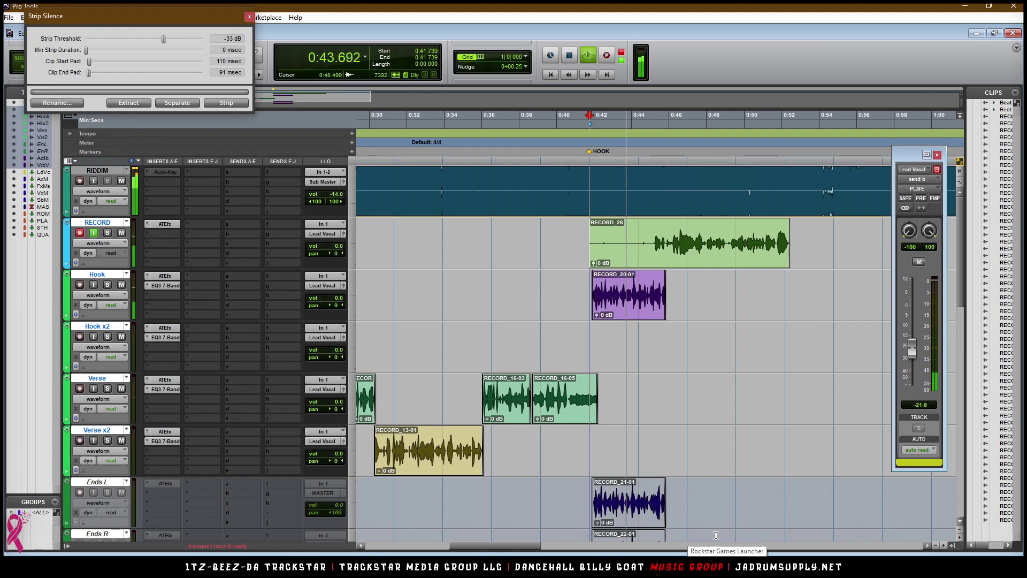
key("F12")
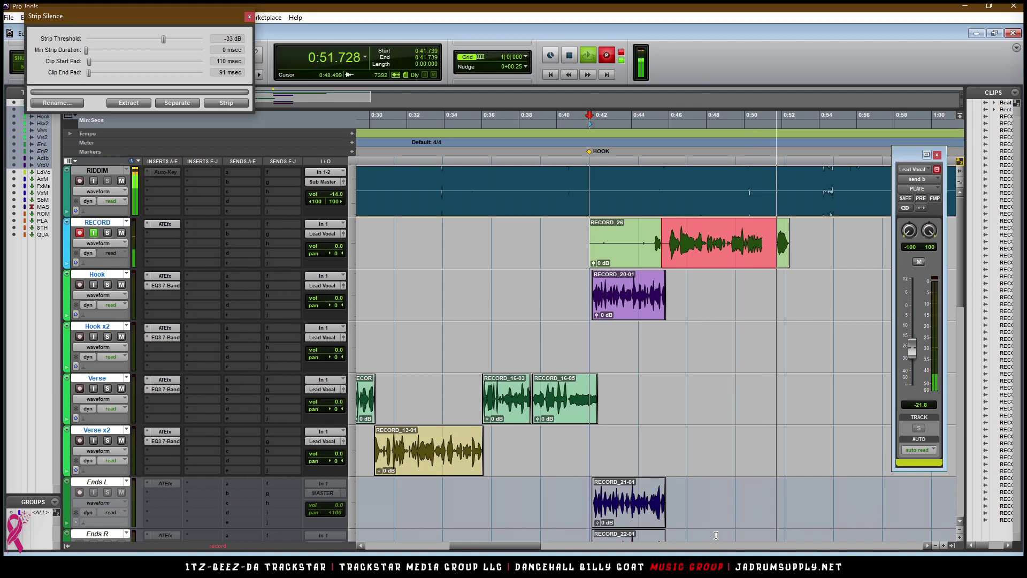
key("space")
key("space")
left_click_drag(719, 256, 713, 338)
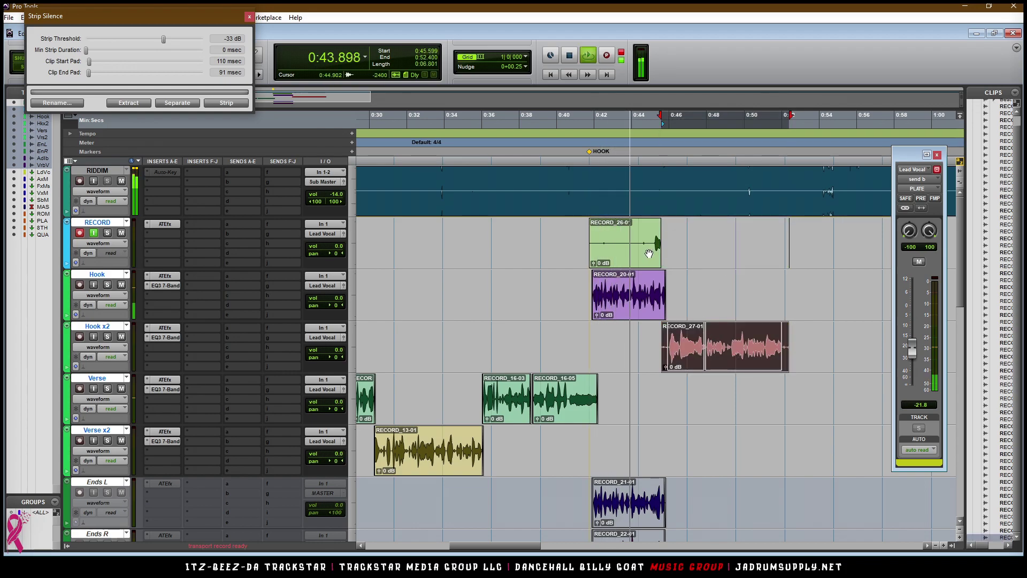
left_click(649, 256)
key("Delete")
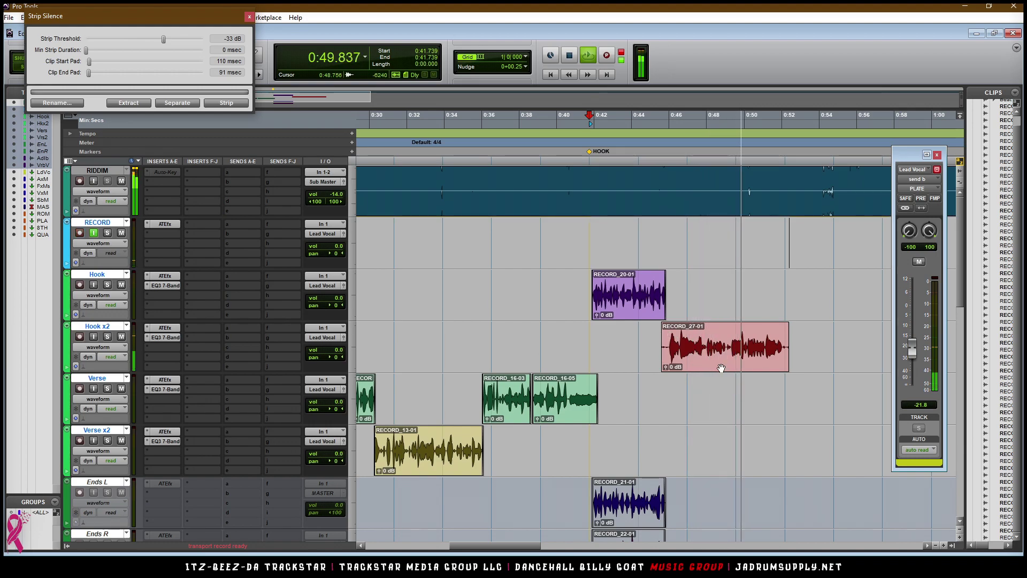
key("Delete")
- Record more trial takes of the phrase following the hook, restarting each from the HOOK marker
key("space")
key("ctrl+space")
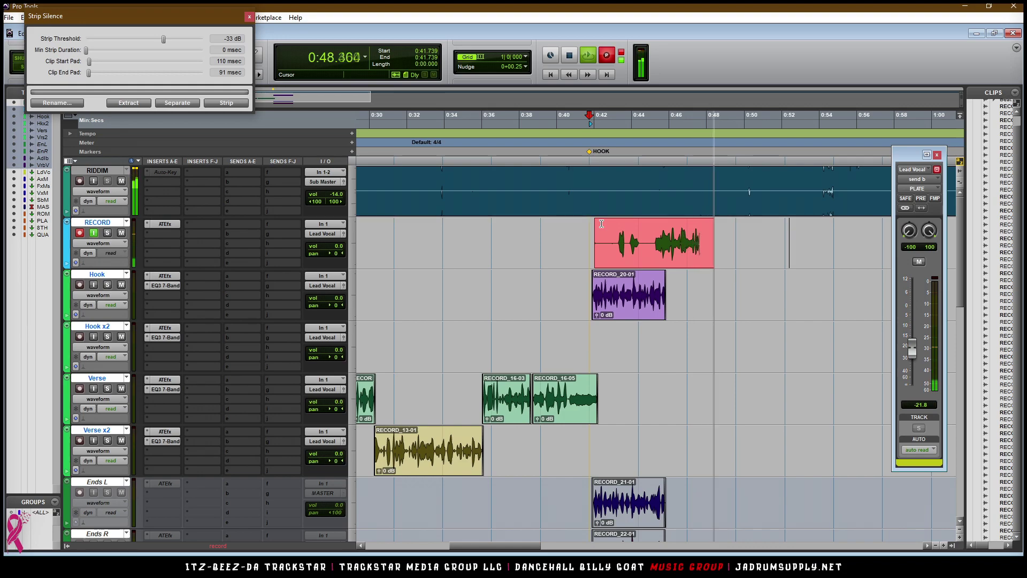
key("space")
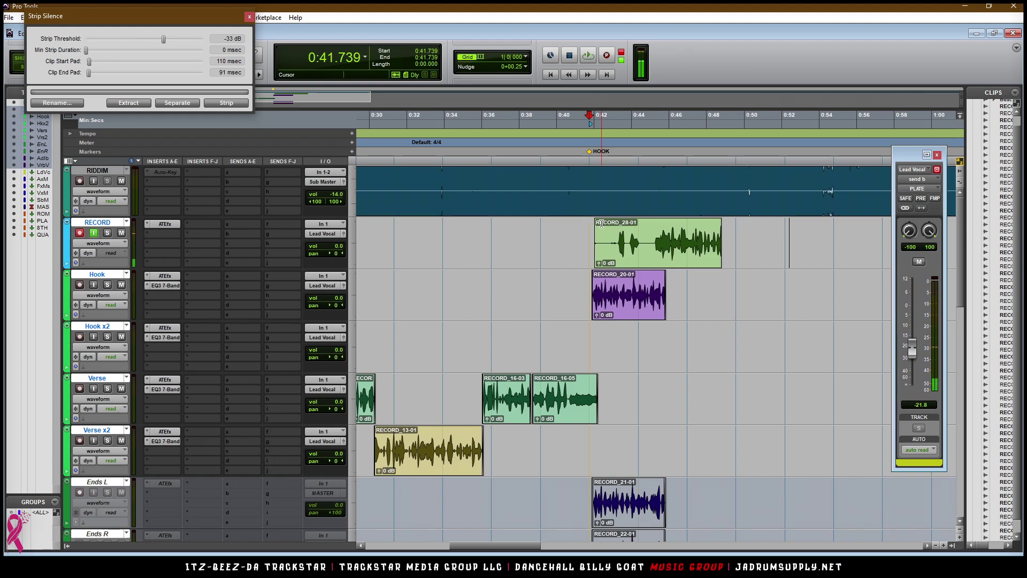
key("ctrl+space")
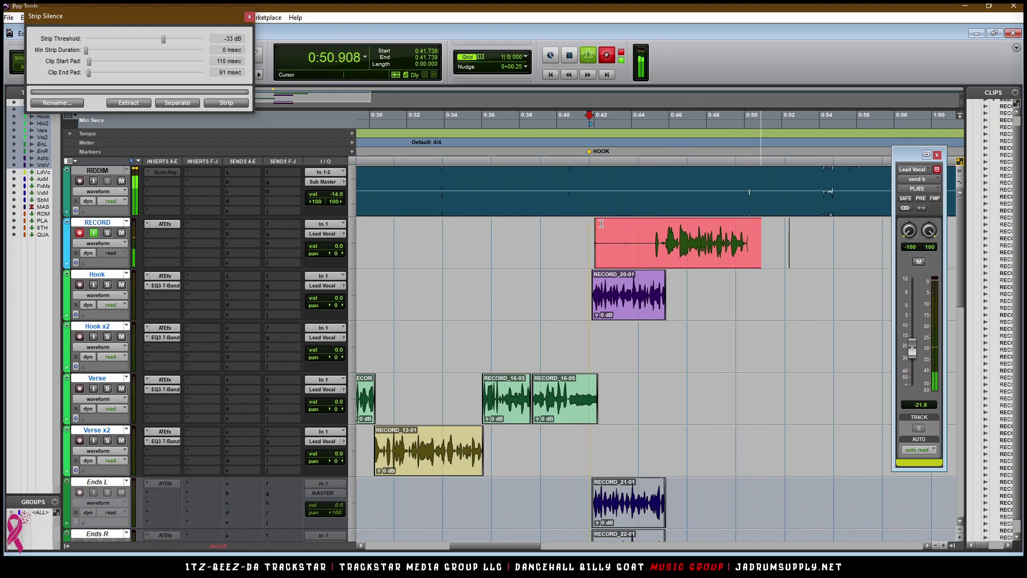
key("space")
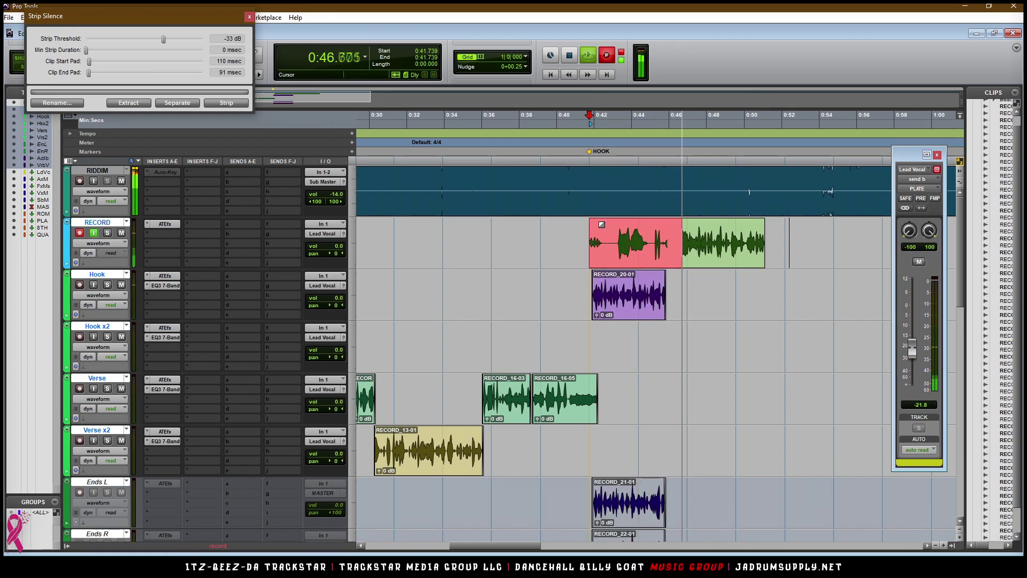
key("space")
left_click(601, 224)
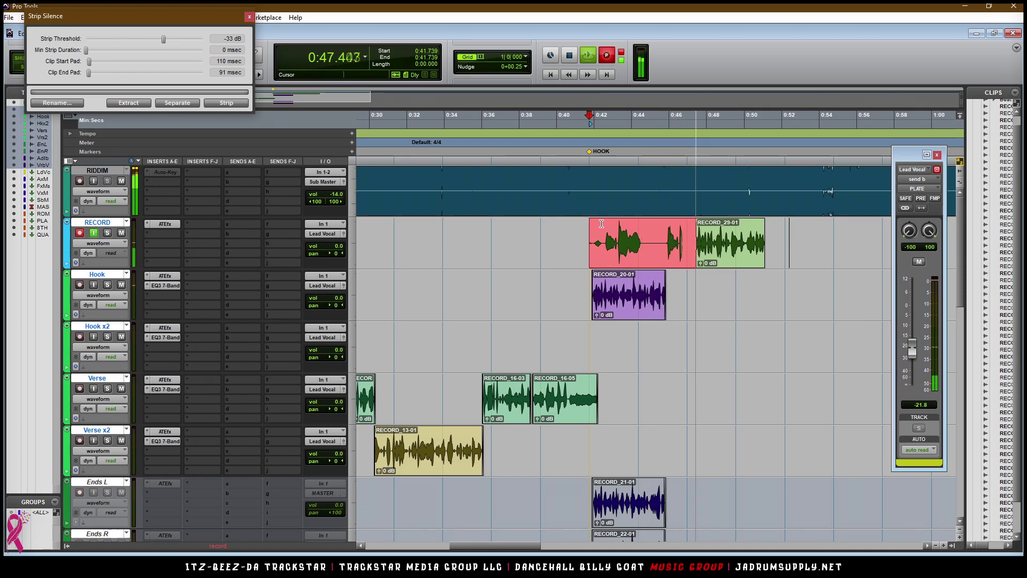
key("space")
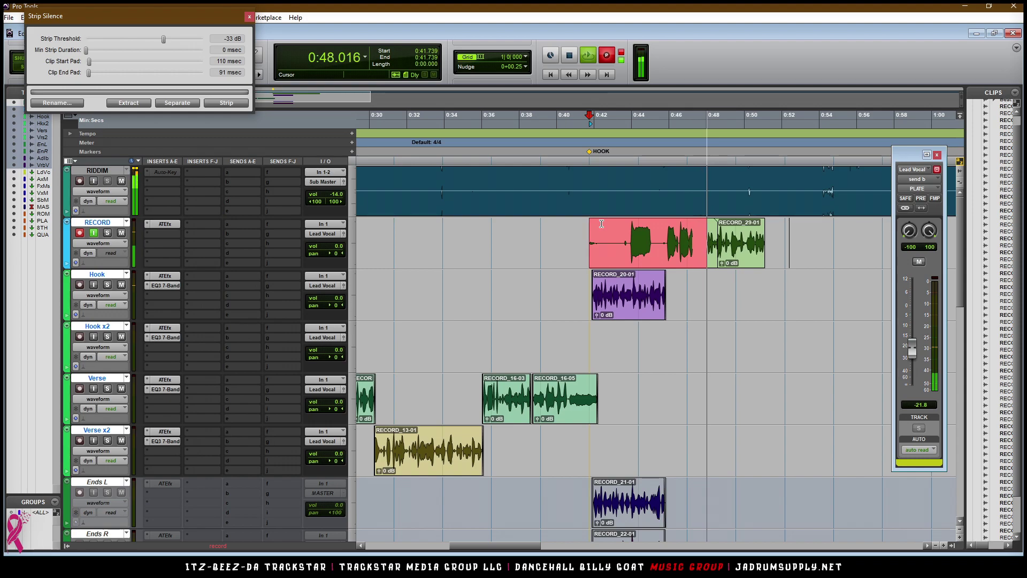
key("space")
key("space")
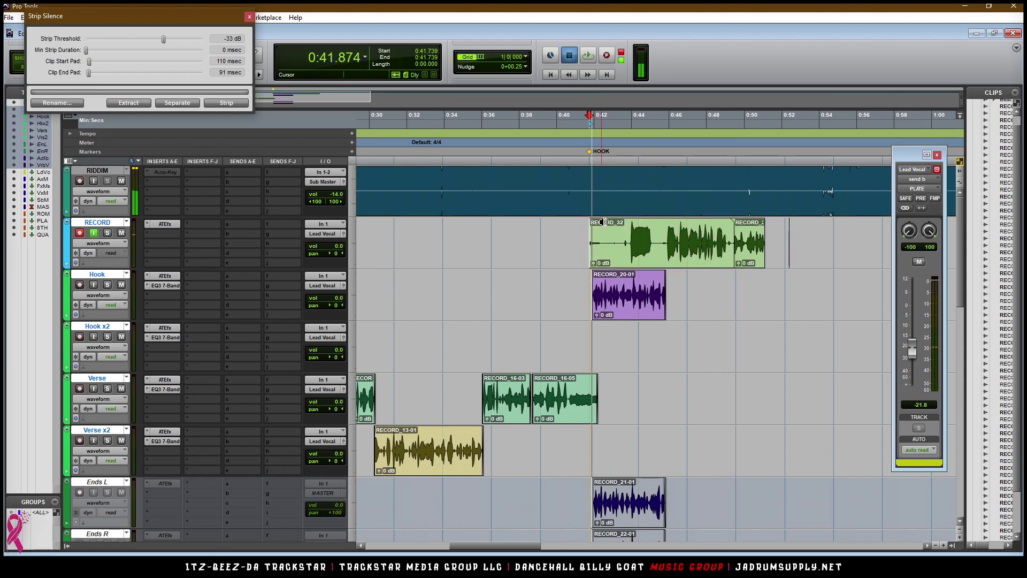
- Record a full take of the next phrase, move it onto the Hook x2 track and delete the leftover clips on RECORD
key("ctrl+space")
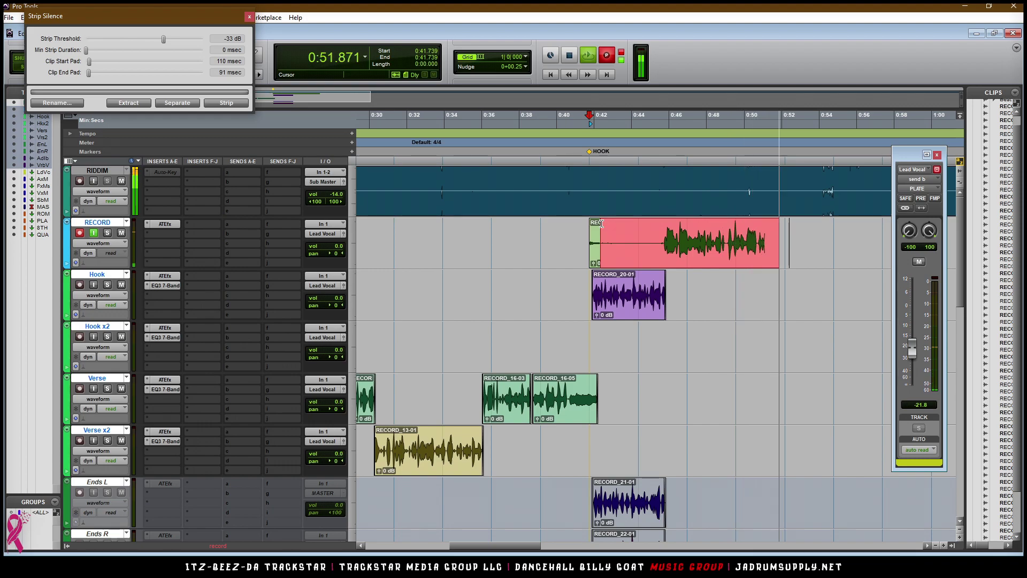
key("space")
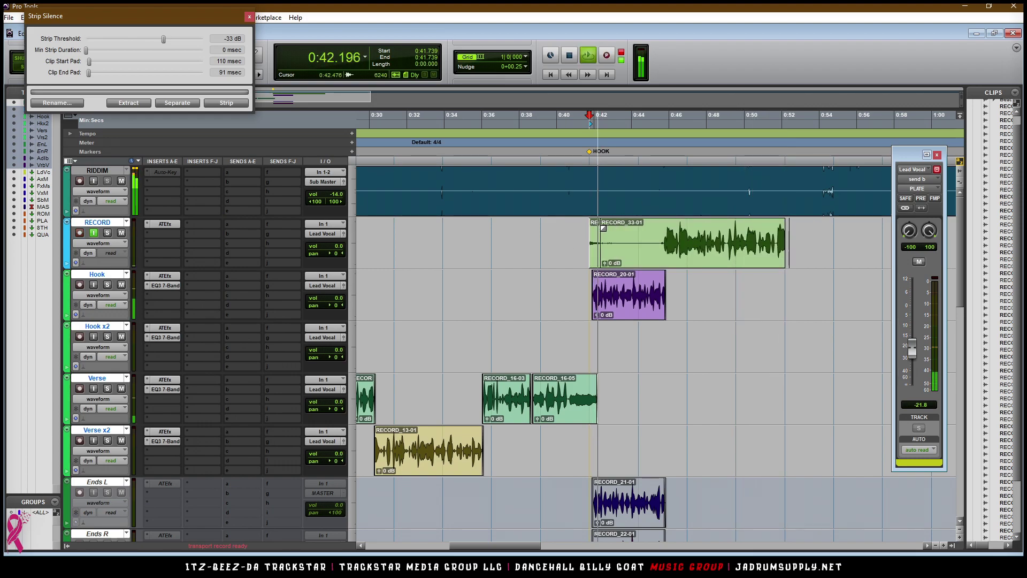
left_click_drag(709, 267, 710, 371)
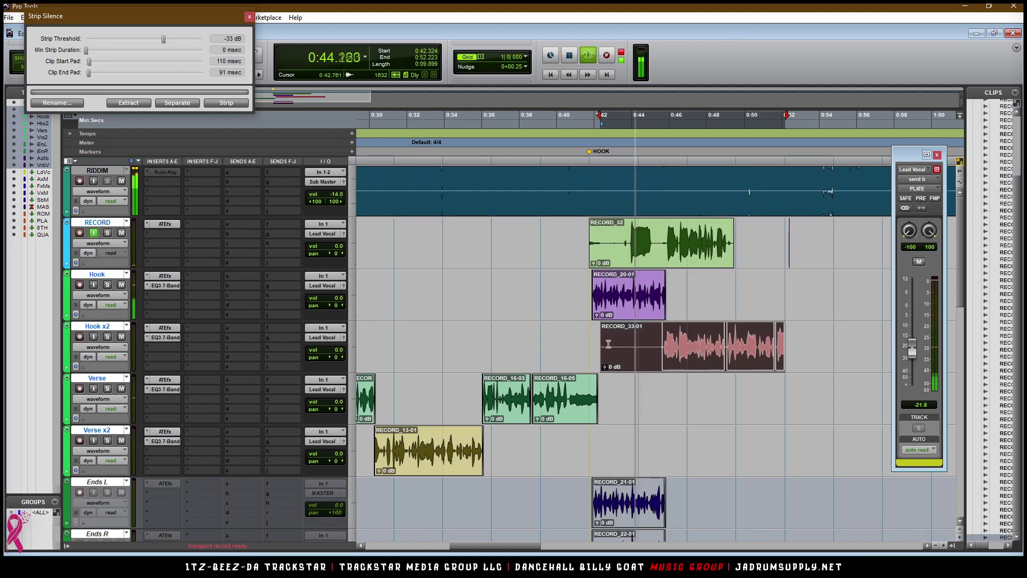
left_click(665, 248)
key("Delete")
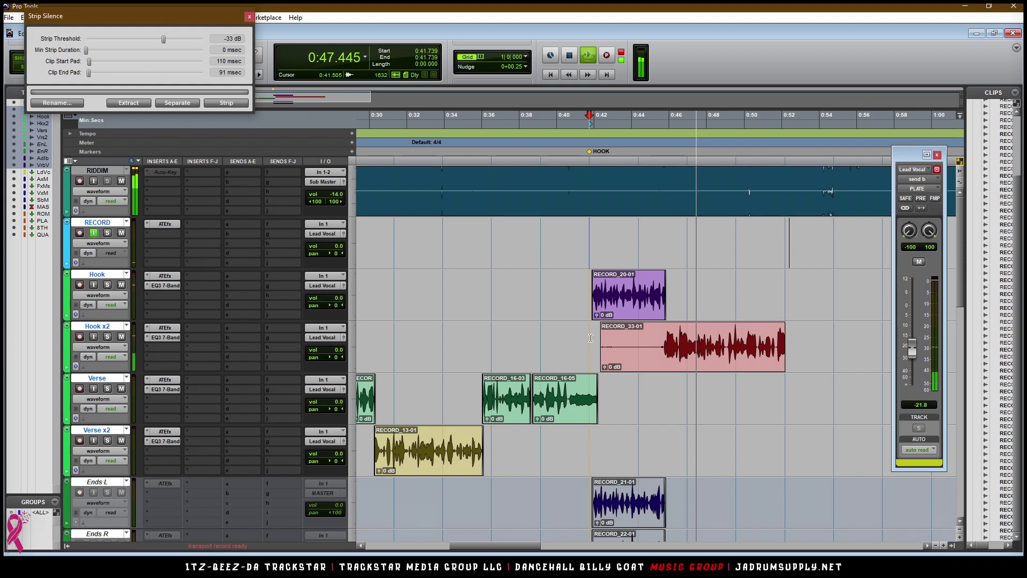
- Nudge the Hook x2 take slightly later so it starts at 0:42.365, checking its timing against the beat
left_click(742, 370)
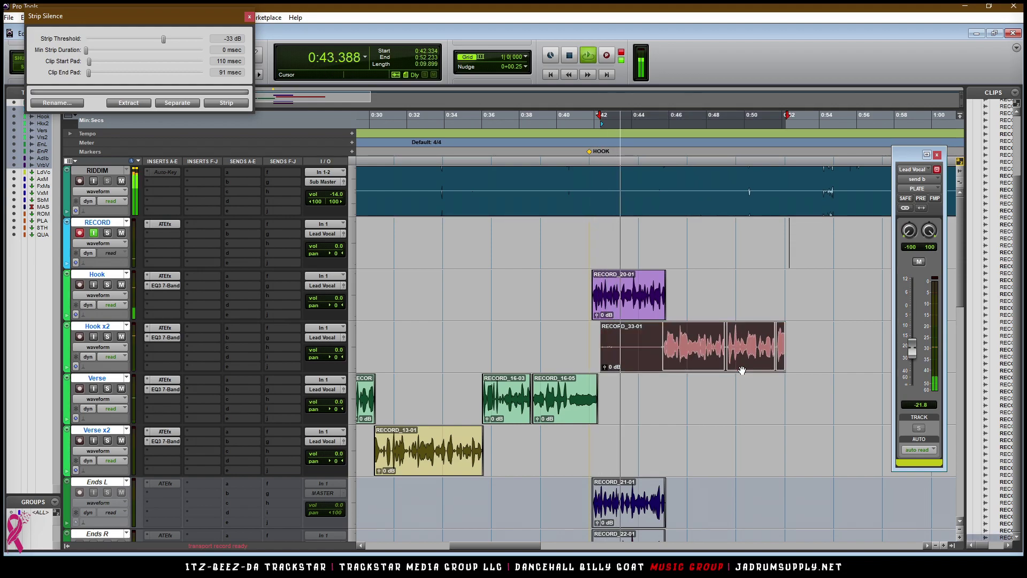
key("KP_Add")
key("KP_Add")
key("KP_Add")
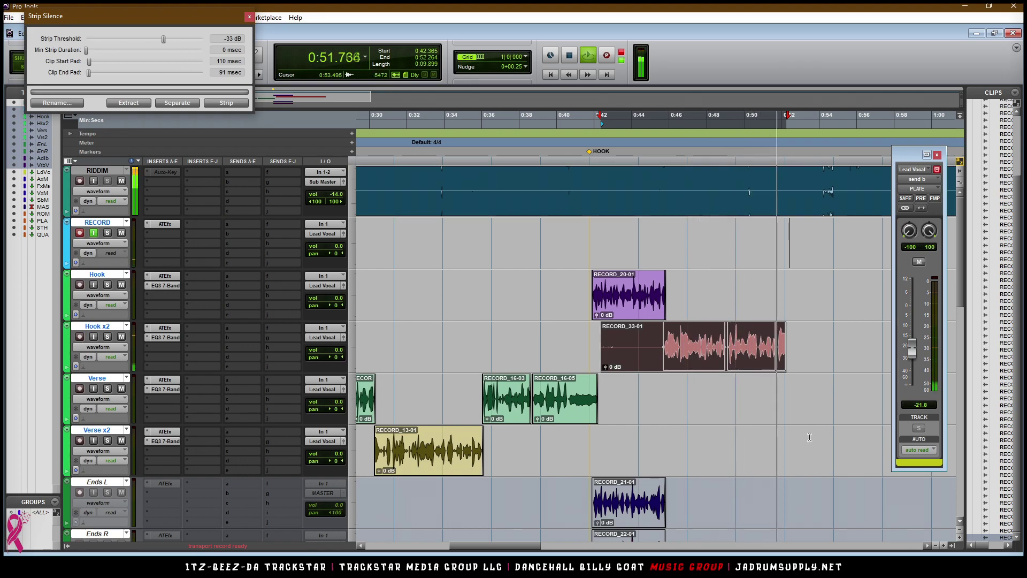
key("space")
- Trim the end of the Hook x2 take at 0:51.725
right_click(791, 350)
left_click(781, 347)
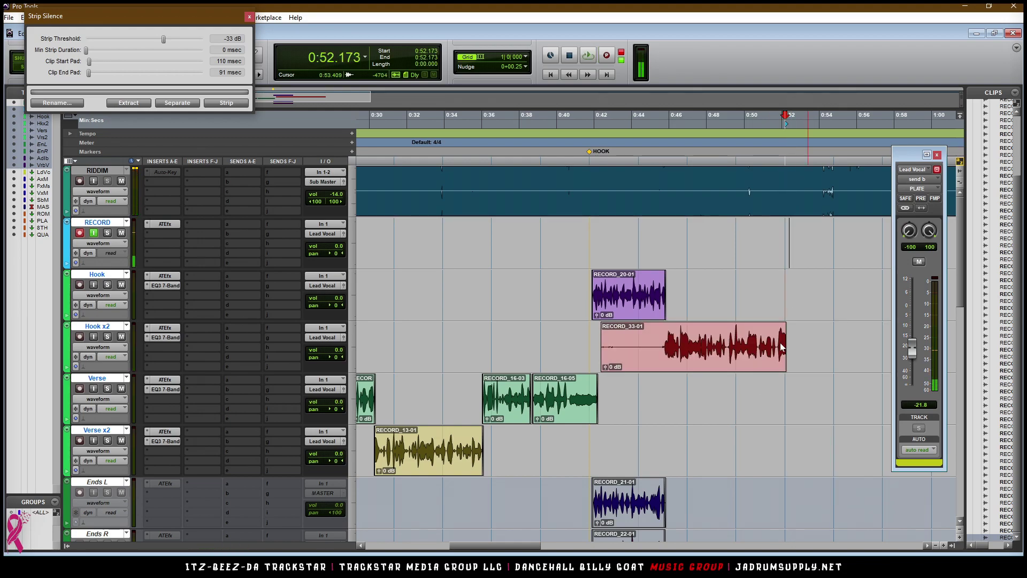
left_click(786, 343)
left_click_drag(828, 338, 826, 339)
left_click(776, 345)
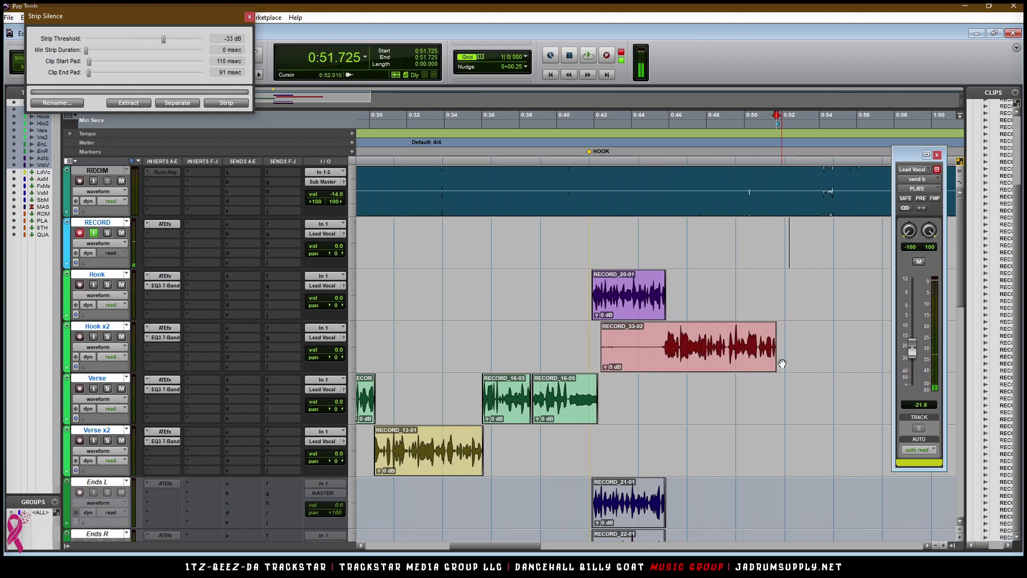
- Strip the silence from the Hook x2 take and play back the cleaned phrase
left_click(731, 364)
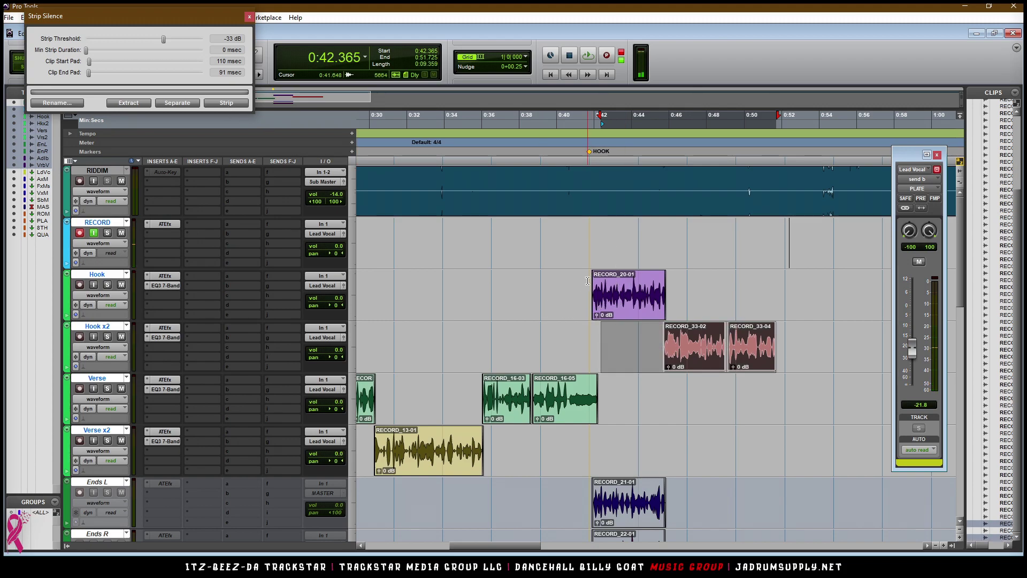
key("space")
key("space")
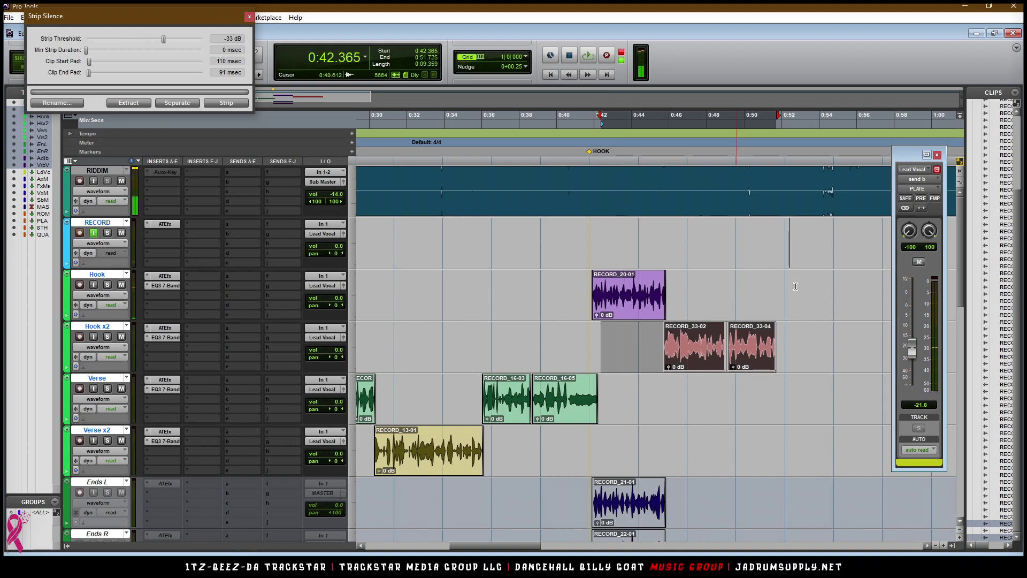
- Record the short ending of the phrase near 0:52, redoing it once, and move the take onto Hook x2 directly after the last clip
key("ctrl+space")
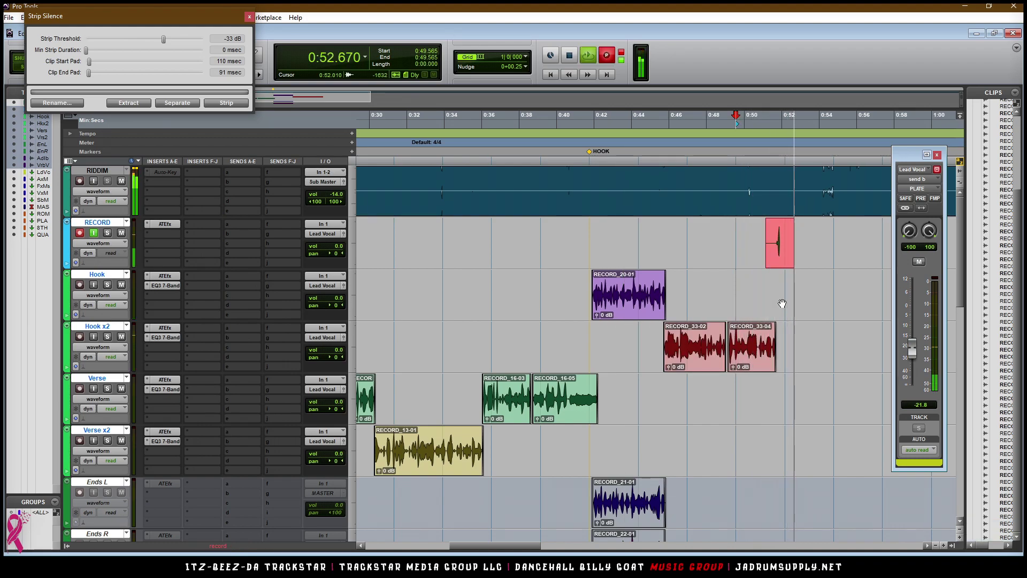
key("space")
key("space")
key("ctrl+space")
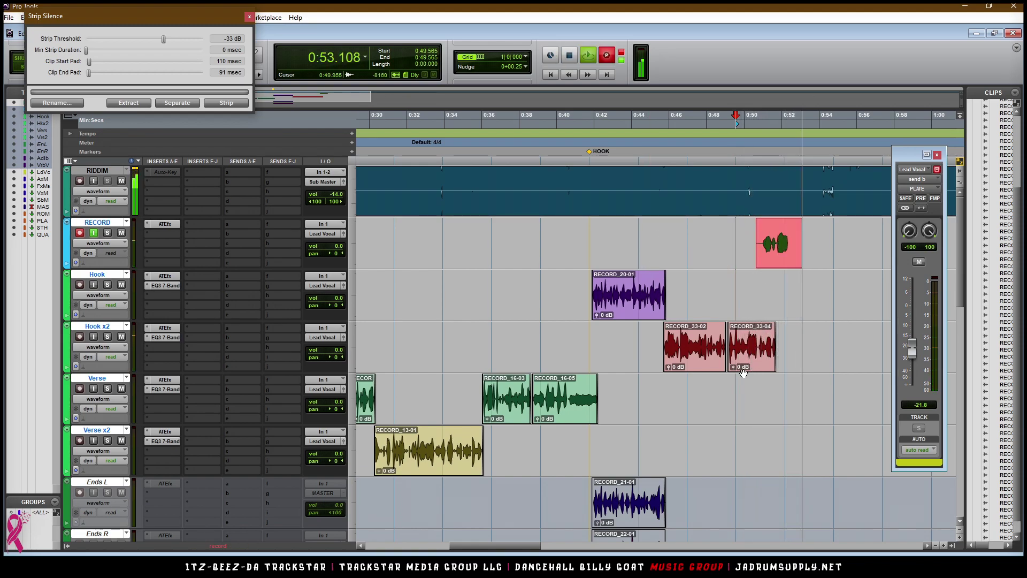
key("space")
left_click_drag(759, 245, 775, 245)
left_click_drag(784, 341, 785, 340)
scroll(784, 340, "up", 4)
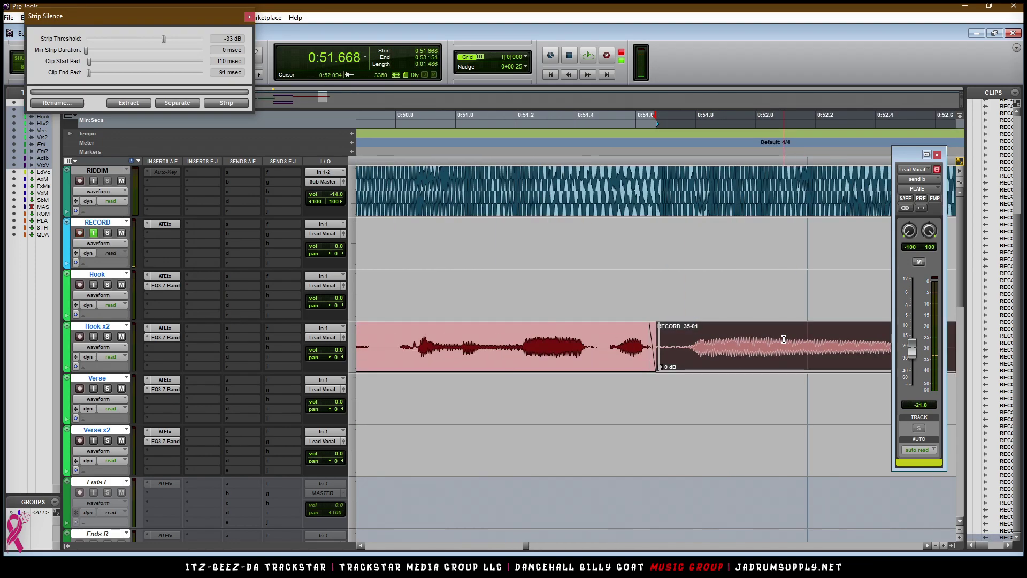
- Crossfade the new ending clip with the preceding Hook x2 clip and play back the join
left_click(653, 367)
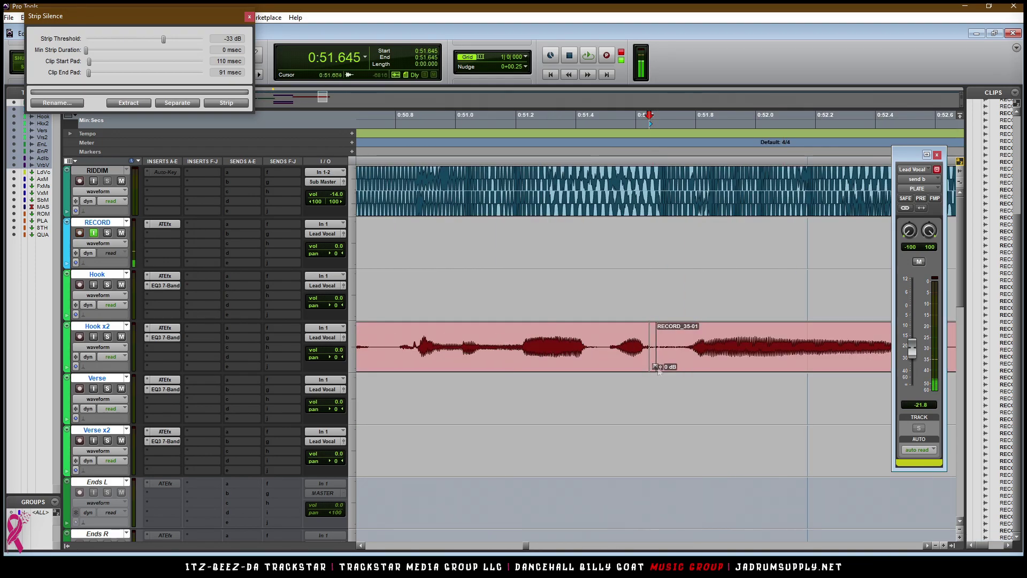
left_click_drag(653, 371, 685, 373)
key("r")
key("r")
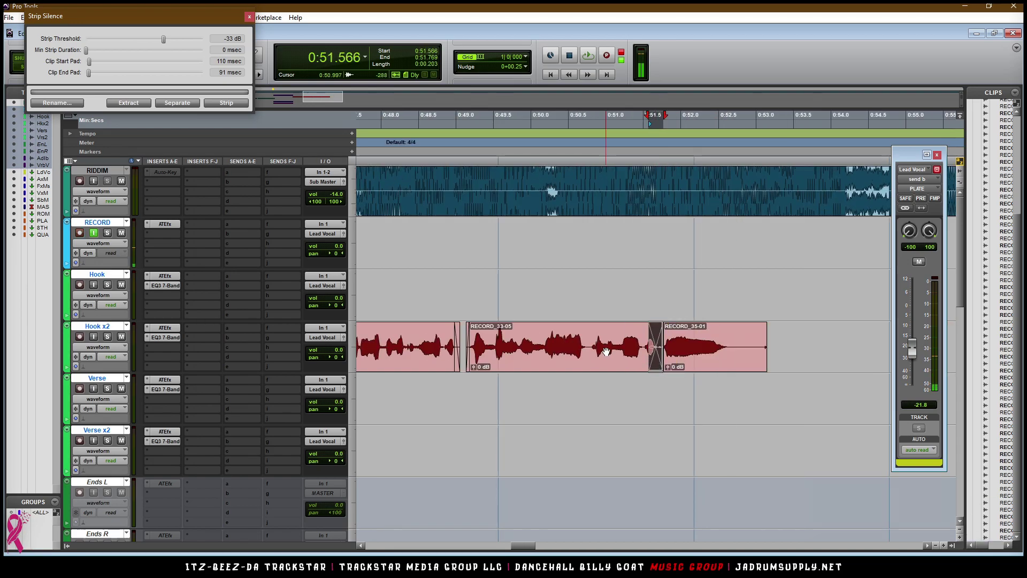
double_click(565, 327)
left_click(595, 373)
key("space")
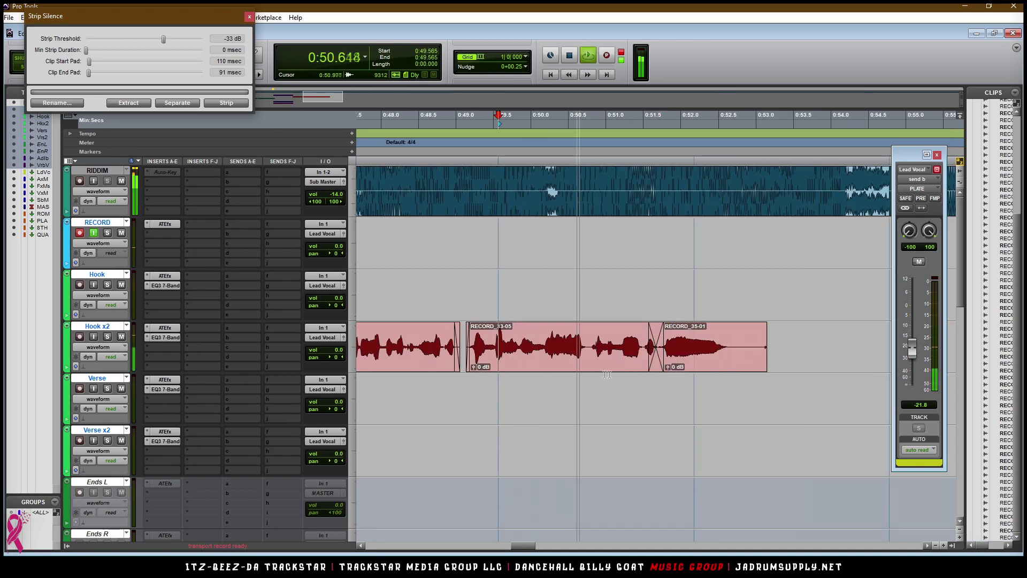
key("space")
- Nudge the ending clip on Hook x2 later to start at 0:51.763, adjusting its crossfade and checking the timing against the beat
left_click(698, 367)
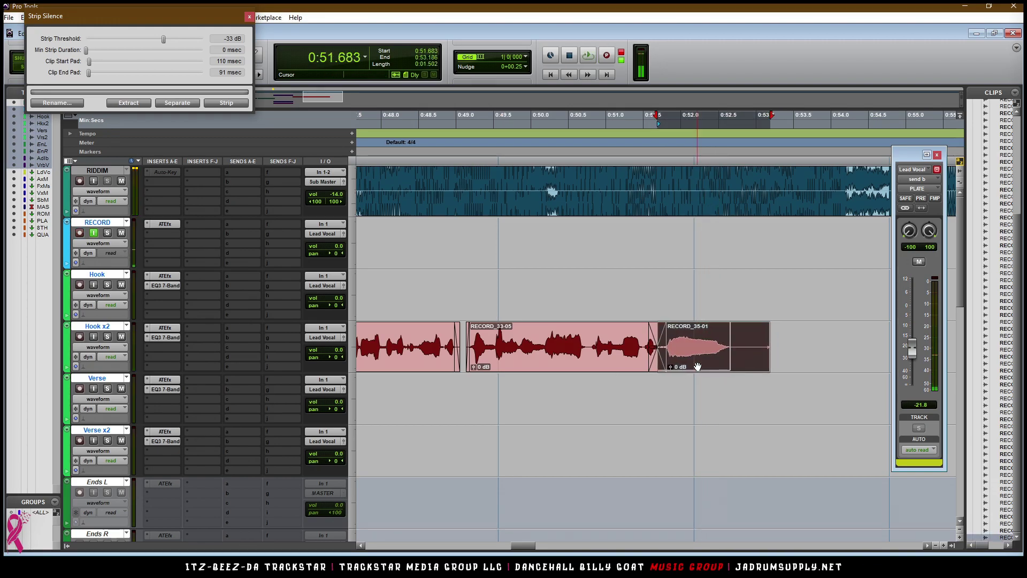
left_click_drag(661, 369, 672, 369)
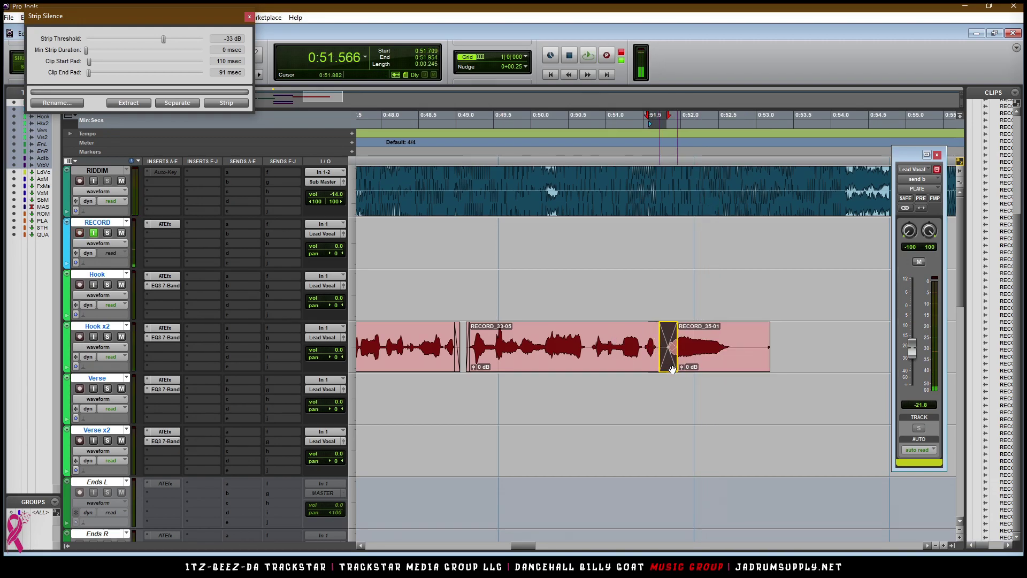
left_click(569, 335)
key("space")
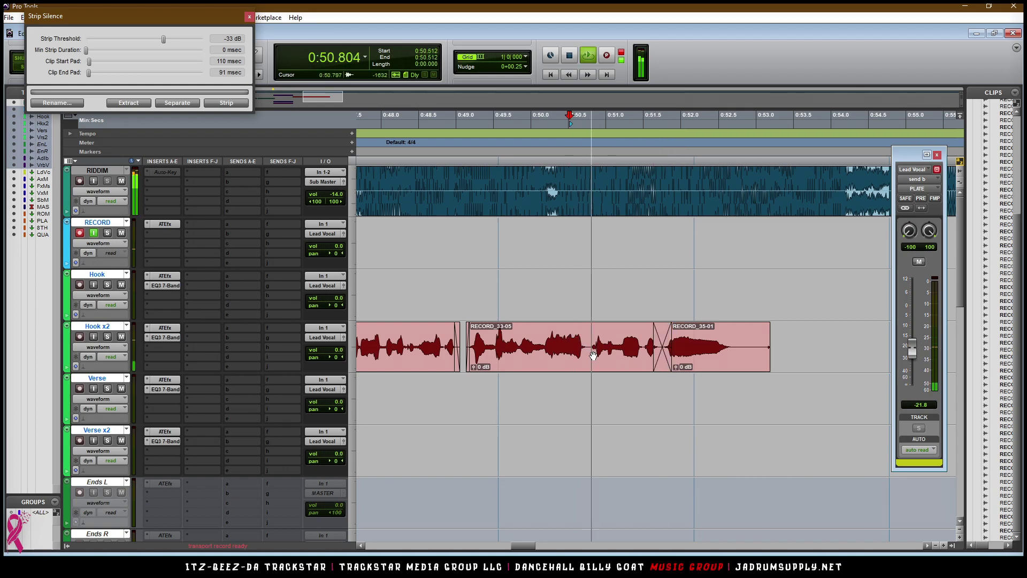
left_click(698, 357)
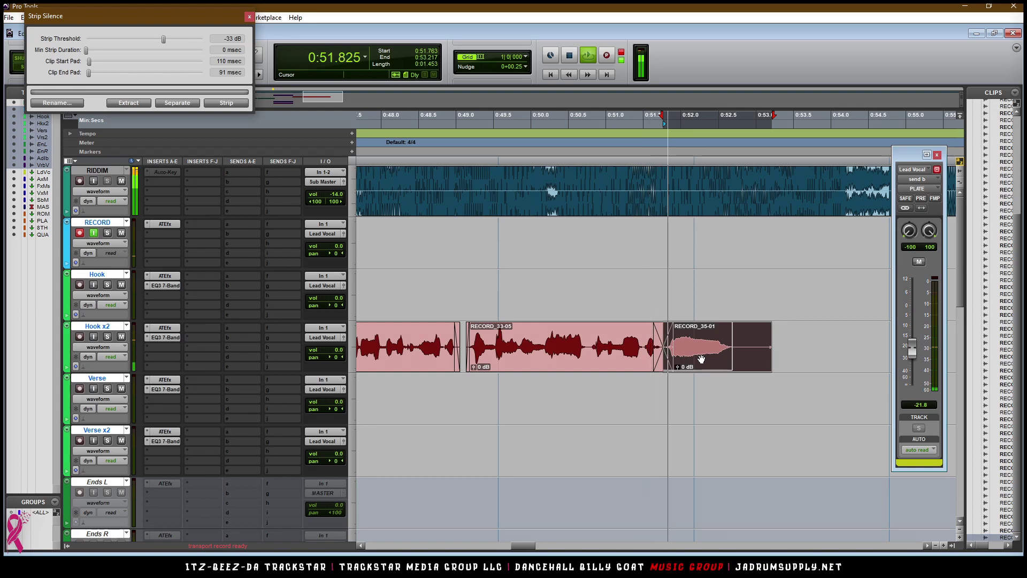
key("space")
- Trim the end of the last Hook x2 clip to 0:52.767 and fade it out from 0:52.510
left_click_drag(768, 345, 719, 324)
key("r")
key("r")
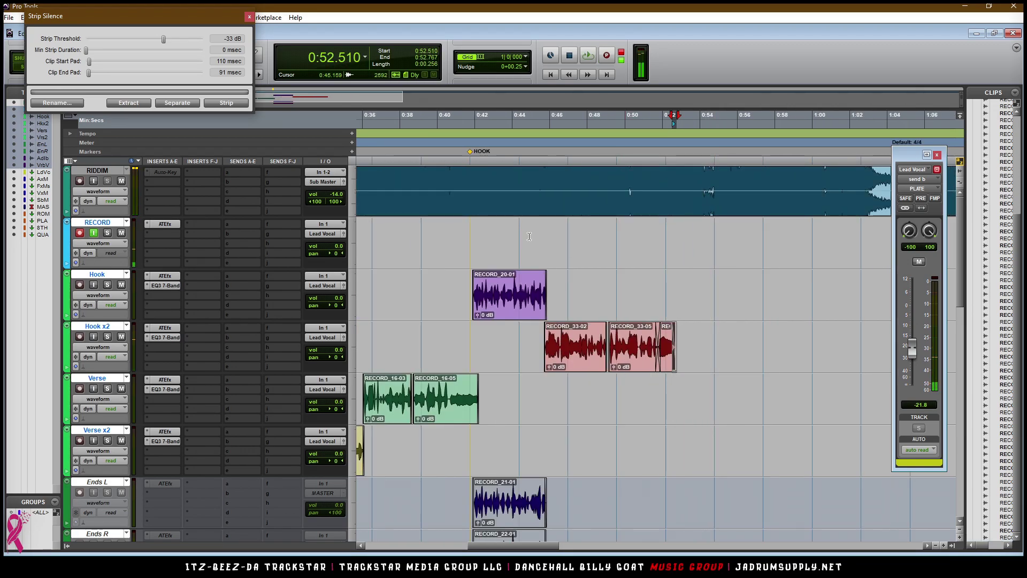
- Record a take of the next phrase on the RECORD track, punching in at 0:51.866
left_click(655, 256)
key("space")
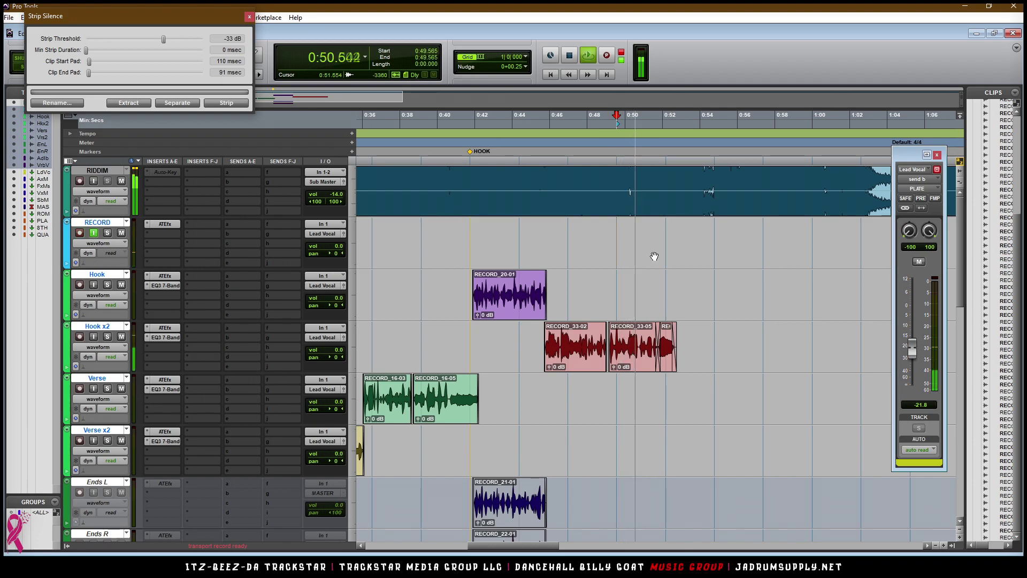
key("ctrl+space")
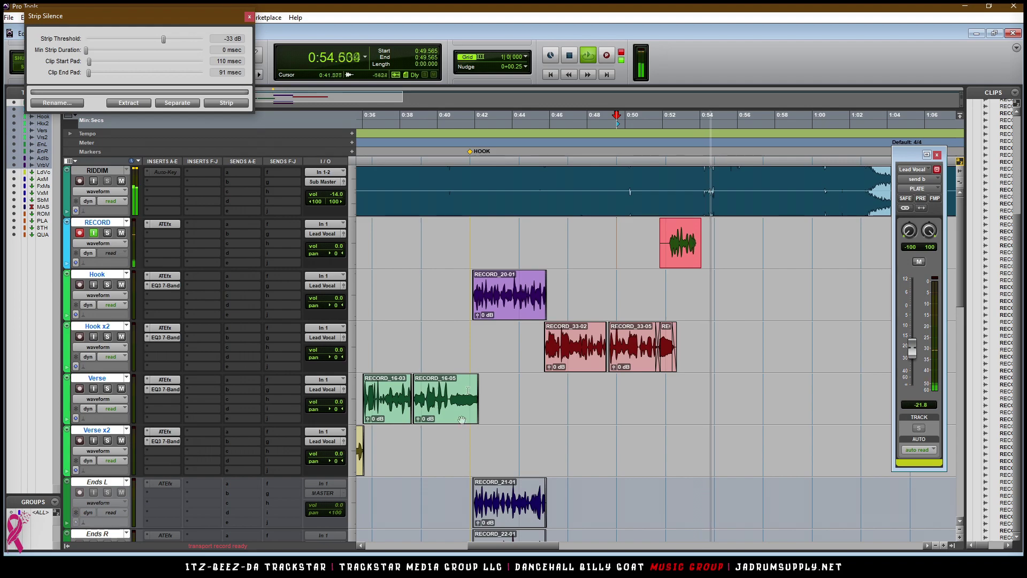
key("space")
- Duplicate the Hook section at the HOOK marker to start again at 0:52.173, and delete the new take on RECORD
left_click_drag(471, 282, 651, 291)
key("ctrl+d")
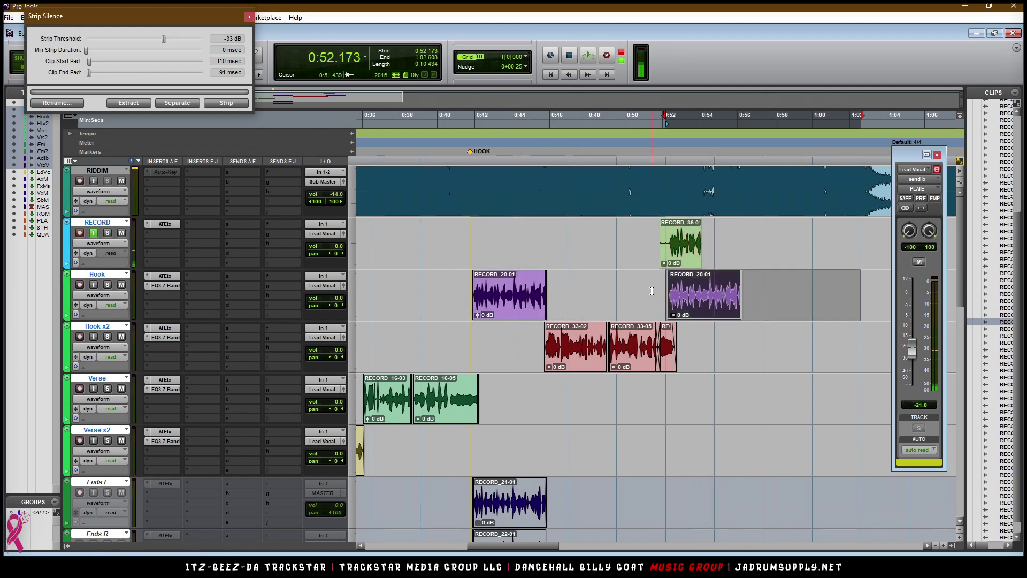
left_click(696, 246)
key("Delete")
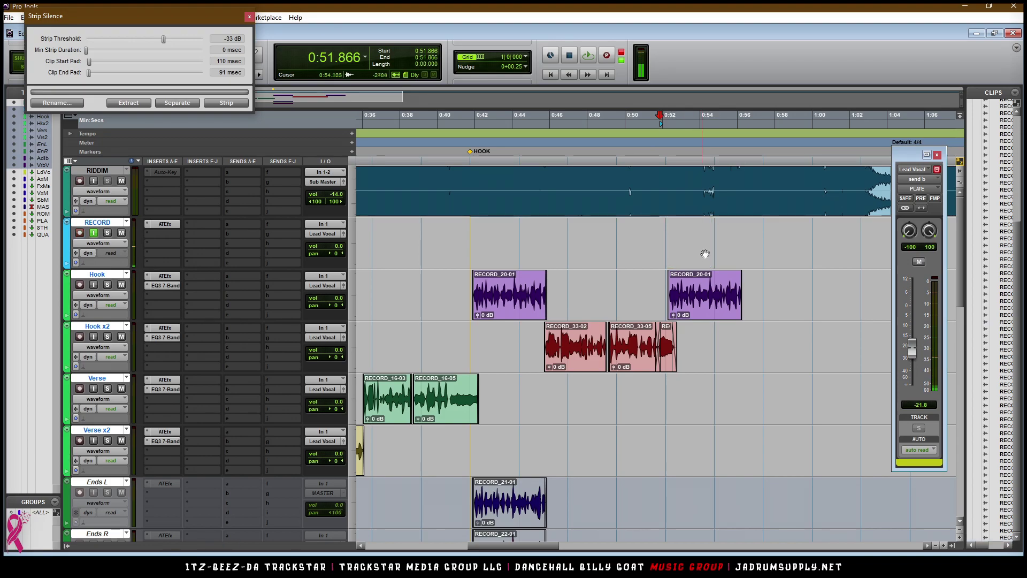
- Play back the repeated hook and duplicate the matching Ends L and Ends R section to start at 0:52.173
left_click(712, 240)
key("space")
key("r")
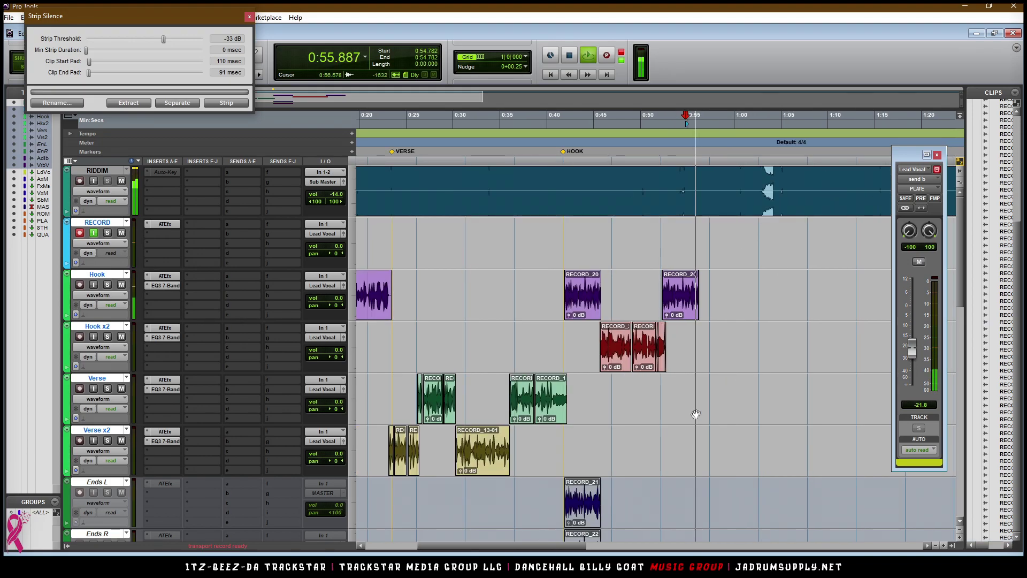
scroll(524, 443, "down", 1)
key("space")
left_click_drag(562, 440, 662, 490)
key("ctrl+d")
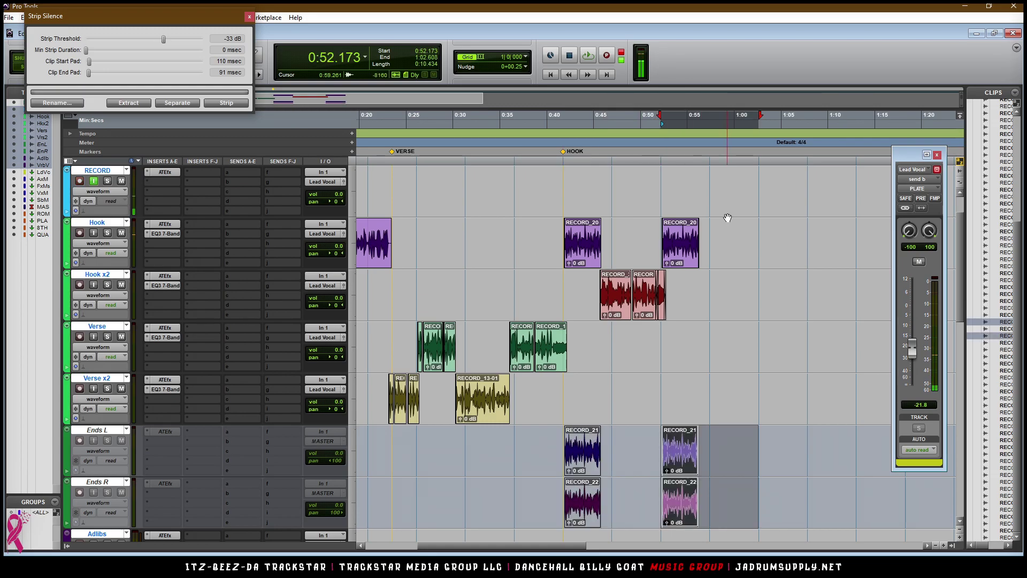
- Play back the duplicated hook section from 0:52.173 several times to prepare for the following phrase
left_click(663, 184)
key("space")
scroll(796, 245, "up", 1)
key("t")
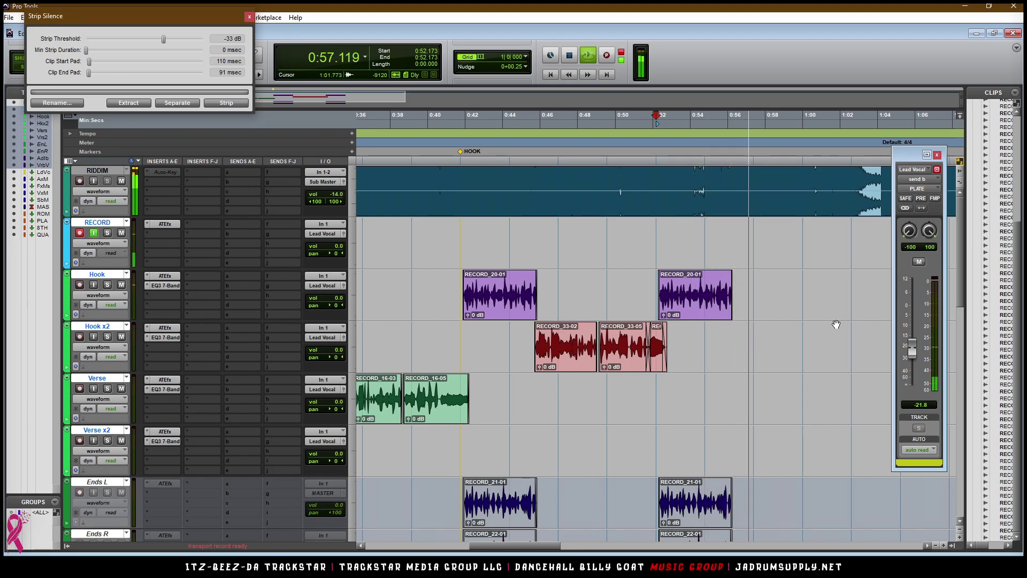
key("space")
key("space")
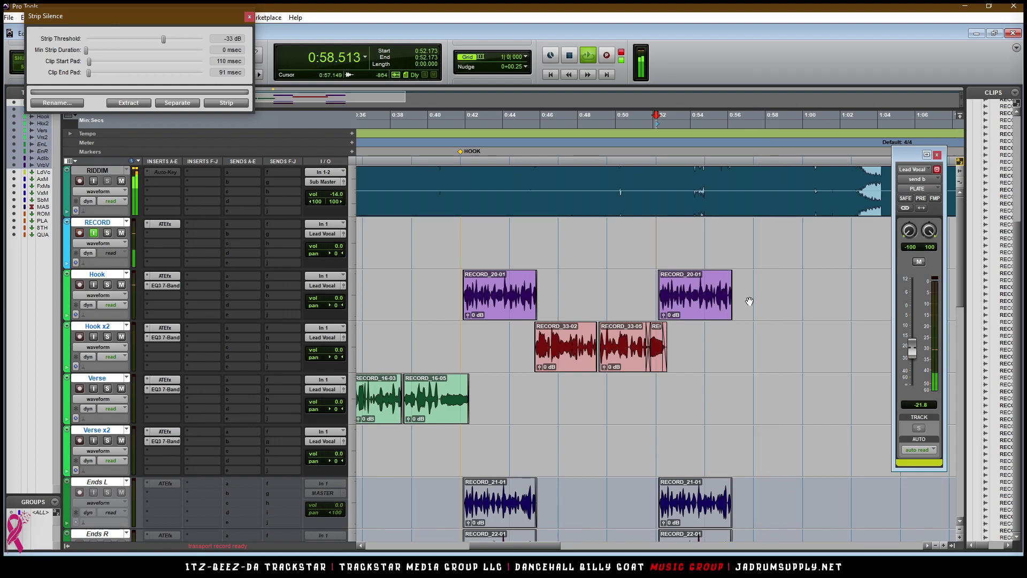
key("space")
- Record the next phrase after the second hook, move the take onto Hook x2 and trim its start to 0:56.292
key("space")
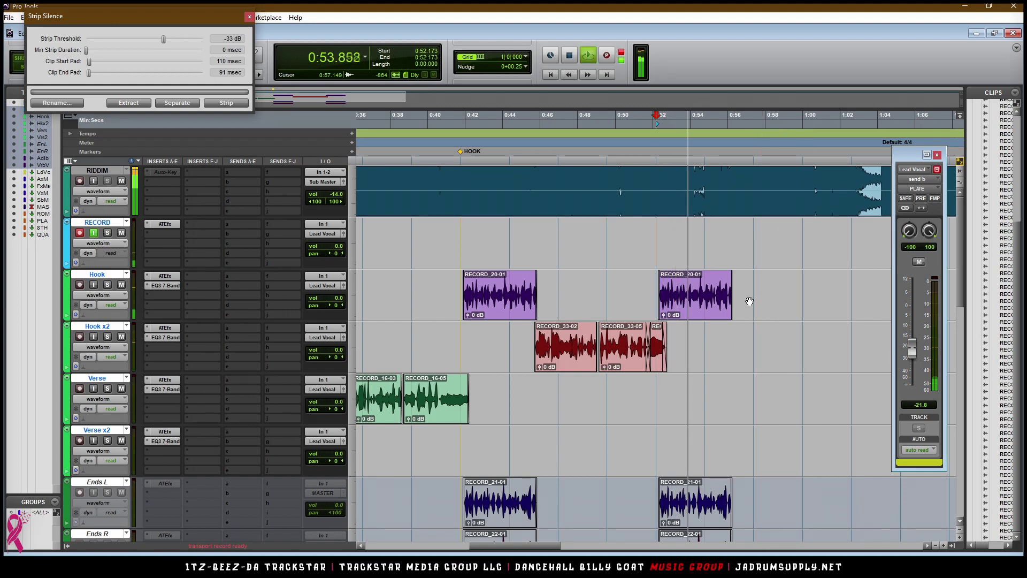
key("ctrl+shift+space")
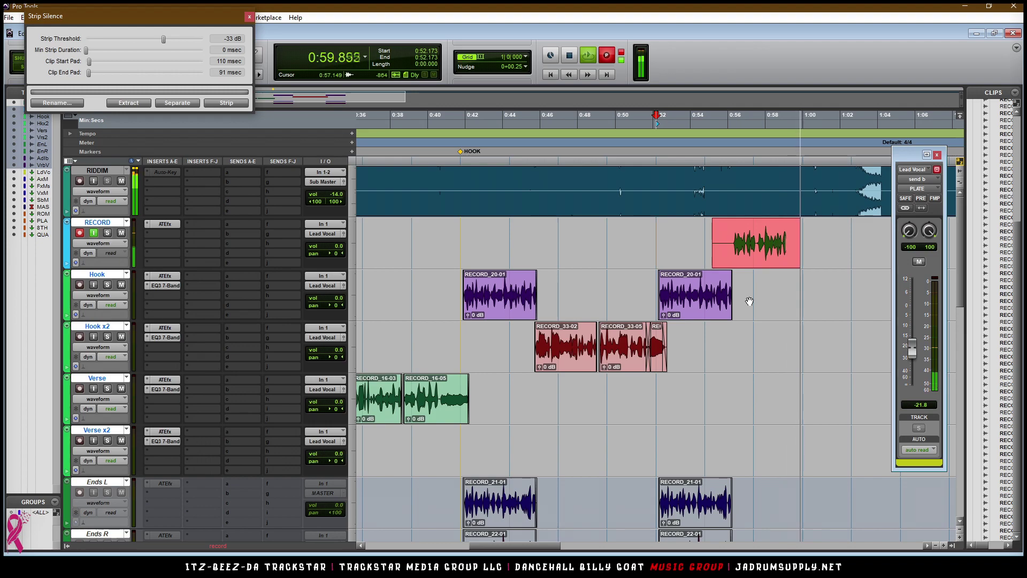
key("space")
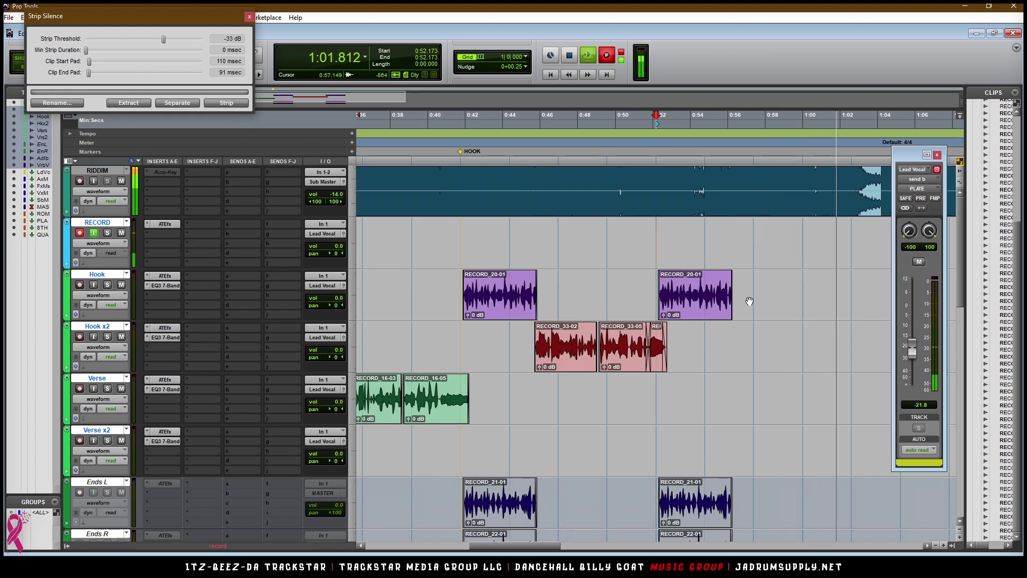
left_click_drag(734, 257, 736, 356)
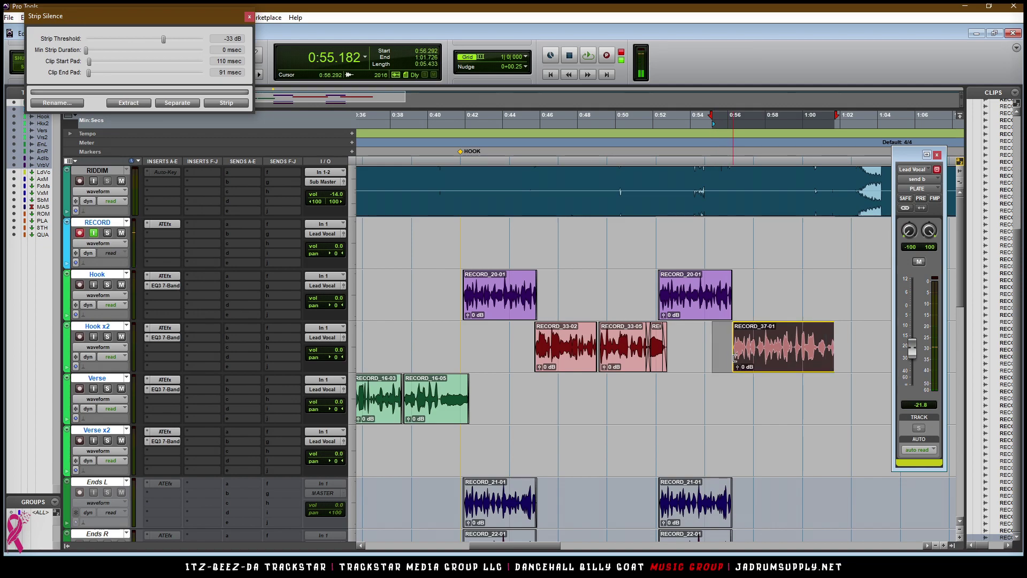
- Strip the silence from the new Hook x2 take, delete its last clips after the second one and play back the rest
double_click(743, 347)
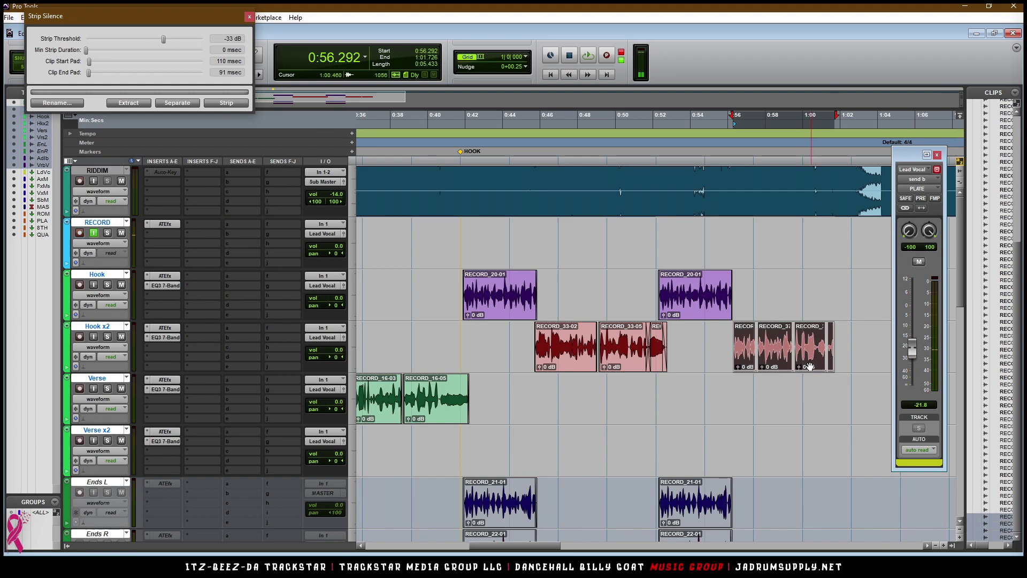
double_click(814, 357)
key("Delete")
left_click(829, 364)
key("Delete")
left_click(705, 241)
key("space")
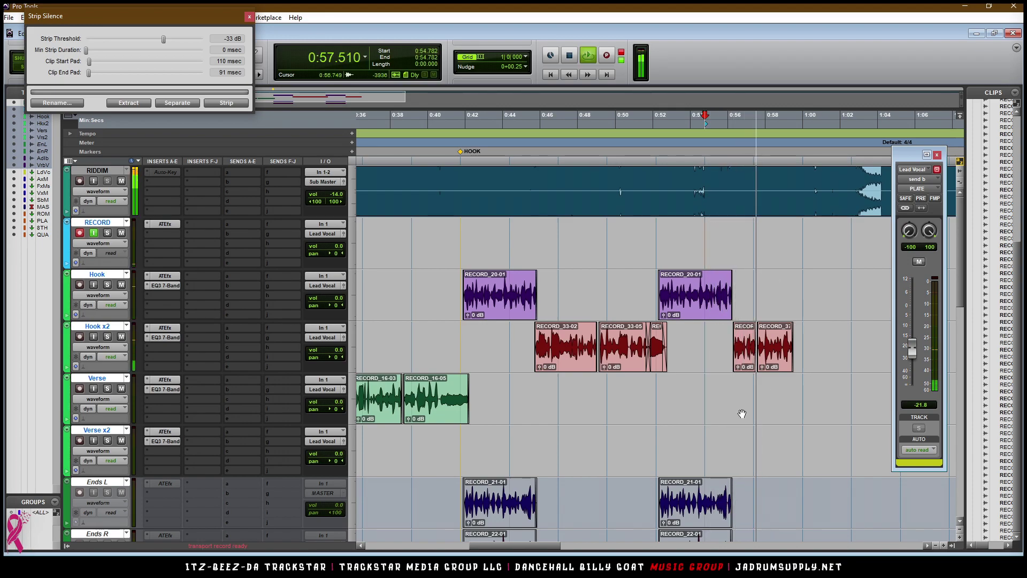
left_click_drag(521, 543, 546, 548)
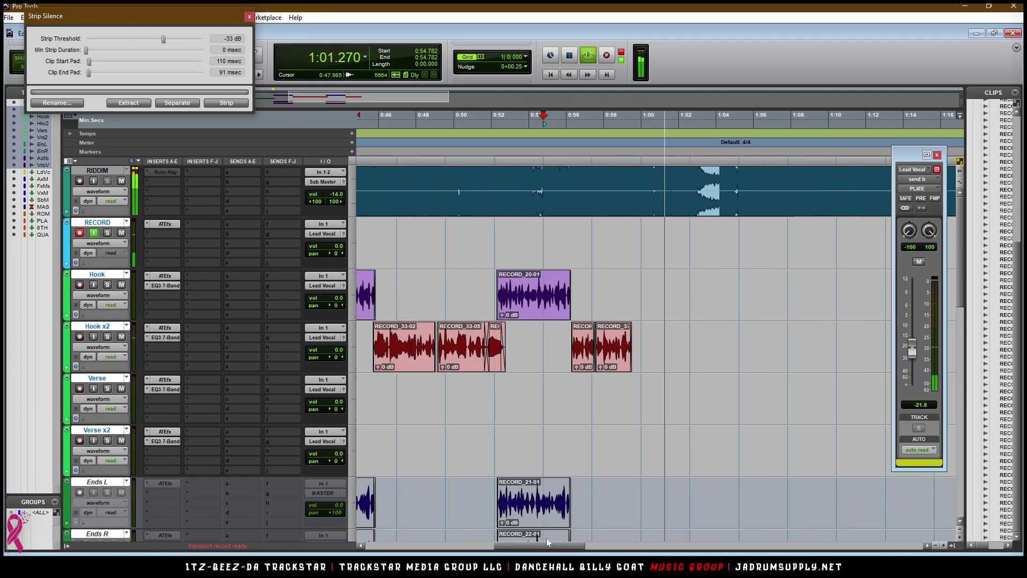
key("space")
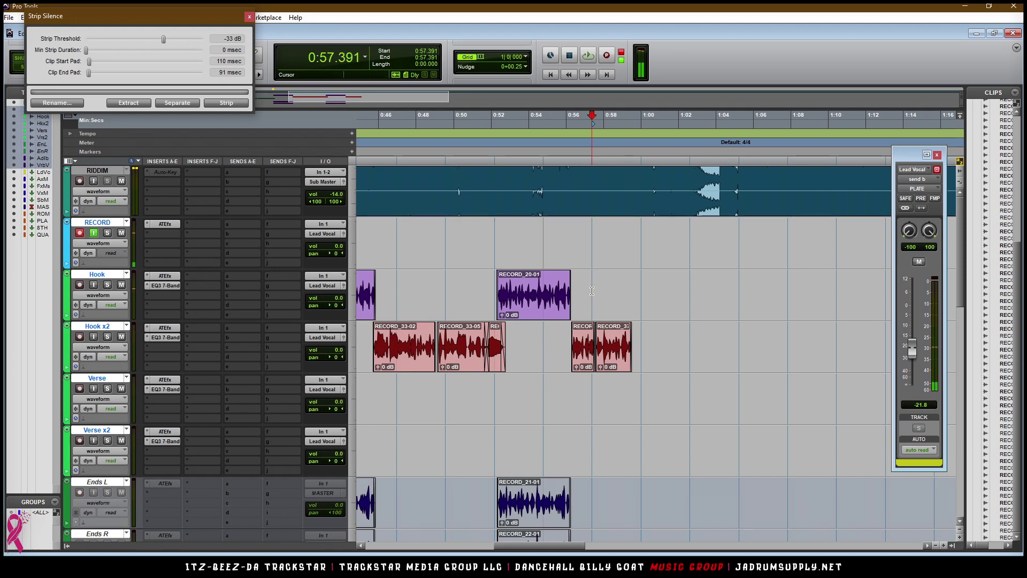
- Play back the section from 0:57.391 repeatedly to rehearse the phrase that follows the last Hook x2 clips
key("space")
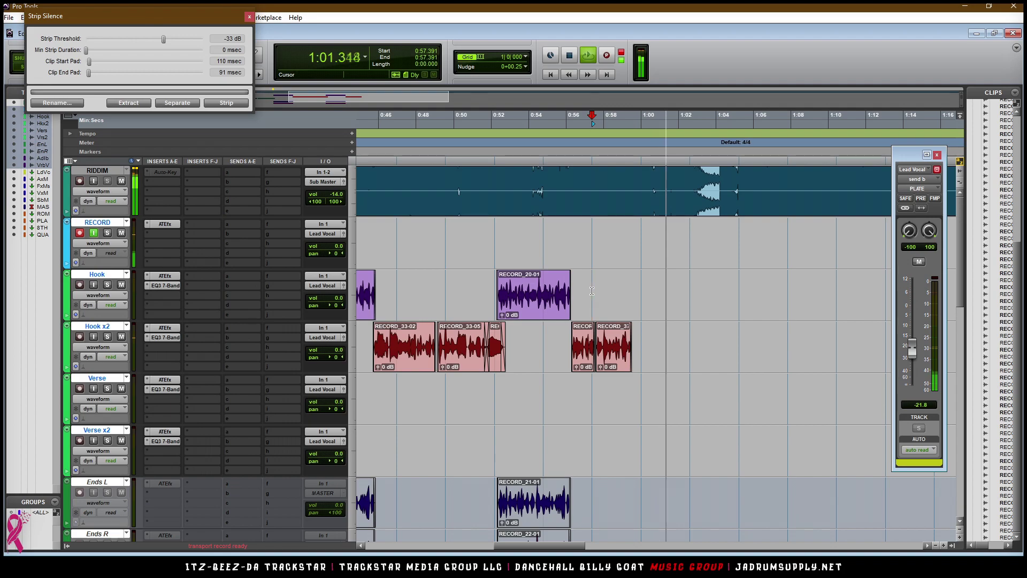
key("space")
key("space")
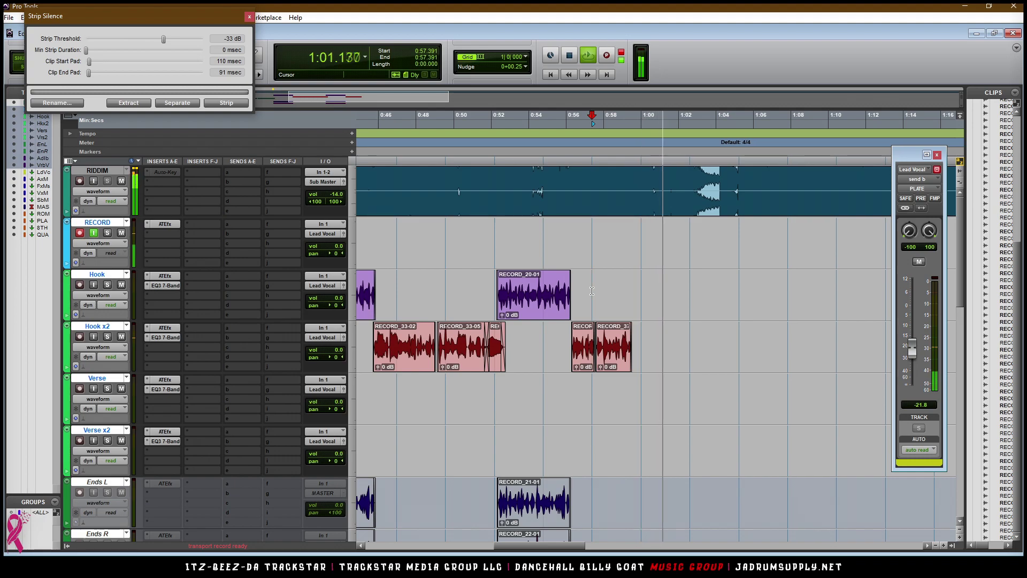
key("space")
key("space")
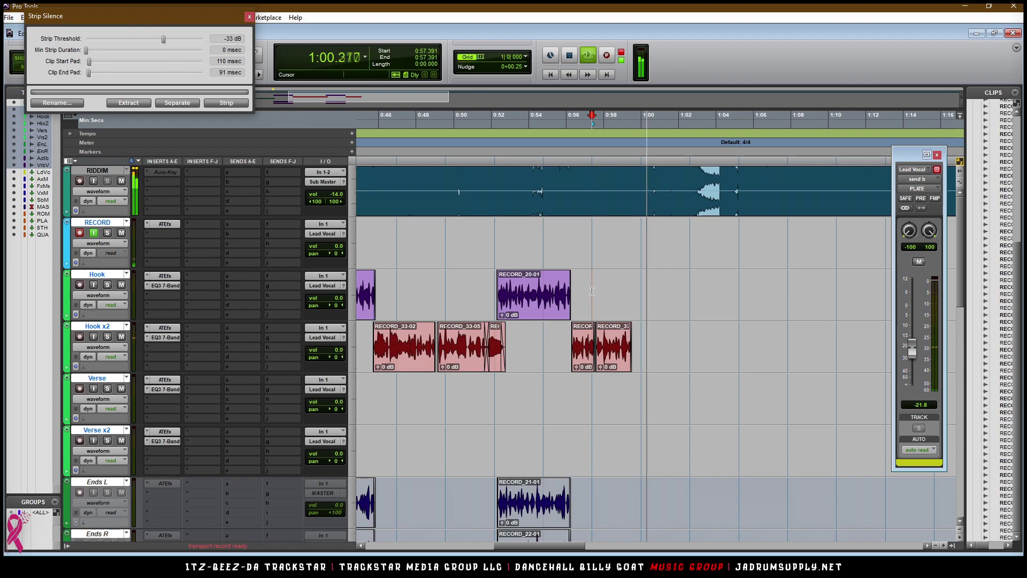
key("space")
key("space")
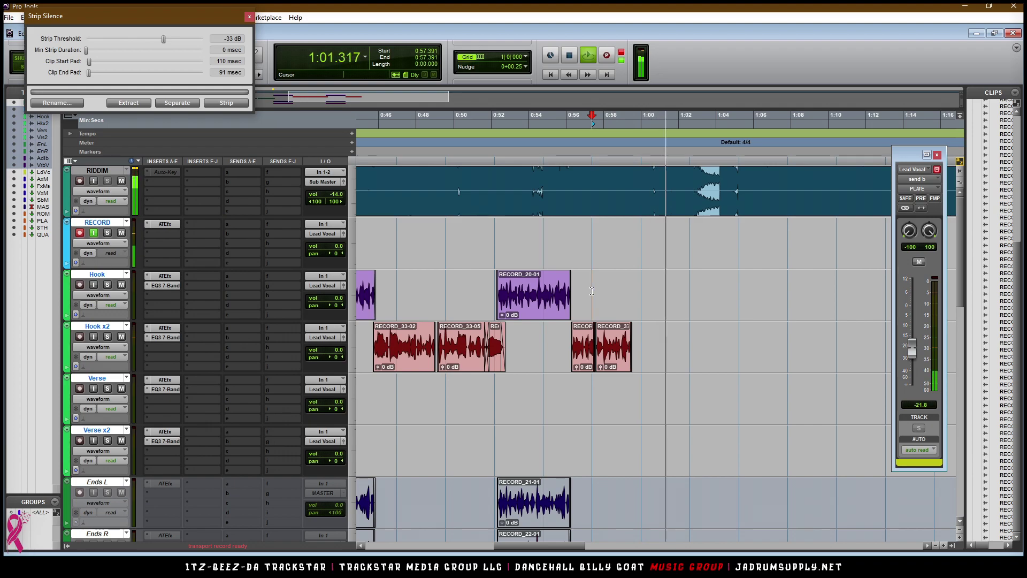
key("space")
key("space")
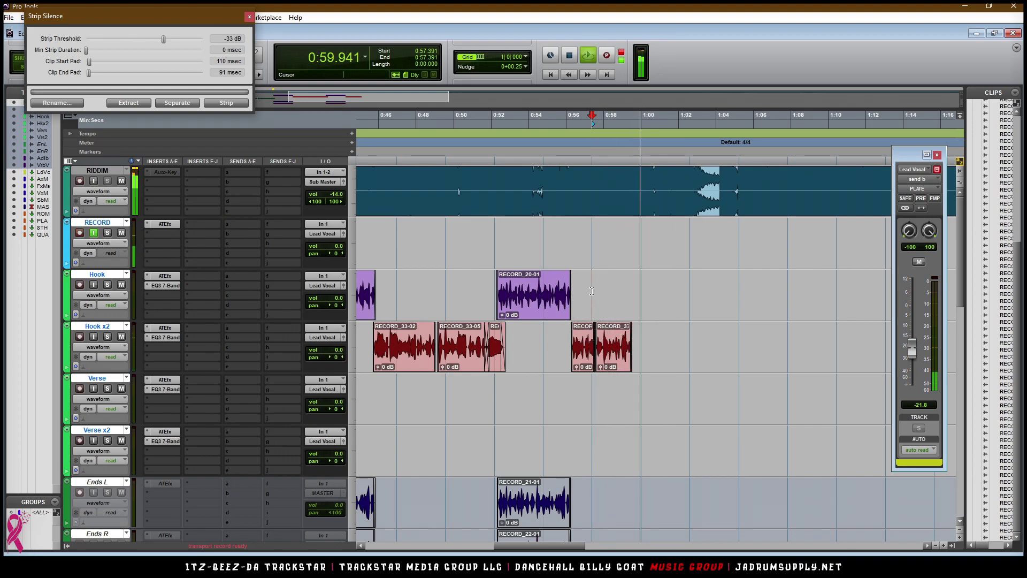
key("space")
key("space")
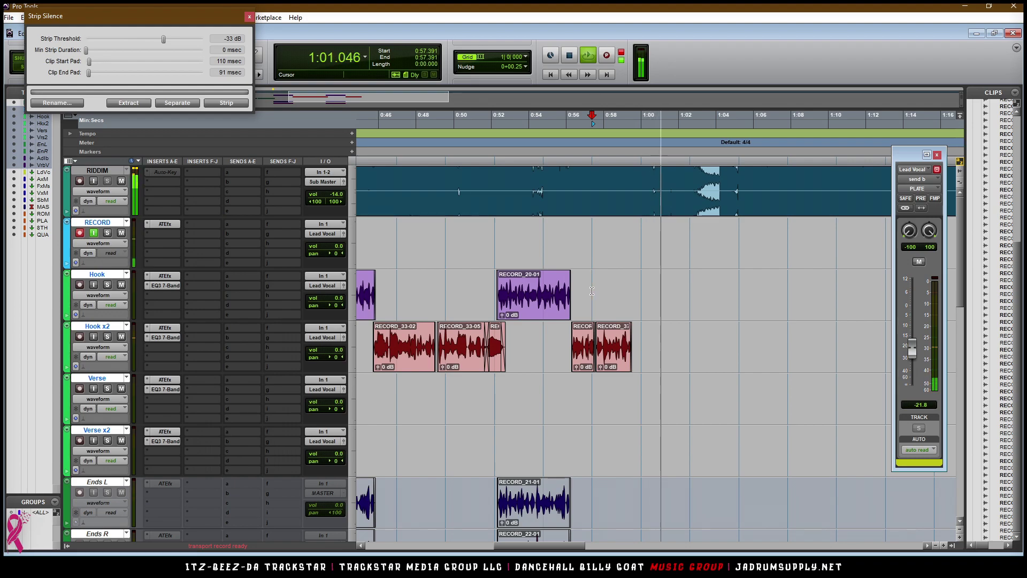
key("space")
key("space")
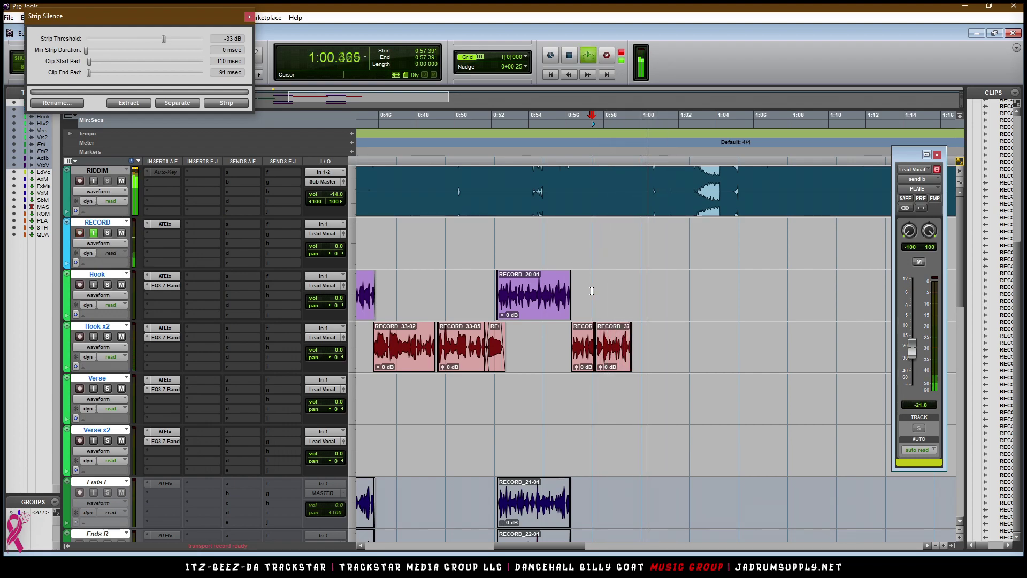
key("space")
key("space")
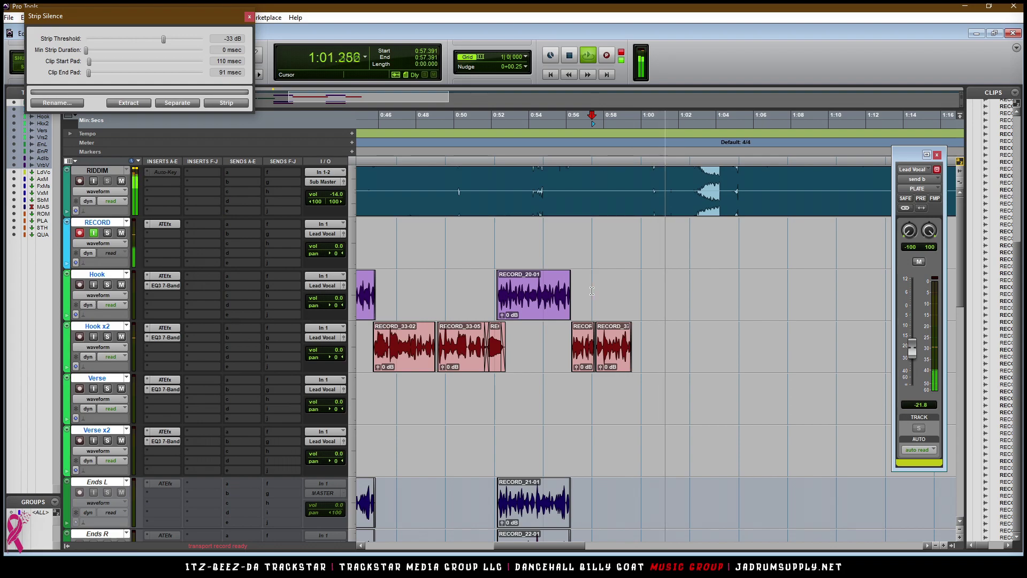
key("space")
key("space")
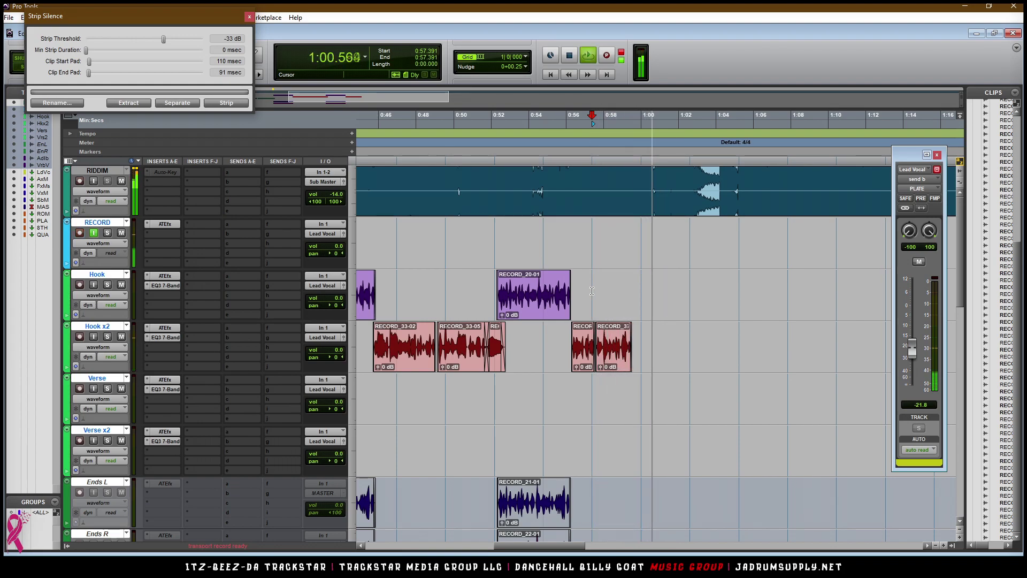
key("space")
key("space")
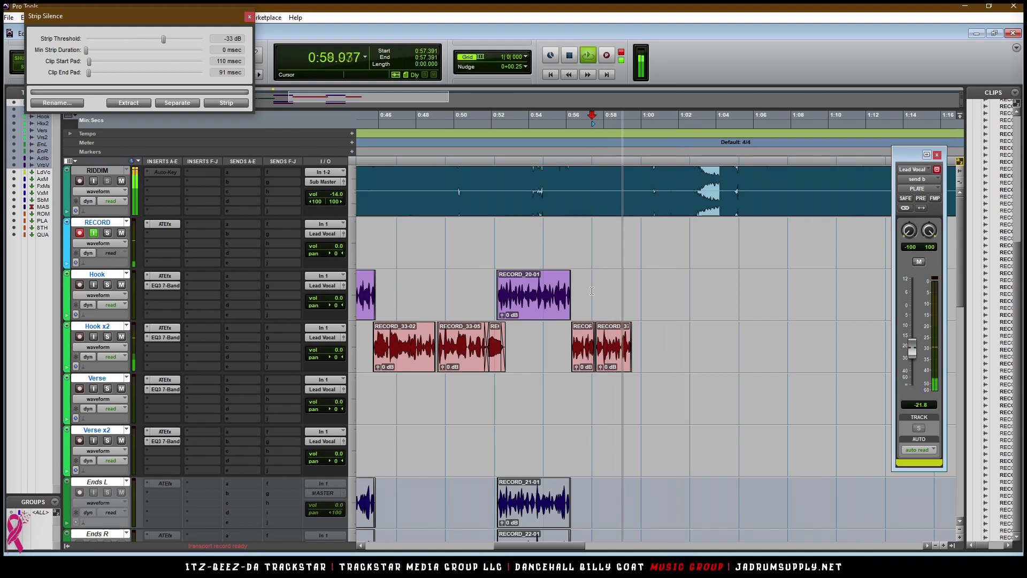
left_click(592, 290)
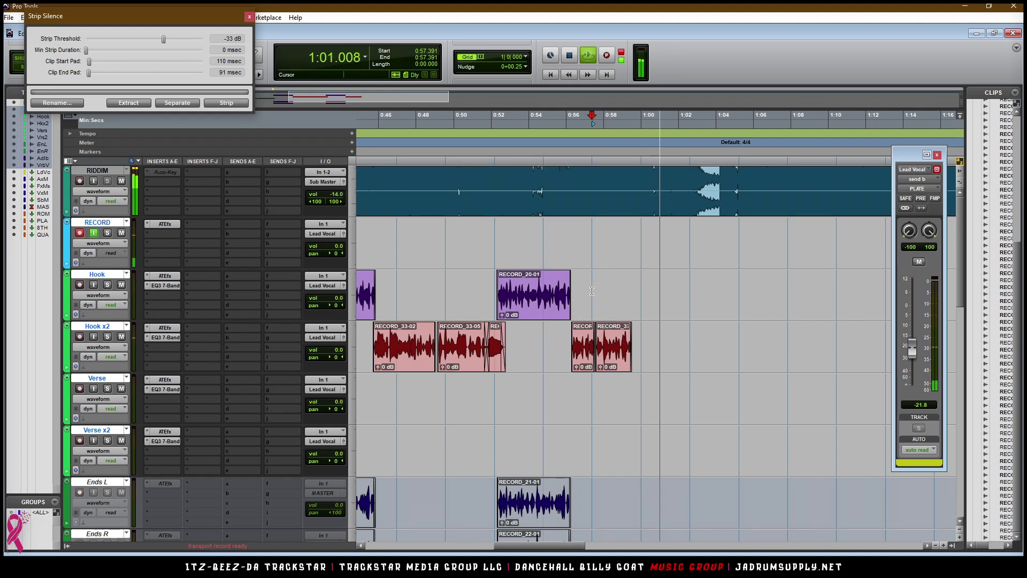
- Record the closing hook phrase from 0:58.980 on the RECORD track and move the cleaned take onto the Hook track
key("space")
key("space")
key("ctrl+space")
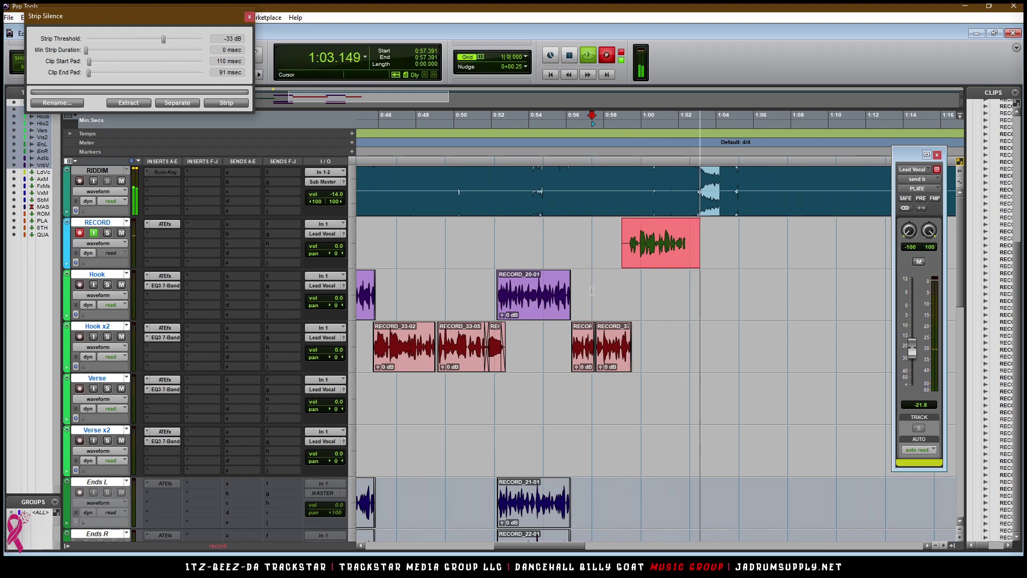
key("space")
left_click(662, 260)
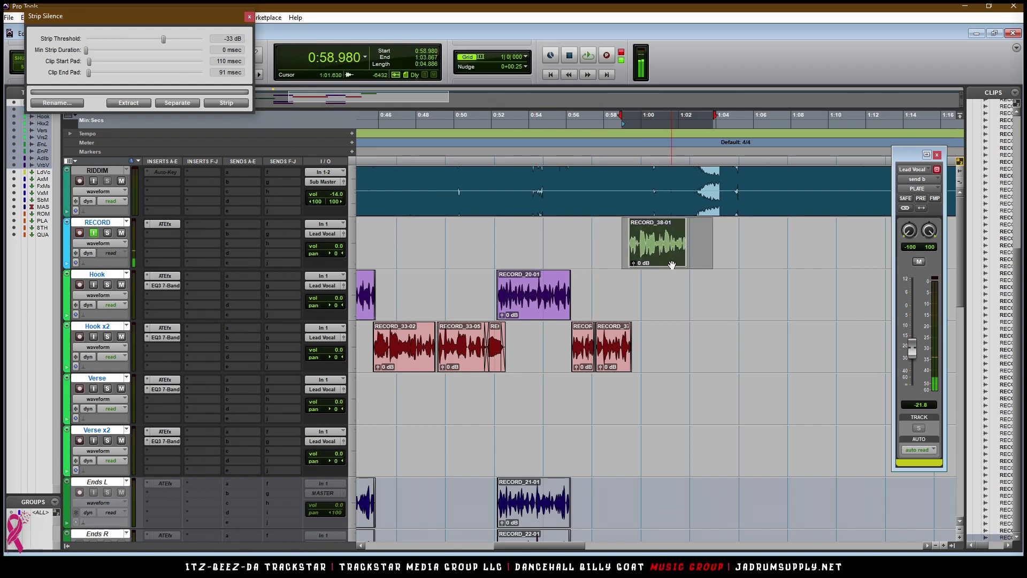
left_click_drag(667, 316, 663, 318)
key("r")
scroll(600, 384, "down", 4)
scroll(600, 383, "up", 4)
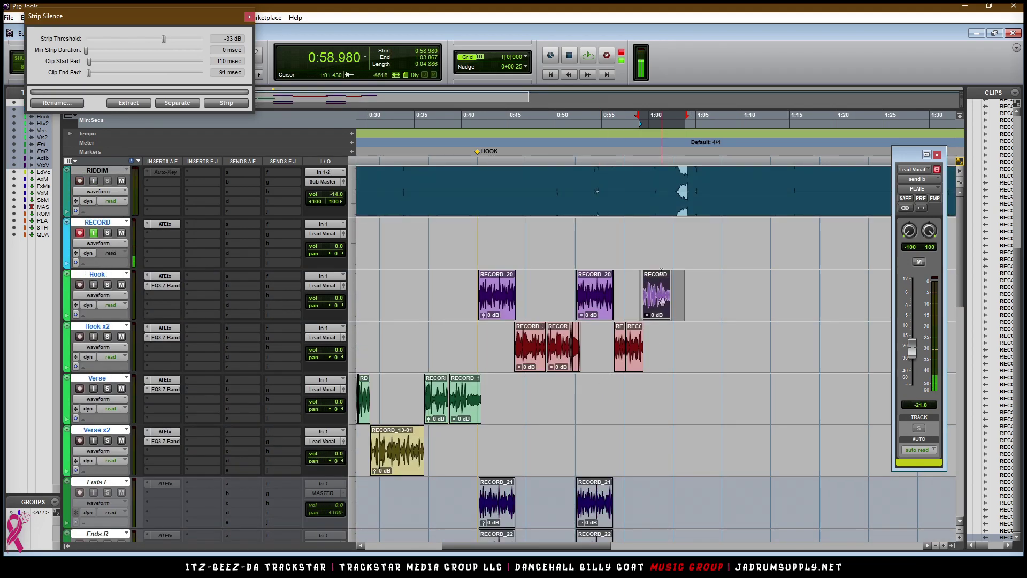
- Add a marker named VERSE at 1:02.608, right after the last Hook clip
left_click(670, 160)
key("KP_Enter")
type("VEr")
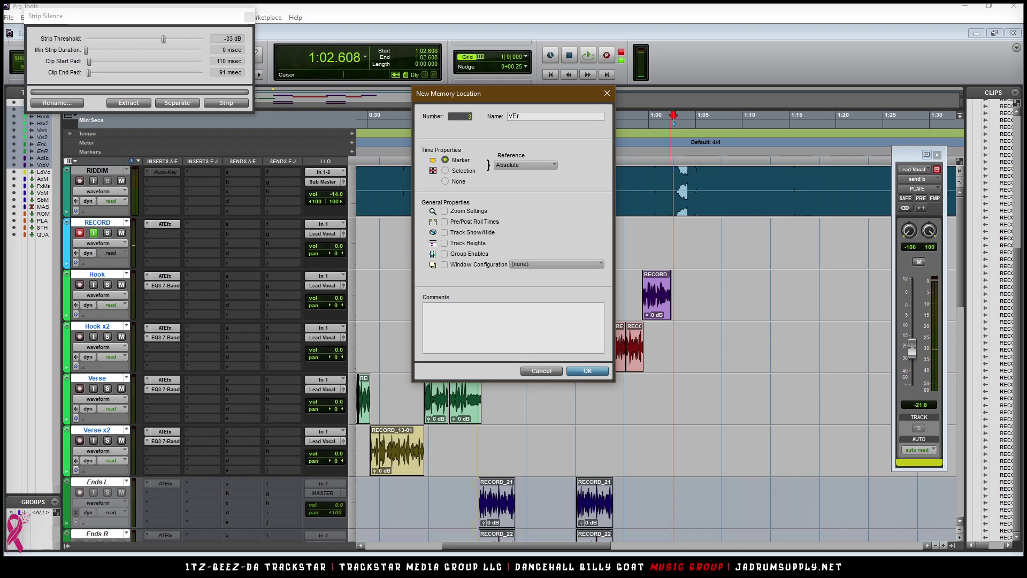
key("Escape")
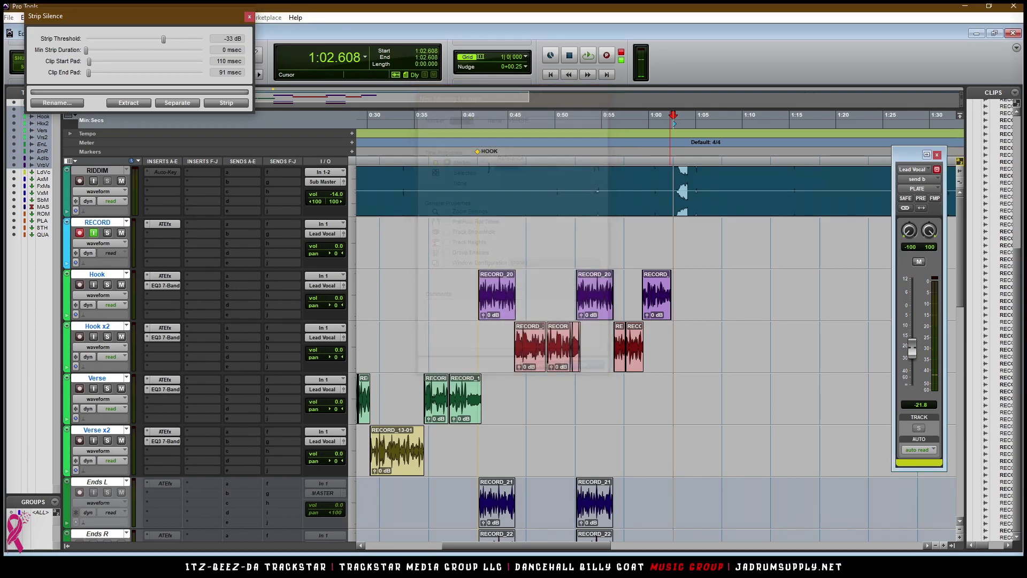
- Play back the end of the hook from 1:00.000 into the verse
left_click(654, 186)
key("space")
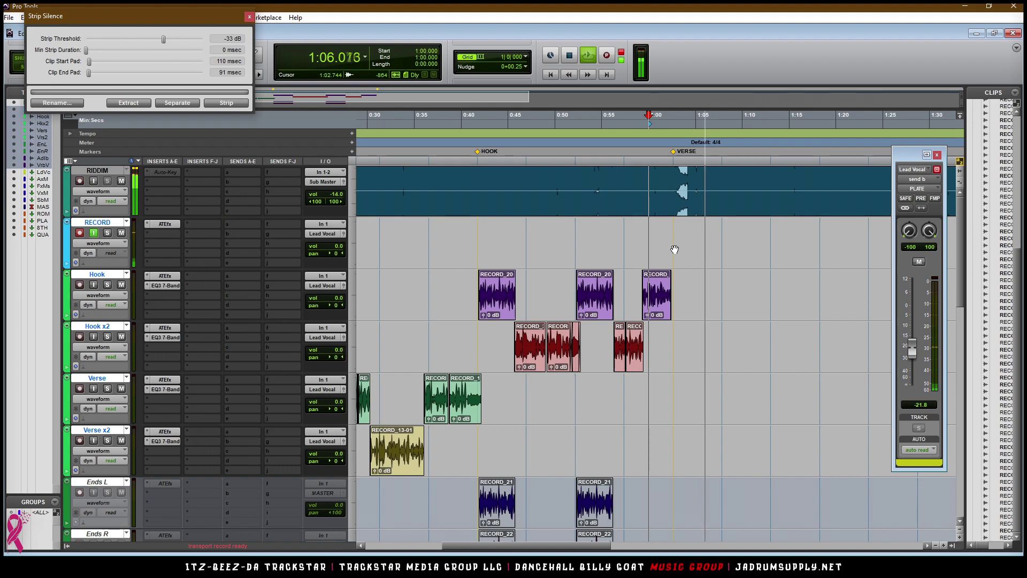
key("space")
key("ctrl+space")
key("space")
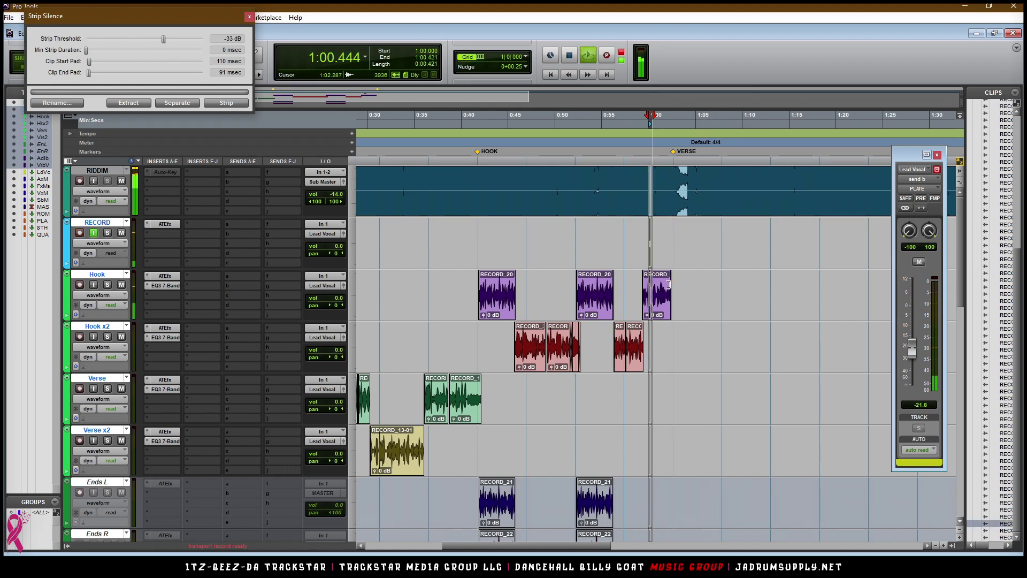
key("ctrl+z")
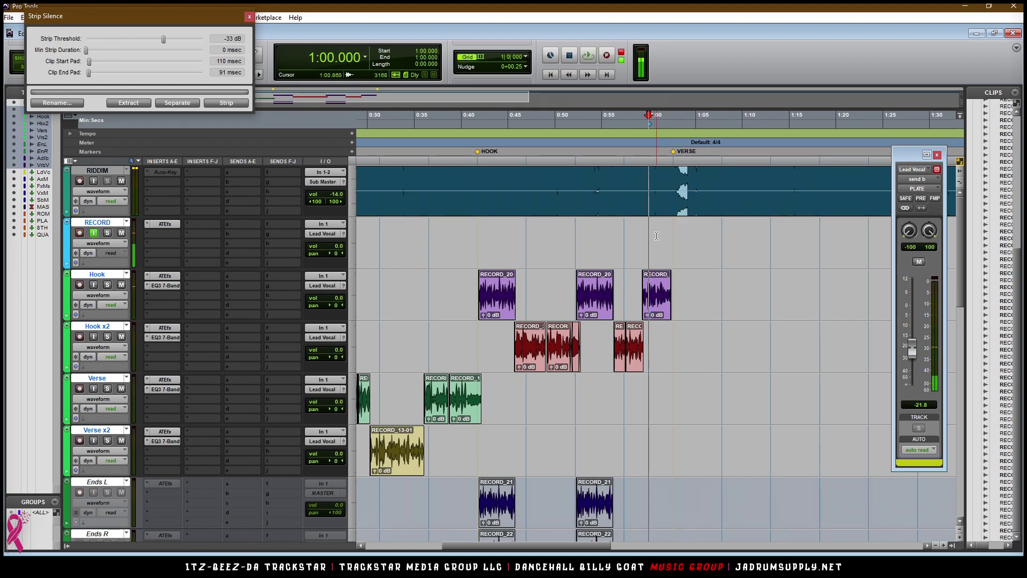
- Play in from 1:00.000 and record a first take of the opening verse phrase from the VERSE marker
key("space")
key("ctrl+]")
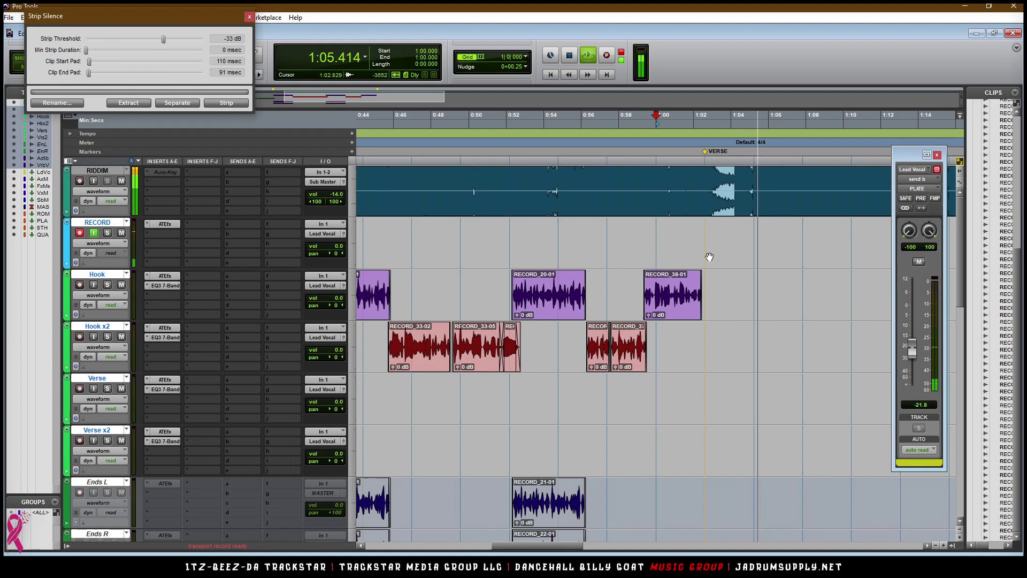
key("space")
key("space")
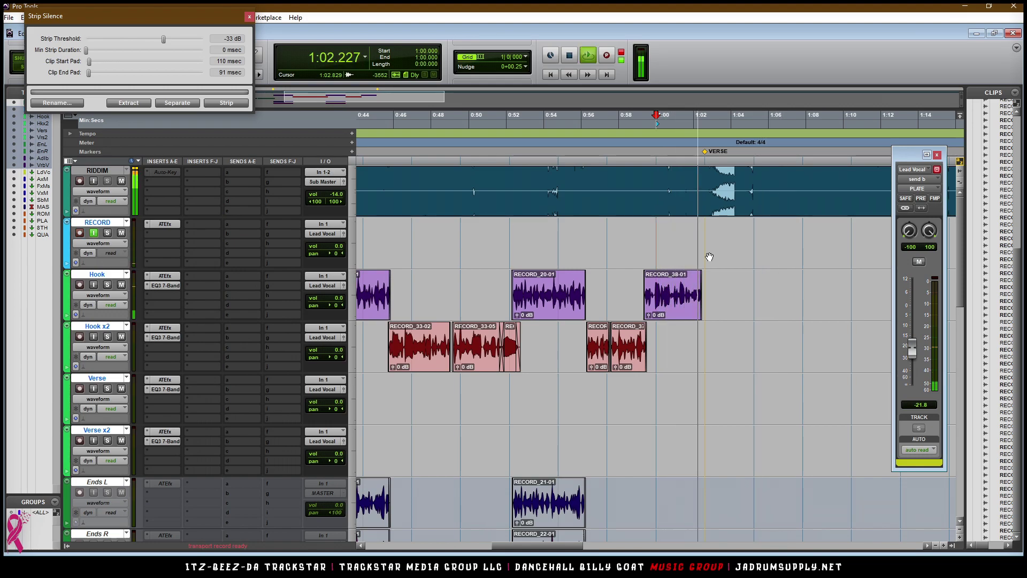
key("ctrl+space")
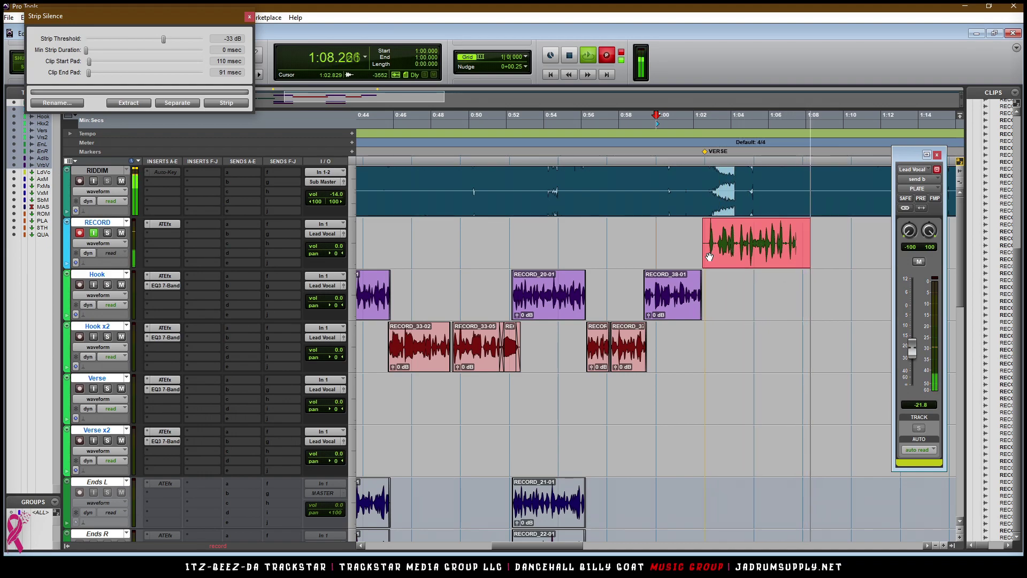
key("space")
- Record three more attempts at the opening verse phrase over the first take, playing in from 1:00.000
key("space")
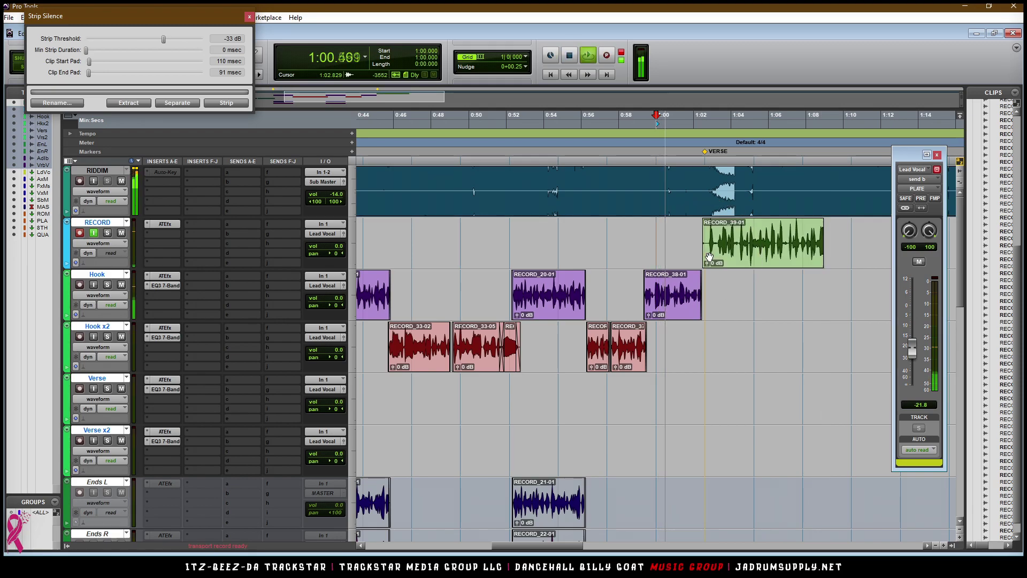
key("ctrl+space")
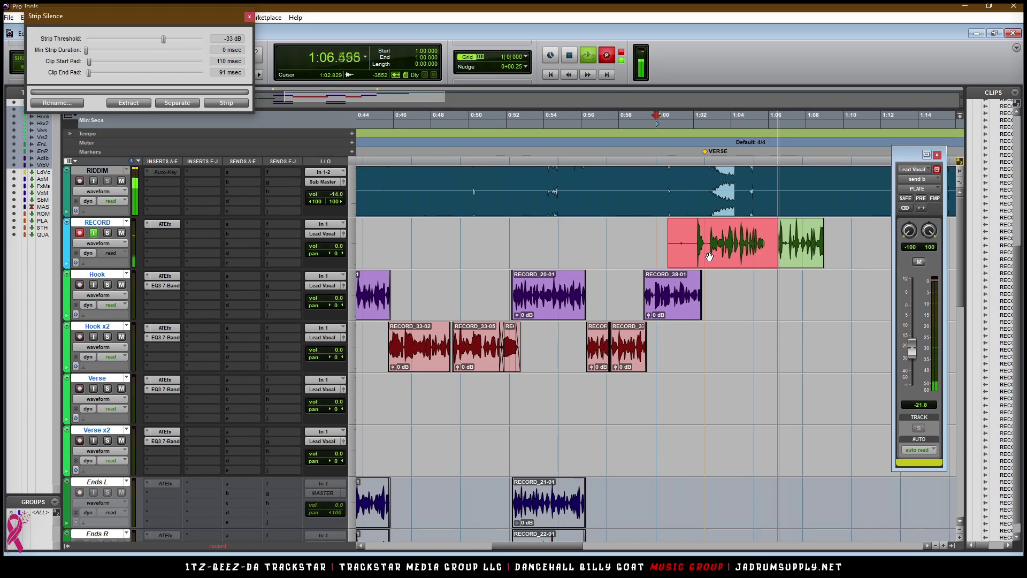
key("space")
key("space")
key("ctrl+space")
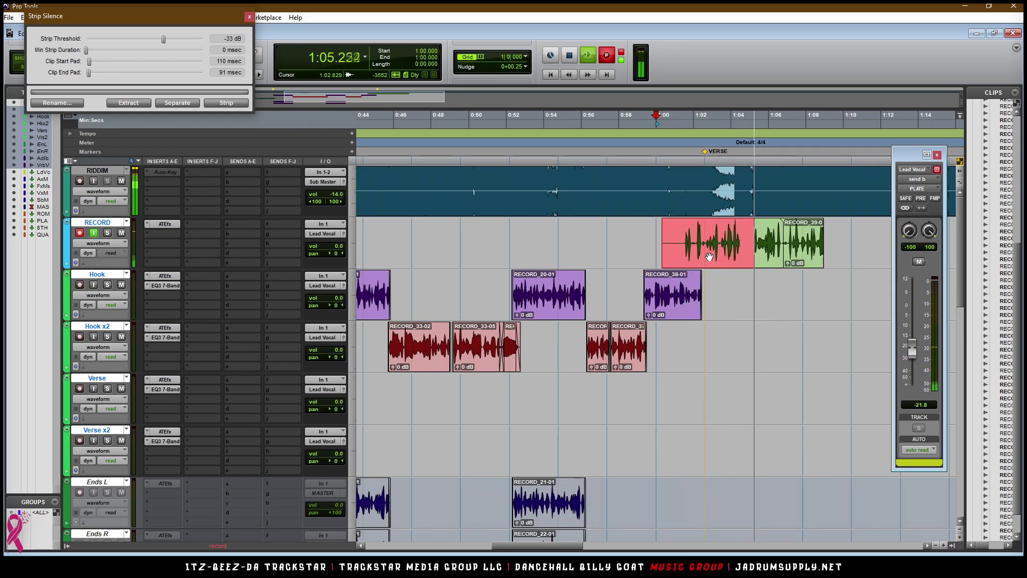
key("space")
left_click(709, 257)
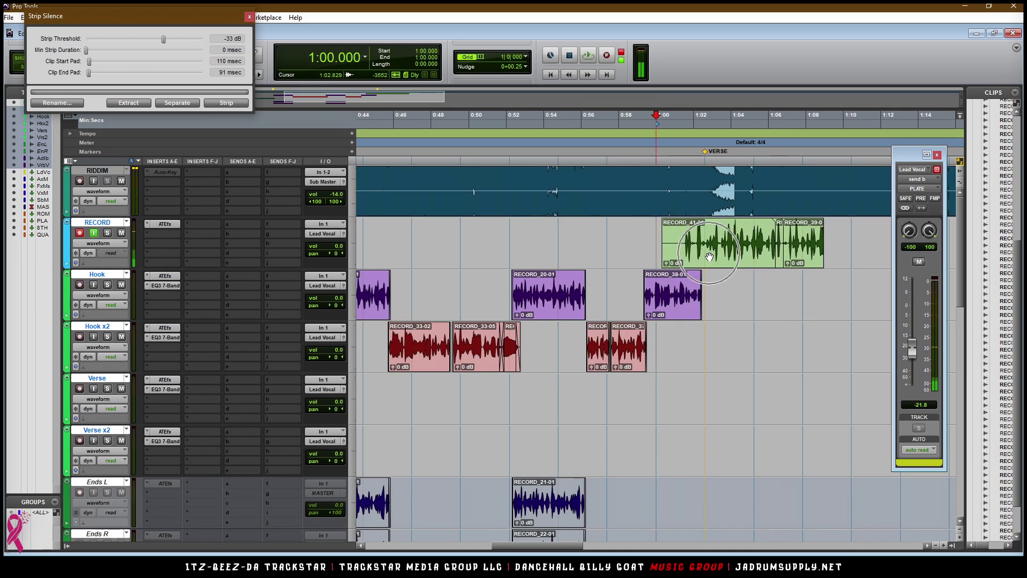
key("ctrl+space")
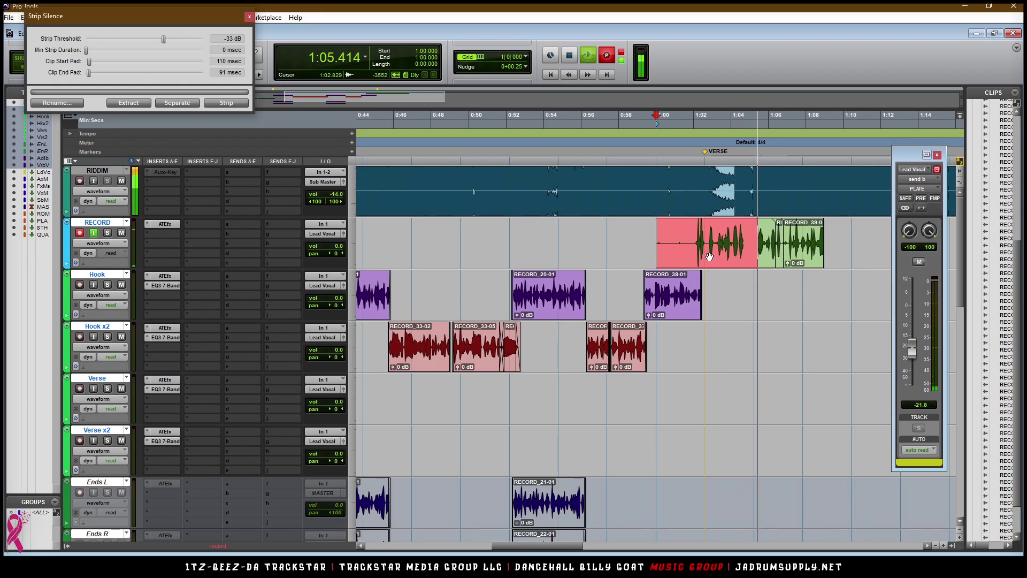
key("space")
- Record the full opening verse phrase from 1:00.000 over the earlier takes and move the new take onto the Verse track
key("ctrl+space")
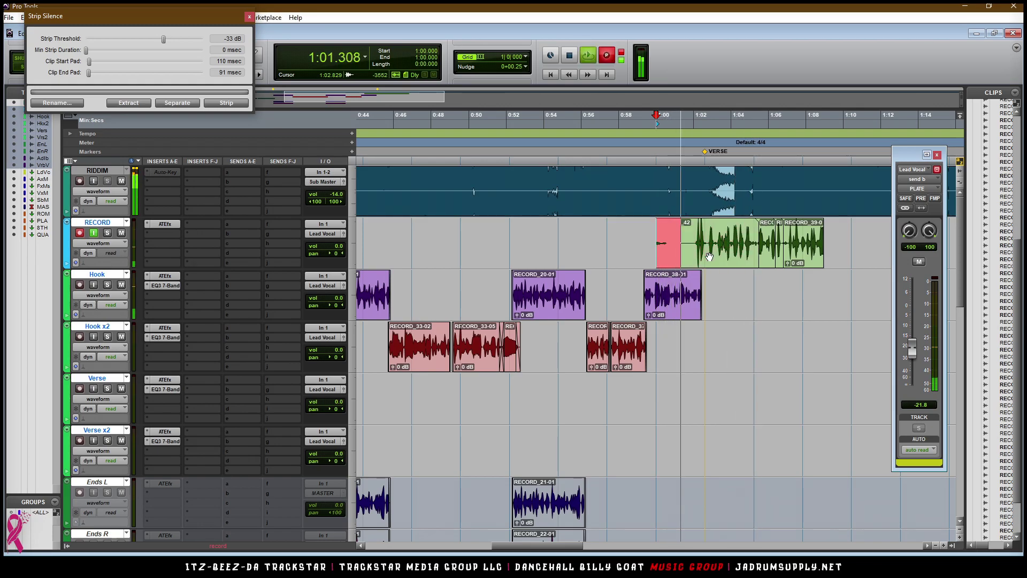
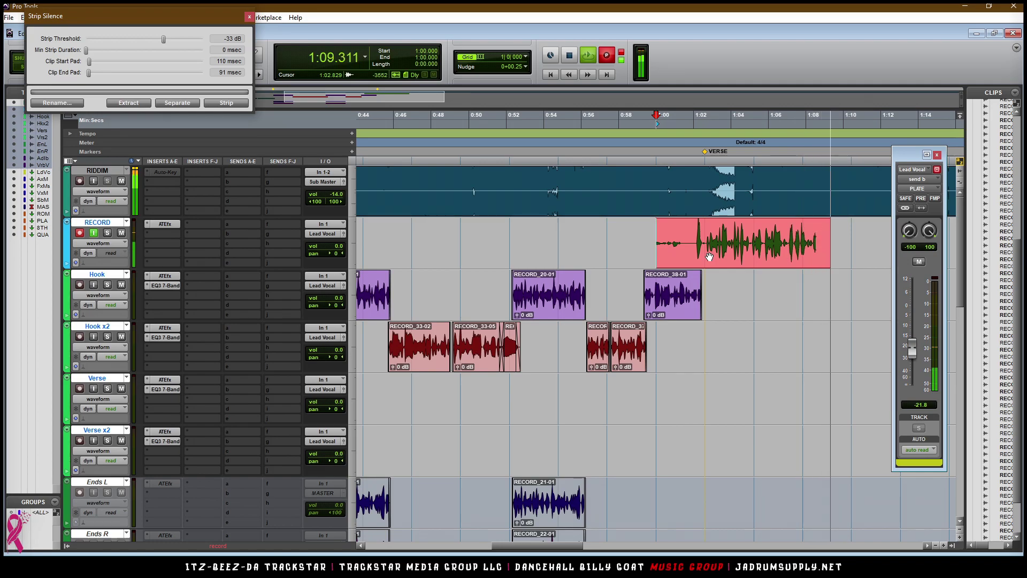
key("space")
key("space")
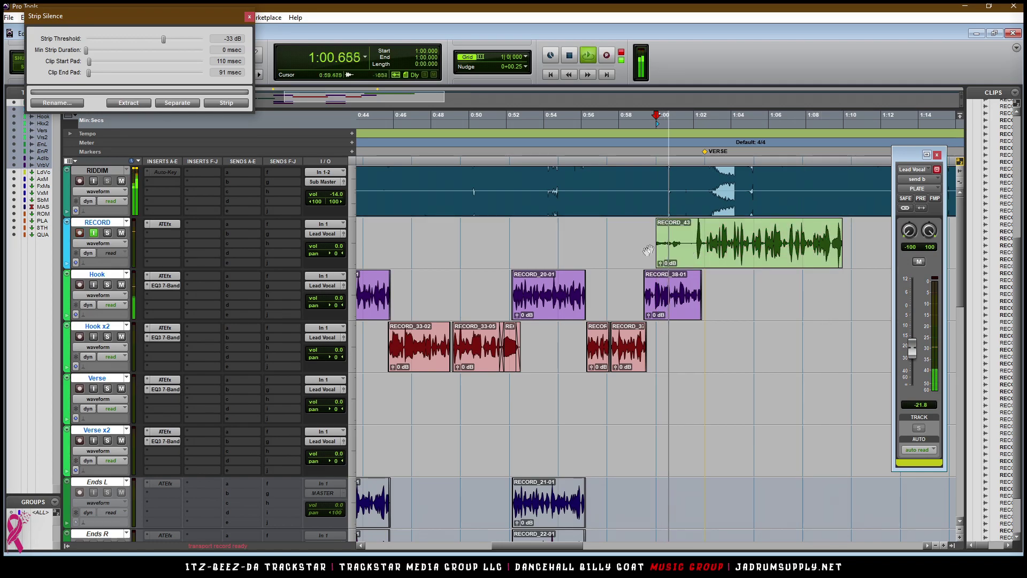
left_click_drag(682, 256, 695, 401)
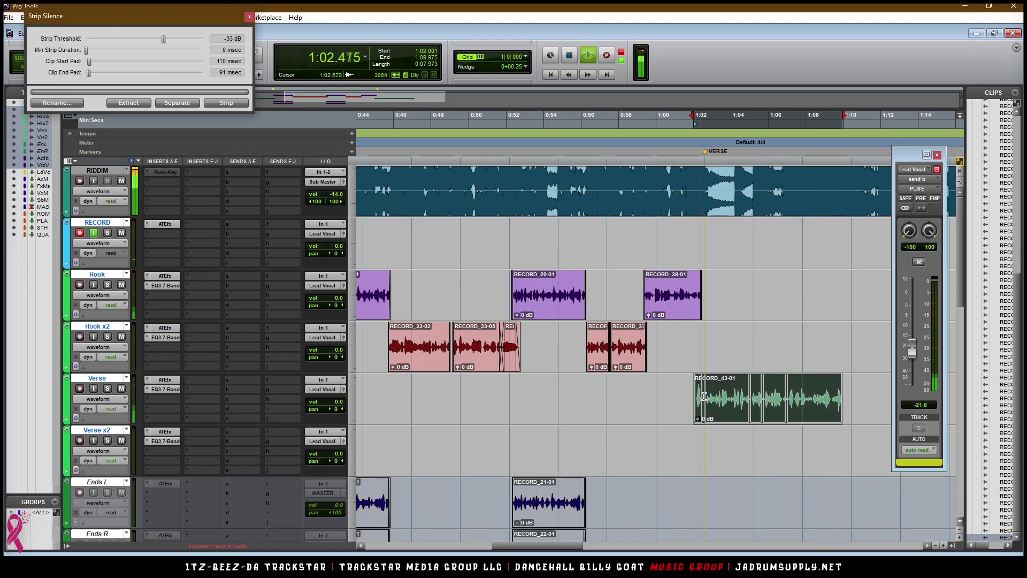
- Trim the start of the new Verse take to 1:02.601 at the VERSE marker and strip its silence
left_click_drag(704, 396, 706, 404)
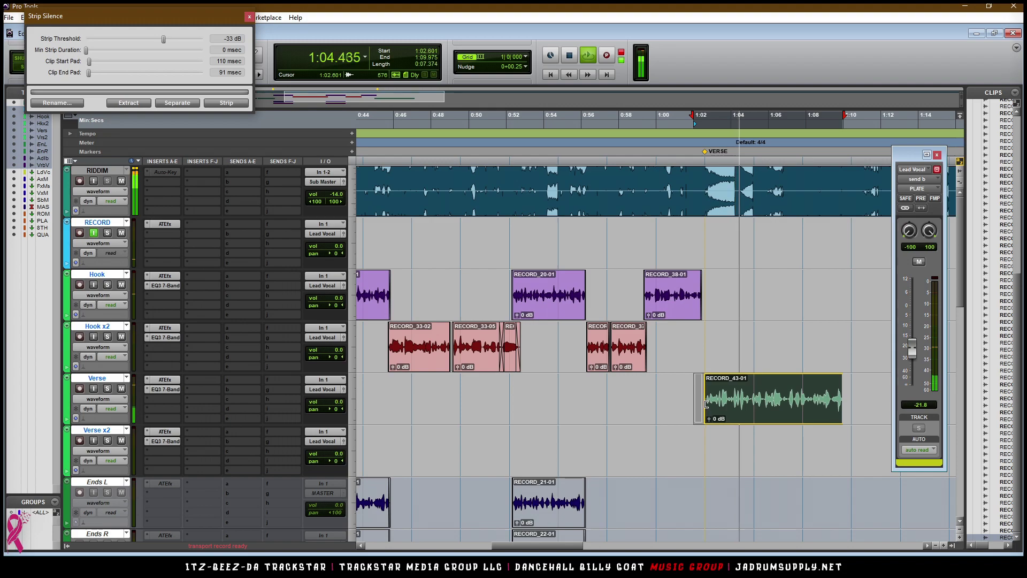
left_click(224, 104)
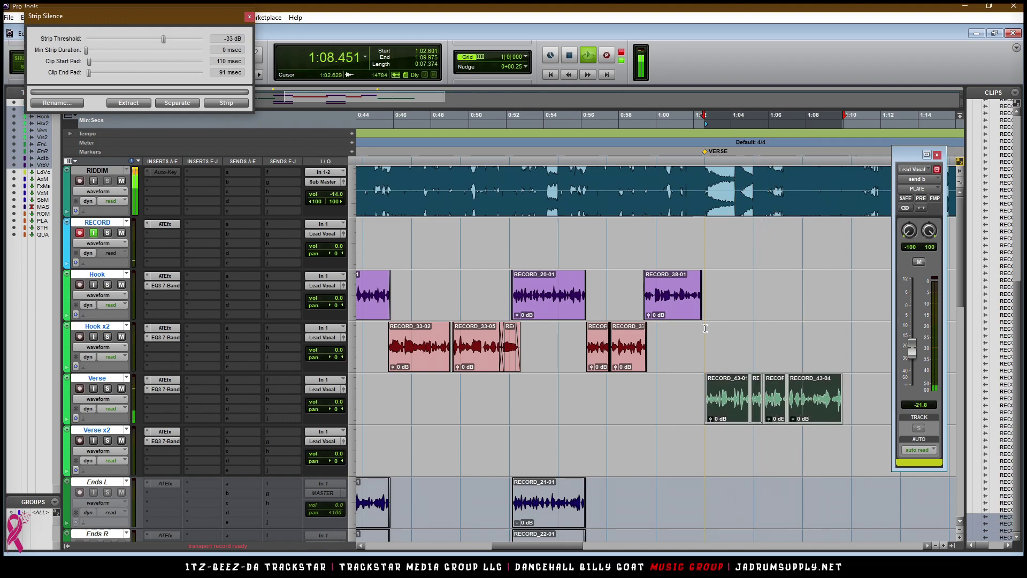
key("space")
- Play back the stripped Verse clips from 1:02.608 to check the phrase
left_click(706, 429)
key("space")
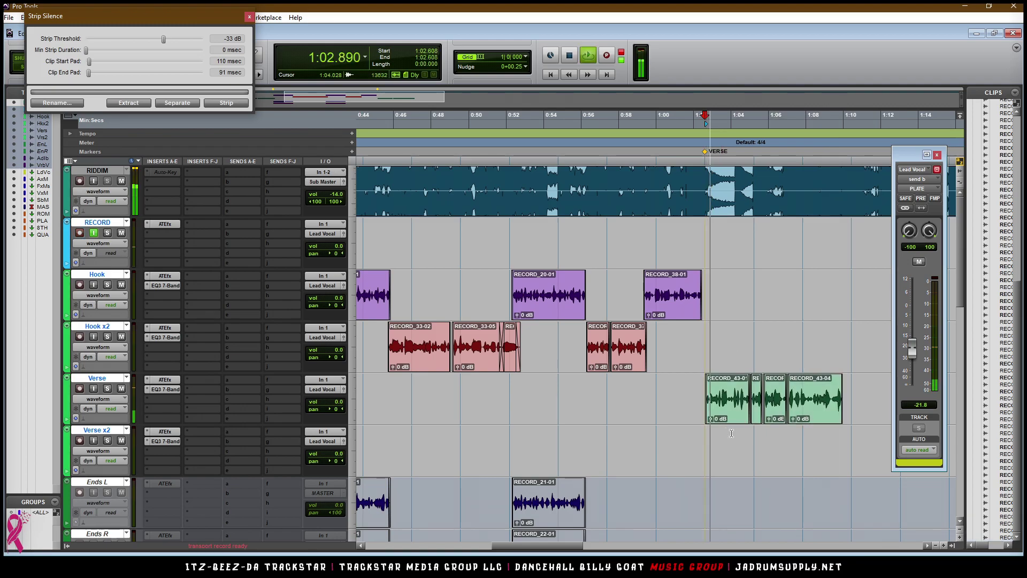
key("t")
key("t")
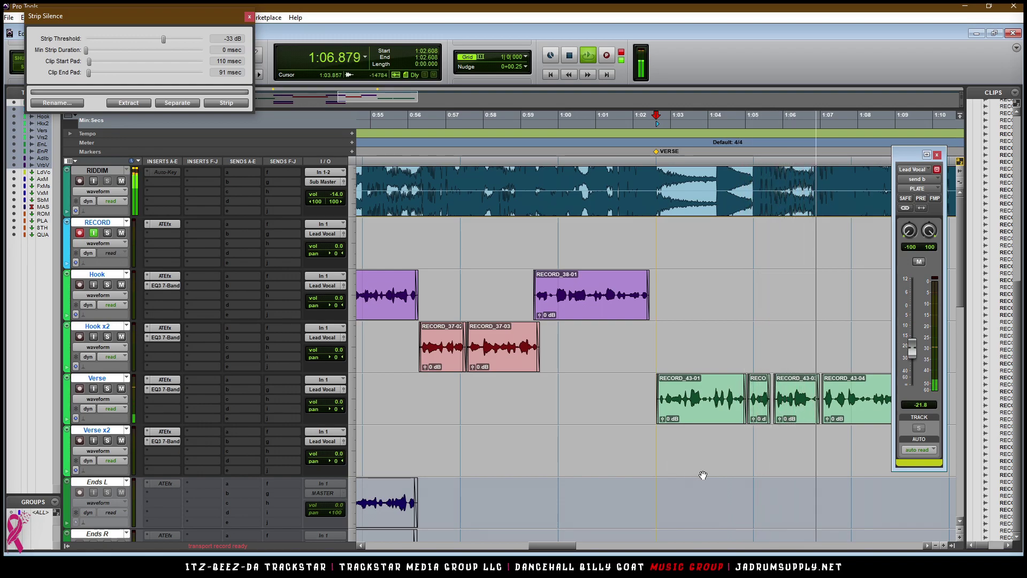
- Record a new take of the verse's last line on the RECORD track, playing in from 1:05.217
left_click_drag(558, 546, 567, 546)
left_click(637, 330)
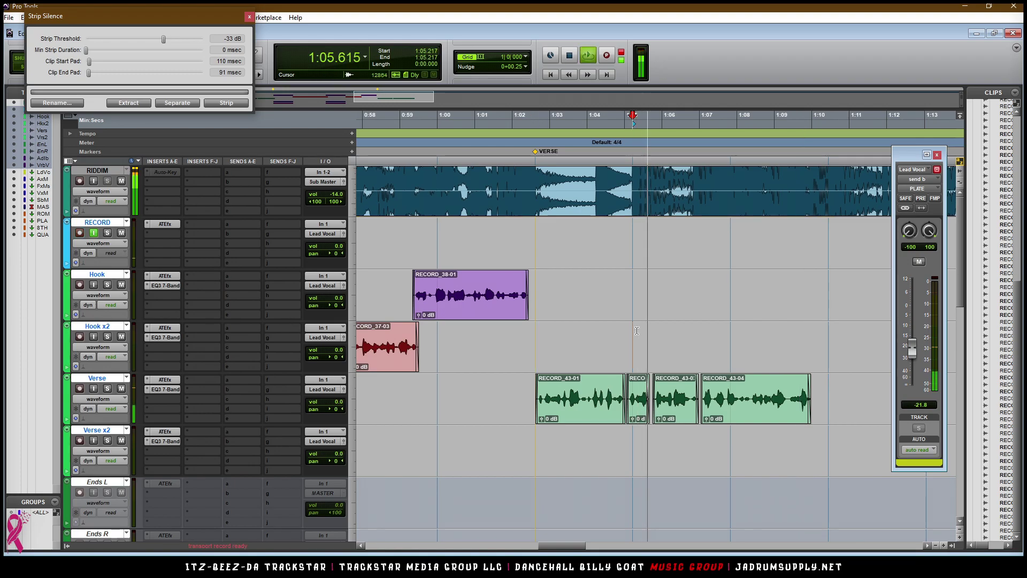
key("ctrl+space")
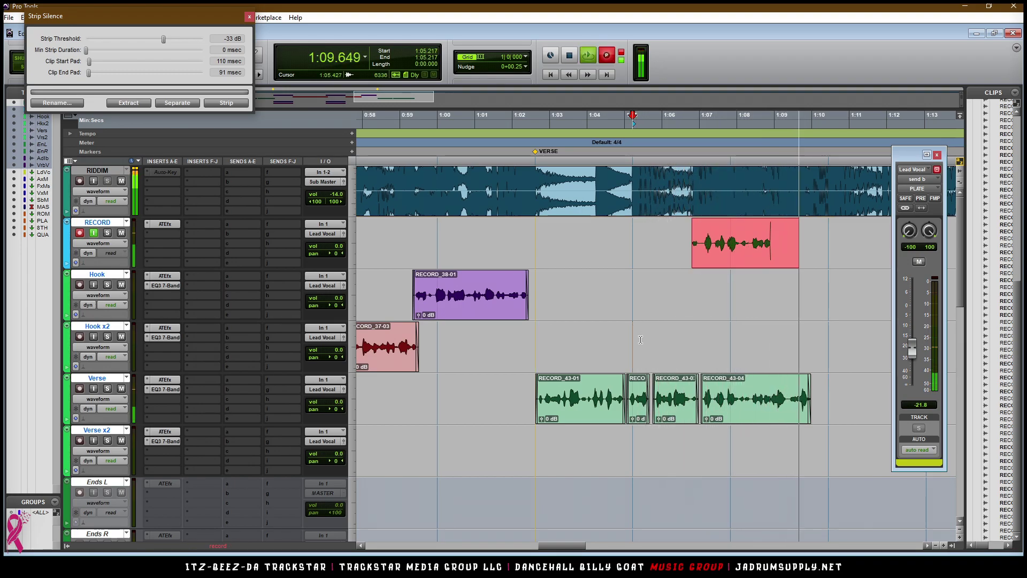
key("space")
key("space")
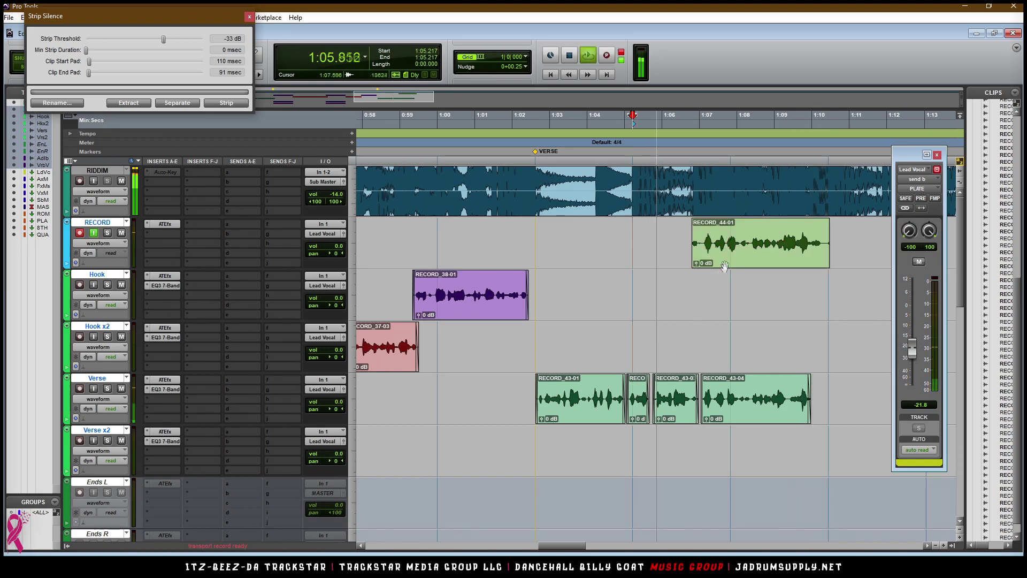
- Move the new take onto the Verse track from 1:07.011 in place of its last clip and strip its silence
left_click_drag(747, 263, 747, 367)
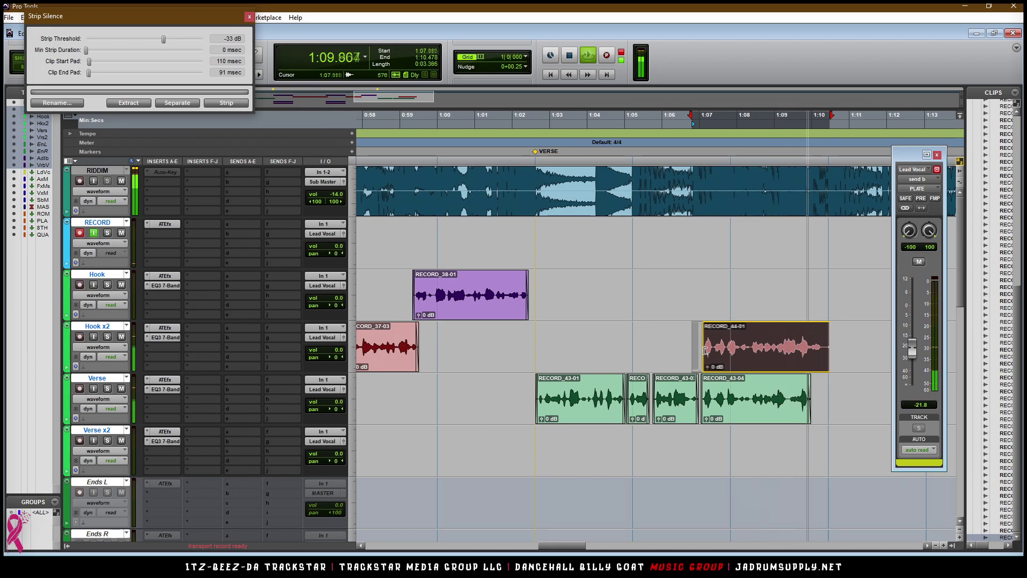
left_click_drag(745, 348, 744, 397)
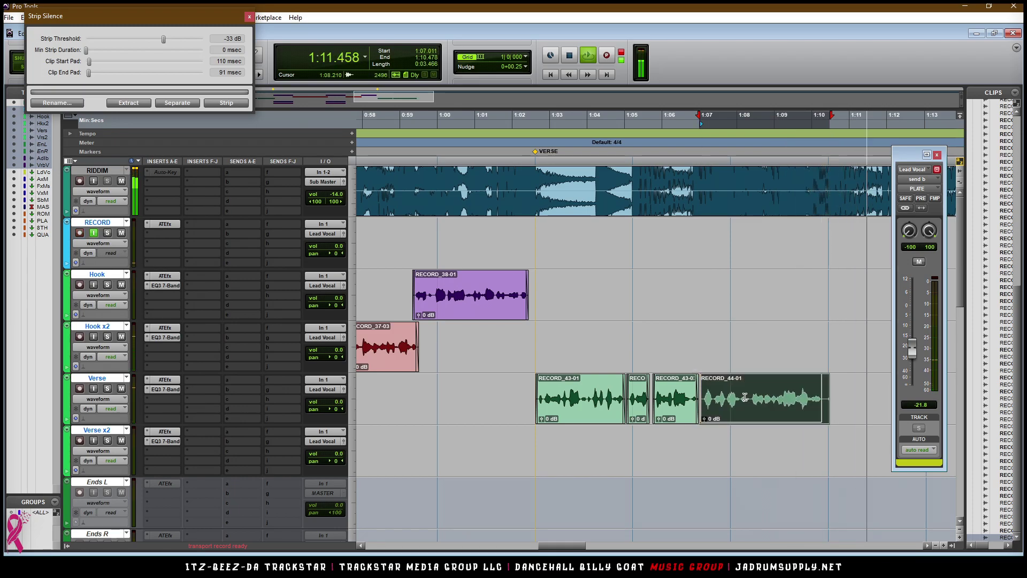
left_click(226, 103)
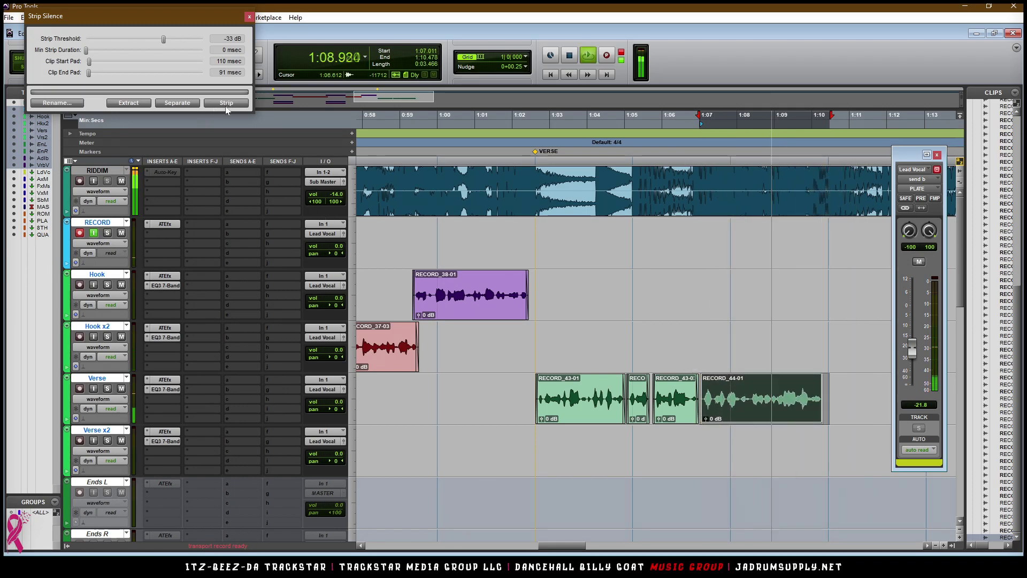
key("space")
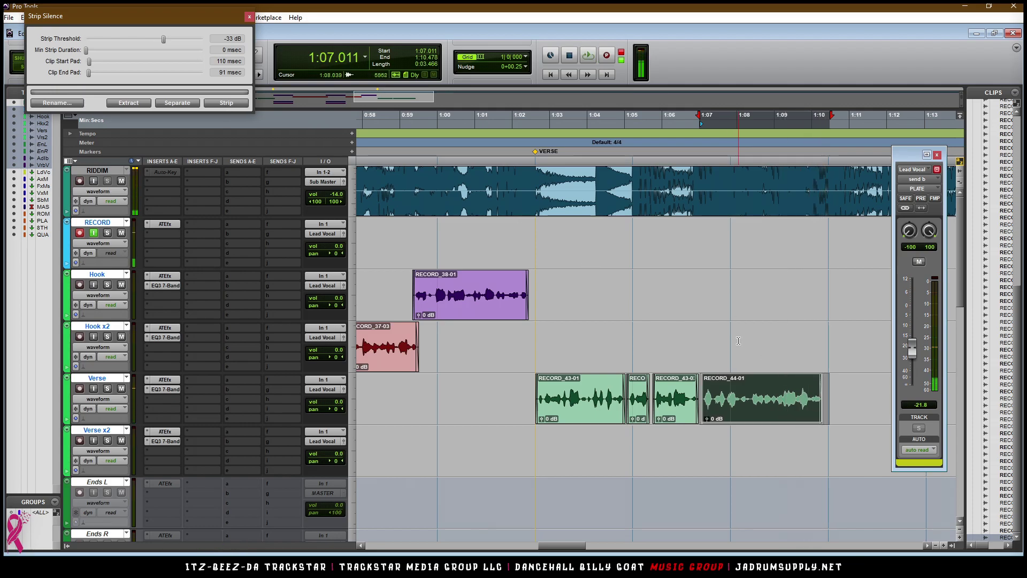
- Play back the new Verse line and the beat after it from 1:07.011 and 1:07.826
key("r")
key("space")
key("r")
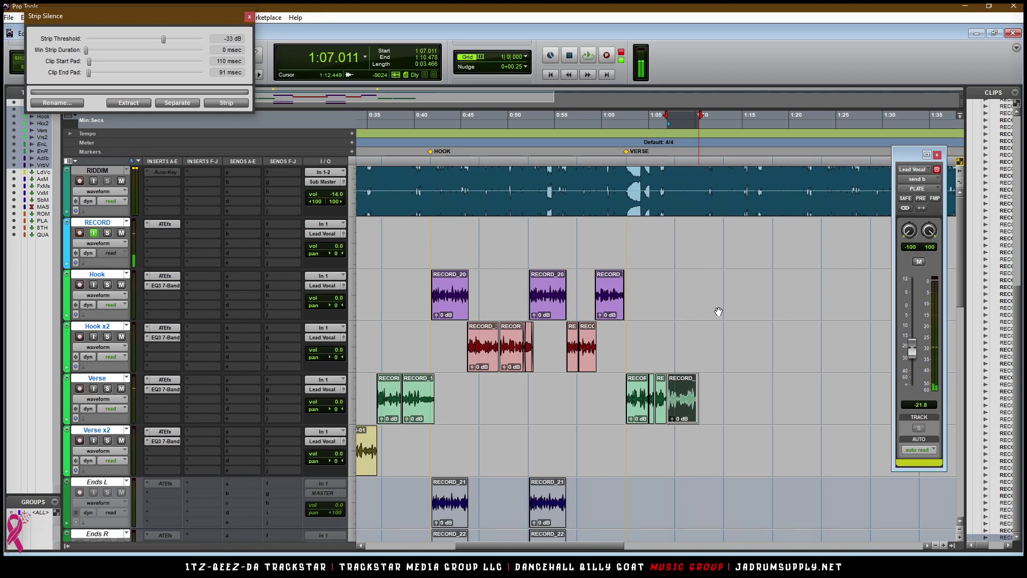
key("space")
left_click(686, 331)
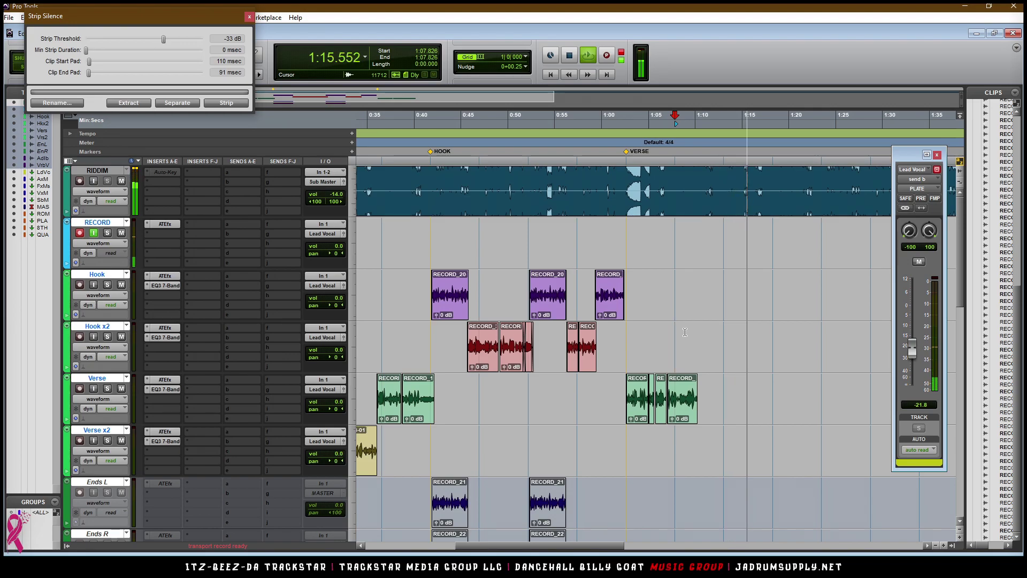
key("space")
key("space")
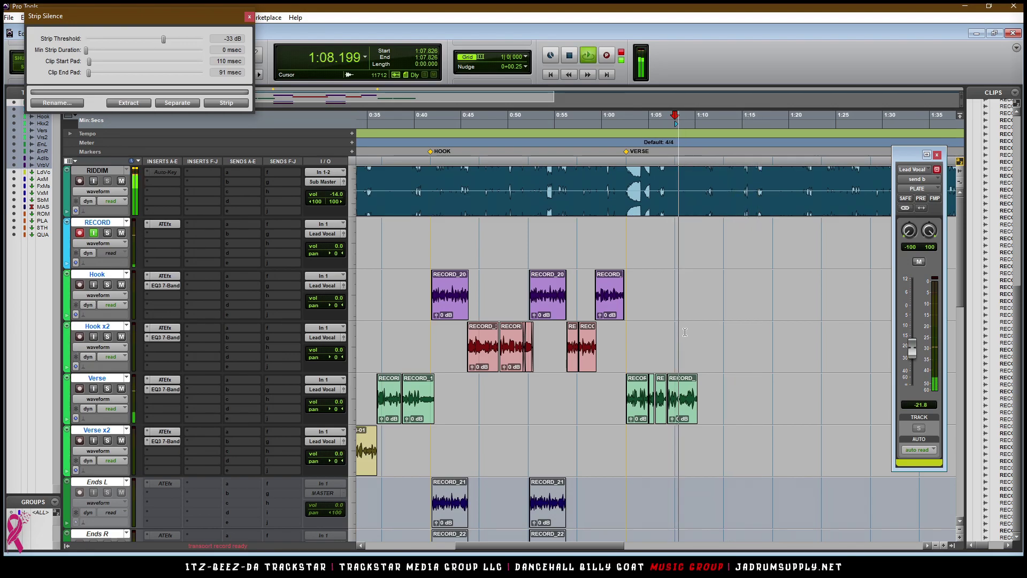
- Record two attempts at the next verse phrase on the RECORD track, playing in from 1:07.826
key("ctrl+space")
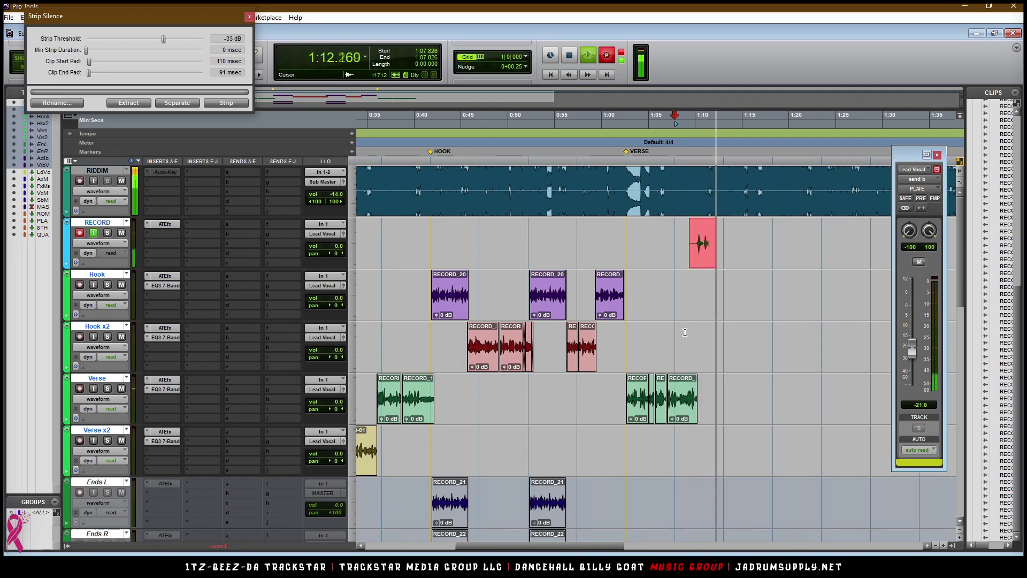
key("space")
key("ctrl+space")
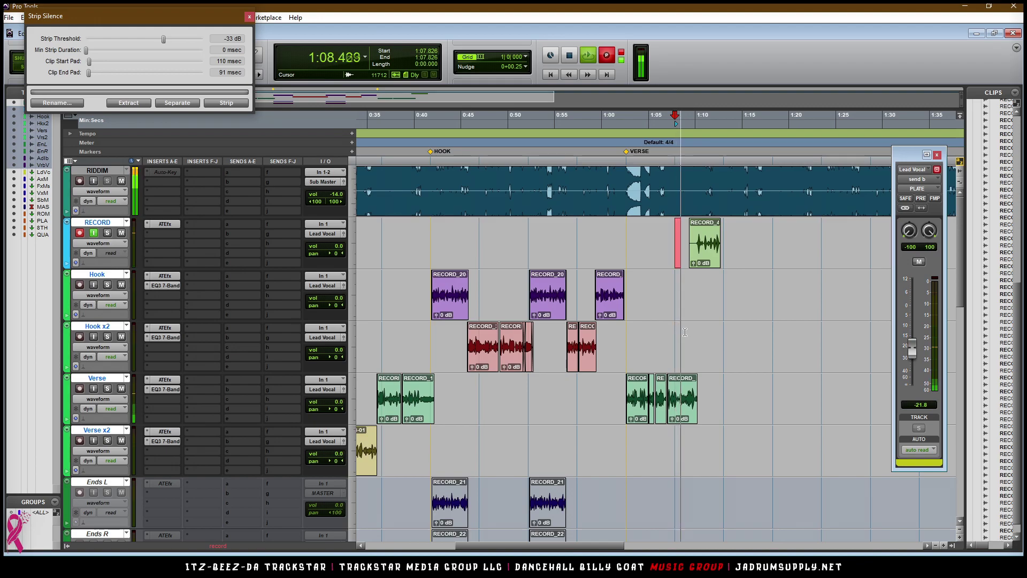
key("ctrl+]")
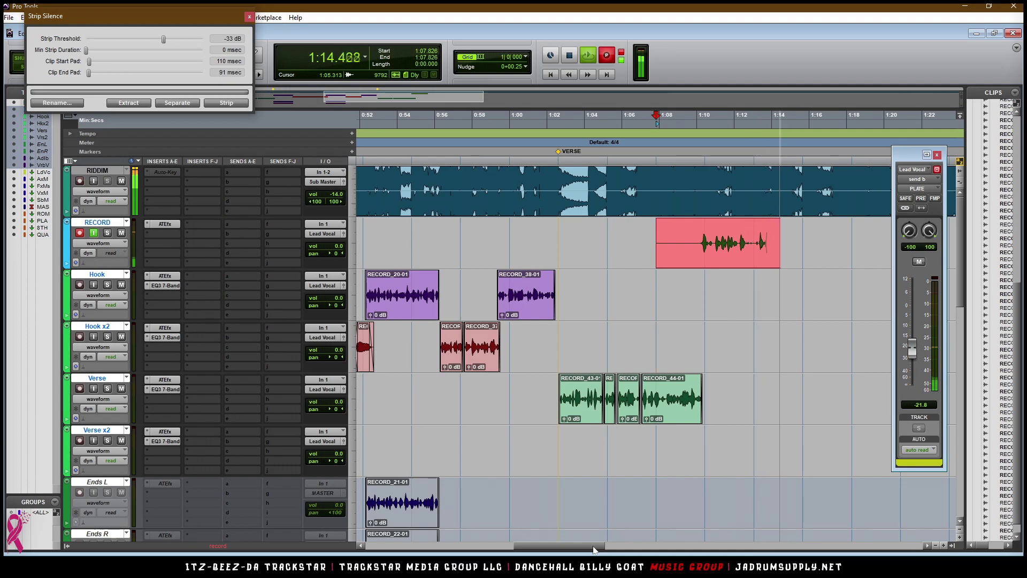
key("space")
key("space")
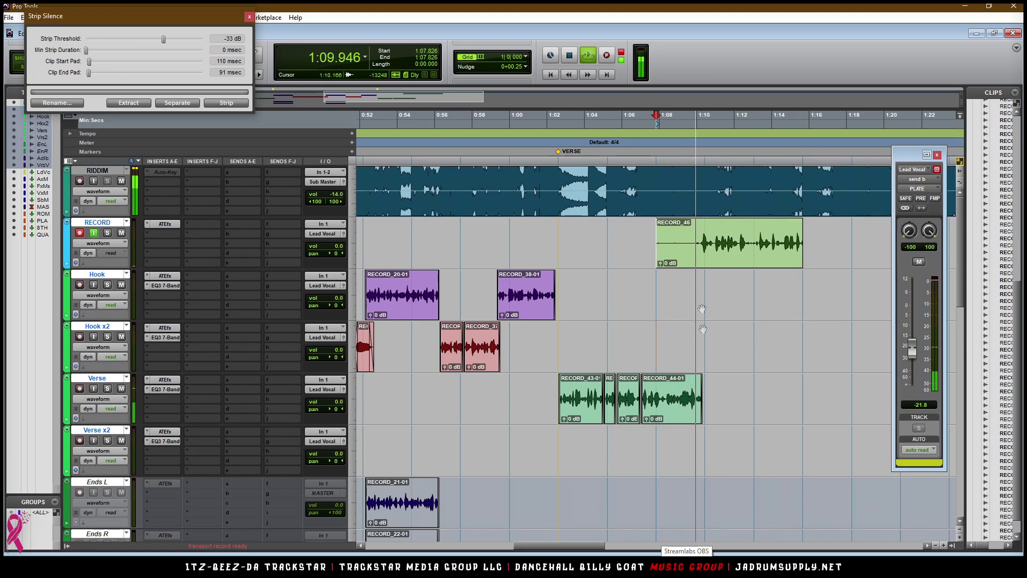
- Audition the take on the Hook x2 track, trimmed to start at 1:10.108, and delete it
left_click_drag(661, 252, 698, 368)
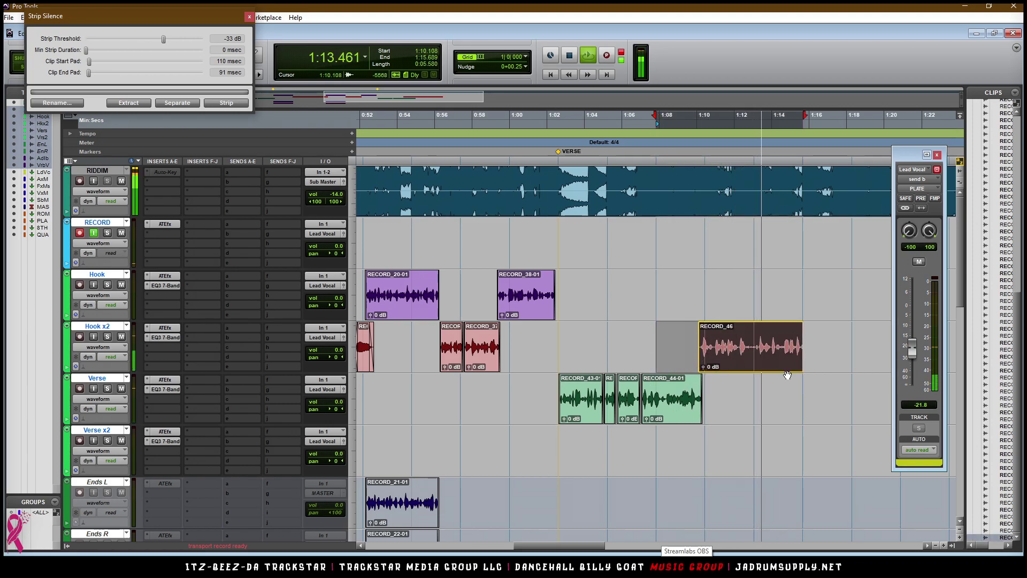
key("ctrl+]")
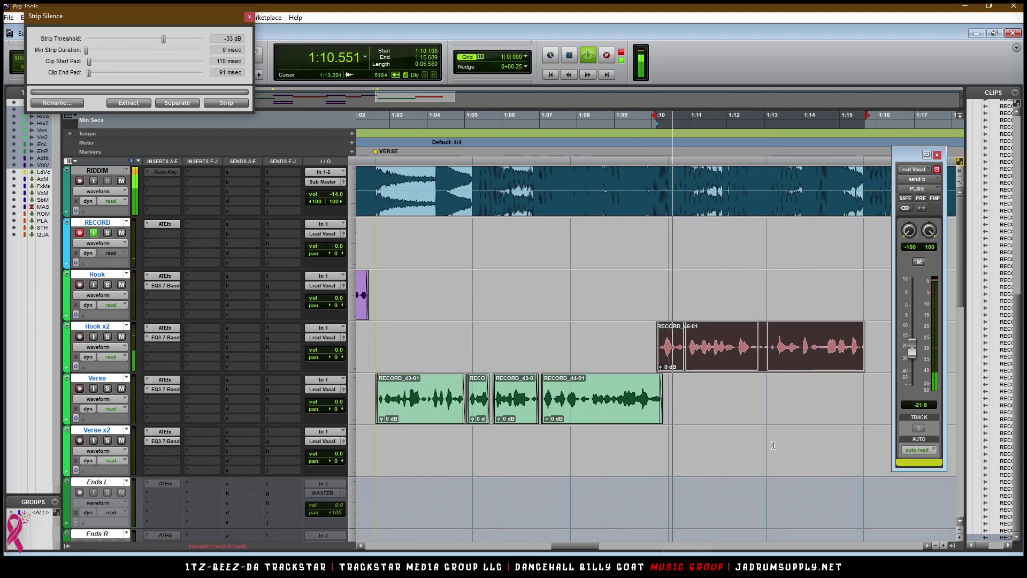
left_click(572, 335)
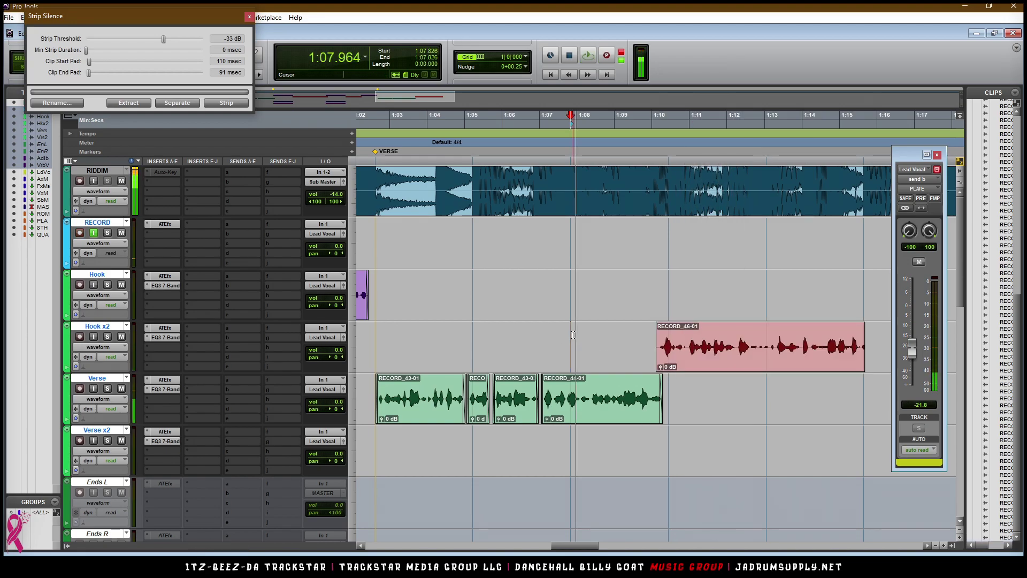
left_click(700, 361)
key("Delete")
- Record the phrase again from 1:09.734, audition the take on the Hook x2 track and discard it
key("F12")
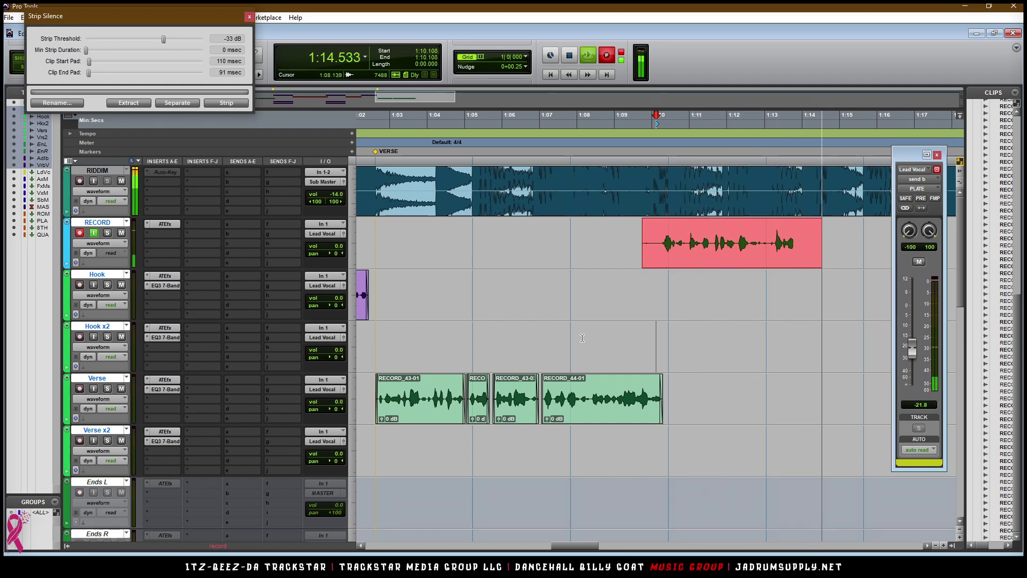
key("space")
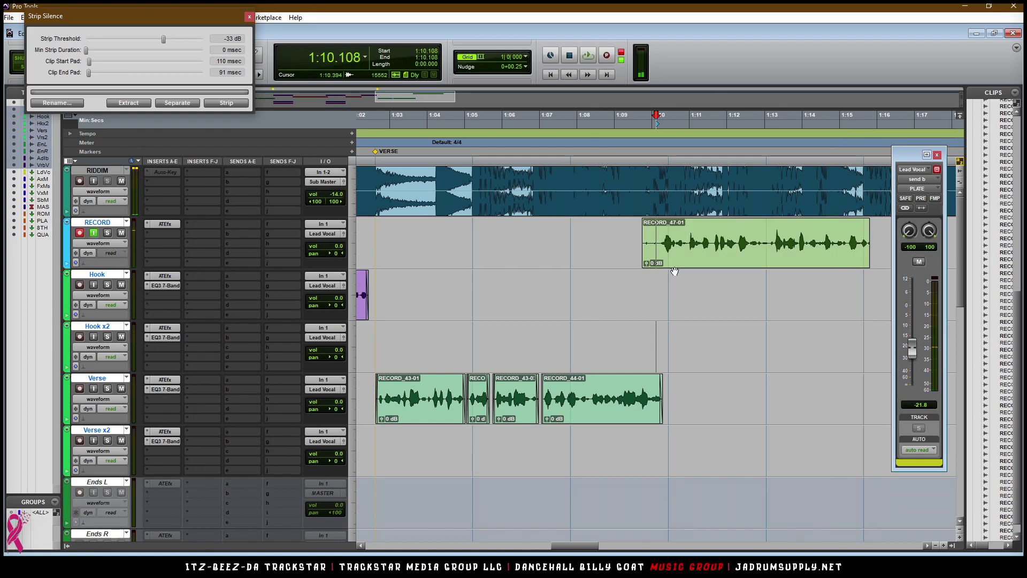
left_click_drag(685, 225, 686, 329)
key("space")
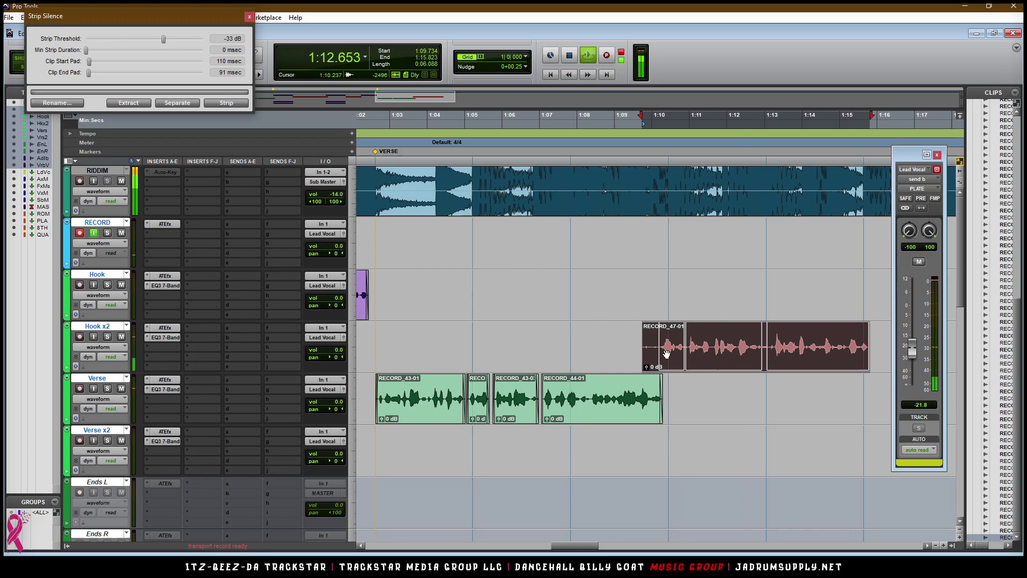
key("t")
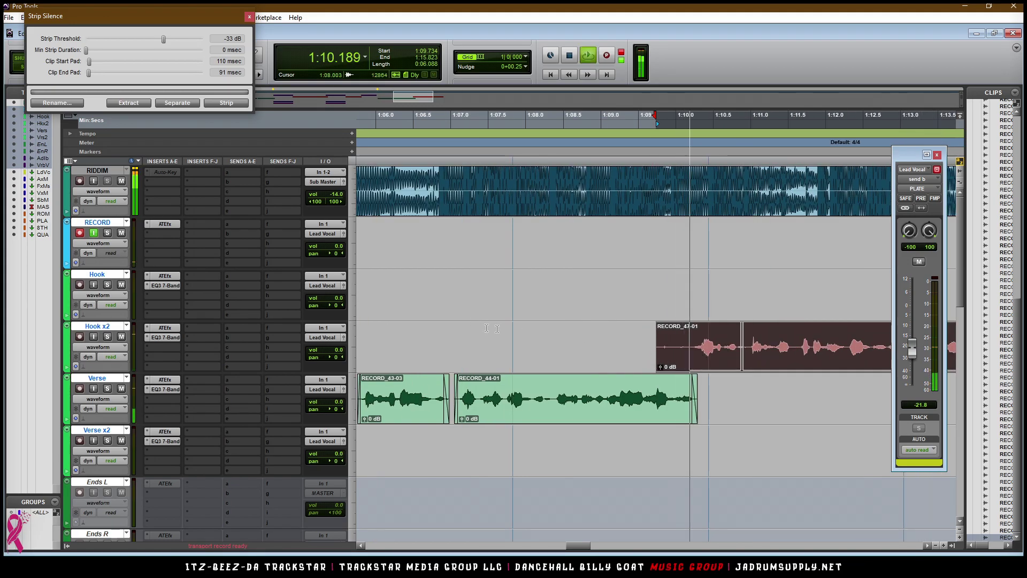
key("space")
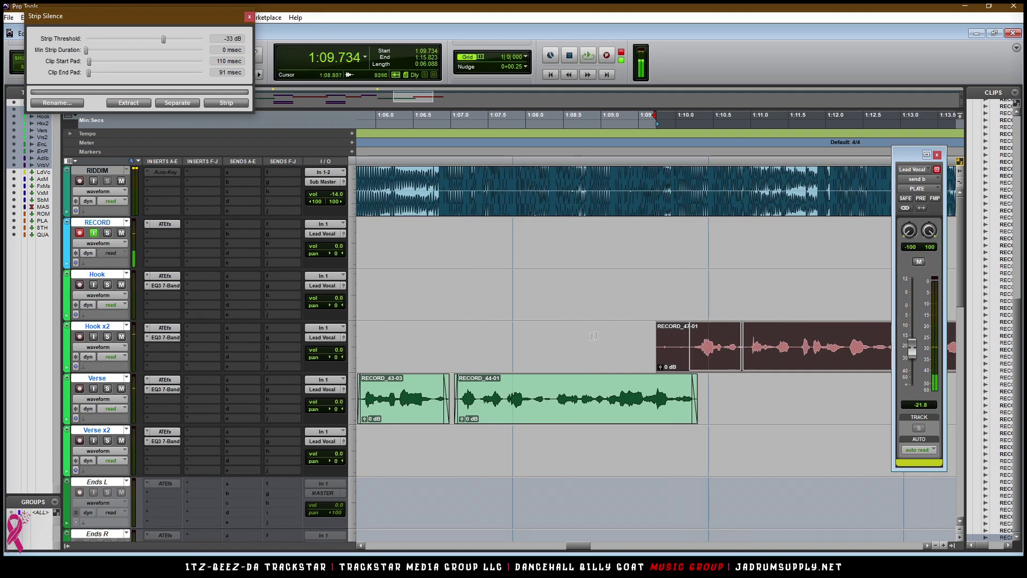
key("ctrl+z")
- Record several more attempts at the next verse phrase, playing in mainly from 1:07.826
key("ctrl+space")
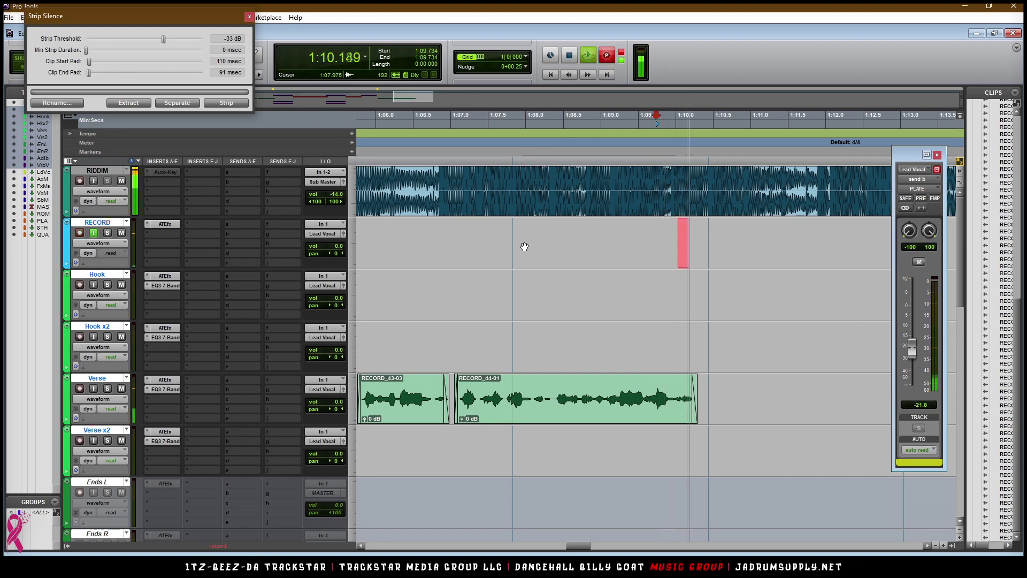
key("space")
key("ctrl+space")
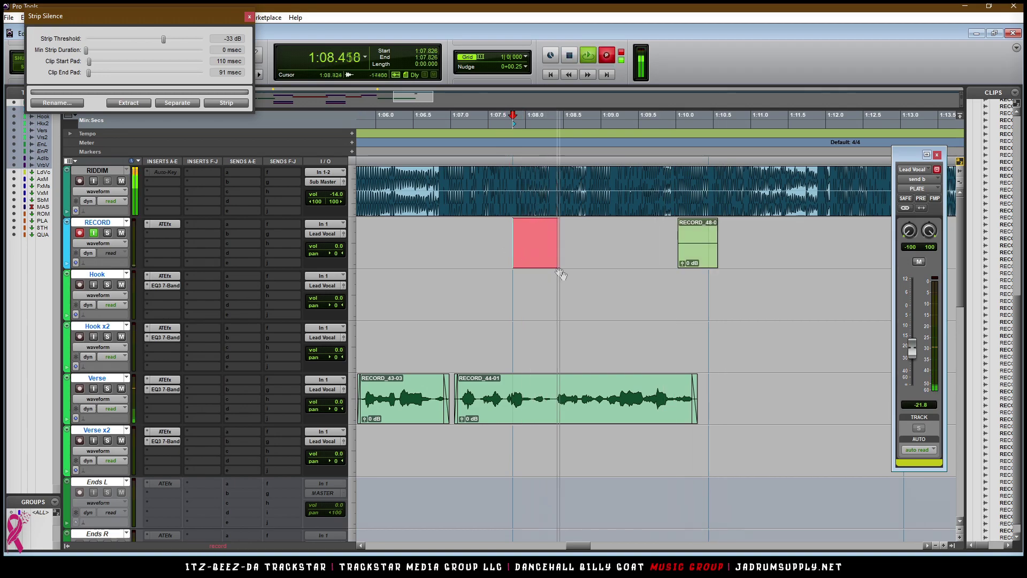
key("ctrl+bracketleft")
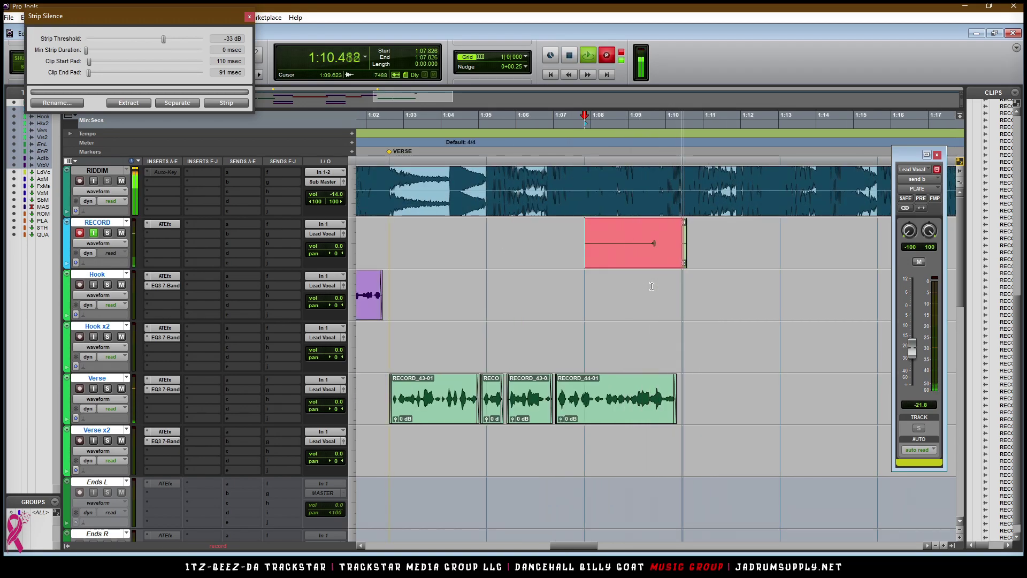
key("ctrl+period")
key("ctrl+space")
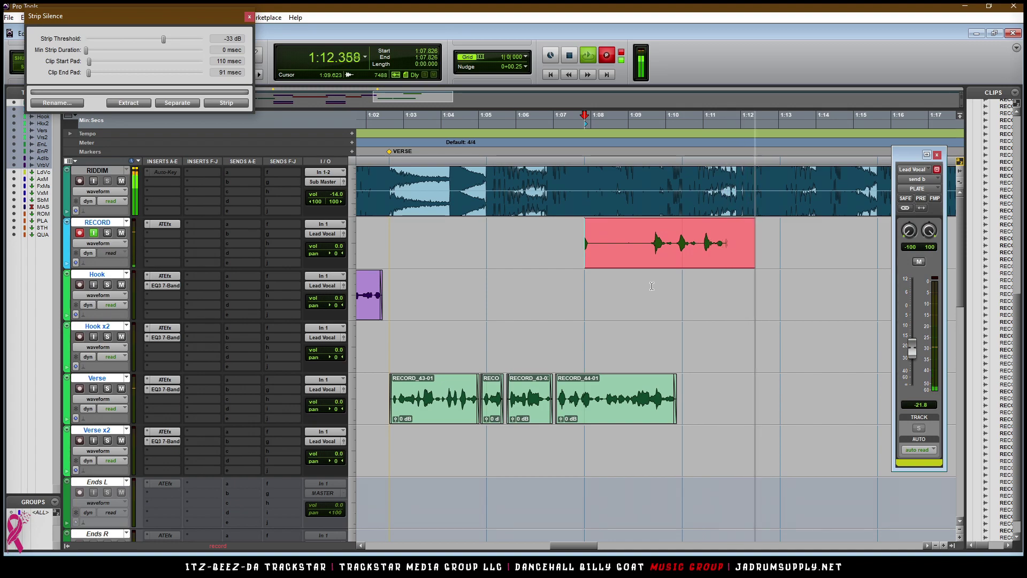
key("space")
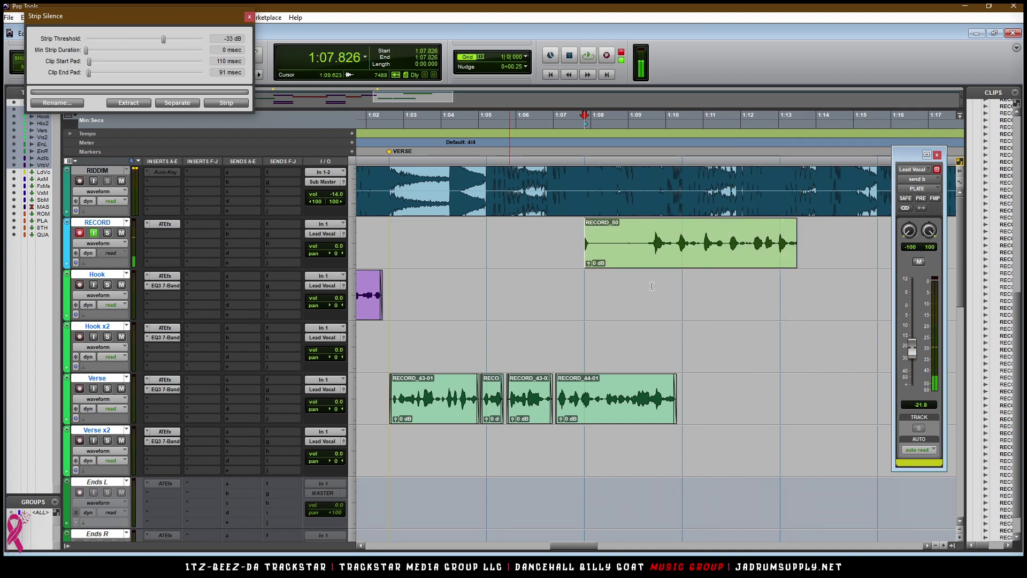
key("ctrl+space")
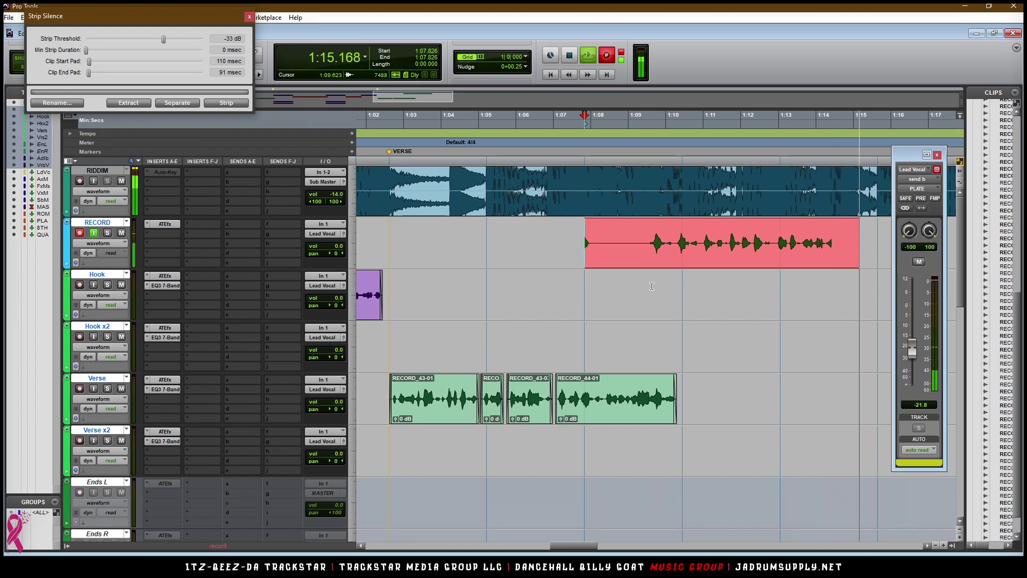
key("space")
- Record the full phrase from 1:07.826 and place the take on the Hook x2 track, trimmed to start at 1:10.166
key("space")
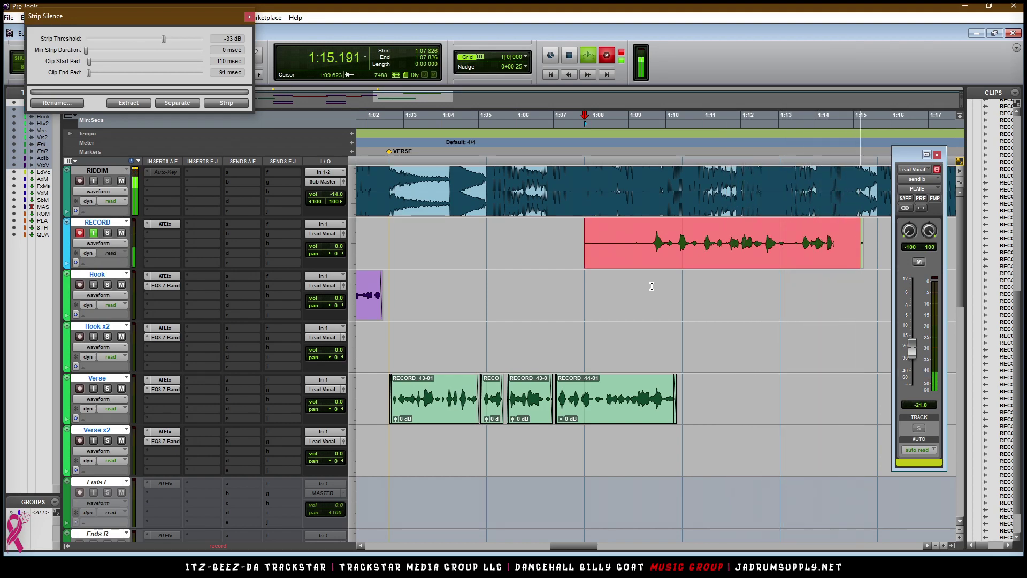
key("space")
key("space")
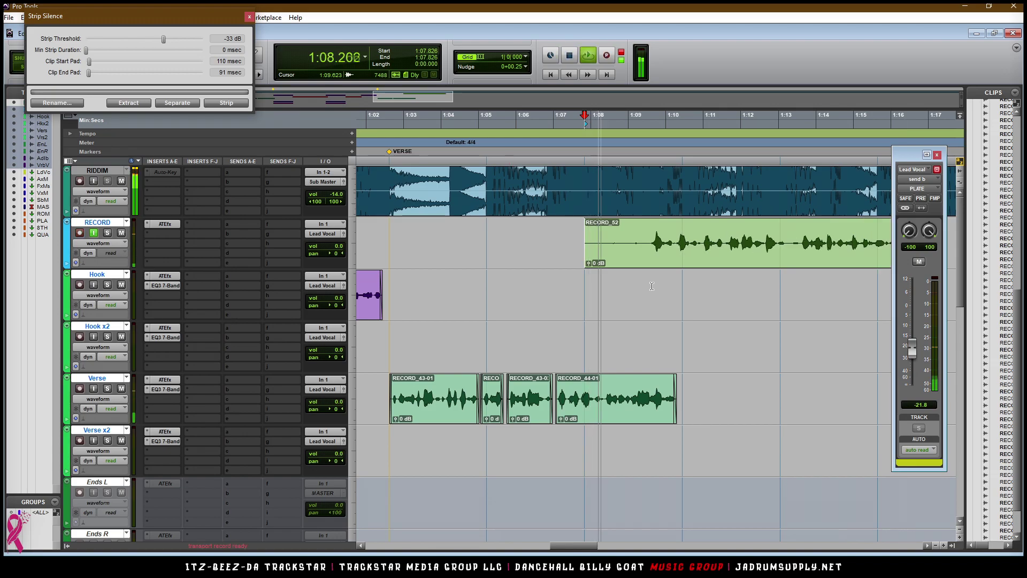
left_click(602, 243)
left_click_drag(607, 243, 693, 369)
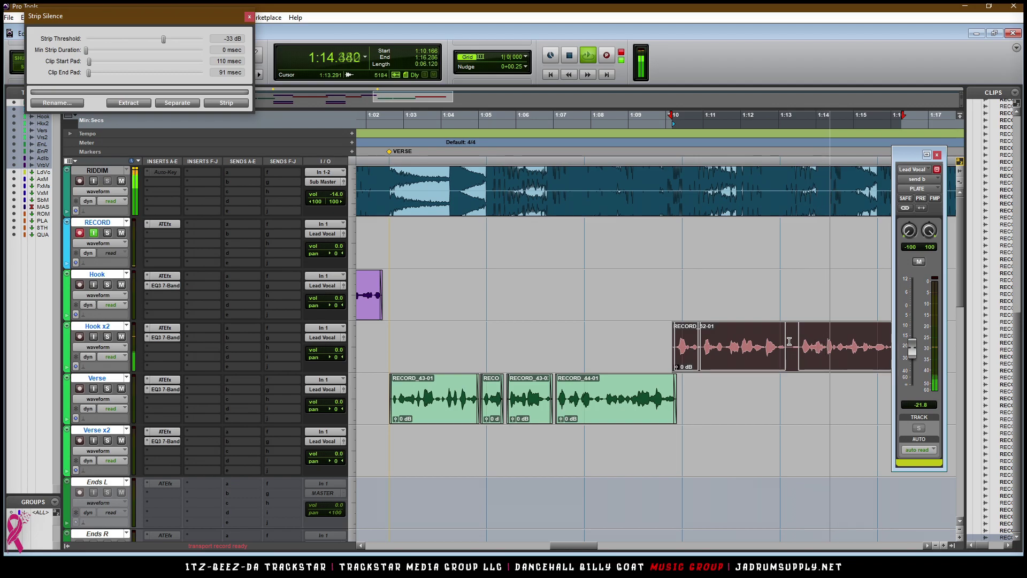
- Split the Hook x2 take at 1:13.248 and strip the silence from its first part
left_click(788, 343)
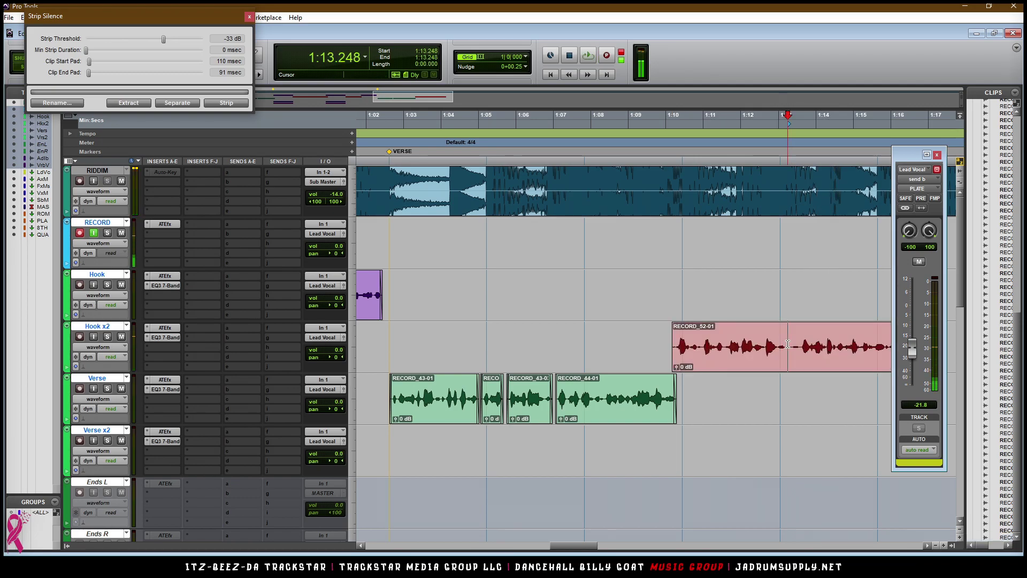
left_click(732, 362)
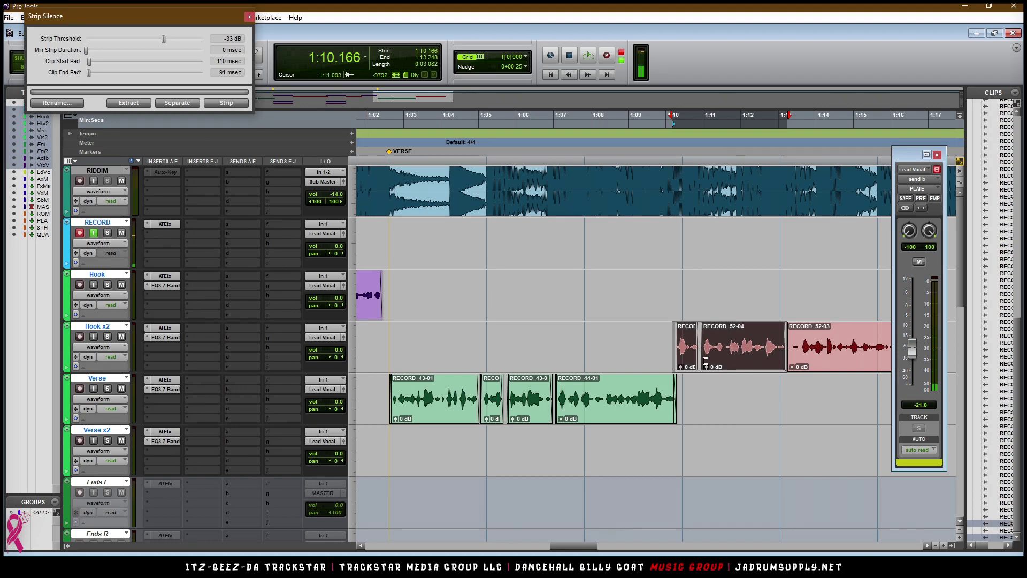
- Move the stripped clips from the Hook x2 track straight down to the Verse track, right after the previous line
left_click_drag(724, 358, 728, 398)
key("t")
key("t")
key("t")
key("r")
key("r")
key("r")
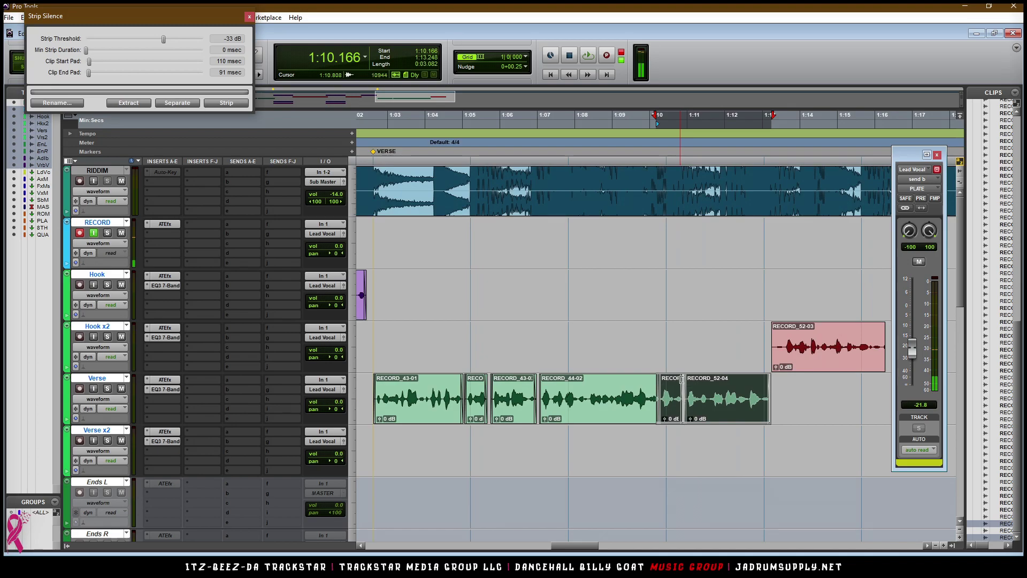
- Play back the newly arranged verse clips from 1:10.434
left_click(675, 352)
key("space")
key("r")
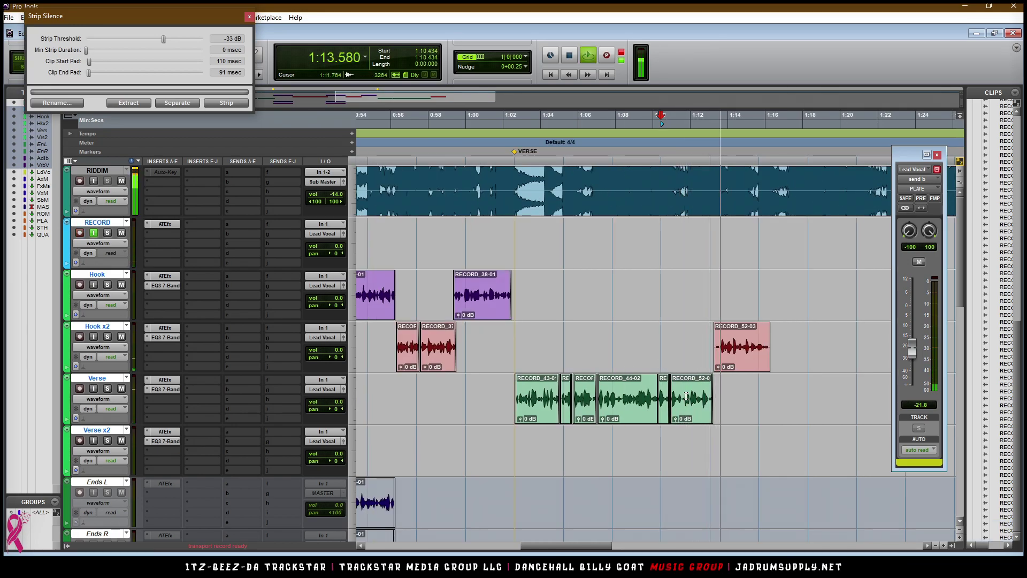
- Delete the leftover clip at 1:13.248 on the Hook x2 track and play the beat from 1:11.650
left_click(744, 363)
key("Delete")
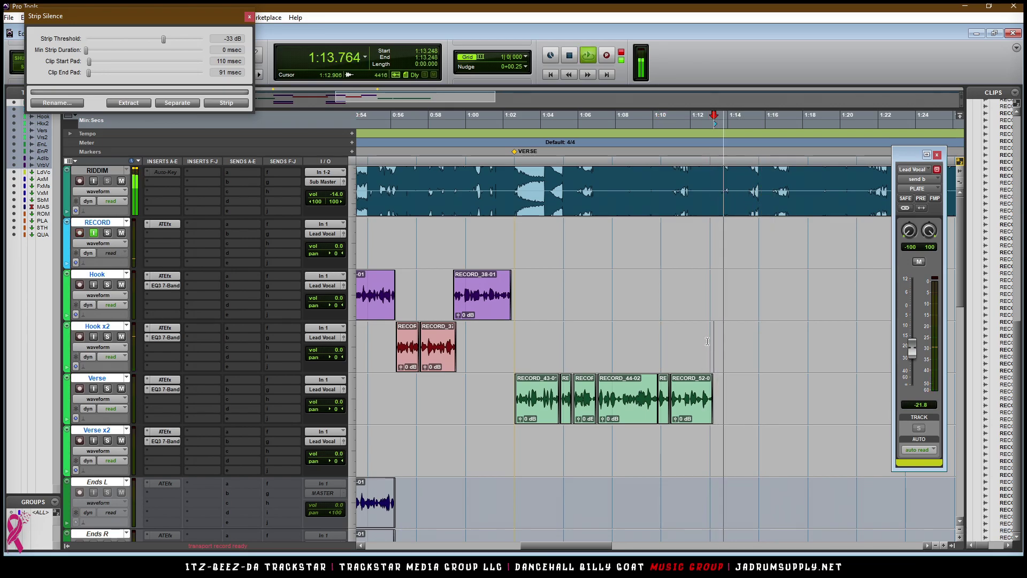
key("space")
left_click(683, 341)
key("space")
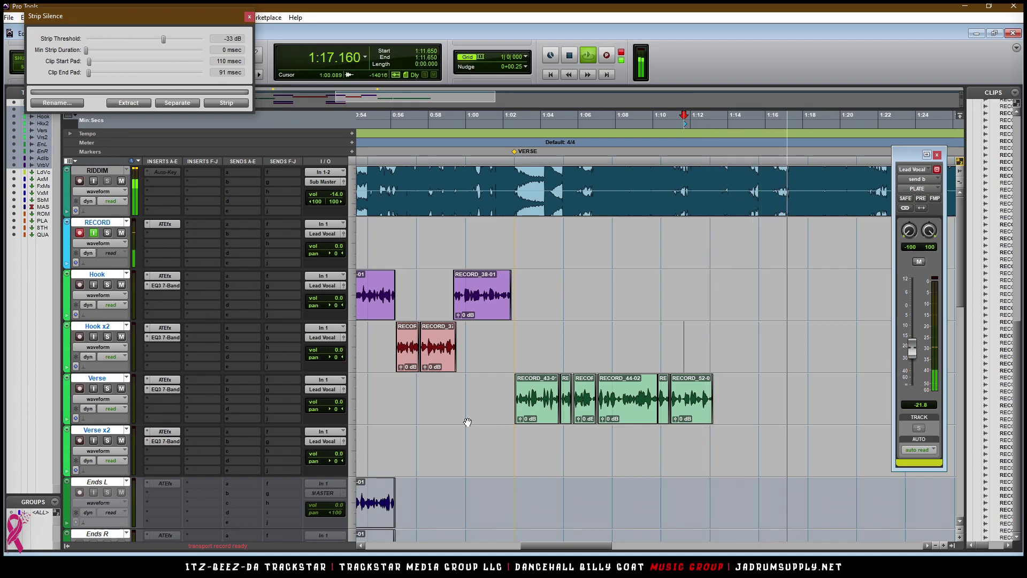
- Try recording the next verse line on the RECORD track in several short takes around 1:11.650
key("space")
key("space")
key("ctrl+space")
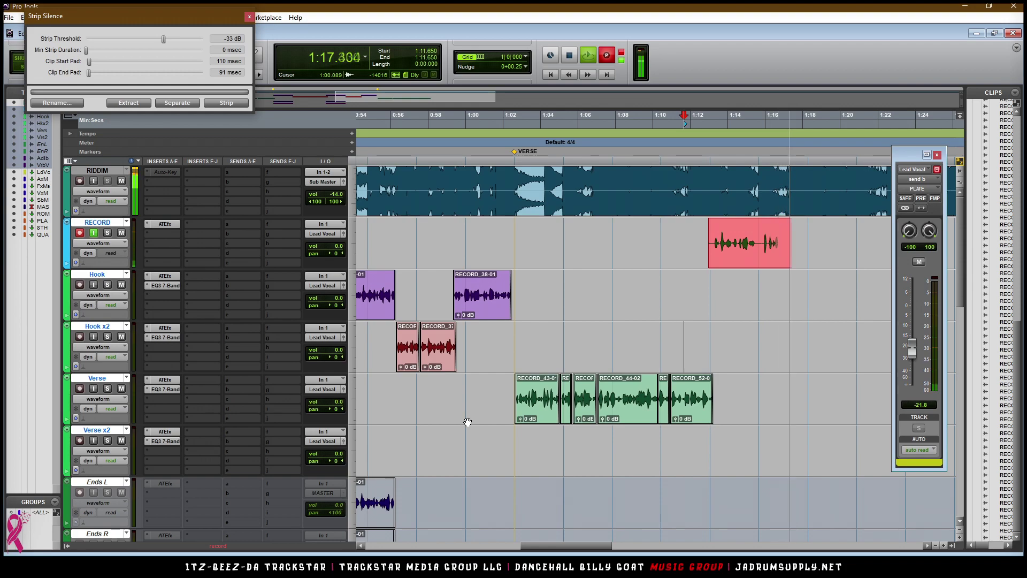
key("space")
key("ctrl+space")
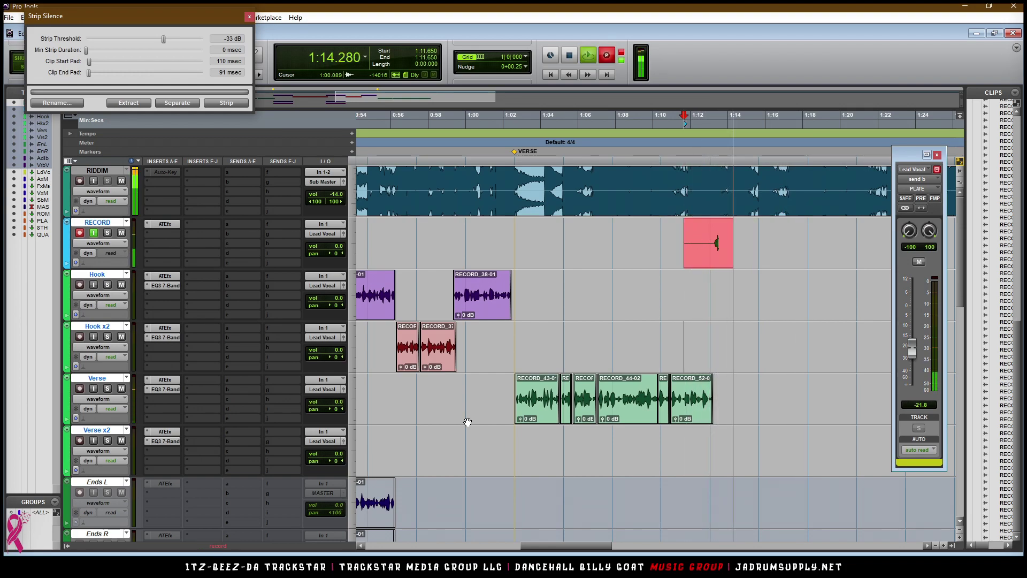
key("space")
key("ctrl+space")
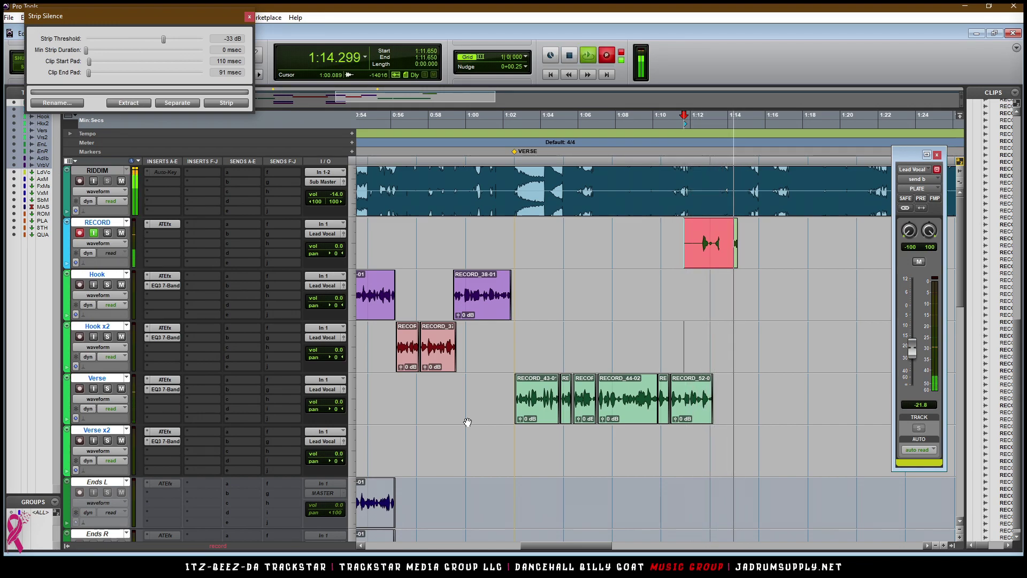
key("ctrl+space")
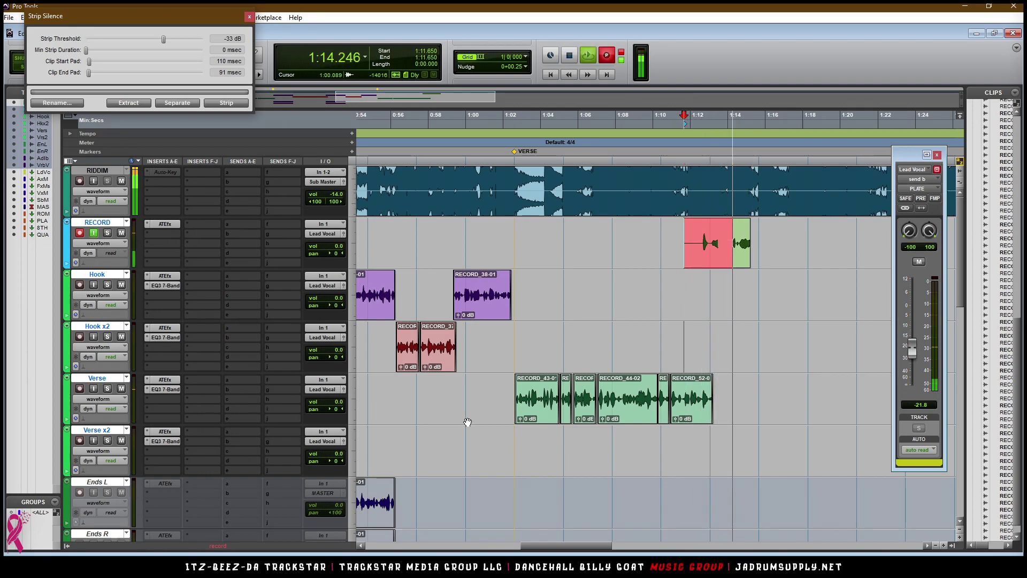
key("space")
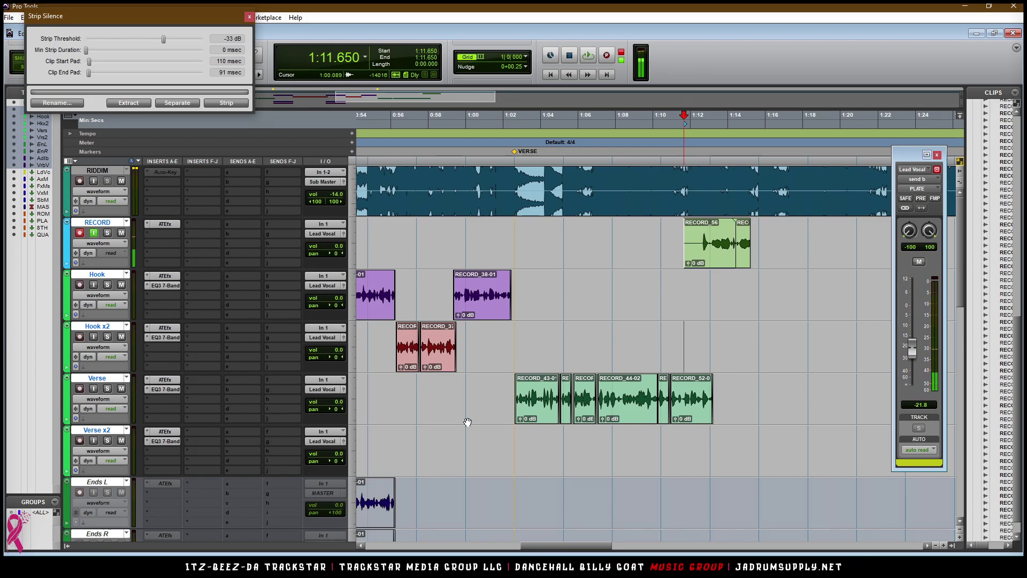
- Record the full line from 1:11.650 and place the take on the Verse x2 track, trimmed to run from 1:13.163 to 1:18.330
key("ctrl+space")
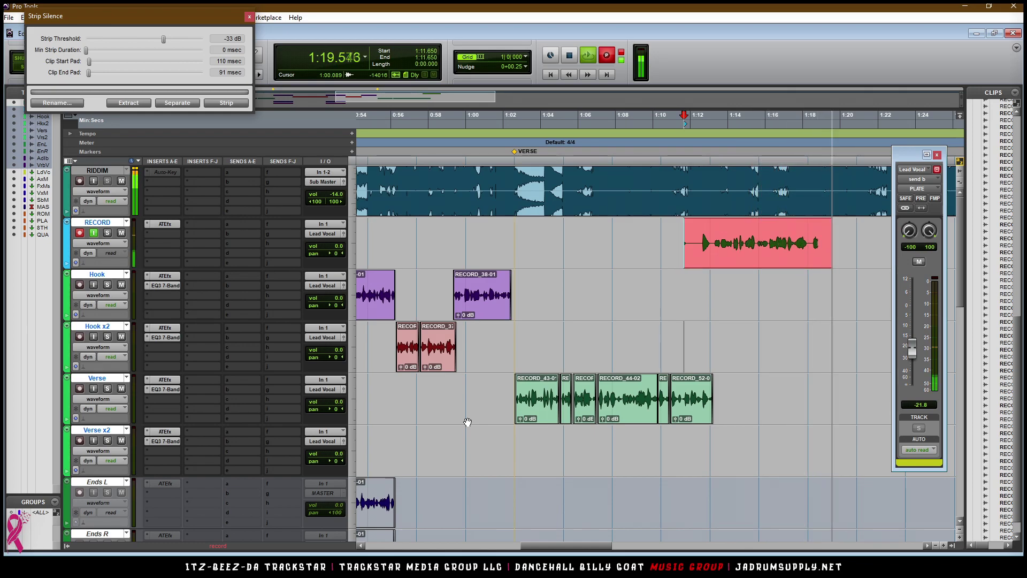
key("space")
key("space")
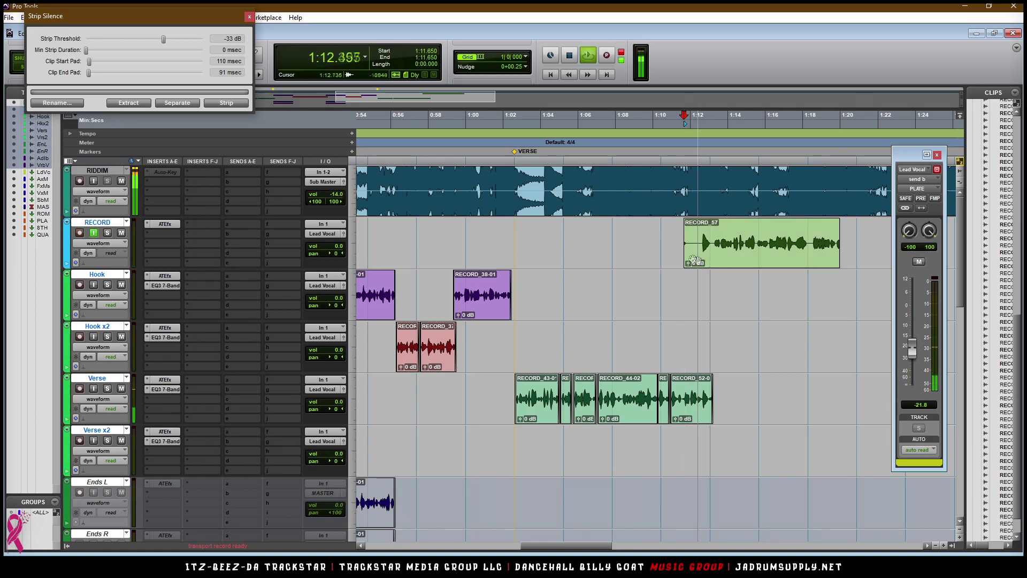
left_click_drag(685, 246, 715, 261)
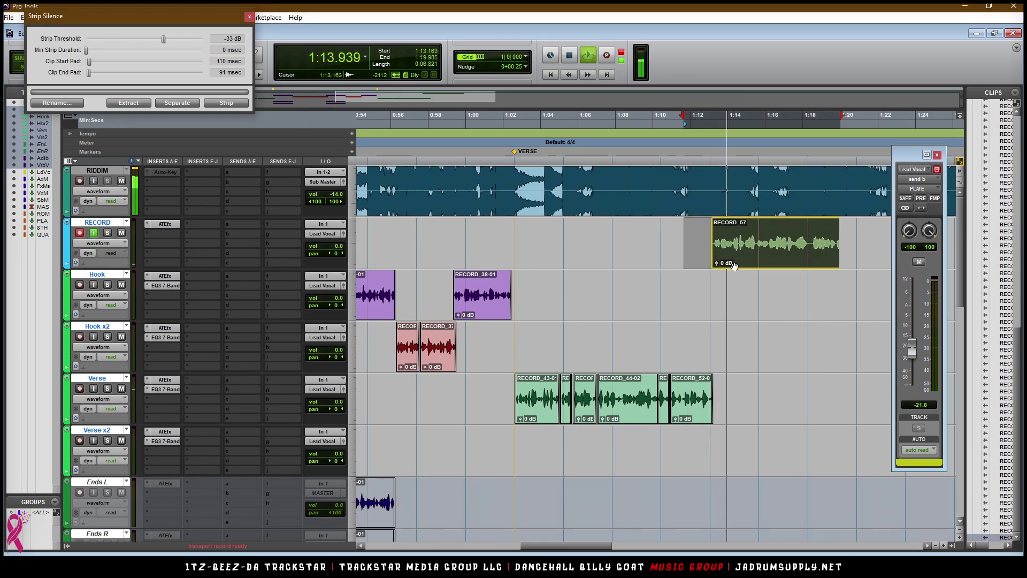
left_click_drag(729, 348, 723, 435)
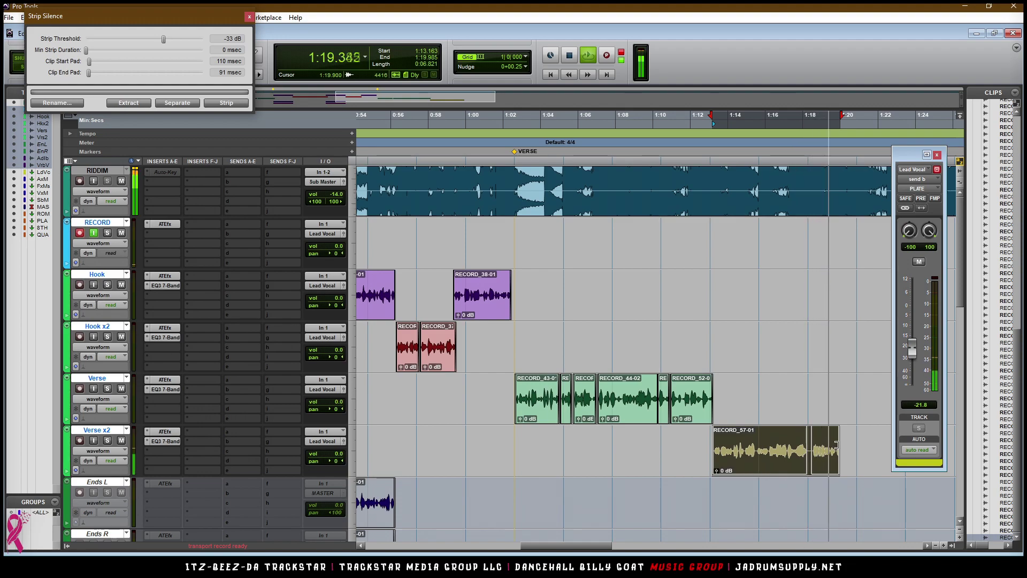
left_click_drag(813, 445, 810, 444)
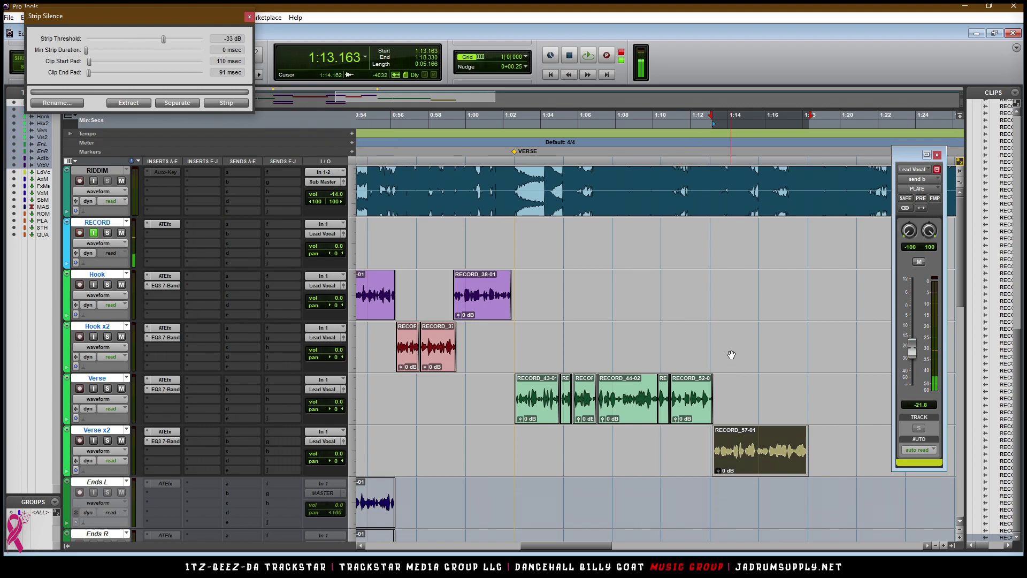
- Play back the new Verse x2 clip and the beat after it from 1:13.043 to rehearse the following line
left_click(750, 365)
key("space")
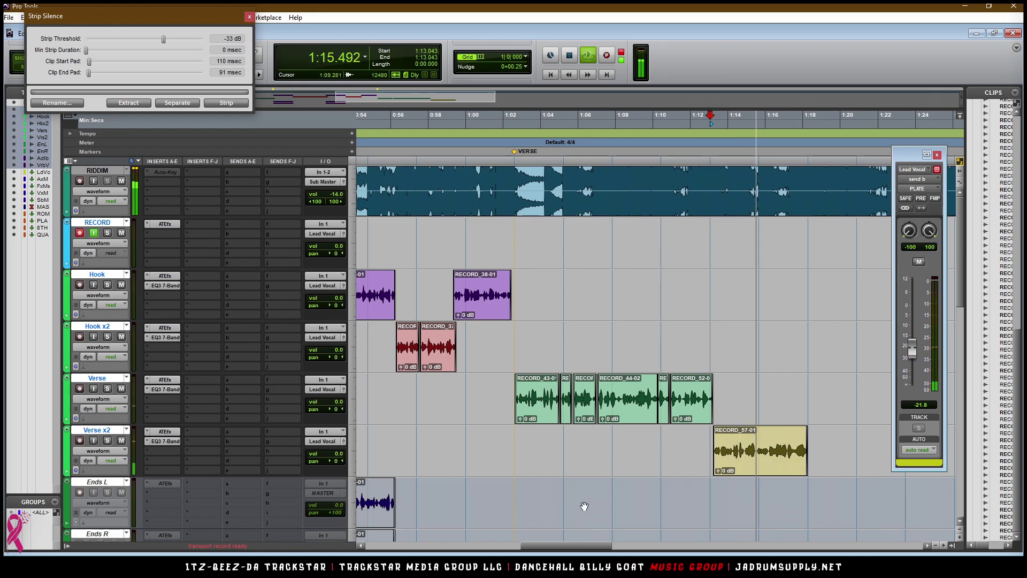
left_click_drag(578, 551, 610, 550)
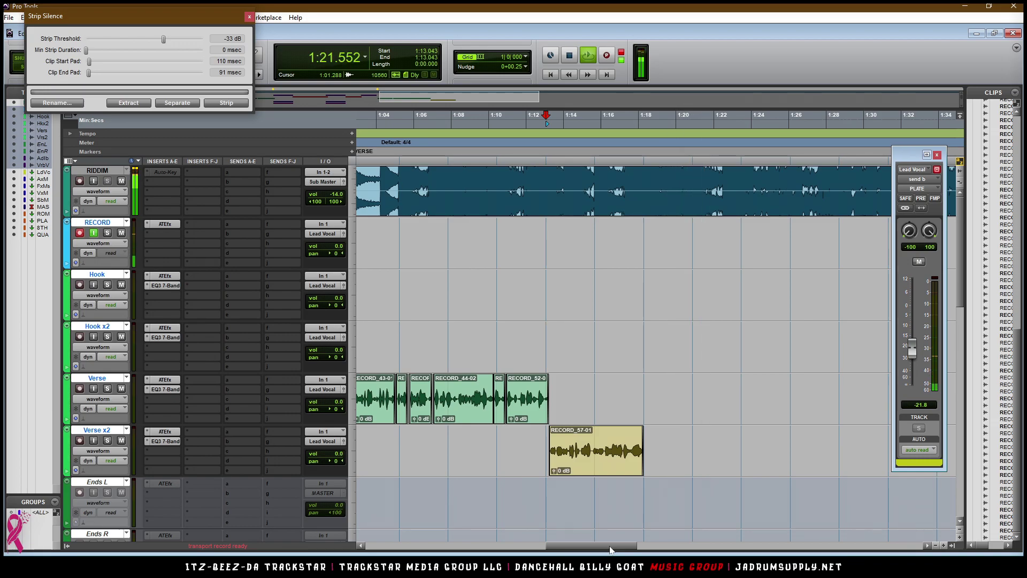
key("r")
key("r")
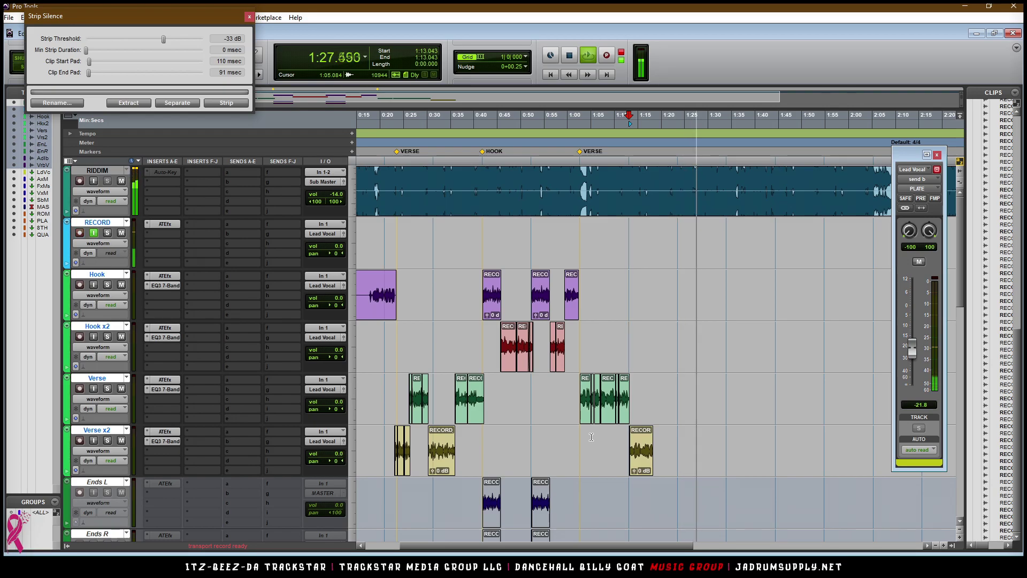
key("space")
key("space")
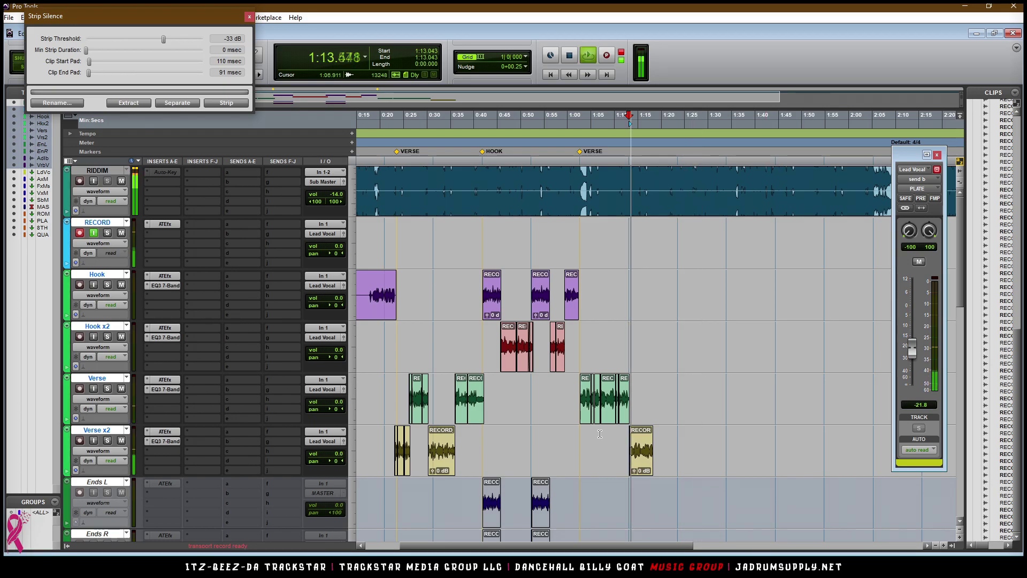
key("t")
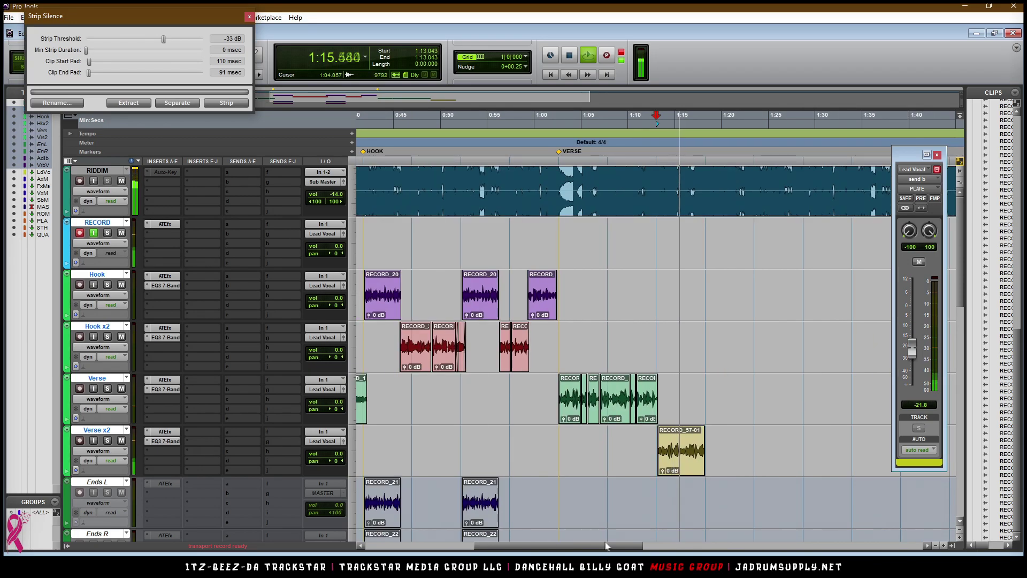
left_click_drag(617, 543, 631, 544)
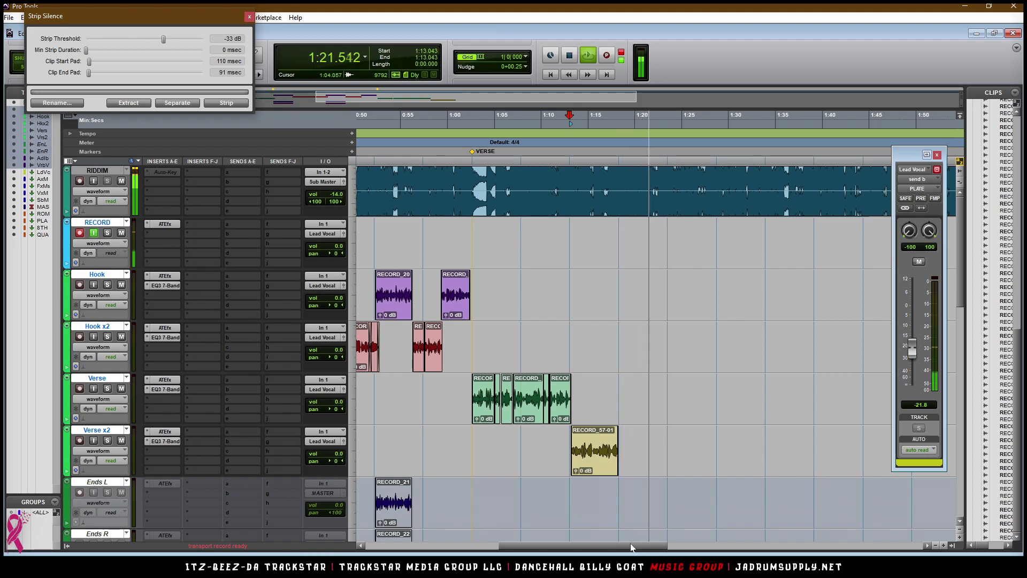
key("space")
key("space")
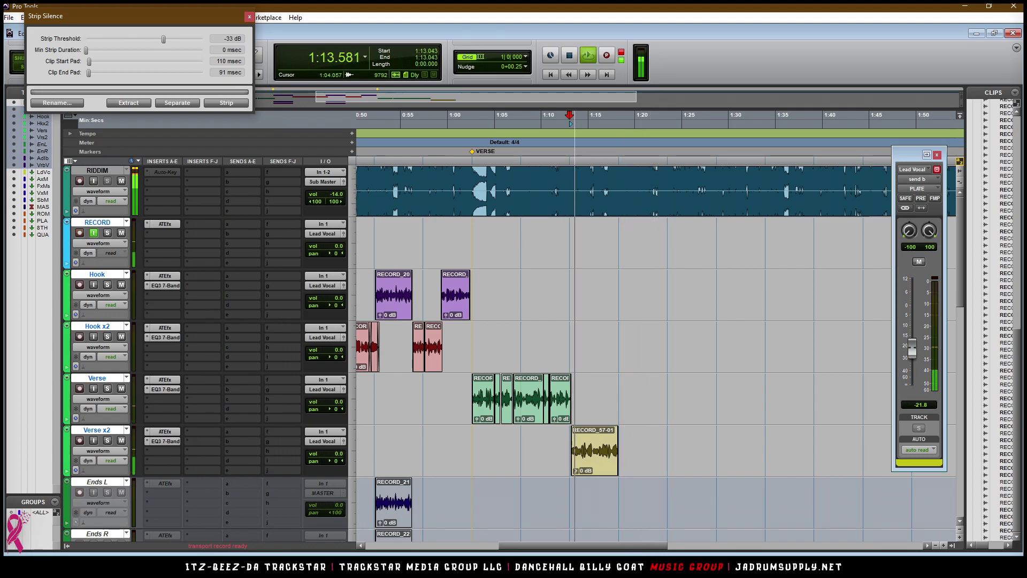
- Try recording the following line after the Verse x2 clip in repeated takes, restarting from 1:13.043
key("ctrl+space")
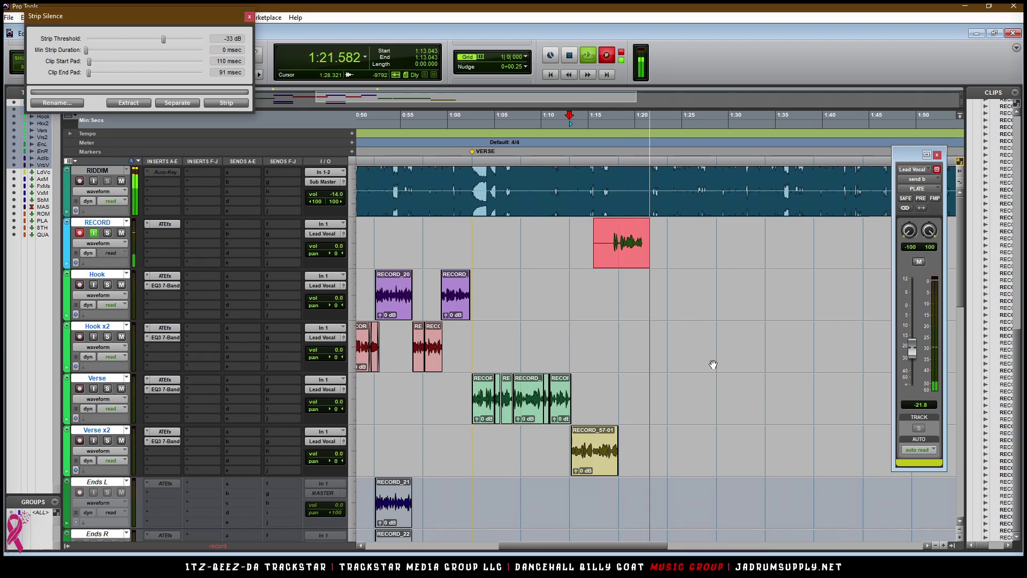
key("space")
key("ctrl+space")
key("t")
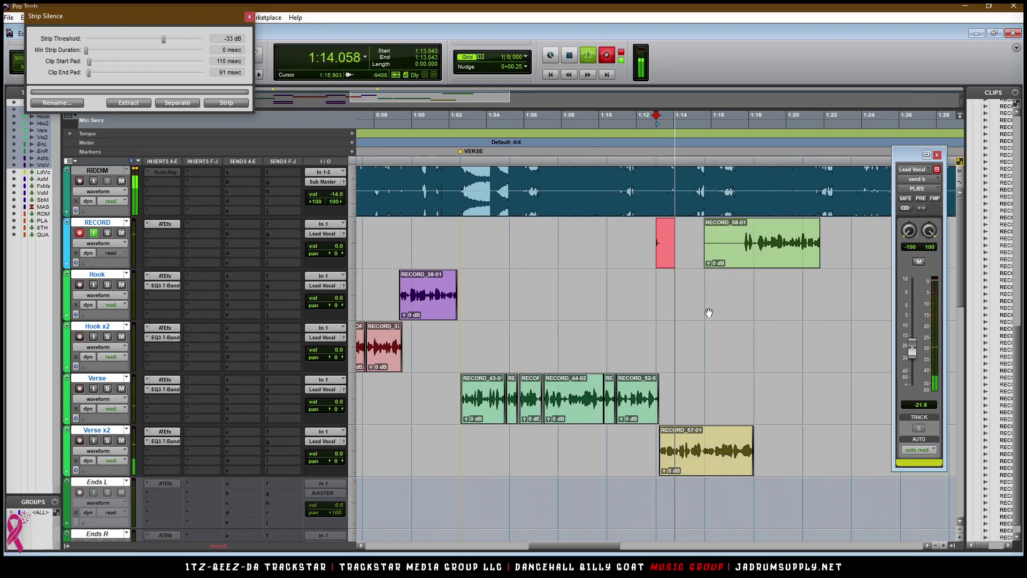
left_click_drag(583, 547, 605, 548)
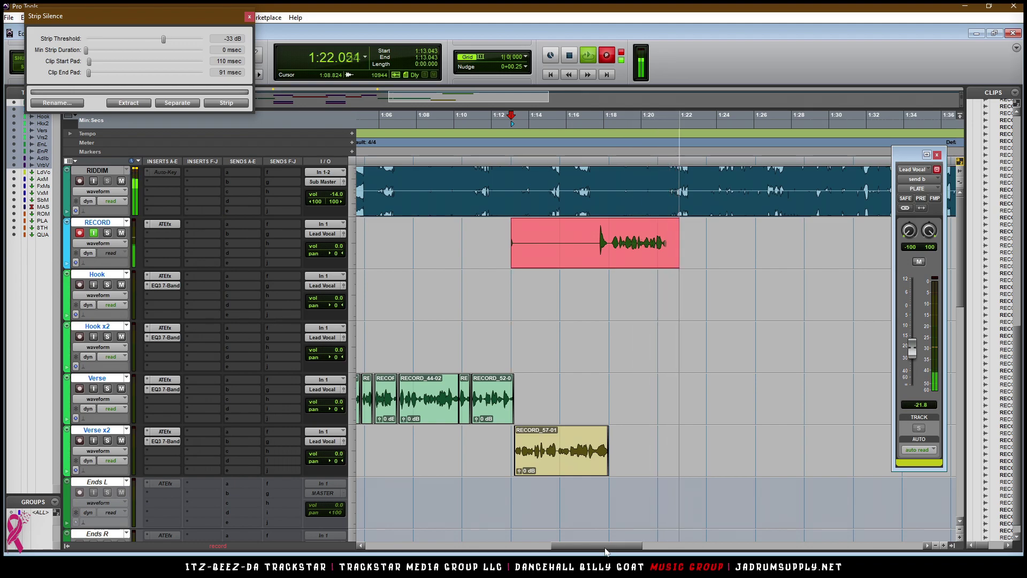
key("space")
key("ctrl+space")
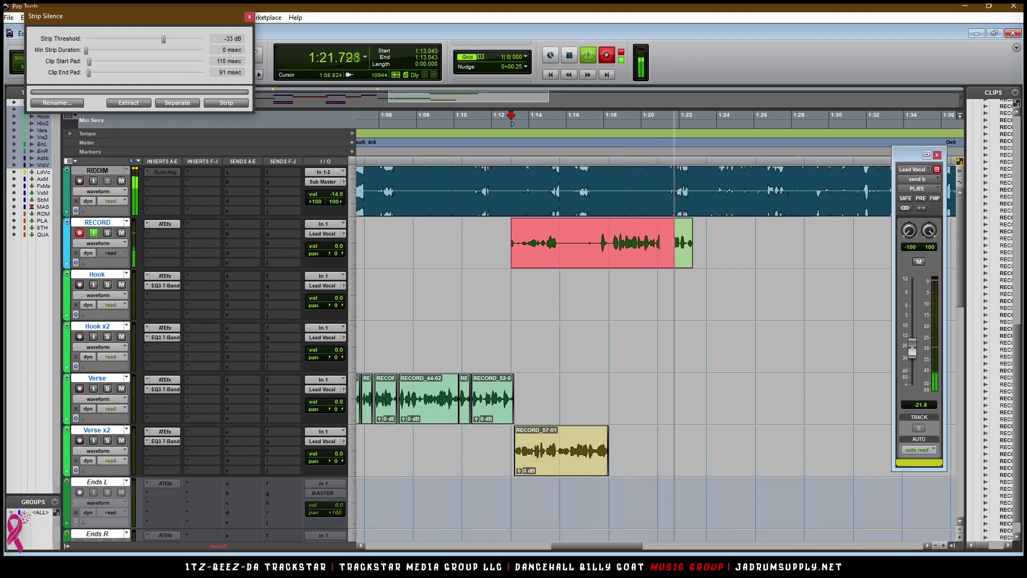
key("space")
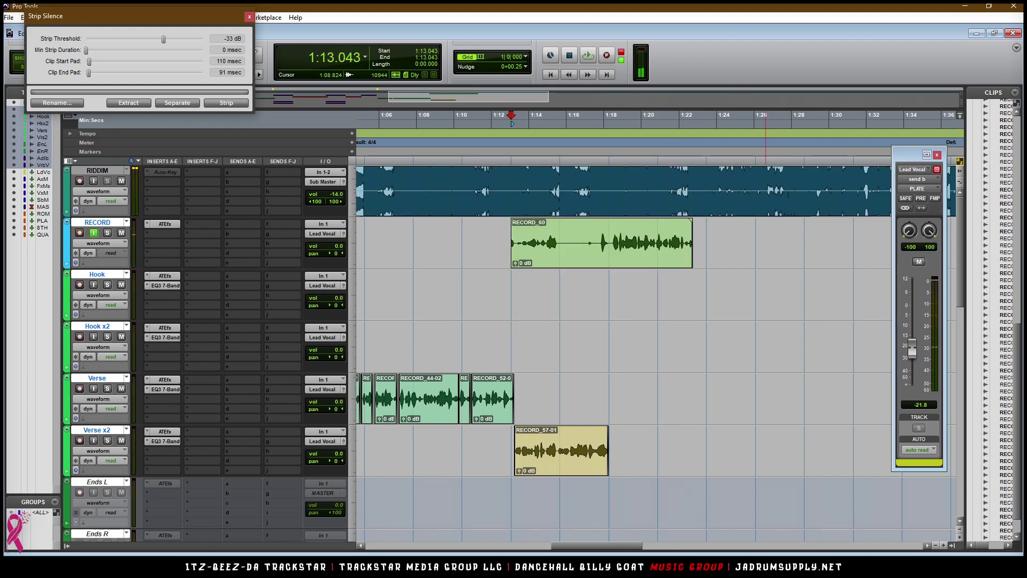
- Record a new take from 1:13.043, separate its 1:18.472 to 1:20.670 section and move that section straight down to the Verse track
key("ctrl+space")
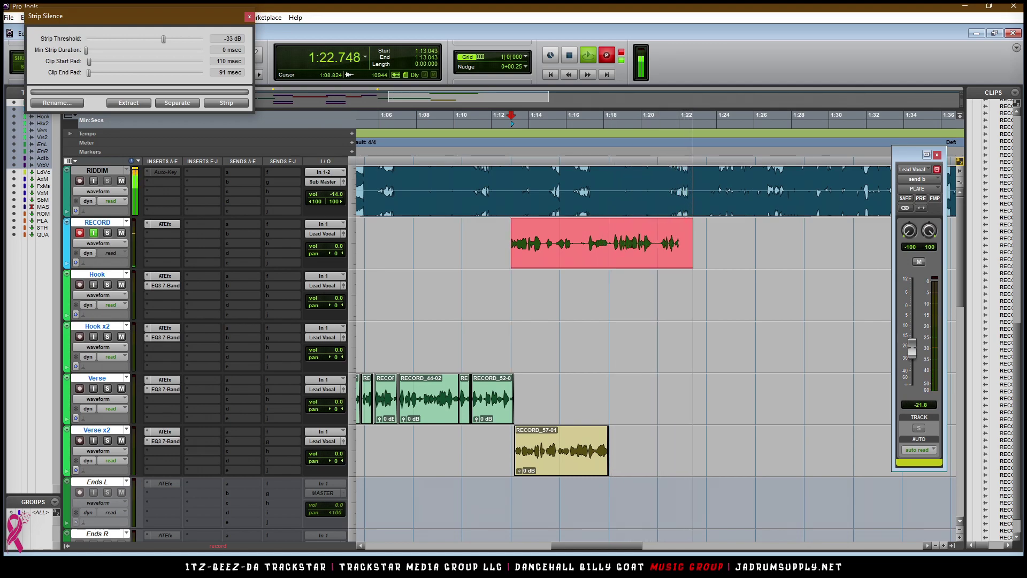
key("space")
key("space")
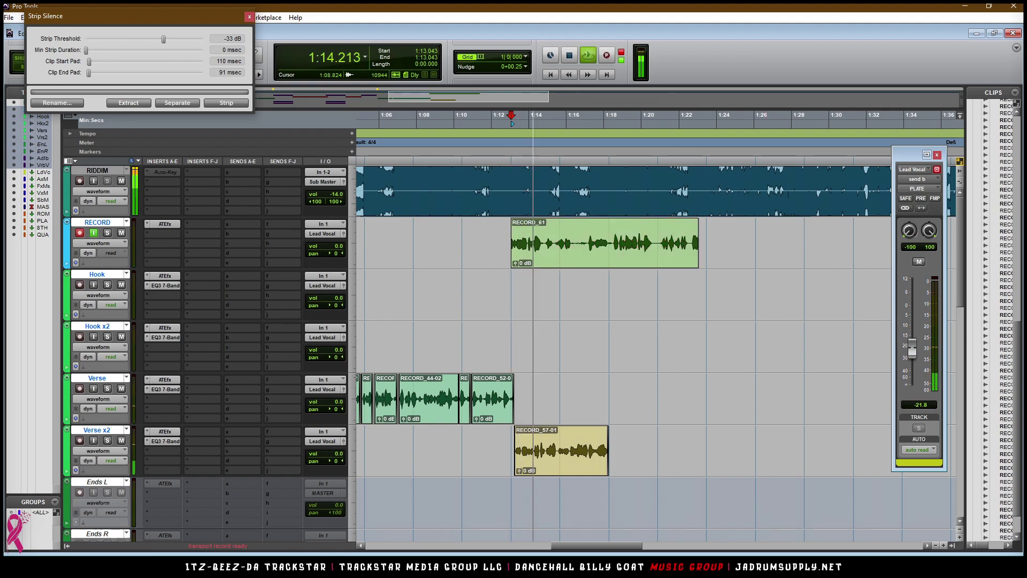
left_click_drag(613, 257, 636, 421)
key("ctrl+e")
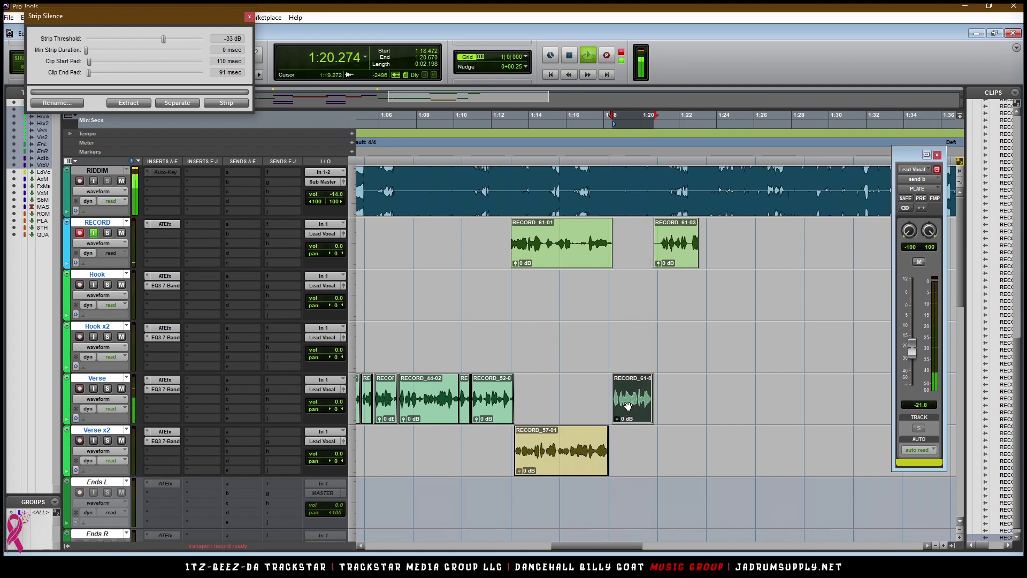
- Delete the leftover parts of the take from the RECORD track and stop playback
left_click(669, 250)
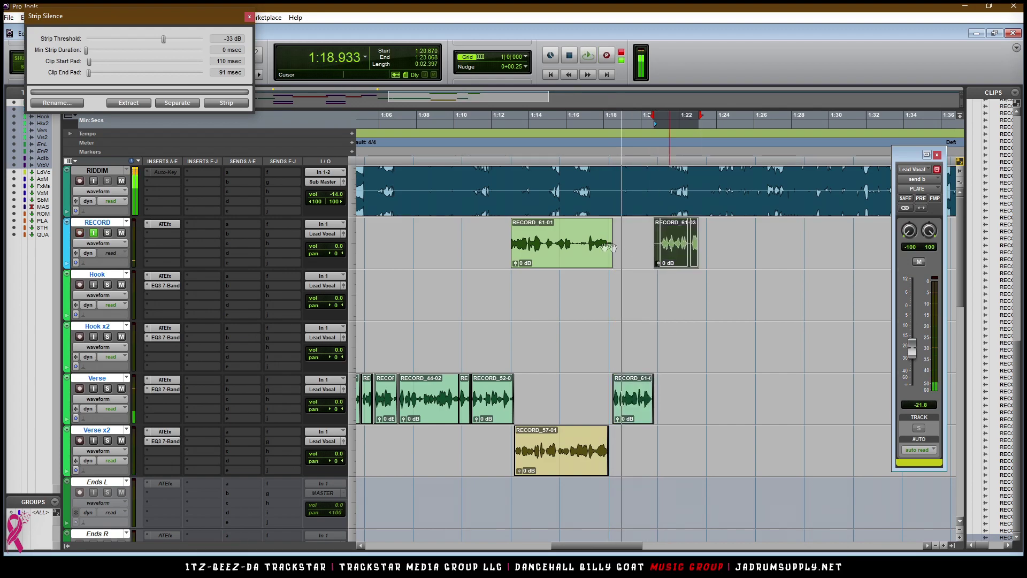
key("Delete")
left_click(578, 257)
key("Delete")
key("space")
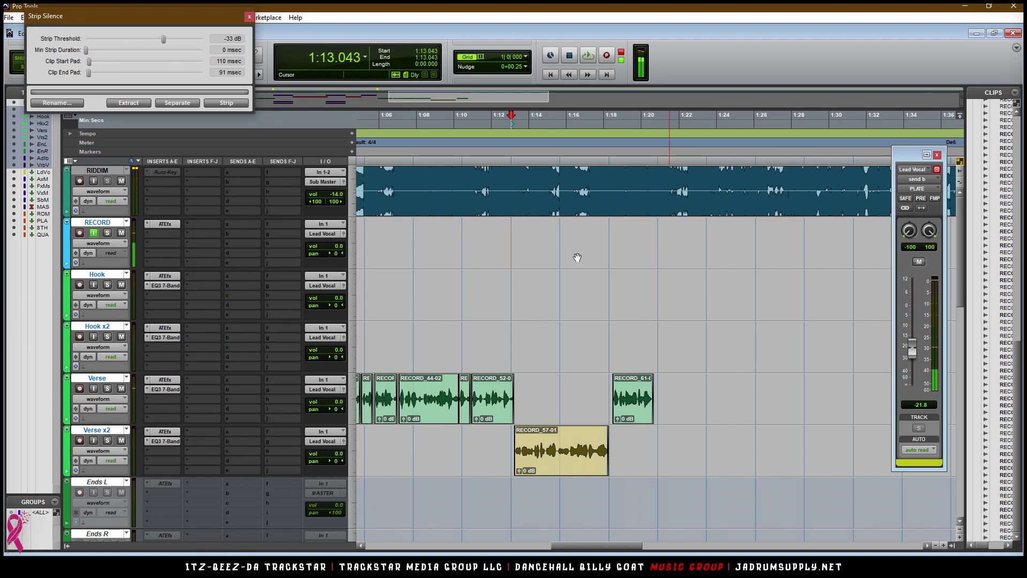
- Play from 1:18.260, punch in a recording of the next line, and place the take on the Verse x2 track
key("space")
key("ctrl")
key("space")
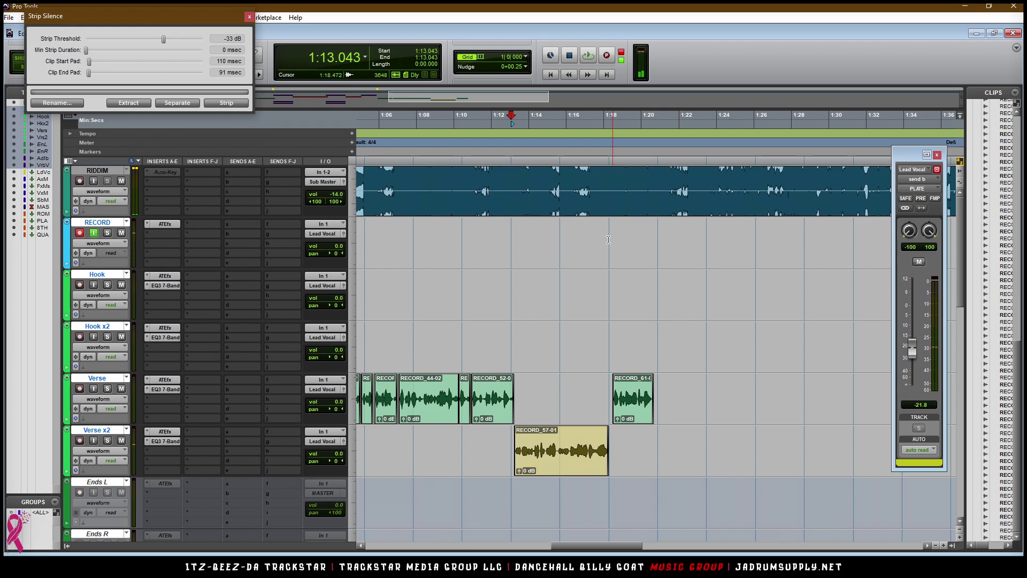
left_click(608, 239)
key("space")
key("ctrl")
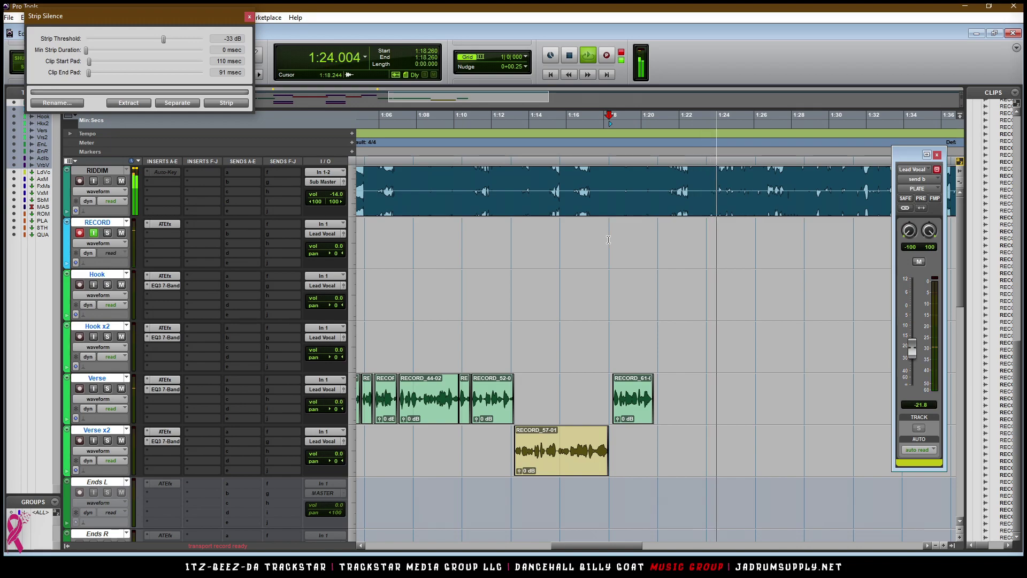
key("ctrl+space")
key("space")
left_click(717, 244)
left_click_drag(718, 244, 672, 448)
- Trim the new Verse x2 take to run from 1:20.406 to 1:23.482
key("t")
key("t")
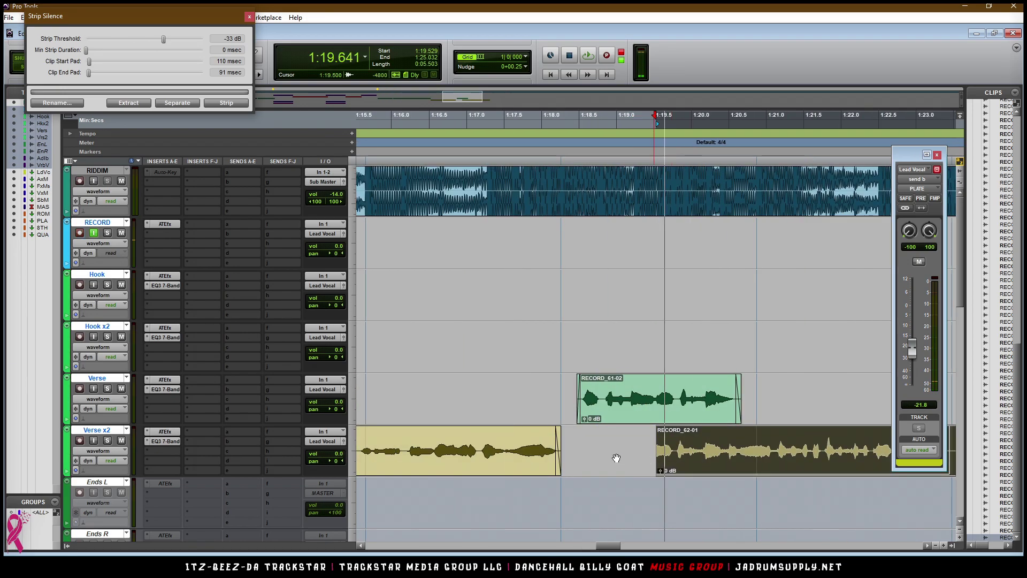
key("space")
left_click_drag(657, 458, 722, 448)
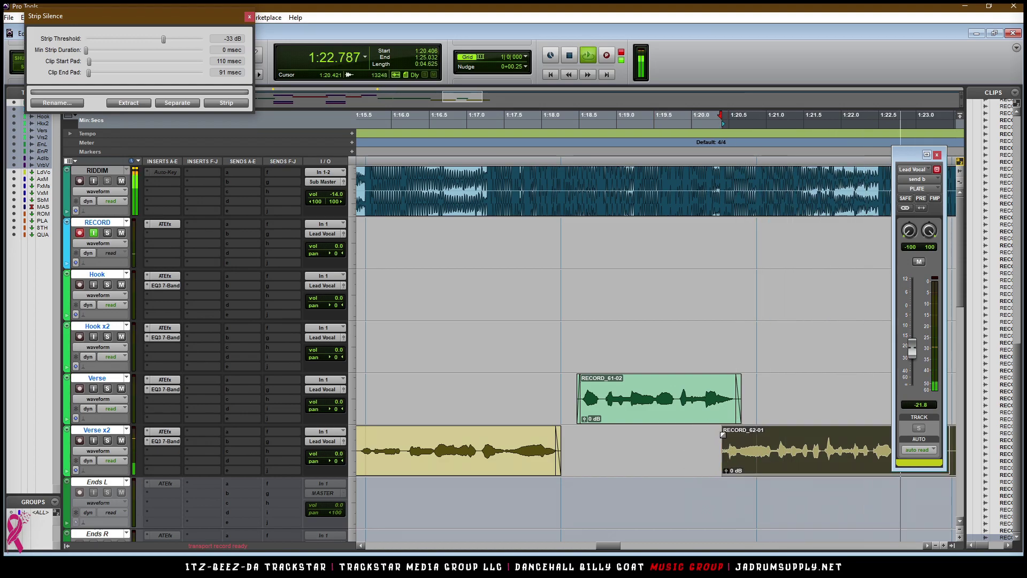
key("r")
left_click_drag(855, 445, 804, 443)
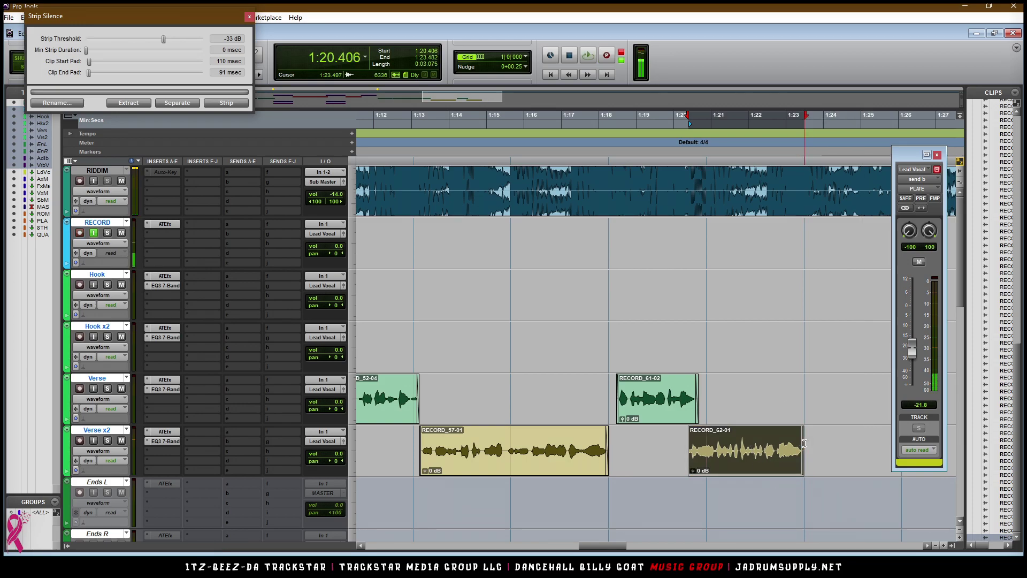
key("r")
key("r")
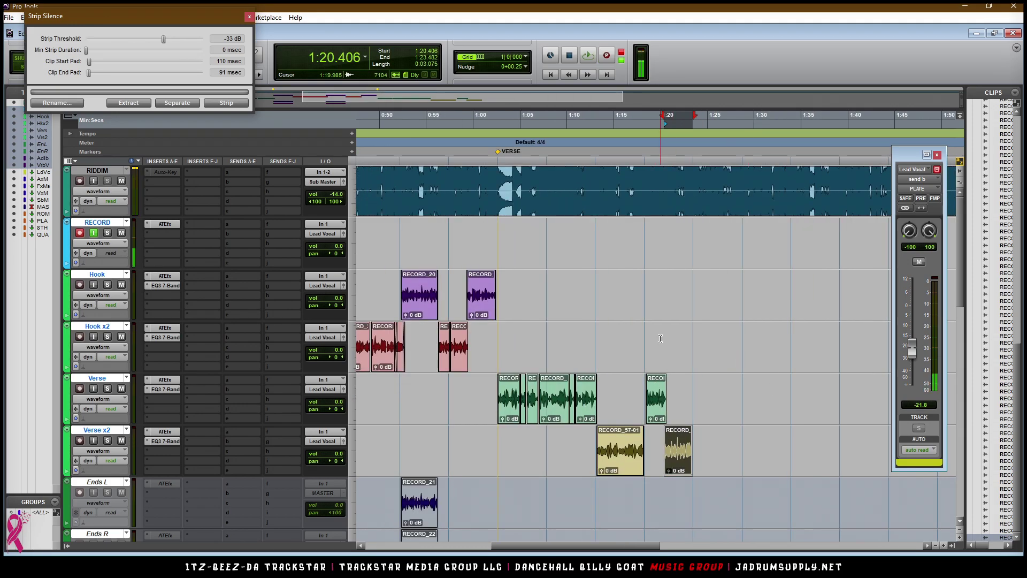
- Play from 1:20.869, punch in a recording on the RECORD track, and extend the take's start back to 1:23.478
key("space")
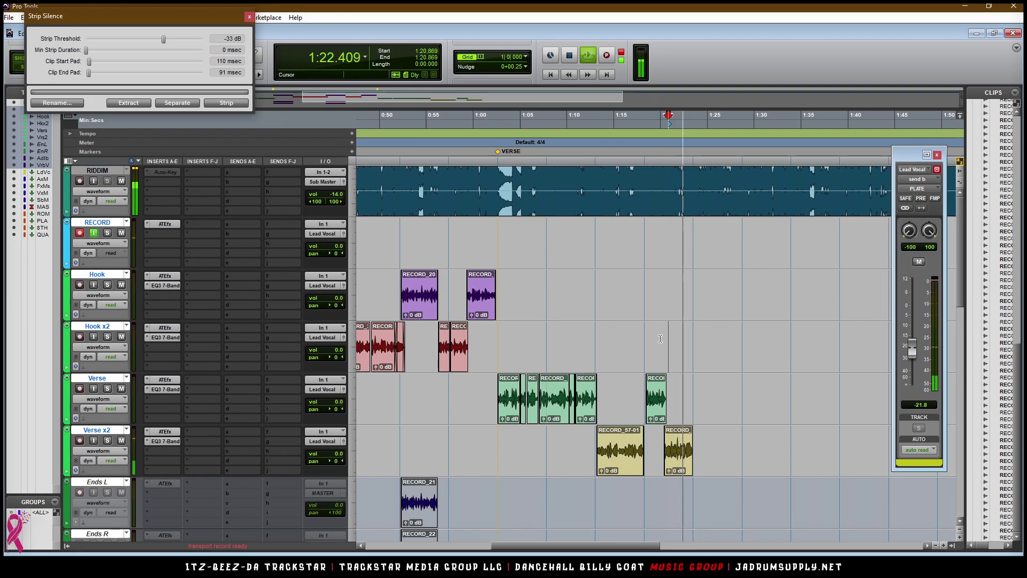
key("r")
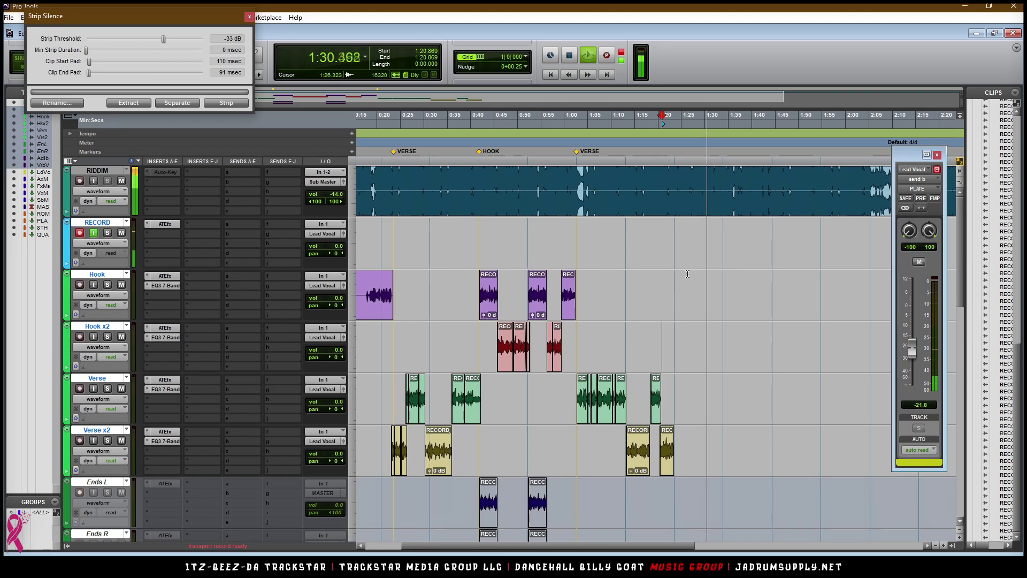
key("ctrl+]")
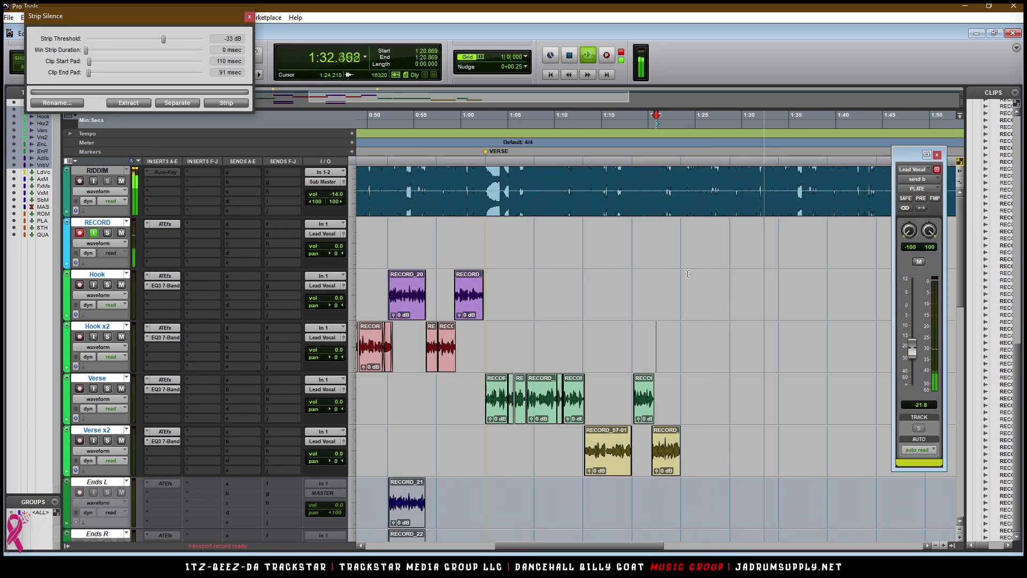
key("F12")
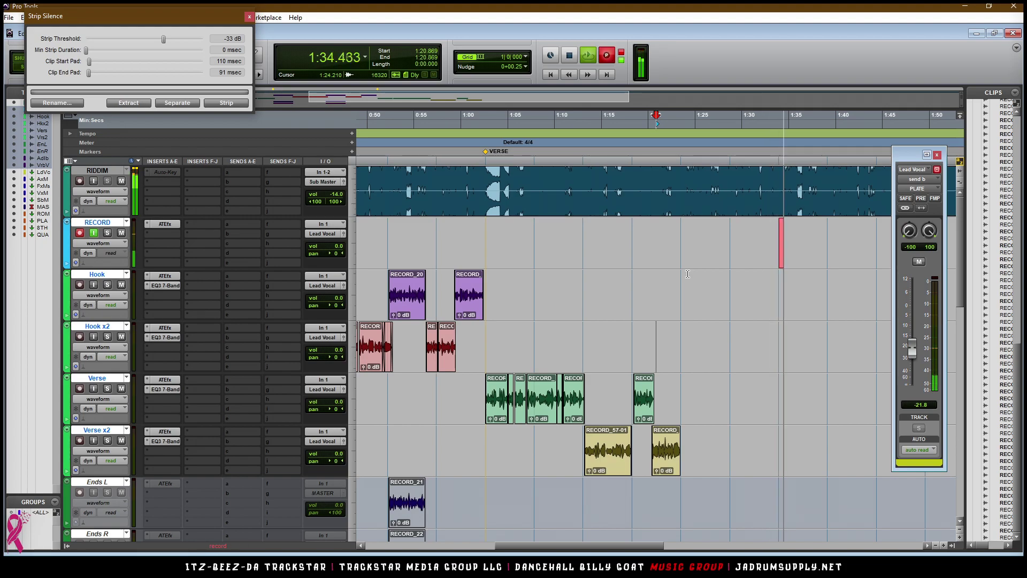
key("space")
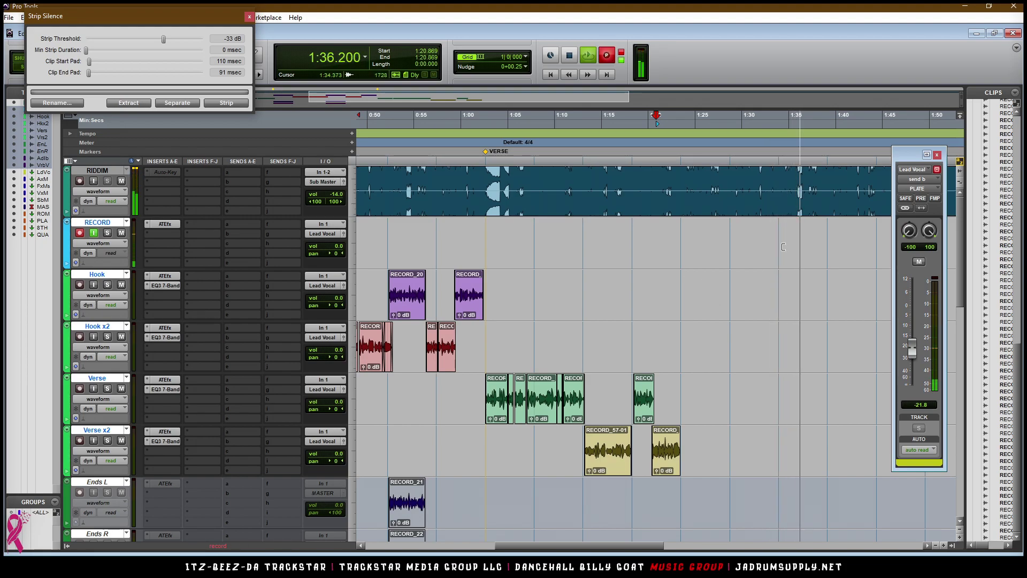
left_click_drag(772, 244, 674, 255)
key("ctrl")
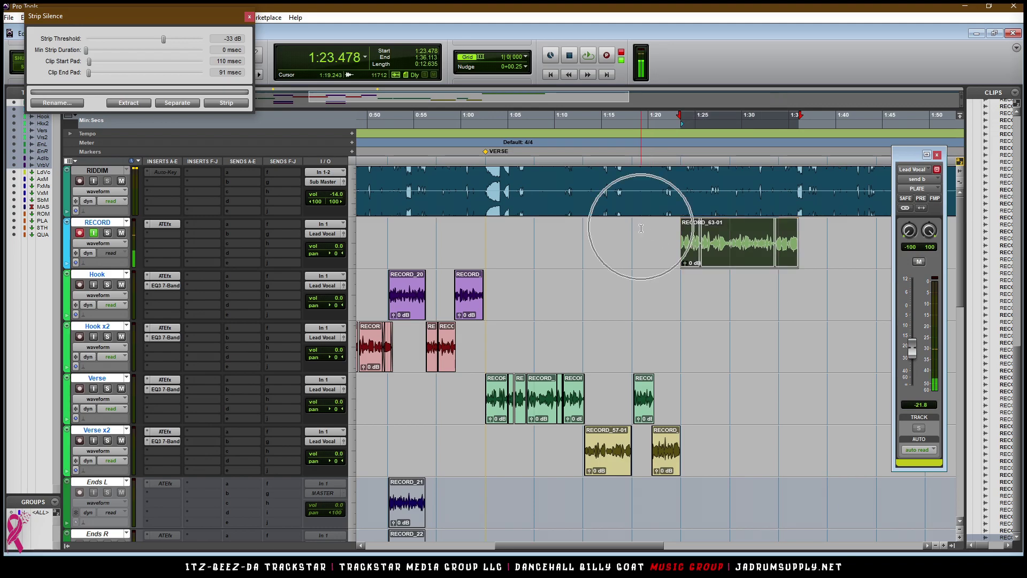
- Add a memory location marker named BRIDGE at 1:23.478, the start of the new take
left_click(676, 196)
key("space")
key("space")
key("KP_Enter")
type("BRIDGE")
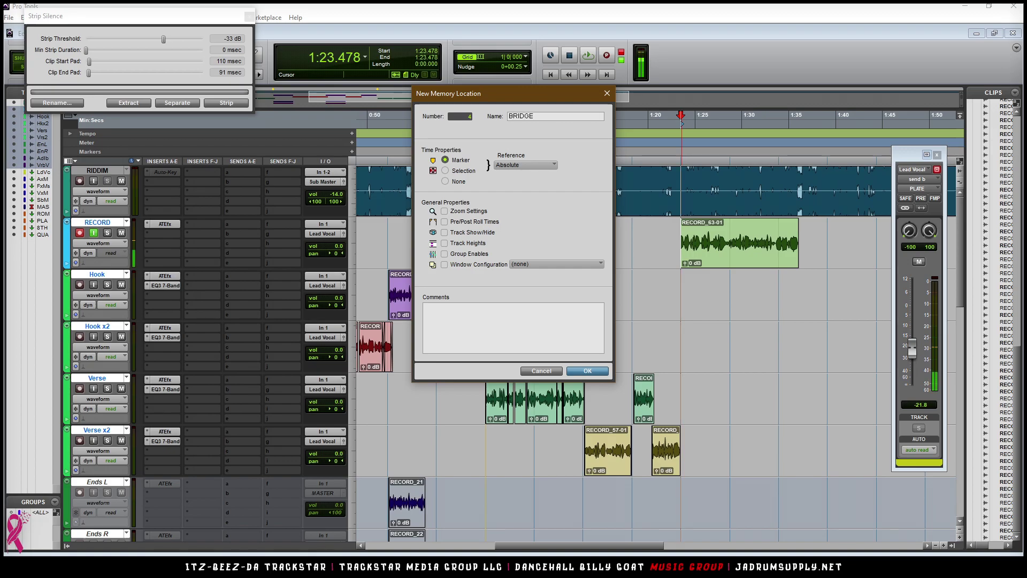
key("Return")
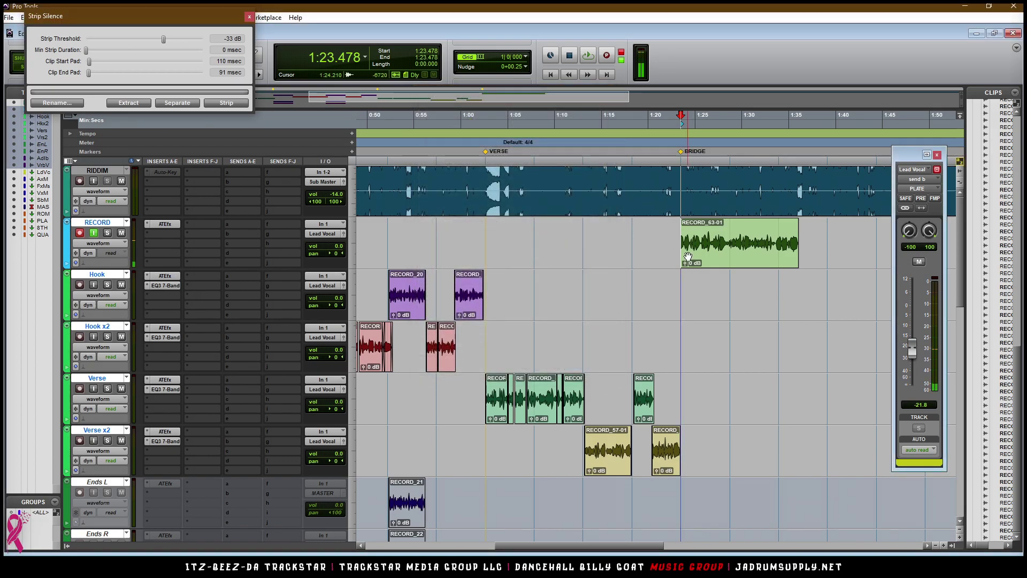
- Move the new take straight down from the RECORD track to the Verse track and play it from 1:23.478
left_click_drag(688, 257, 729, 385)
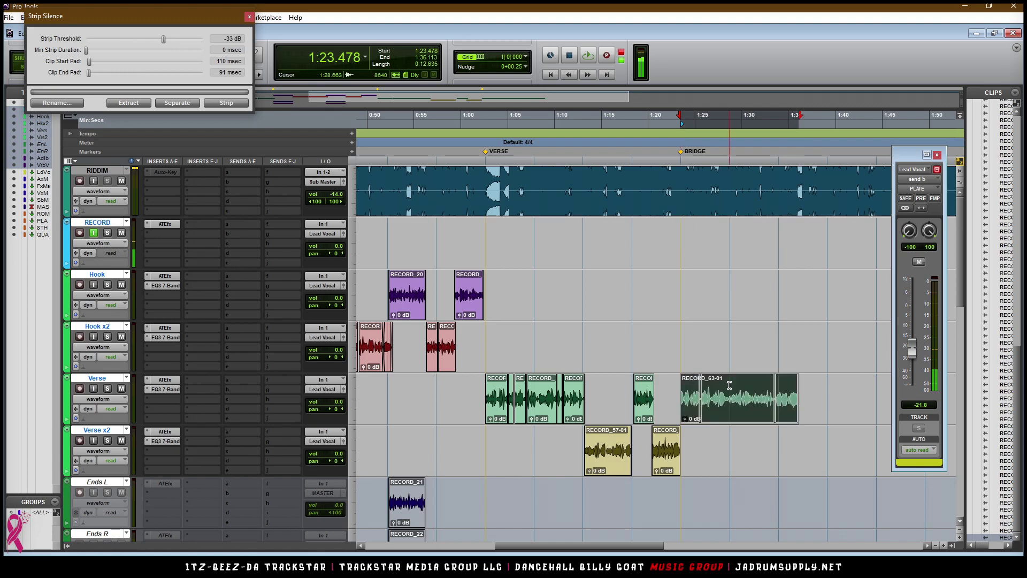
key("space")
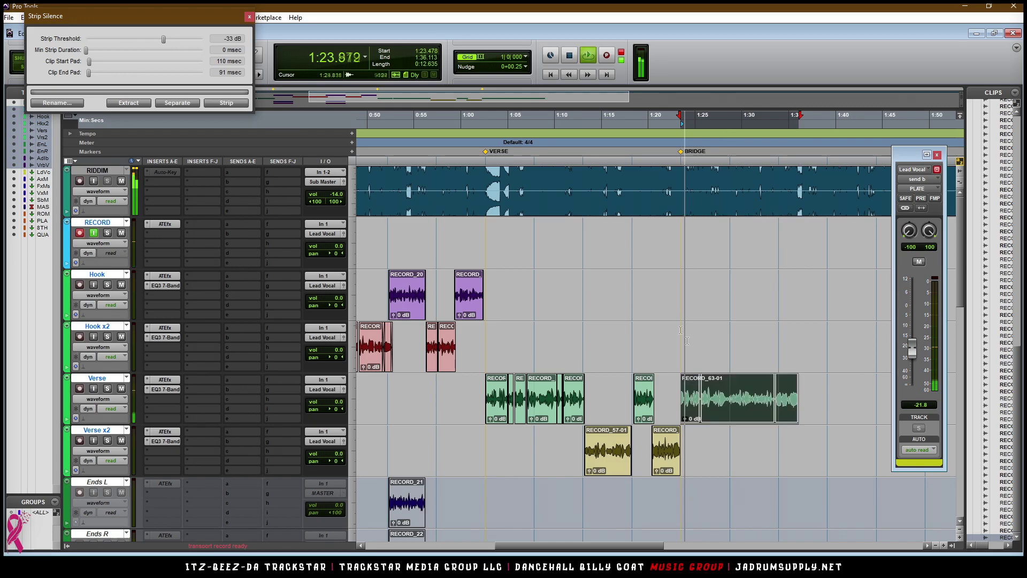
key("space")
- Record two successive takes over the start of the bridge on the RECORD track, running each from 1:18.260
left_click(634, 160)
key("space")
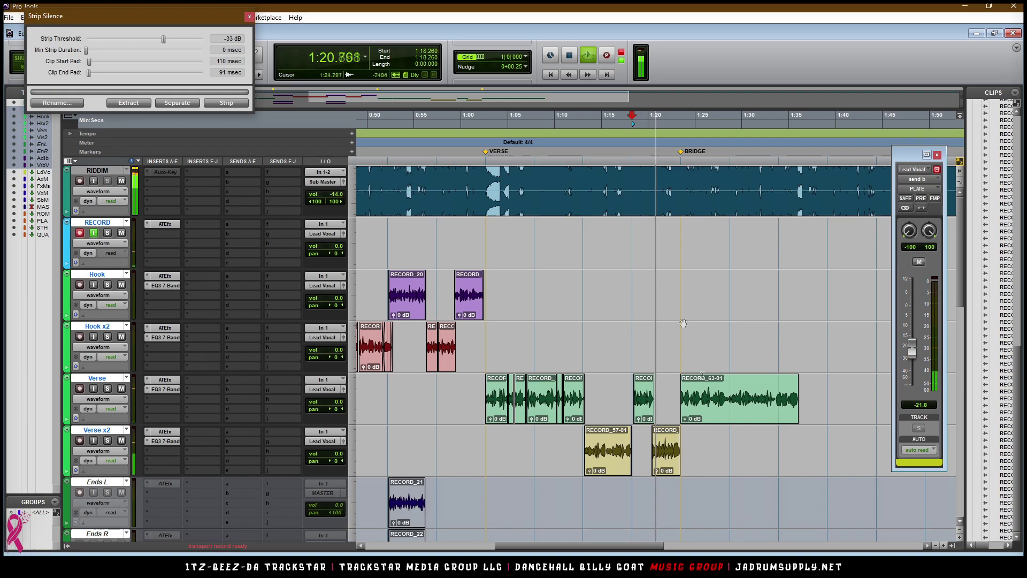
key("ctrl+space")
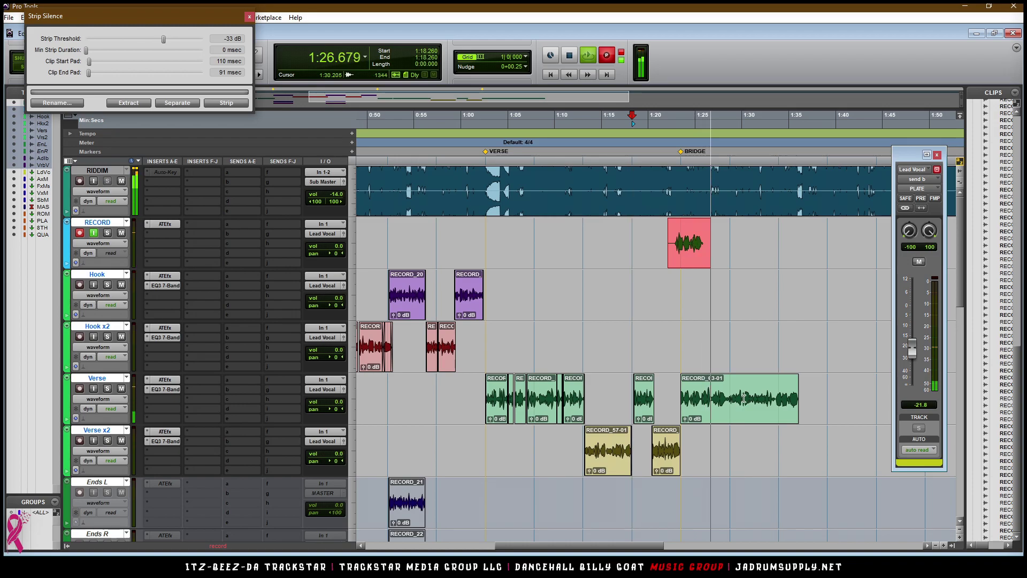
key("space")
key("ctrl+space")
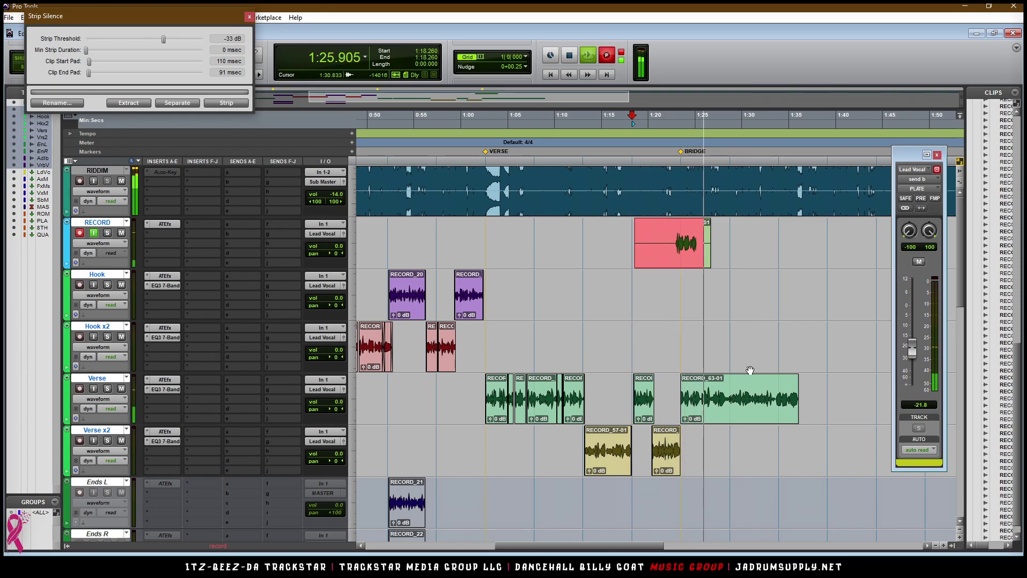
key("space")
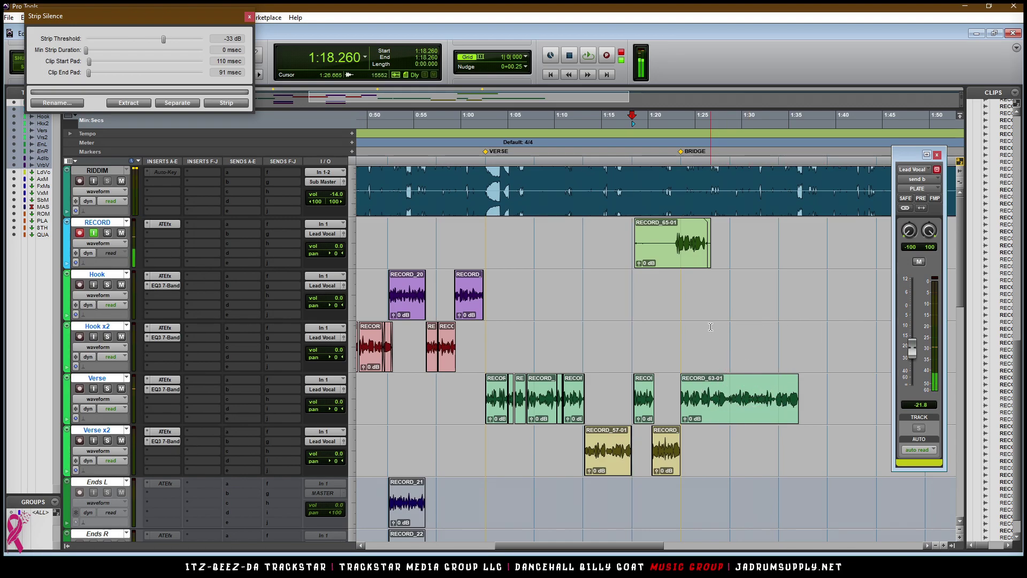
key("space")
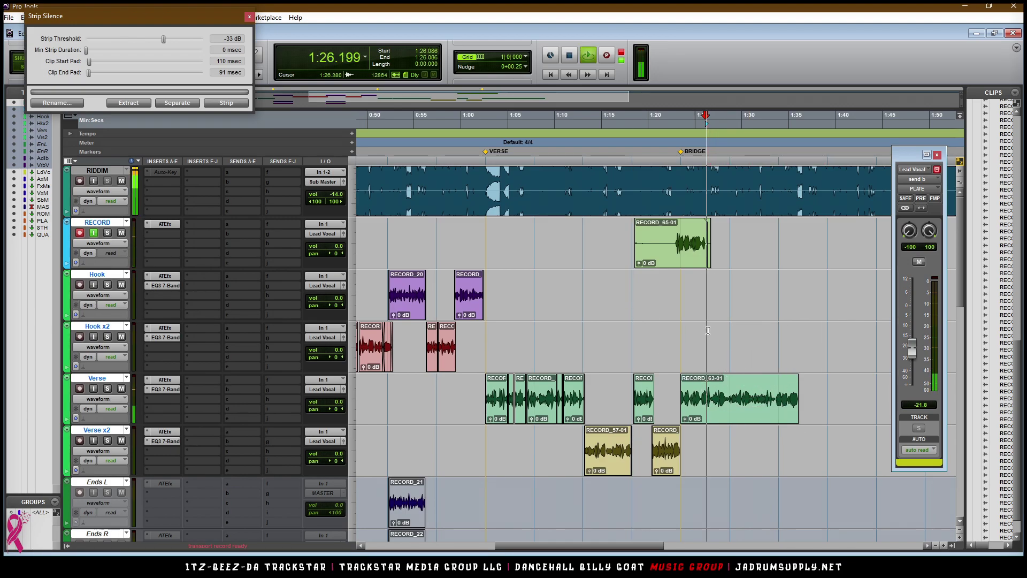
- Record another take over the existing one on the RECORD track, starting from 1:18.260
left_click(634, 235)
key("ctrl+space")
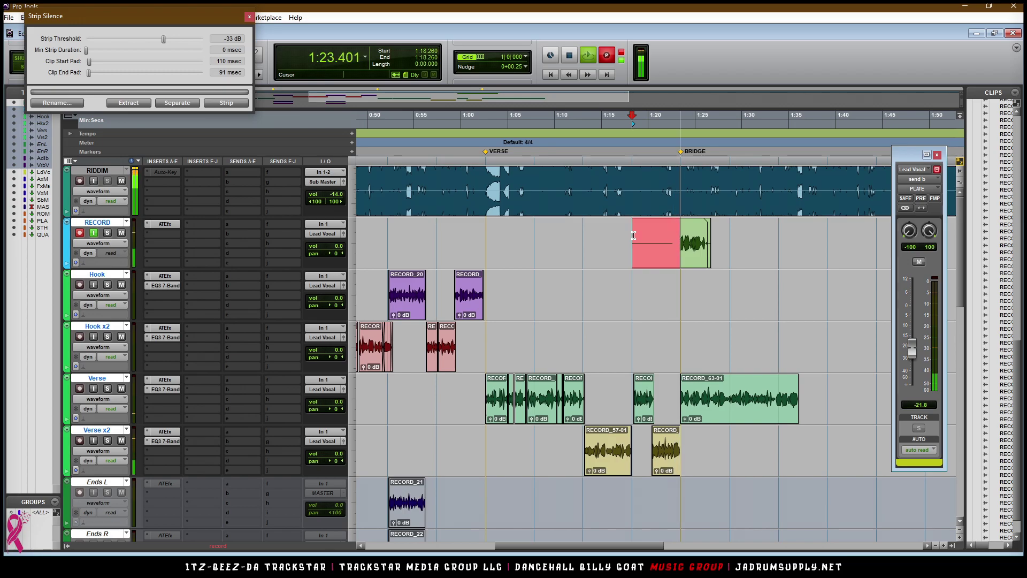
- Record a fresh vocal take on the RECORD track from 1:18.260, restarting the pass once
key("space")
key("space")
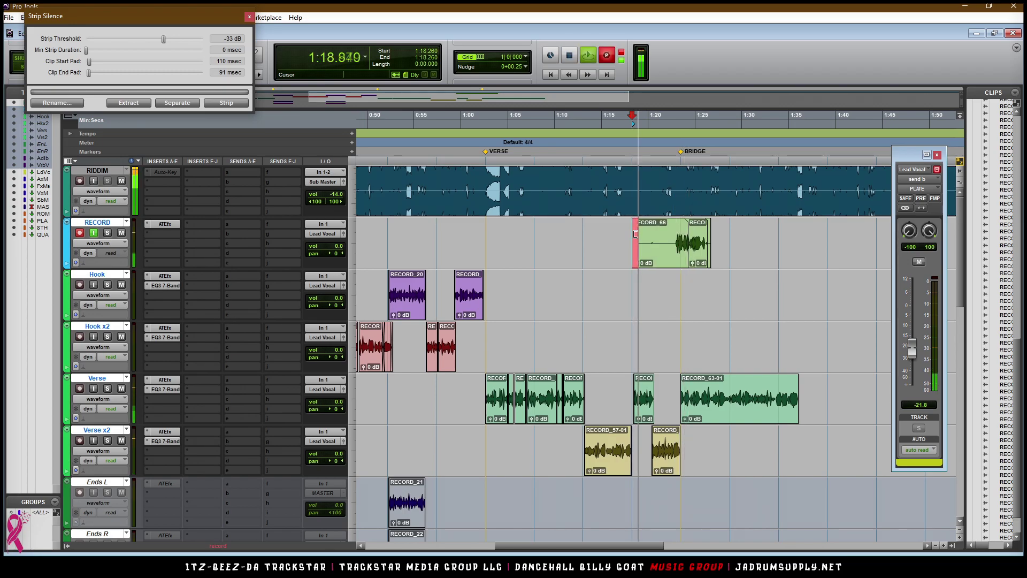
key("t")
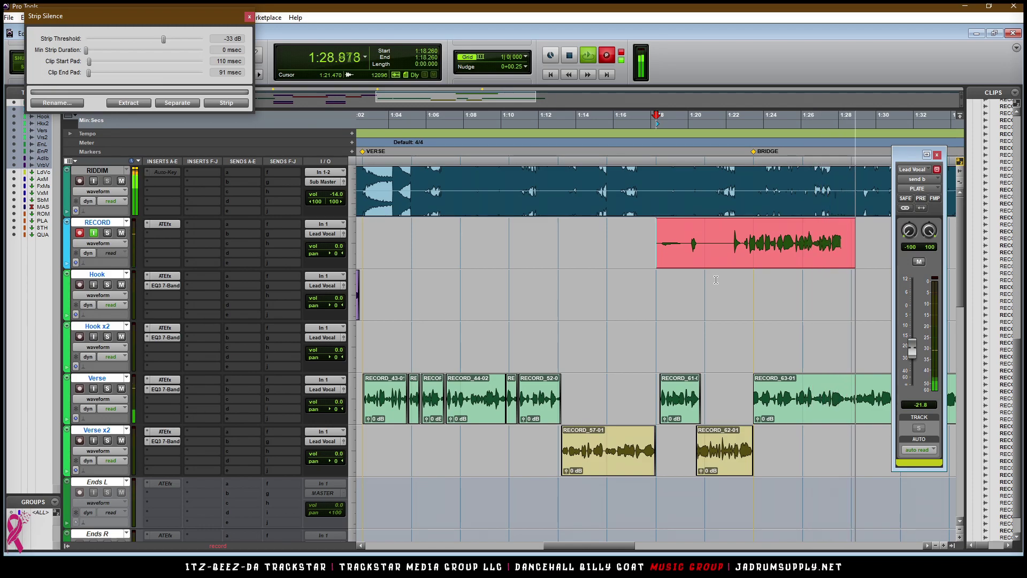
key("space")
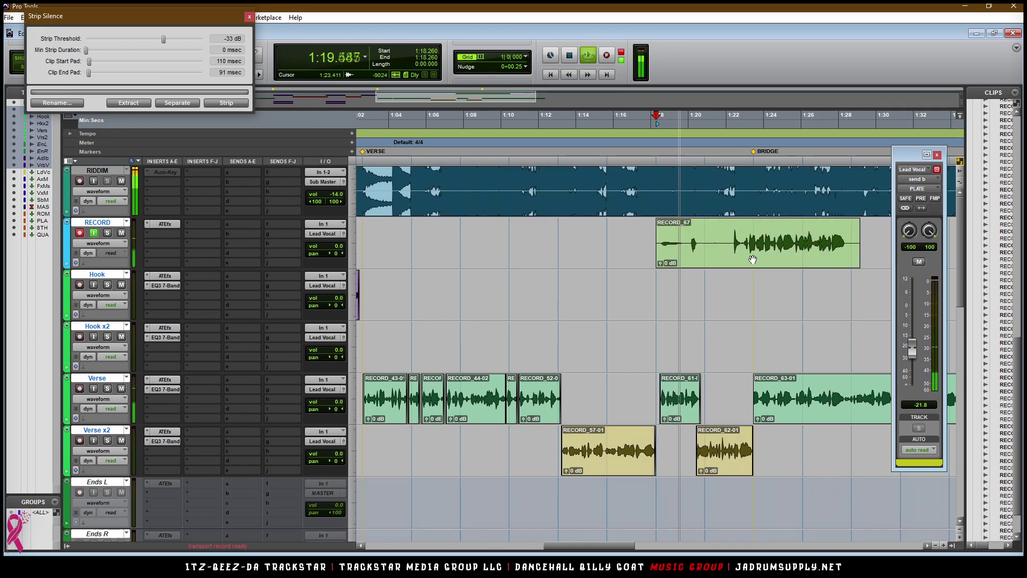
- Move the new take to the Hook track without its quiet opening, and shift the Verse clip at the bridge to 1:28.806
left_click_drag(745, 262, 754, 296)
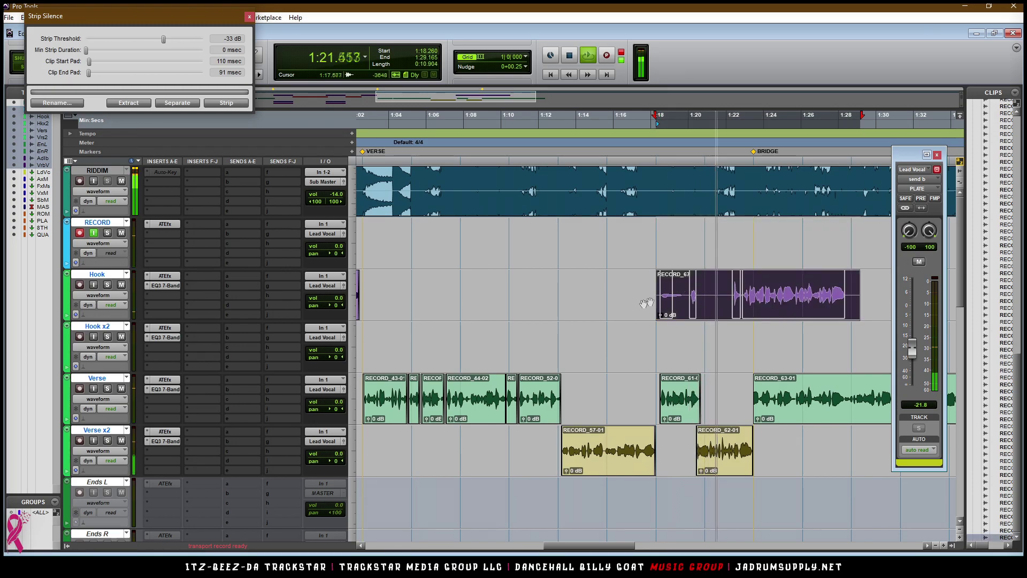
left_click_drag(664, 303, 741, 317)
left_click_drag(756, 399, 853, 400)
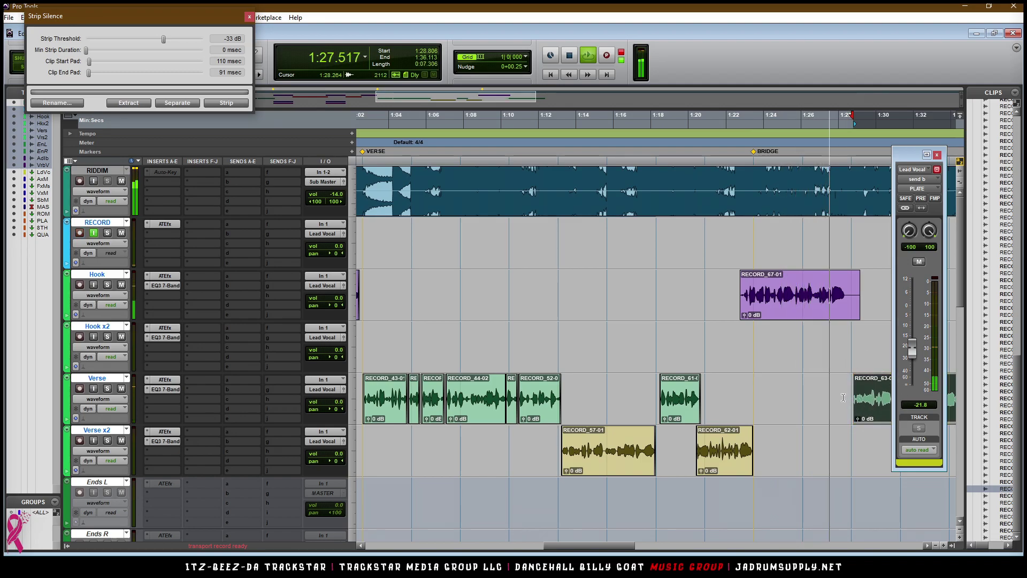
- Play from 1:21.641 and punch in another take of the bridge line on the RECORD track
left_click(719, 283)
key("space")
key("ctrl+space")
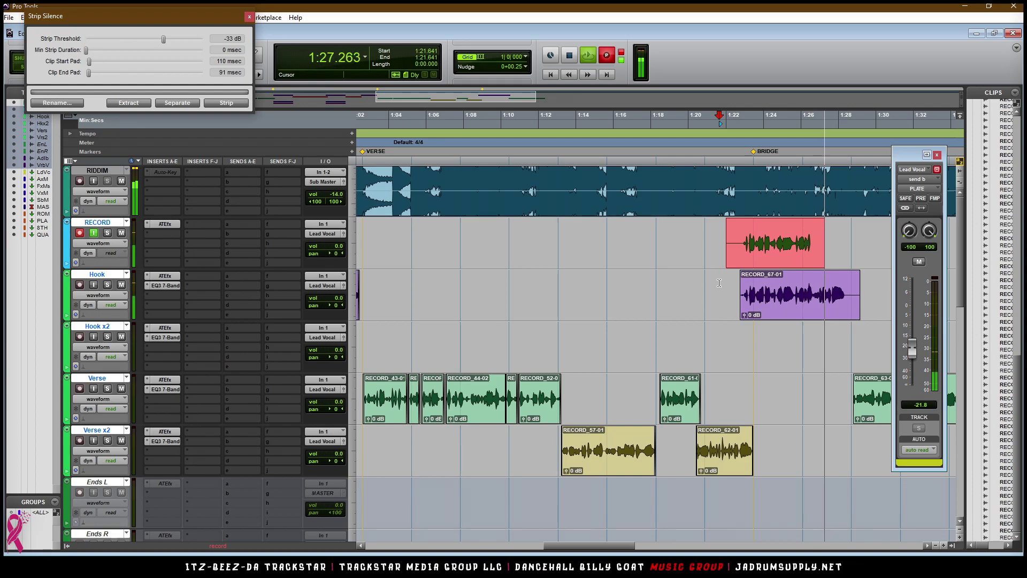
key("space")
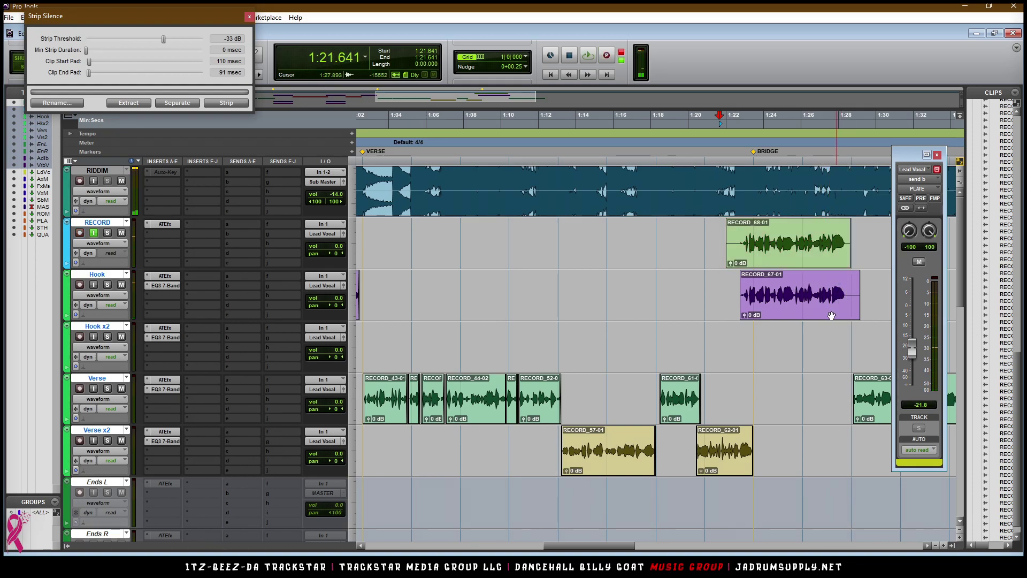
- Move the punched-in take over the existing bridge clip on the Hook track and delete the leftover sliver at its end
left_click(807, 262)
key("space")
left_click_drag(814, 261, 814, 308)
left_click(856, 309)
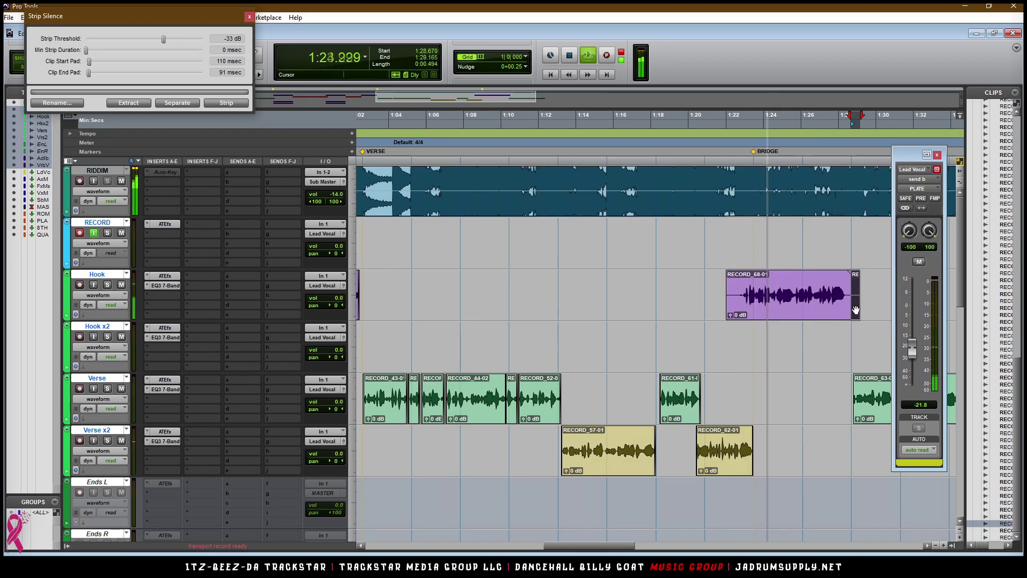
key("Delete")
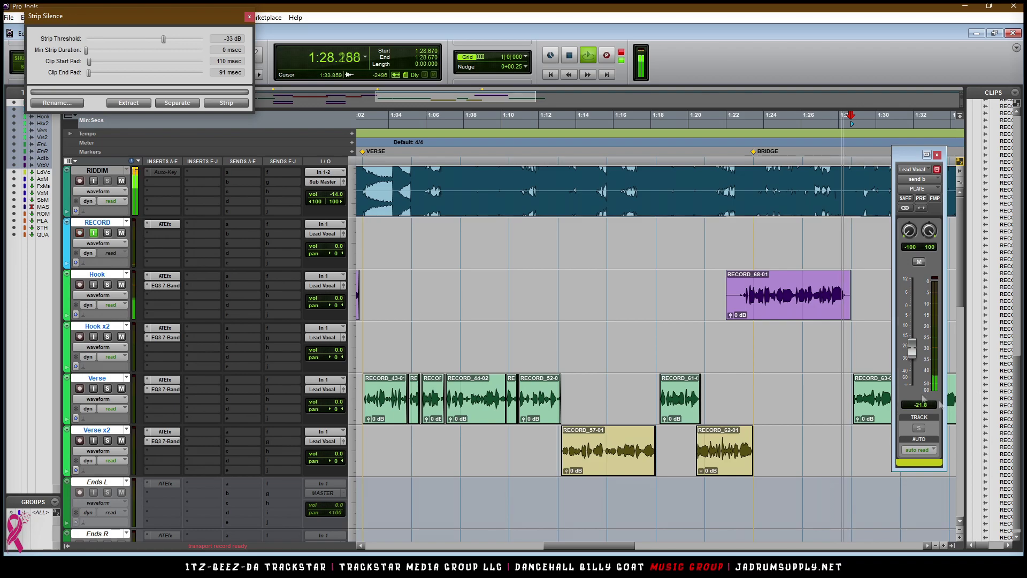
- Play back the bridge repeatedly from 1:26.722 to check how the Hook clip leads into the following Verse clip
key("space")
key("r")
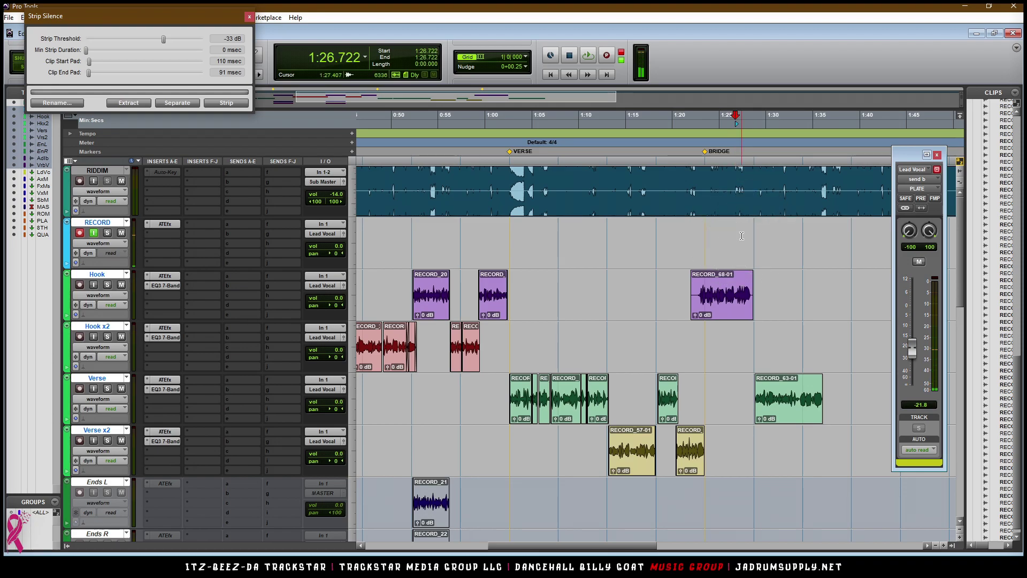
key("space")
key("t")
key("t")
key("t")
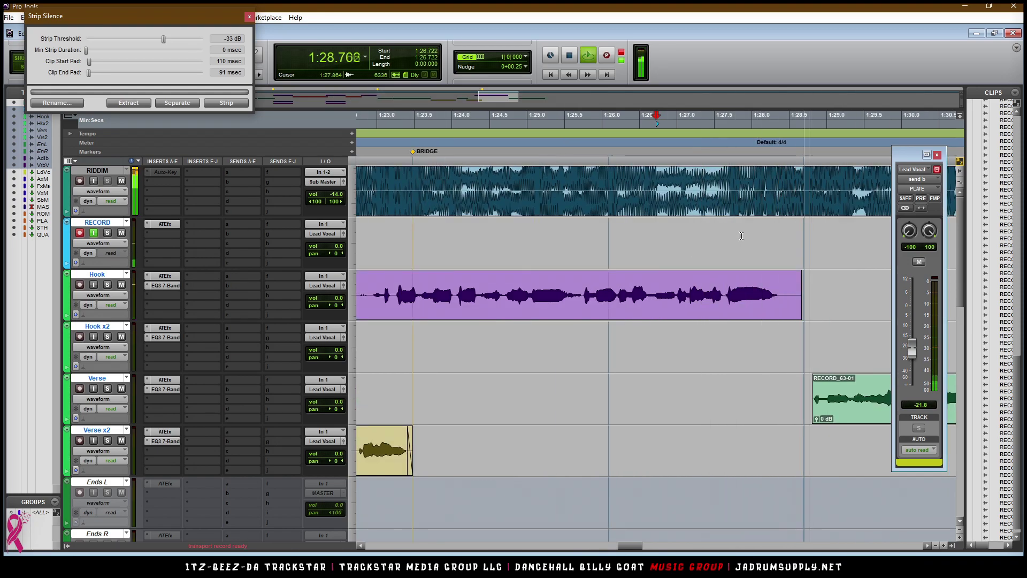
key("r")
key("r")
key("r")
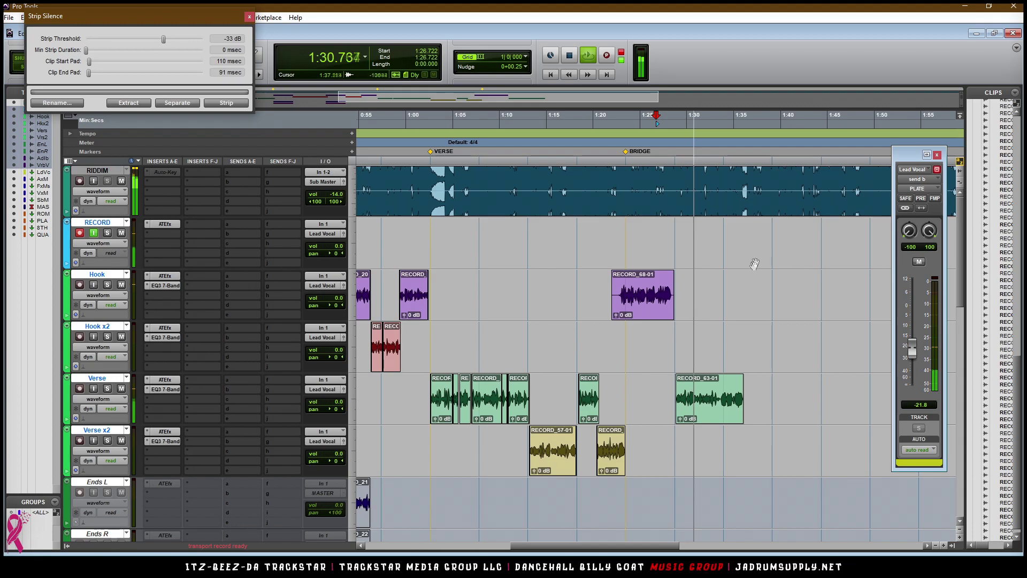
key("space")
key("space")
key("t")
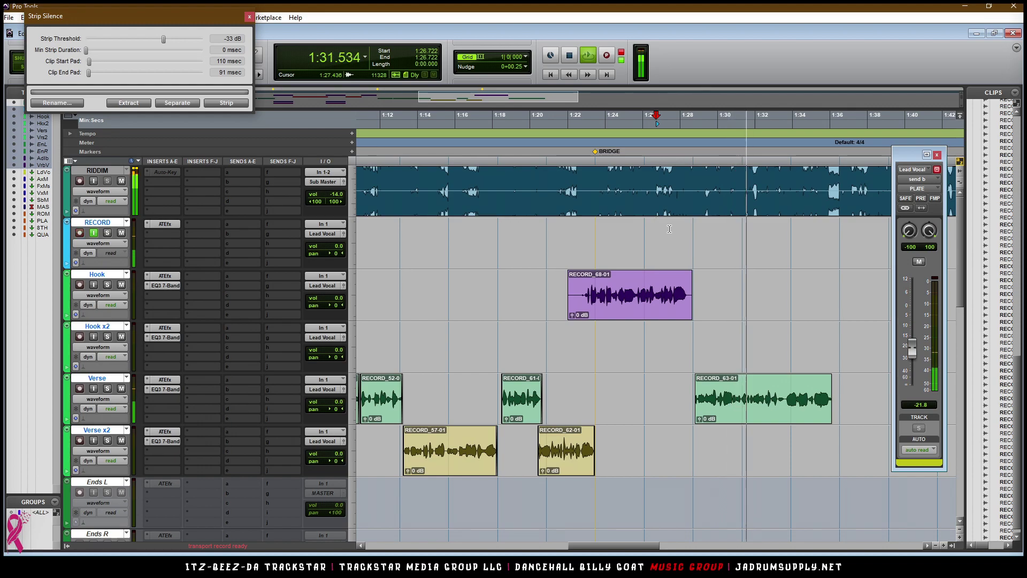
key("space")
key("space")
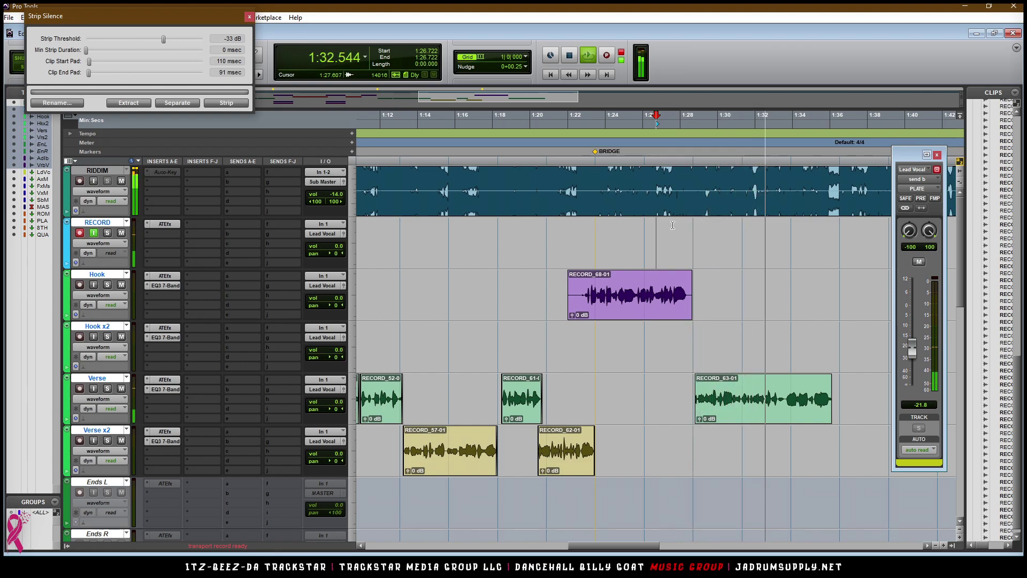
key("space")
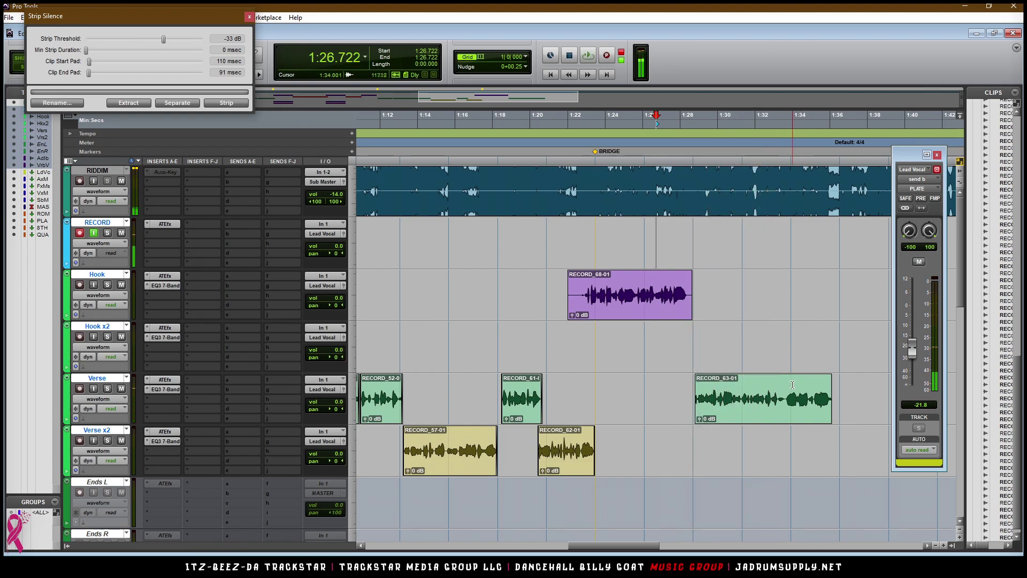
- Delete the Verse clip starting at 1:28.806 and record takes of the next line on the RECORD track from 1:26.086
left_click(781, 417)
key("Delete")
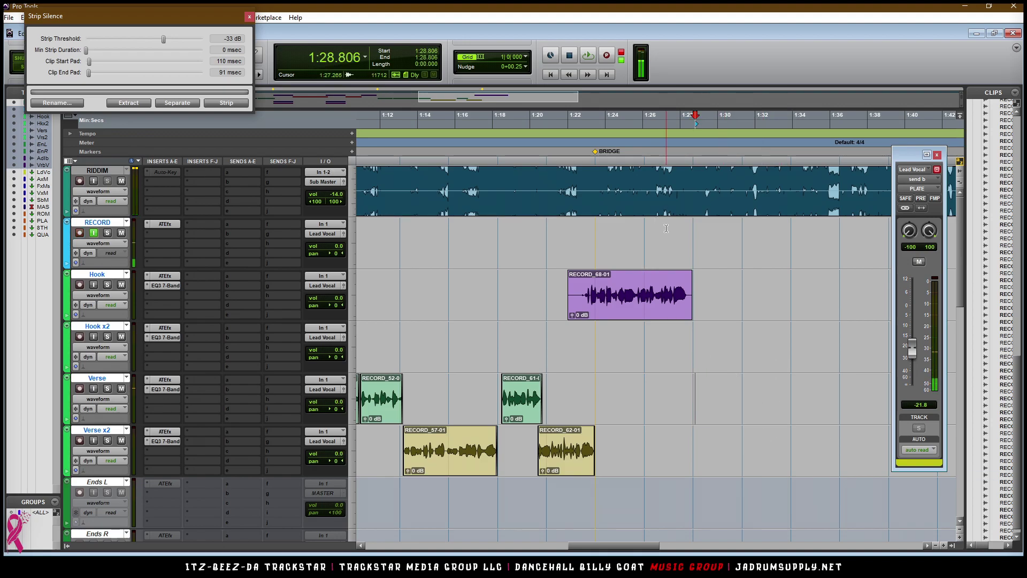
key("space")
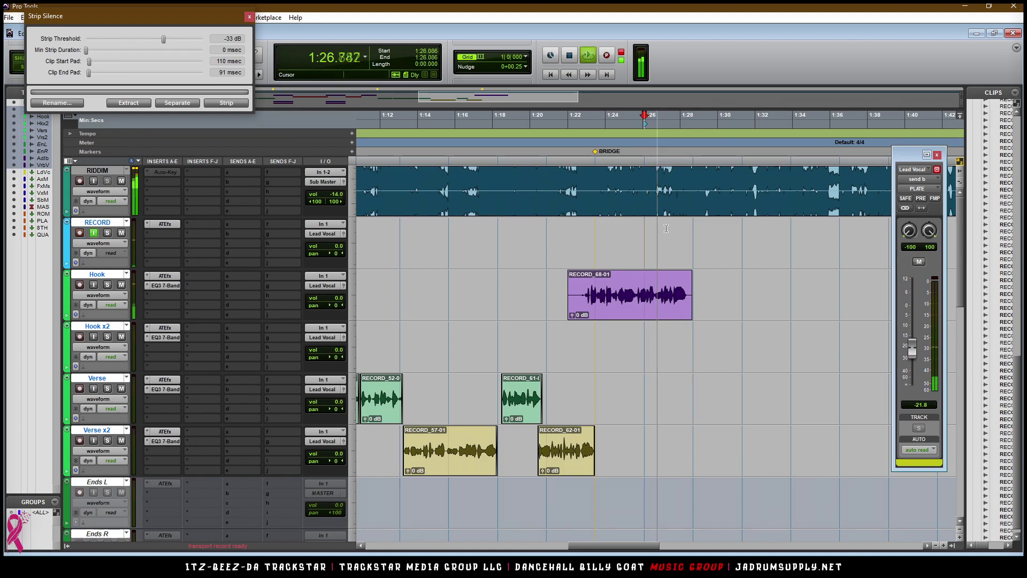
key("ctrl+space")
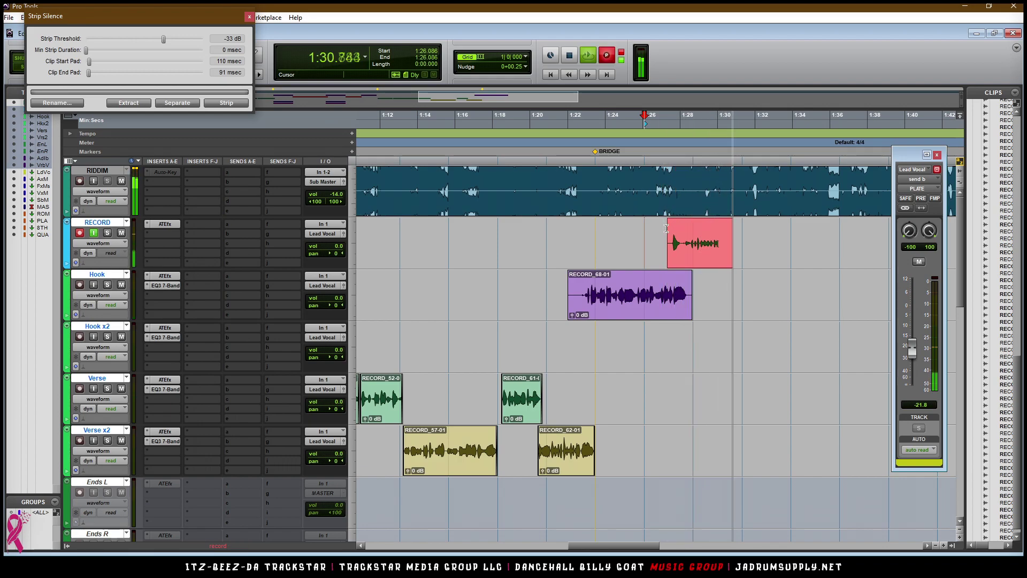
key("space")
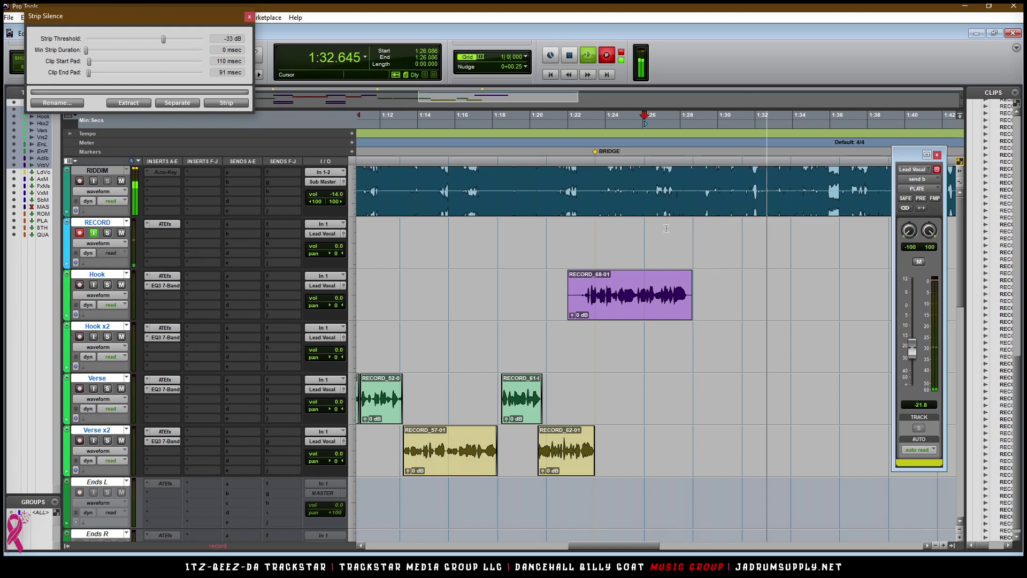
key("ctrl+space")
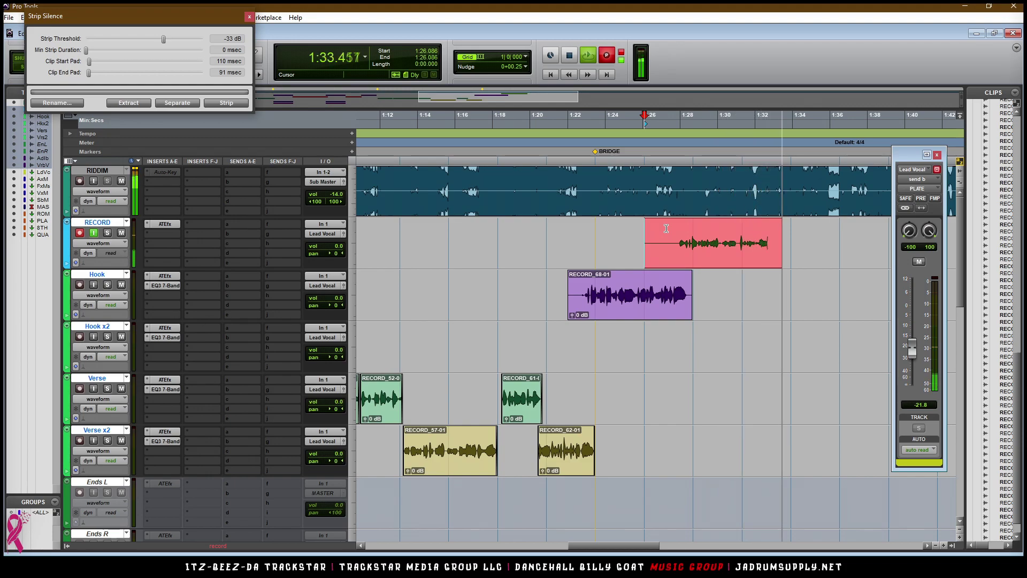
key("space")
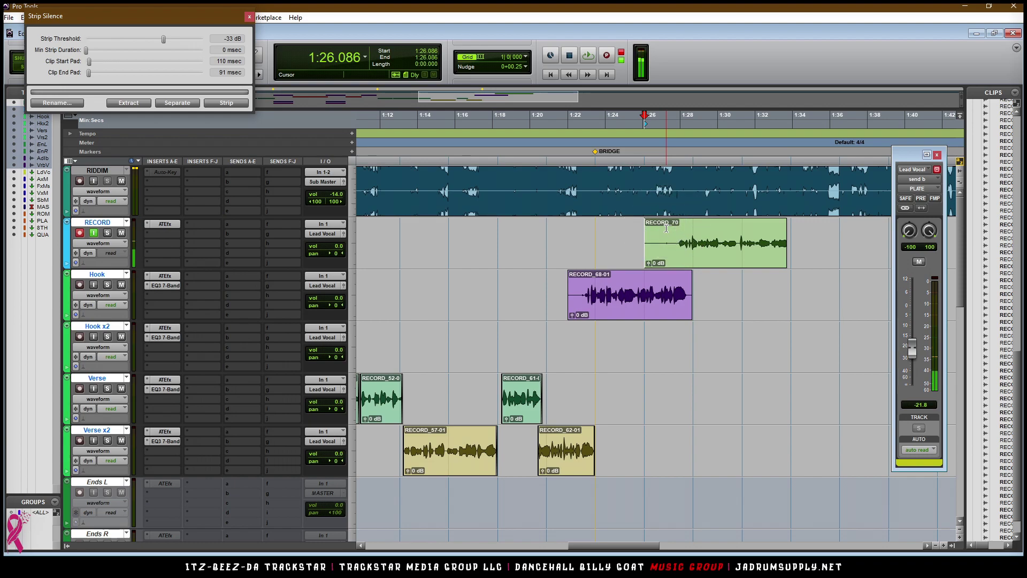
key("ctrl+space")
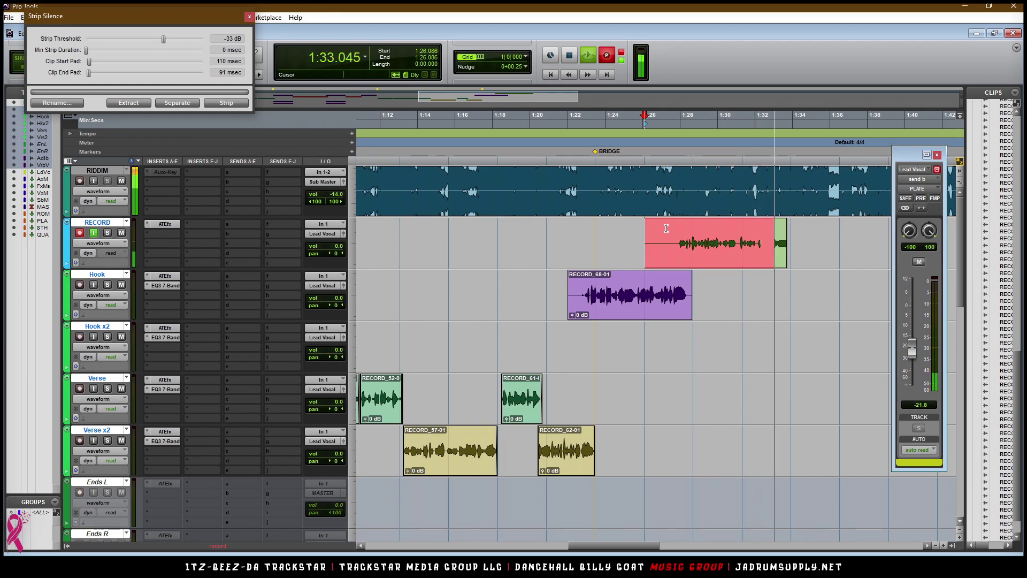
key("space")
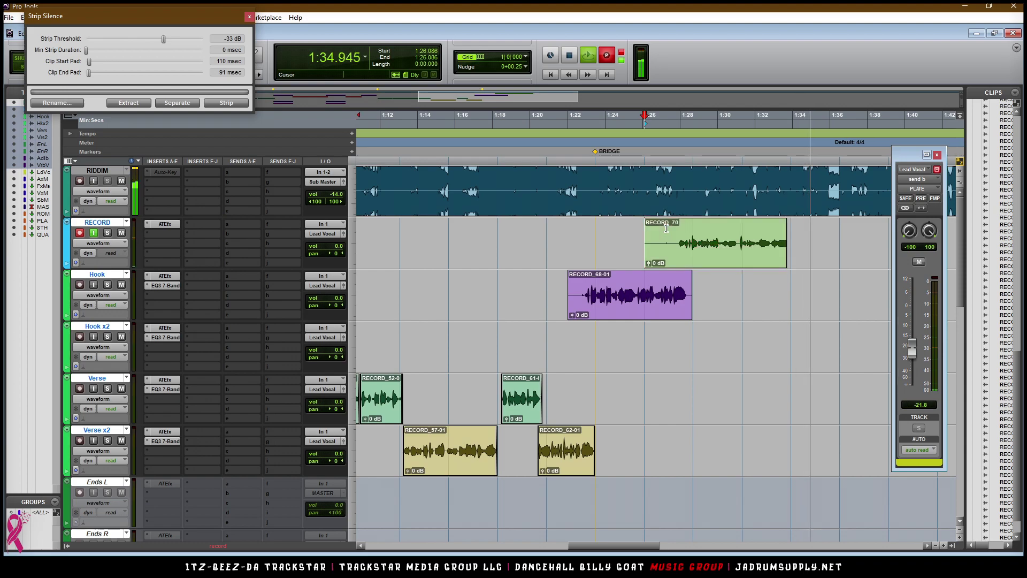
- Move the latest take to the Hook x2 track and strip the silence from it and the bridge clip on the Hook track
left_click_drag(685, 243, 685, 348)
key("space")
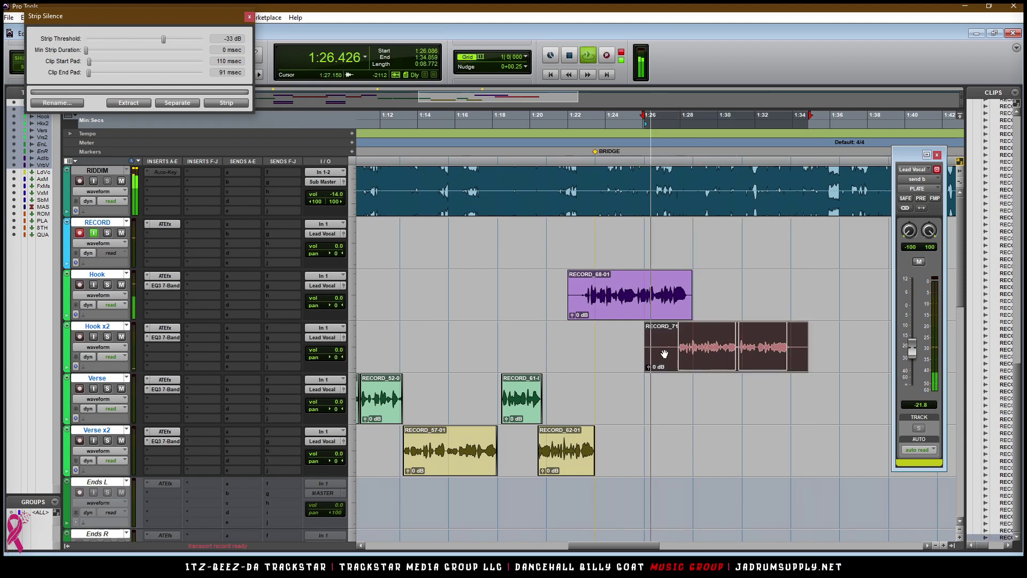
left_click(226, 102)
key("space")
key("space")
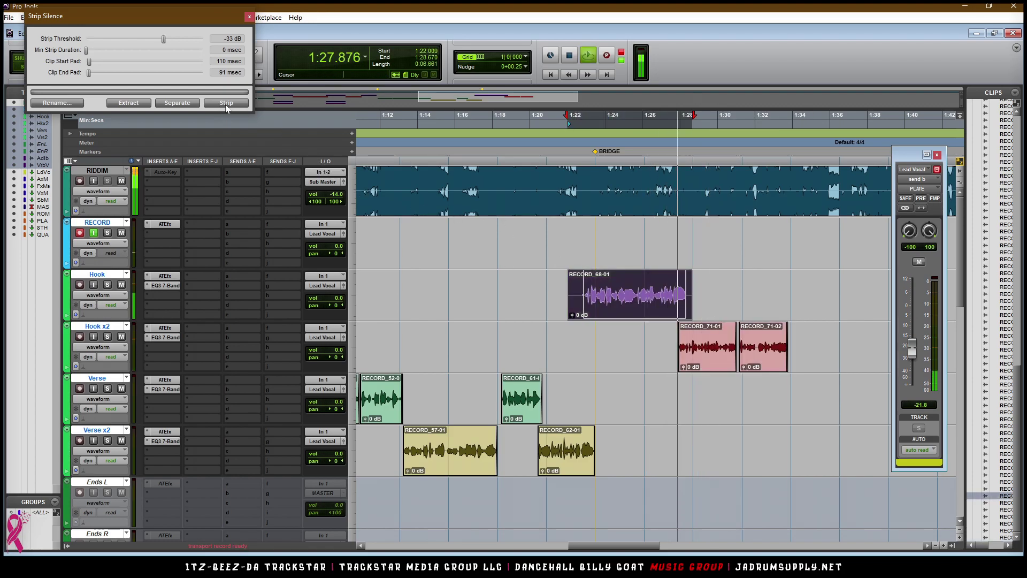
left_click(226, 104)
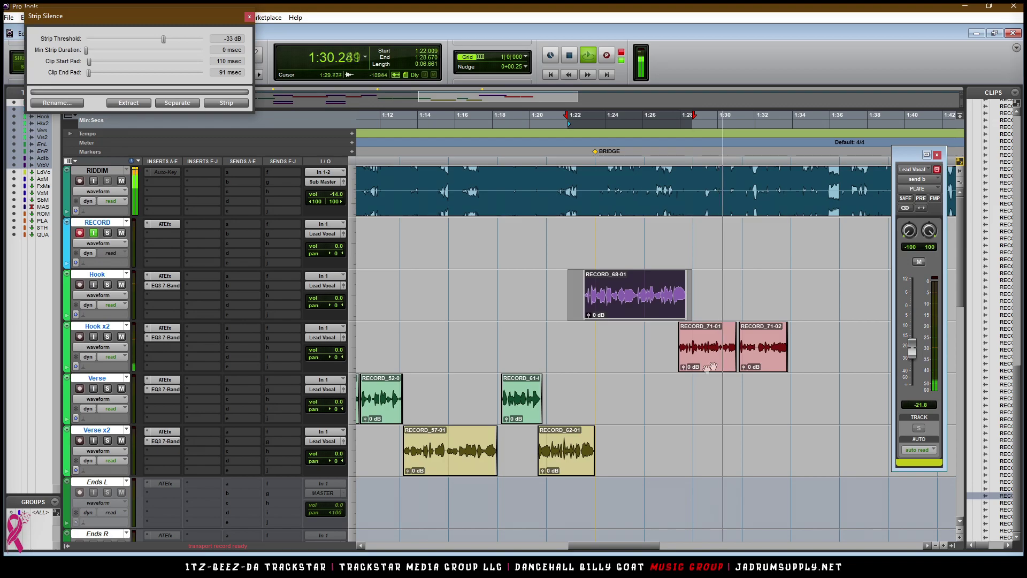
- Raise the clip gain of both new Hook x2 clips to +4.0 dB
left_click(774, 366, "shift")
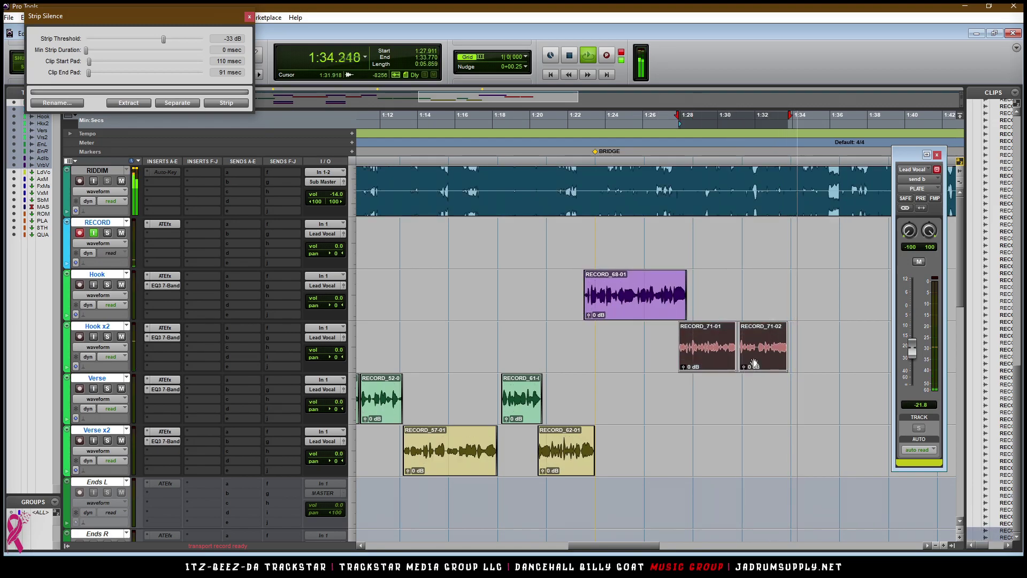
key("alt+space")
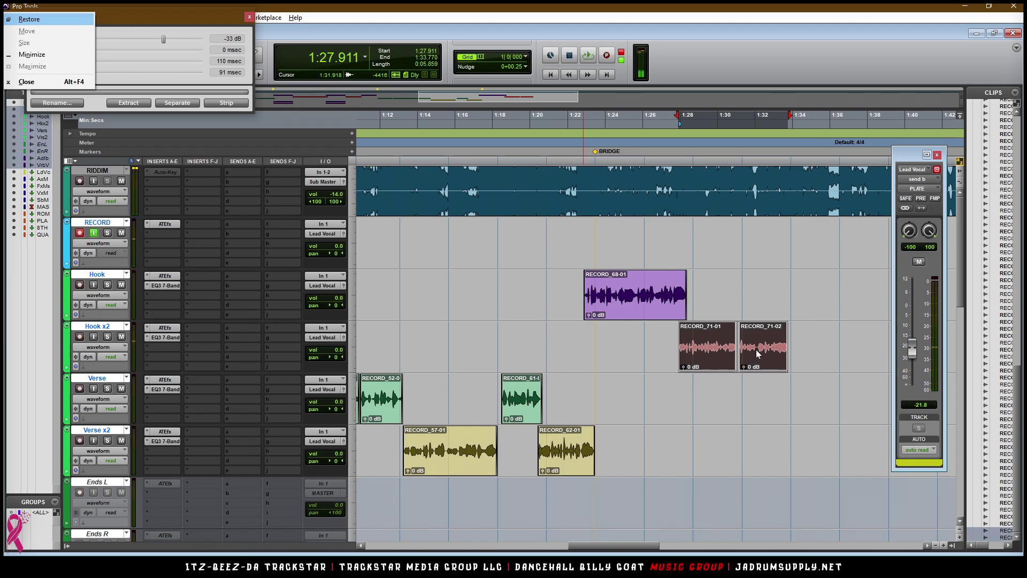
key("Escape")
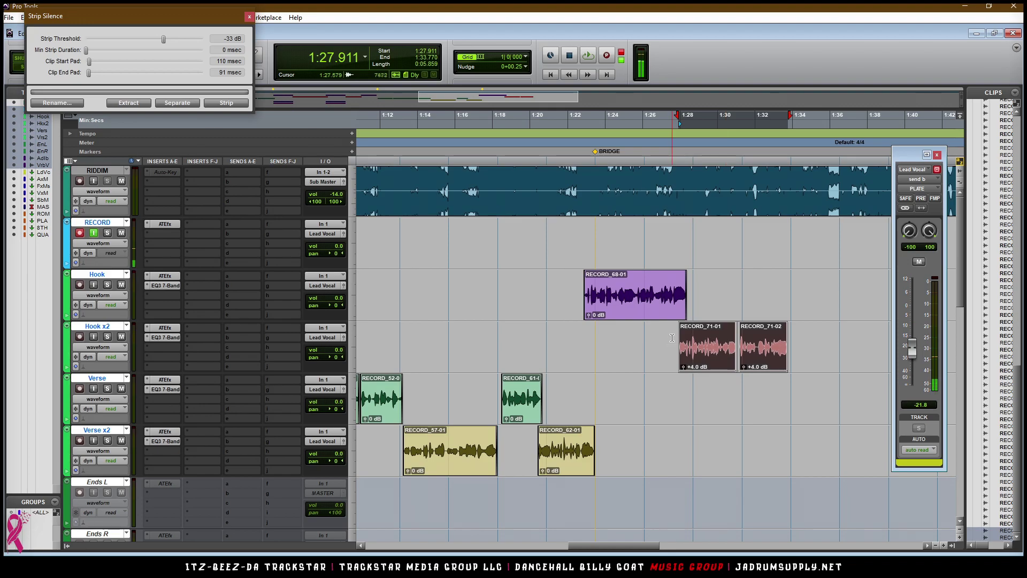
- Play back the two louder Hook x2 clips from 1:28.695
key("space")
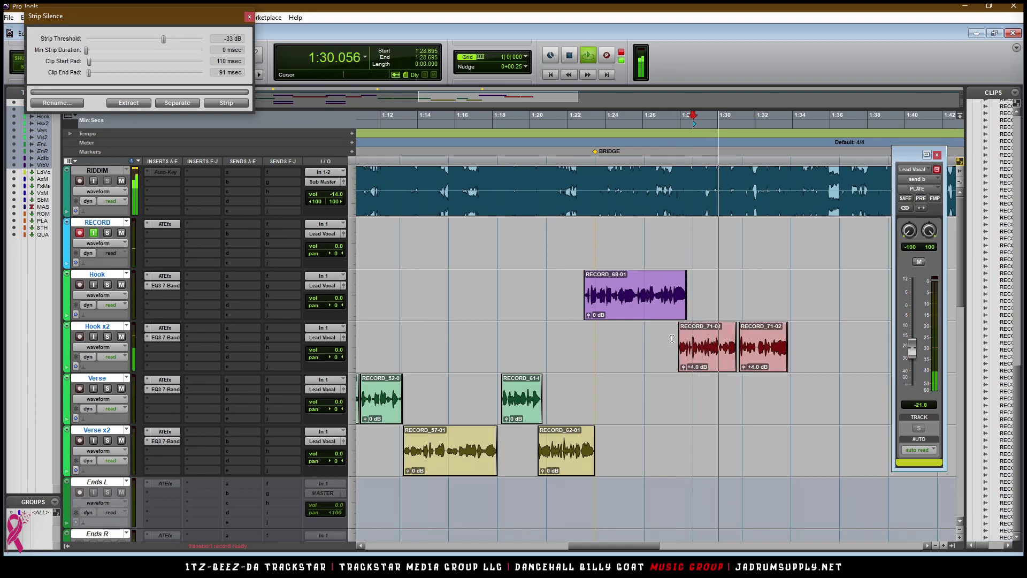
key("r")
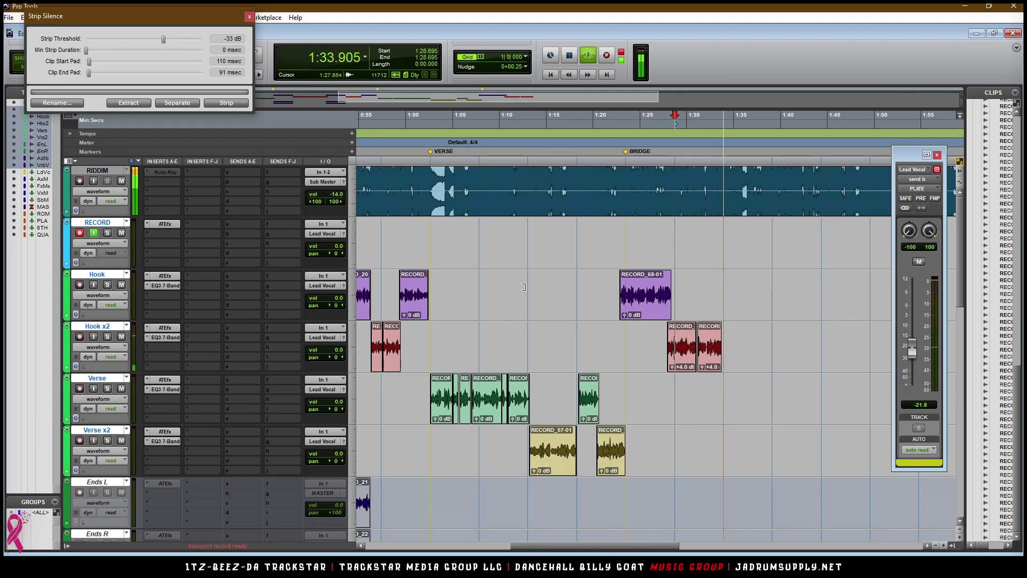
key("space")
- Copy the Hook and Hook x2 clips between 0:41.739 and 1:02.608 and paste them at 1:33.913
key("r")
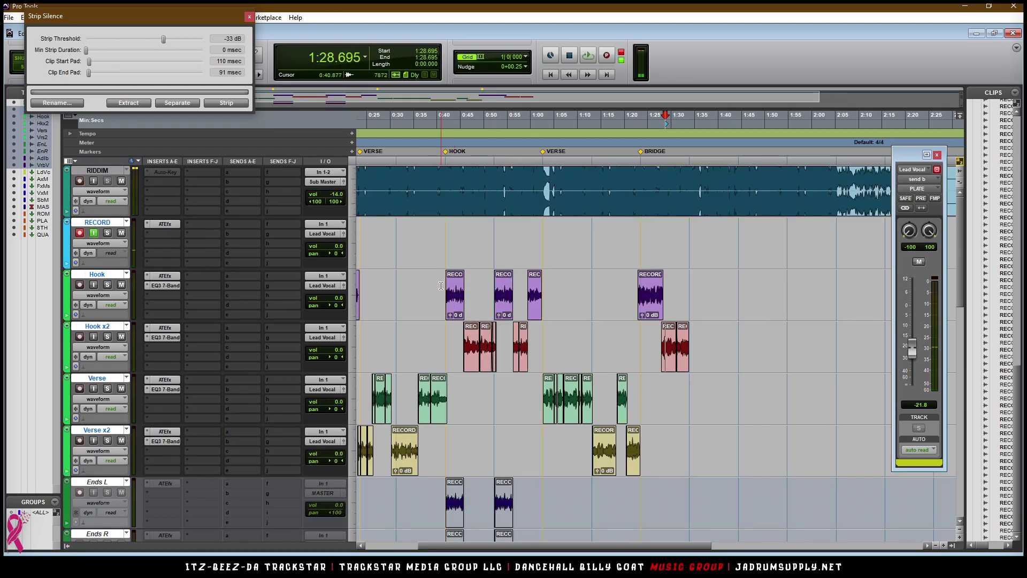
left_click_drag(446, 277, 542, 346)
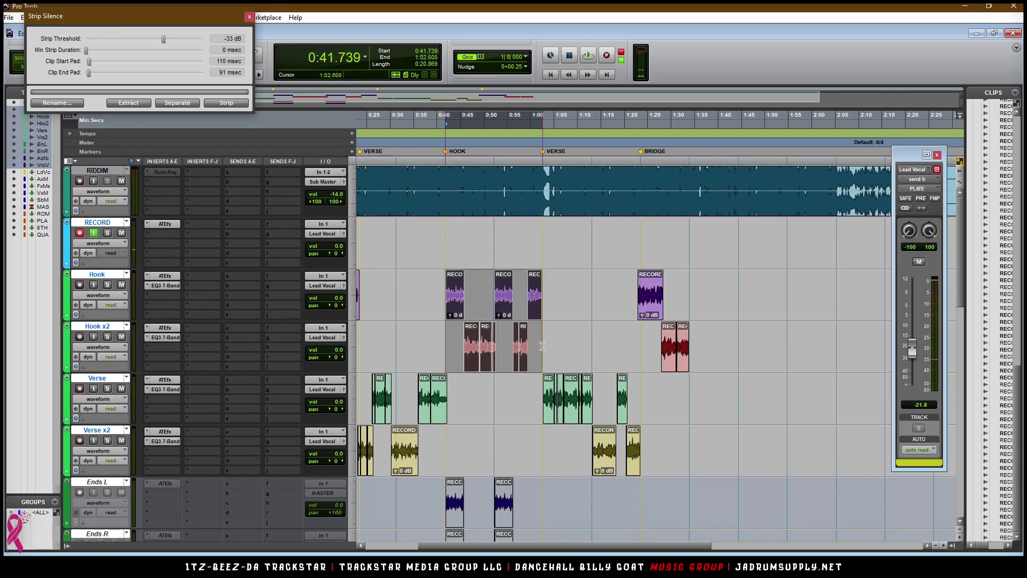
left_click(692, 285)
key("ctrl+v")
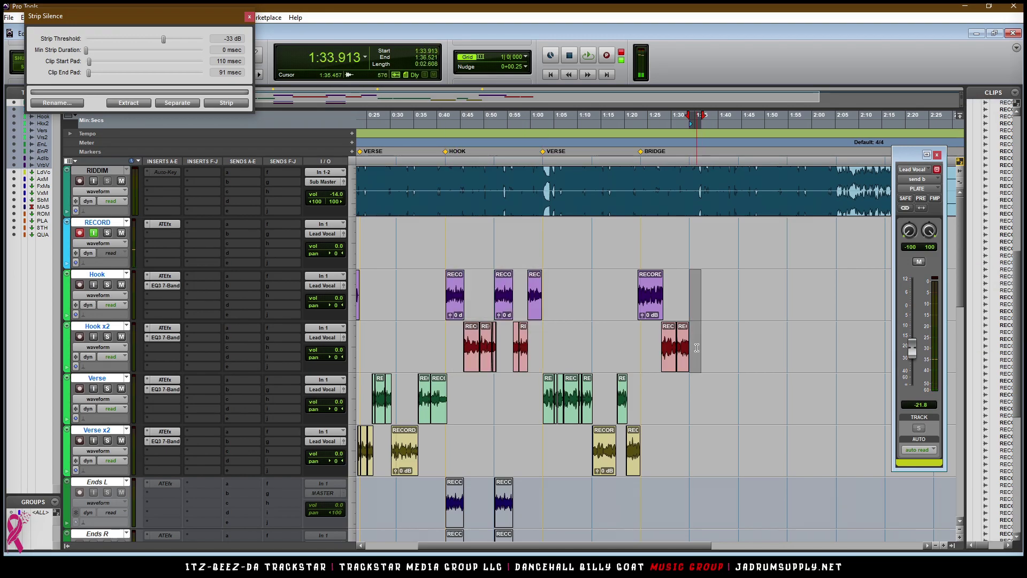
- Select the Ends L and Ends R tracks from 0:41.739 to 1:44.347 and duplicate their hook clips after the selection
left_click_drag(447, 482, 540, 241)
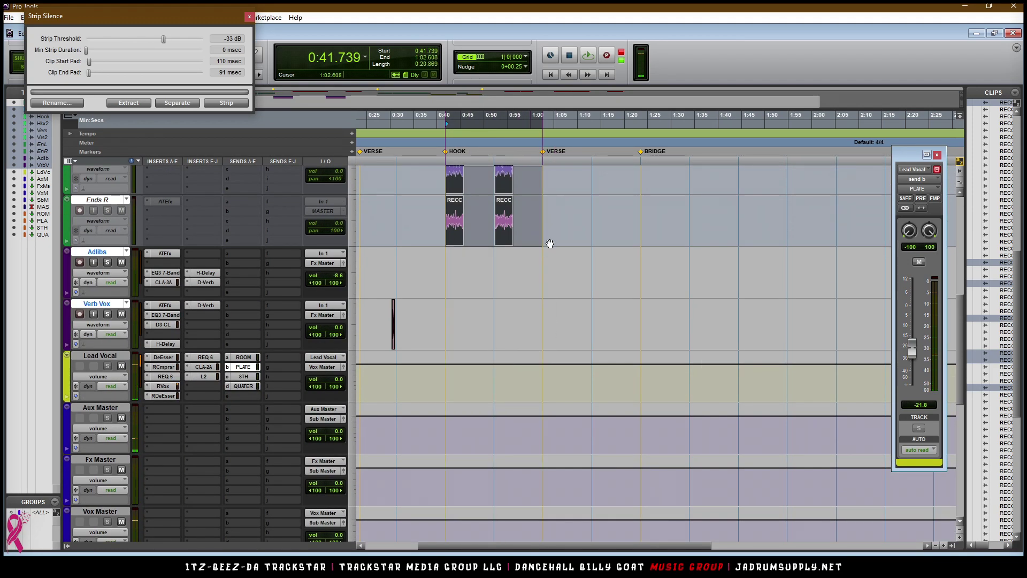
scroll(547, 242, "up", 5)
left_click_drag(448, 284, 636, 331)
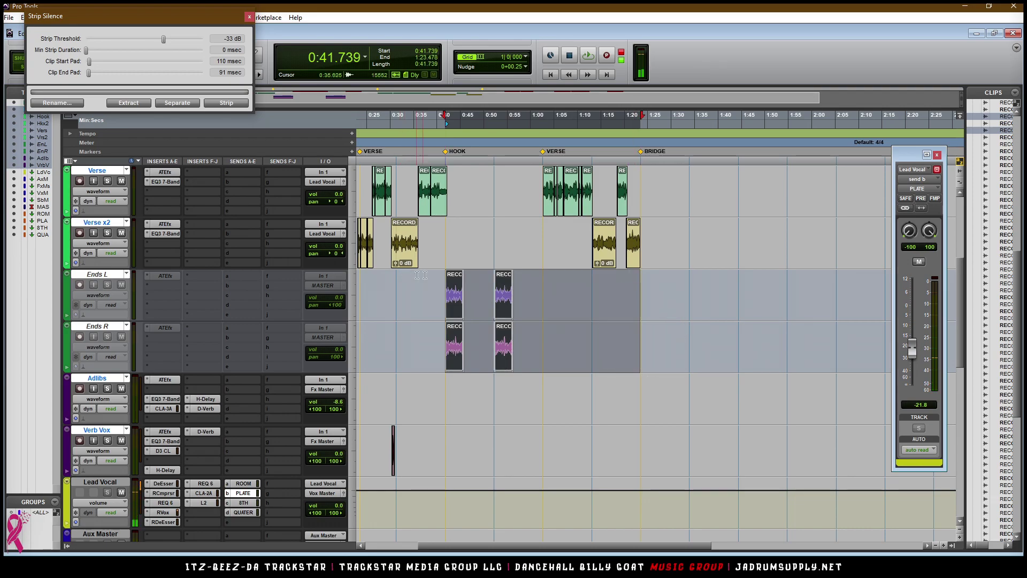
left_click_drag(443, 274, 739, 332)
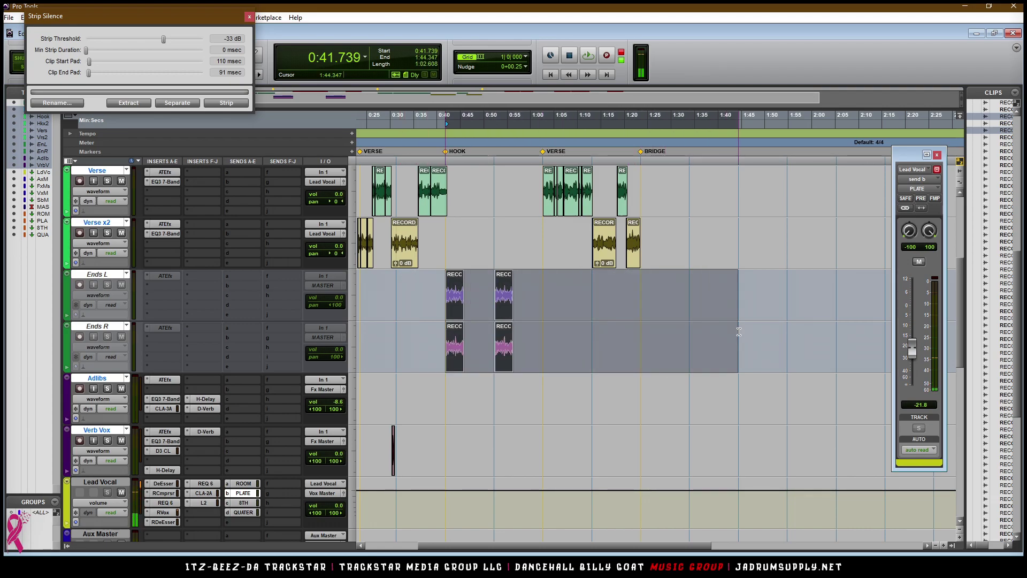
key("ctrl+d")
scroll(738, 331, "up", 8)
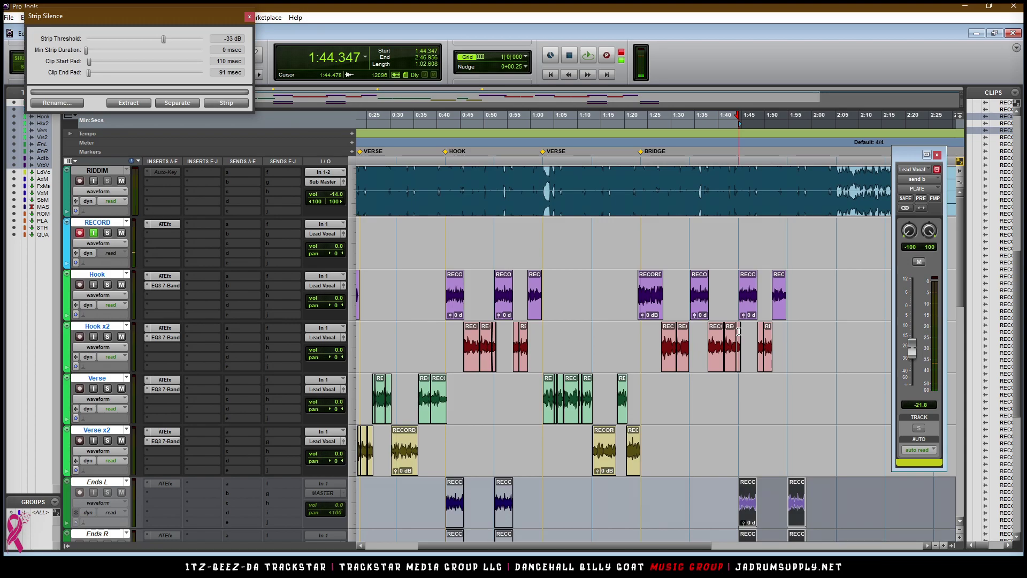
- Add a marker named HOOK at 1:33.913, where the copied hook section starts
left_click(690, 163)
key("KP_Enter")
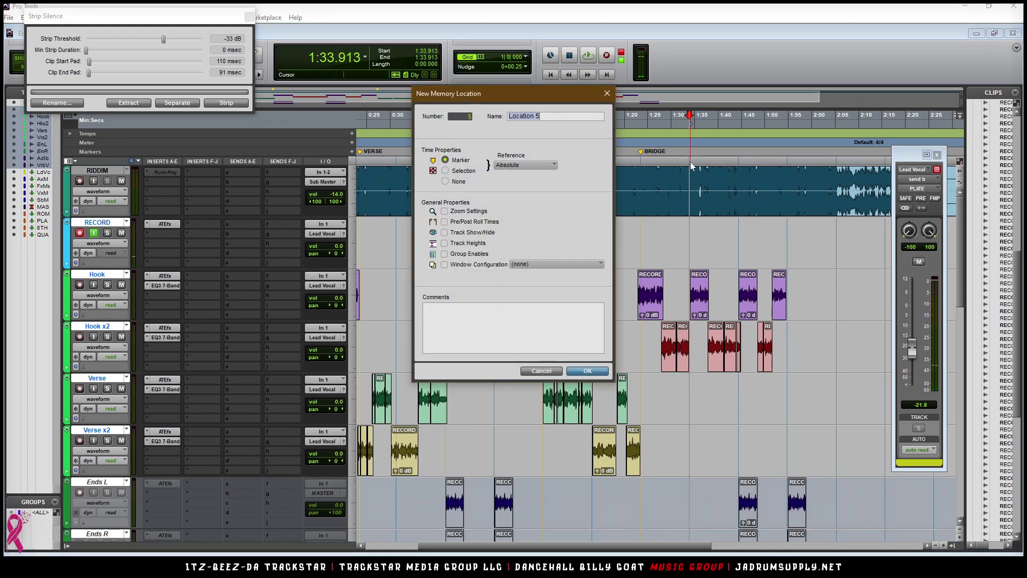
type("HOOK")
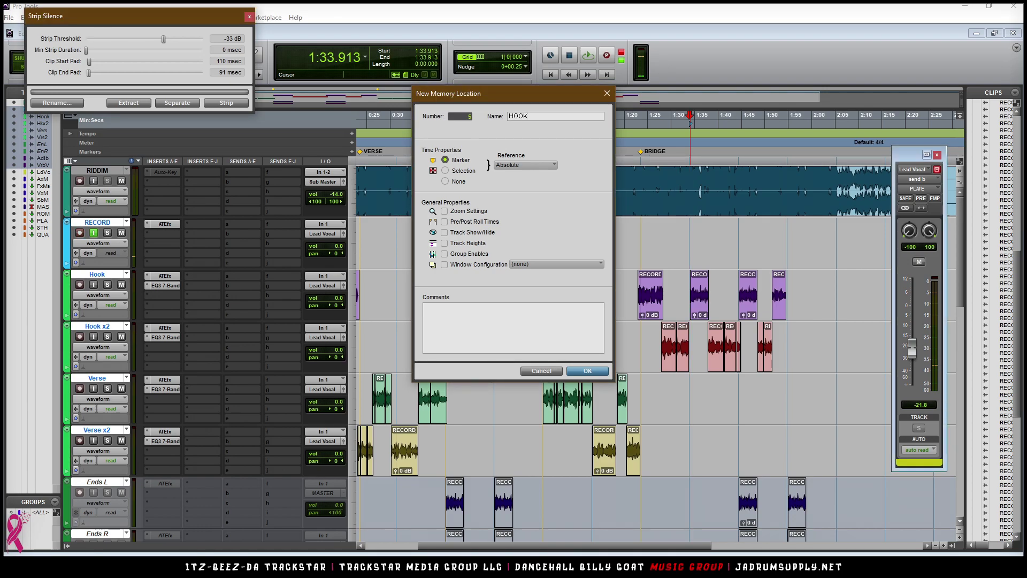
key("Return")
- Move the duplicated Ends L and Ends R clips earlier so they line up with the copied hook at 1:33.913
scroll(926, 496, "down", 3)
left_click_drag(689, 333, 839, 389)
left_click_drag(791, 417, 741, 420)
scroll(742, 419, "up", 3)
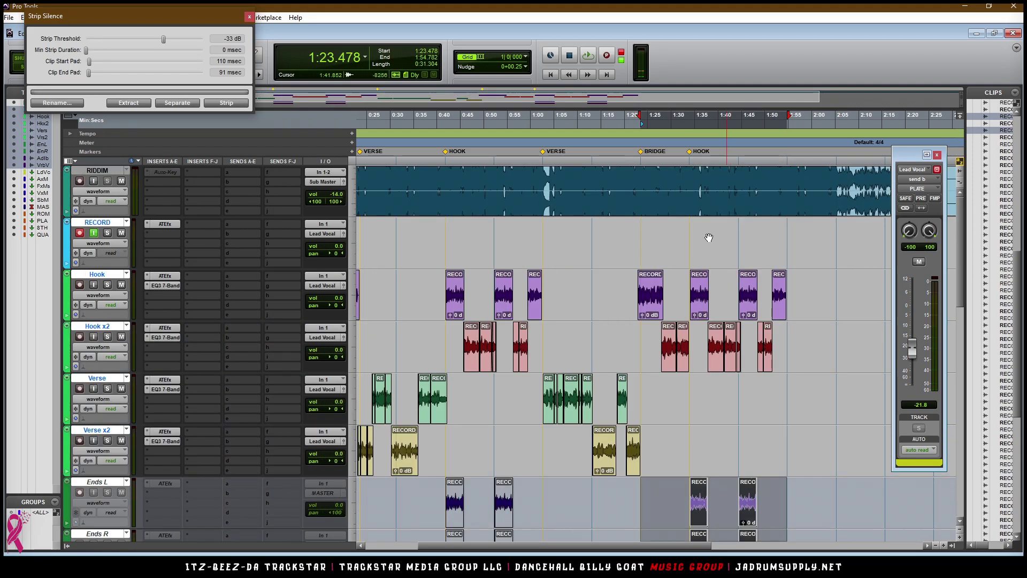
- Play back the start of the bridge from 1:20.869
key("space")
left_click(629, 122)
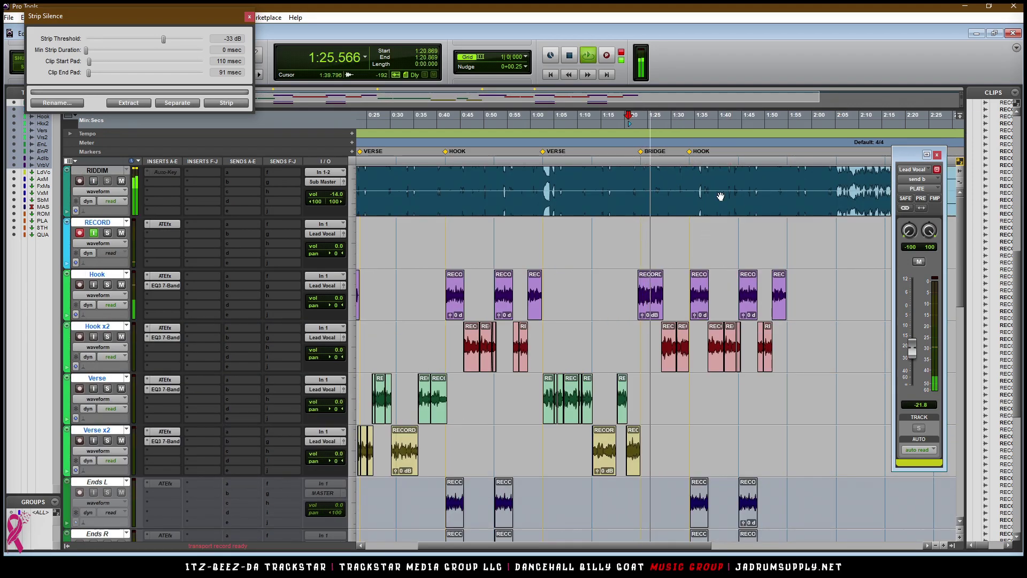
scroll(656, 323, "down", 3)
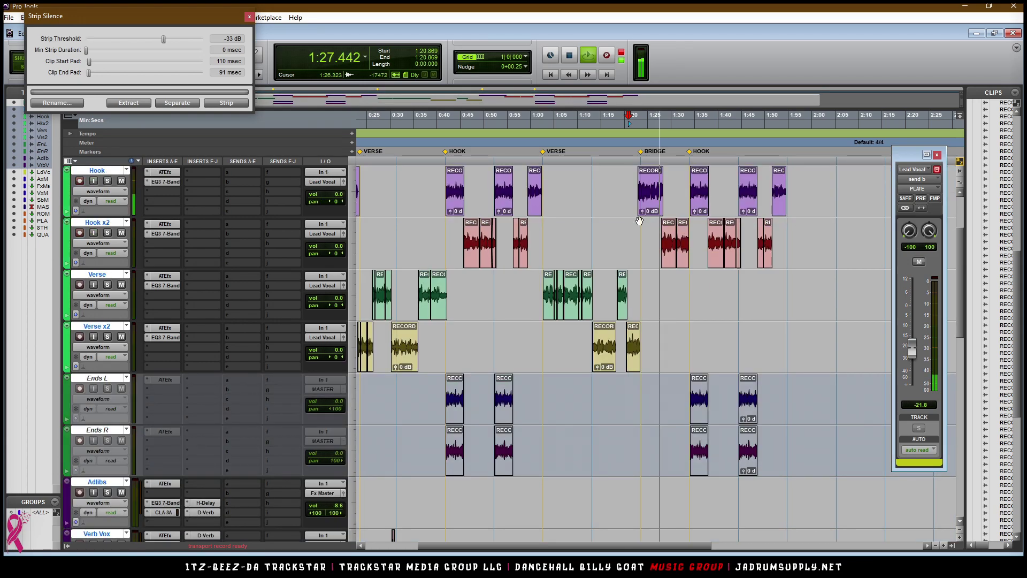
key("space")
- Record a take of the first bridge line on the RECORD track, starting playback at 1:20.842
left_click_drag(628, 162, 675, 171)
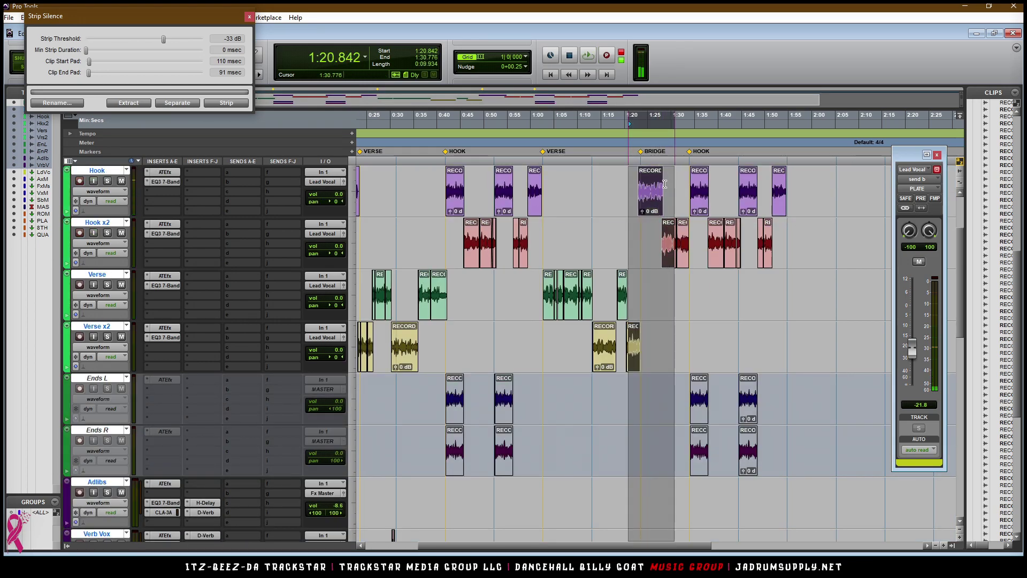
key("t")
key("t")
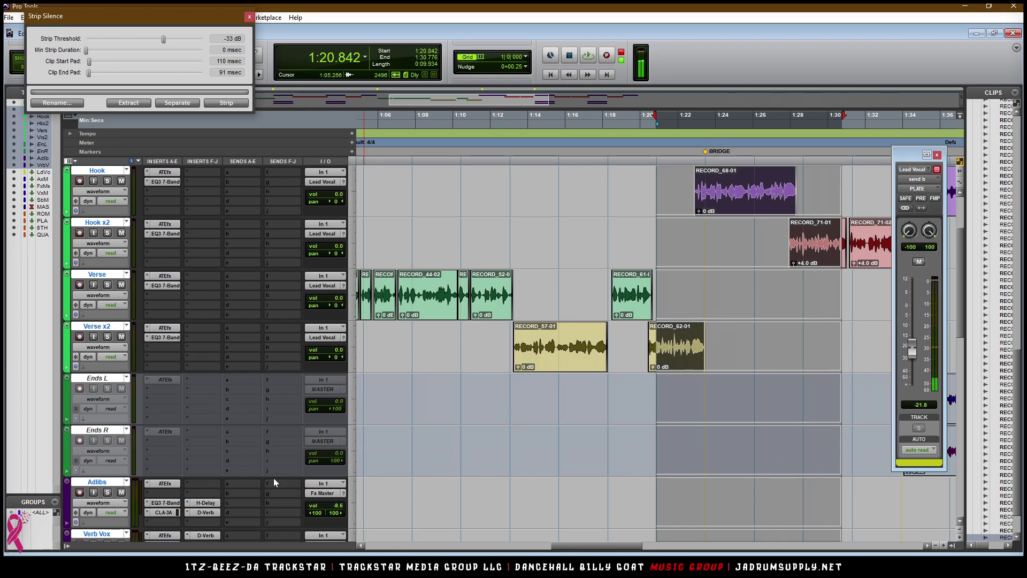
scroll(592, 415, "up", 3)
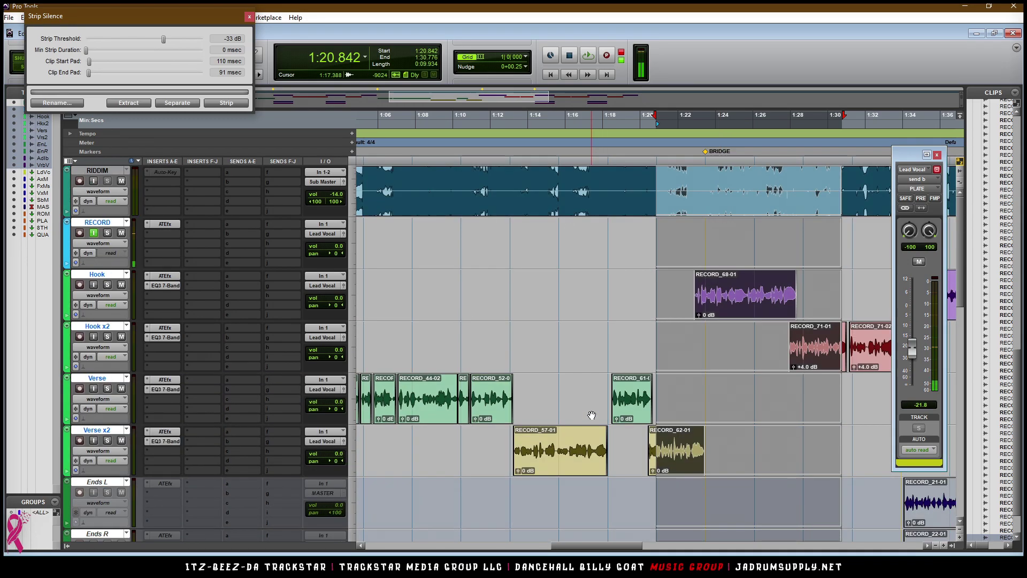
key("space")
key("F12")
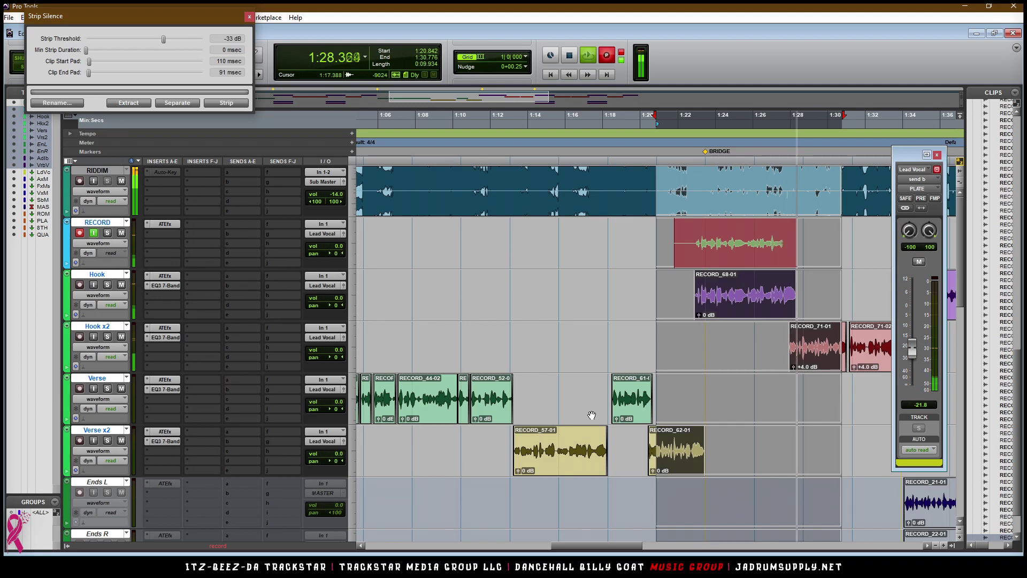
key("space")
- Play back the new RECORD take together with the bridge clip on the Hook track from 1:20.842
key("space")
key("t")
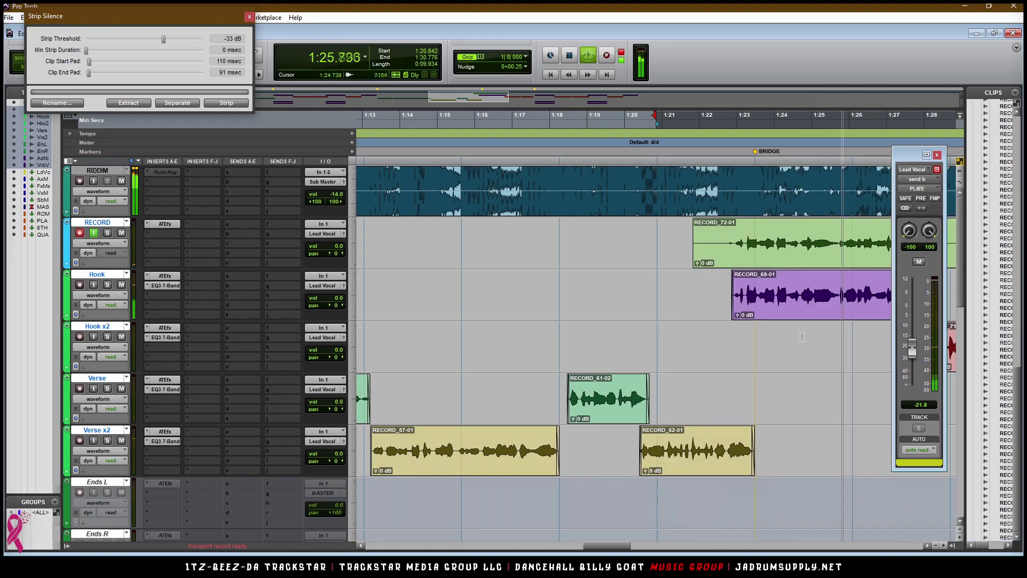
scroll(802, 337, "down", 2)
key("space")
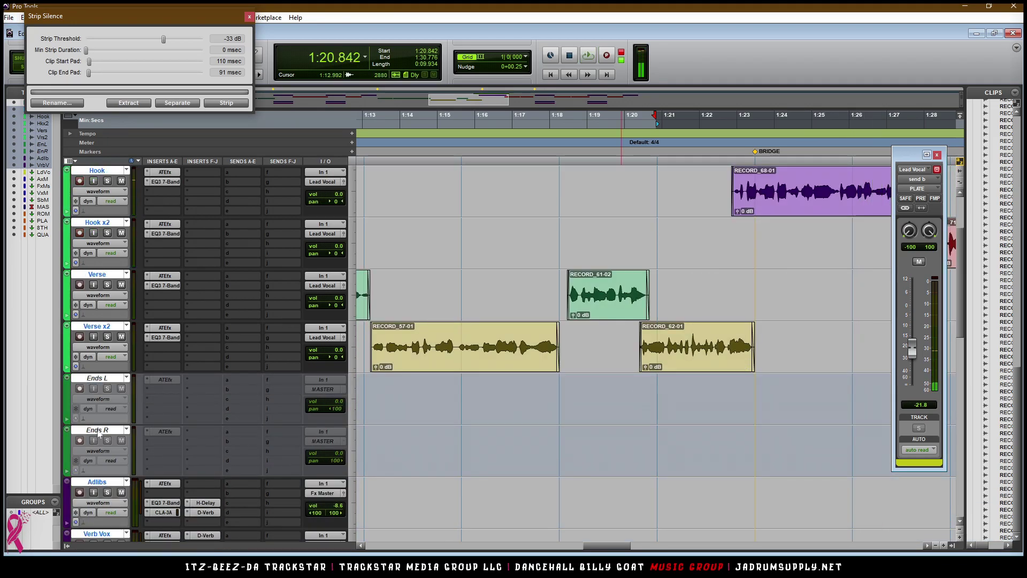
- Make the Ends L and Ends R tracks active and route their outputs to the Vox Master track
left_click(107, 379)
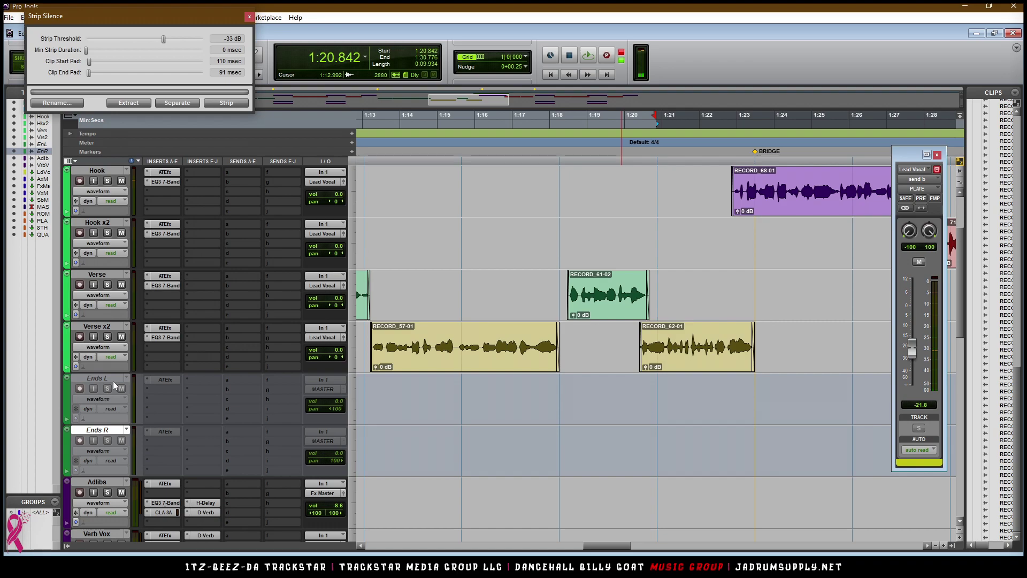
right_click(116, 378)
left_click(182, 391)
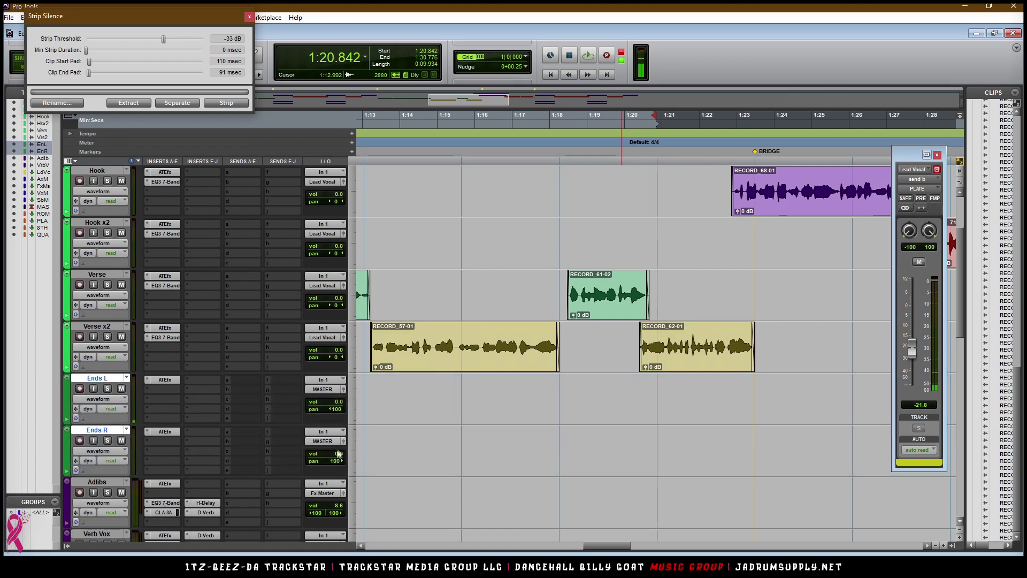
left_click(323, 442)
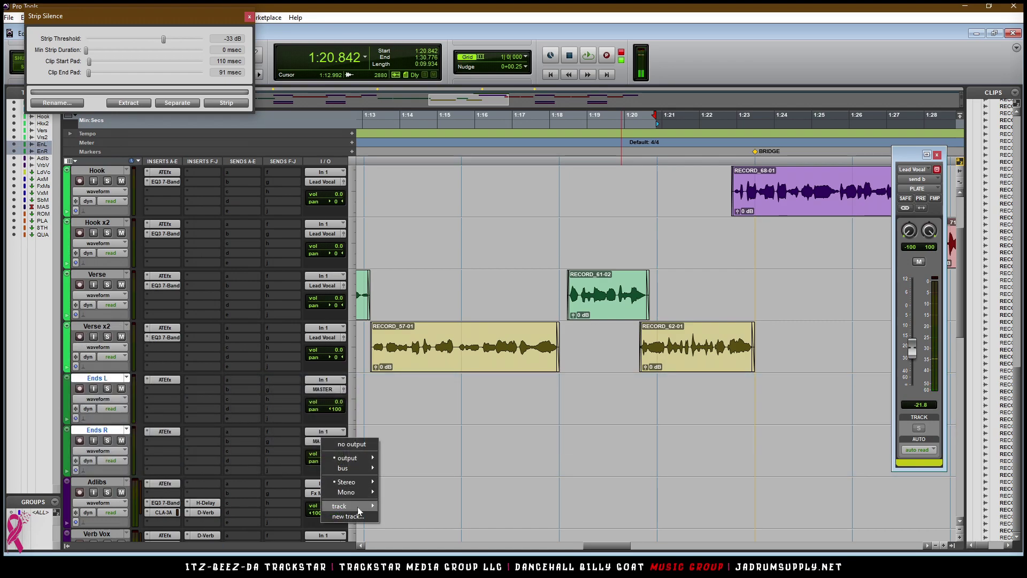
mouse_move(358, 508)
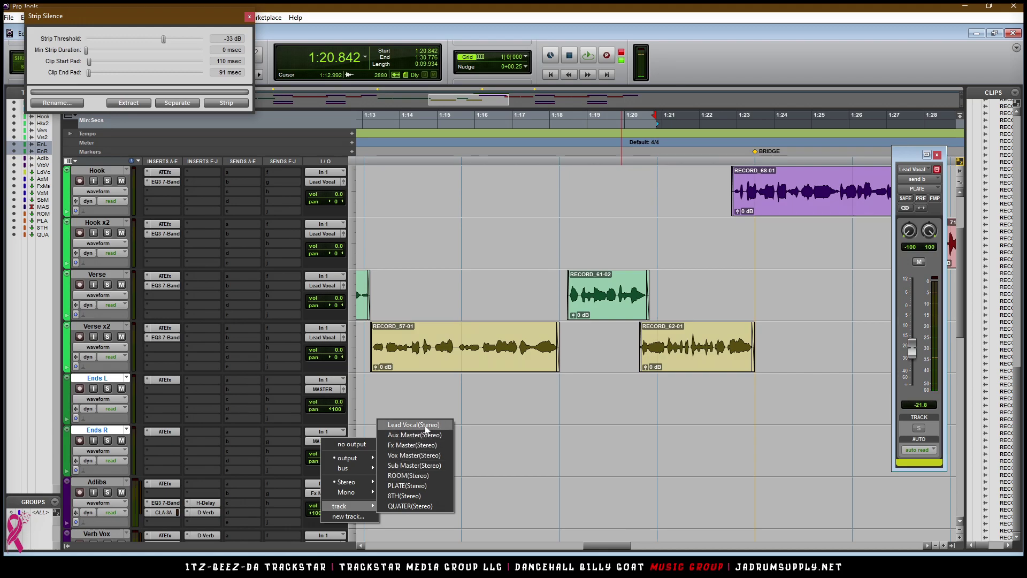
left_click(422, 455)
scroll(793, 368, "up", 2)
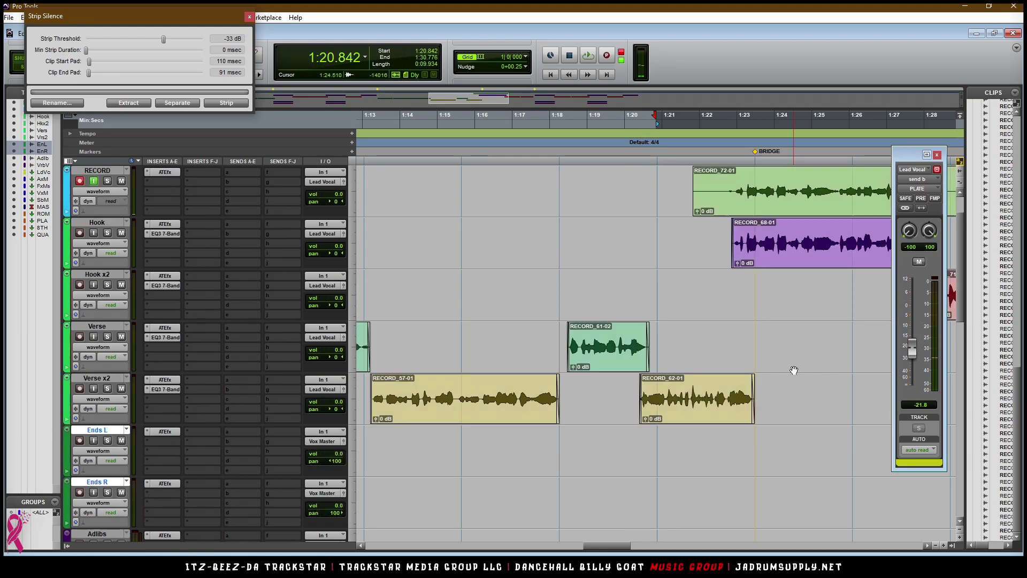
- Audition the new bridge take on the Ends L track, then delete it
key("space")
left_click_drag(777, 267, 775, 494)
key("r")
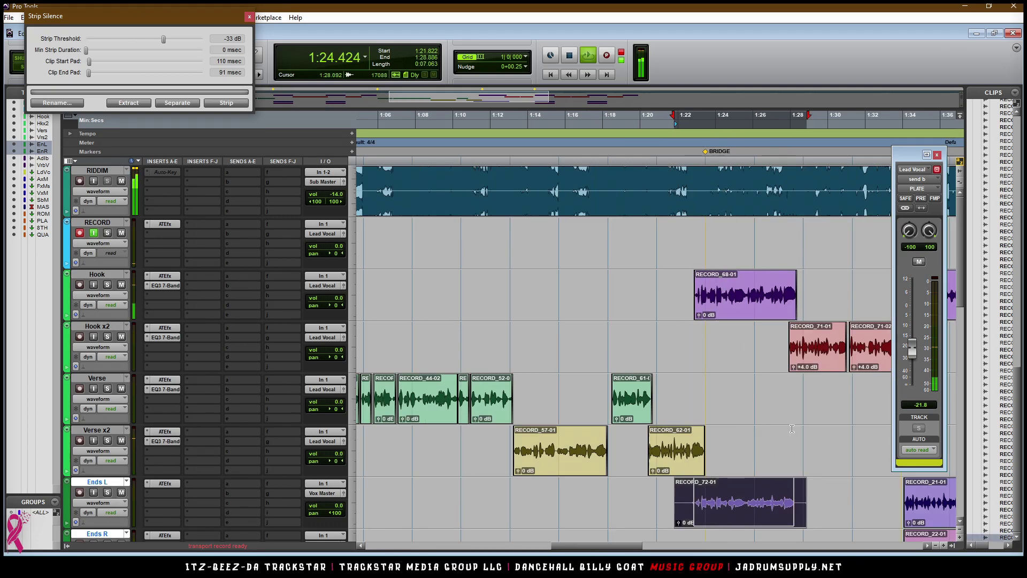
scroll(785, 427, "down", 2)
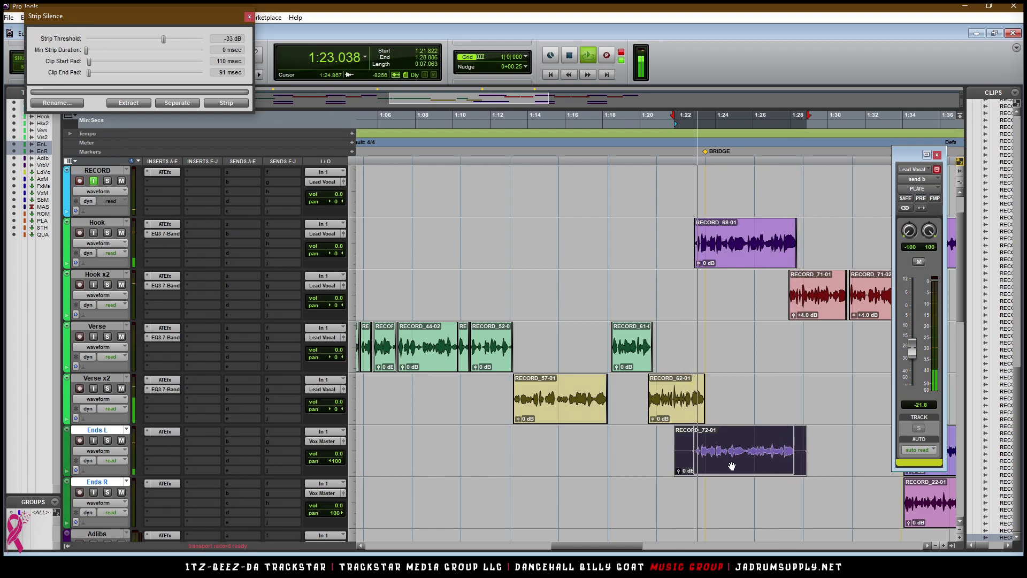
key("Delete")
key("space")
- Record a new bridge take from 1:20.869 and move it to the Ends R track
left_click(663, 440)
key("ctrl+space")
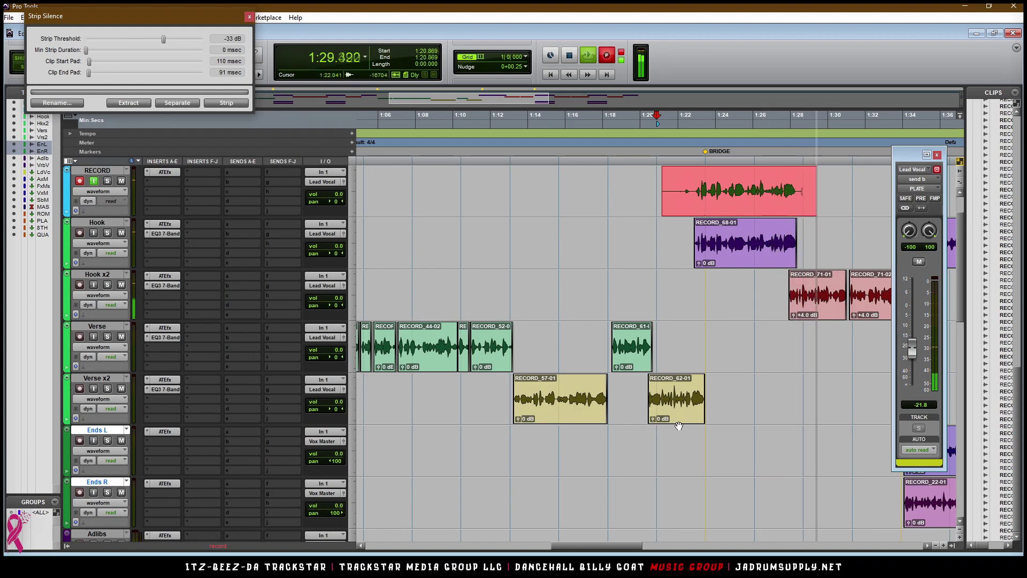
key("space")
left_click_drag(741, 214, 741, 491)
- Record another double of the bridge line from 1:21.168 and move it to the Ends L track
key("ctrl+space")
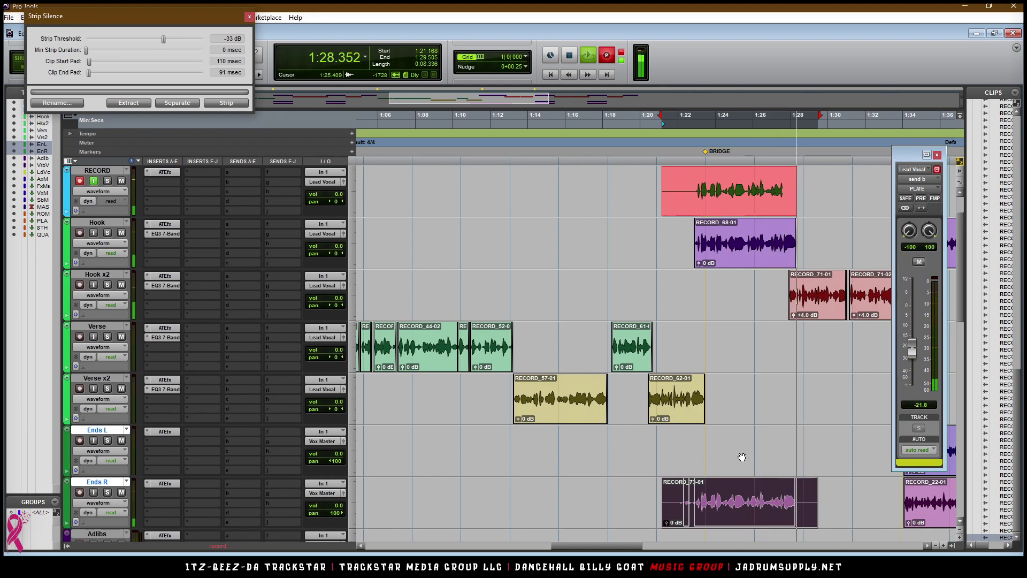
left_click_drag(724, 315, 736, 445)
- Strip the silence from both bridge takes on Ends L and Ends R and delete their short leading fragments
key("t")
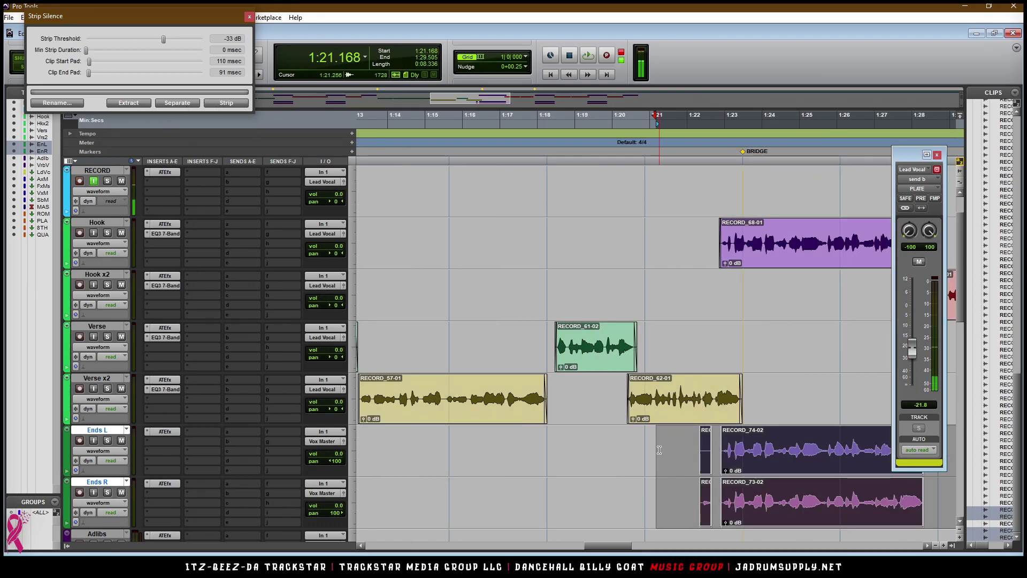
left_click(688, 441)
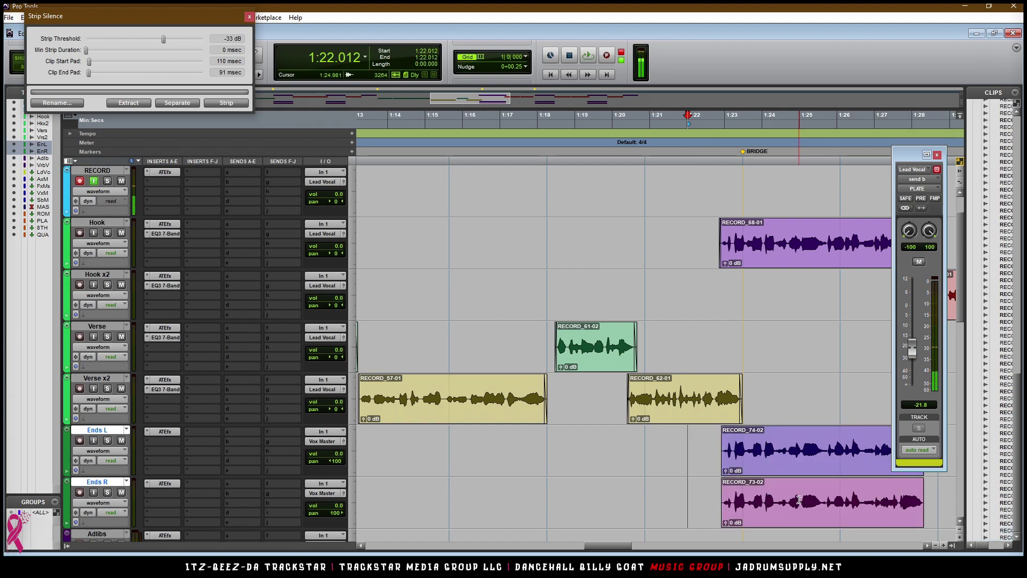
left_click(795, 474)
left_click(795, 513, "shift")
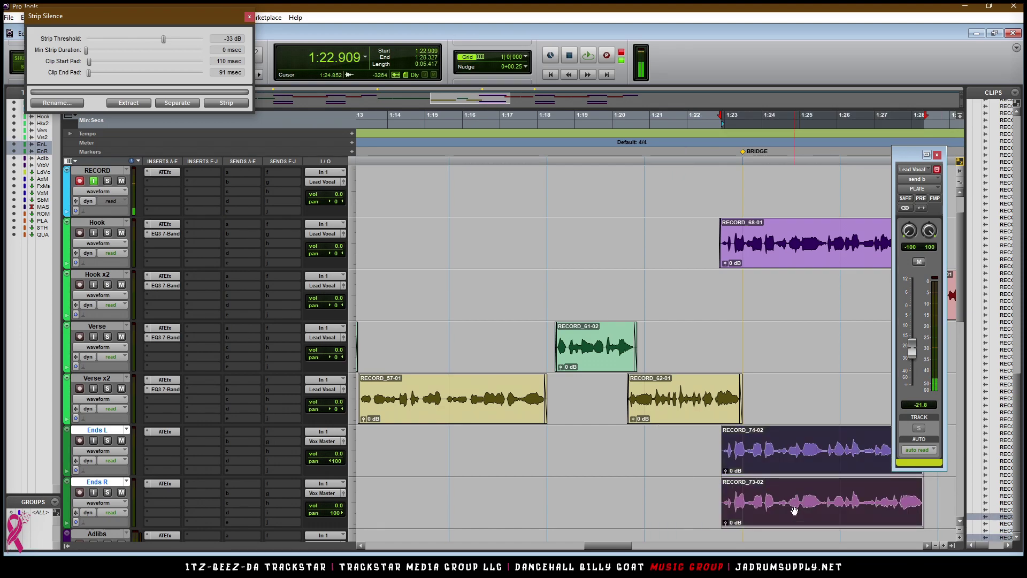
- Play back the arrangement from the first VERSE marker at 0:23.478
key("r")
key("r")
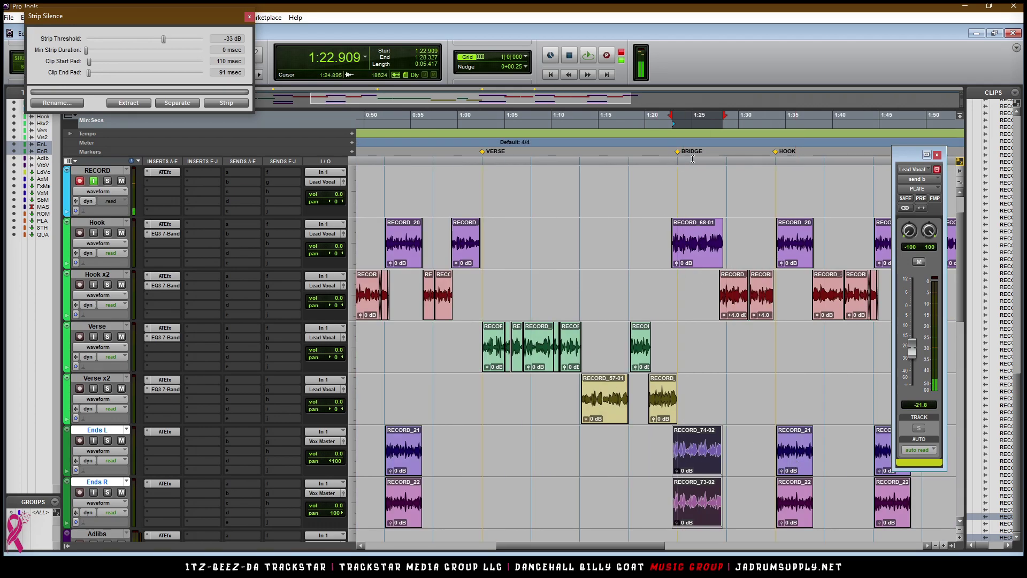
left_click(743, 190)
key("r")
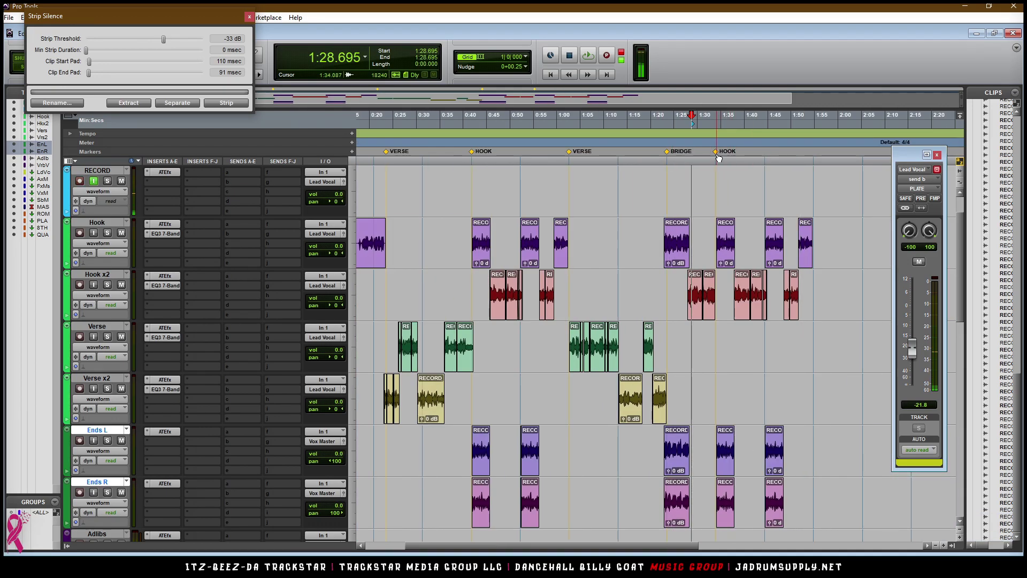
key("r")
scroll(615, 192, "up", 1)
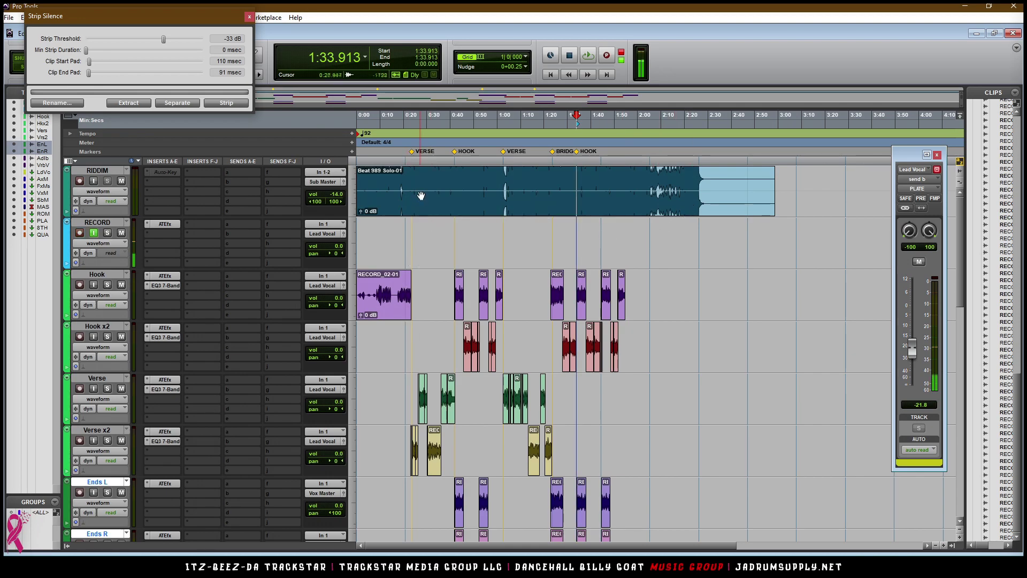
left_click(412, 154)
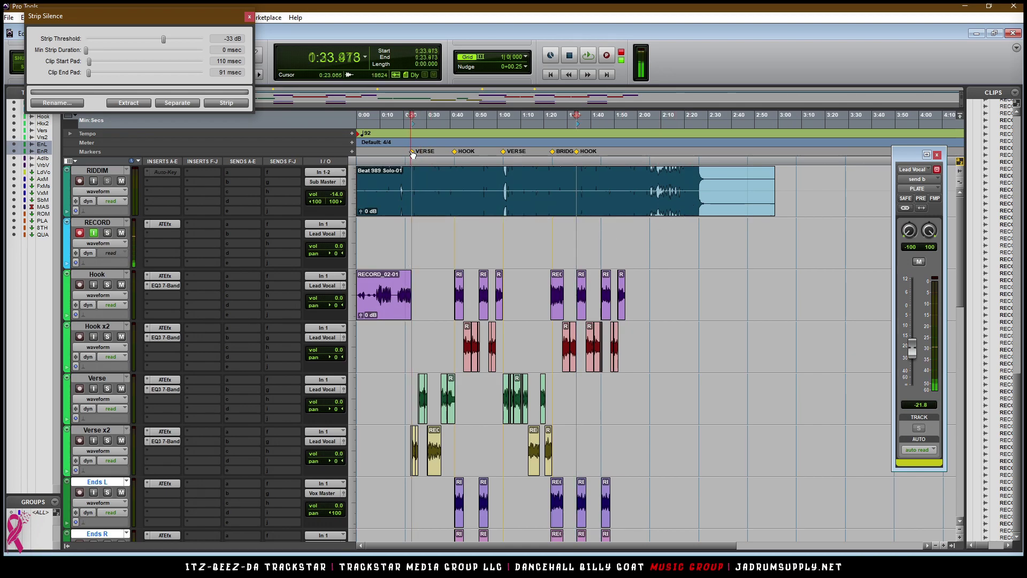
key("space")
key("t")
key("t")
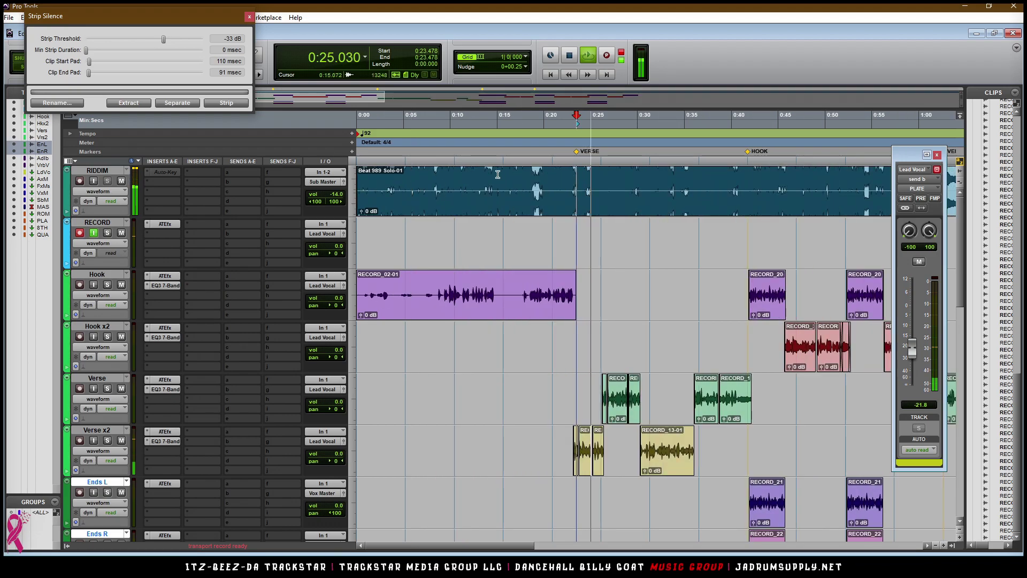
- Play the session from the beginning, with waveforms shown, the tracks at small height and the whole arrangement in view
key("space")
key("Return")
key("space")
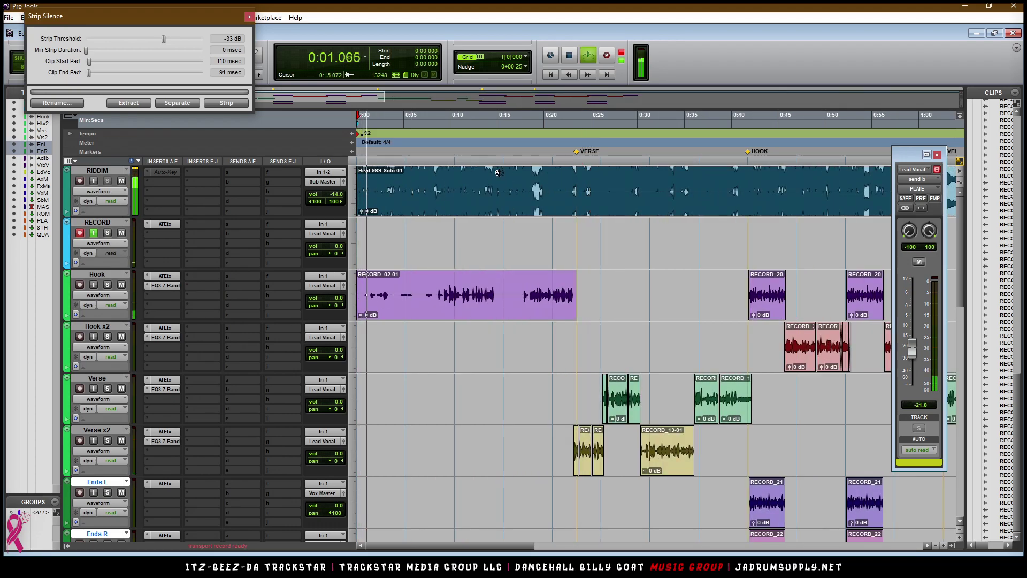
key("e")
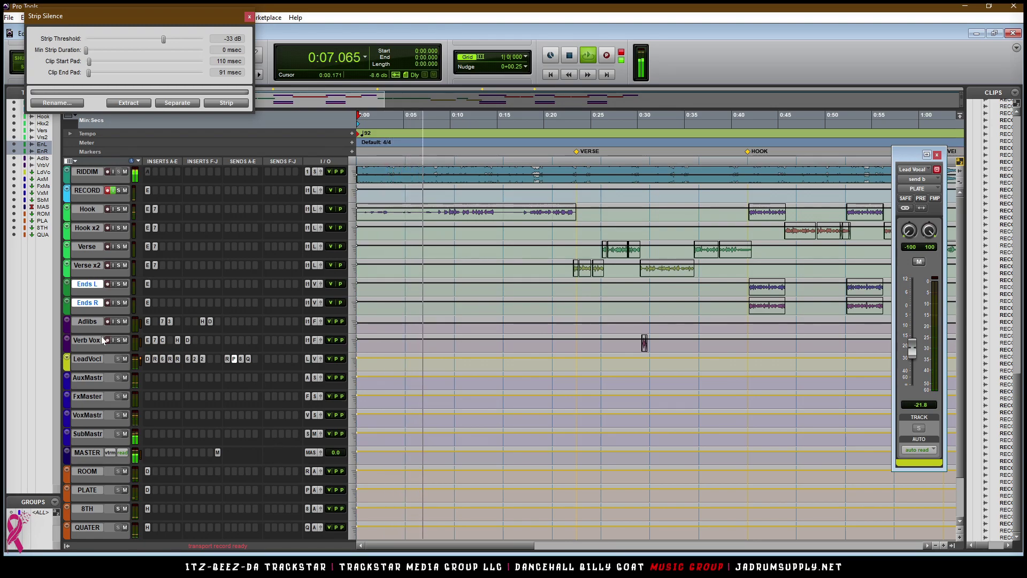
key("super+Up")
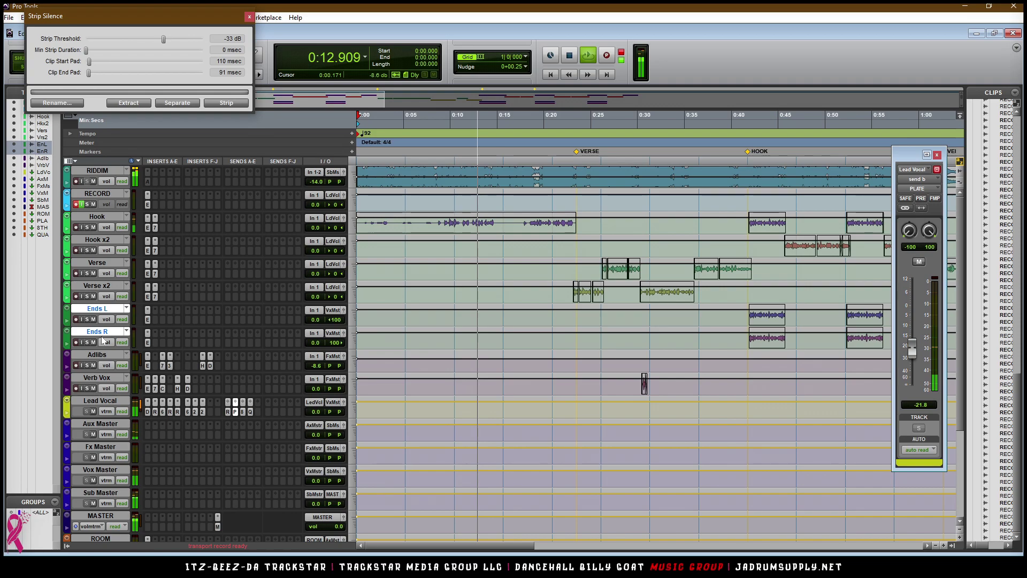
key("ctrl+minus")
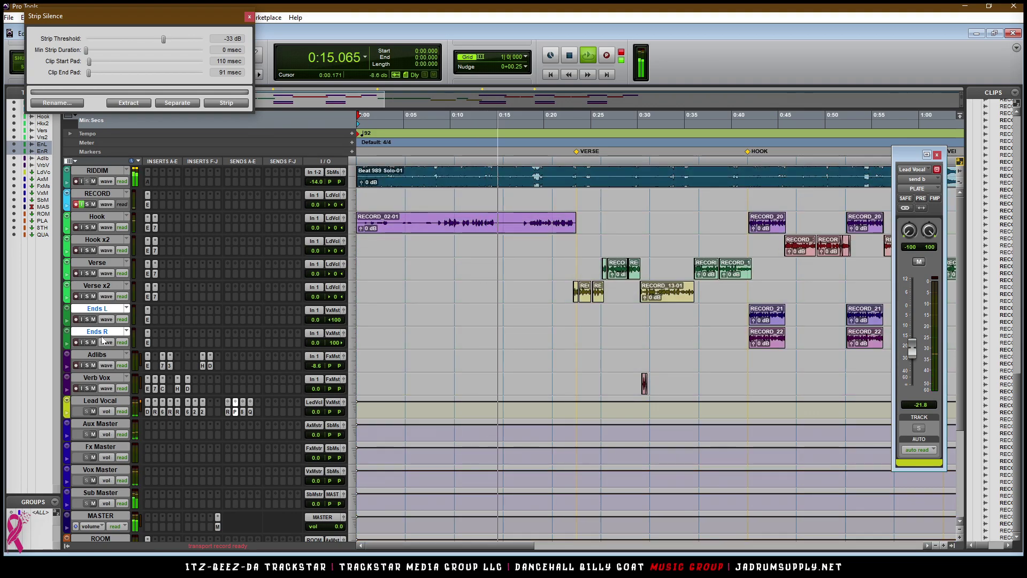
key("ctrl+bracketleft")
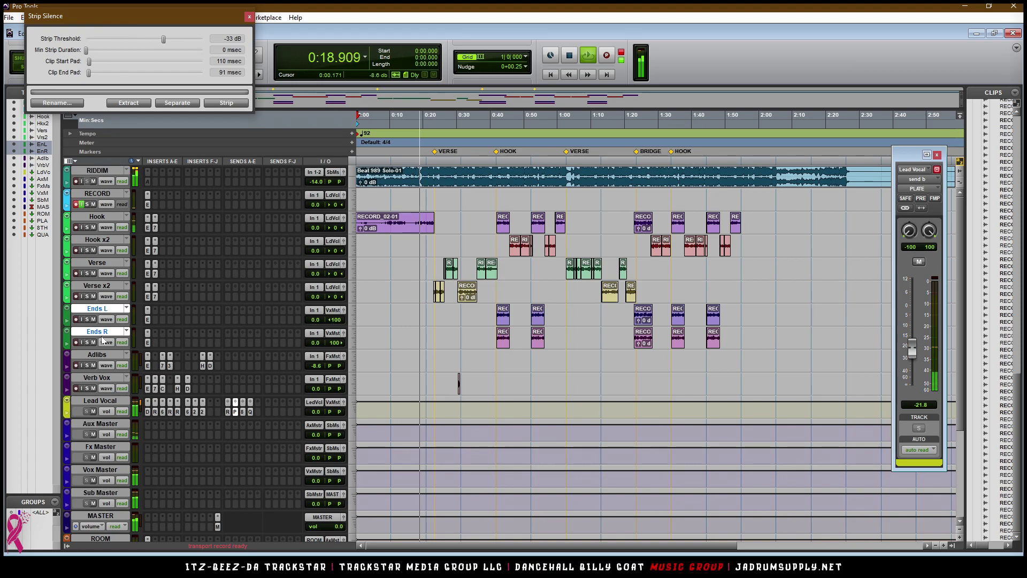
key("ctrl+alt+super+Down")
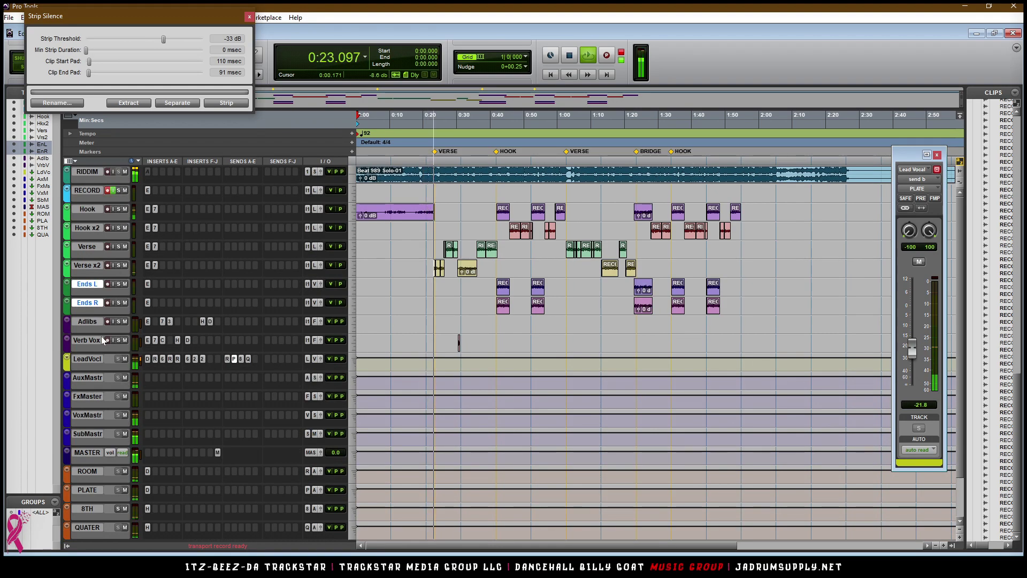
- Move the first VERSE marker one bar earlier and look over the track levels in the mixer during playback
left_click_drag(437, 153, 428, 154)
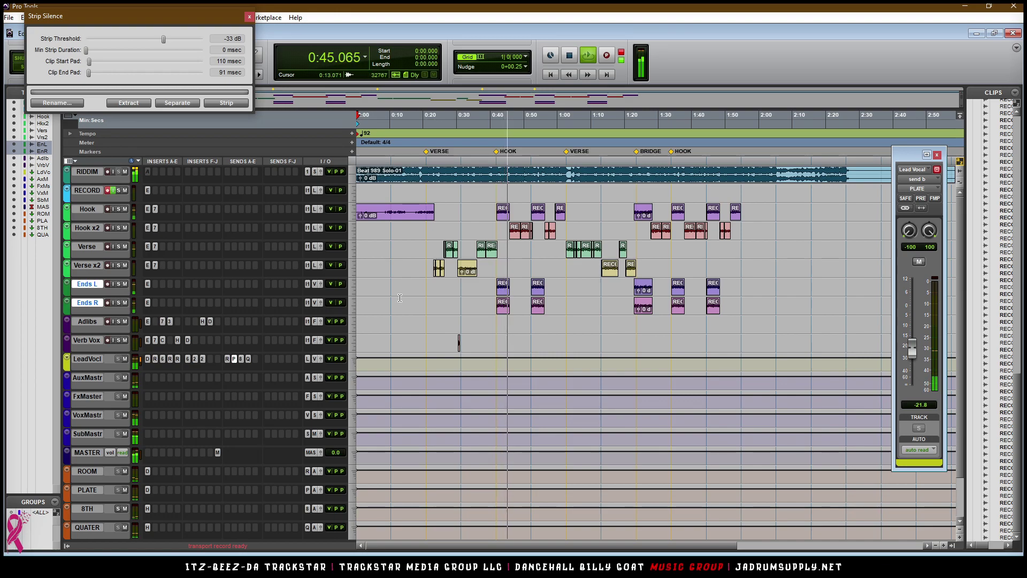
key("ctrl+equal")
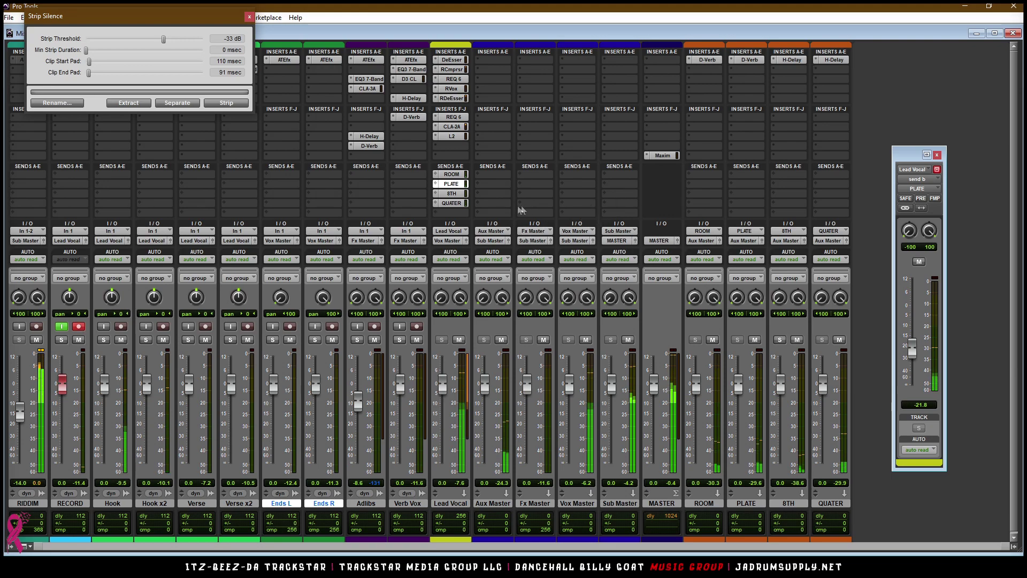
left_click(1013, 33)
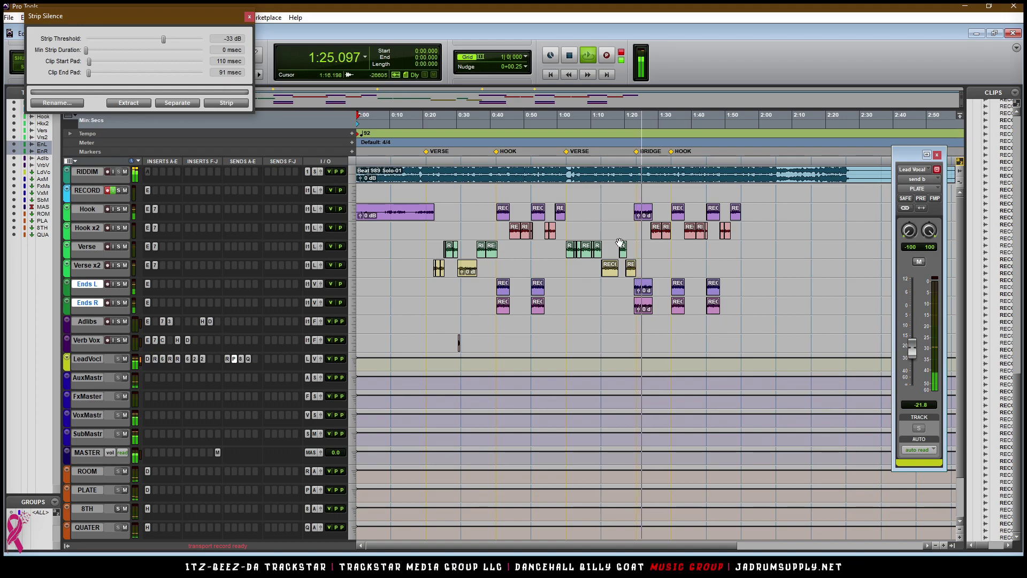
- Stop playback and examine the bridge clips on the Hook, Hook x2 and Ends tracks within the arrangement
scroll(685, 265, "up", 1)
scroll(685, 265, "up", 2)
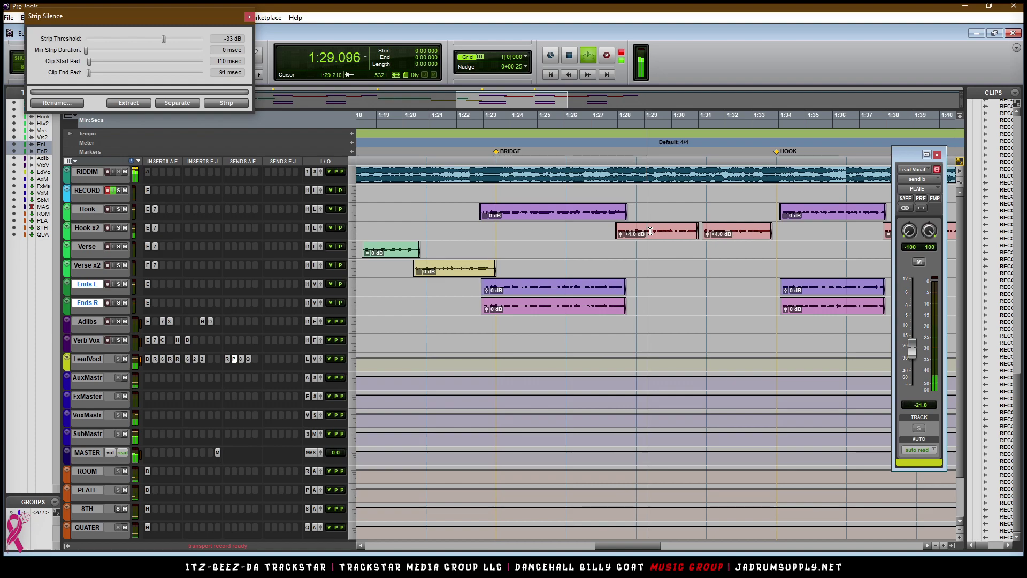
scroll(673, 244, "down", 2)
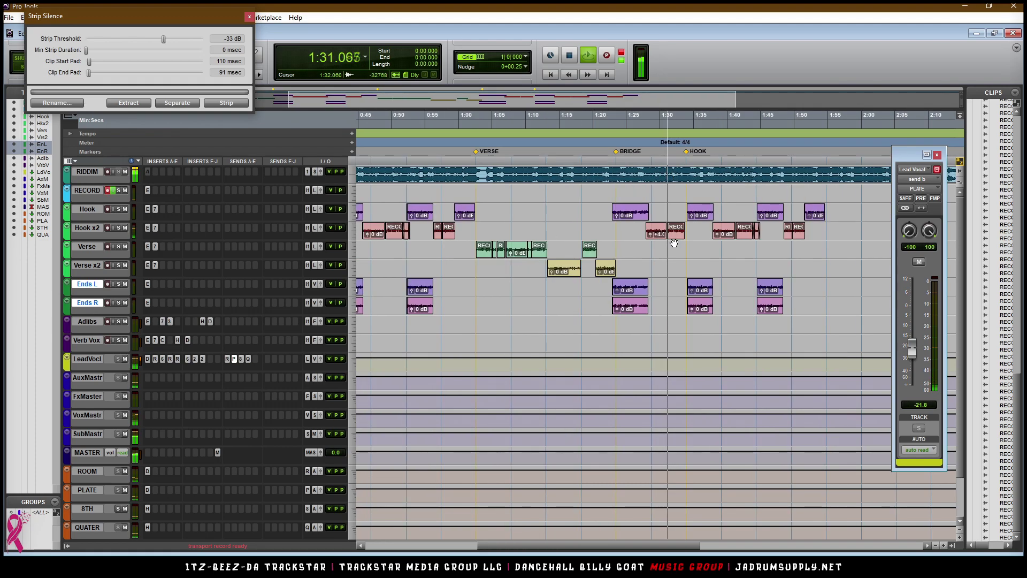
key("space")
left_click(632, 215)
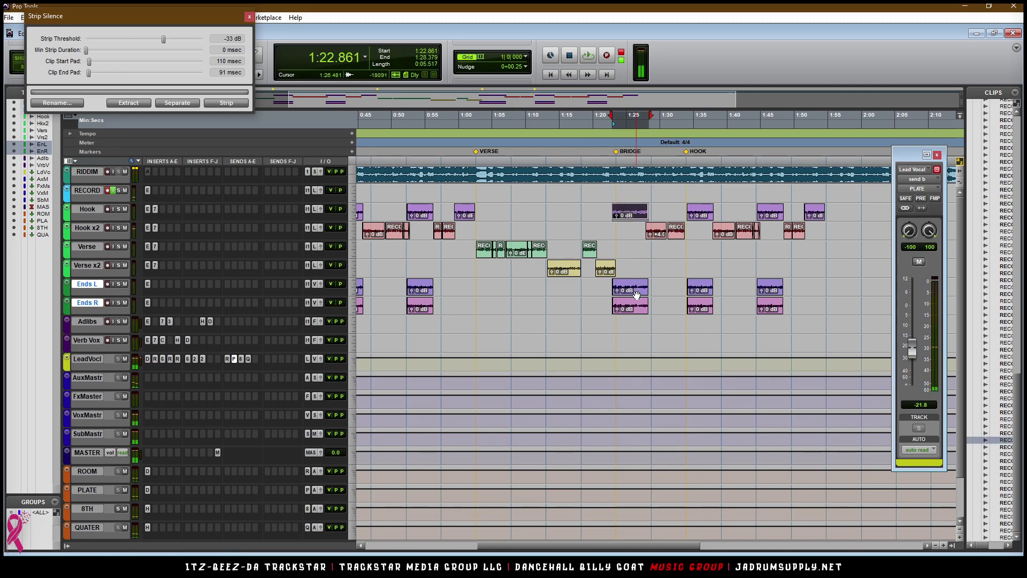
left_click(672, 234)
left_click(657, 238, "shift")
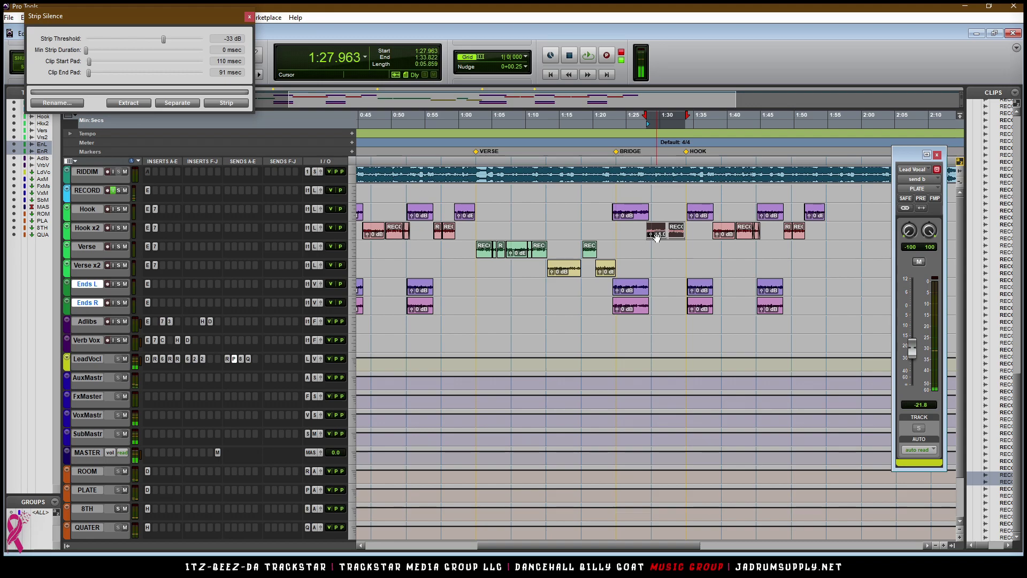
left_click(595, 232)
key("r")
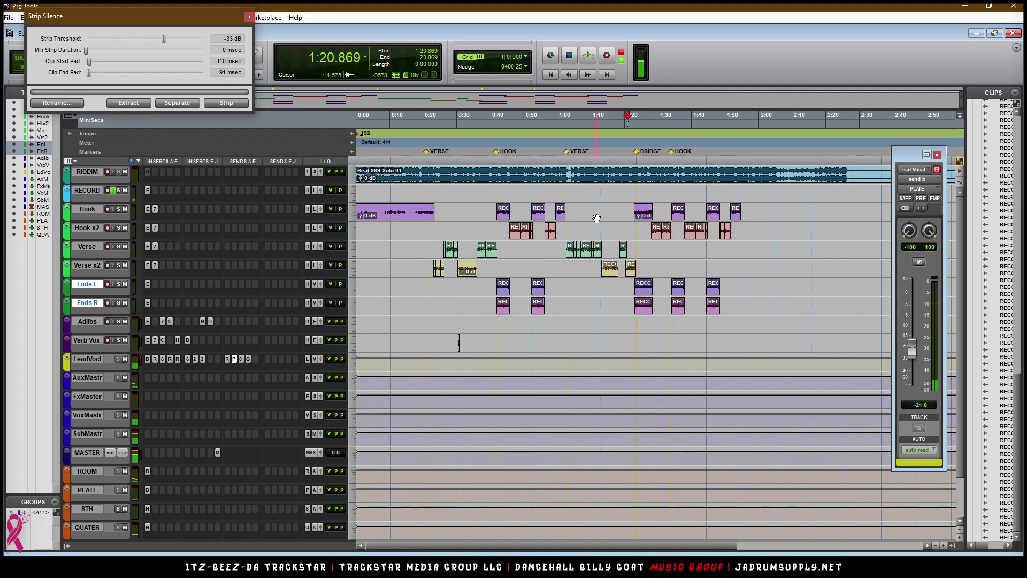
key("r")
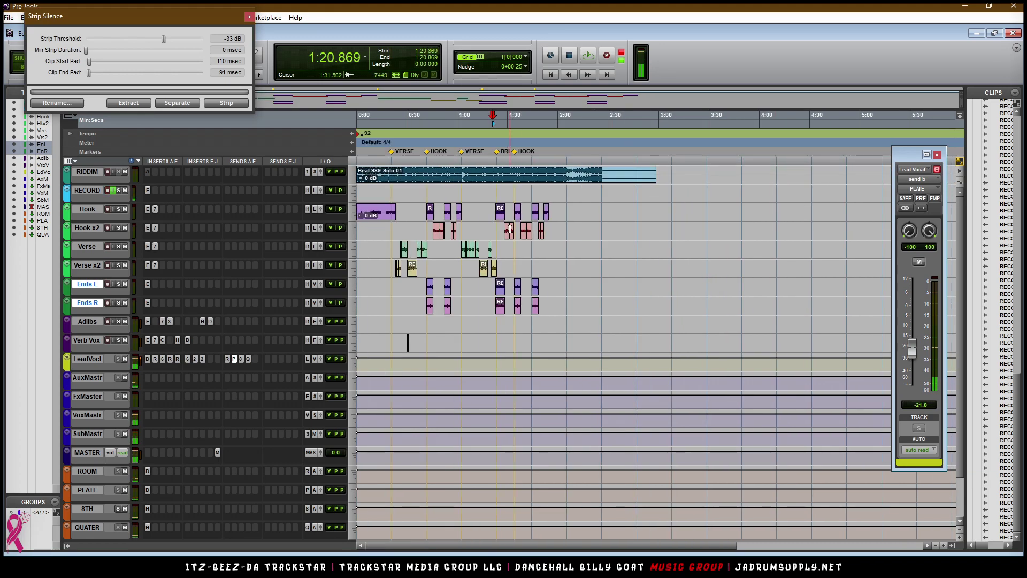
- Play back the end of the repeated hook from 1:41.739
left_click(535, 170)
key("space")
key("t")
key("t")
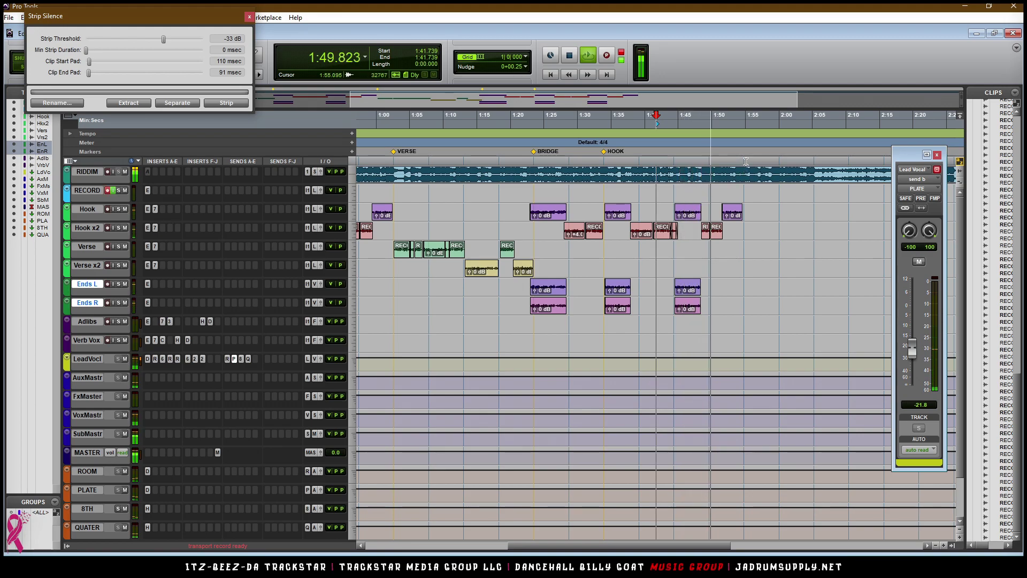
key("ctrl+bracketleft")
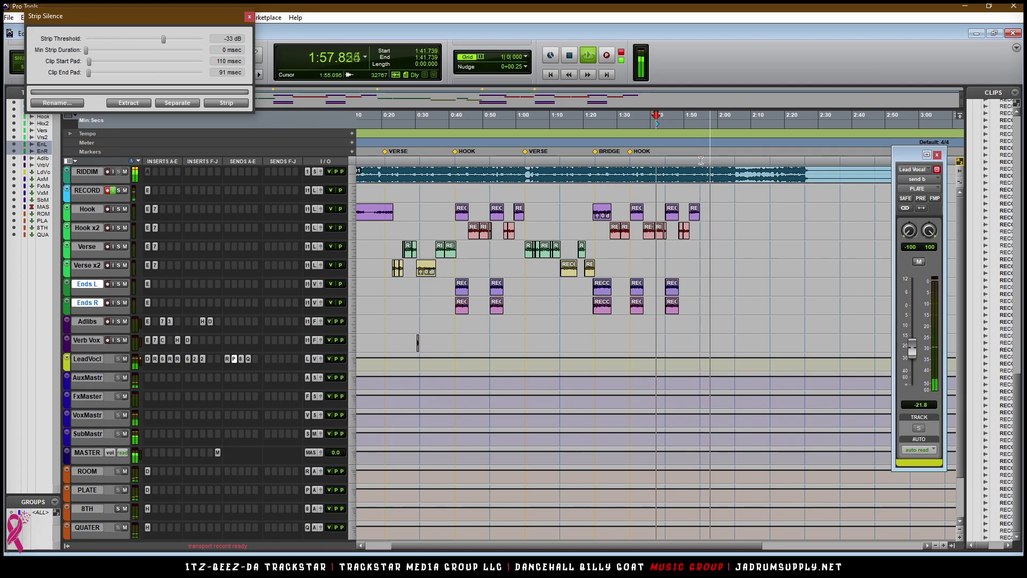
- Add a marker named VERSE at 1:54.782, after the repeated hook
key("space")
key("KP_Enter")
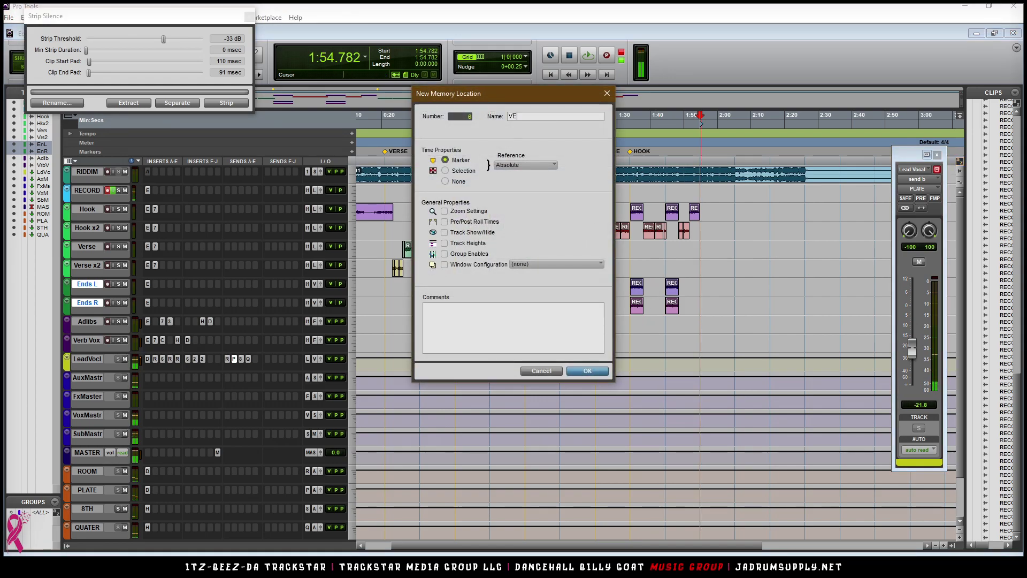
type("VERSE")
key("Return")
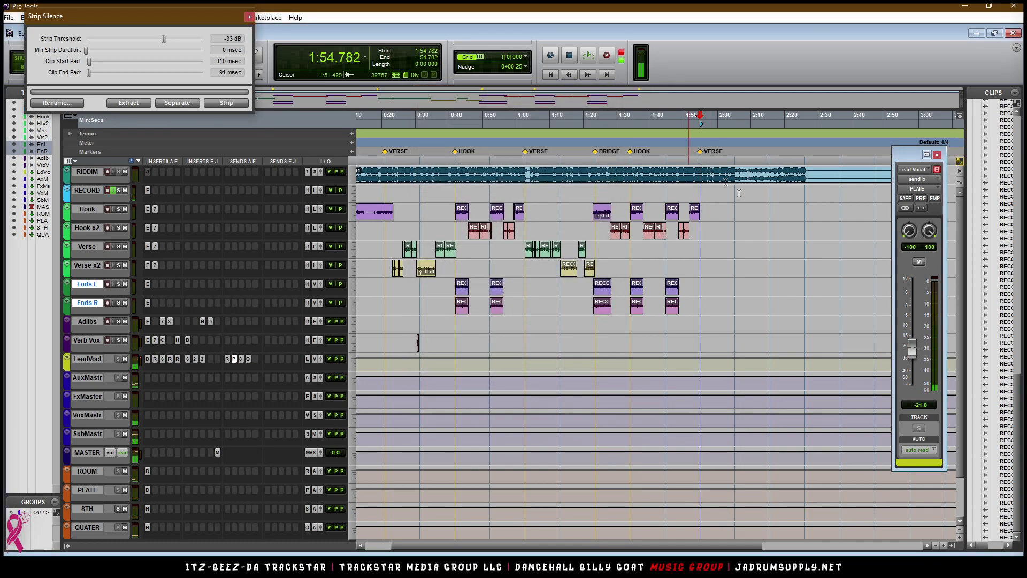
- Play the lead-in to the new verse repeatedly from 1:52.173 with the tracks enlarged, to rehearse the entry
left_click(691, 212)
key("space")
key("t")
key("t")
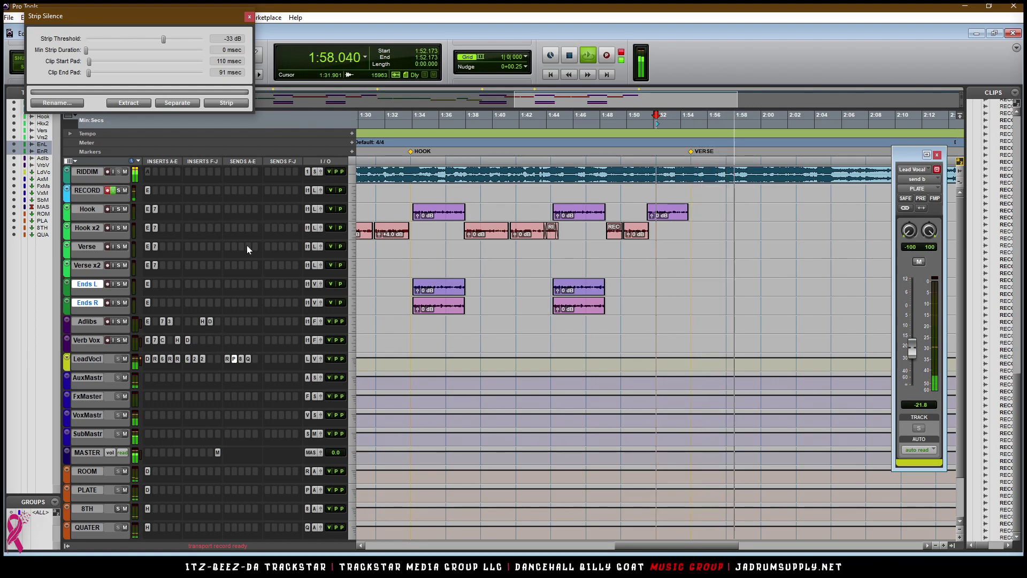
key("space")
key("space")
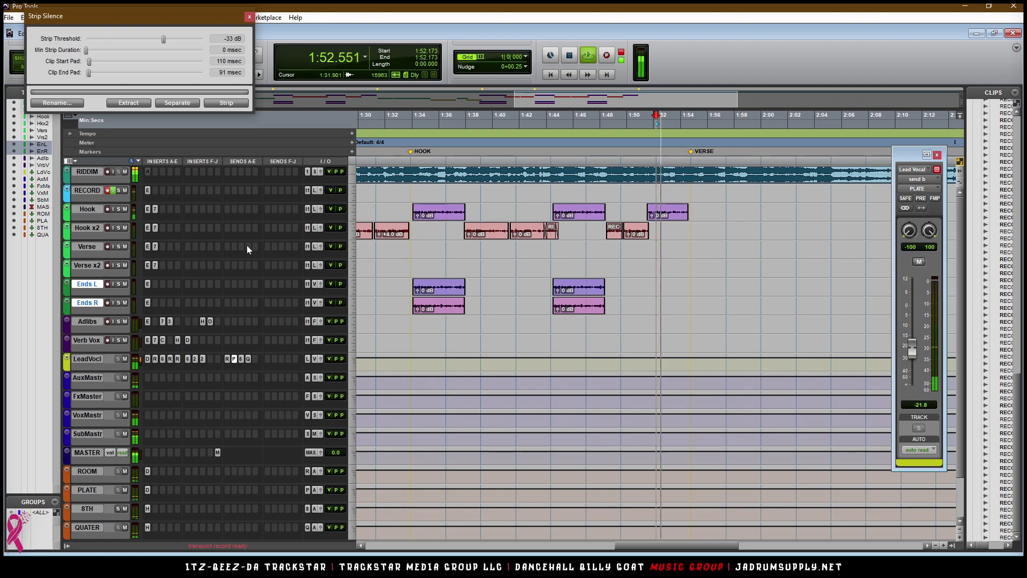
key("alt+super+Up")
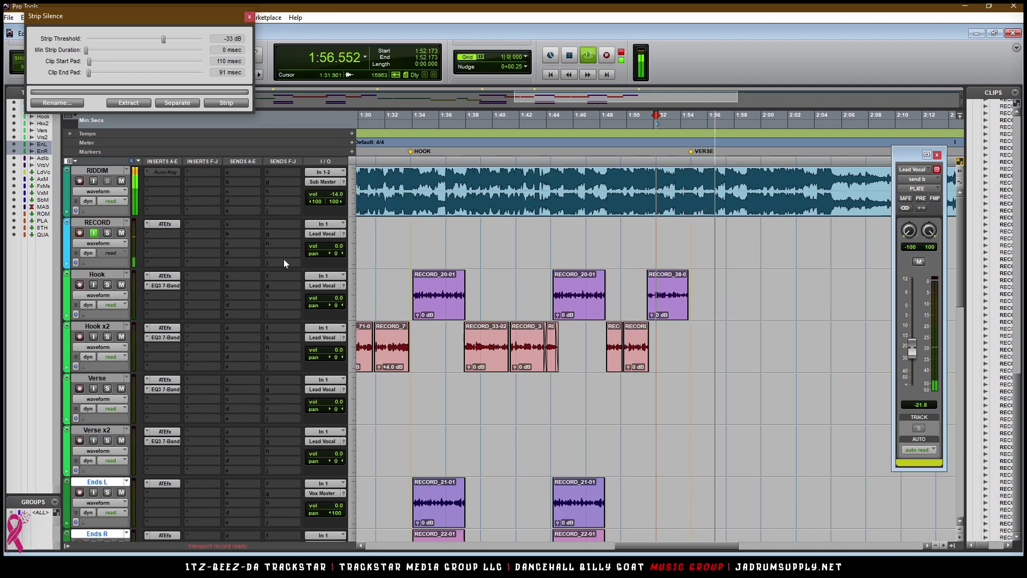
key("space")
key("space")
key("t")
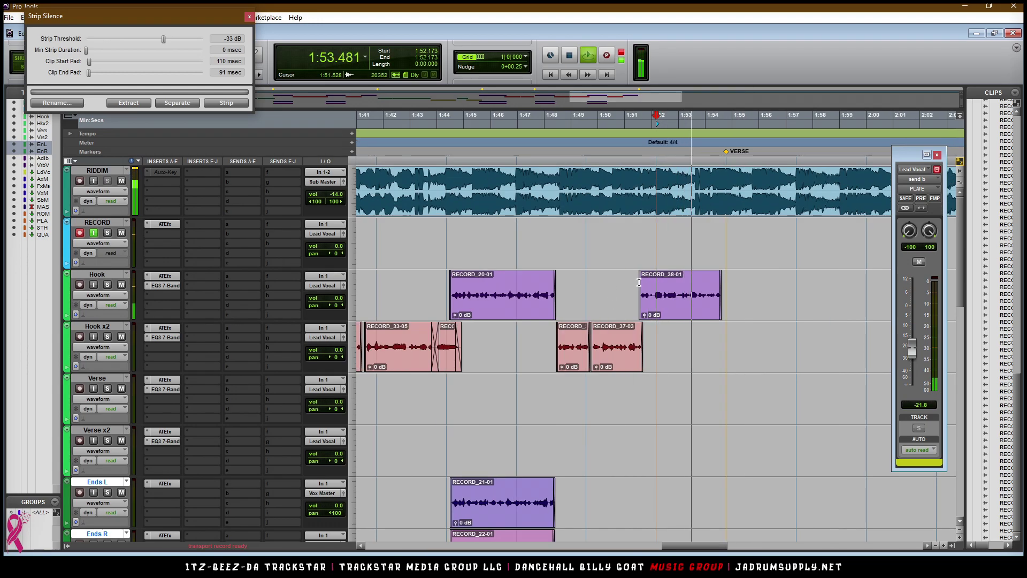
- Record the new verse's first line and place the take on the Verse track with its silence stripped
key("ctrl+space")
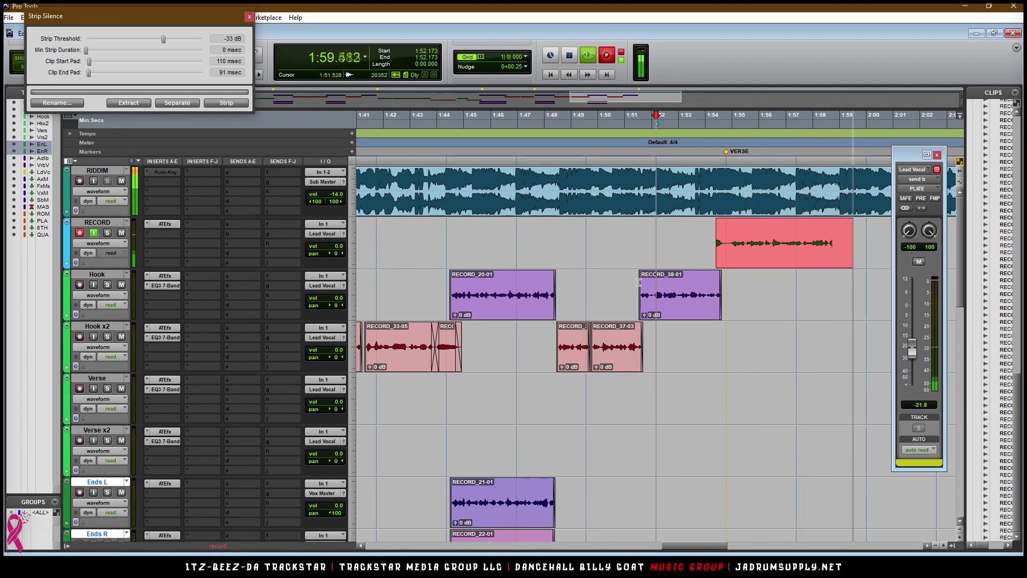
left_click_drag(738, 259, 733, 407)
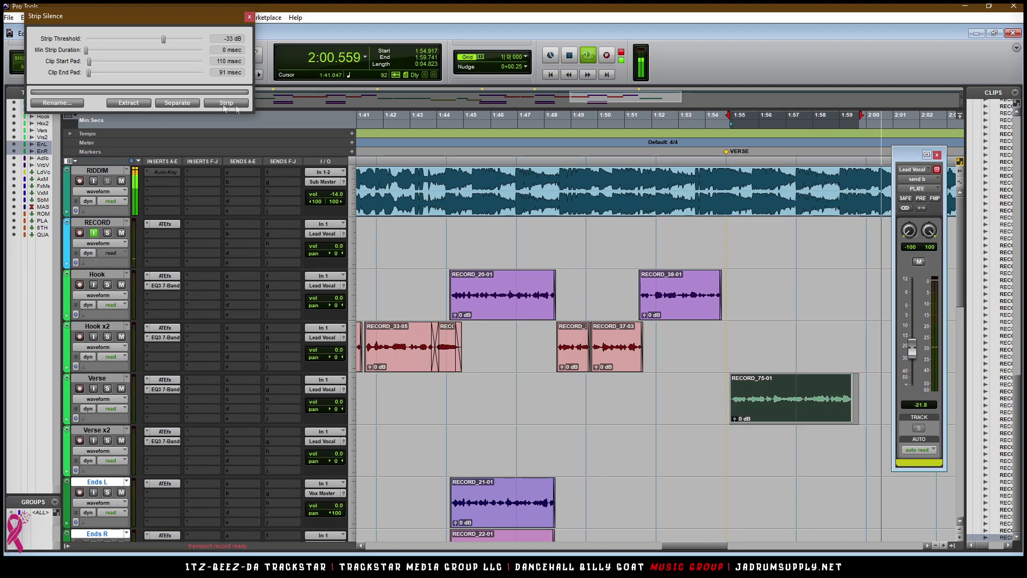
key("space")
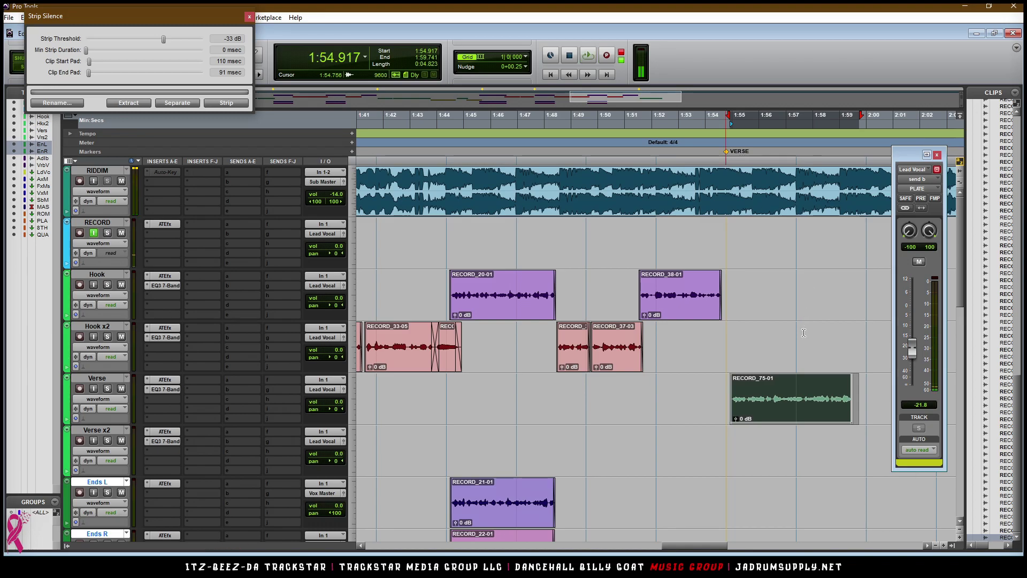
- Try to record the second verse line, playing in from 1:54.782 with the waveforms magnified
key("space")
key("ctrl+alt+]")
key("ctrl+alt+]")
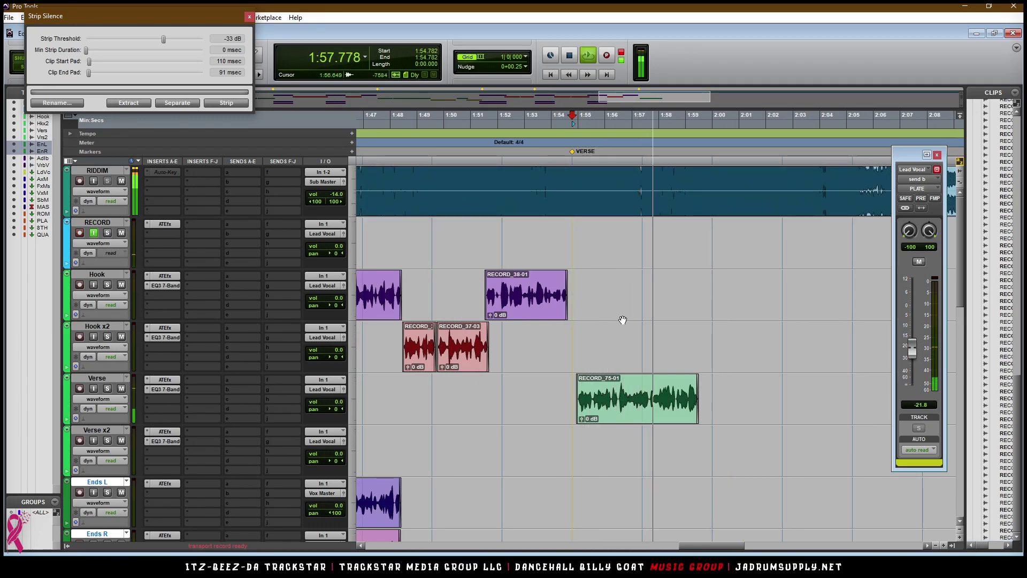
key("ctrl+space")
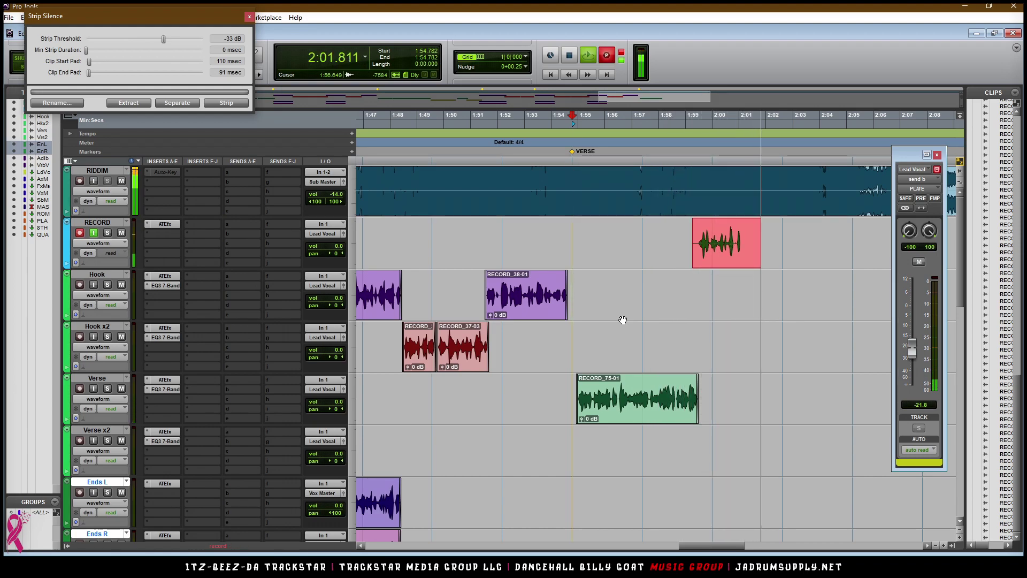
key("space")
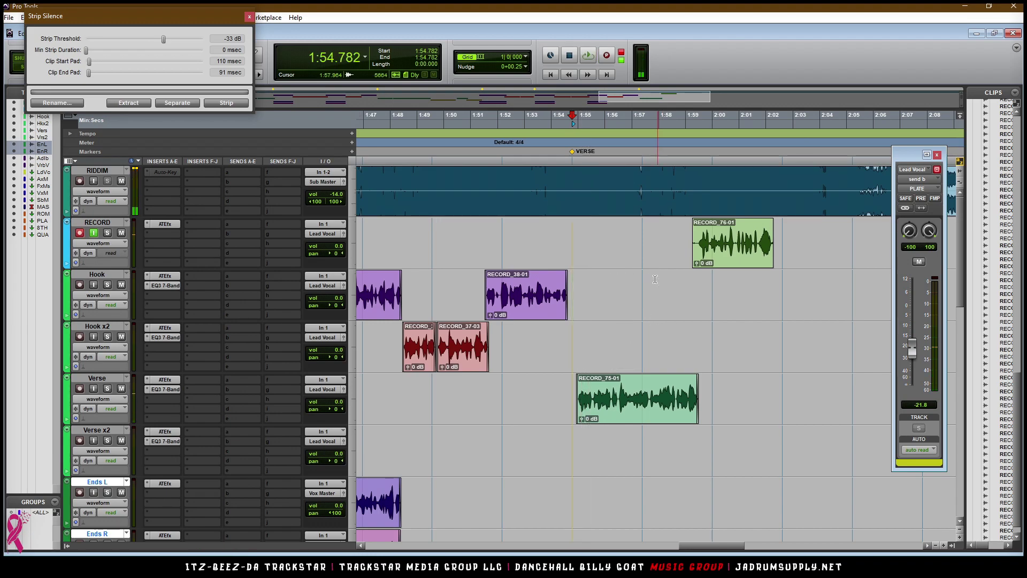
- Try two more takes of the second verse line over the previous one, playing in from 1:57.391
key("space")
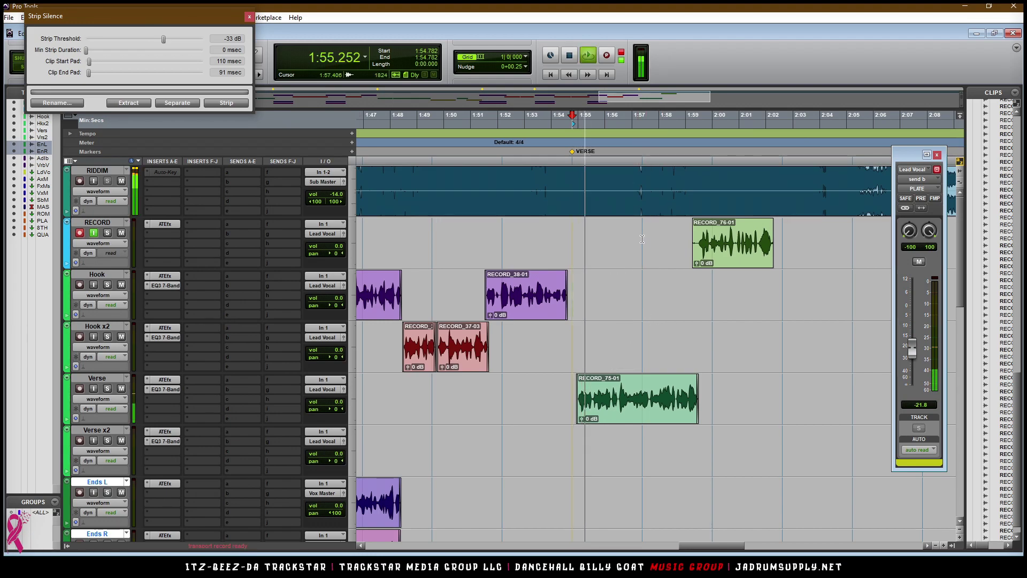
key("ctrl+space")
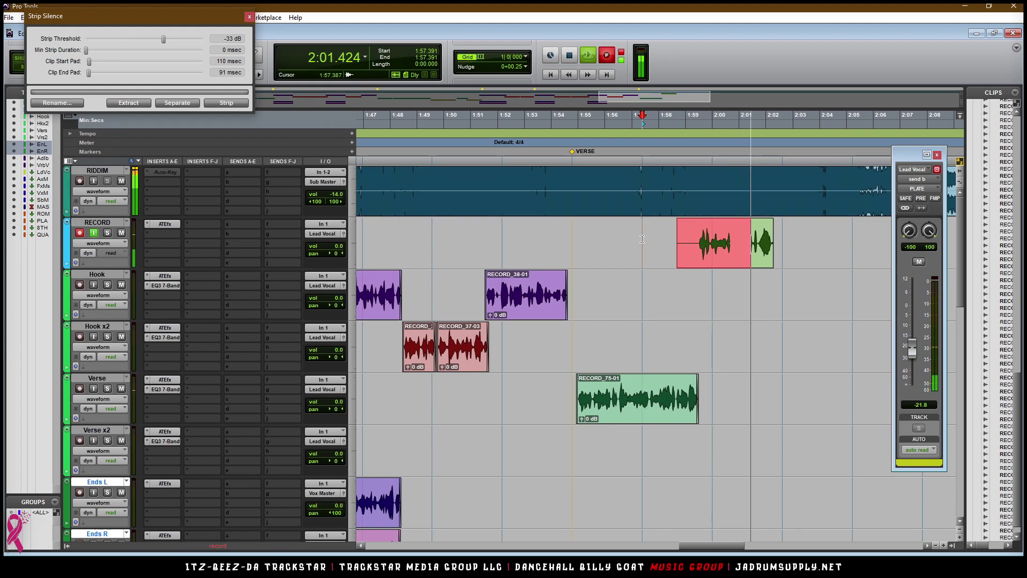
key("space")
key("space")
key("ctrl+space")
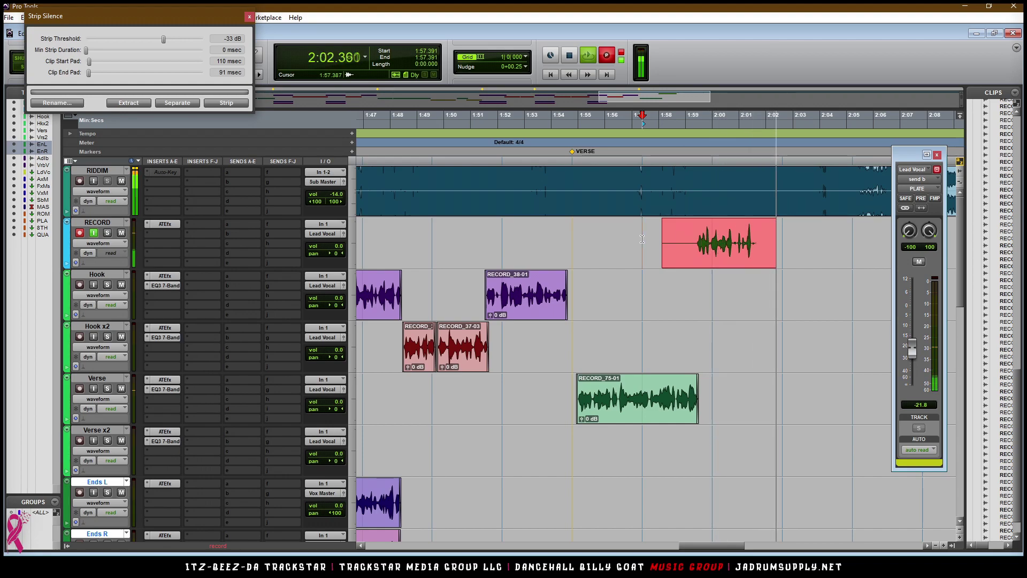
key("space")
key("space")
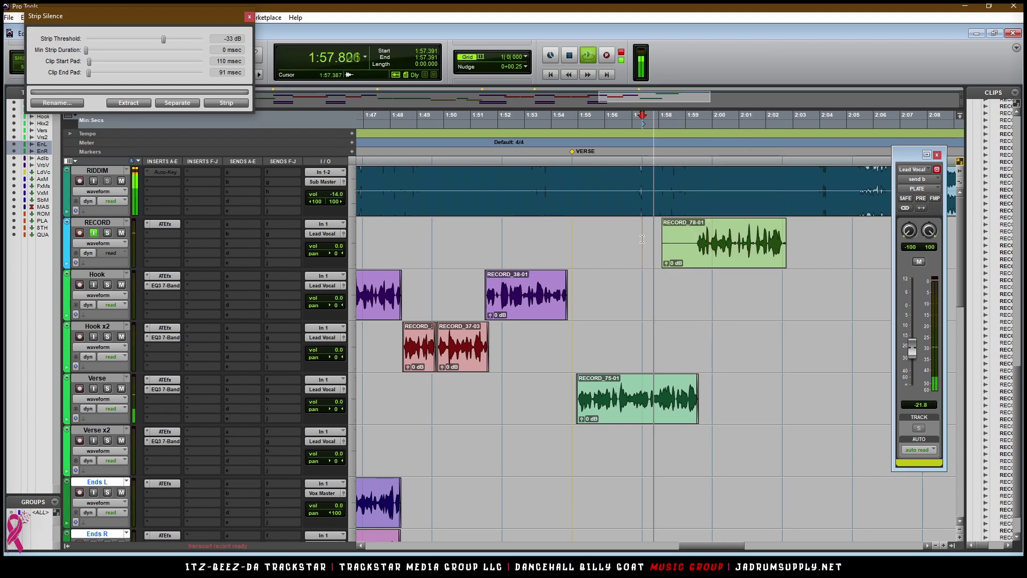
- Record repeated takes of the second verse line, playing in from 1:57.391, and undo the last attempts
left_click(642, 239)
key("ctrl+space")
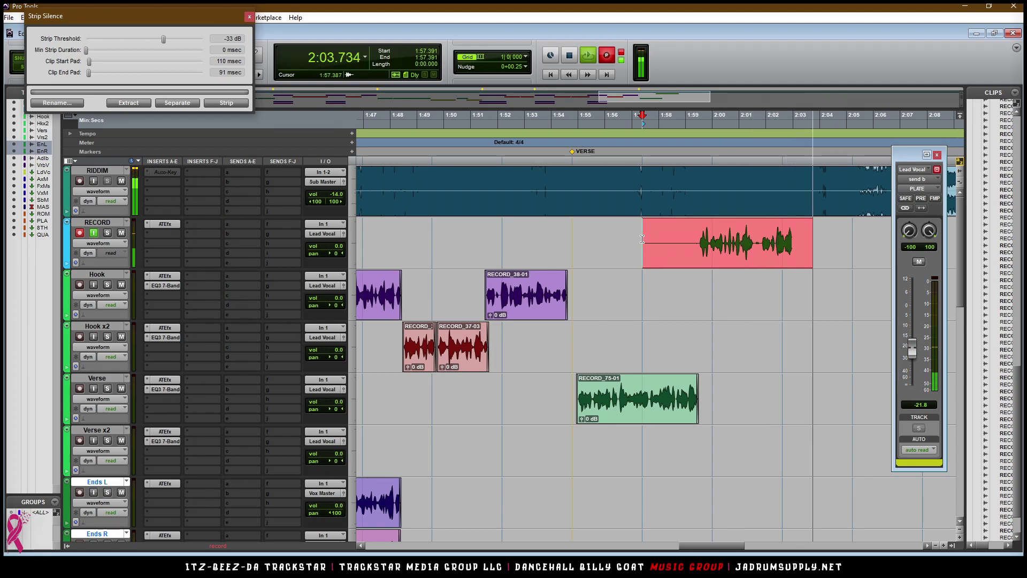
key("space")
key("ctrl+space")
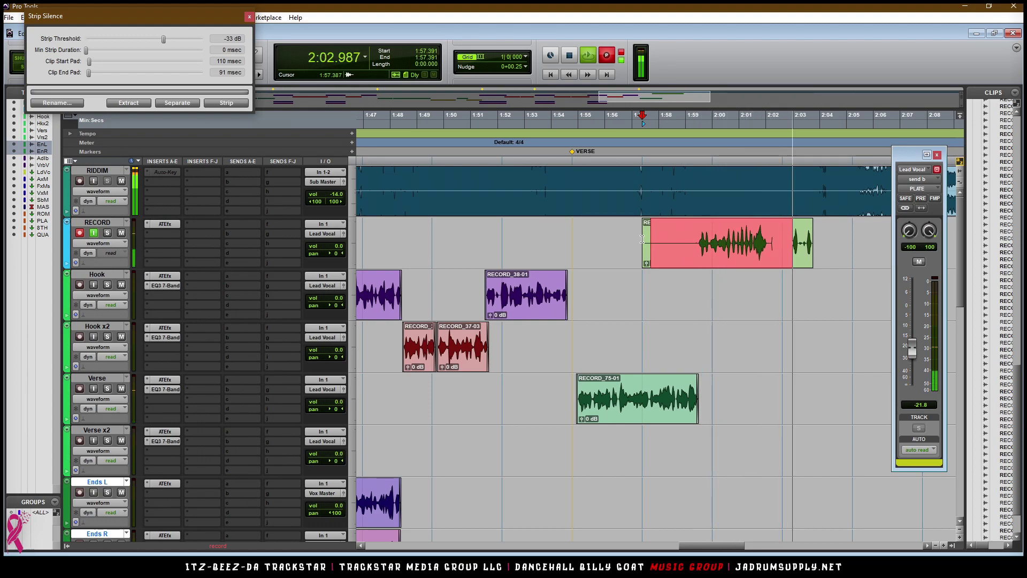
key("space")
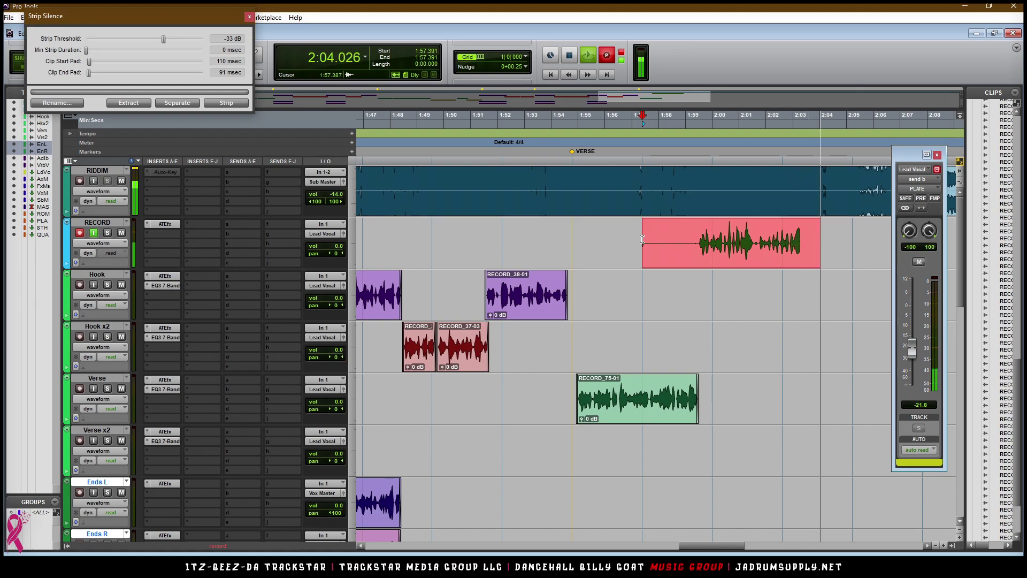
key("space")
key("ctrl+space")
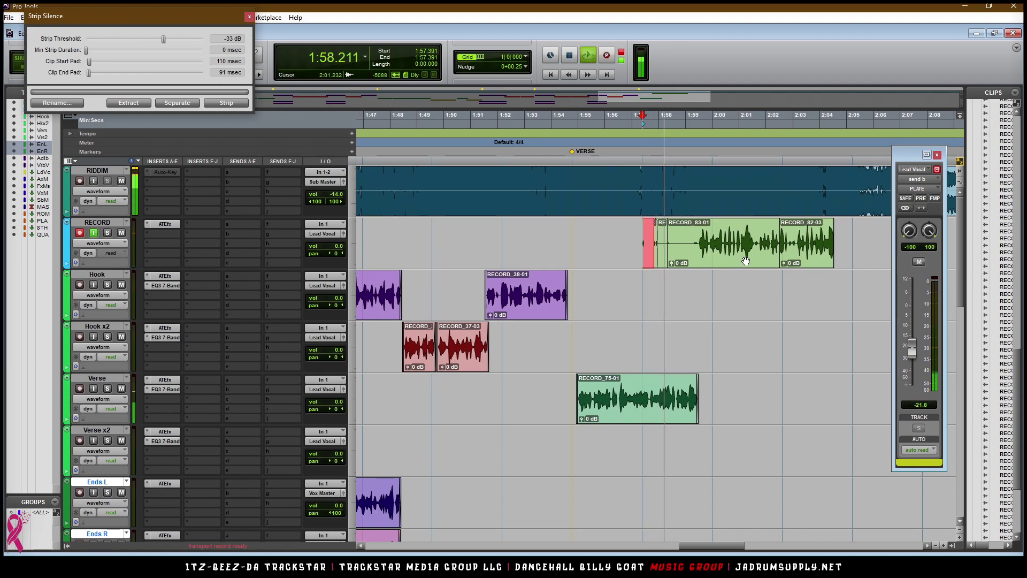
key("space")
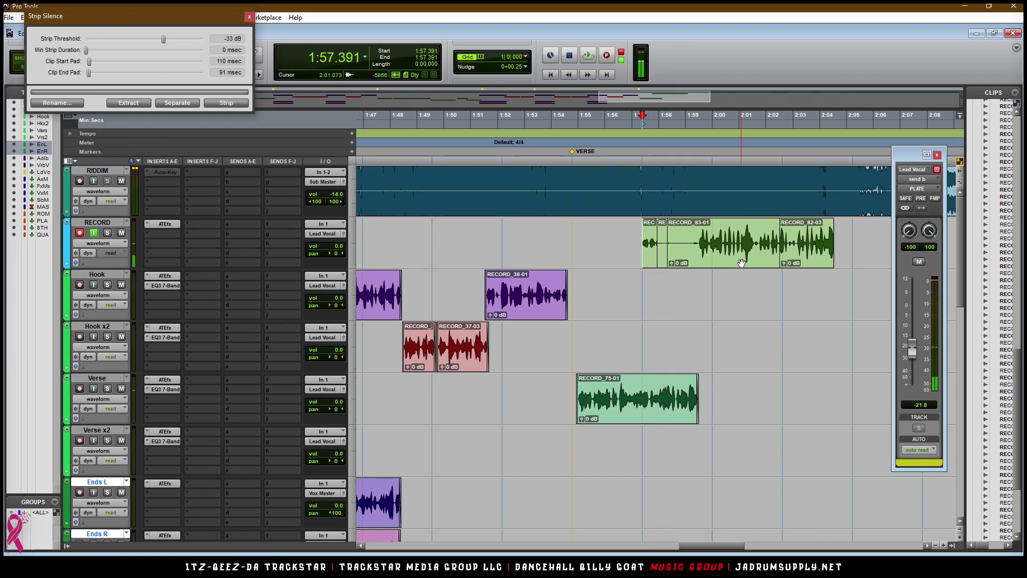
key("ctrl+z")
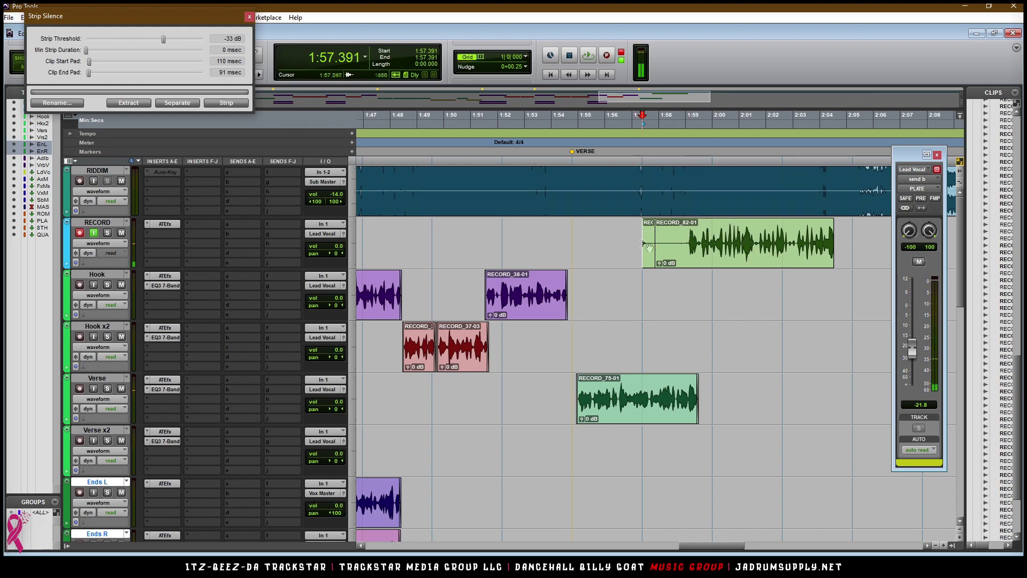
- Move the chosen second-line take onto the Hook x2 track and delete the leftover take from the RECORD track
left_click_drag(691, 250, 690, 357)
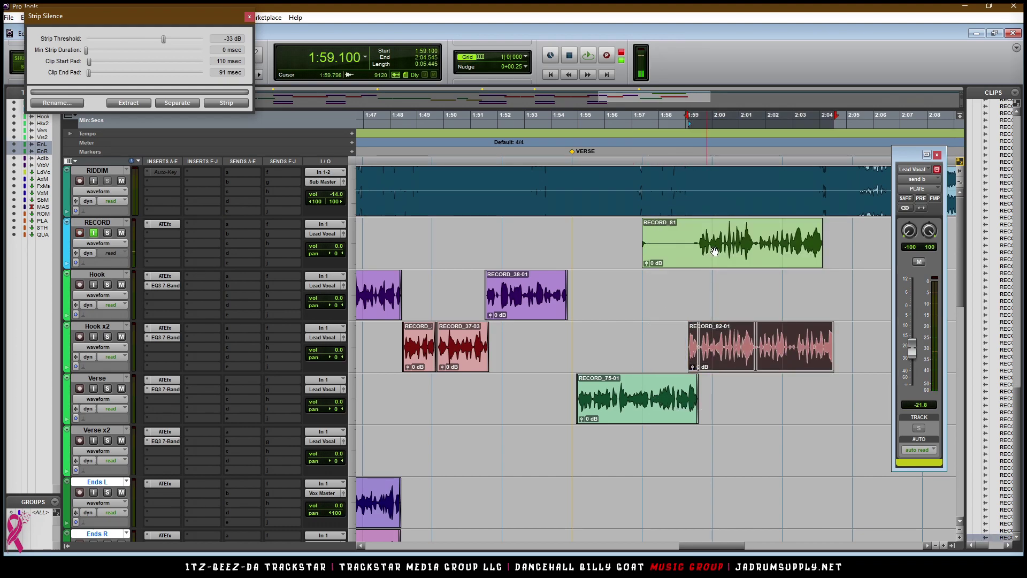
left_click(714, 252)
key("Delete")
key("space")
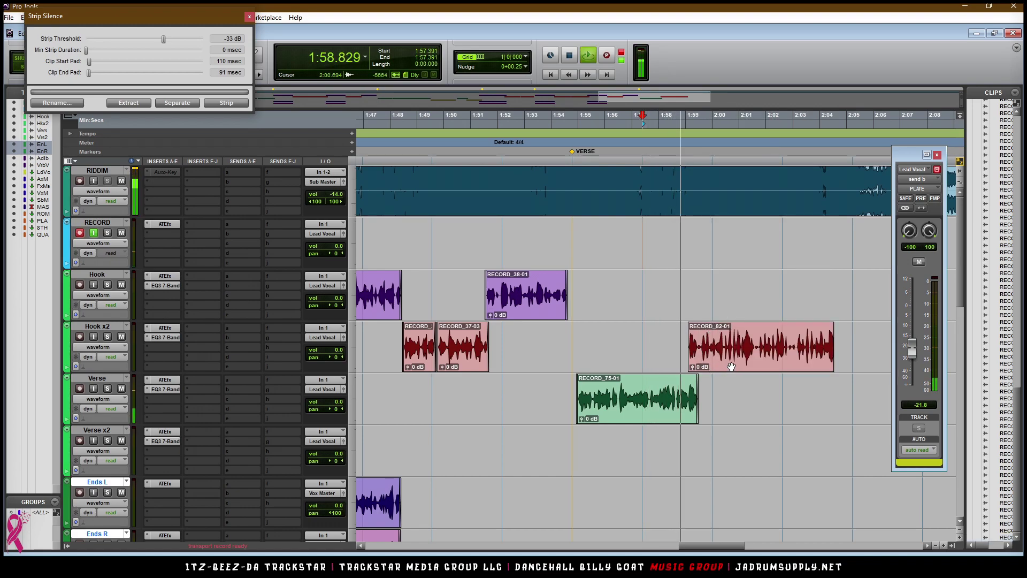
- Trim the second-line take to start at 1:59.559, strip its silence and move it onto the Verse x2 track
left_click_drag(693, 351, 705, 350)
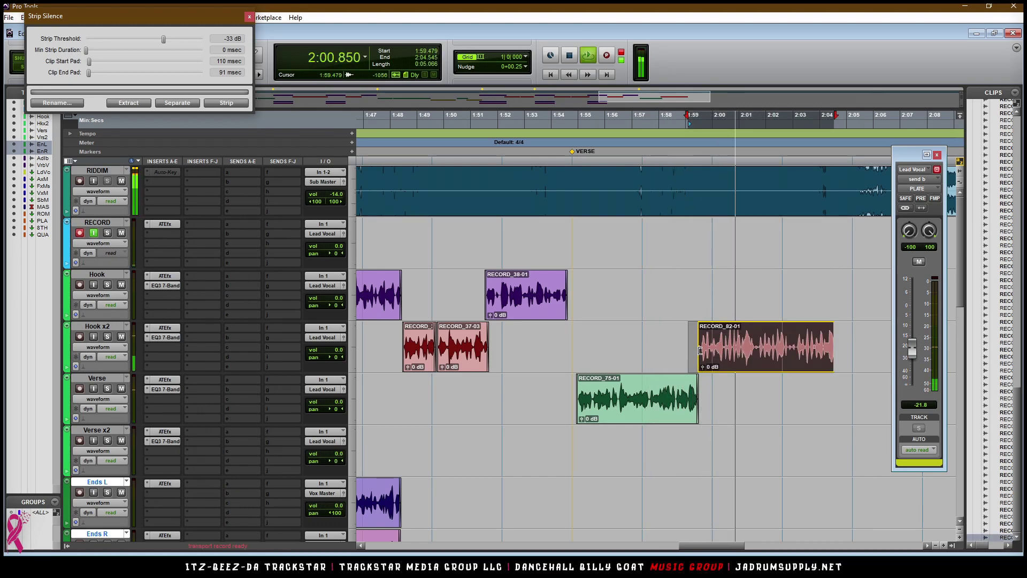
left_click(733, 357)
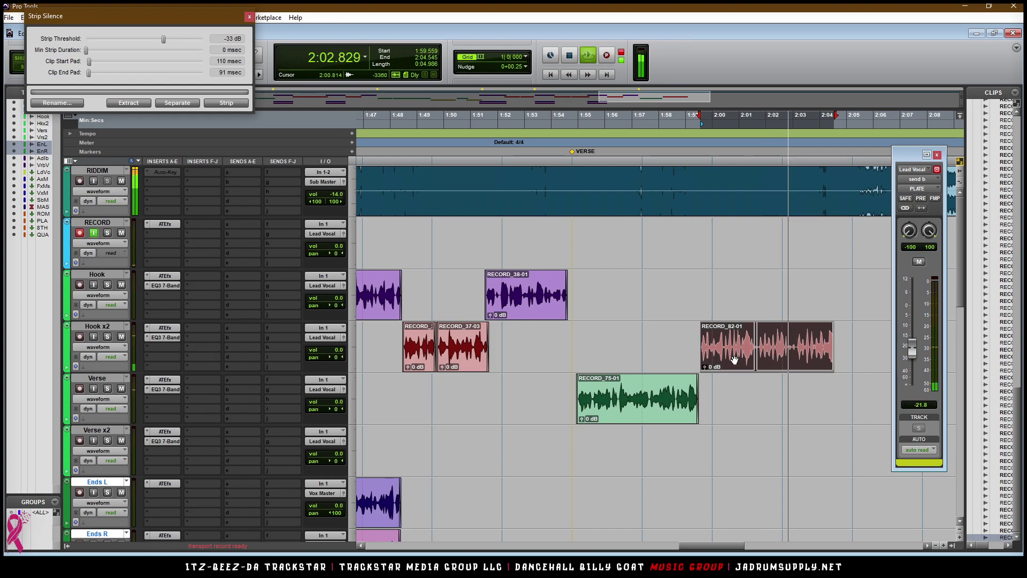
left_click_drag(728, 432, 728, 434)
- Try to record the end of the second verse line again on the RECORD track and delete that take
key("ctrl+space")
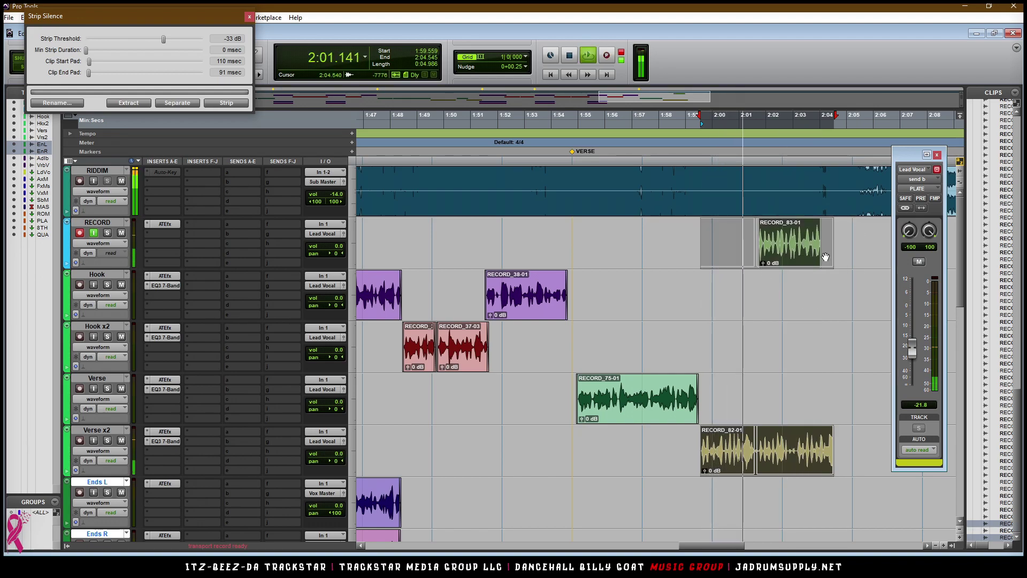
key("space")
left_click(794, 260)
key("Delete")
key("space")
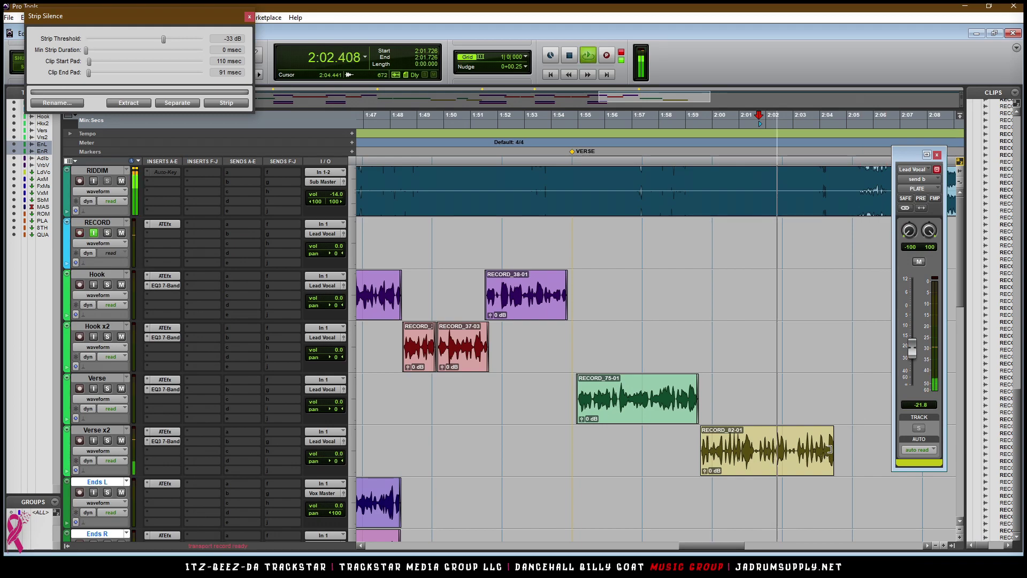
- Trim the end of the Verse x2 clip back to about 2:01.731
key("space")
double_click(806, 448)
left_click_drag(830, 436, 757, 435)
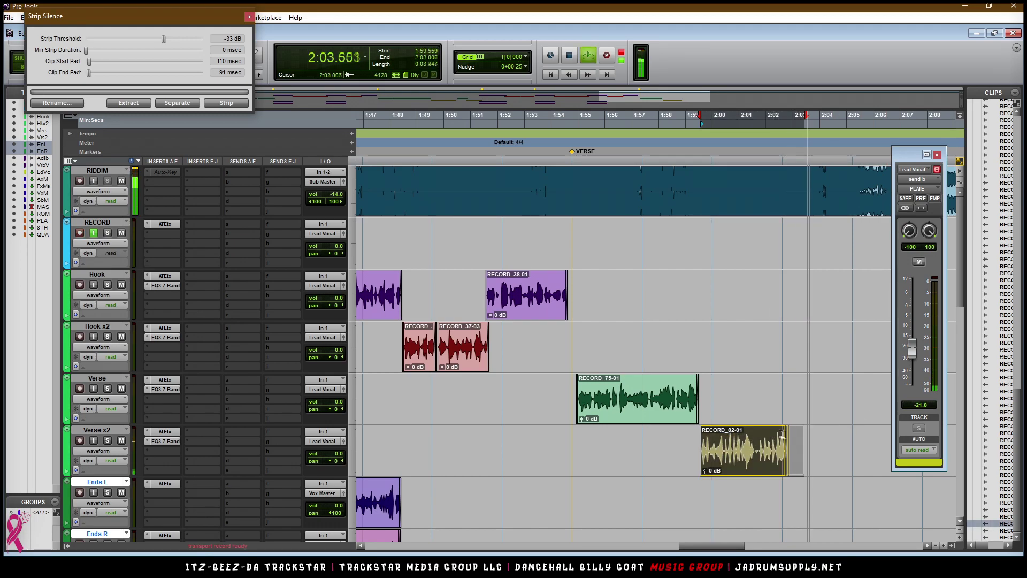
key("space")
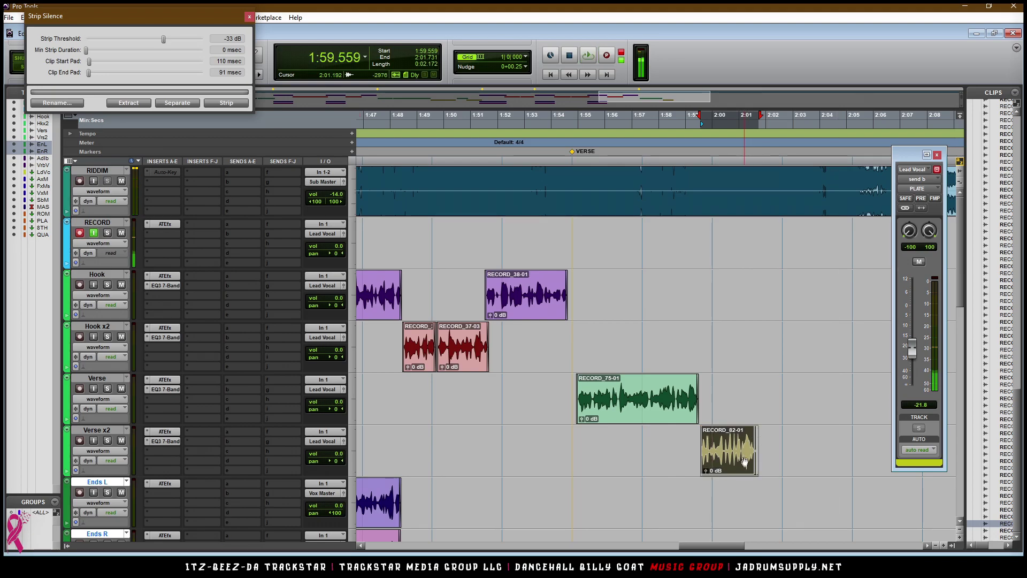
- Play the first two verse lines from 1:57.391 to rehearse the next entry
key("t")
key("t")
key("r")
key("r")
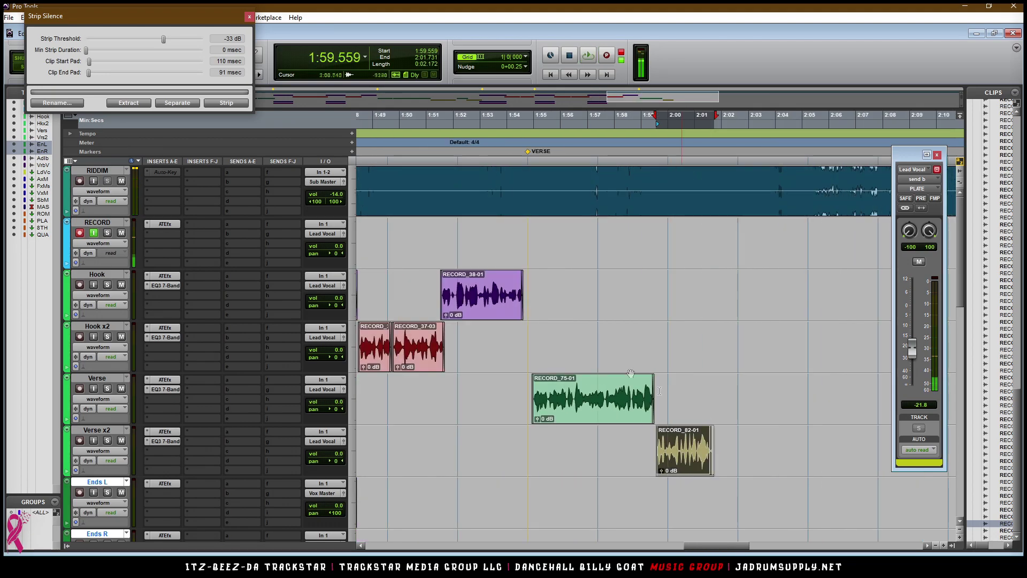
left_click(625, 242)
key("space")
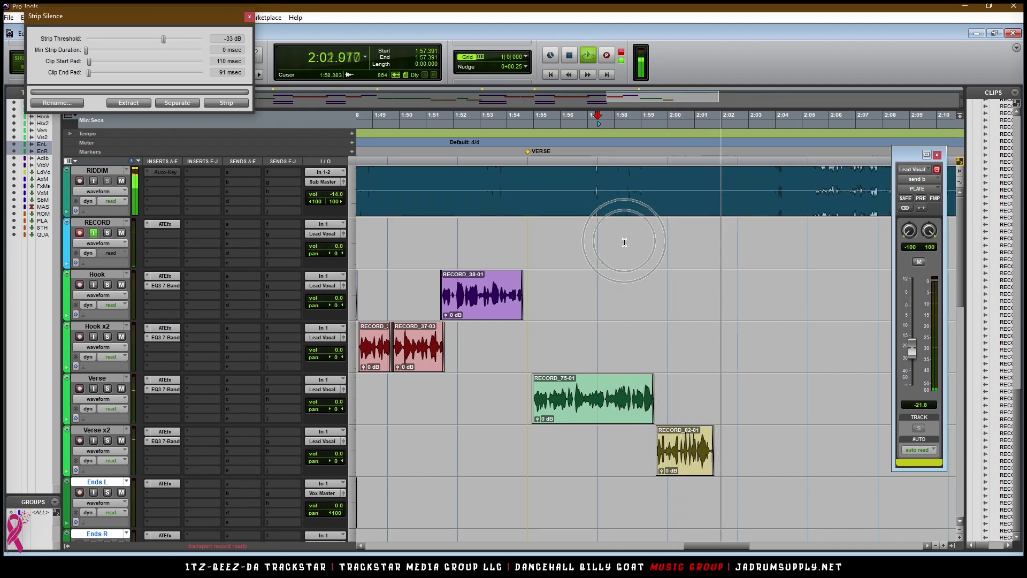
key("space")
- Record the next verse line on the RECORD track, replacing the first take with a second one from 1:57.391
key("space")
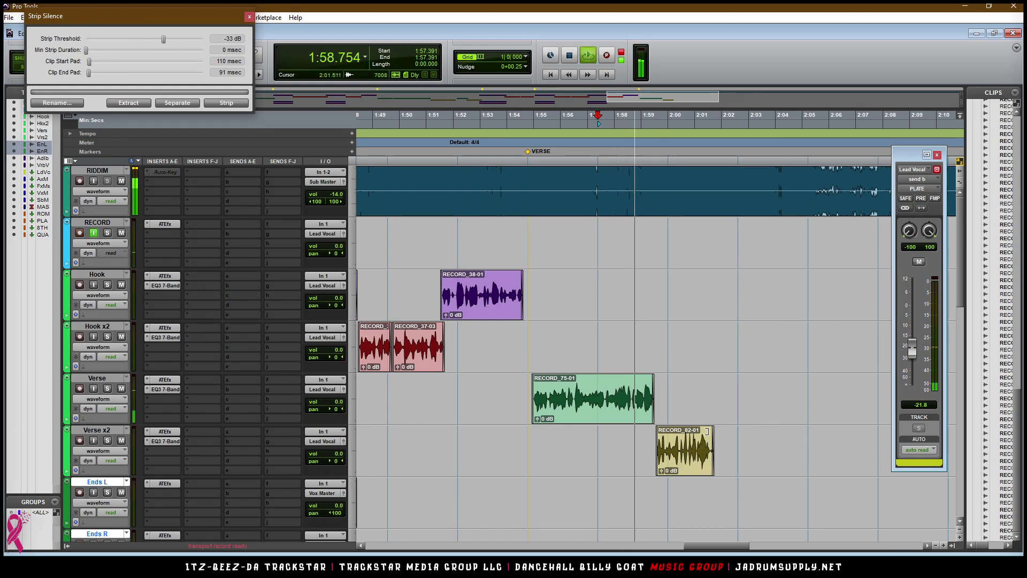
key("ctrl+space")
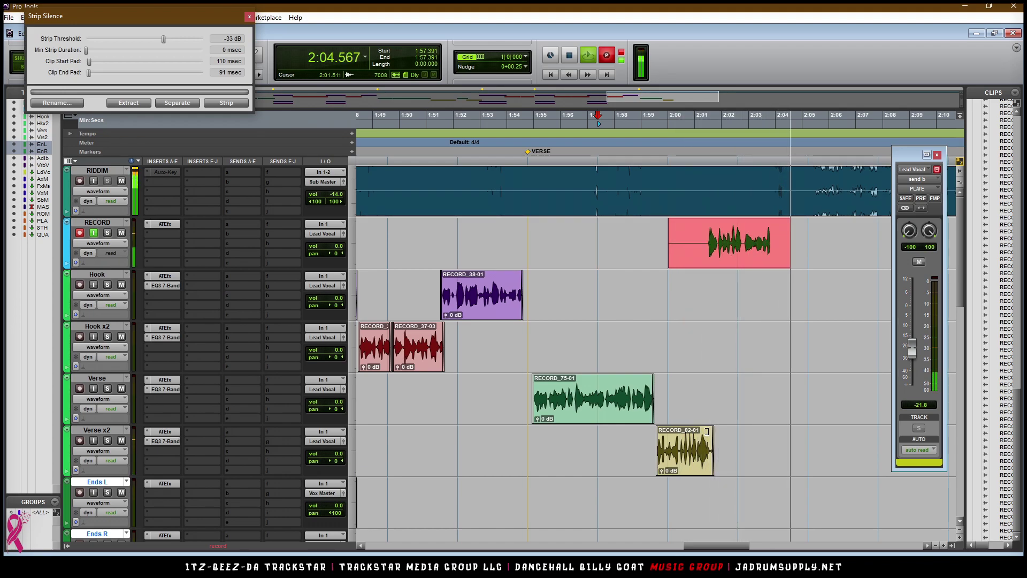
key("space")
key("space")
key("ctrl+space")
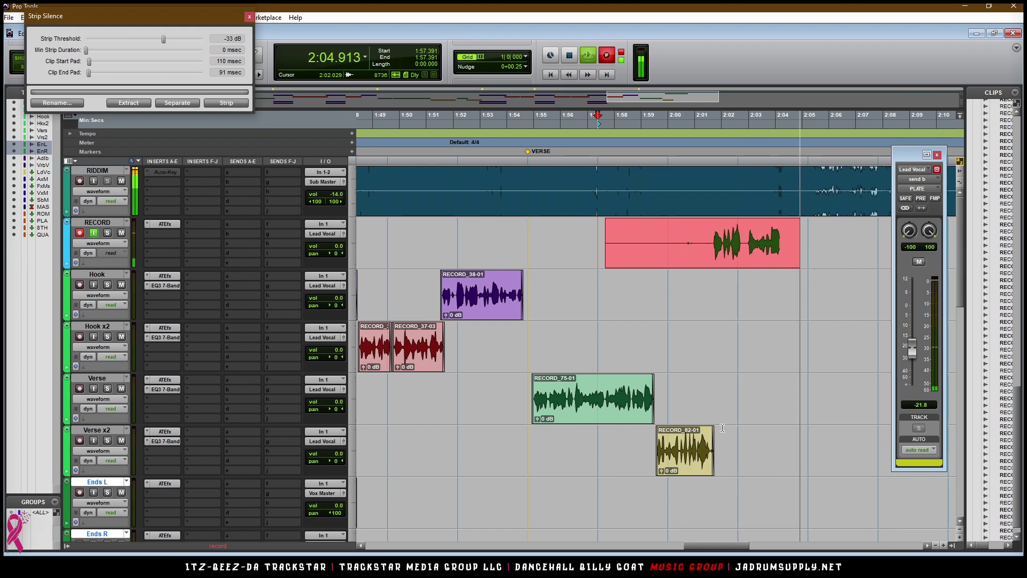
key("space")
- Trim the new take to start at 2:01.531 and place it on the Verse track with its silence stripped
left_click_drag(735, 258, 736, 351)
left_click(716, 362)
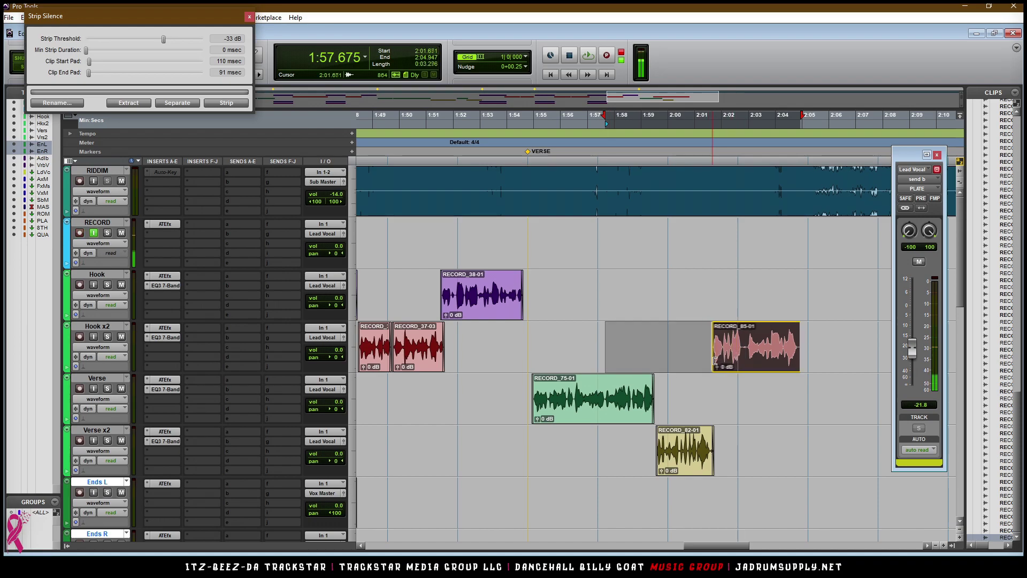
left_click_drag(711, 361, 710, 361)
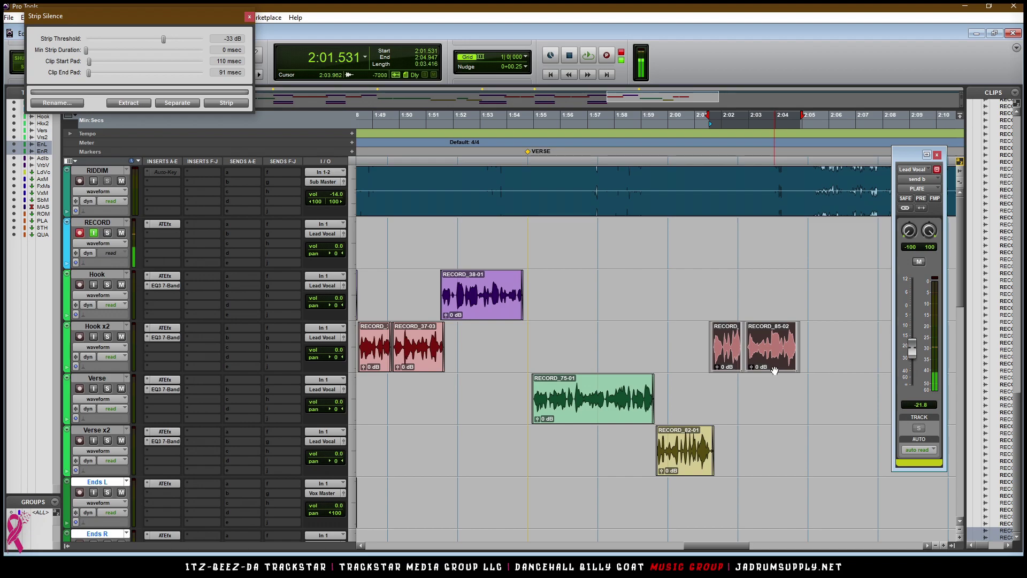
left_click_drag(775, 401, 760, 389)
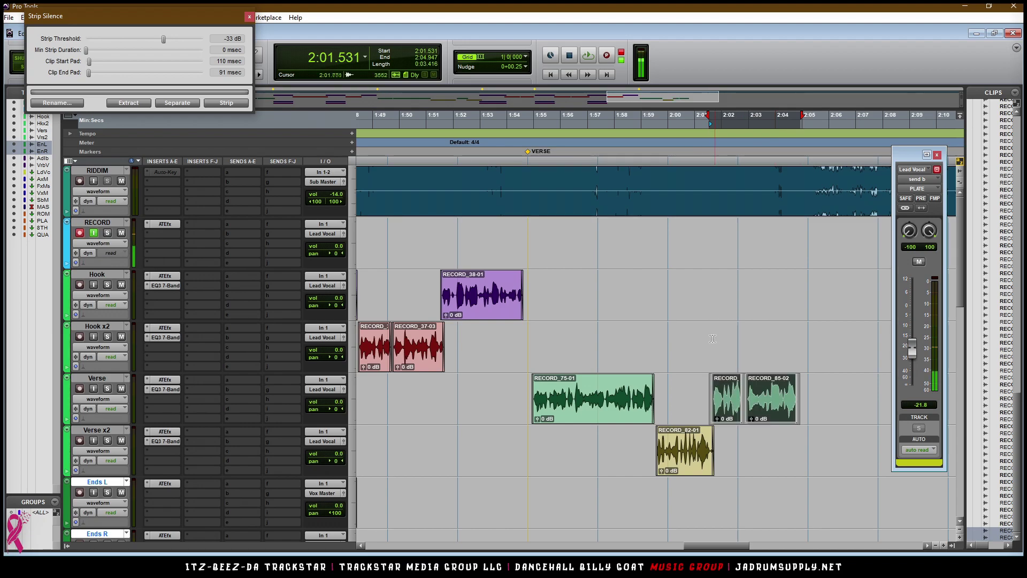
- Audition the two new Verse clips and nudge them both later, to start at 2:01.680
key("space")
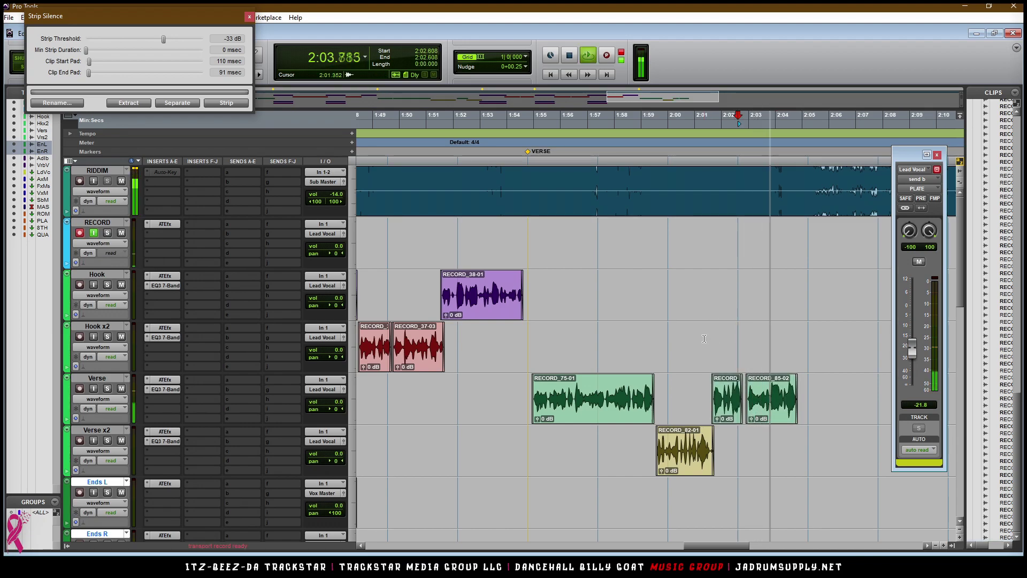
key("space")
left_click(726, 406)
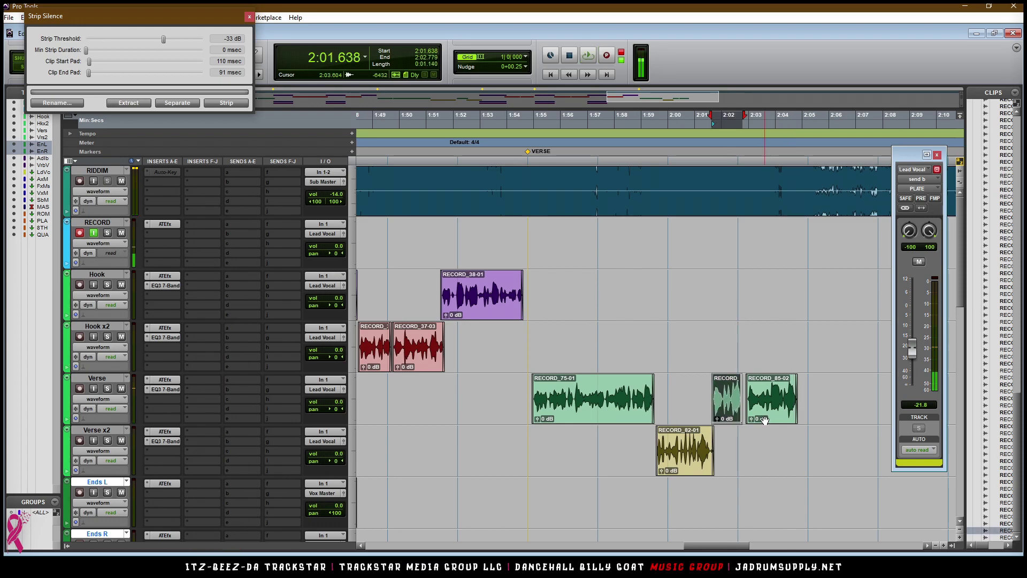
left_click(764, 420, "shift")
key("KP_Add")
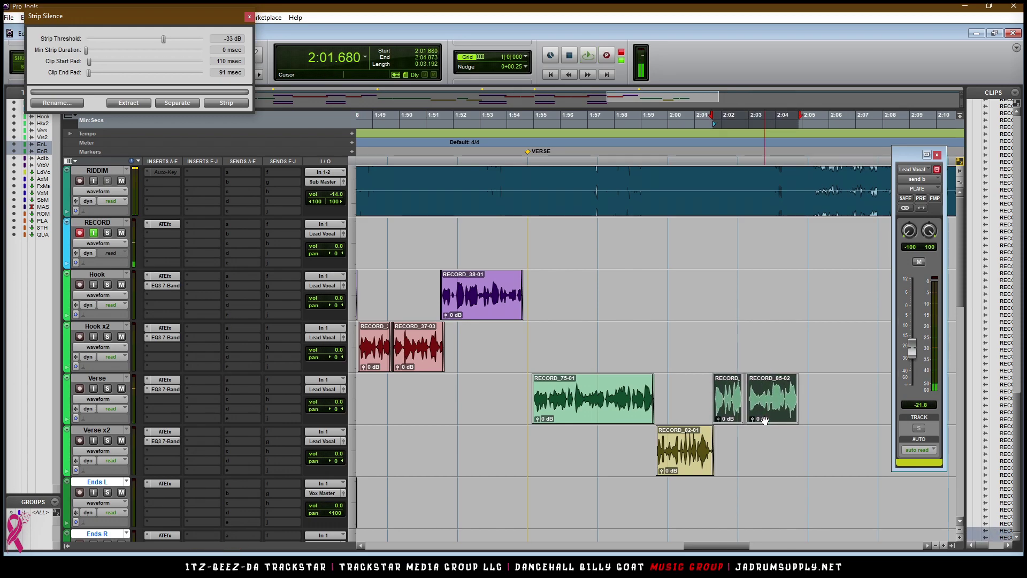
left_click(702, 389)
key("space")
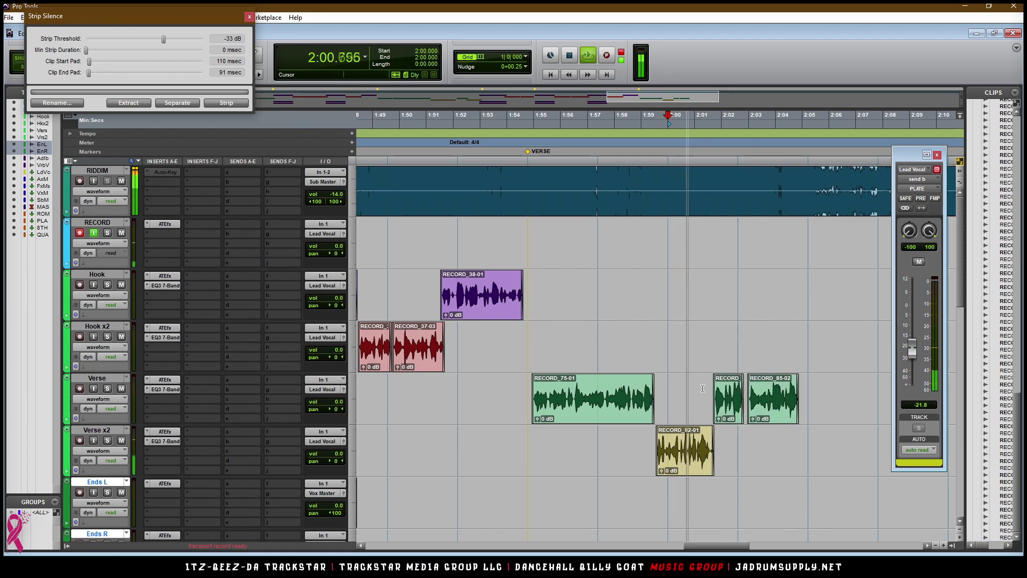
- Nudge the Verse x2 clip later so it starts at 1:59.600, checking it in playback
left_click(685, 471)
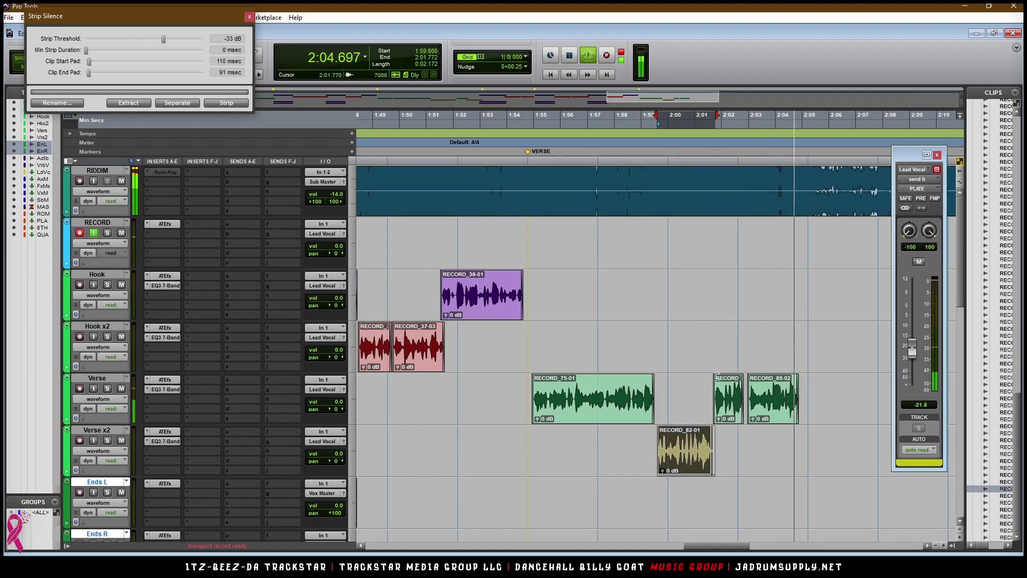
left_click(738, 332)
key("space")
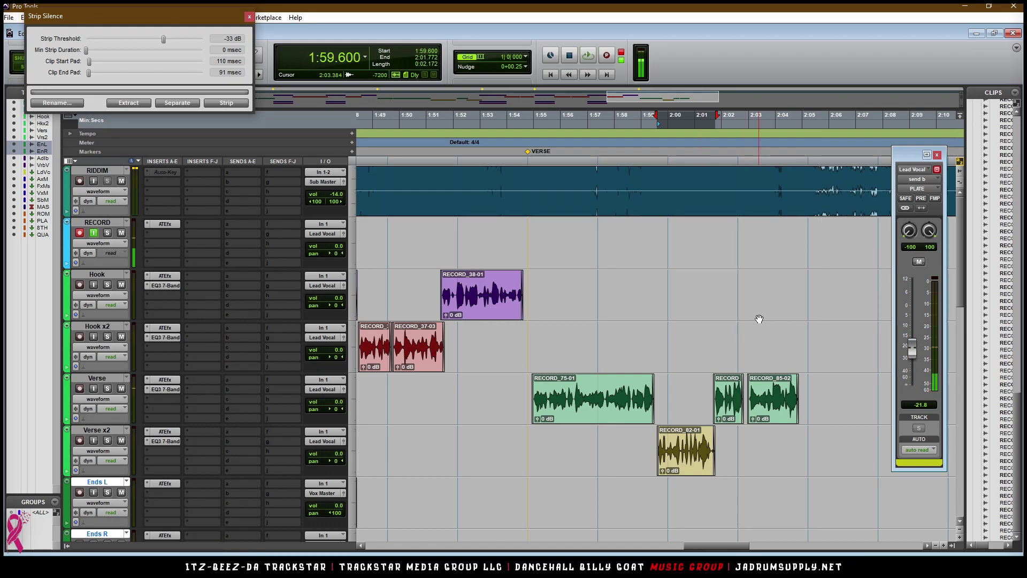
- Record the following long verse passage on the RECORD track, playing in from 2:02.608
key("r")
key("space")
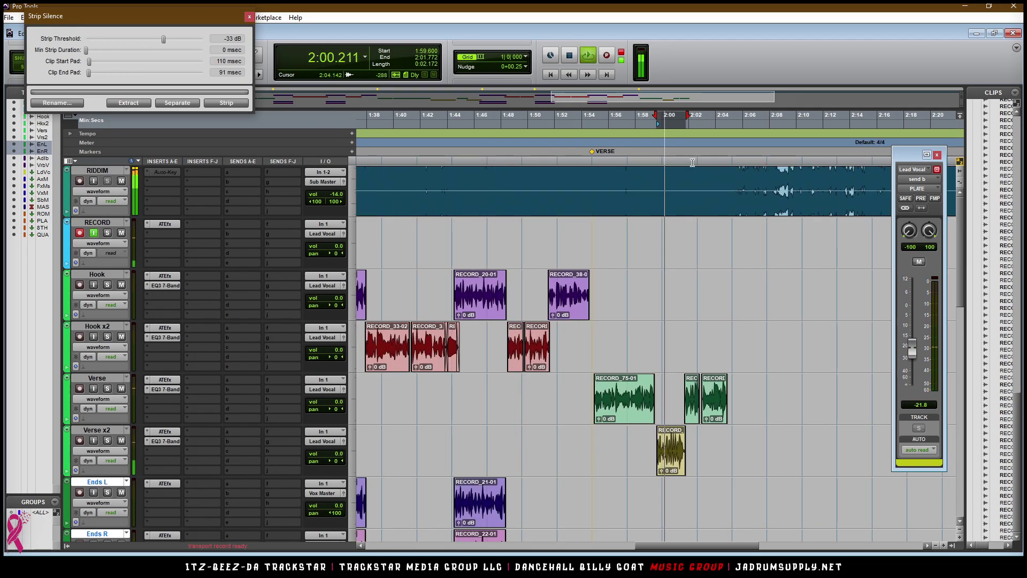
key("space")
key("space")
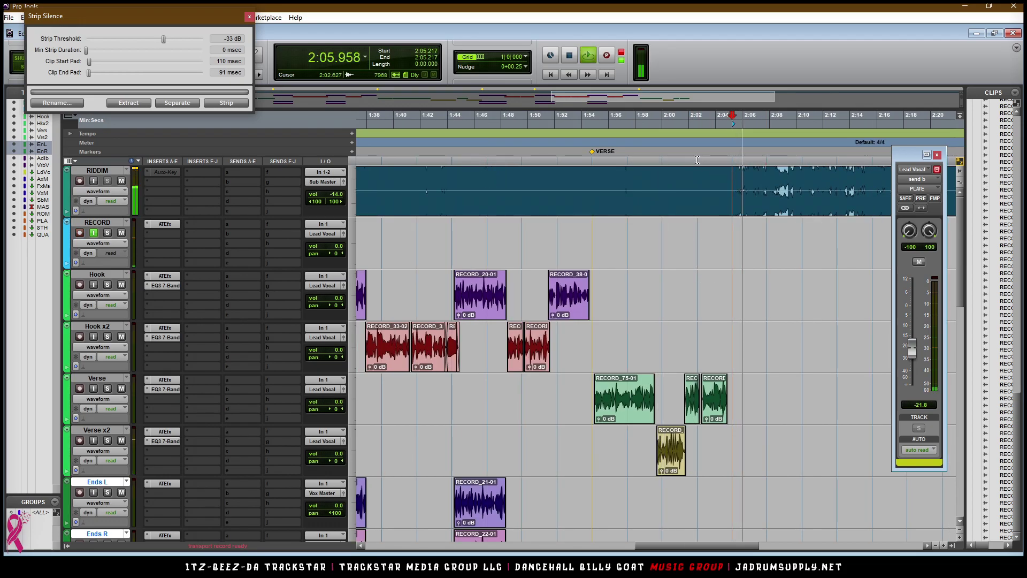
left_click(697, 159)
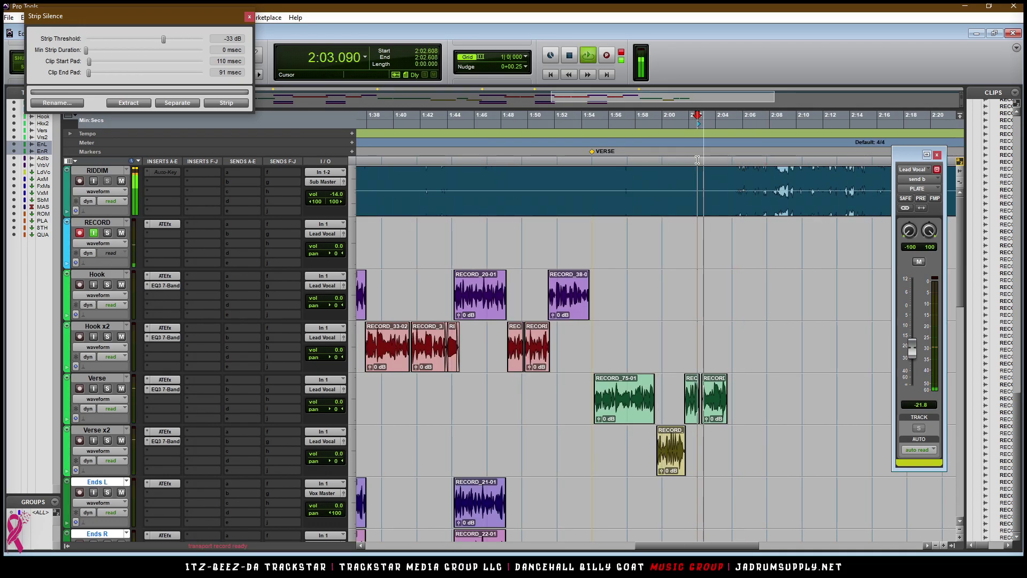
key("F12")
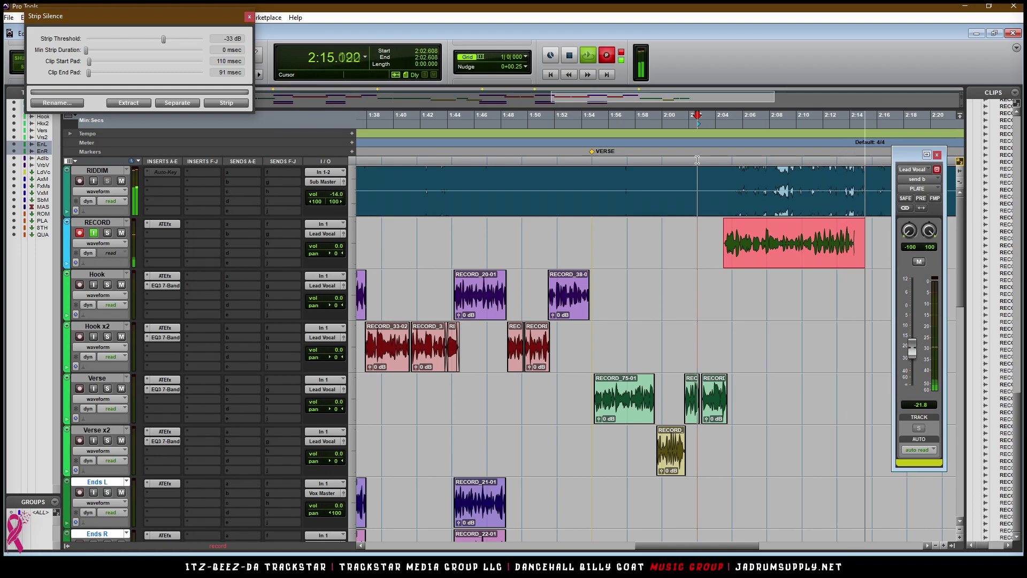
key("space")
- End the recording and move the new take from the RECORD track onto the Hook x2 track, starting at 2:04.573
key("space")
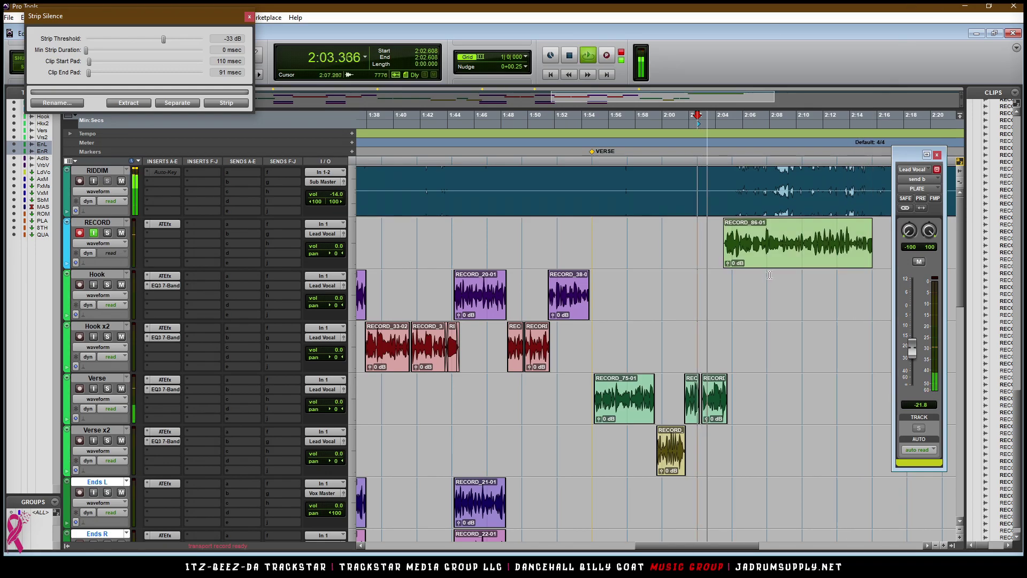
key("t")
key("t")
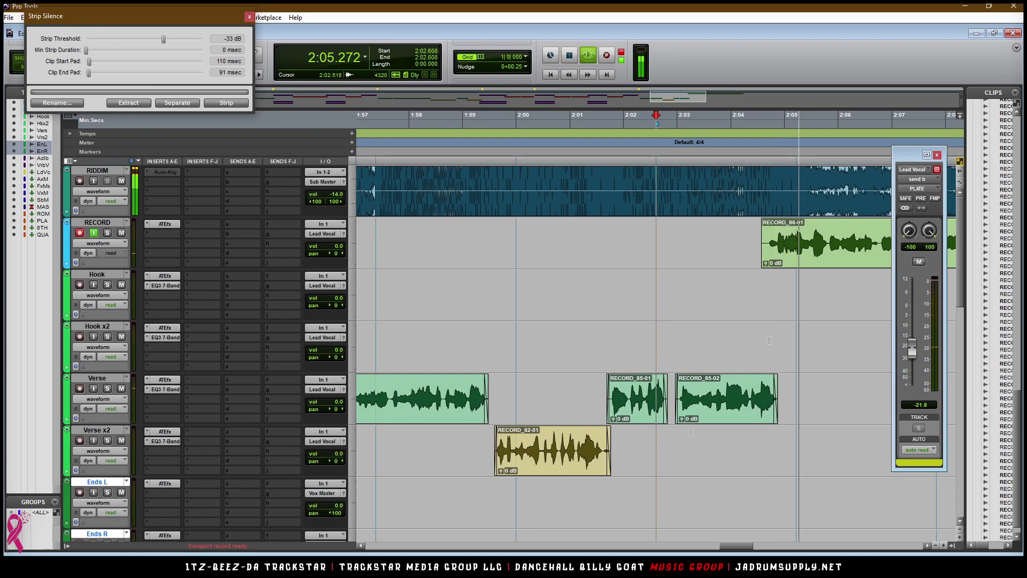
left_click_drag(813, 258, 801, 362)
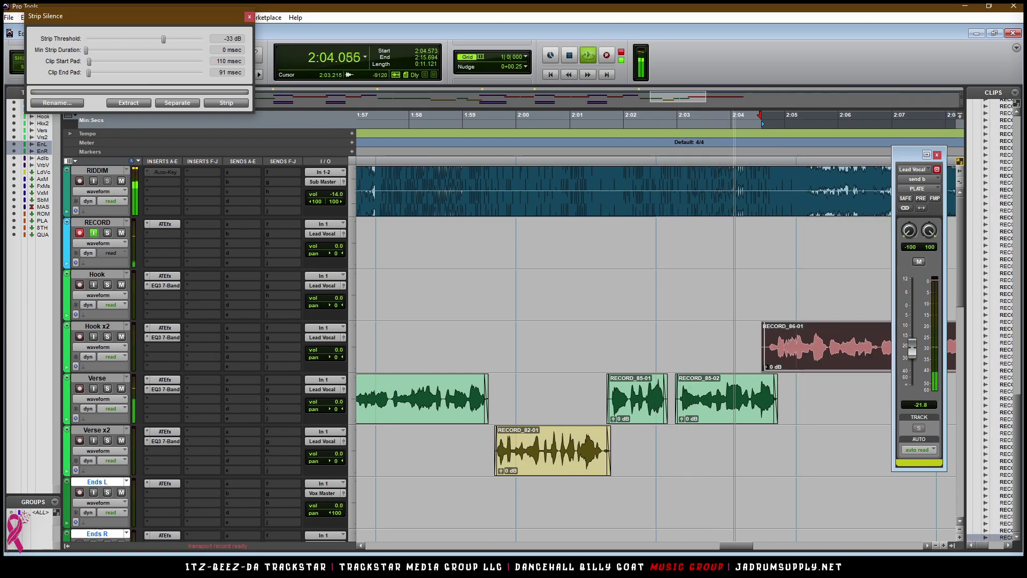
key("r")
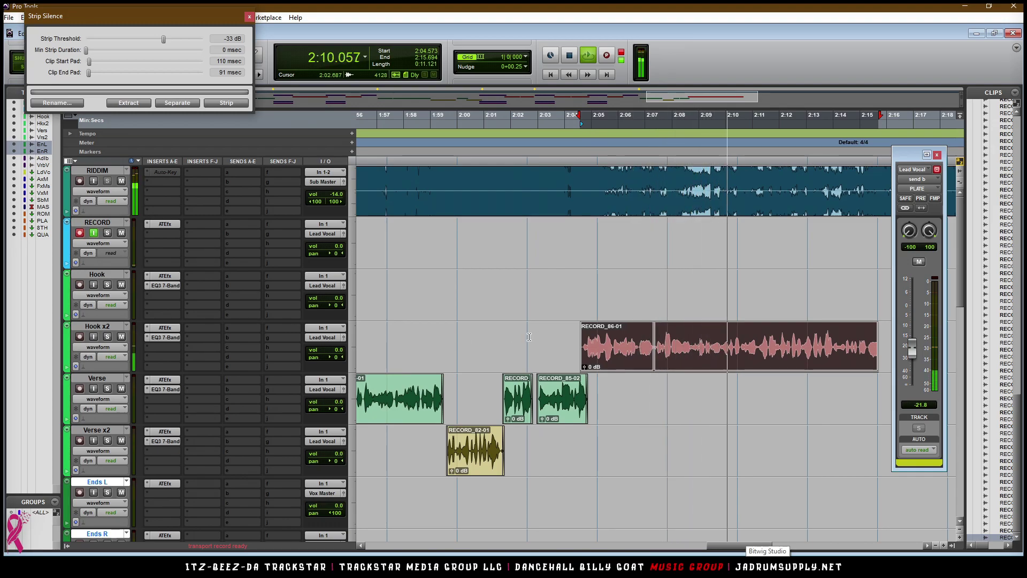
- Record another take on the RECORD track, playing in from 2:02.608 and punching in at about 2:03.680
left_click(526, 336)
key("ctrl+space")
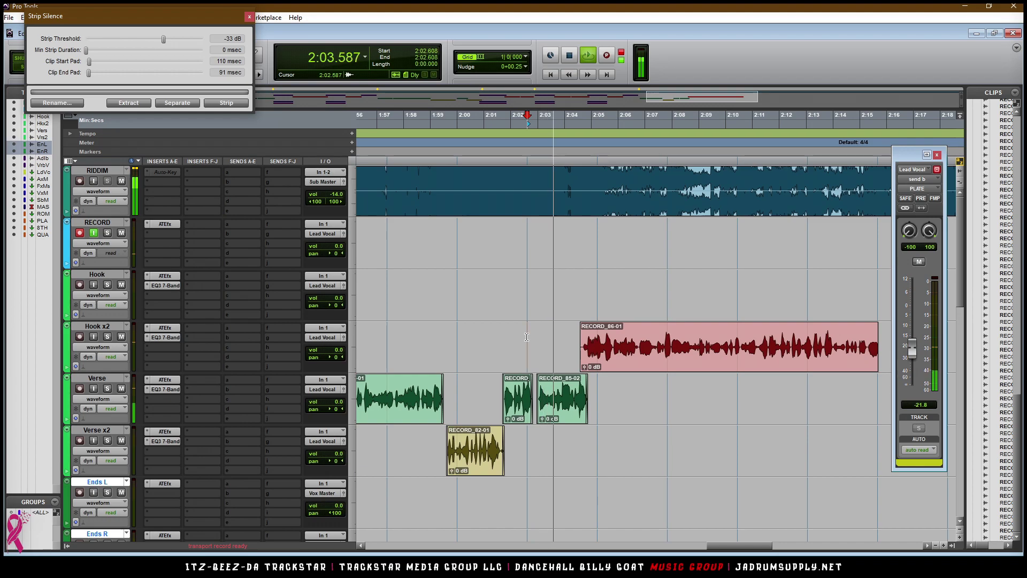
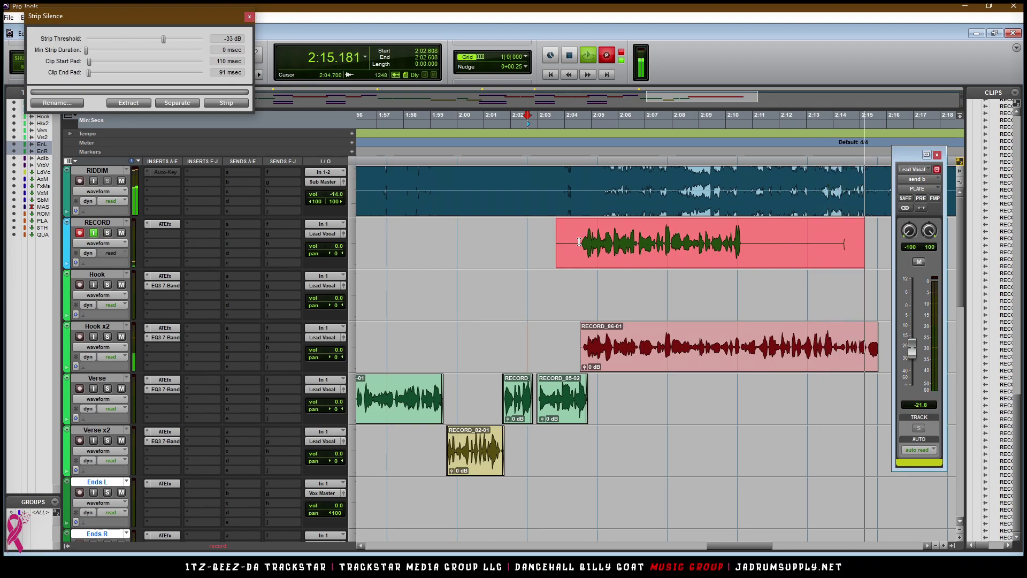
key("space")
- Strip the silence around the new take and place it on the Hook x2 track over the start of the existing clip, checking it in playback
left_click_drag(582, 244, 742, 259)
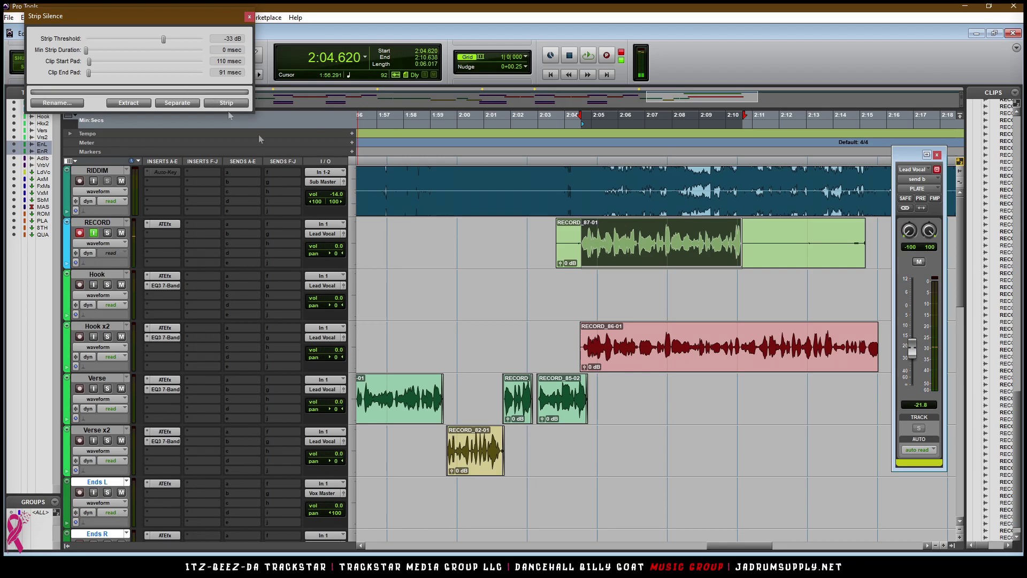
left_click(612, 249)
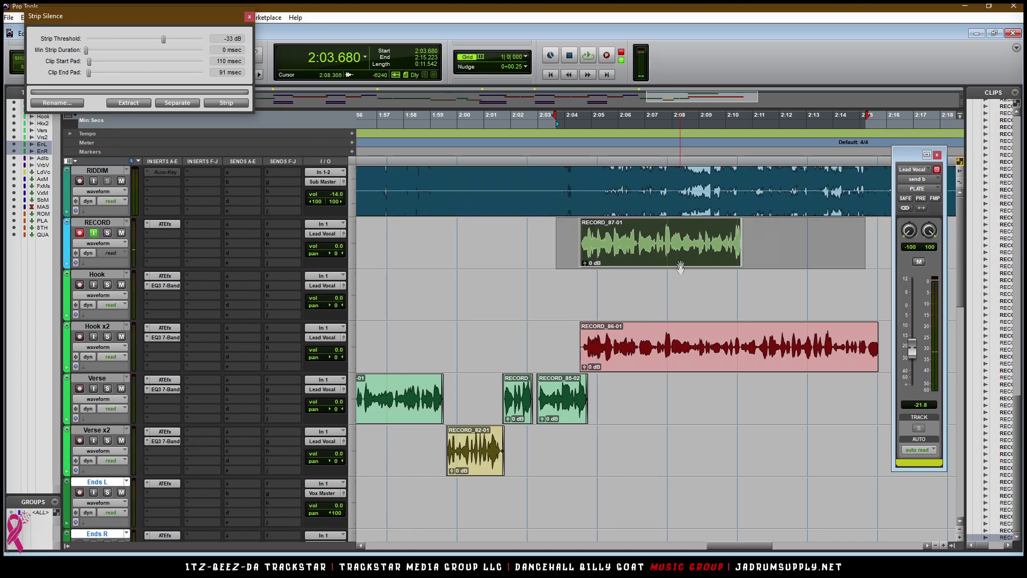
left_click_drag(683, 356, 682, 360)
key("space")
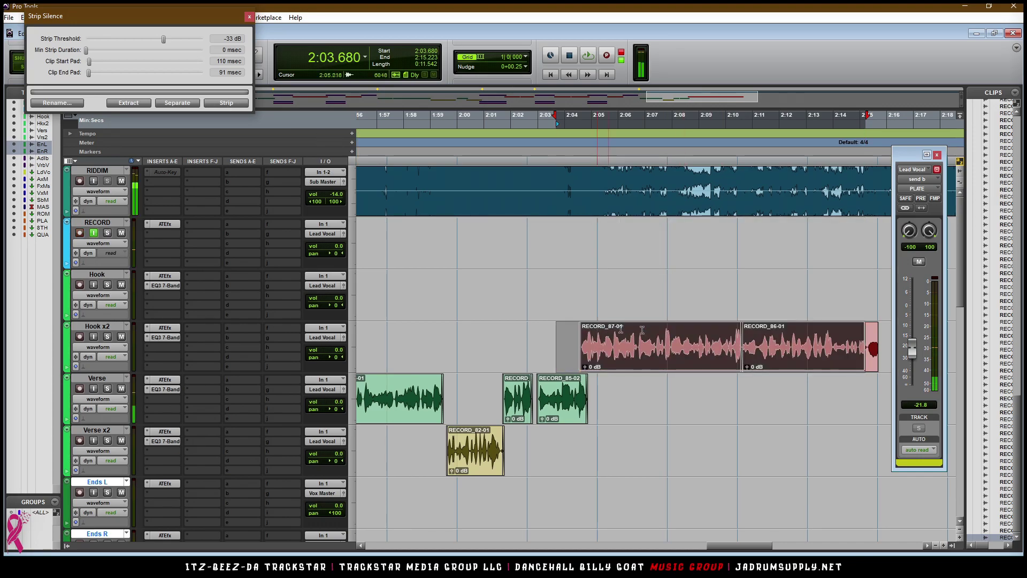
left_click(717, 417)
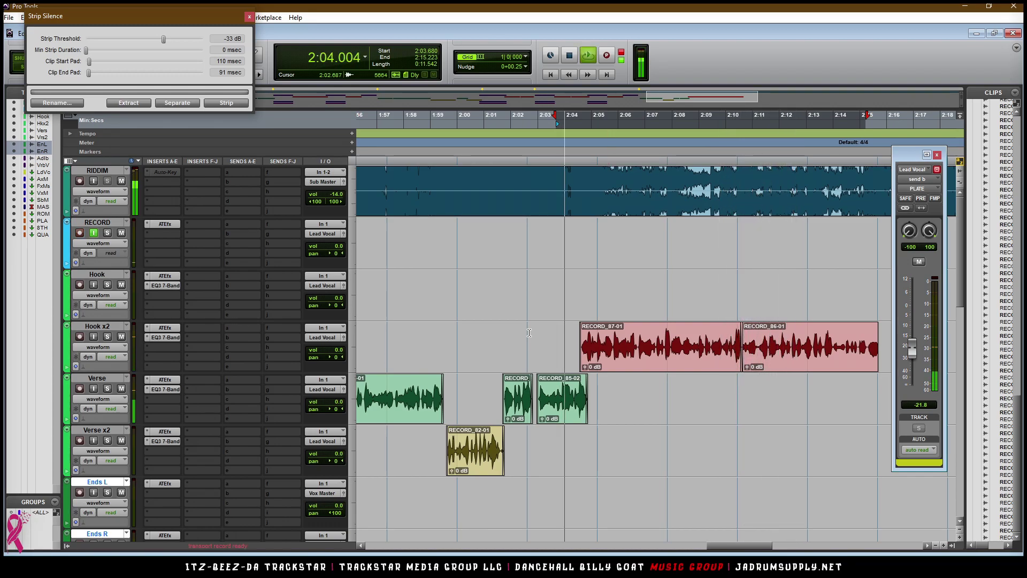
- Try several short takes of the verse passage on the RECORD track, restarting from 2:02.608
key("ctrl+space")
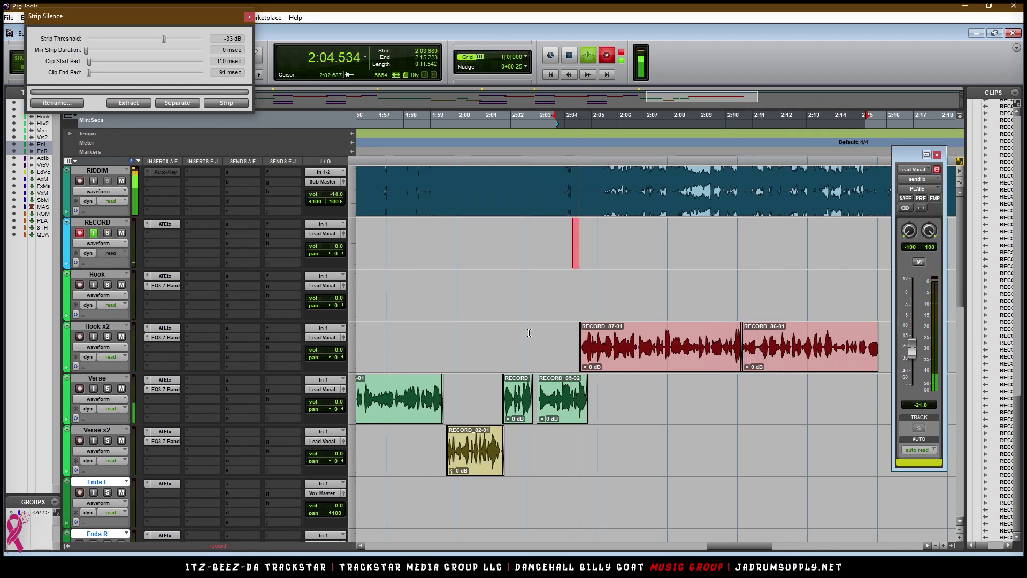
key("space")
key("ctrl+space")
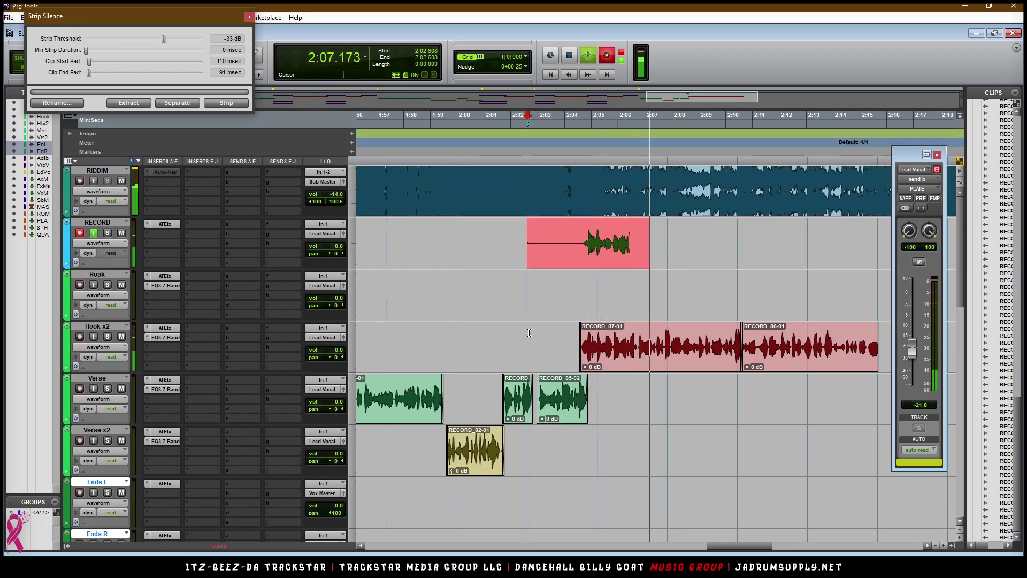
key("space")
key("ctrl+space")
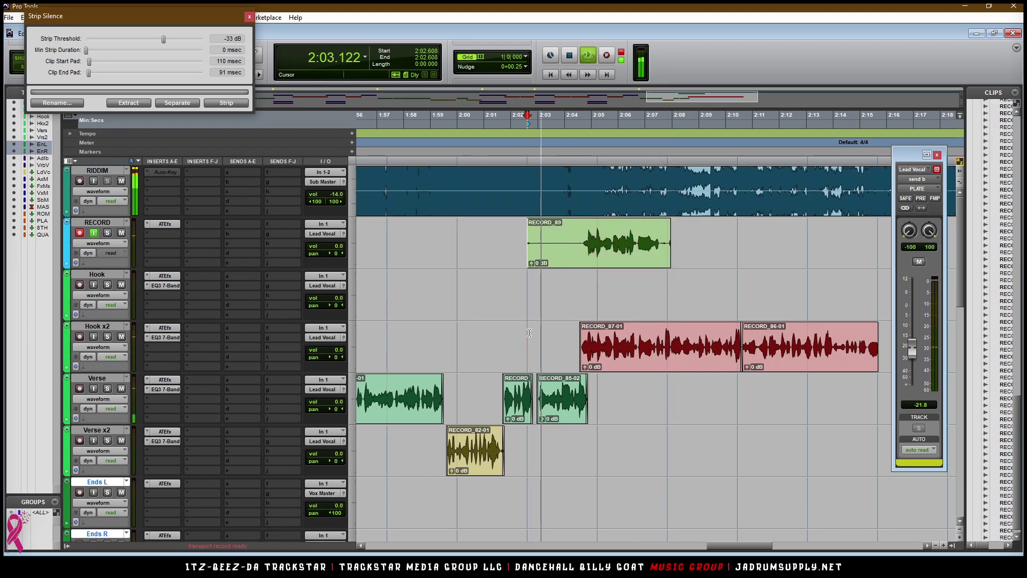
key("space")
key("ctrl+space")
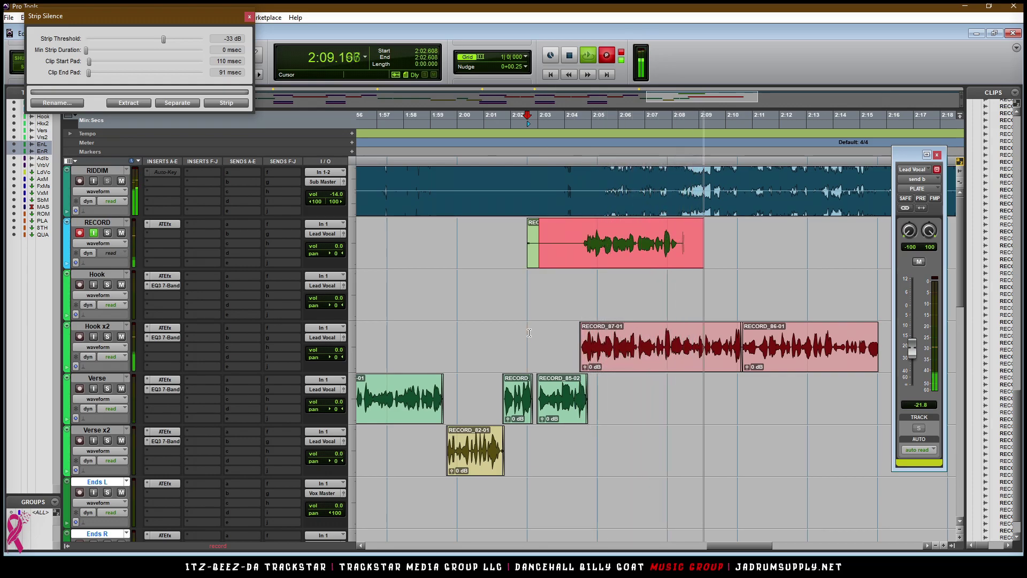
key("space")
- Record one long take of the whole remaining verse on the RECORD track, from 2:02.608 to the end of the beat
key("ctrl+space")
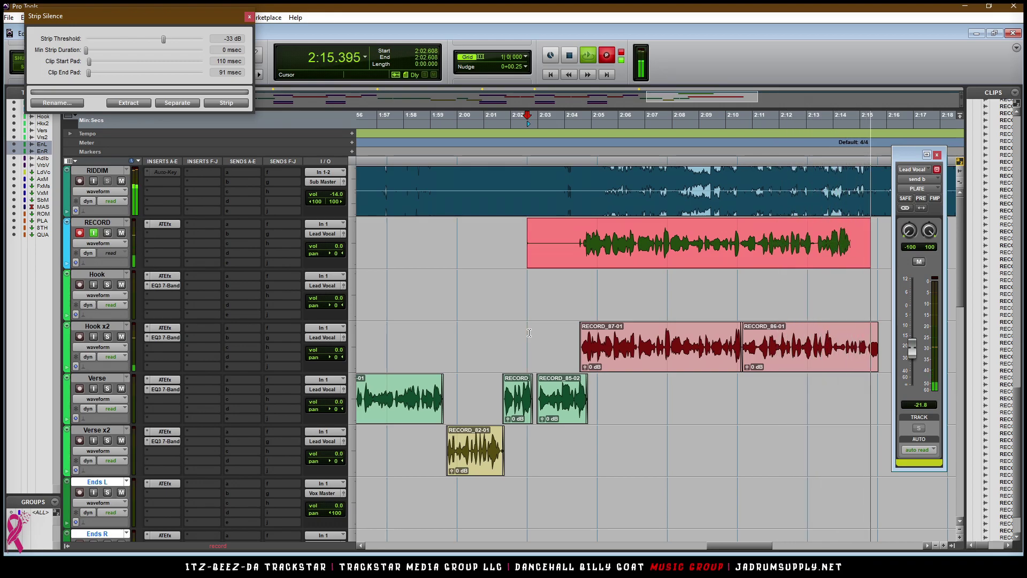
key("ctrl+bracketleft")
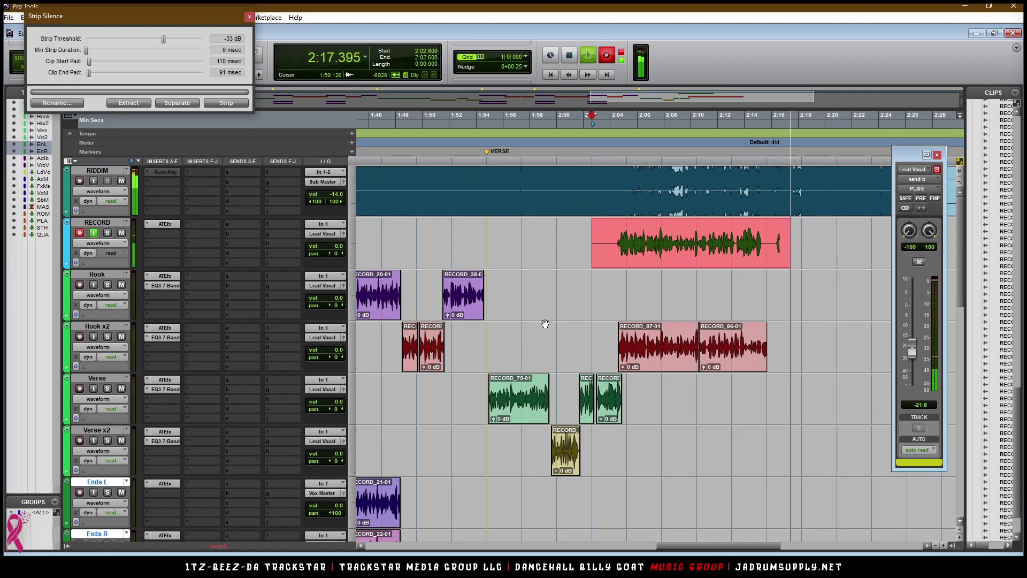
scroll(545, 324, "down", 2)
key("ctrl+bracketleft")
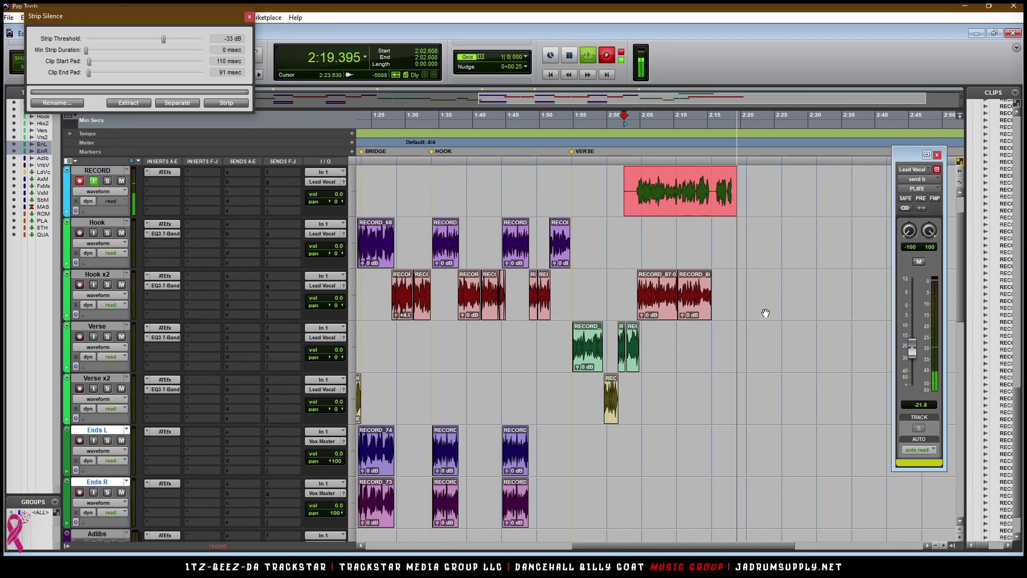
scroll(749, 342, "up", 1)
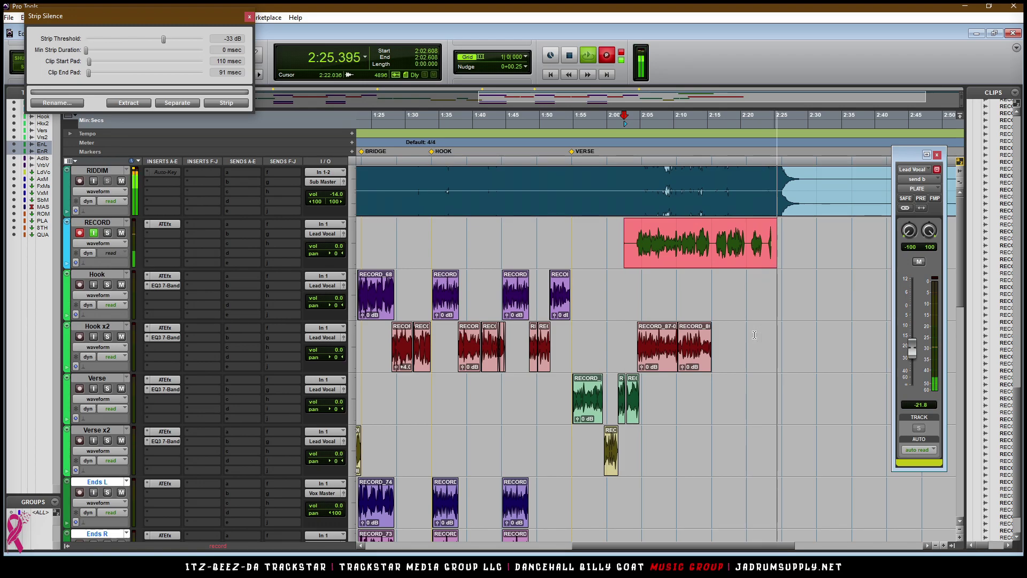
key("space")
- Try placing the long take on the Hook x2 track at 2:02.608, over the clips already there
left_click_drag(722, 244, 721, 353)
key("ctrl+]")
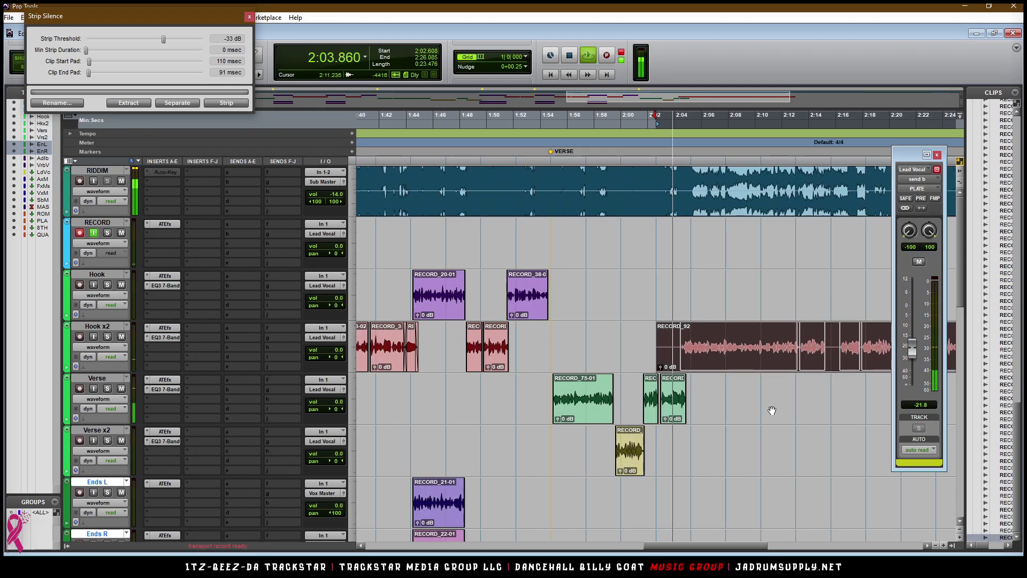
left_click_drag(692, 546, 711, 546)
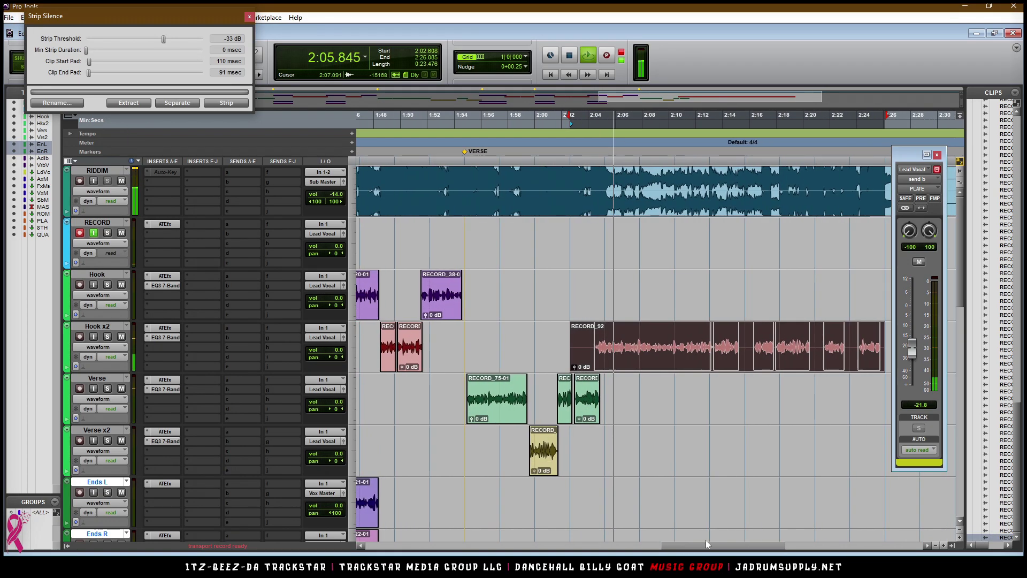
scroll(617, 375, "up", 1)
scroll(616, 374, "down", 2)
scroll(617, 374, "up", 1)
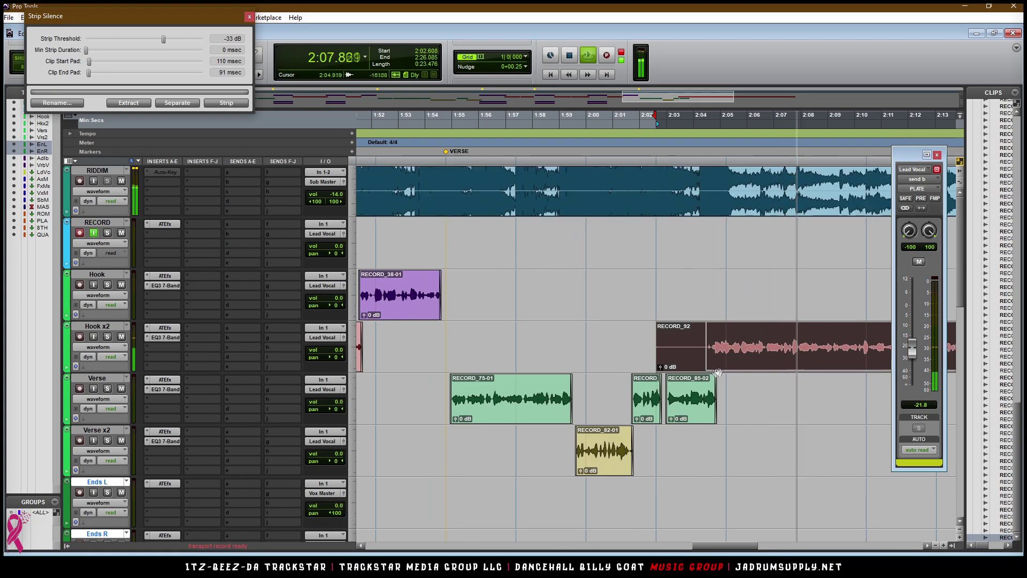
- Nudge the long take on the Hook x2 track later to start at 2:02.650 and audition it through to its end
key("space")
key("space")
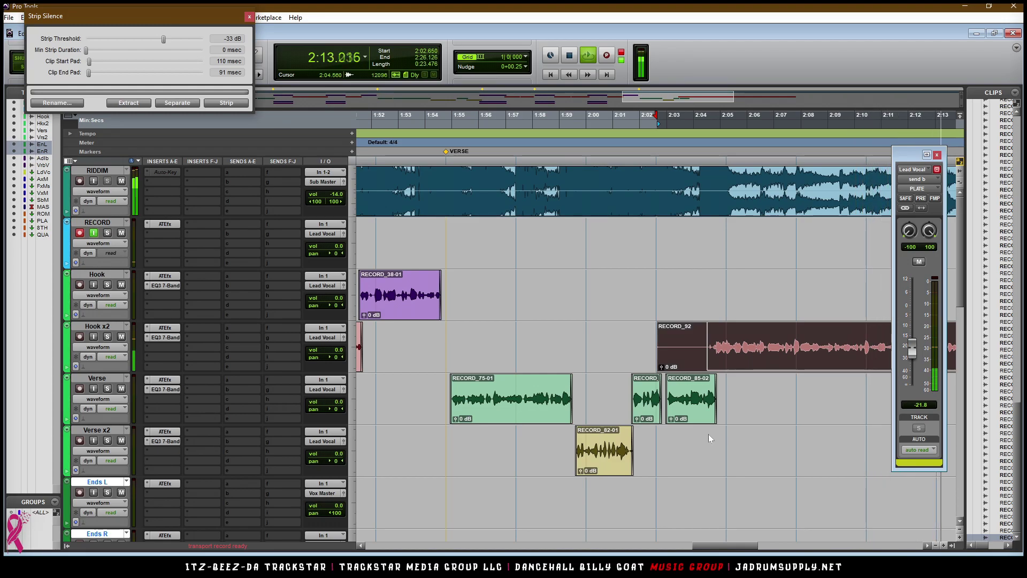
key("period")
key("period")
key("period")
key("r")
key("r")
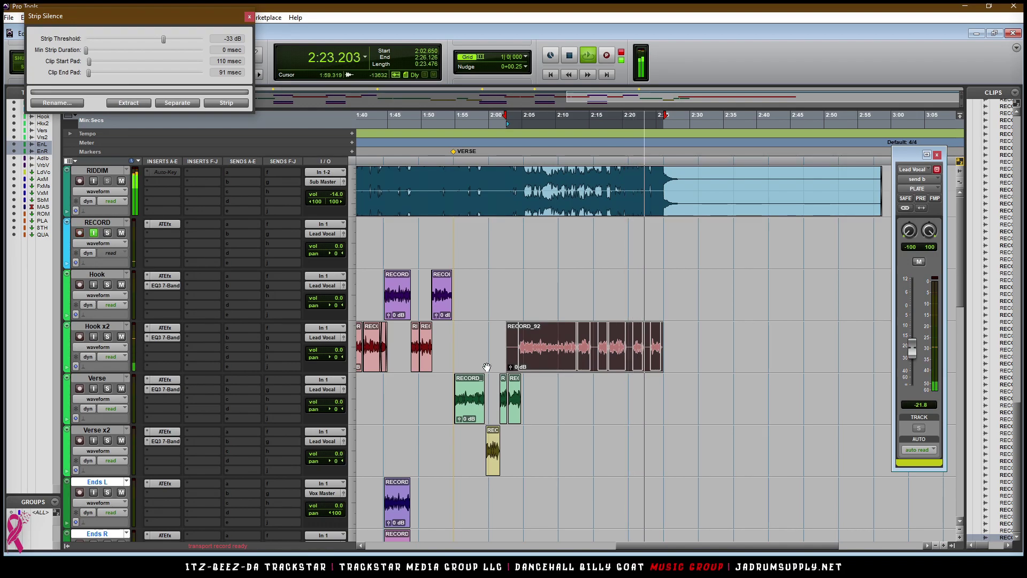
key("t")
key("t")
key("r")
key("r")
key("space")
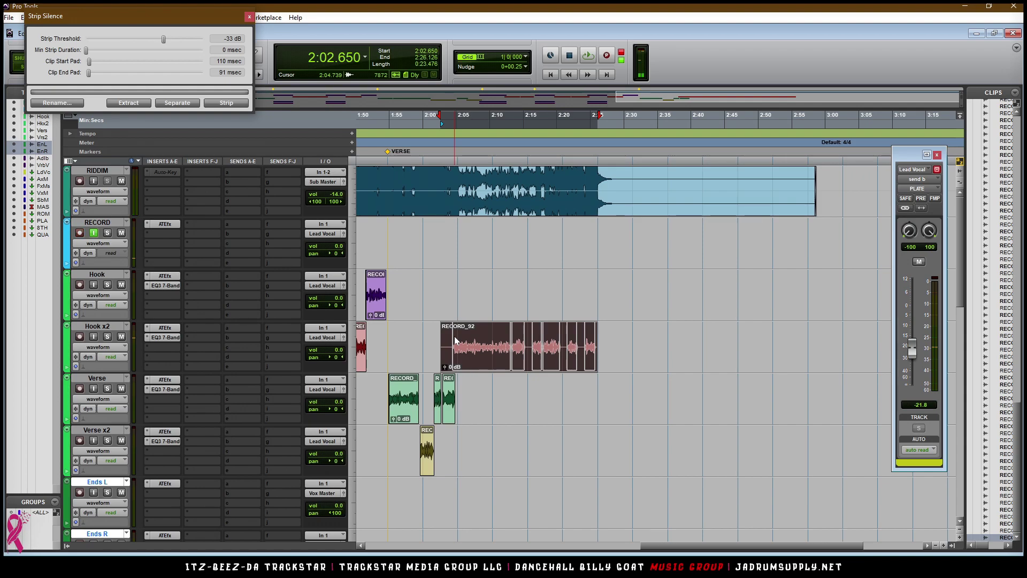
- Undo the nudge and the move onto the Hook x2 track, returning the long take to the RECORD track
key("comma")
key("comma")
key("ctrl+z")
key("ctrl+z")
key("ctrl+z")
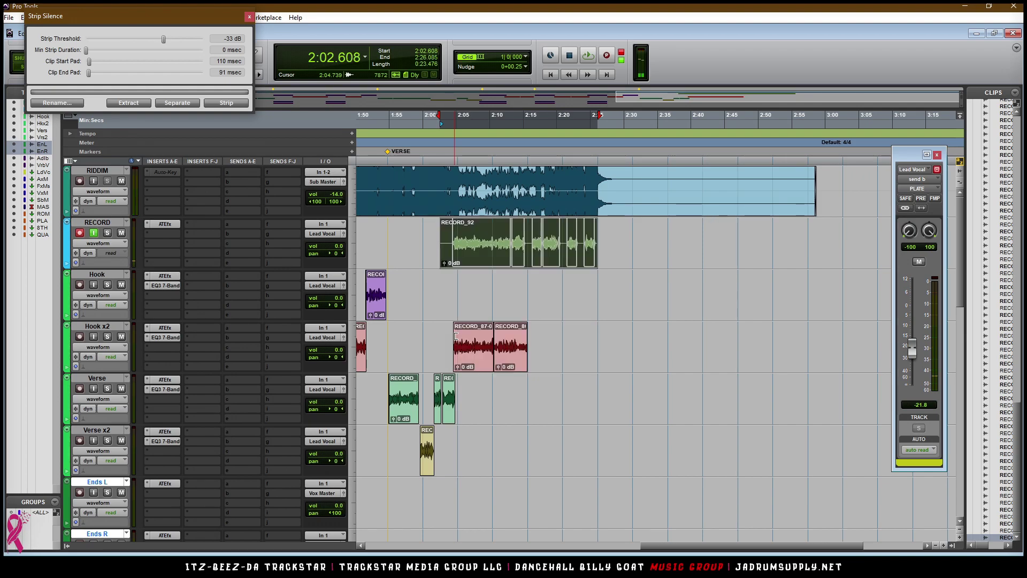
key("ctrl+shift+z")
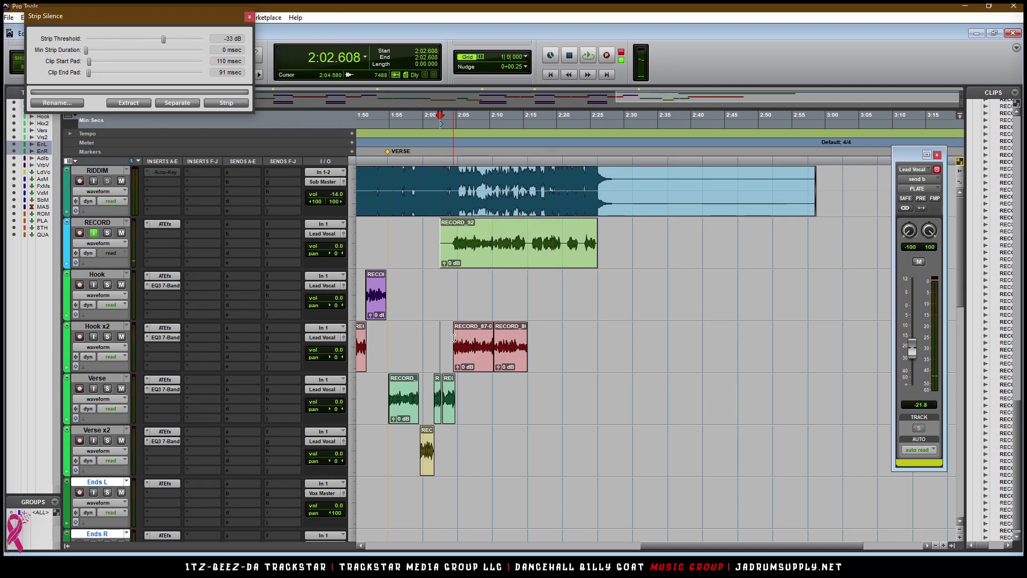
- Move the long take onto the Verse x2 track, starting at 2:02.608, and play its opening against the Hook x2 clips
left_click_drag(522, 259, 517, 295)
key("t")
key("t")
key("t")
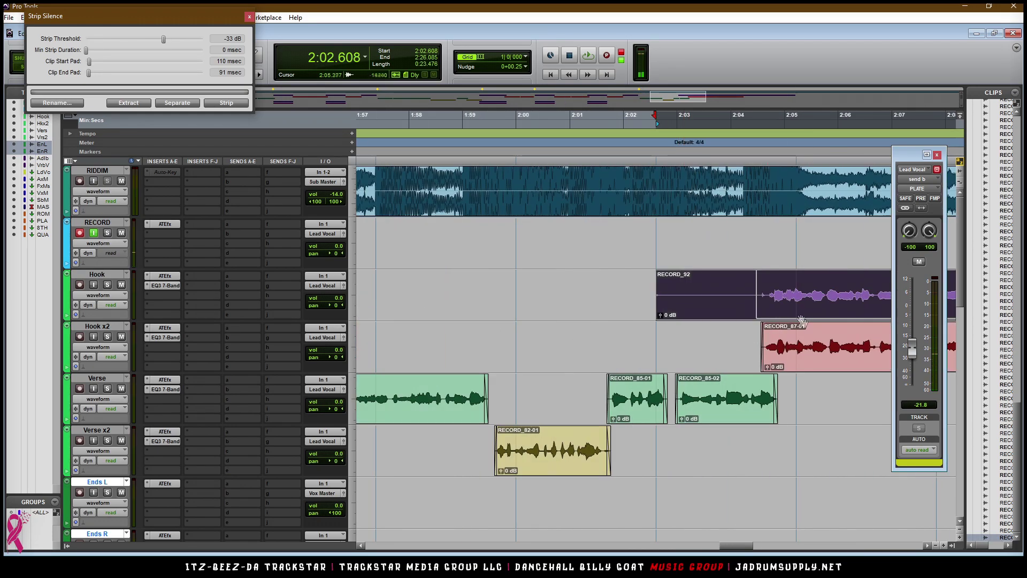
left_click_drag(805, 306, 797, 433)
key("space")
left_click_drag(739, 545, 757, 549)
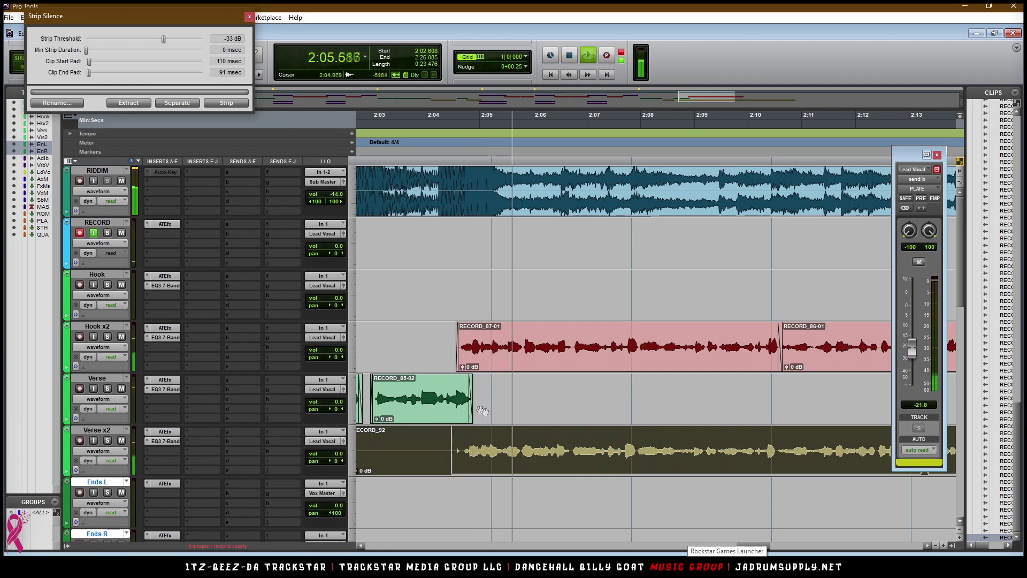
key("space")
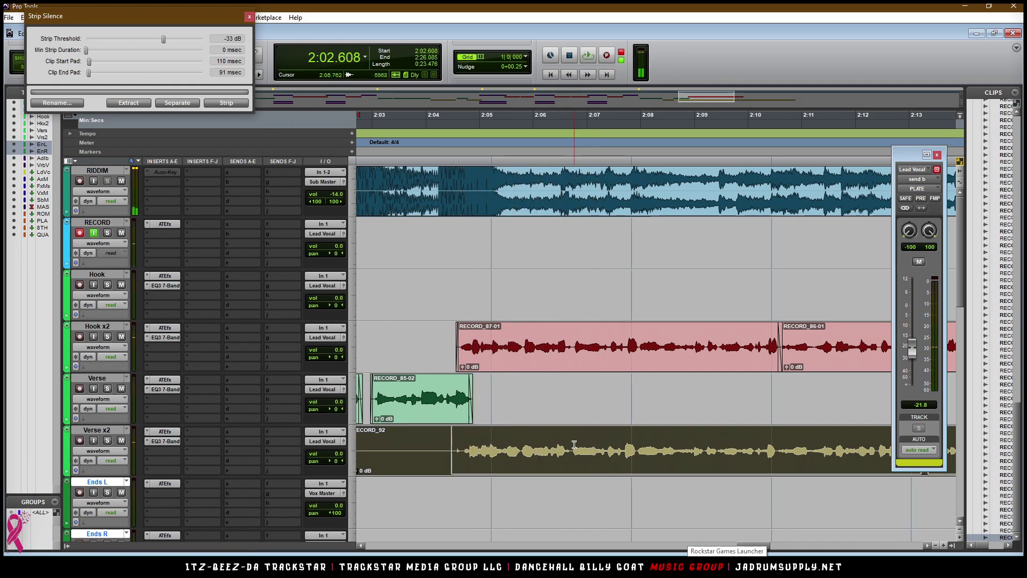
- Split the Verse x2 take at 2:06.682 and delete the part before the cut
left_click(576, 466)
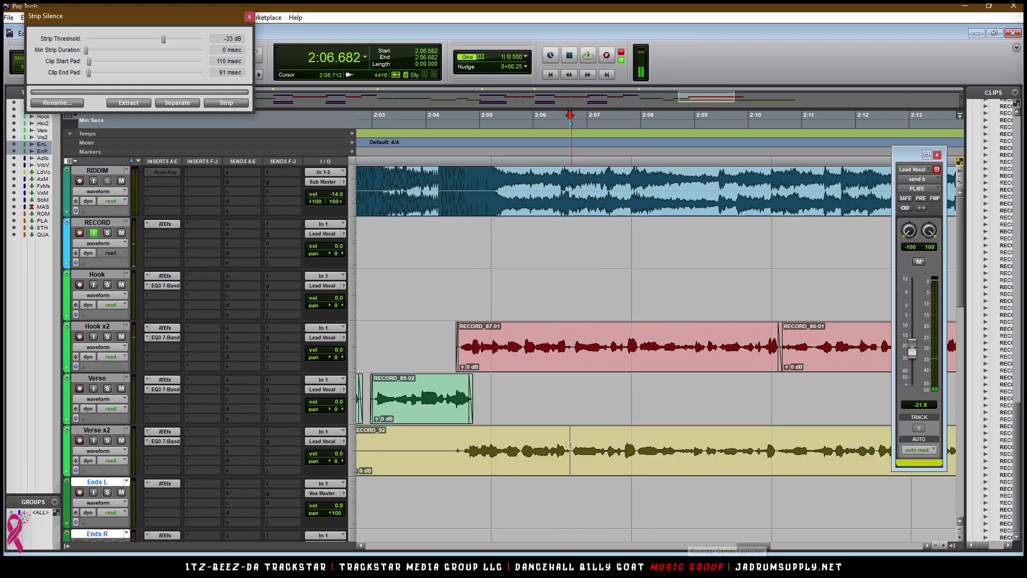
key("ctrl+e")
left_click(542, 455)
key("Delete")
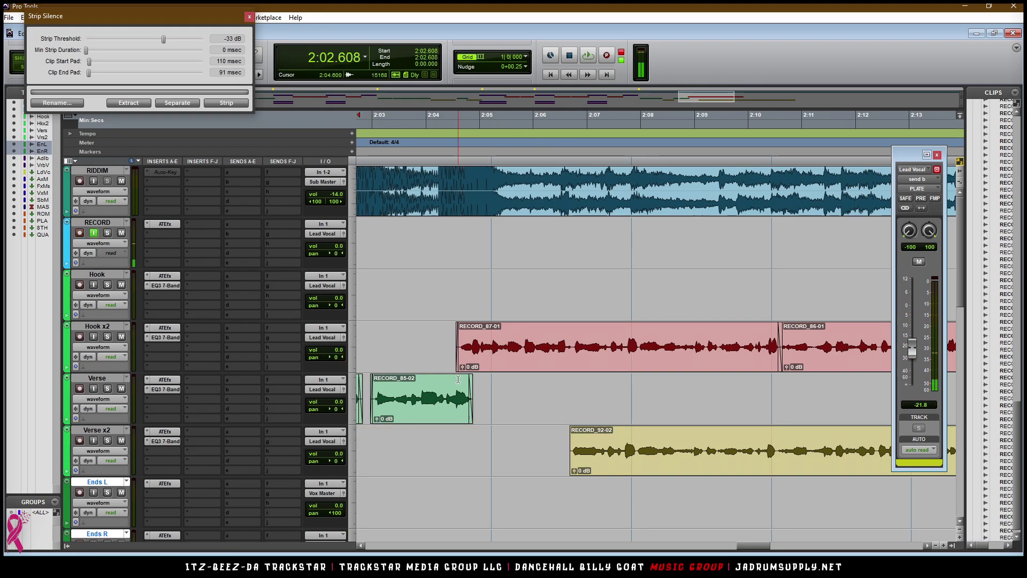
- Nudge the first of the two new Hook x2 clips later to start at 2:04.615, checking its timing in playback
key("space")
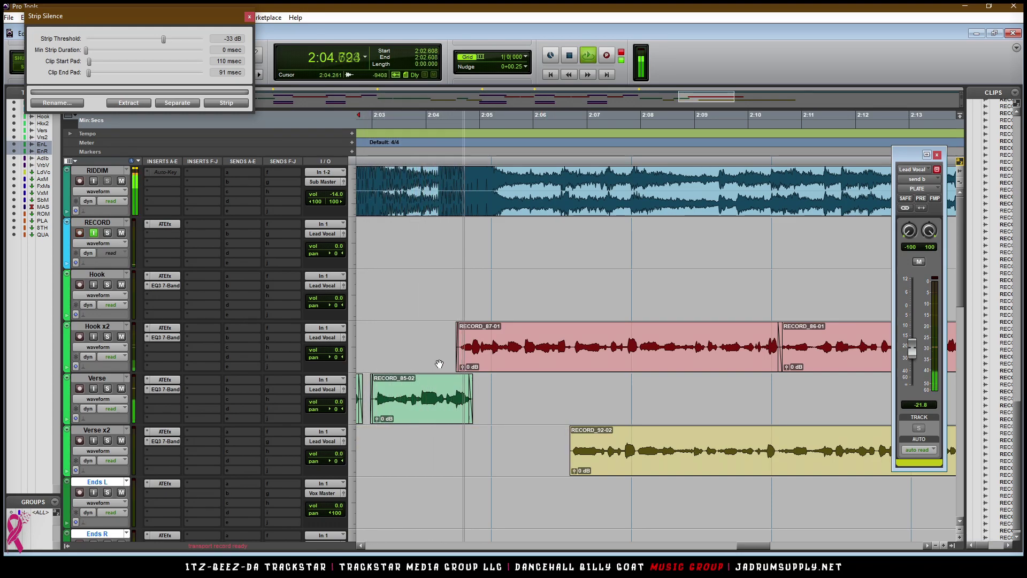
left_click(521, 364)
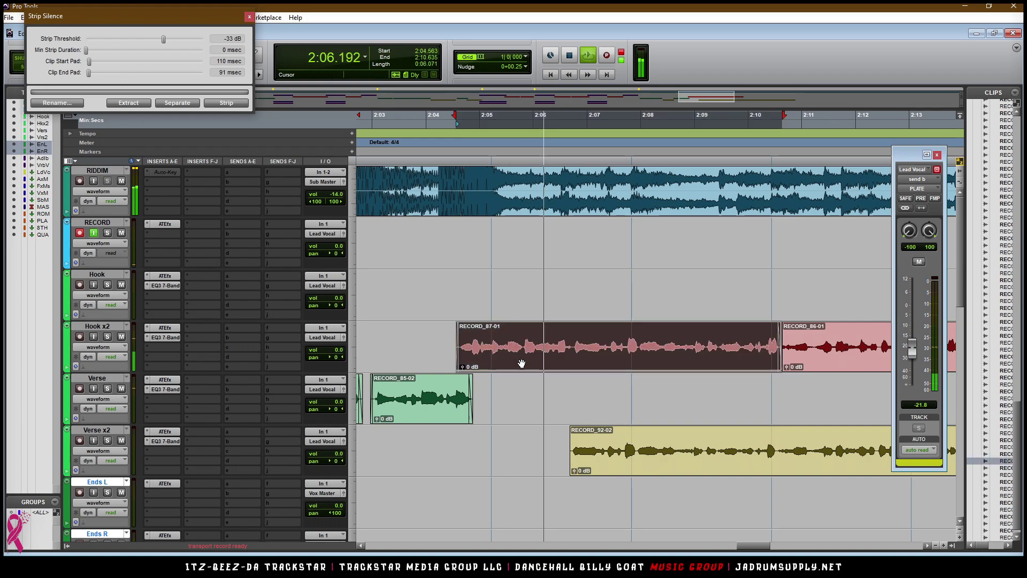
key("space")
key("KP_Add")
key("space")
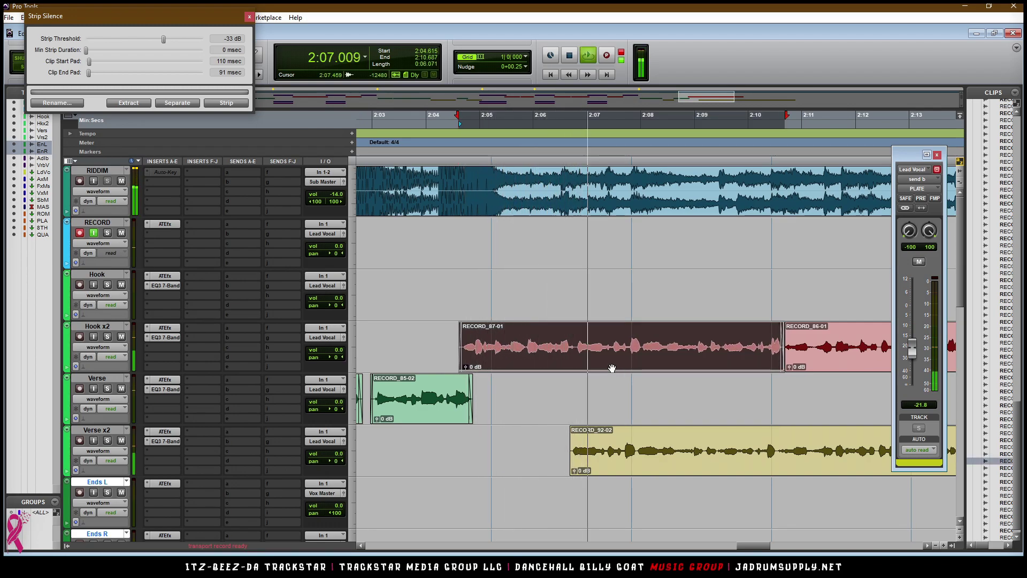
key("space")
key("space")
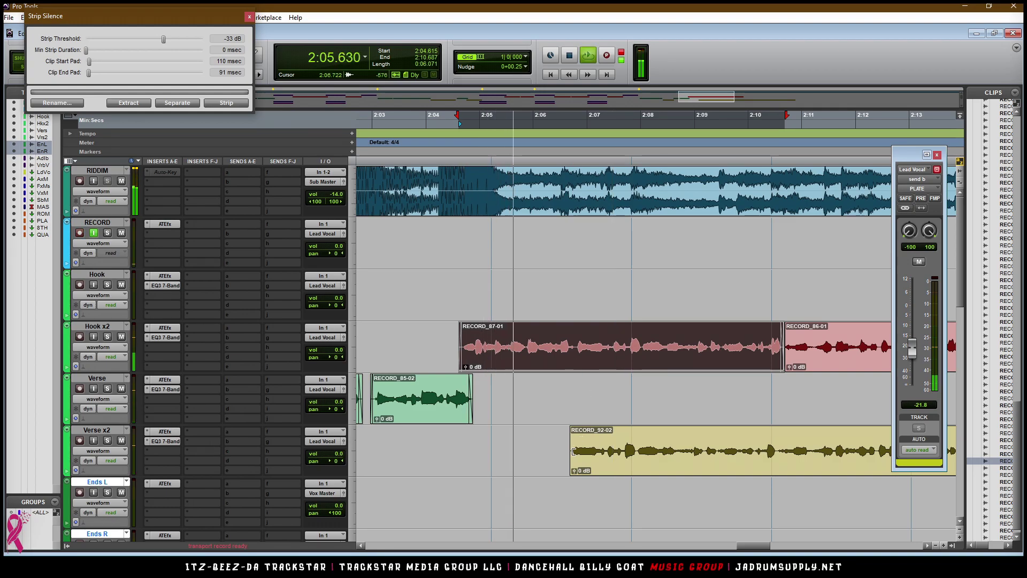
- Split the first of the two new Hook x2 clips at 2:06.812 and delete the part after the cut
left_click(578, 346)
key("ctrl+e")
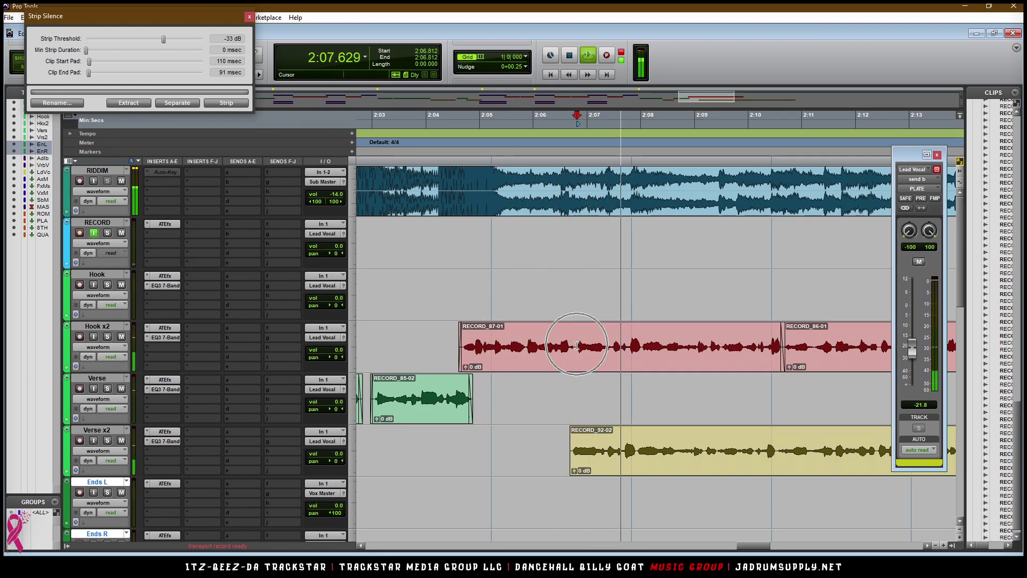
left_click(638, 362)
key("Delete")
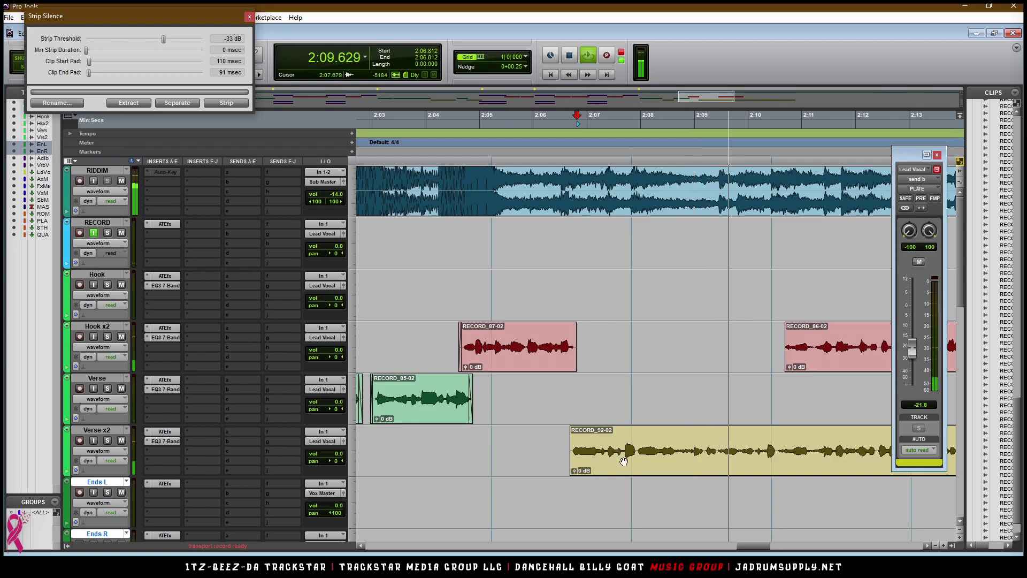
- Nudge the long Verse x2 take later to start at 2:06.724 and play the handover from the short Hook x2 clip
left_click(623, 461)
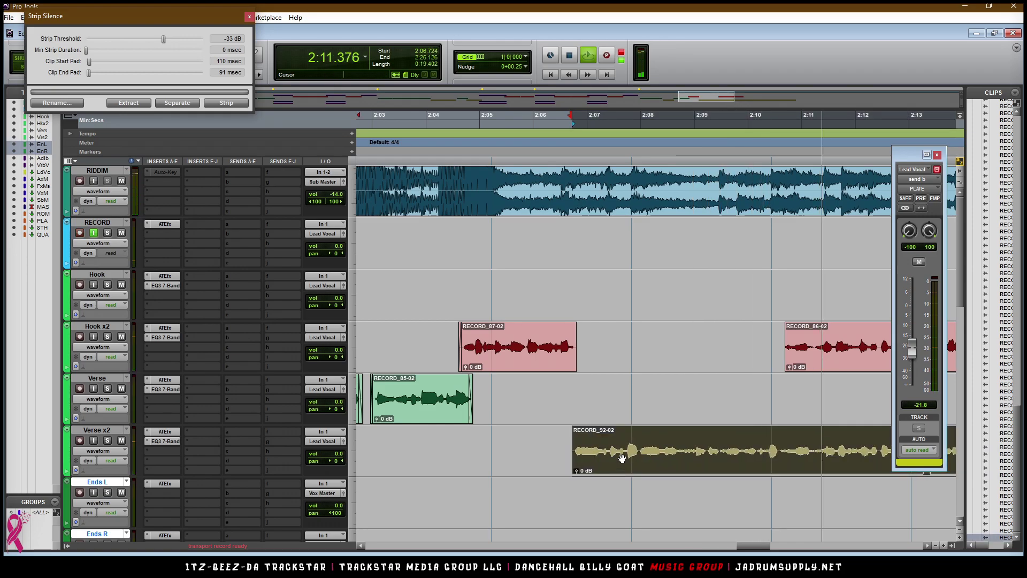
key("space")
left_click(543, 361)
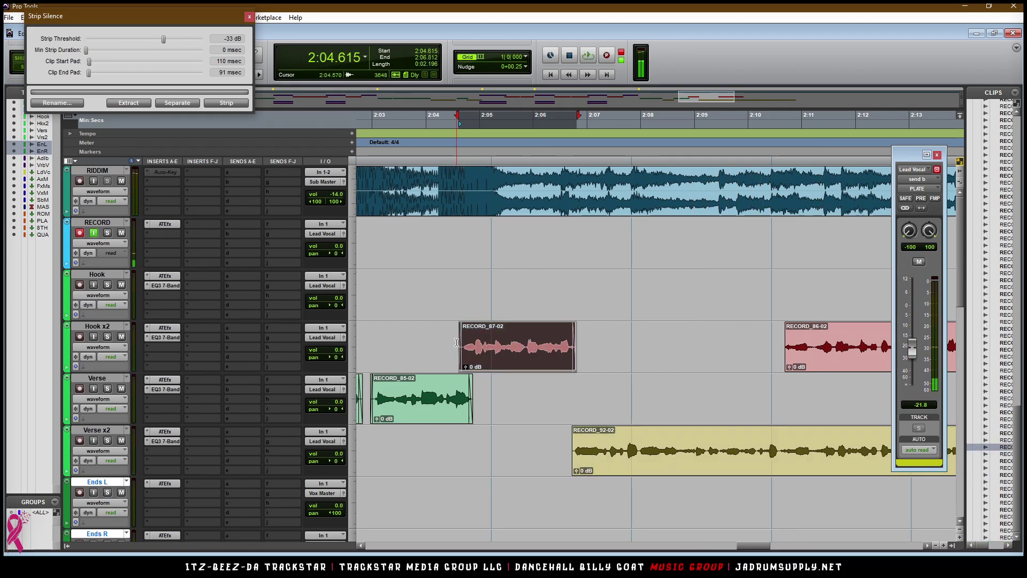
left_click(457, 342)
key("space")
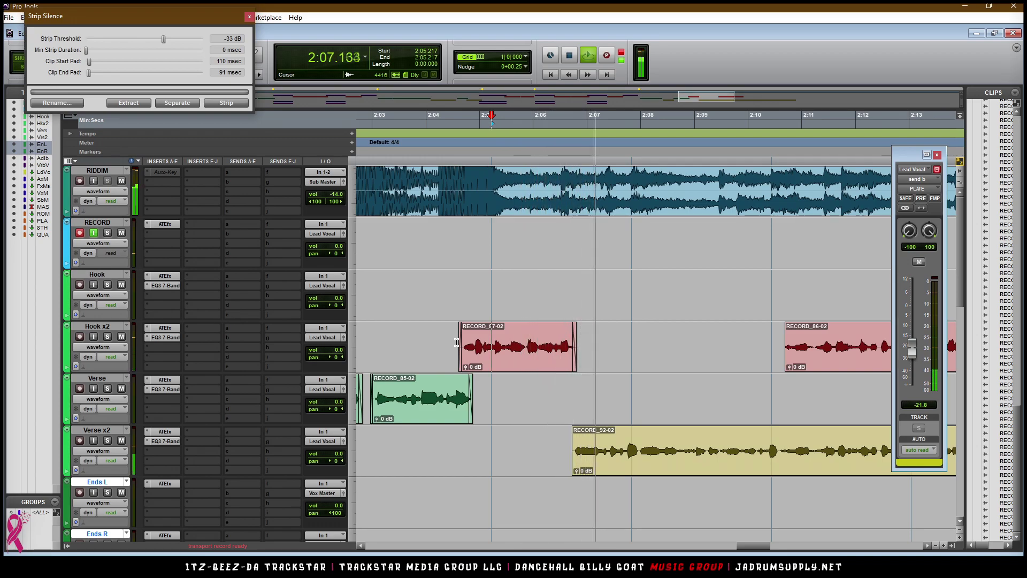
- Move the short Hook x2 clip onto the Verse x2 track, crossfade it into the long take and play the join
left_click_drag(541, 351, 582, 461)
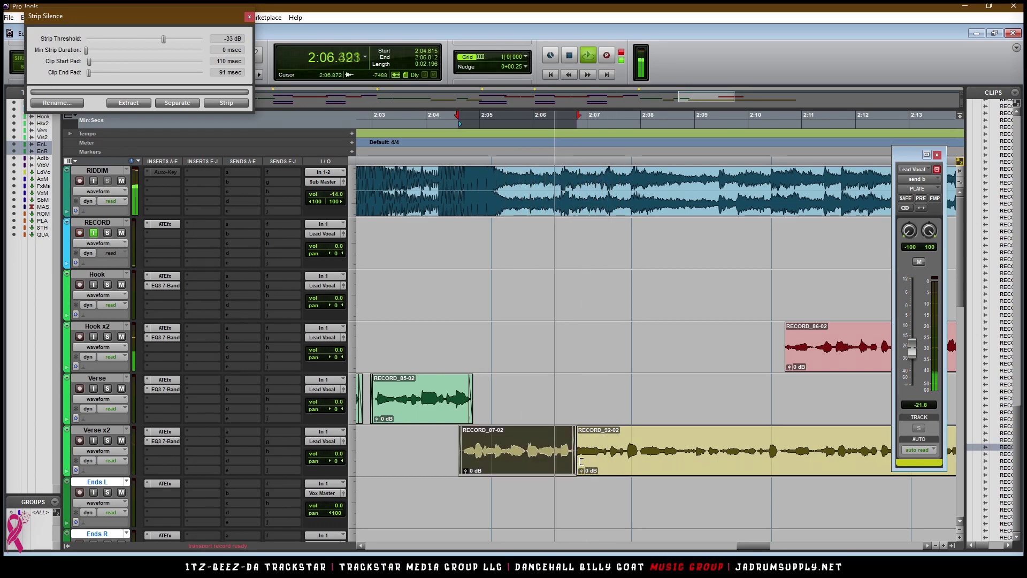
key("space")
mouse_move(575, 461)
left_mouse_down()
mouse_move(565, 459)
mouse_move(576, 476)
left_mouse_up()
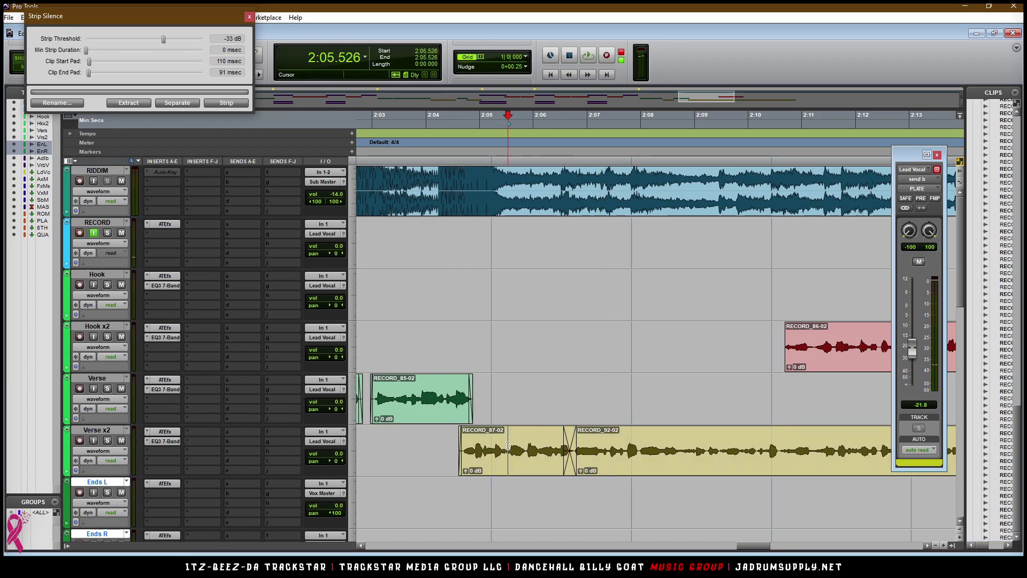
key("space")
key("space")
key("space")
- Try the Verse x2 crossfade point earlier, at about 2:06, and play the join
left_click_drag(578, 452, 535, 450)
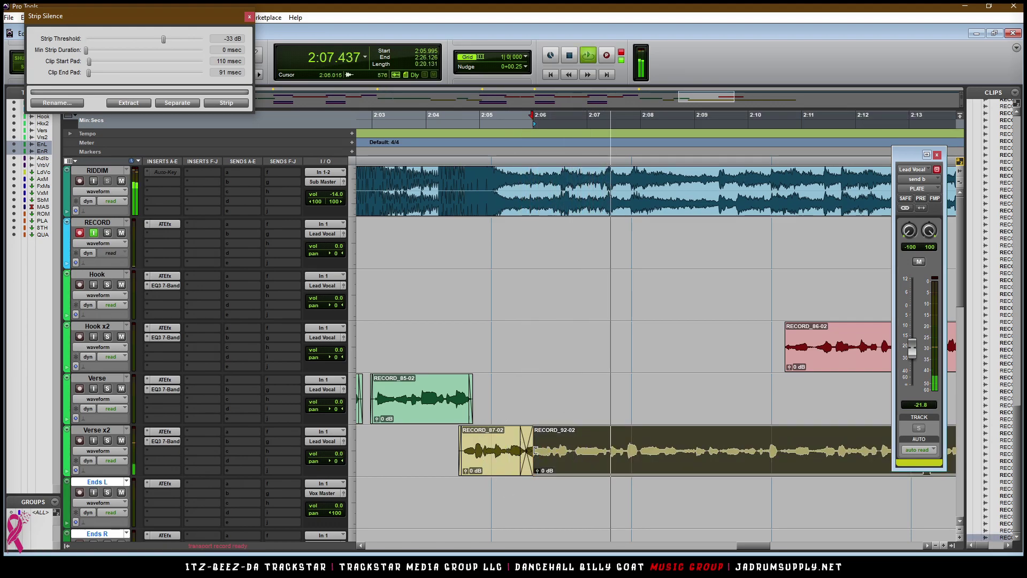
key("space")
key("space")
key("space")
key("space")
- Move the Verse x2 crossfade later to about 2:07.270–2:07.509 and play through it
left_click_drag(523, 461, 605, 462)
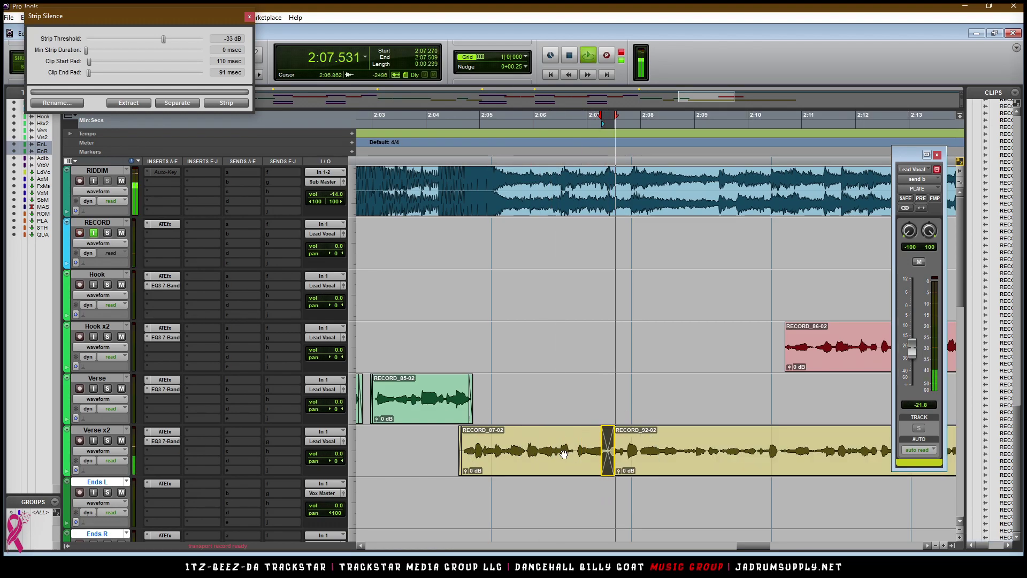
left_click(535, 438)
key("space")
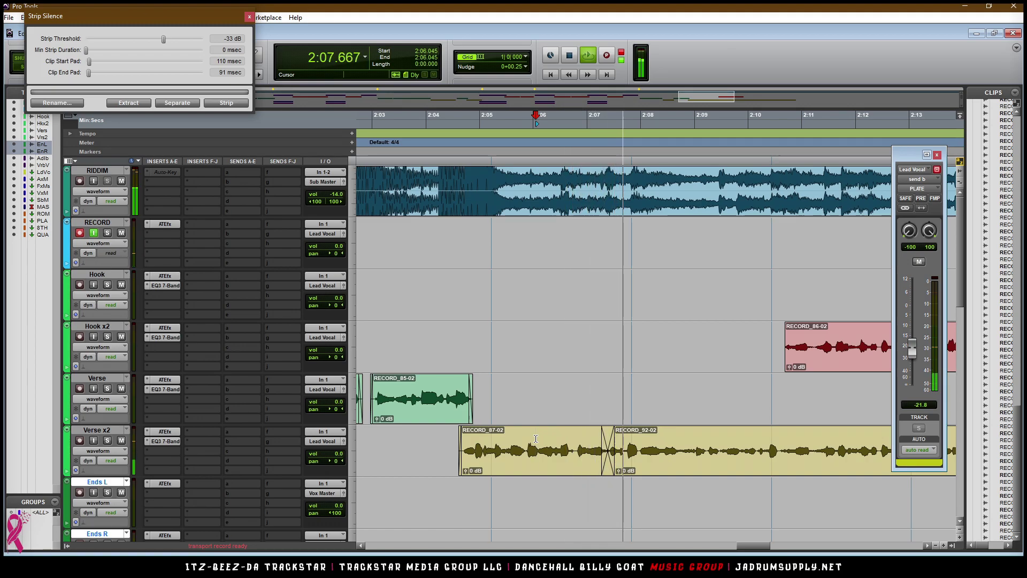
- Nudge the long Verse x2 take slightly later so its start sits at 2:07.410, checking the crossfade in playback
left_click(652, 464)
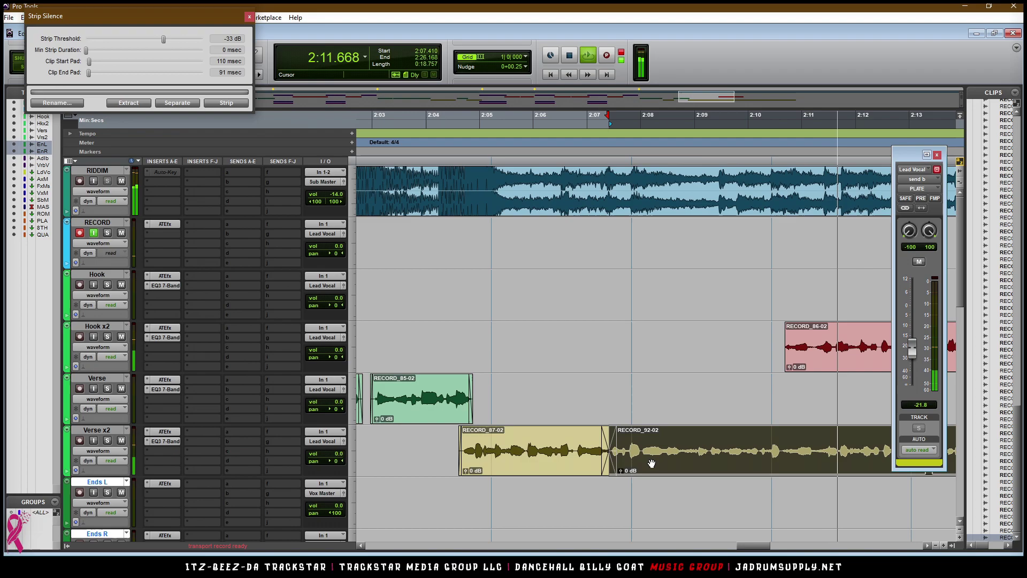
key("space")
key("space")
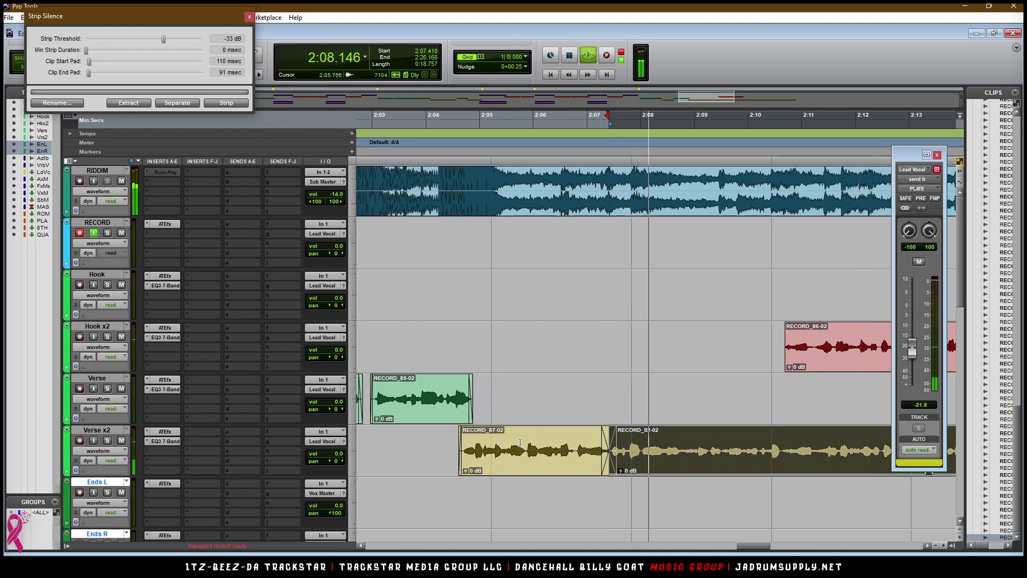
left_click(507, 443)
key("space")
key("space")
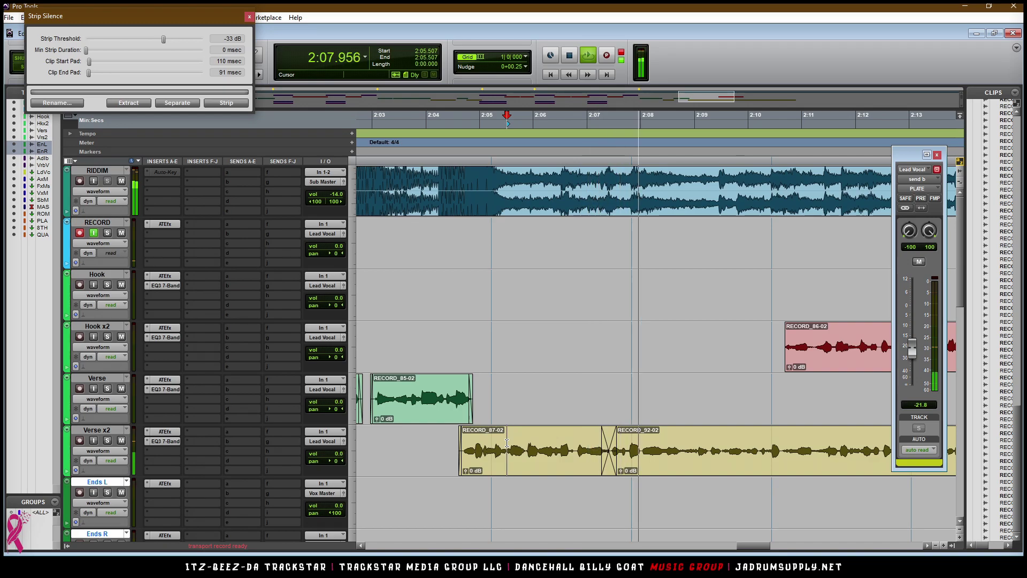
- Delete the leftover Hook x2 clip that starts at 2:10.687
key("r")
key("r")
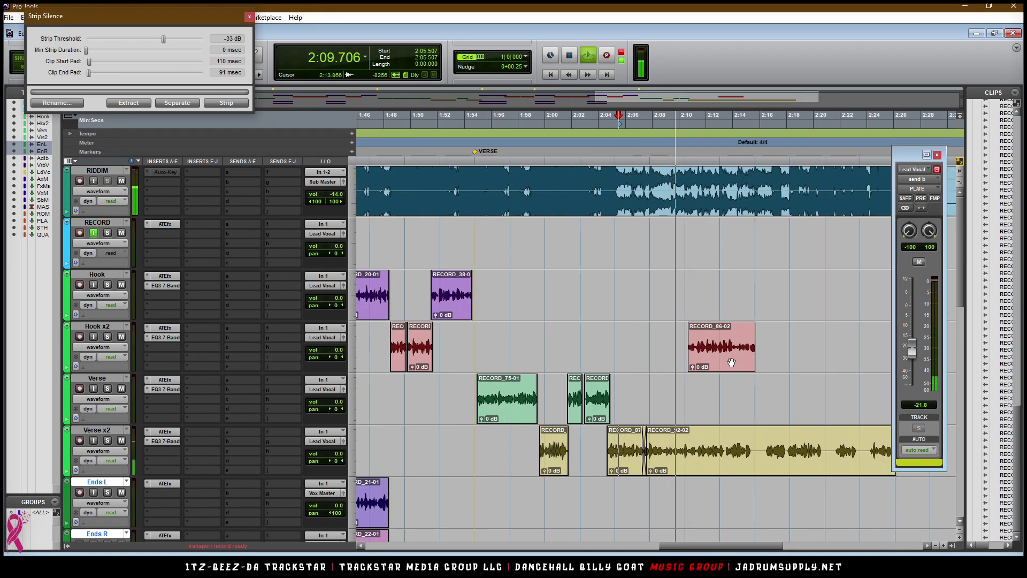
left_click(731, 363)
key("Delete")
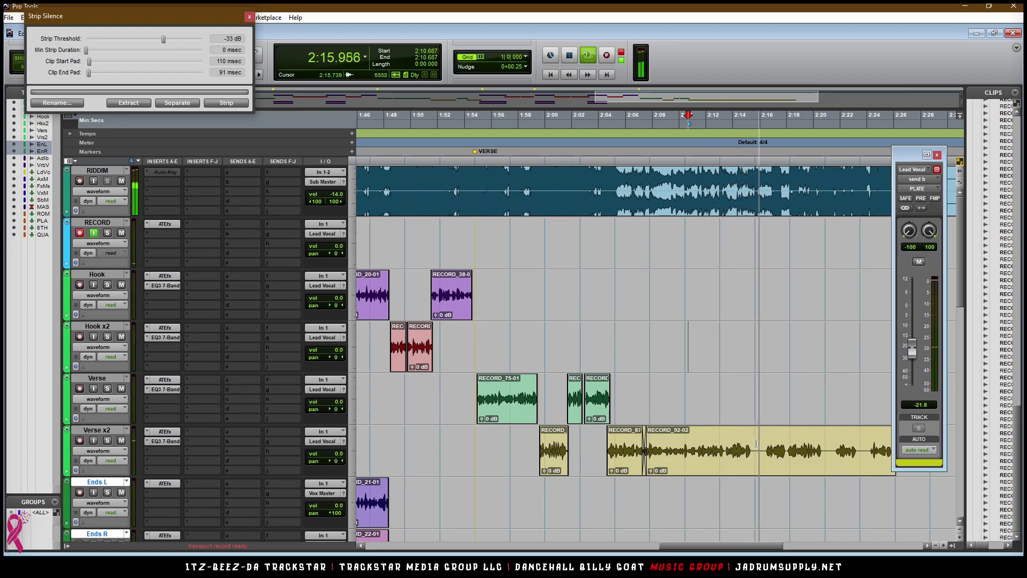
- Split the long Verse x2 take at 2:15.739 and 2:20.869 and delete the part after the second cut
key("ctrl+bracketleft")
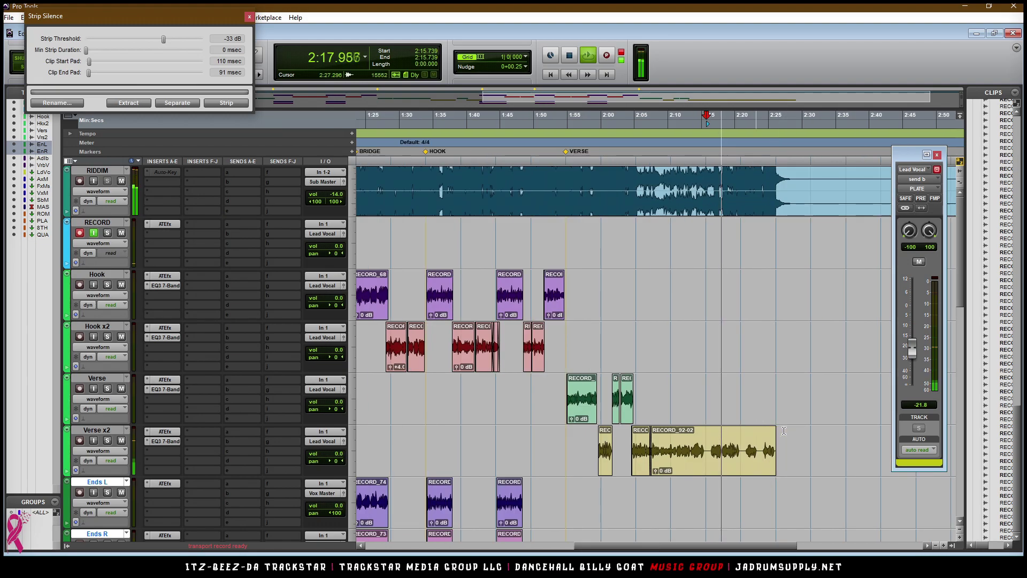
key("ctrl+e")
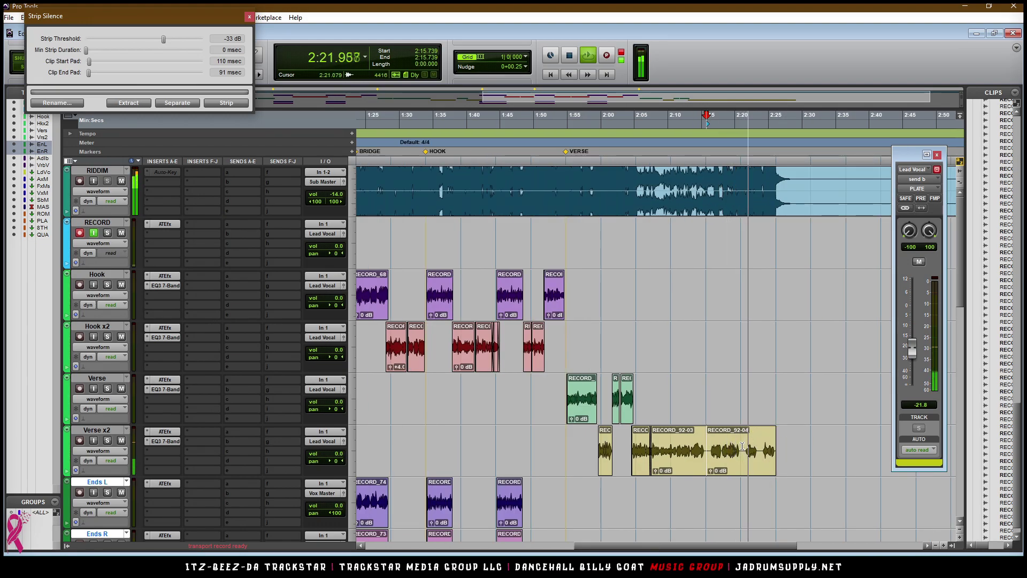
left_click(742, 446)
key("ctrl+e")
left_click(753, 463)
key("Delete")
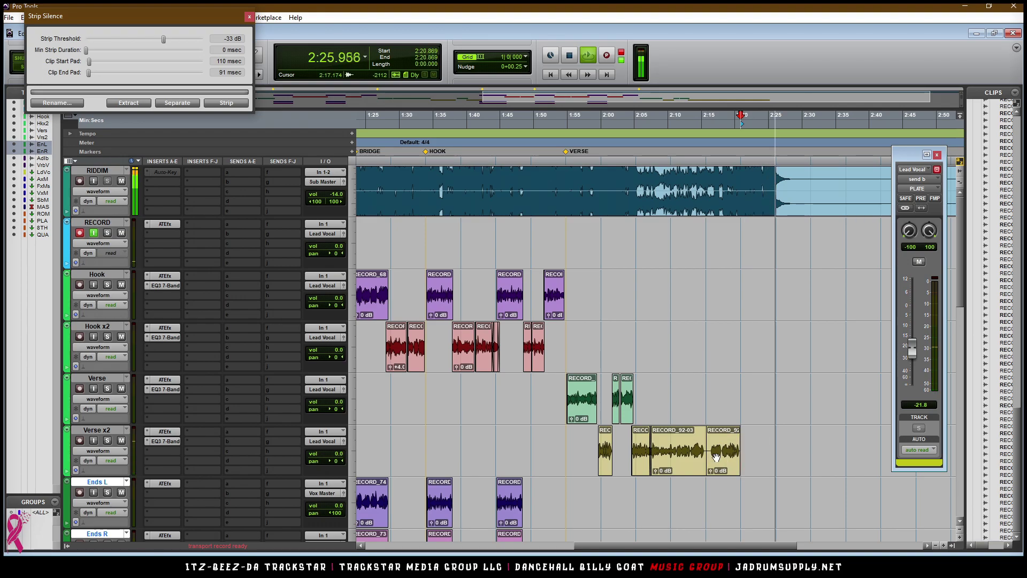
- Trim the last Verse x2 clip's start to 2:16.416 and strip its silence with a -33 dB threshold
key("ctrl+bracketright")
mouse_move(586, 443)
left_mouse_down()
mouse_move(581, 435)
mouse_move(598, 442)
left_mouse_up()
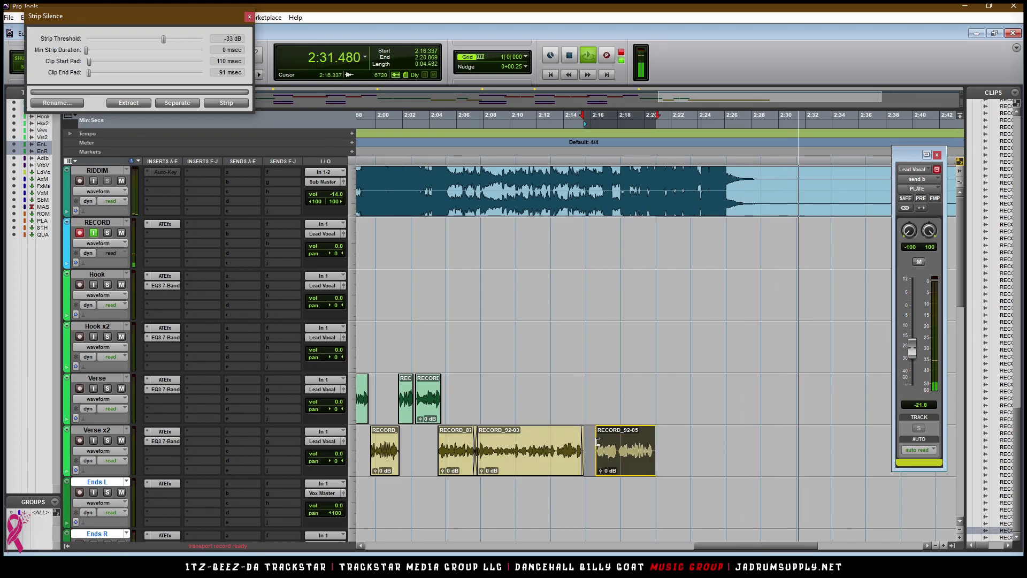
left_click(625, 453)
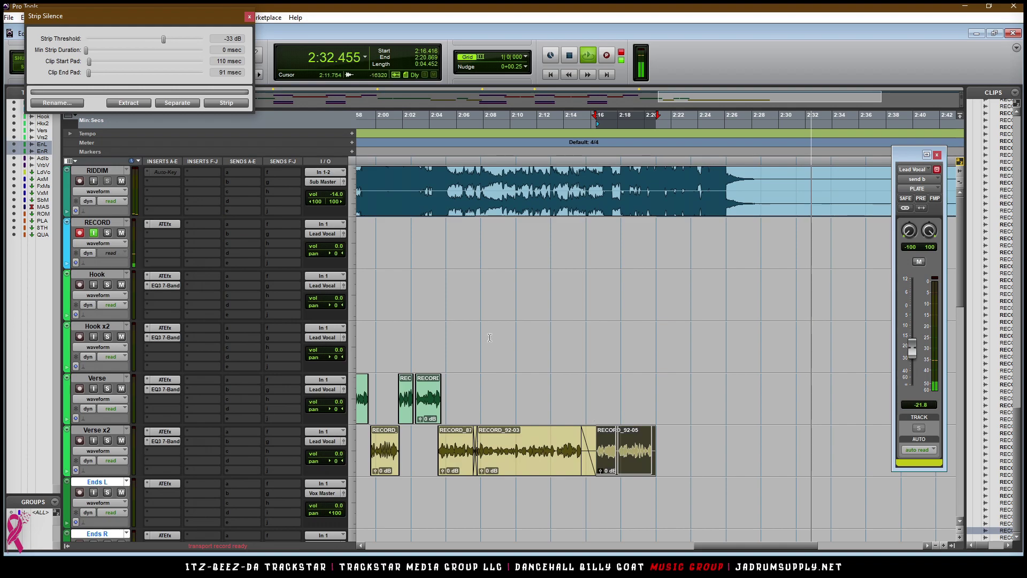
left_click(237, 104)
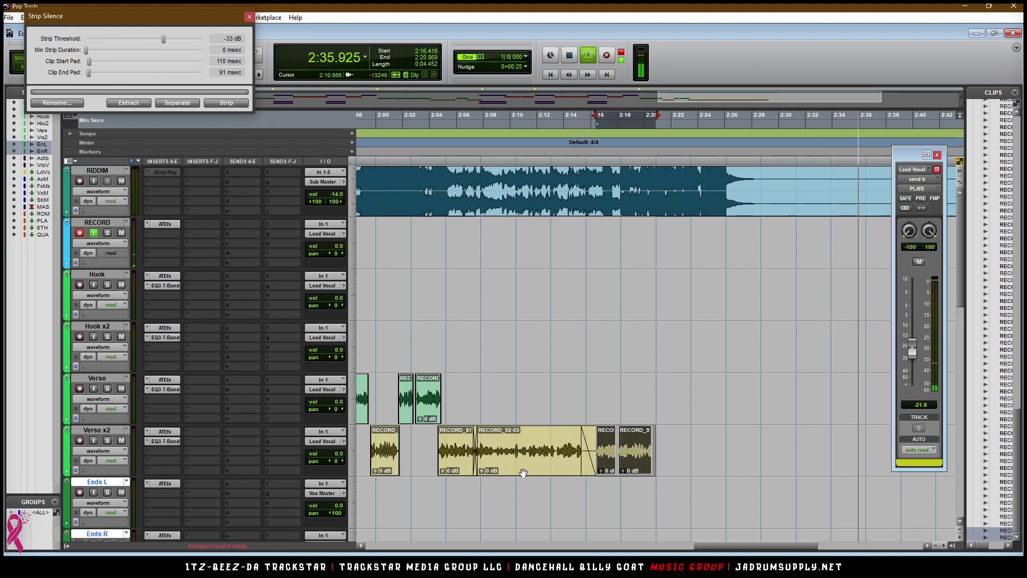
- Strip the silence from the preceding Verse x2 take and pull the end of its second piece back to 2:15.261
left_click(552, 472)
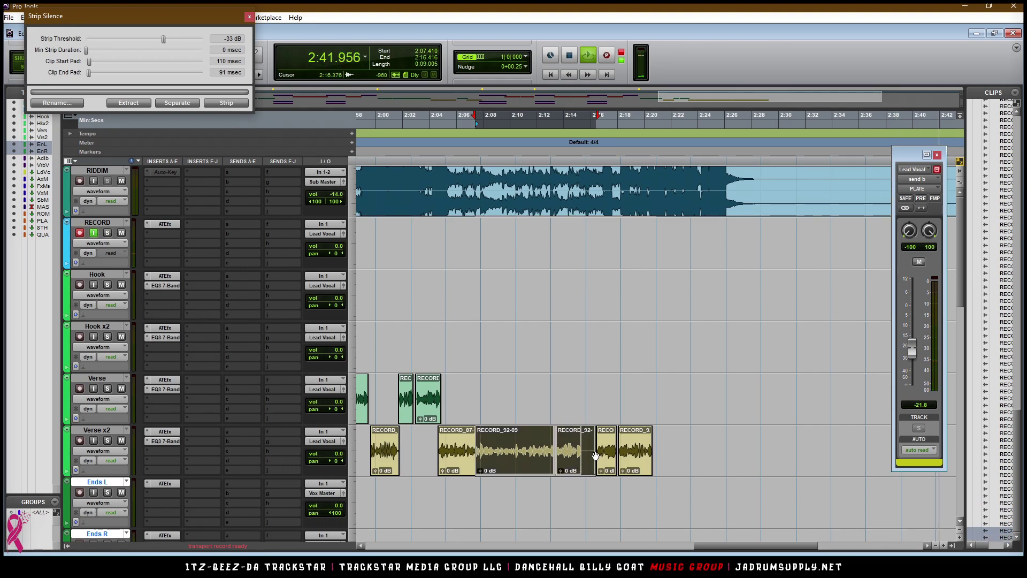
left_click_drag(590, 450, 581, 450)
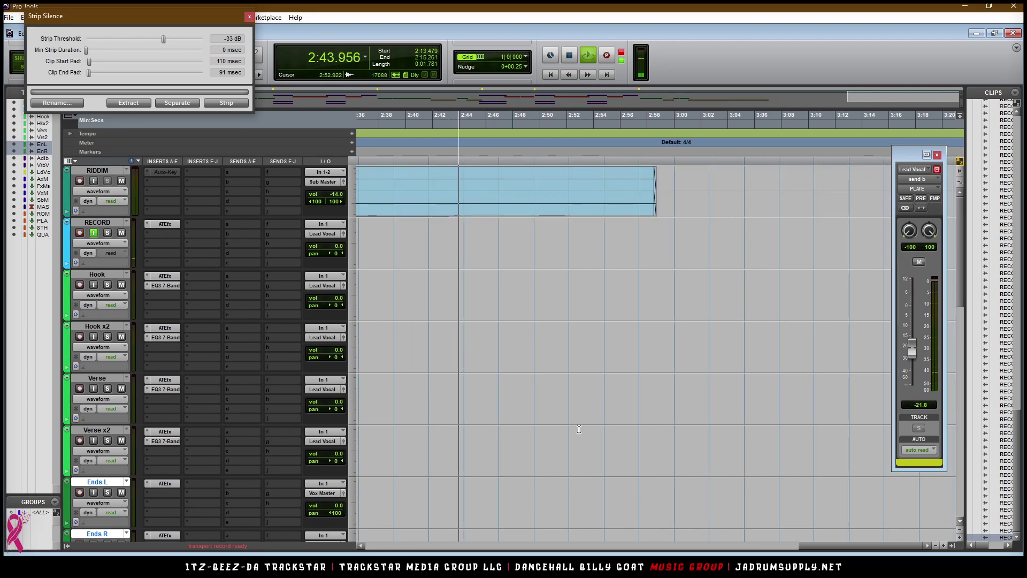
key("t")
key("space")
key("r")
key("r")
key("t")
key("t")
key("t")
key("t")
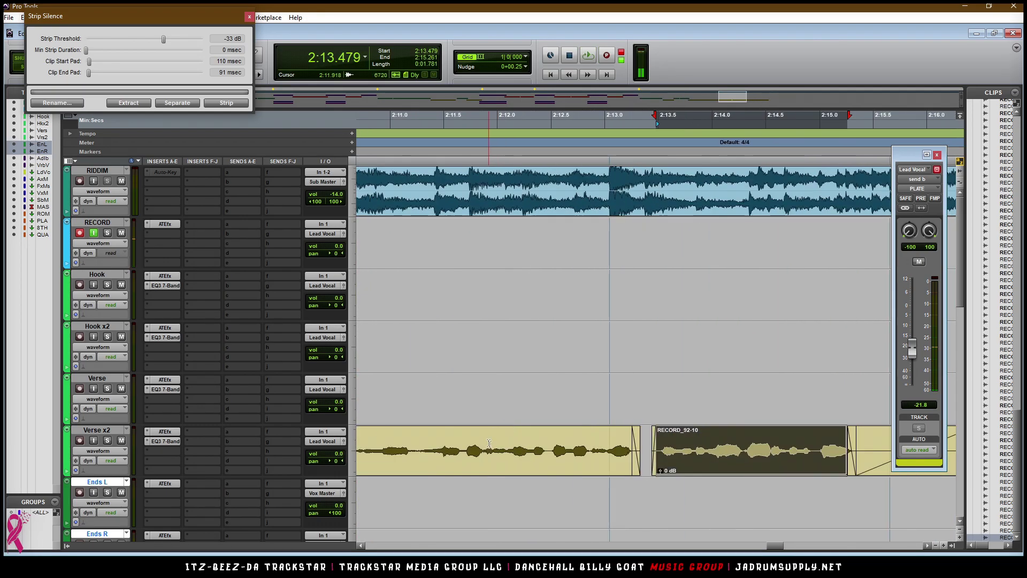
- Delete the long fade leading into the next Verse x2 clip and trim the short clip's start to 2:13.517
key("r")
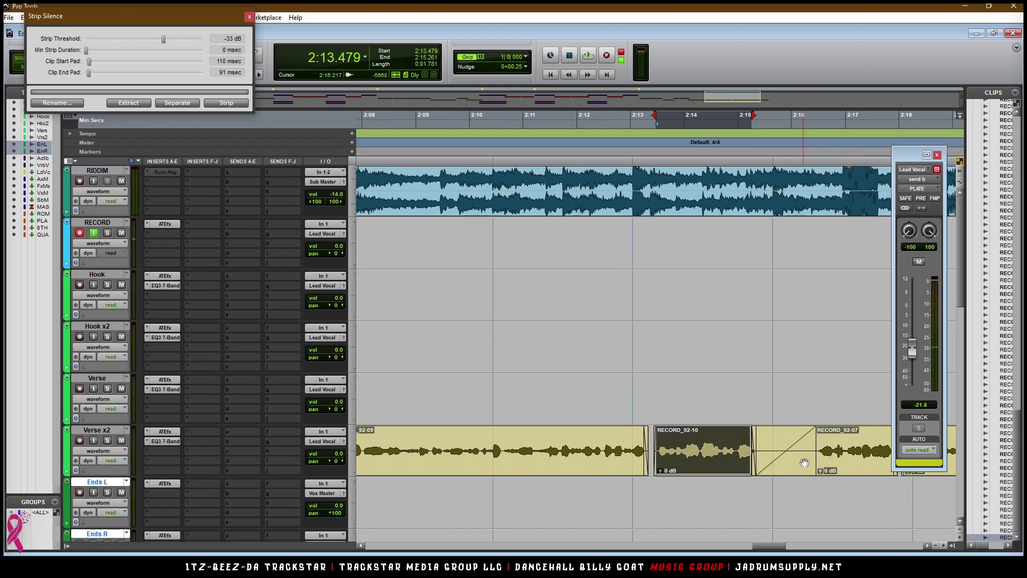
left_click(795, 461)
key("Delete")
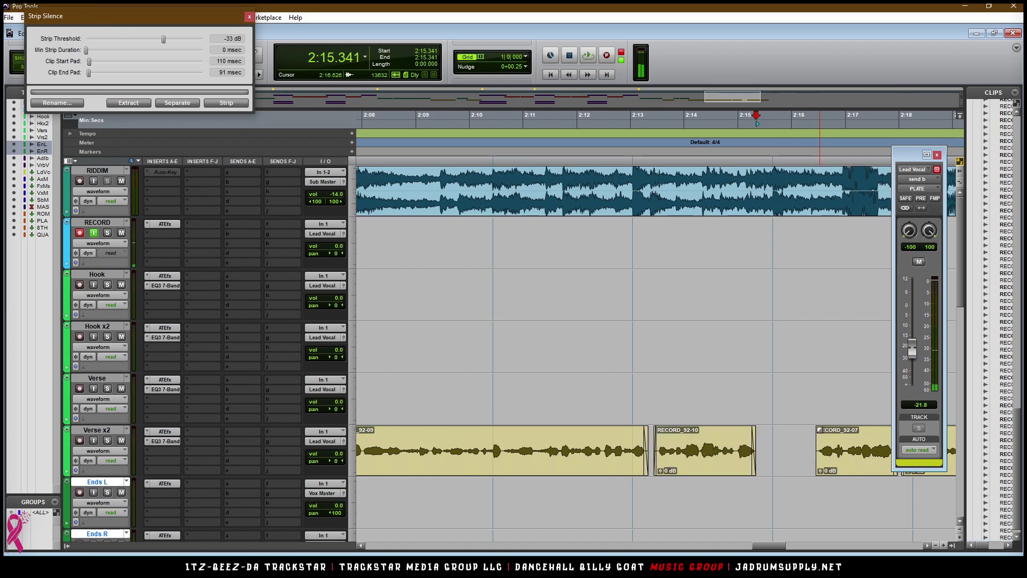
left_click(819, 431)
left_click(660, 438)
- Shrink all track heights and show the whole arrangement from start to end
key("r")
key("r")
key("r")
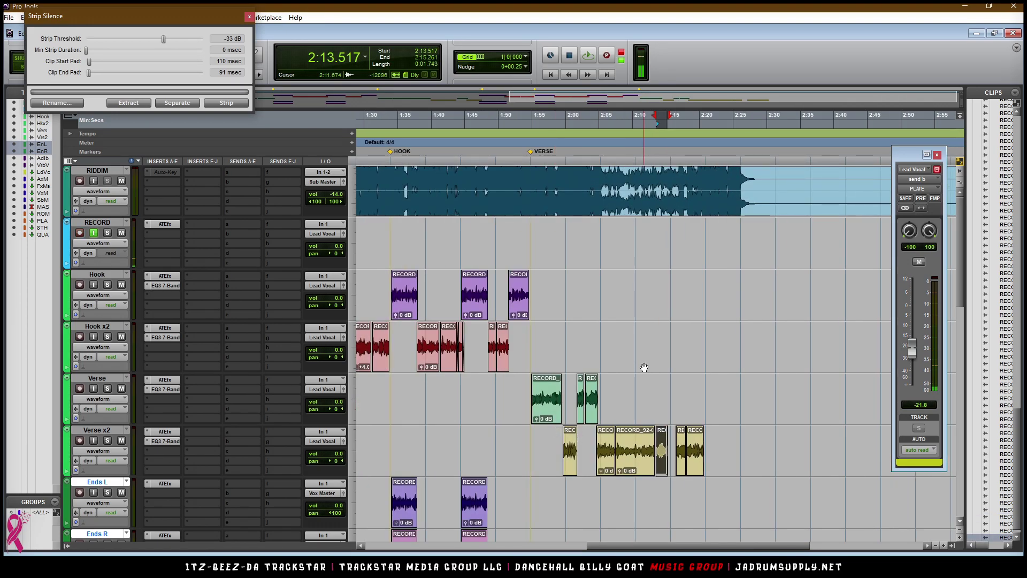
scroll(644, 367, "down", 3)
key("ctrl+alt+super+Down")
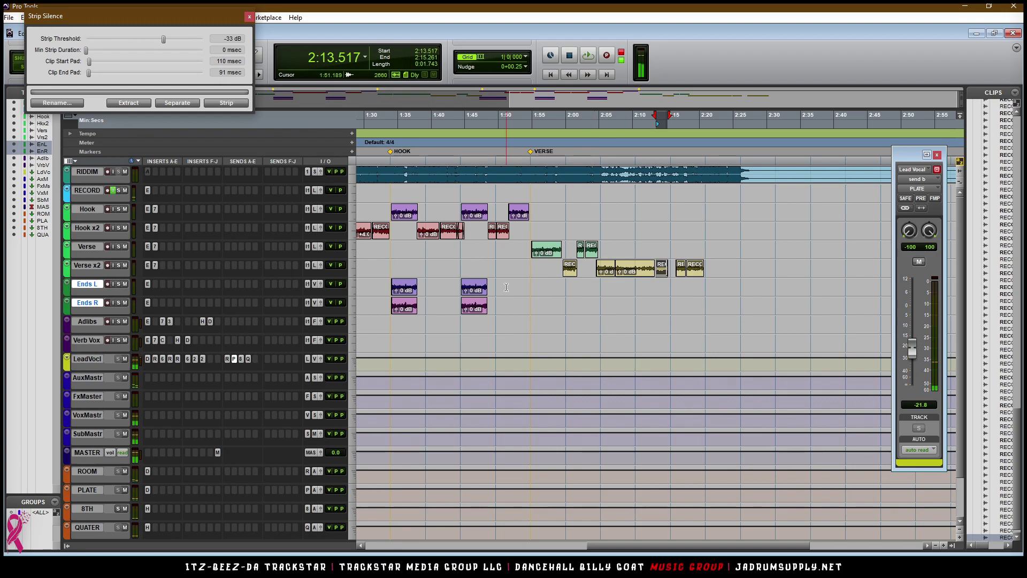
key("r")
key("r")
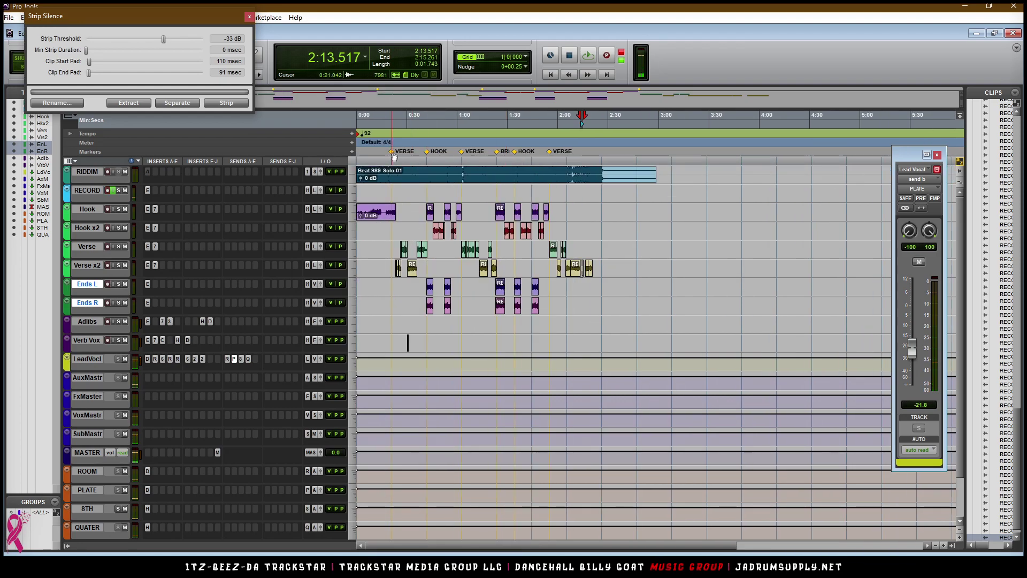
- Play the opening of the first VERSE section with the full arrangement in view
left_click(398, 162)
key("space")
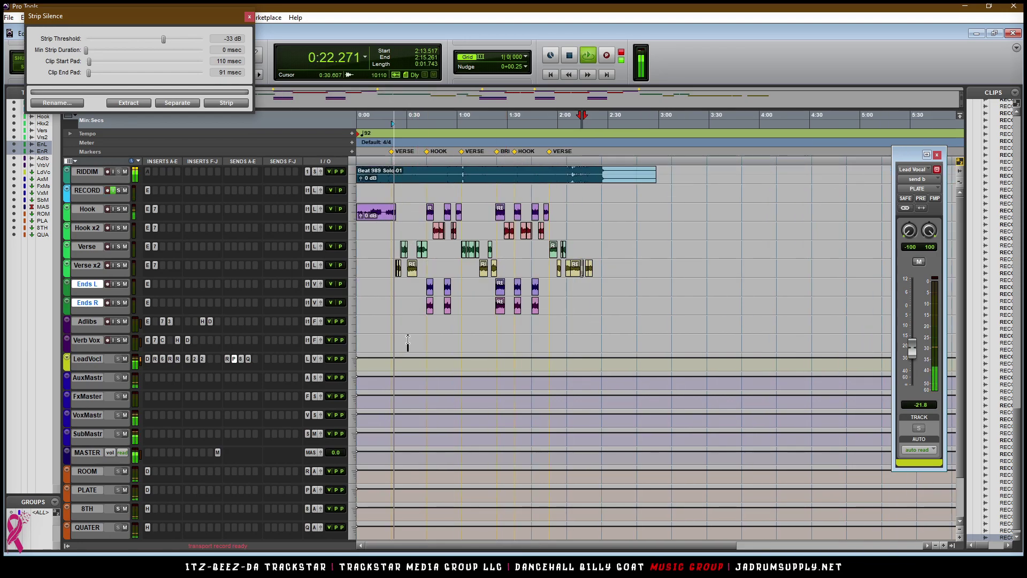
key("t")
key("t")
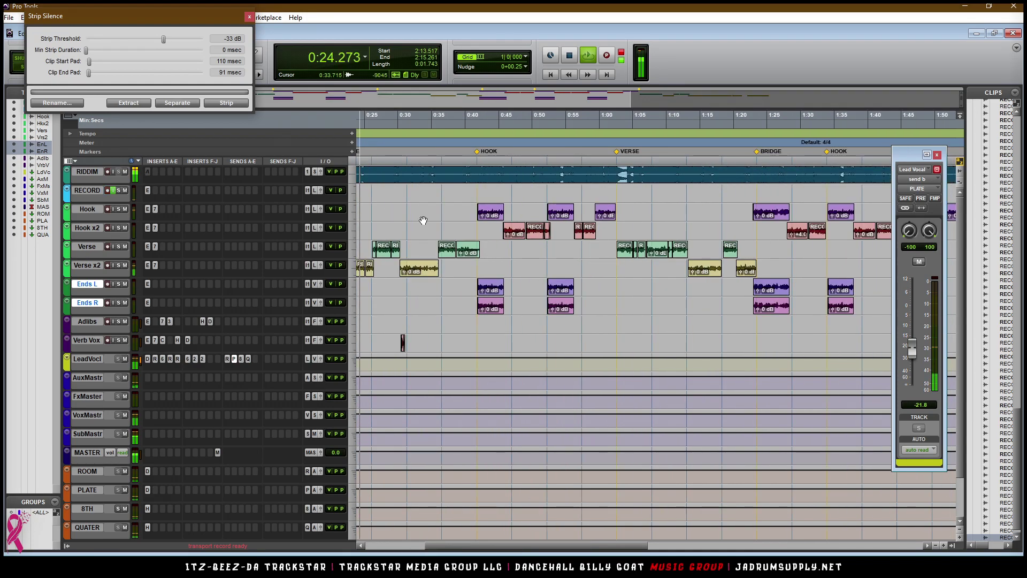
key("r")
key("r")
key("space")
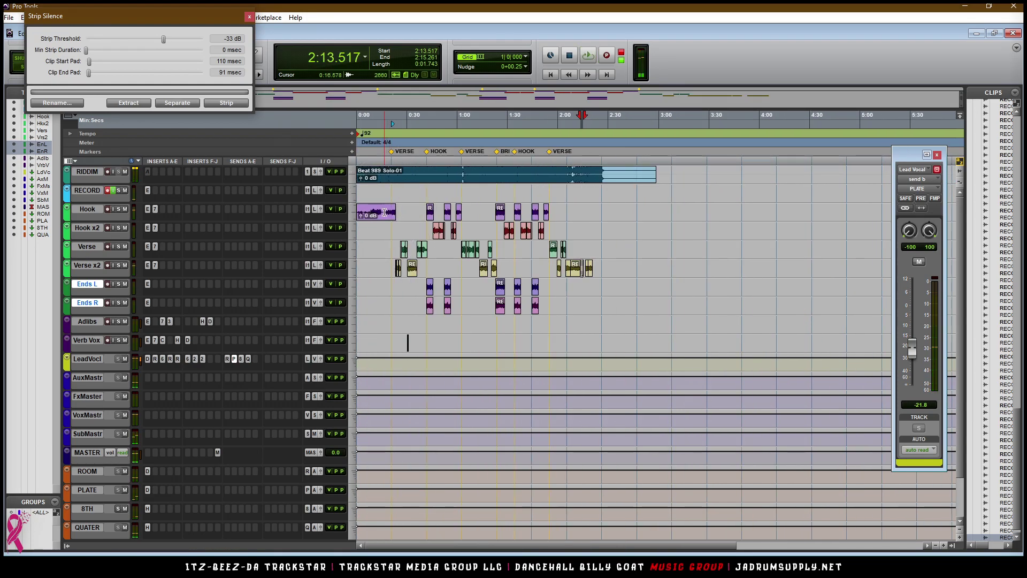
- Split the opening Hook clip at 0:17.296, move the part after the cut onto the Verse track and play it
left_click(384, 213)
key("t")
key("t")
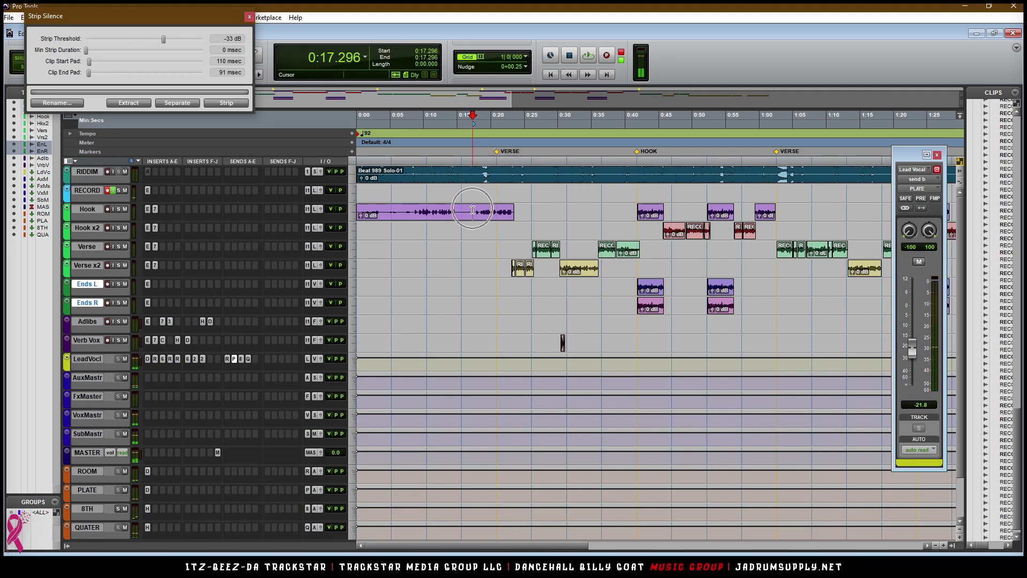
left_click_drag(490, 220, 486, 262)
key("r")
key("r")
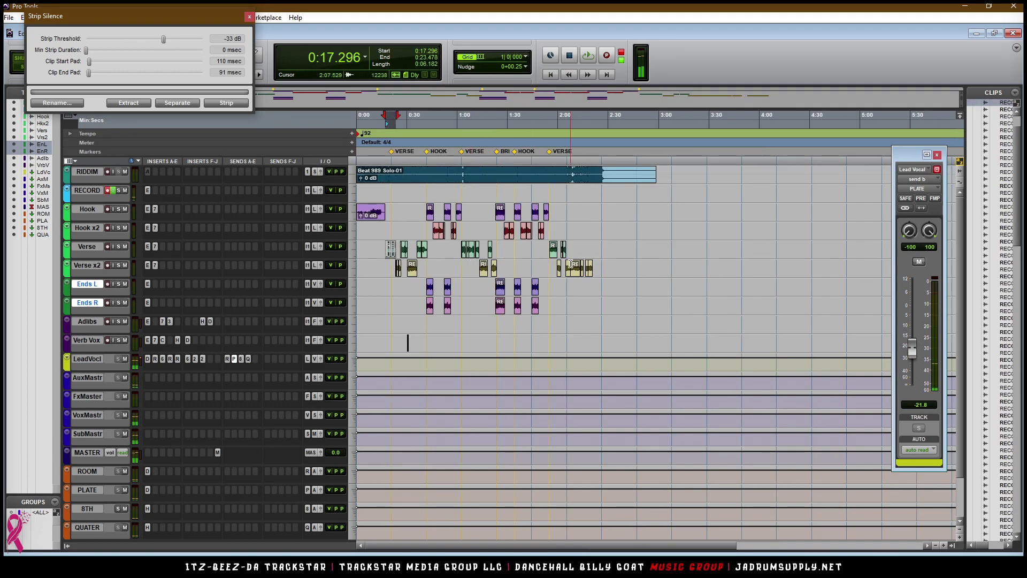
key("space")
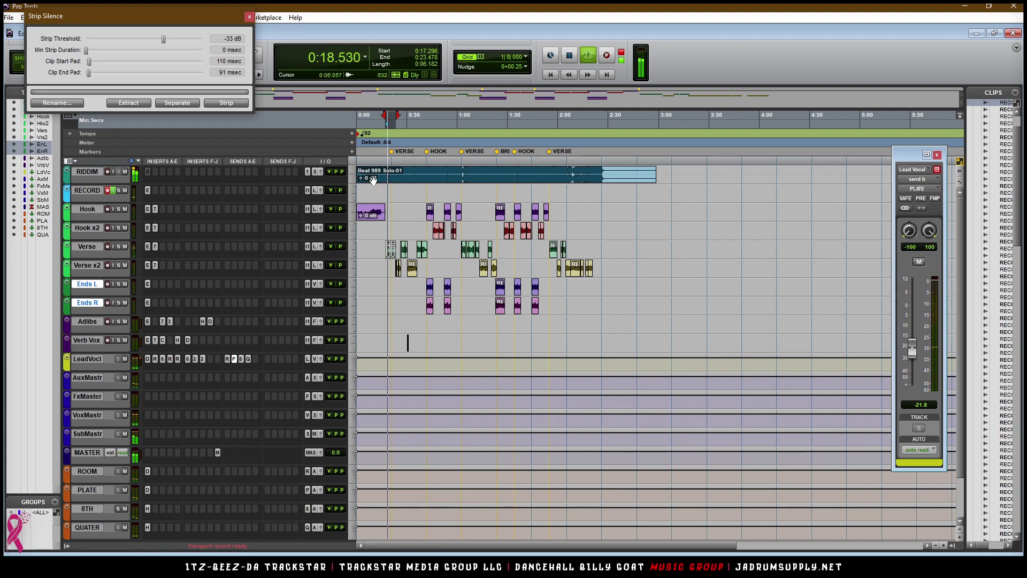
- Play the end of the intro from 0:13.043, and record-arm the Adlibs track with input monitoring on
key("space")
left_click(383, 230)
key("space")
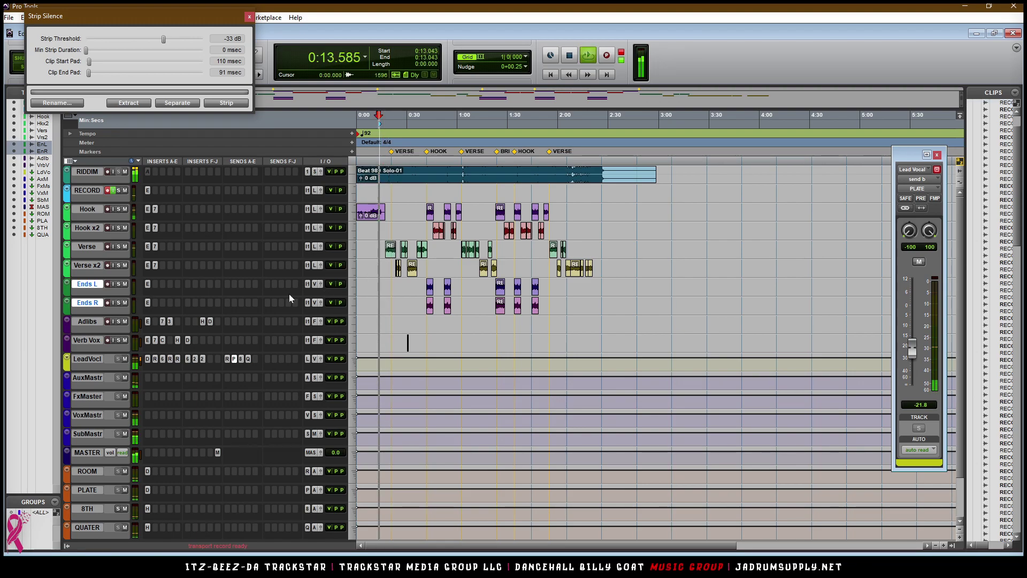
key("space")
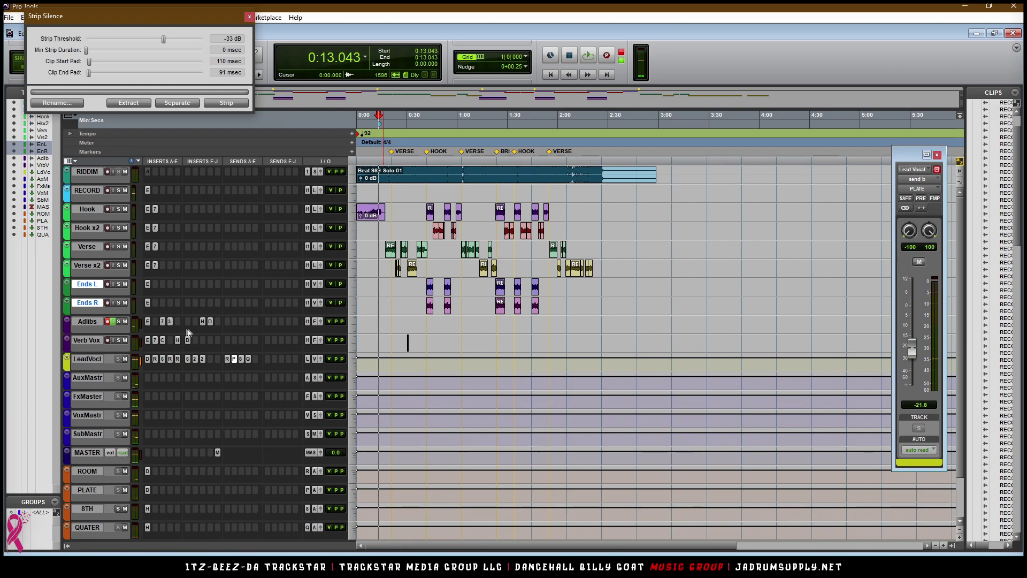
- Set the Dry/Wet amount of the H-Delay insert on the Adlibs track to 10 and close the plug-in
left_click(203, 321)
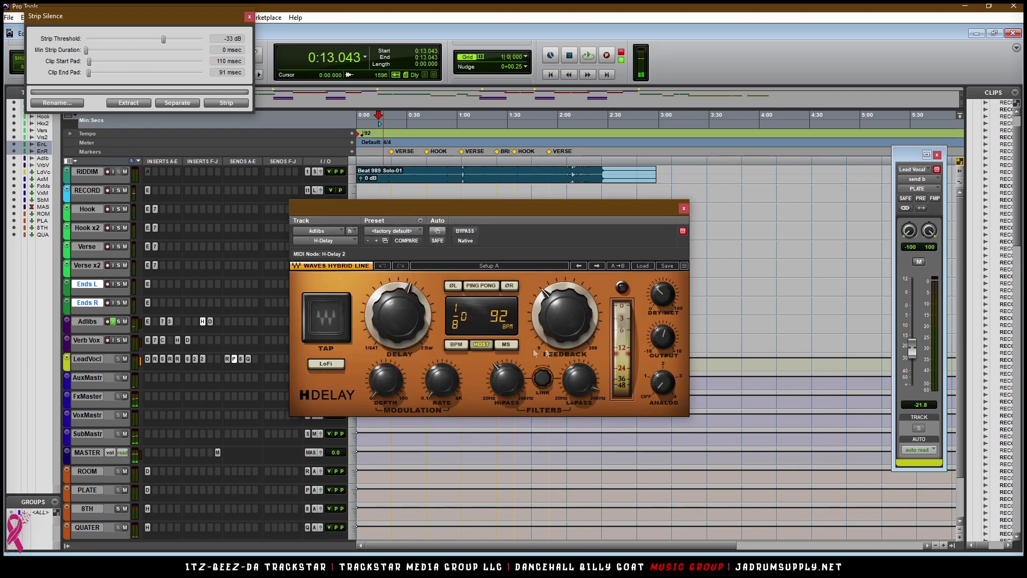
mouse_move(567, 322)
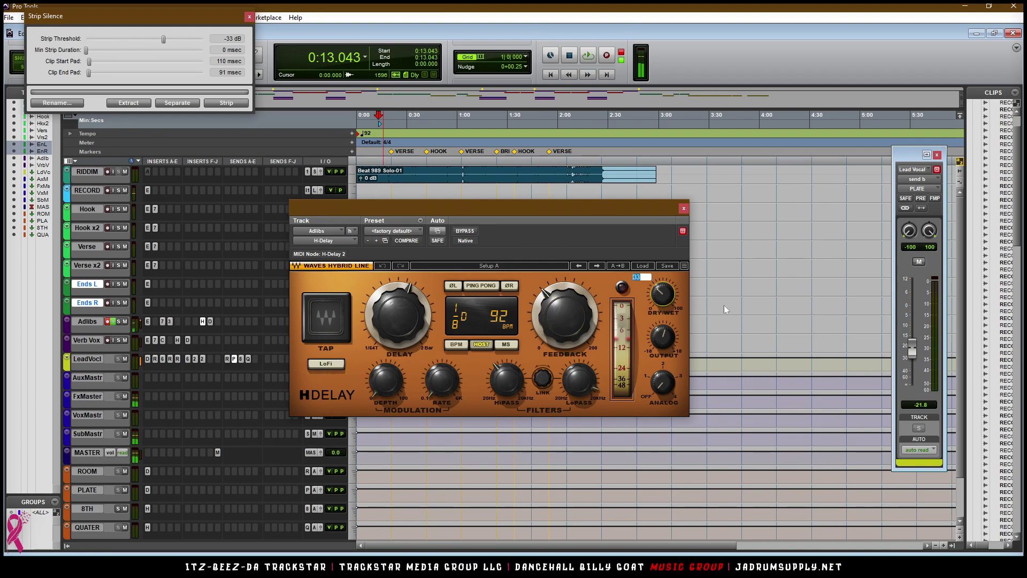
type("10")
key("Return")
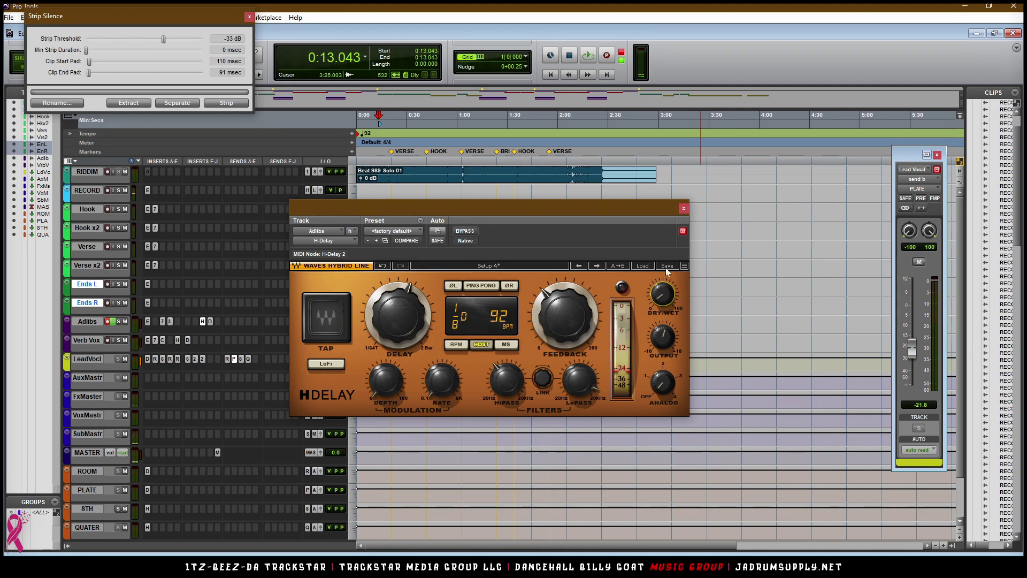
left_click(684, 209)
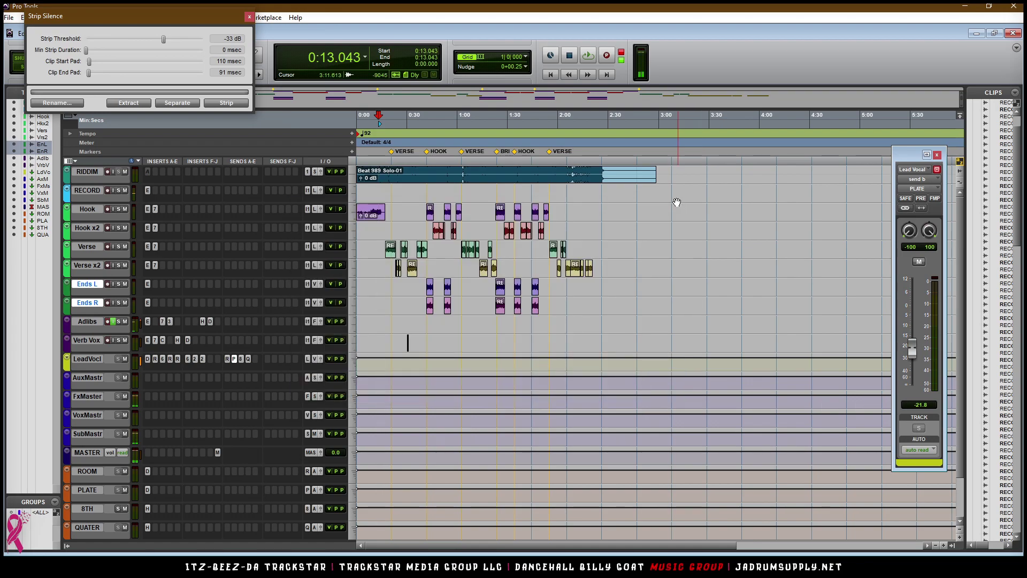
- Cue the playback start at 0:10.434 and preview the intro before the first VERSE marker
left_click(373, 160)
key("space")
key("ctrl+bracketright")
key("ctrl+bracketright")
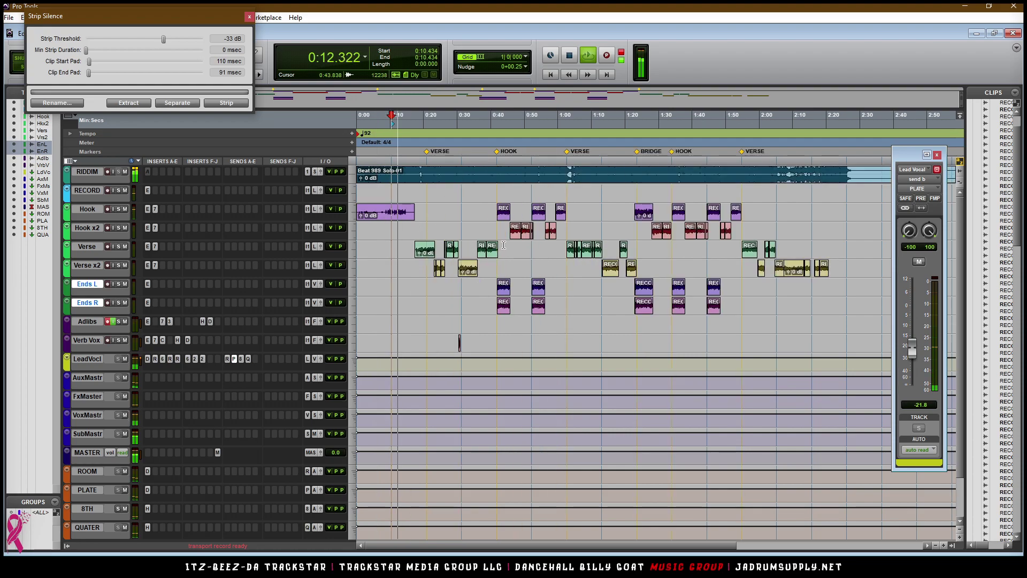
key("space")
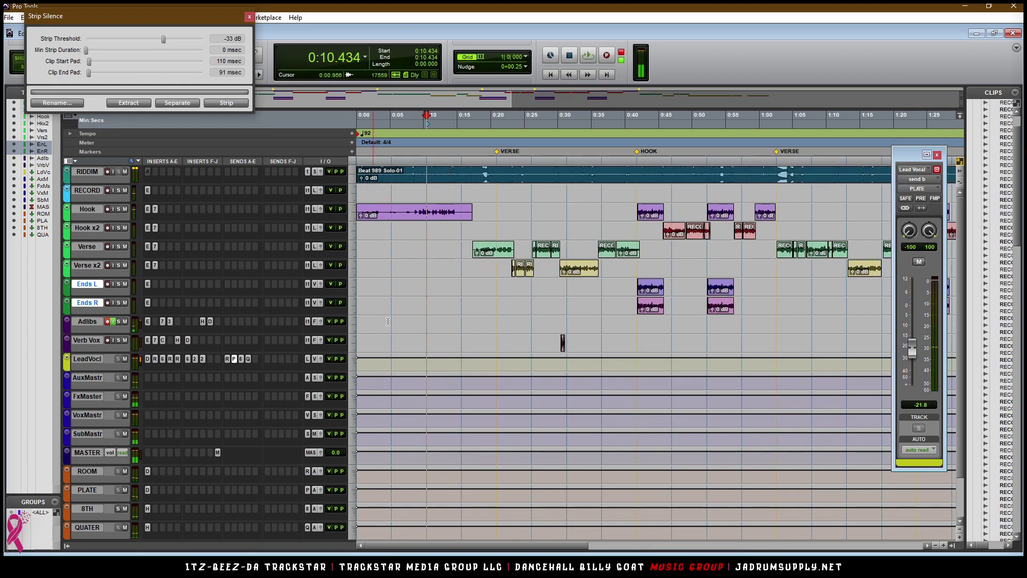
- Record a continuous ad-lib take on the Adlibs track from 0:10.434 to about 2:27, with the track heights enlarged
key("ctrl+space")
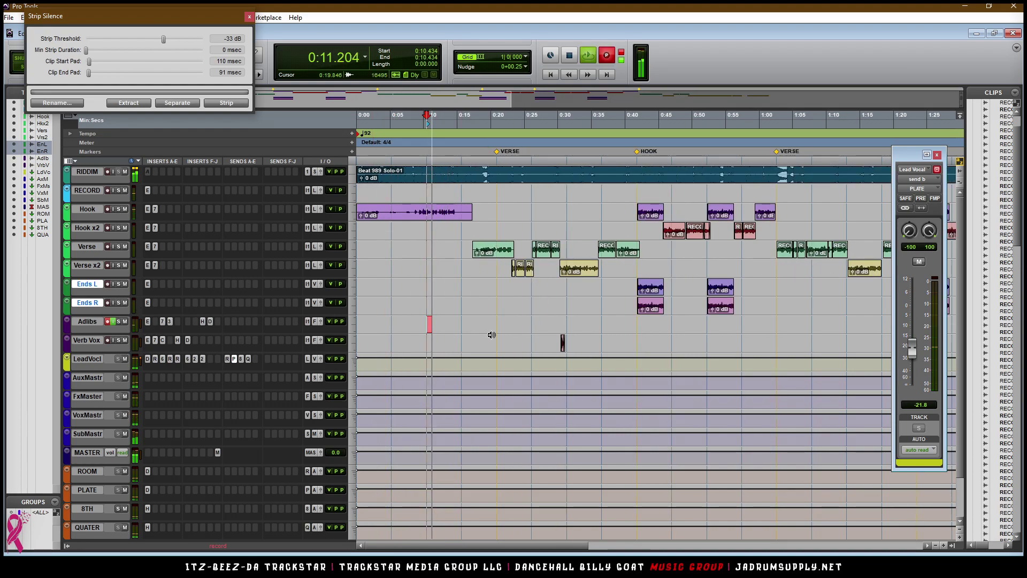
key("alt+super+Up")
key("alt+super+Up")
key("alt+super+Up")
scroll(491, 333, "down", 7)
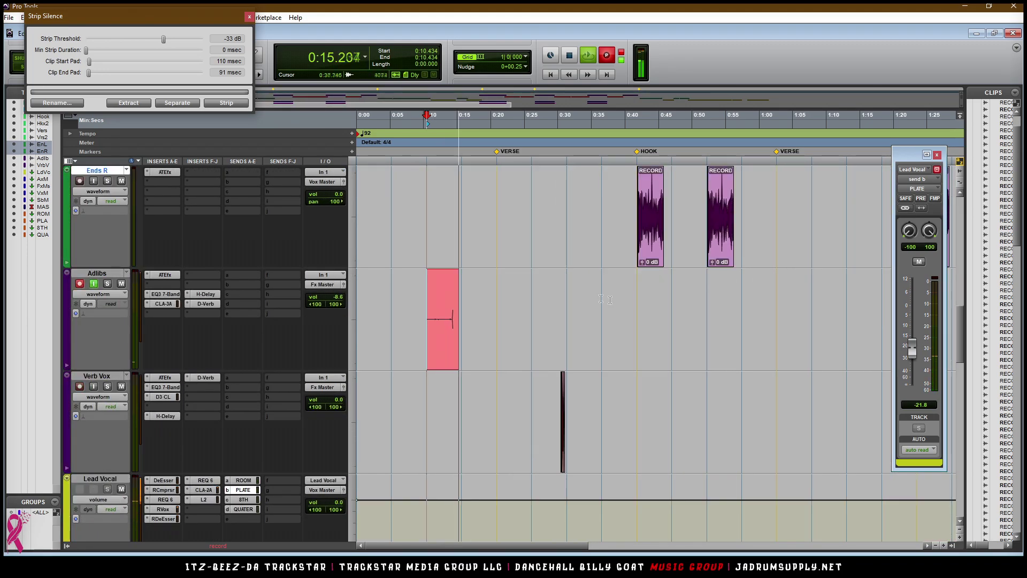
key("ctrl+bracketright")
key("ctrl+bracketright")
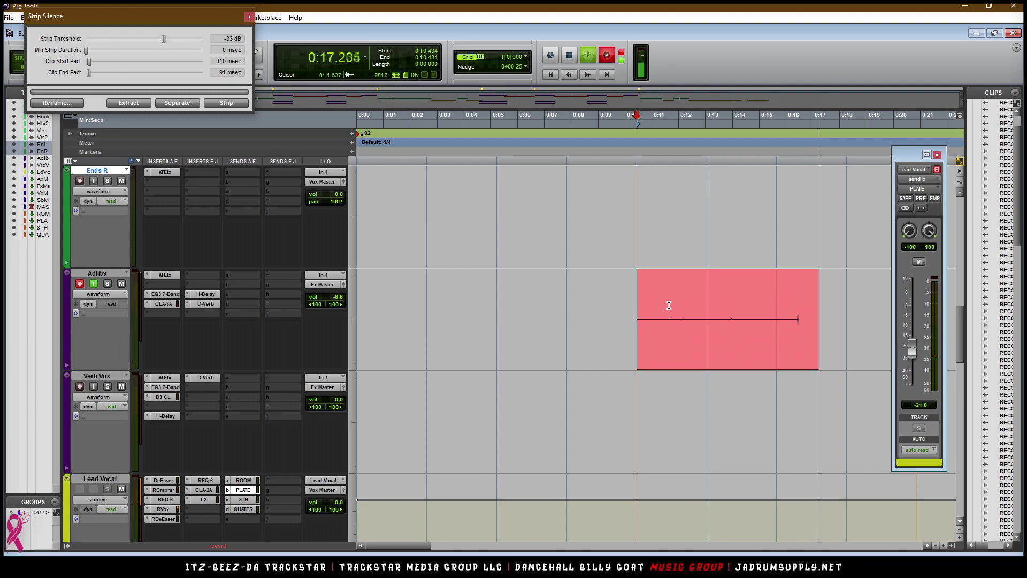
key("ctrl+bracketleft")
key("ctrl+bracketleft")
key("ctrl+bracketleft")
key("ctrl+bracketright")
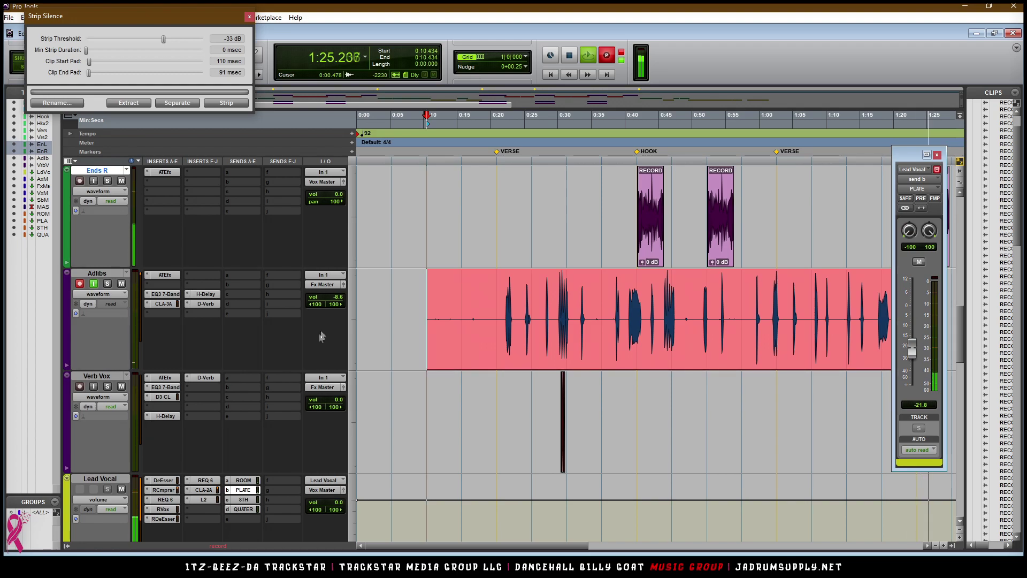
key("r")
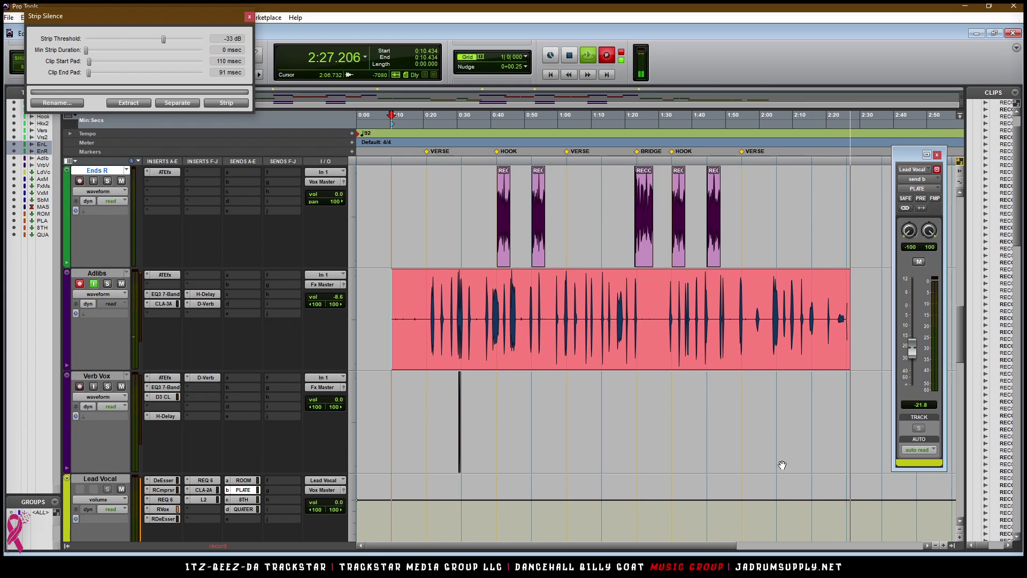
key("space")
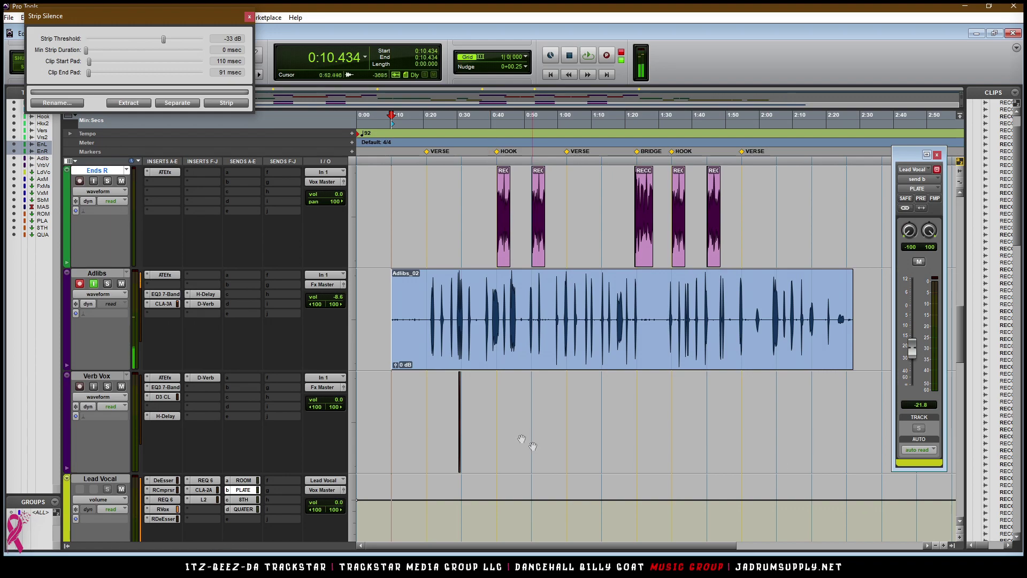
- Reduce the waveform display height and raise the Adlibs track volume to -5.4 dB
key("ctrl+alt+bracketleft")
key("ctrl+alt+bracketleft")
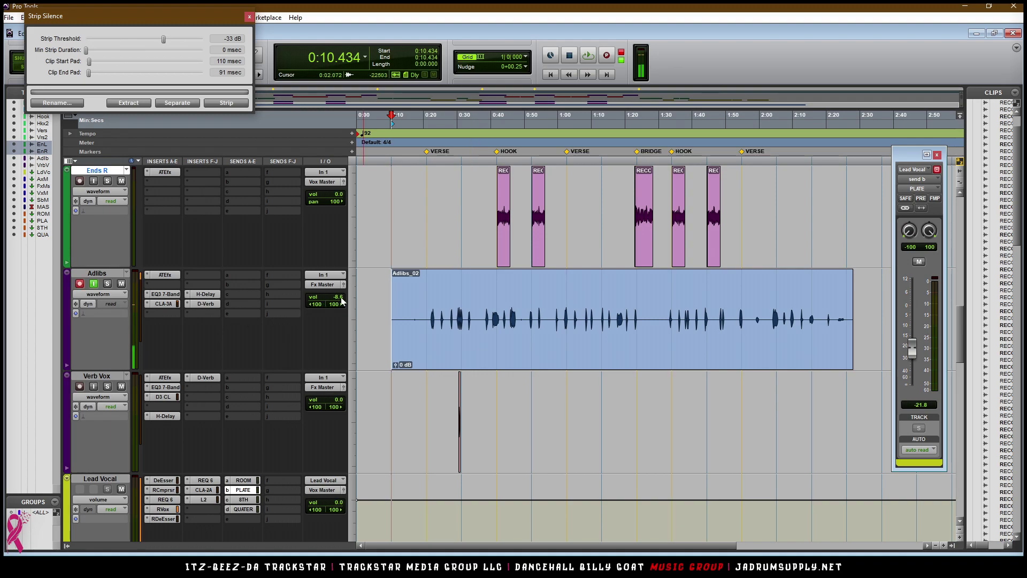
left_click_drag(342, 301, 342, 299)
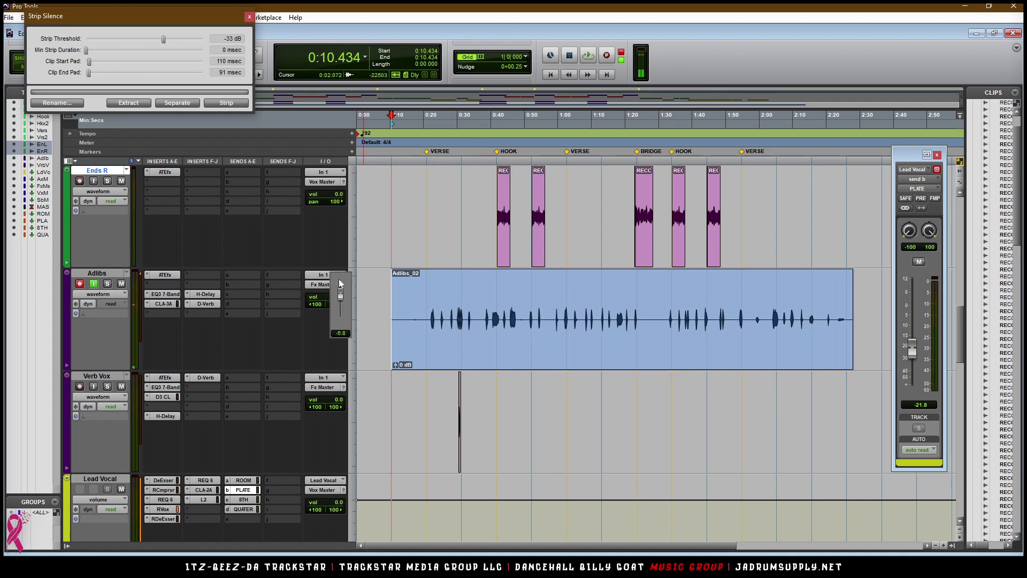
left_click_drag(340, 280, 341, 281)
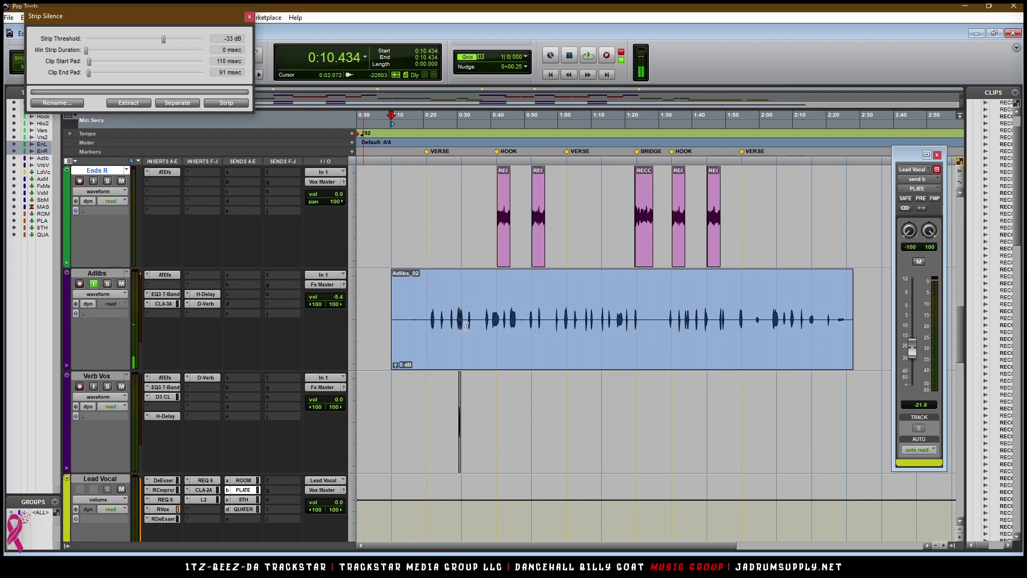
- Play briefly from the song's start and delete the opening clip on the Hook track
scroll(437, 290, "up", 10)
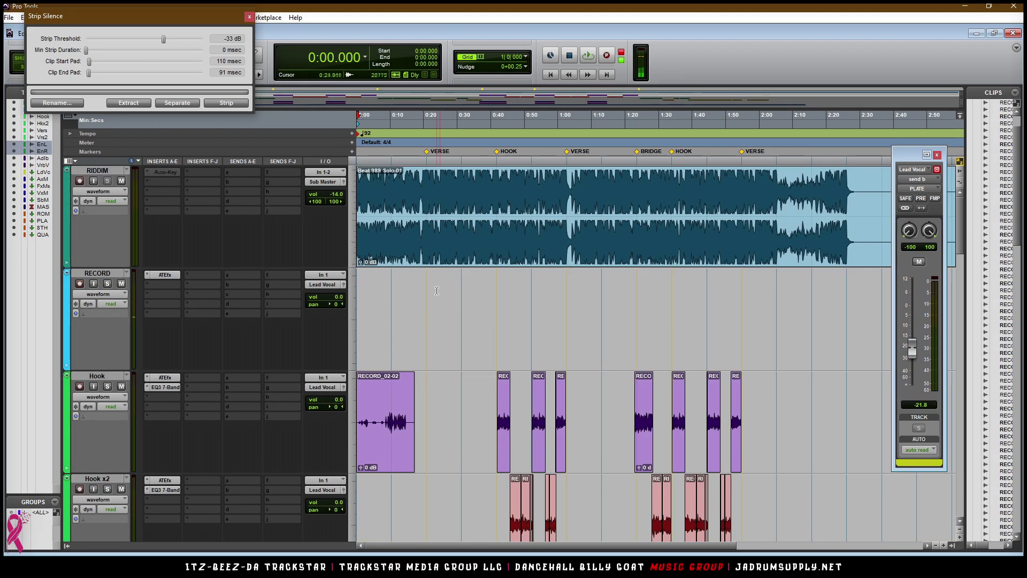
key("t")
key("t")
key("space")
scroll(434, 313, "down", 2)
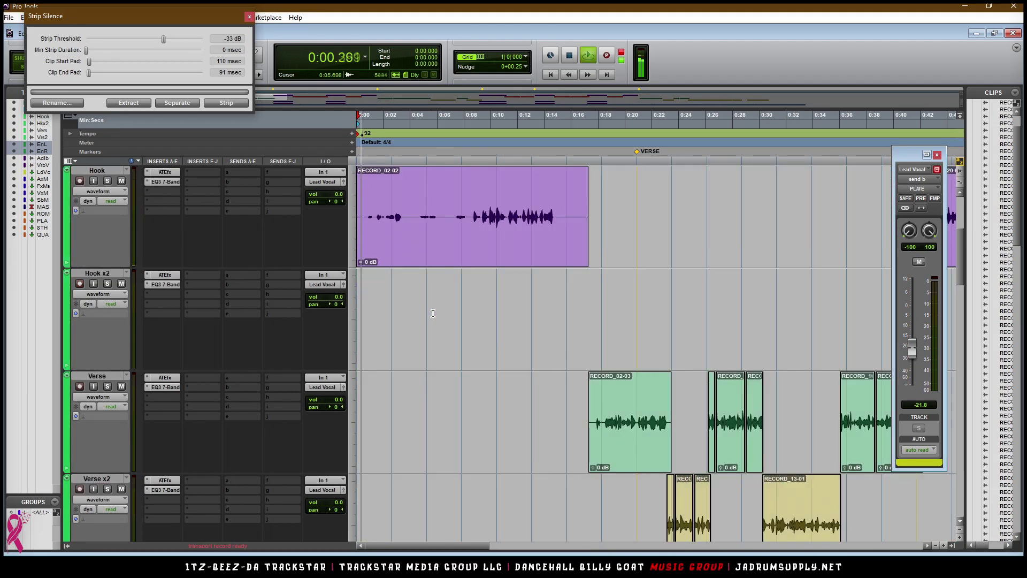
key("space")
- Record an intro take on the Adlibs track from 0:00 to about 0:15
scroll(418, 252, "down", 15)
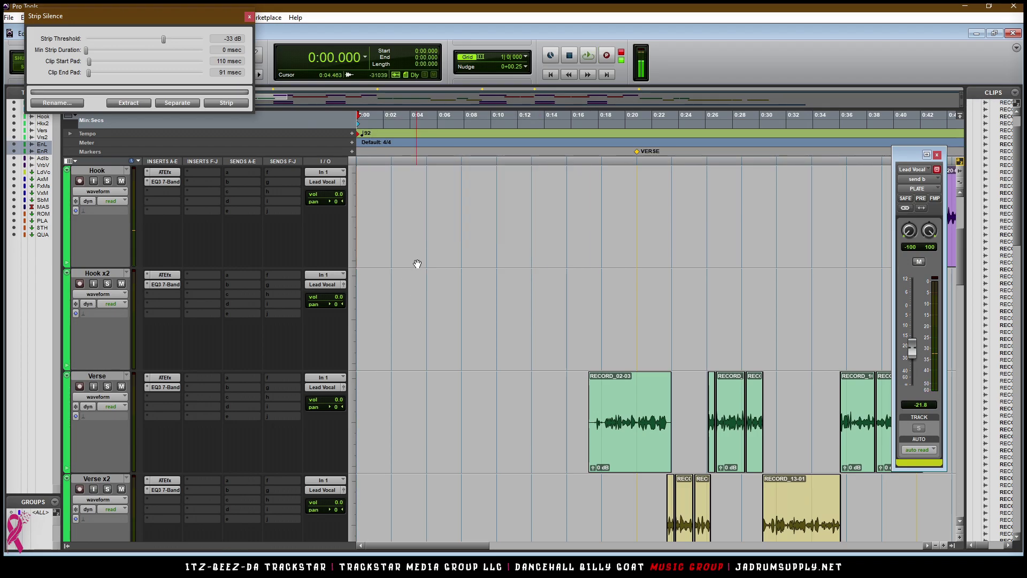
scroll(418, 261, "up", 7)
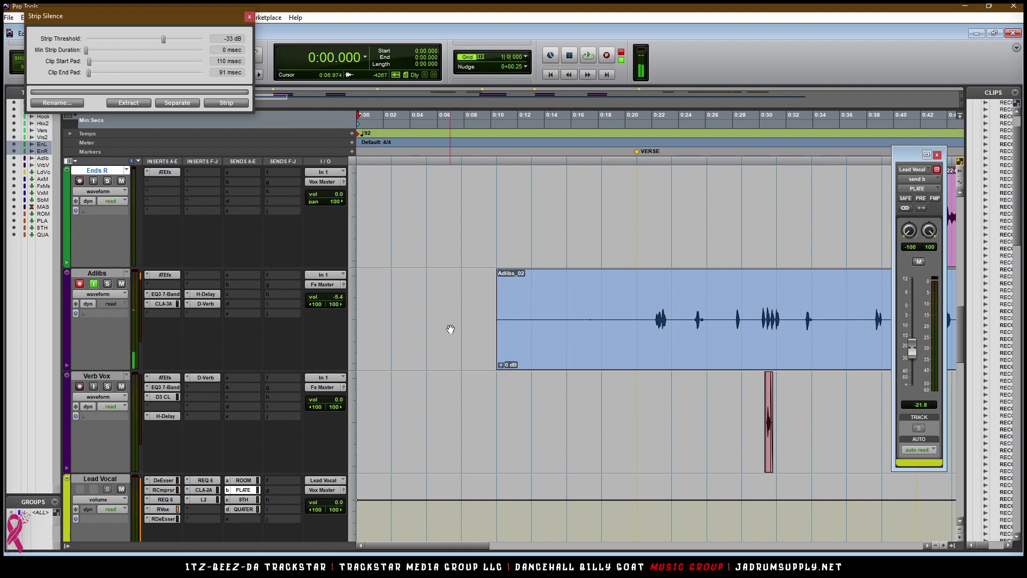
key("ctrl+space")
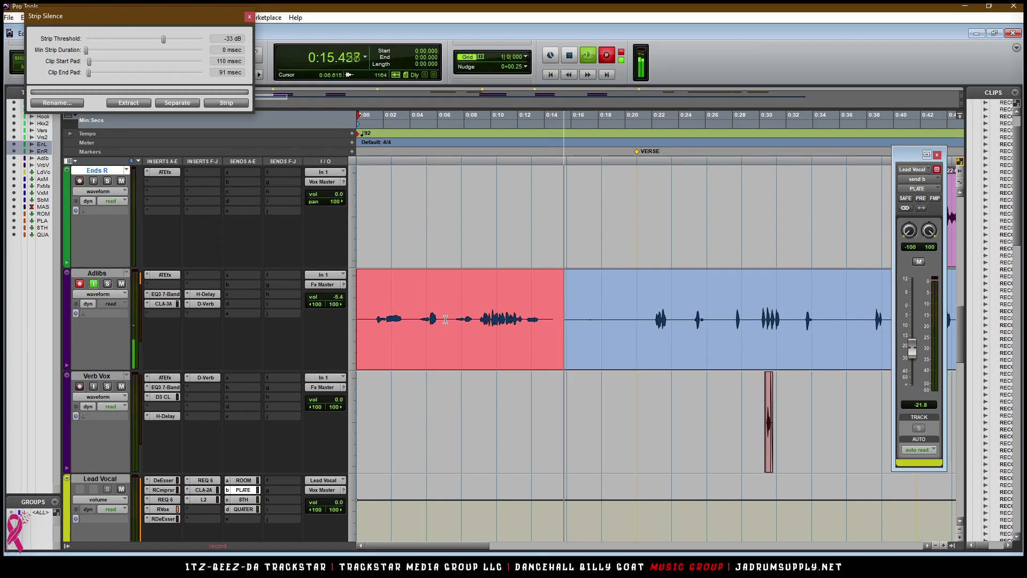
key("space")
- Turn off input monitoring on the Adlibs track and play the intro take from 0:07.826
left_click(463, 290)
key("space")
key("space")
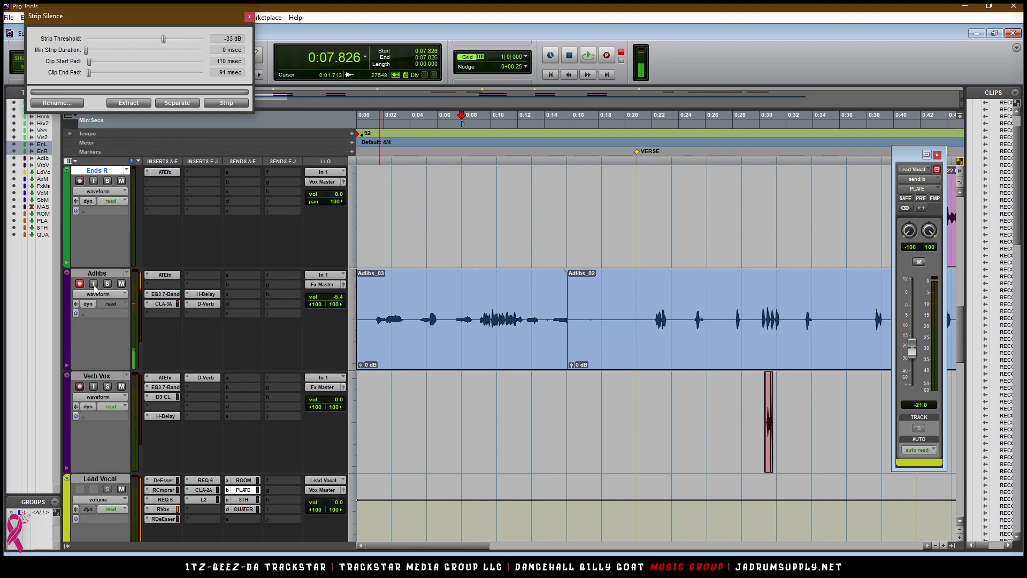
key("space")
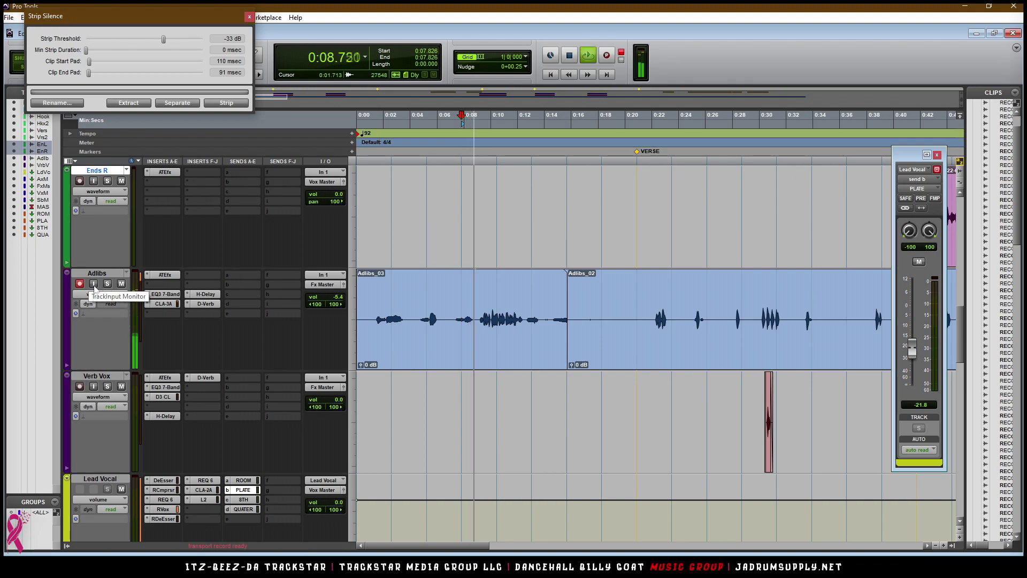
- Play in from 0:05.217, punch in new ad-libs from about 0:08.6 to 0:22.5, and extend the following clip's start back to 0:21.600
left_click(428, 297)
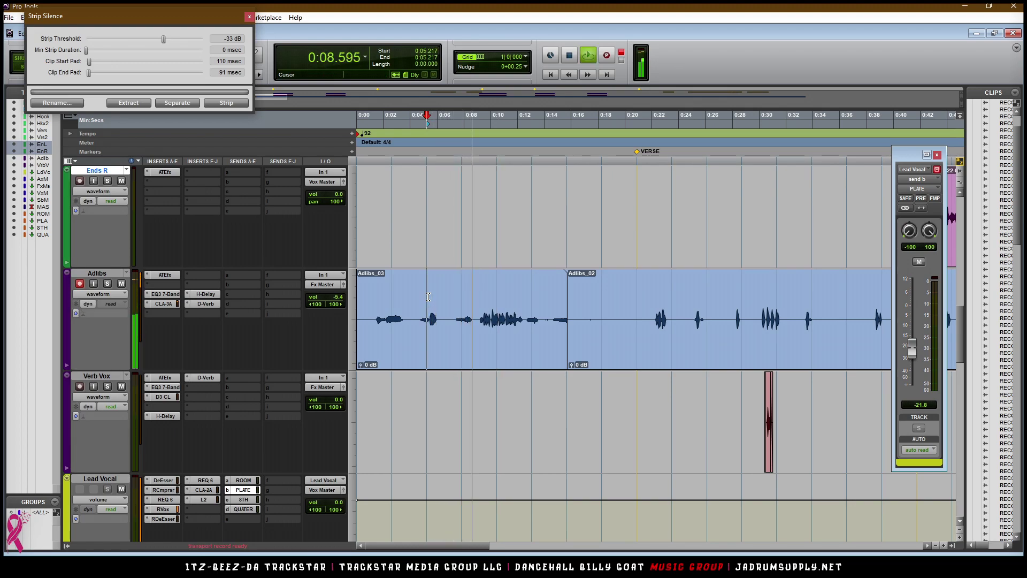
key("ctrl+space")
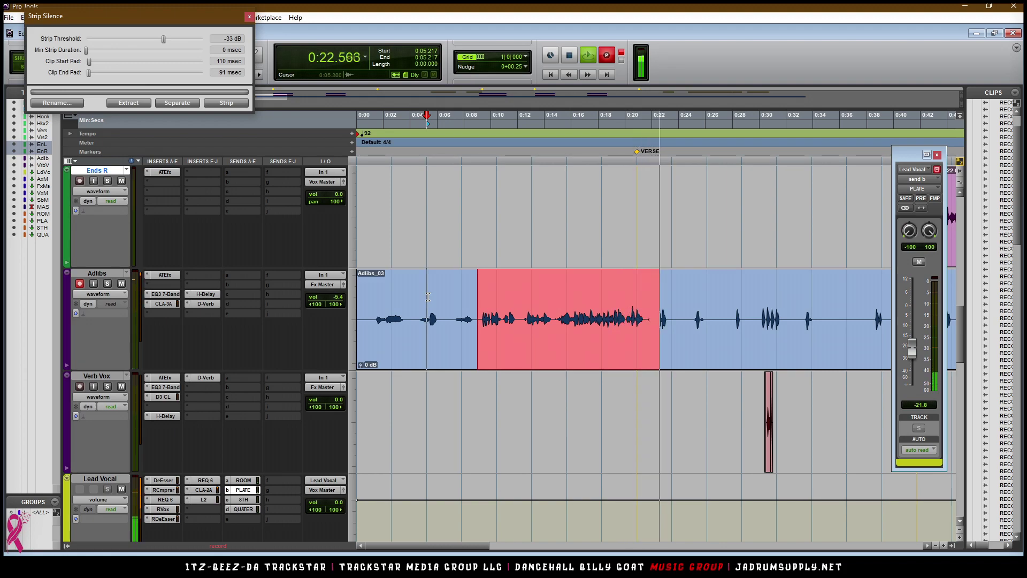
key("space")
left_click_drag(667, 309, 647, 308)
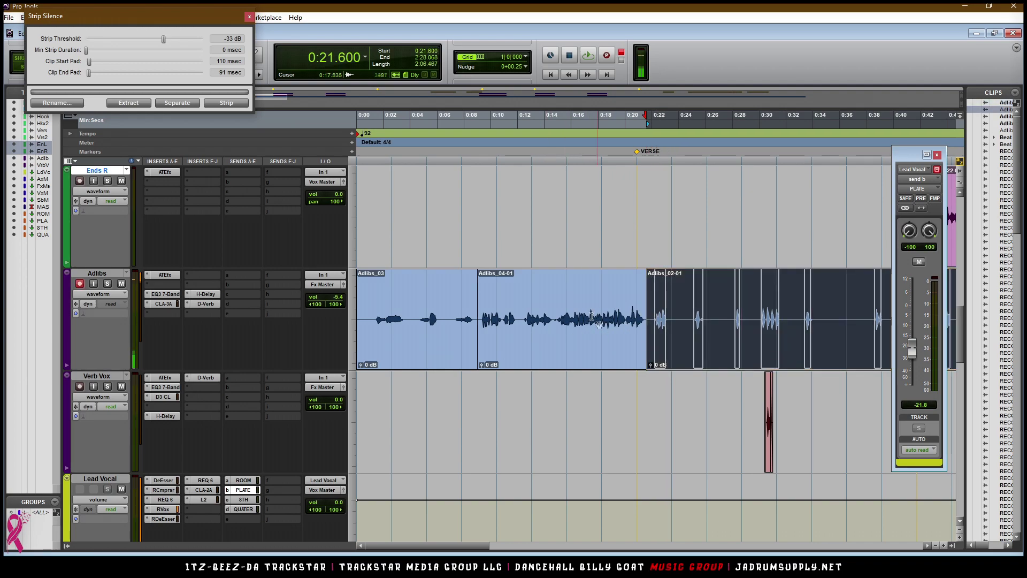
- Play the punched-in ad-libs from 0:10.434 and raise the Adlibs track volume to -4.8 dB
key("r")
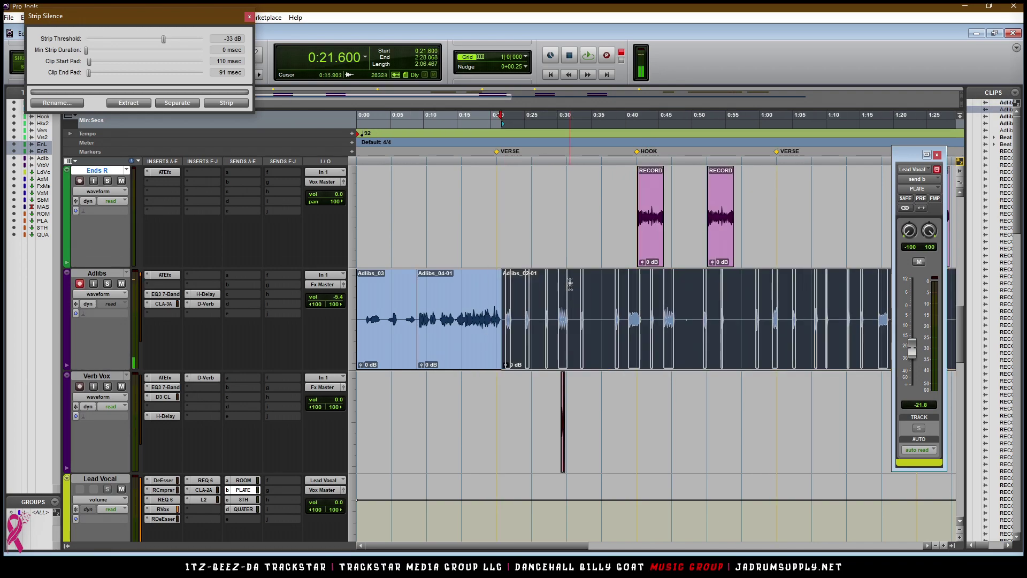
left_click(431, 287)
key("space")
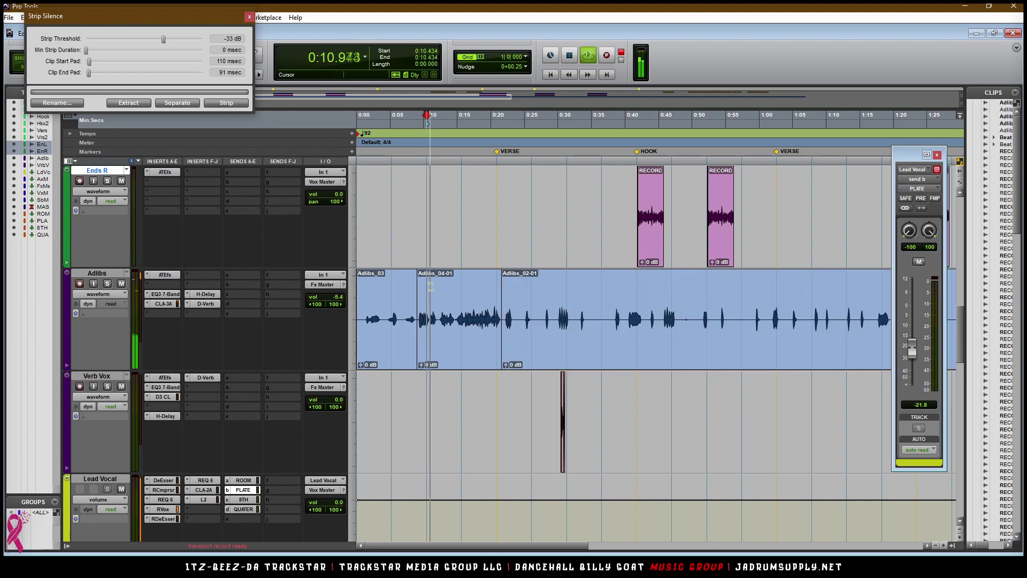
left_click(340, 300)
left_click_drag(340, 299, 341, 297)
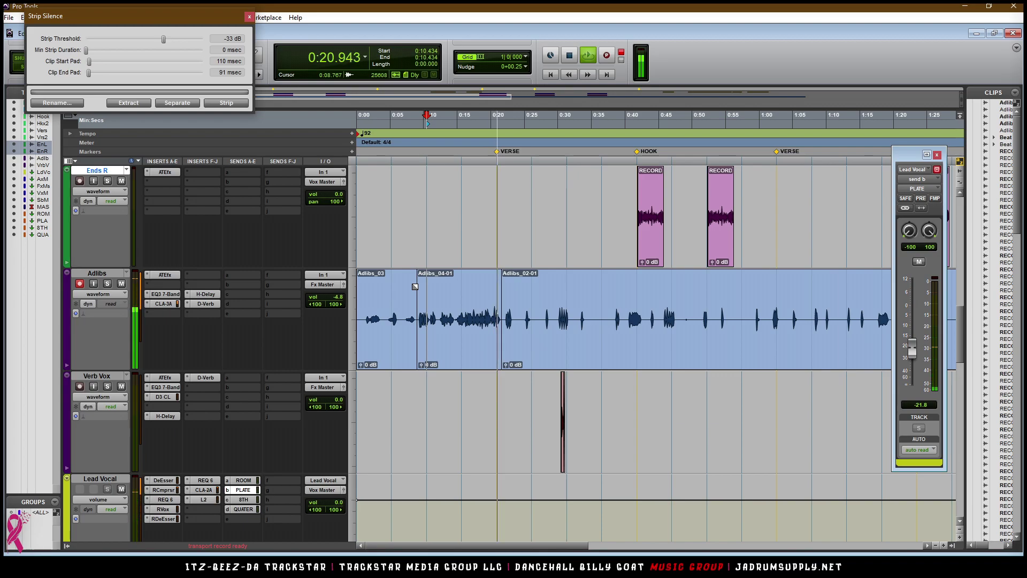
- Separate the ad-lib between 0:24.549 and 0:26.621 and move it onto the Verb Vox track at the same time
scroll(530, 303, "up", 6)
scroll(530, 303, "down", 6)
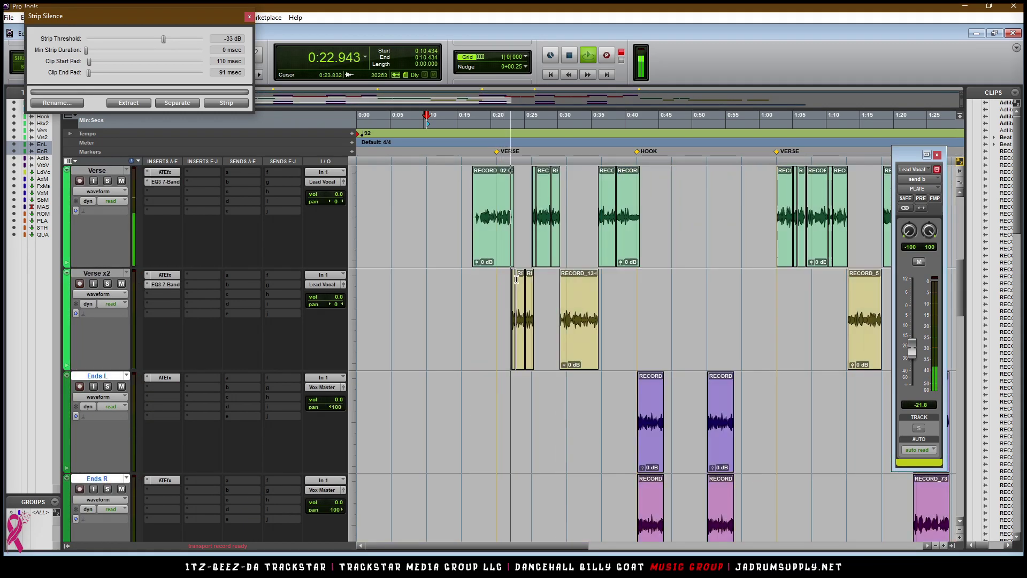
scroll(519, 275, "down", 1)
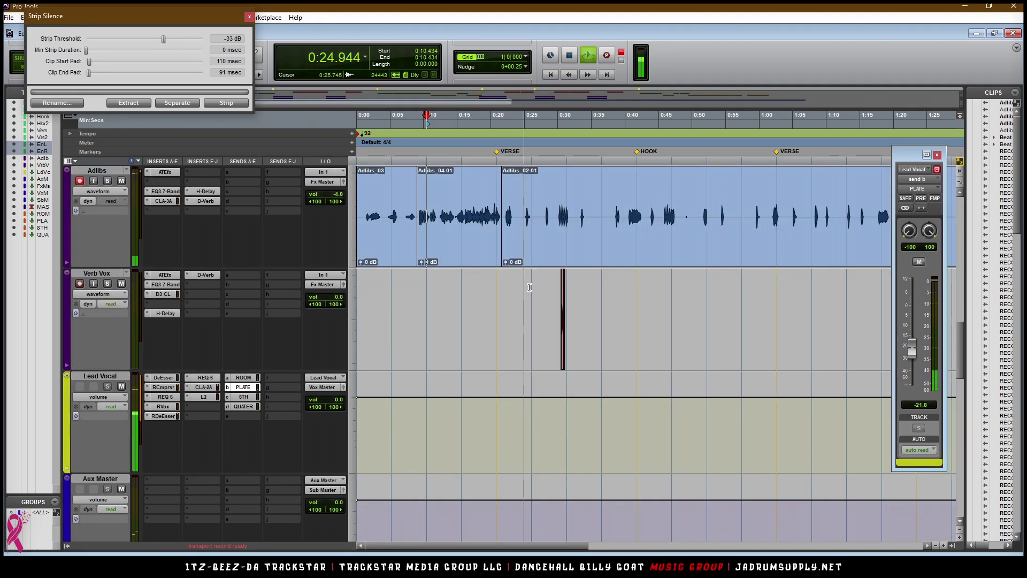
left_click_drag(521, 217, 536, 216)
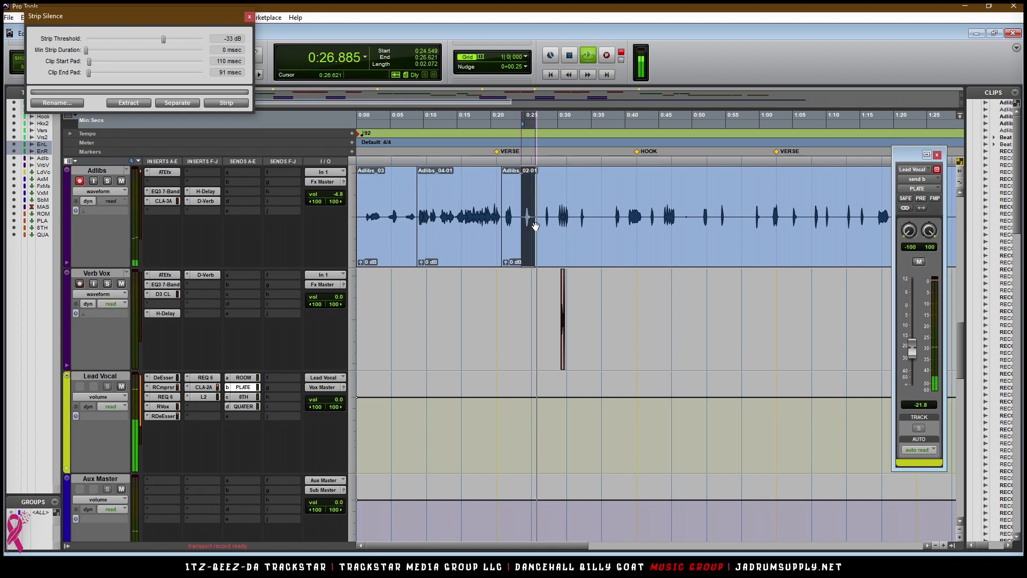
key("ctrl+e")
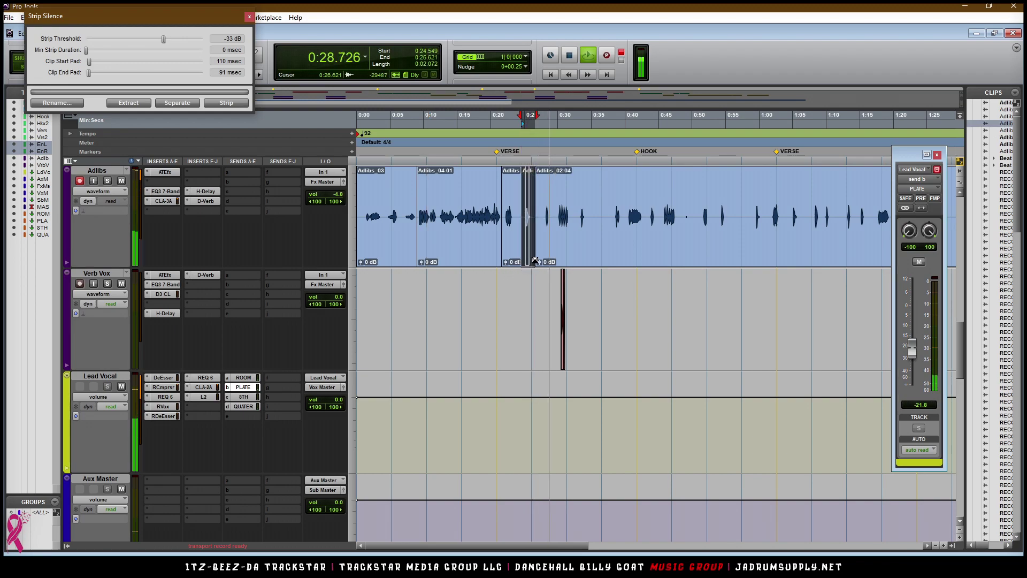
key("space")
left_click_drag(524, 304, 523, 305)
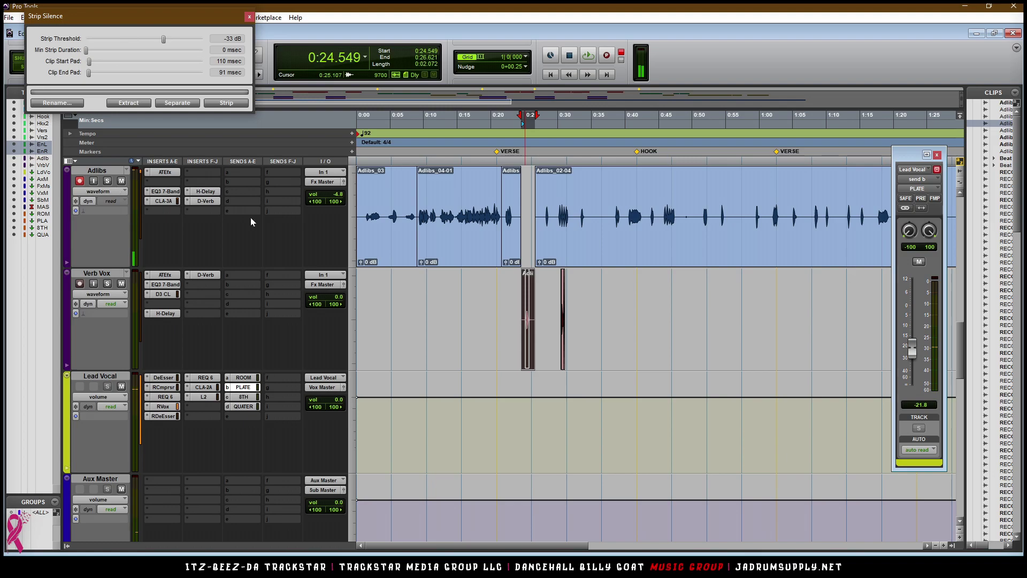
- Play the ad-lib moved to the Verb Vox track from 0:24.549
scroll(139, 227, "up", 5)
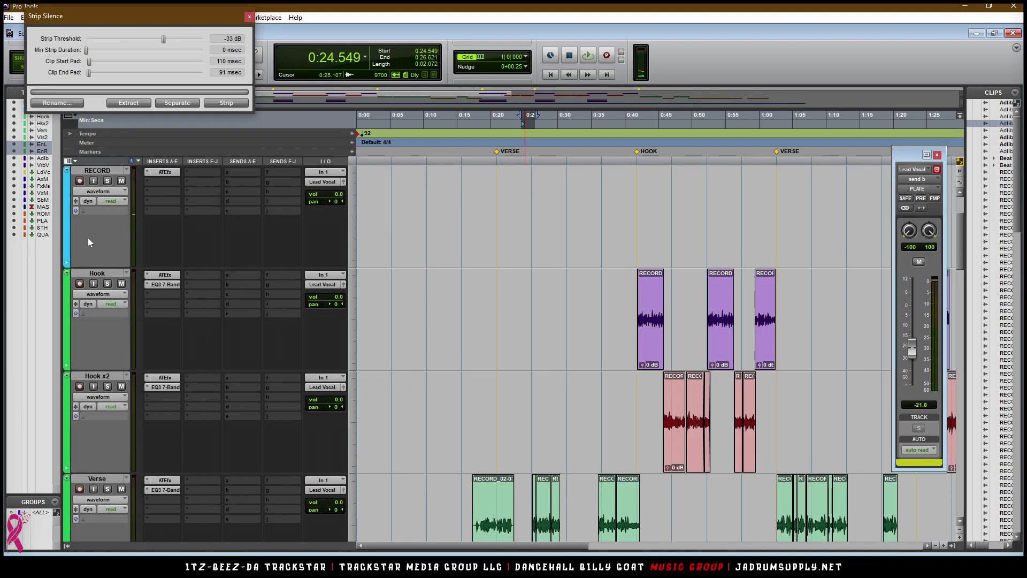
scroll(521, 283, "down", 8)
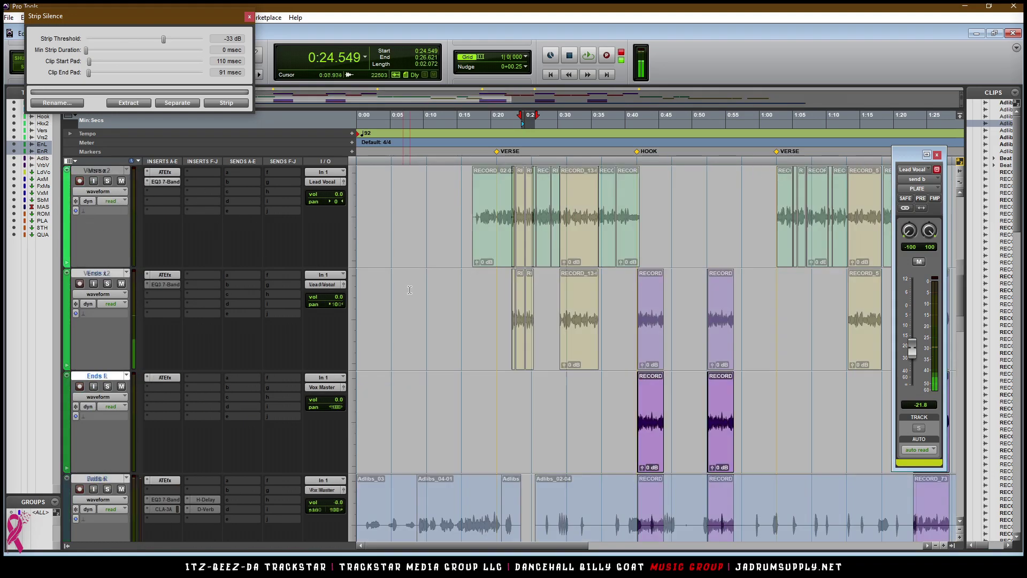
scroll(522, 283, "up", 3)
key("space")
key("t")
key("t")
key("t")
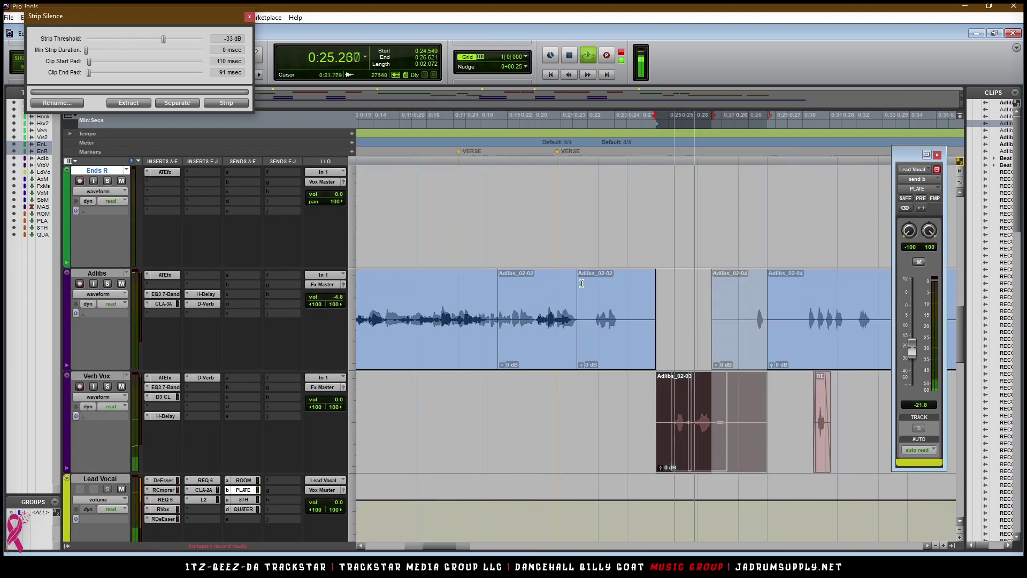
key("space")
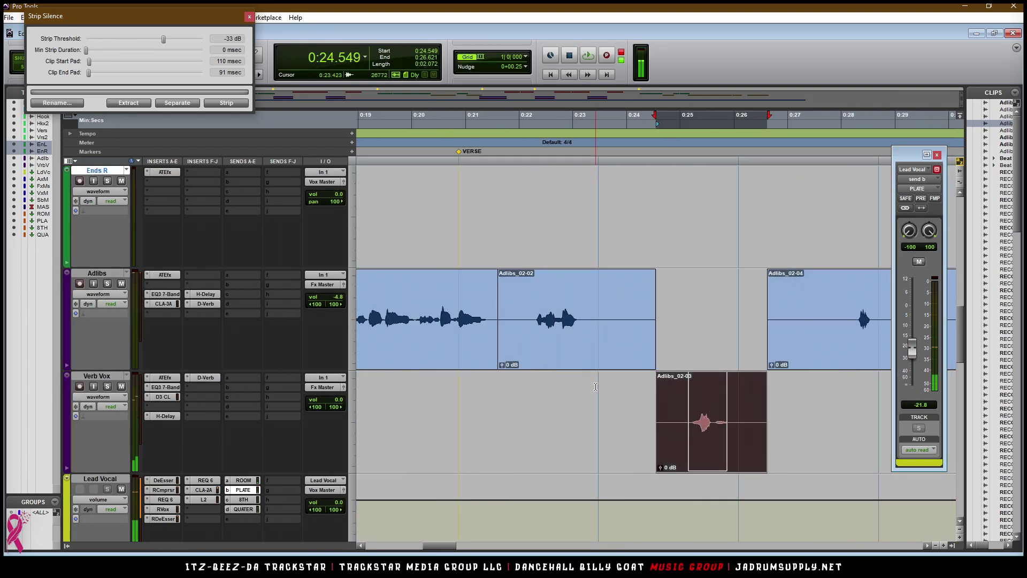
- Play the verse ad-libs from 0:23.478 through about 0:31 to hear the moved ad-lib in context
left_click(595, 386)
key("space")
key("r")
key("r")
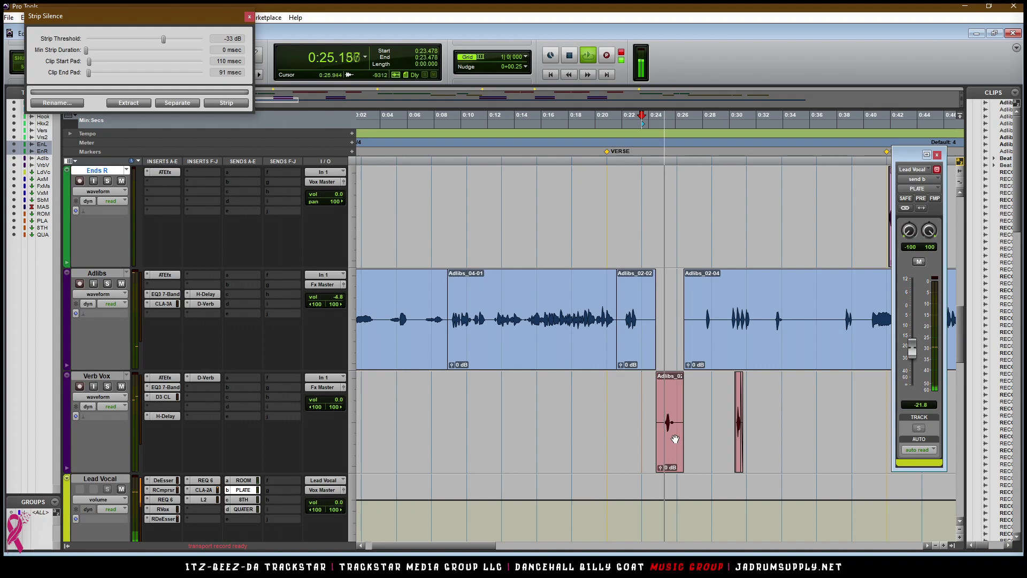
key("r")
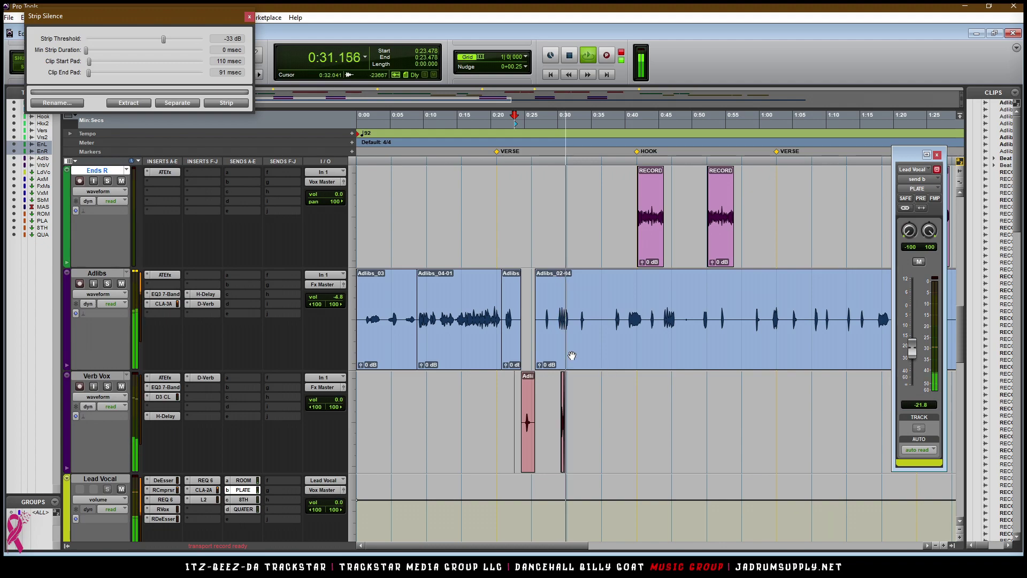
- Separate the ad-lib between 0:29.730 and 0:32.121 on the Adlibs track and undo its trial move onto Verb Vox
left_click_drag(557, 327, 569, 329)
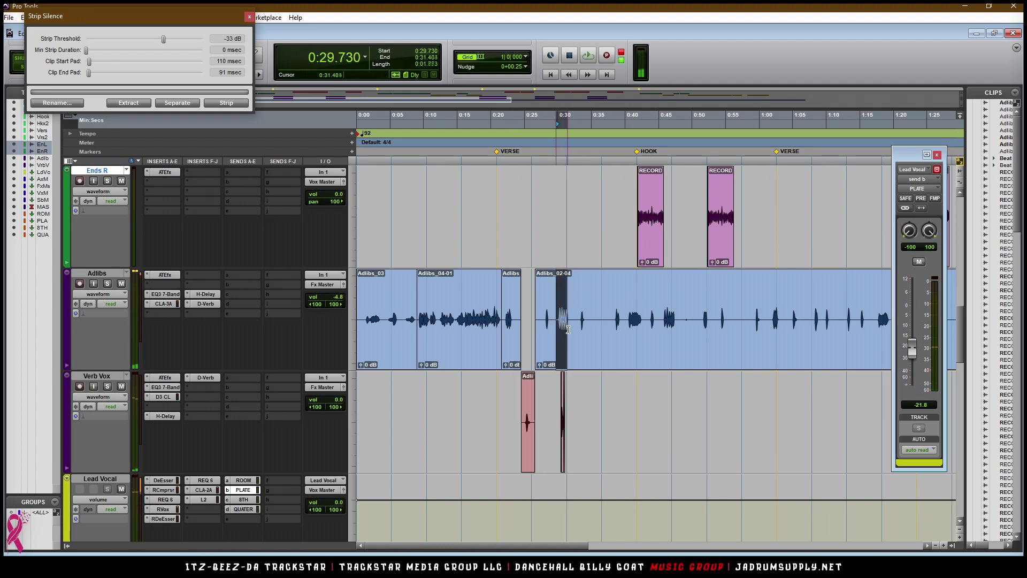
key("ctrl+e")
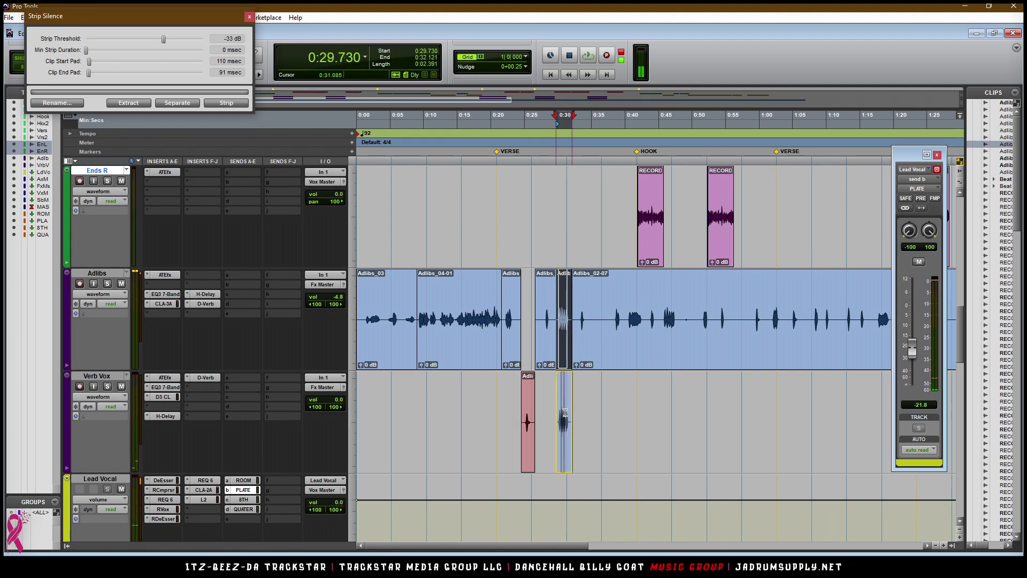
left_click_drag(564, 412, 566, 405)
key("space")
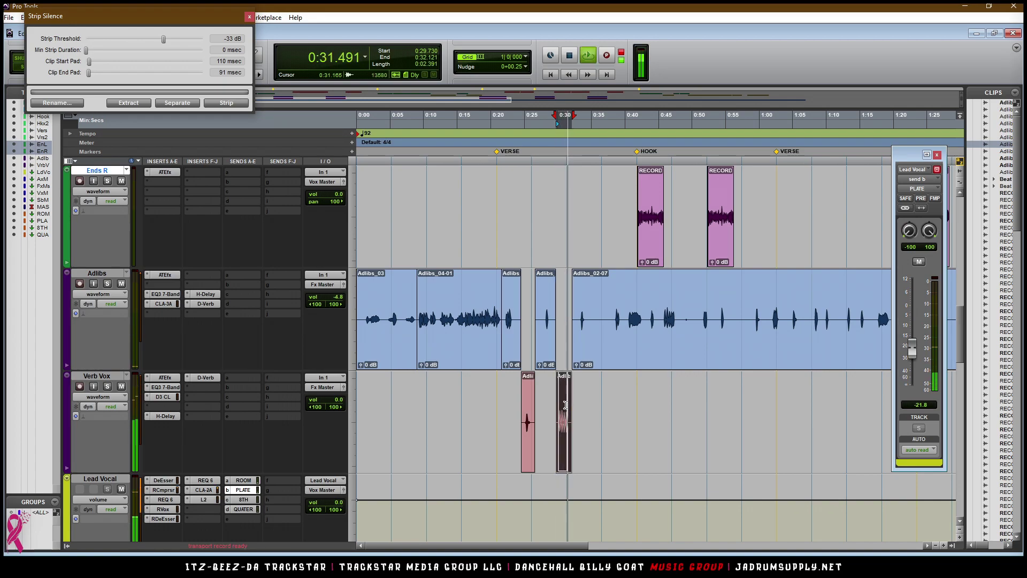
key("ctrl+z")
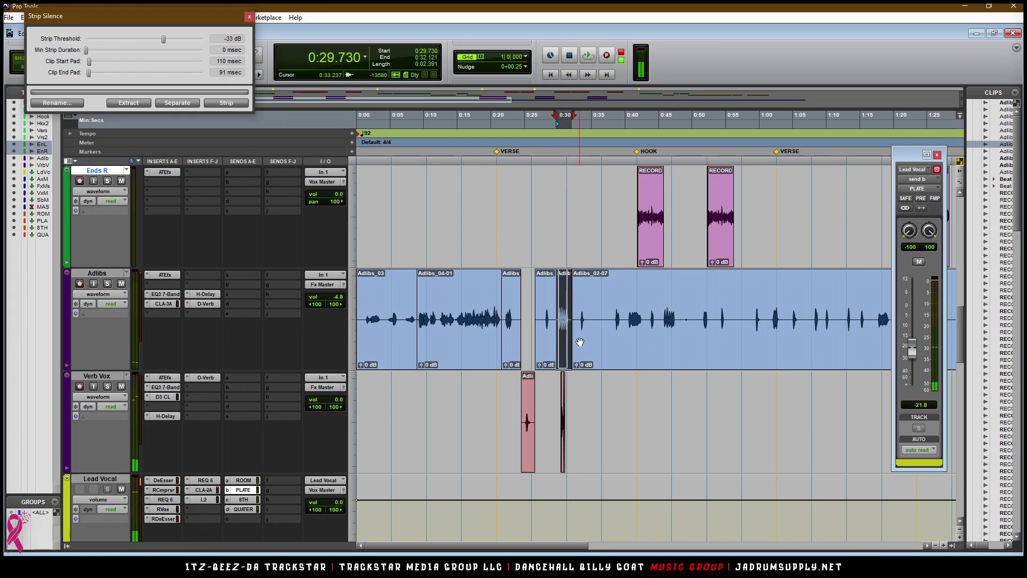
- Mute the separated ad-lib clip at 0:29.730 and play the verse from 0:33.913
key("space")
left_click(584, 315)
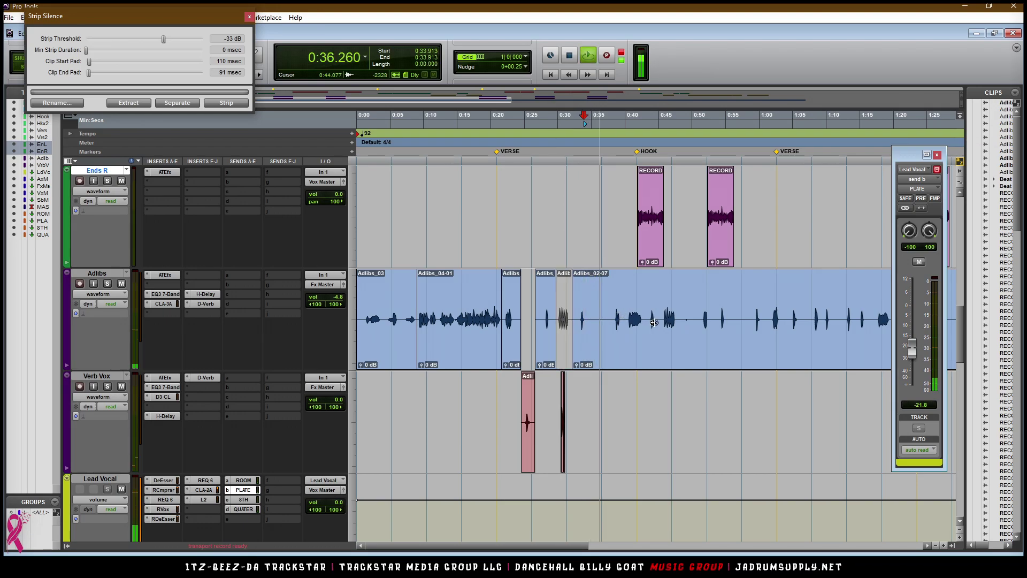
key("e")
key("r")
key("space")
key("t")
key("t")
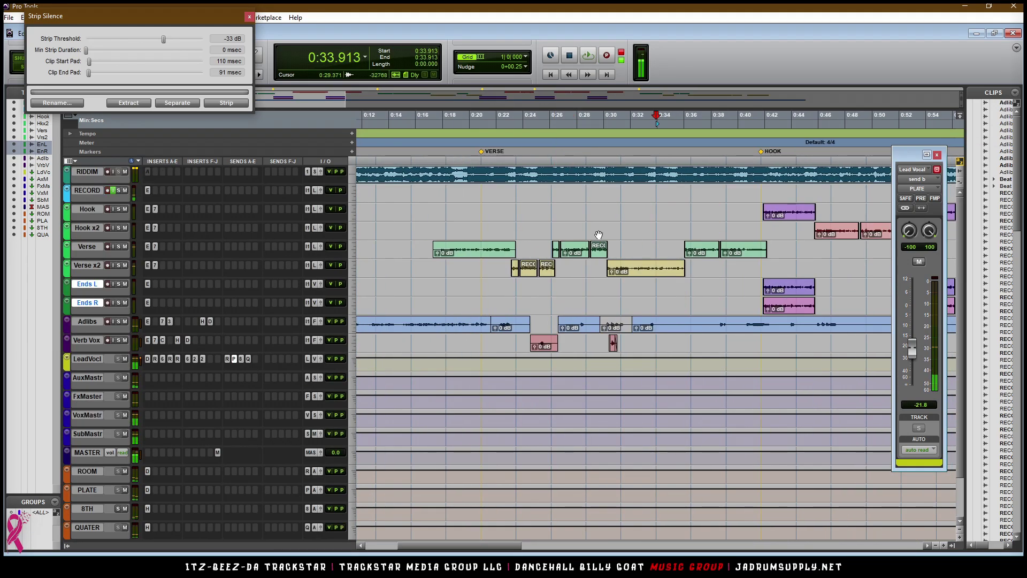
- Arm the RECORD track and punch in retakes of the verse line, finishing with a take from about 0:34.9 to 0:38.9
key("ctrl+space")
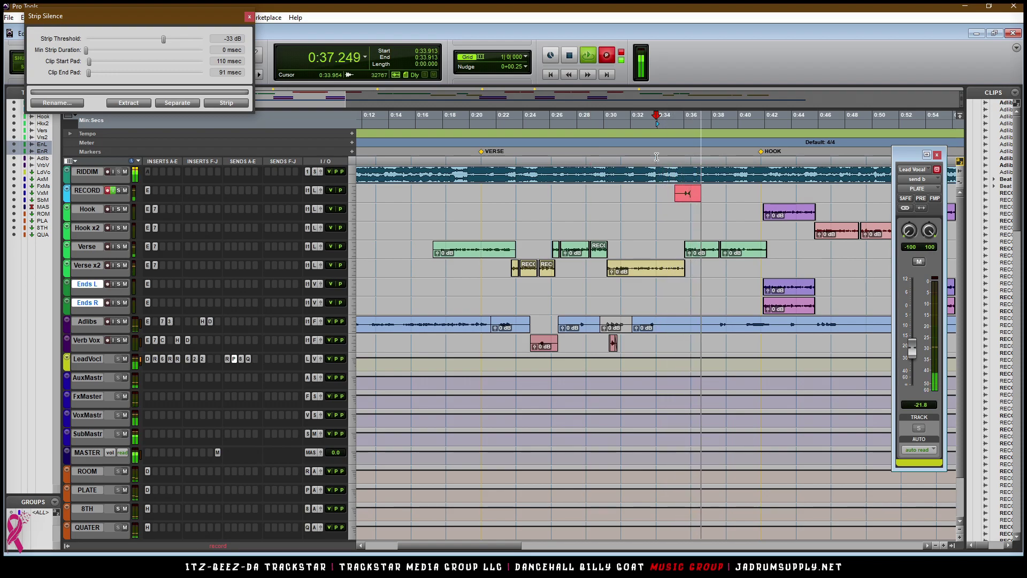
key("space")
key("space")
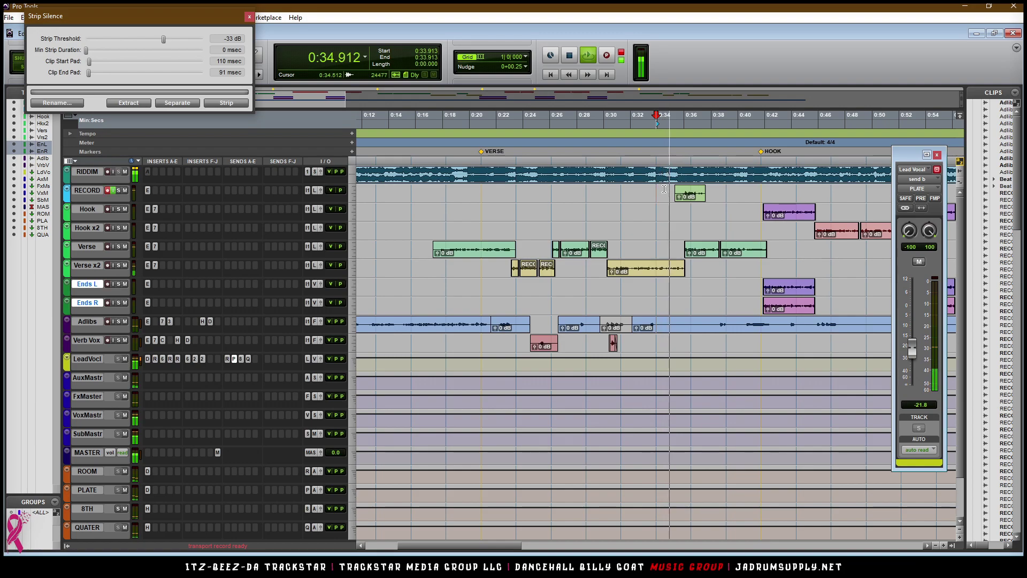
key("ctrl+space")
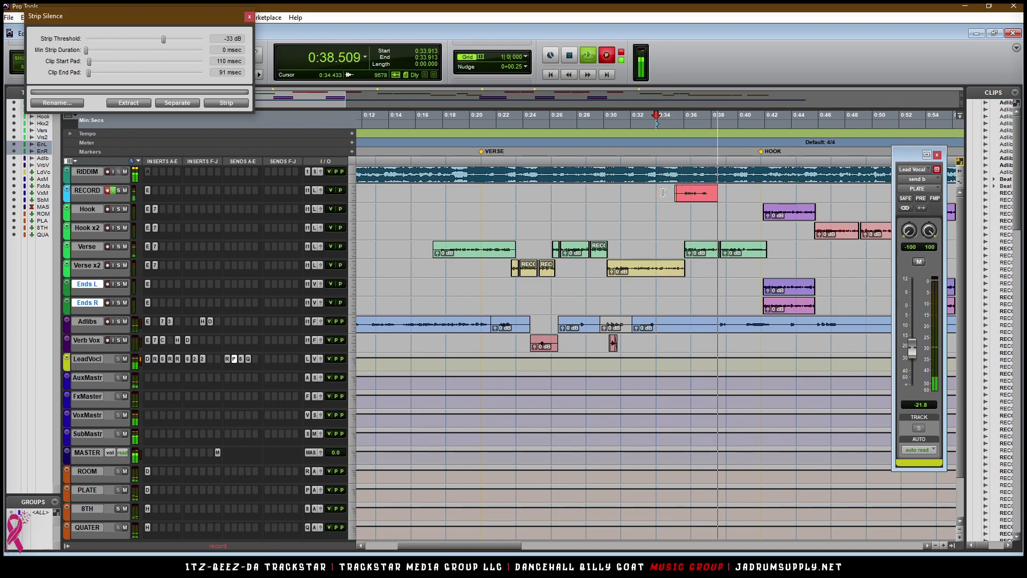
key("space")
key("ctrl+space")
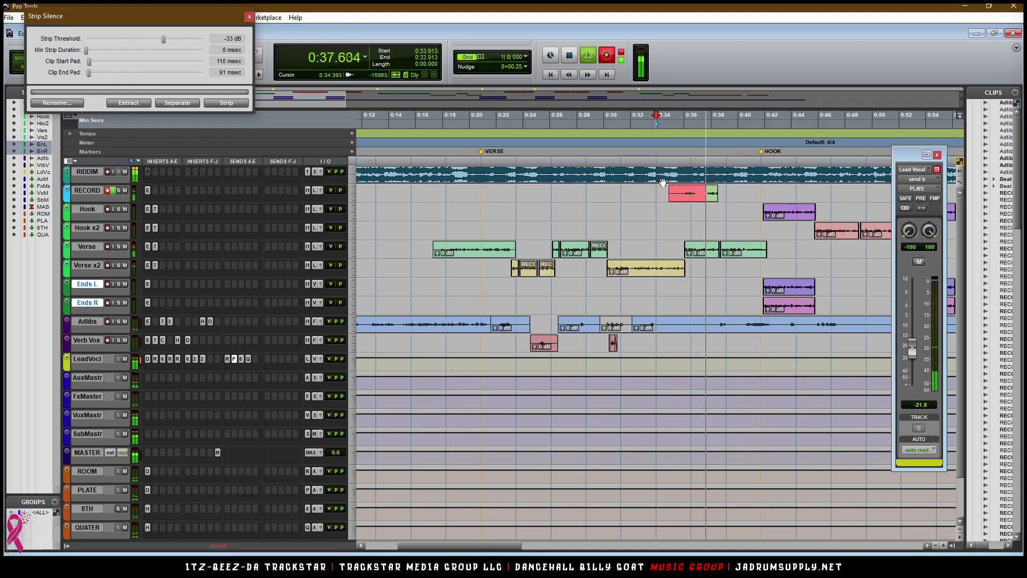
key("space")
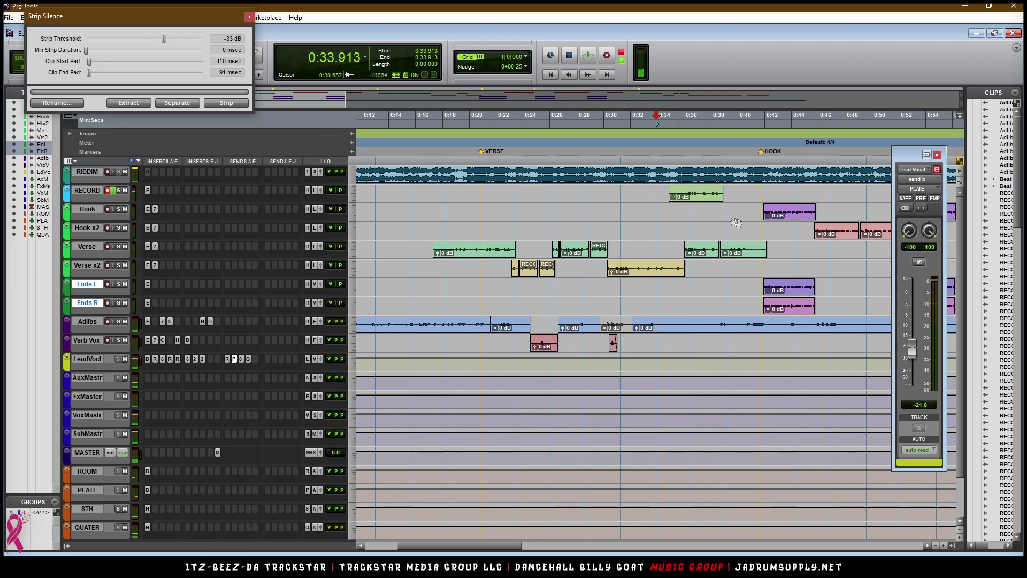
- Move the new take to the Hook x2 track at the same time, strip its silence, and trim its end to 0:38.677
key("ctrl+]")
key("alt+super+Up")
key("alt+super+Up")
scroll(770, 259, "down", 2)
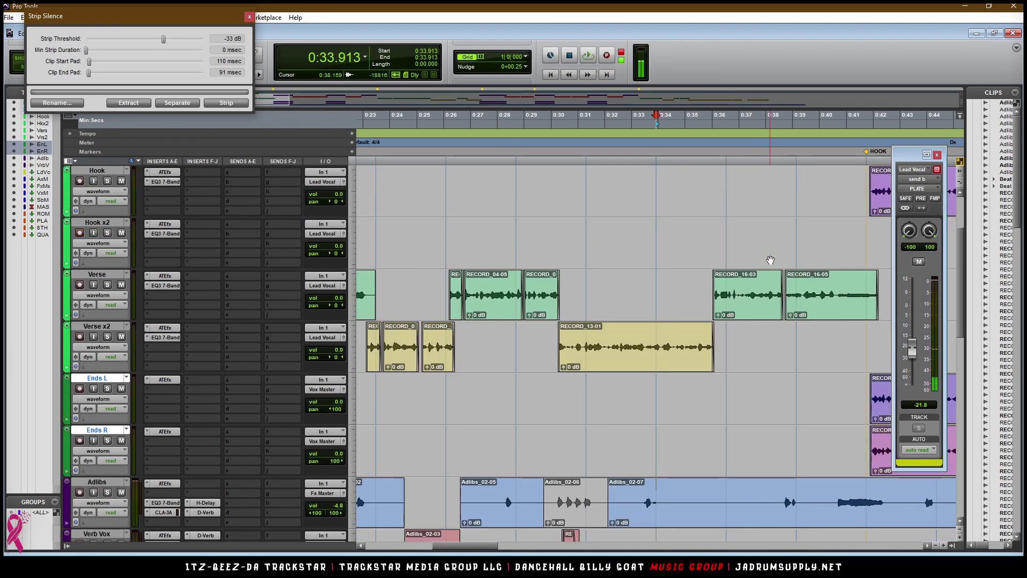
scroll(736, 247, "up", 2)
left_click_drag(718, 252, 717, 335)
key("ctrl+]")
key("ctrl+]")
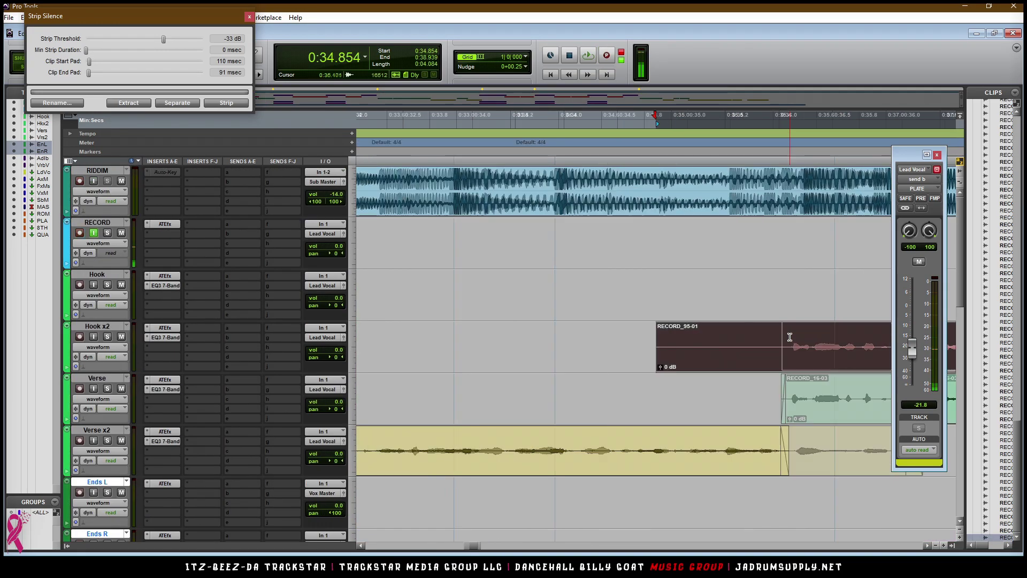
key("ctrl+[")
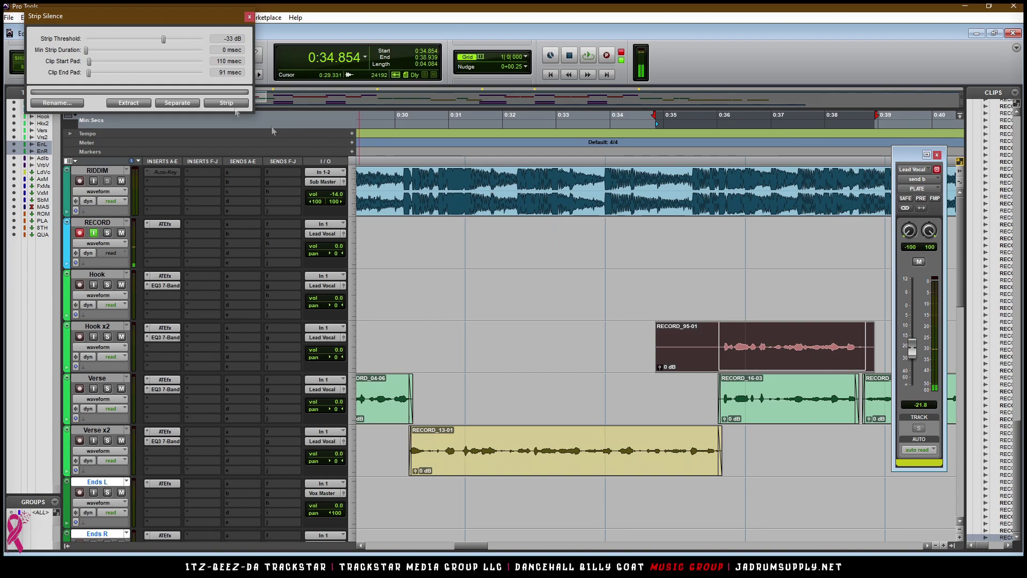
key("Return")
left_click(856, 347)
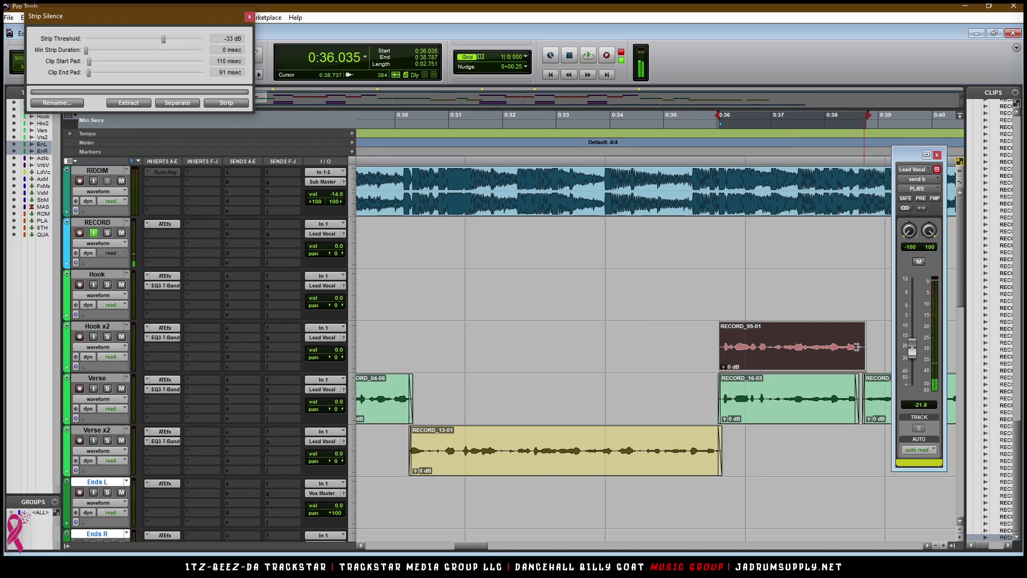
- Replace the Verse clip at 0:36.035 with the new take and clear the stretch from 0:35.947 to 0:36.076
left_click(830, 392)
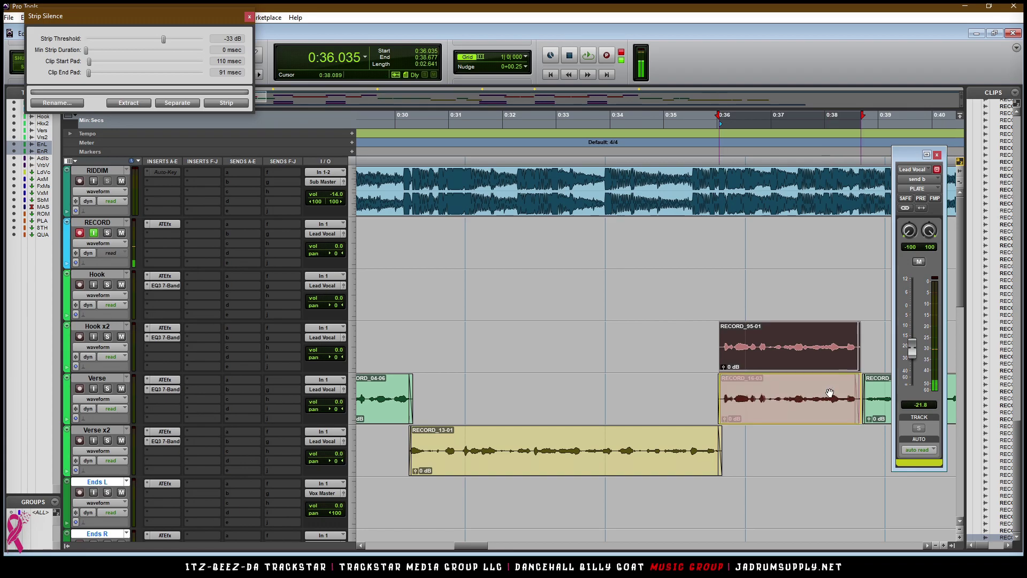
left_click_drag(714, 394, 721, 404)
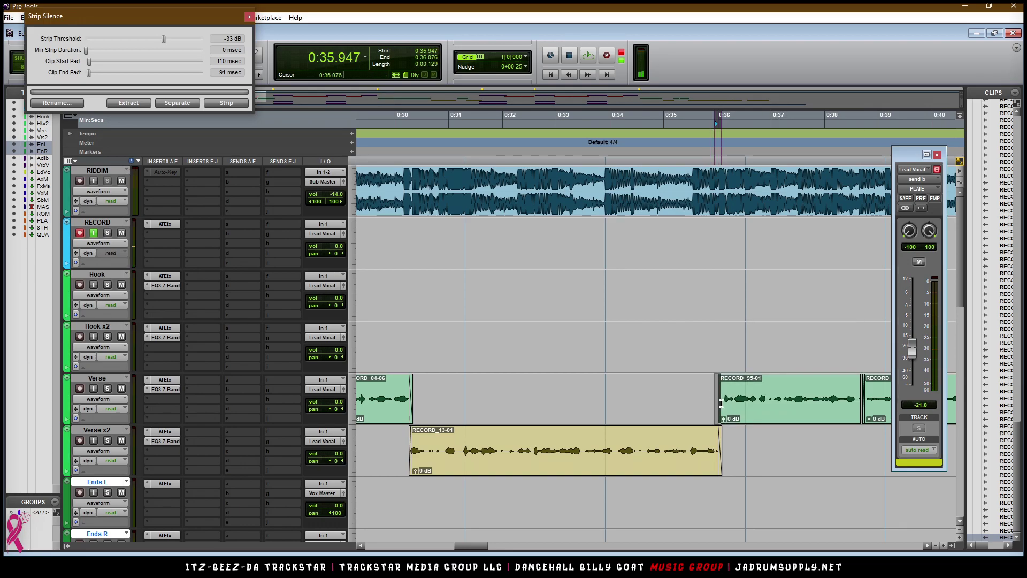
key("Delete")
key("space")
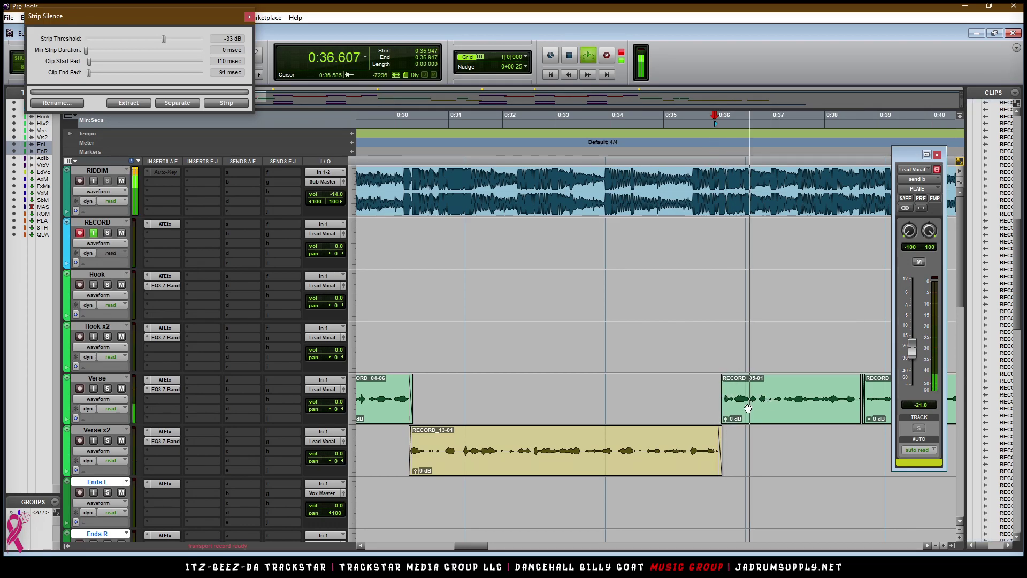
- Nudge the new Verse clip later so it starts at 0:36.118, and add fades at its edges
left_click(749, 416)
key("KP_Add")
left_click(613, 393)
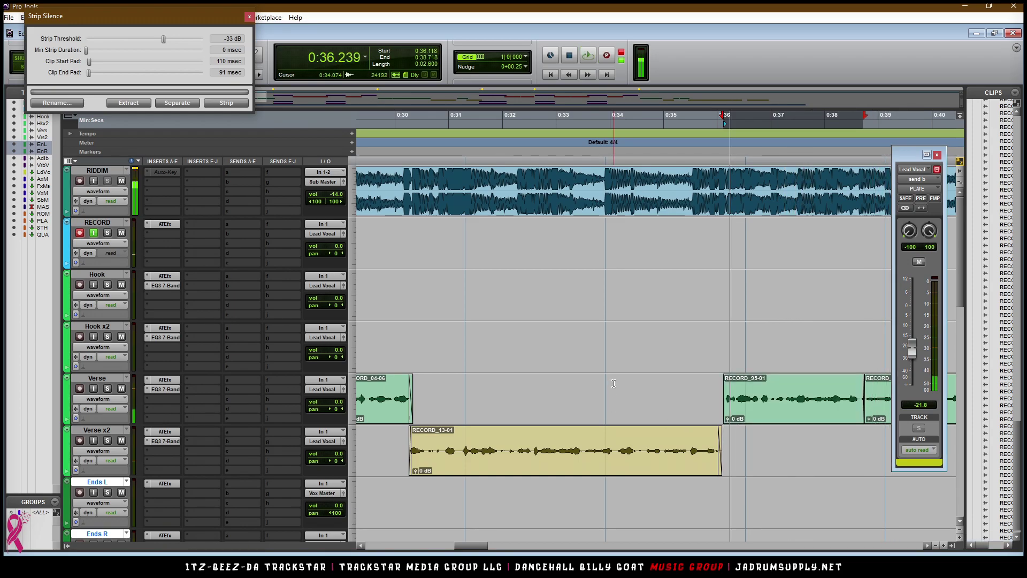
left_click(767, 412)
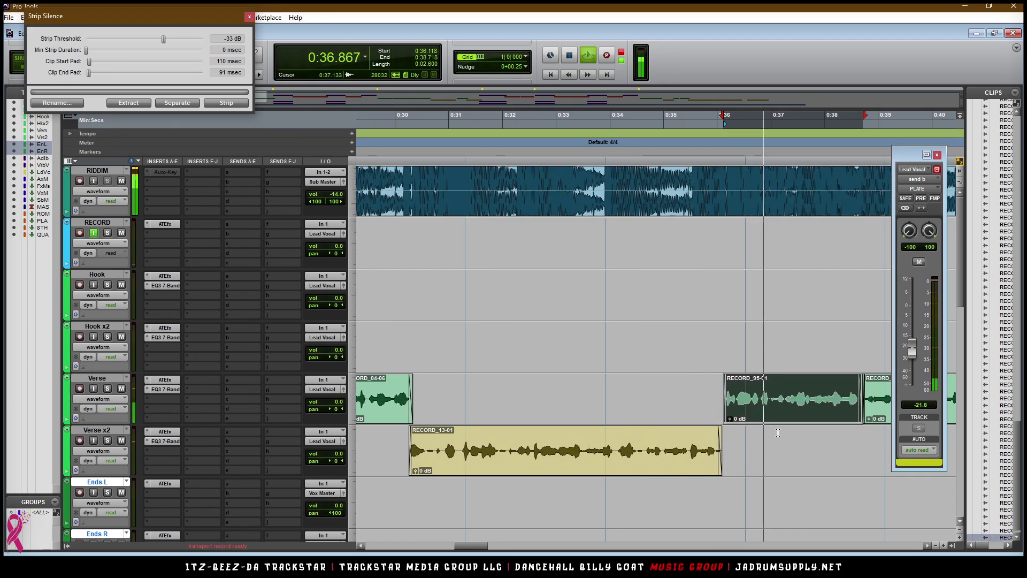
- Play the verse repeatedly from 0:35.817 to check the replaced line's timing against the neighbouring clips
left_click(711, 444)
left_click_drag(713, 442, 712, 442)
left_click(755, 433)
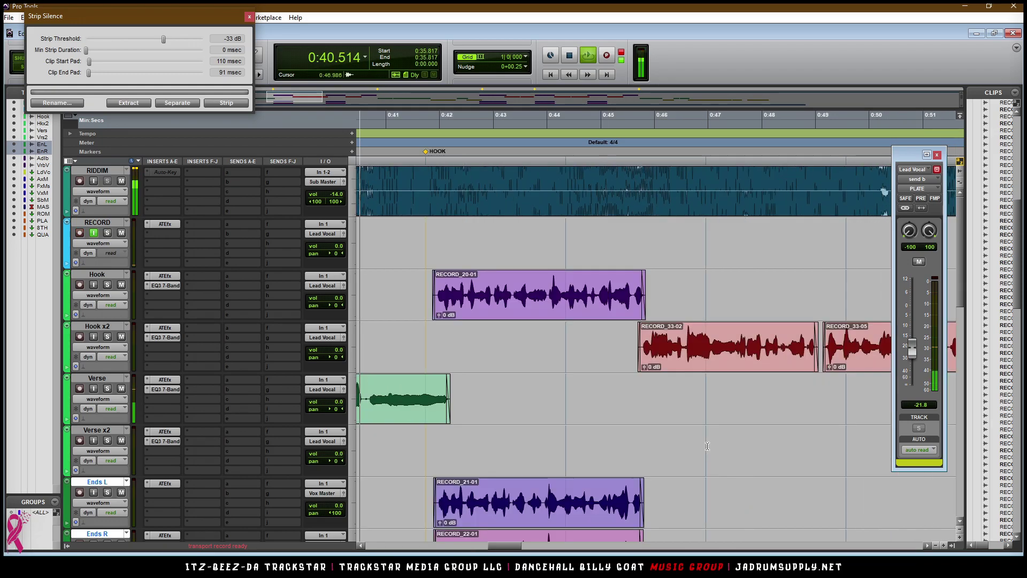
key("space")
key("space")
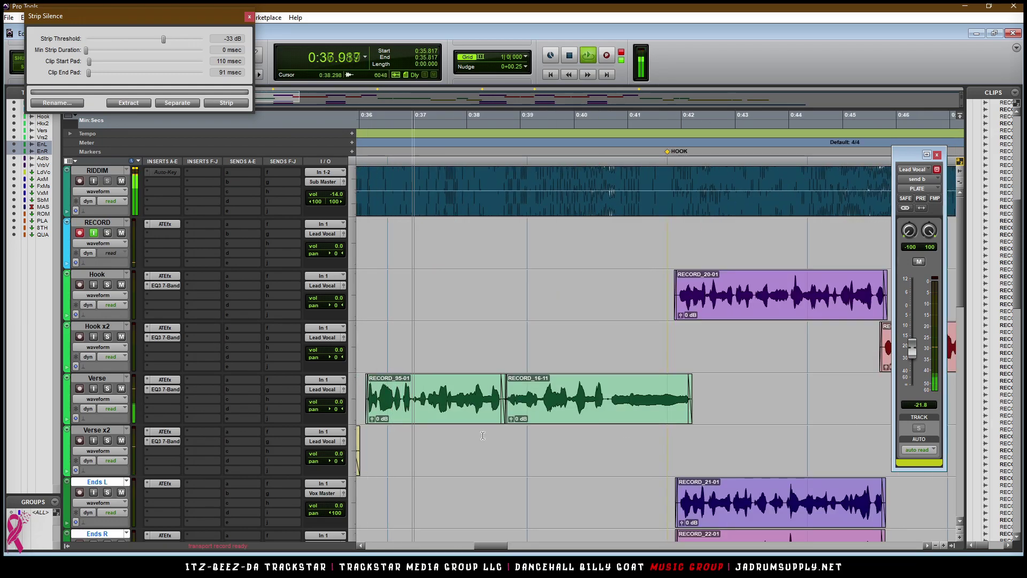
key("t")
key("r")
key("space")
key("space")
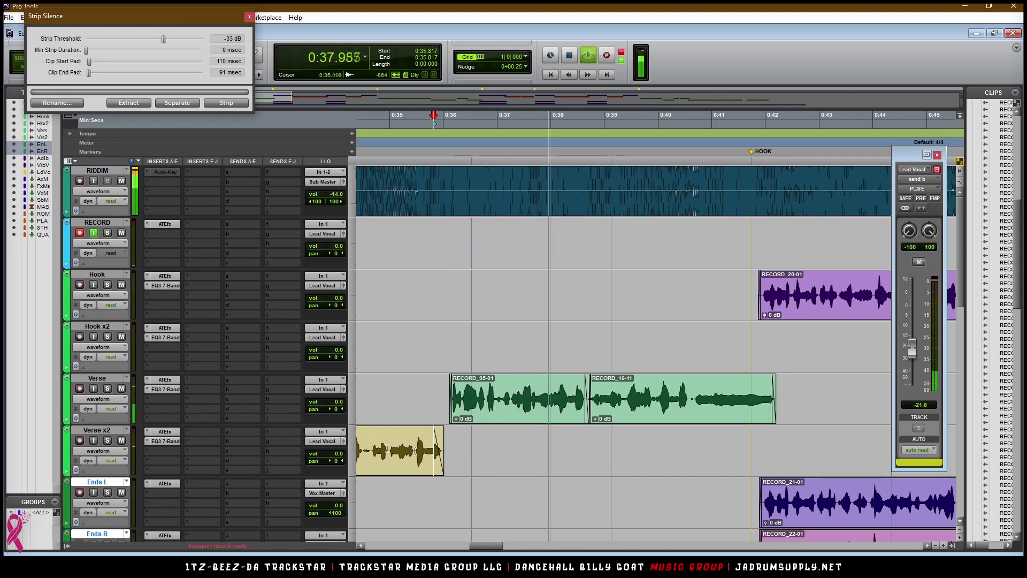
key("t")
key("r")
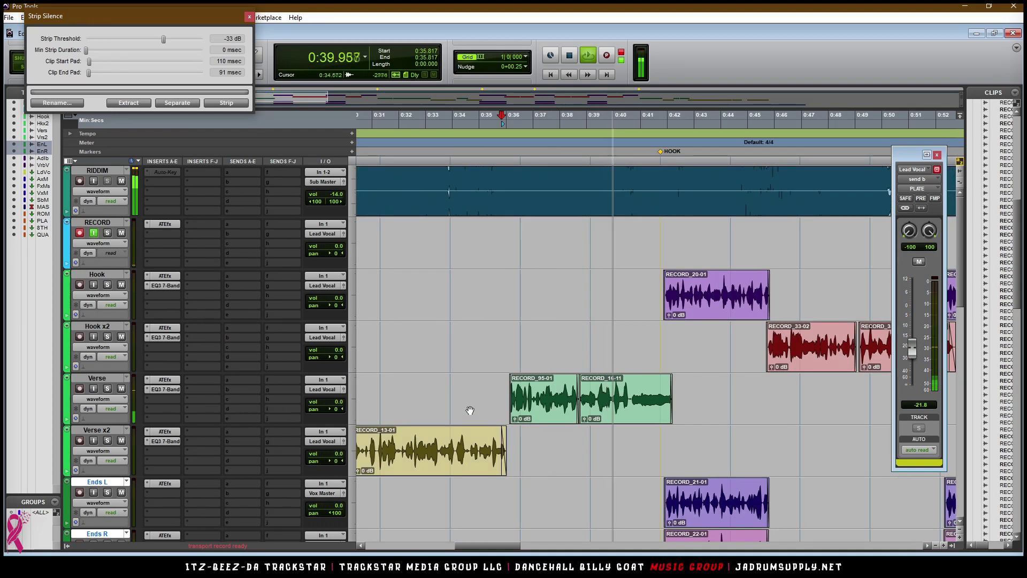
key("space")
key("t")
key("t")
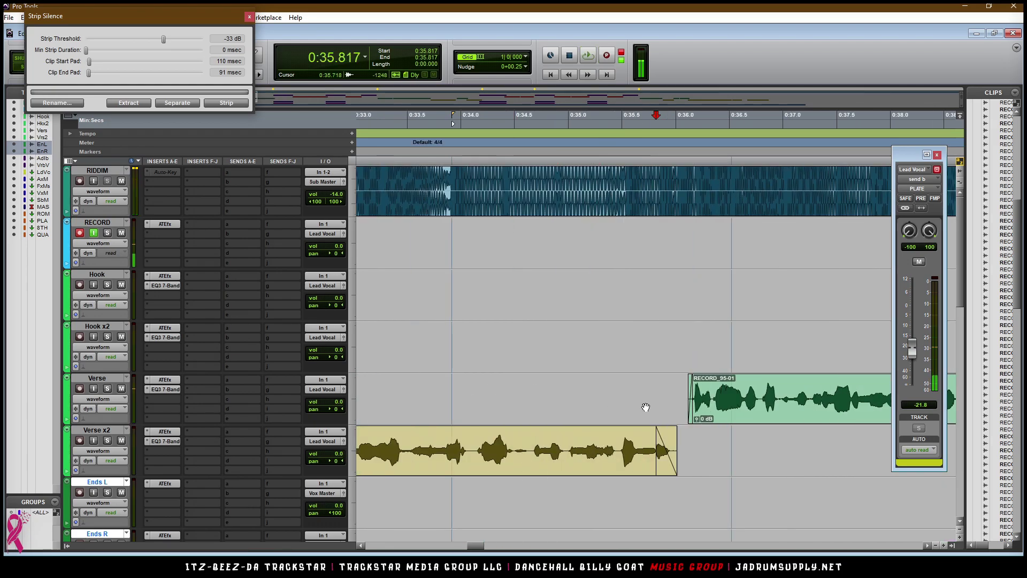
- Set the grid to 1/64 note and clear the Verse track from 0:36.073 to 0:36.169
left_click(480, 60)
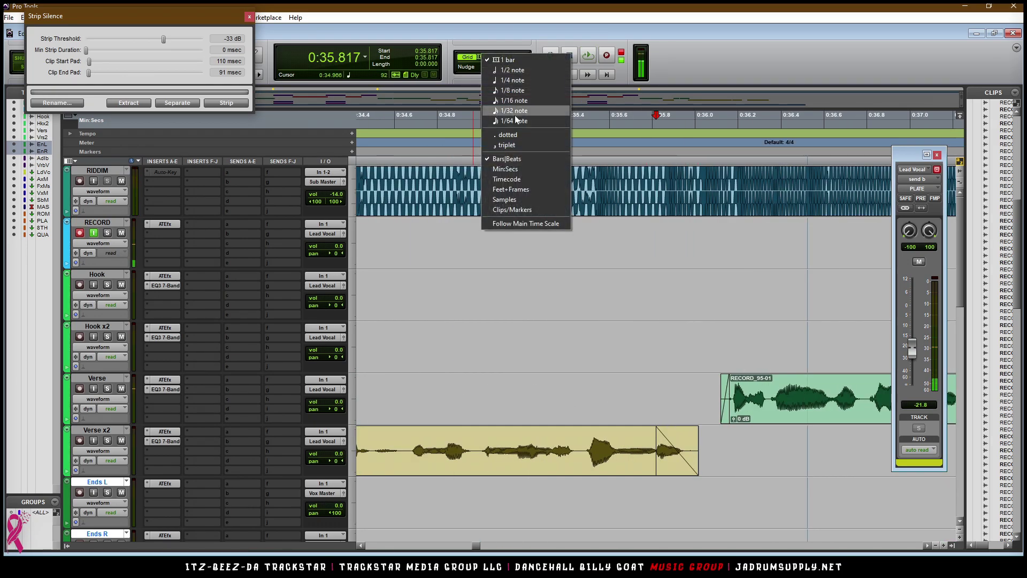
left_click(495, 110)
key("ctrl+[")
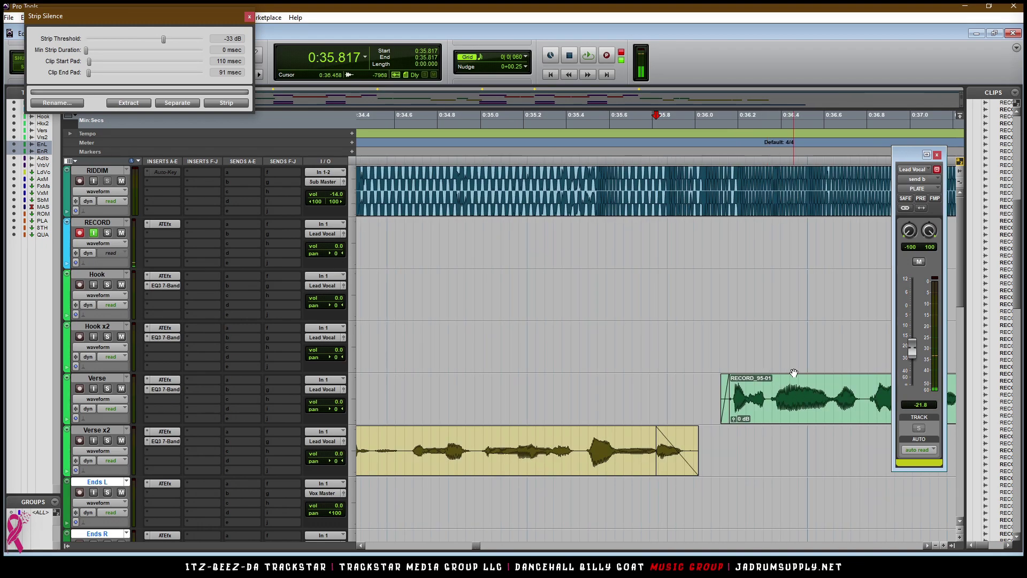
left_click_drag(809, 378, 742, 388)
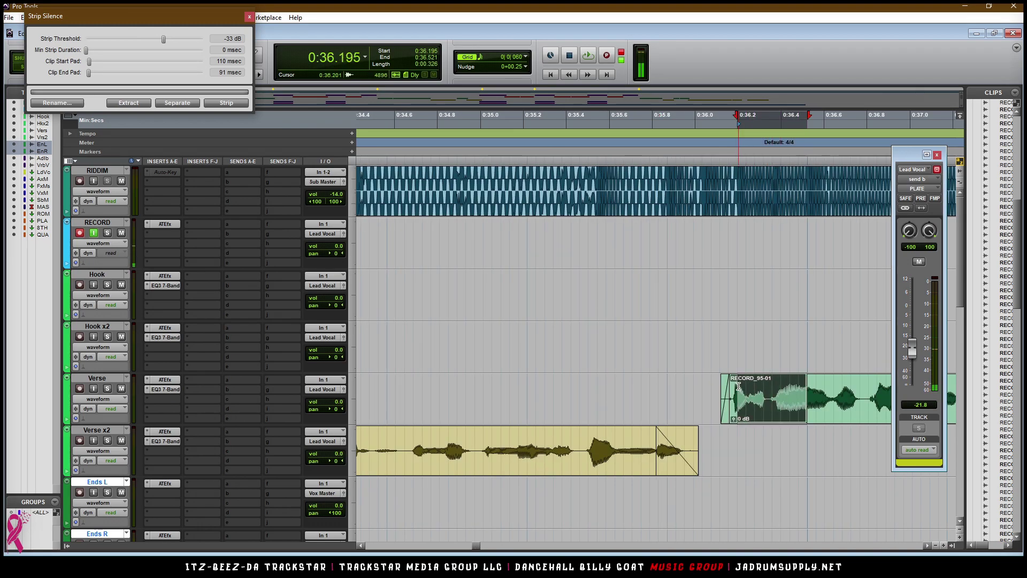
left_click_drag(711, 391, 729, 405)
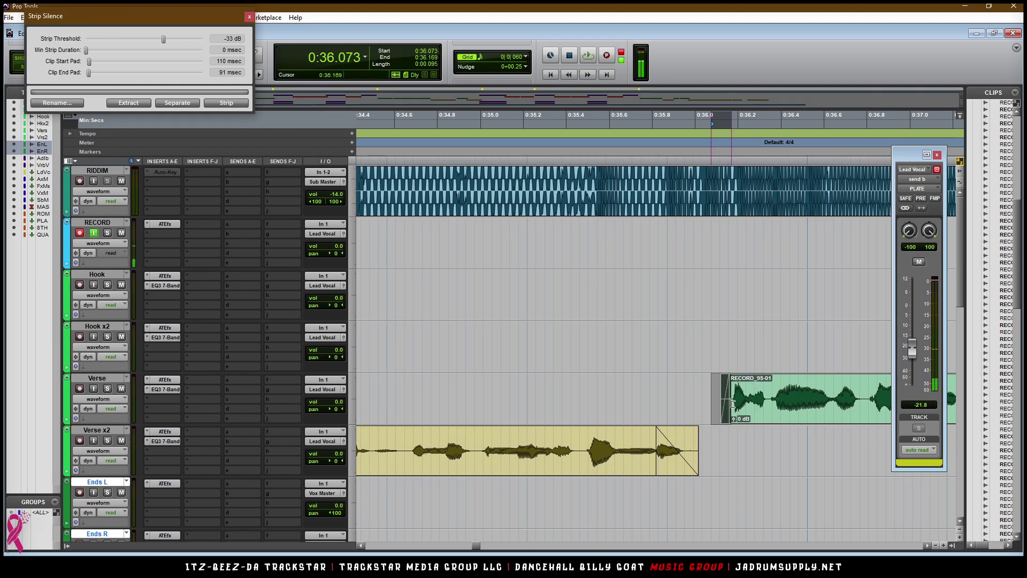
key("Delete")
- Copy the Verse slice from 0:36.154 to 0:36.236, paste it at 0:36.073 and 0:35.991, and fade out both pasted slices
mouse_move(734, 385)
left_mouse_down()
mouse_move(742, 389)
mouse_move(731, 387)
left_mouse_up()
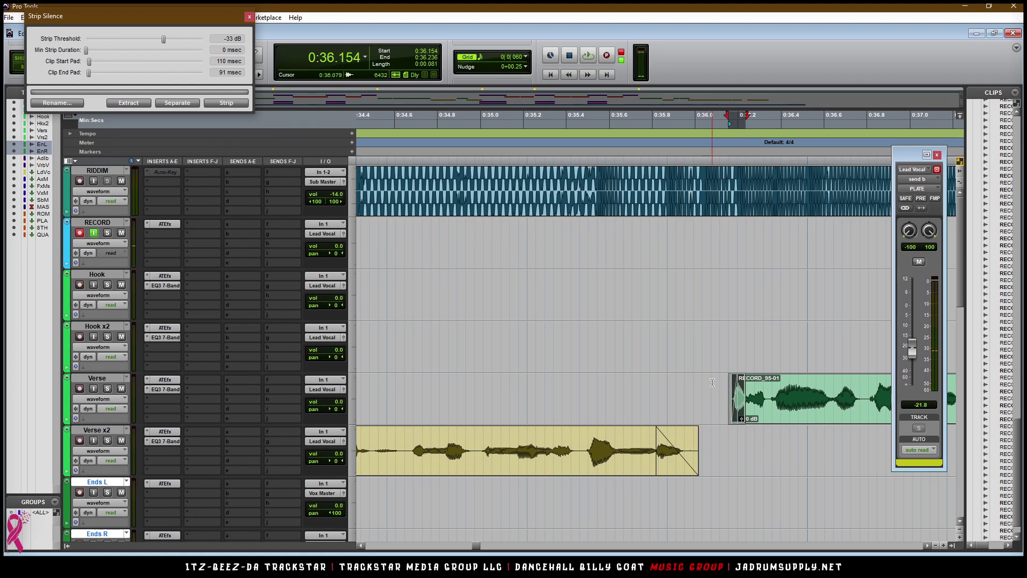
left_click(712, 383)
key("ctrl+v")
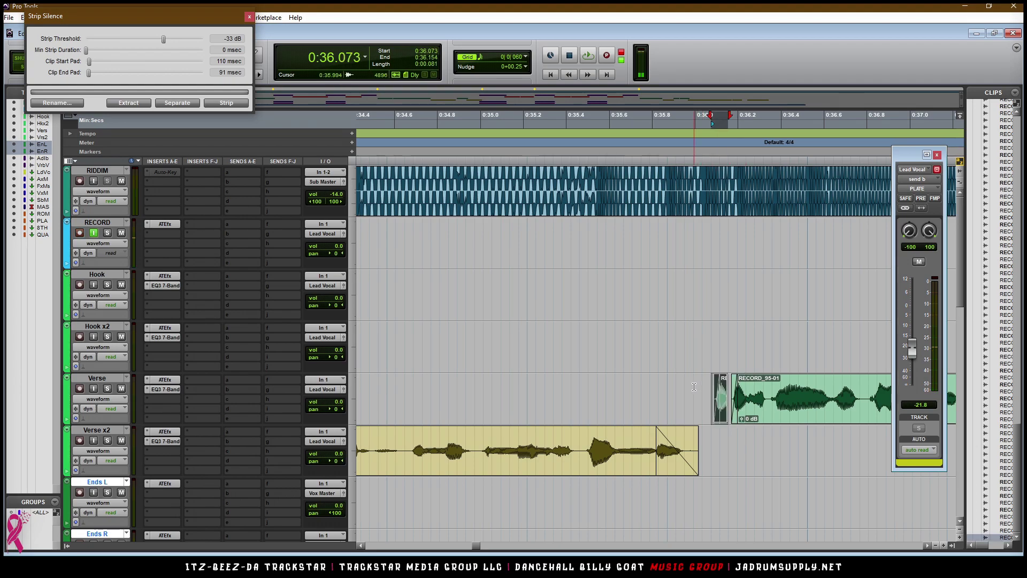
left_click(694, 386)
key("ctrl+v")
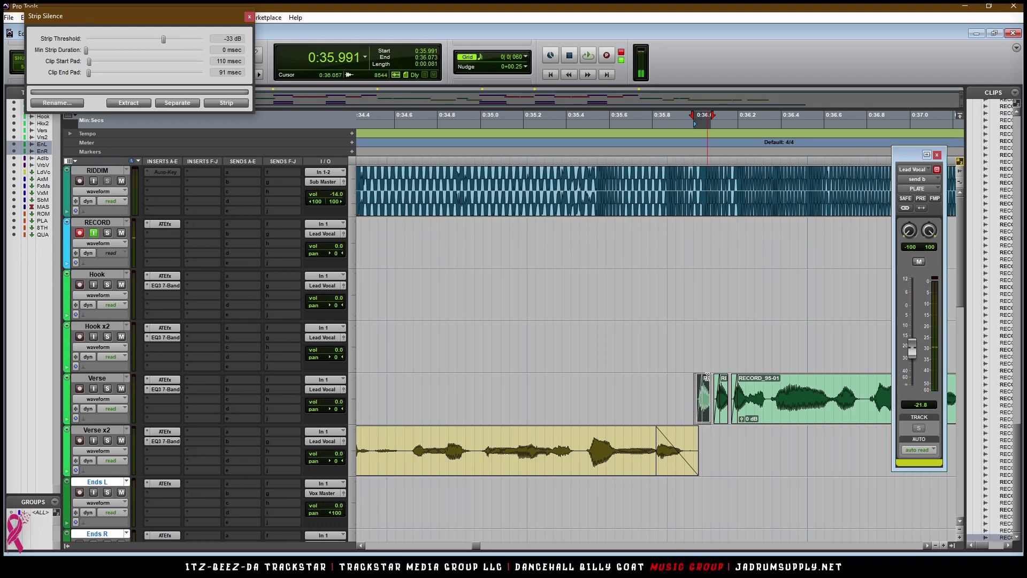
left_click(707, 377)
key("ctrl+]")
left_click_drag(662, 379, 699, 377)
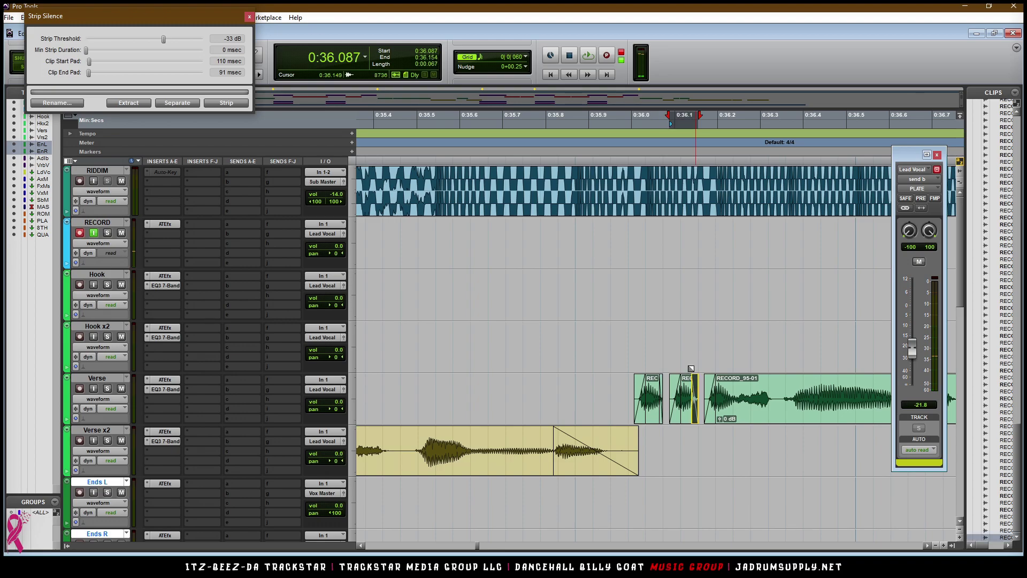
- Play the verse from 0:35.428 and again from 0:35.176 to check the stutter before the line
left_click(386, 384)
key("space")
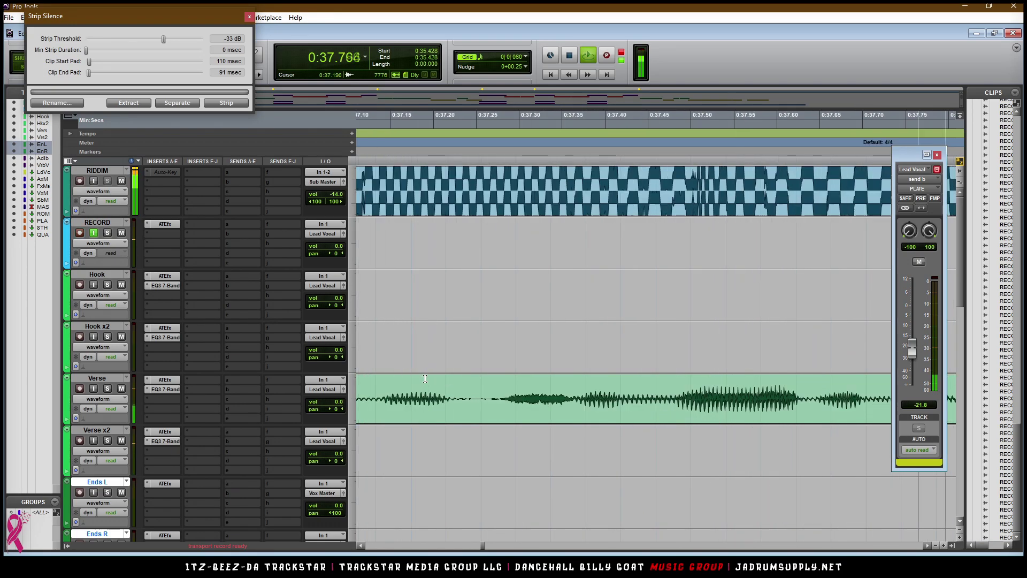
key("ctrl+bracketleft")
key("space")
left_click(434, 417)
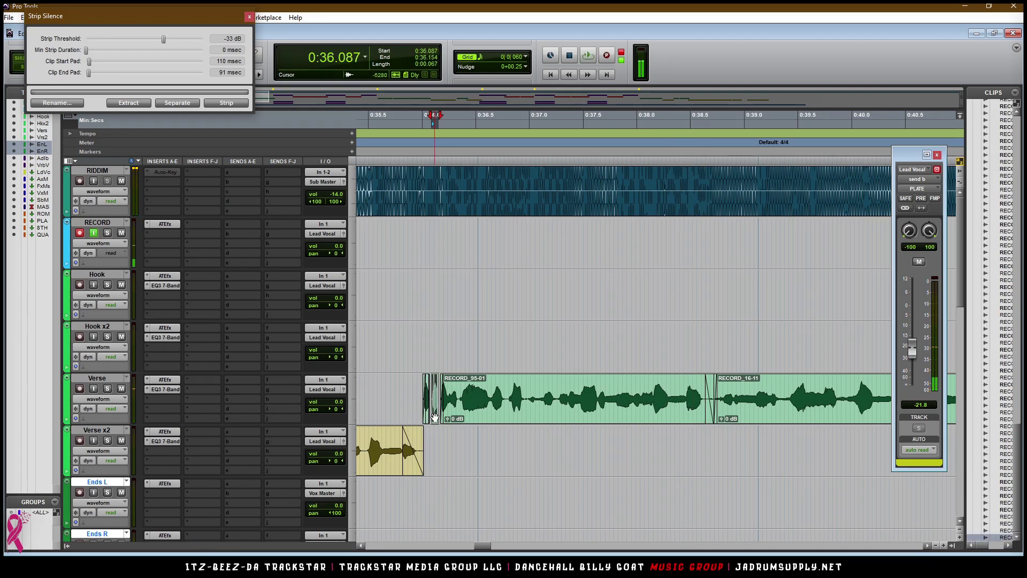
key("ctrl+bracketleft")
left_click(494, 398)
key("space")
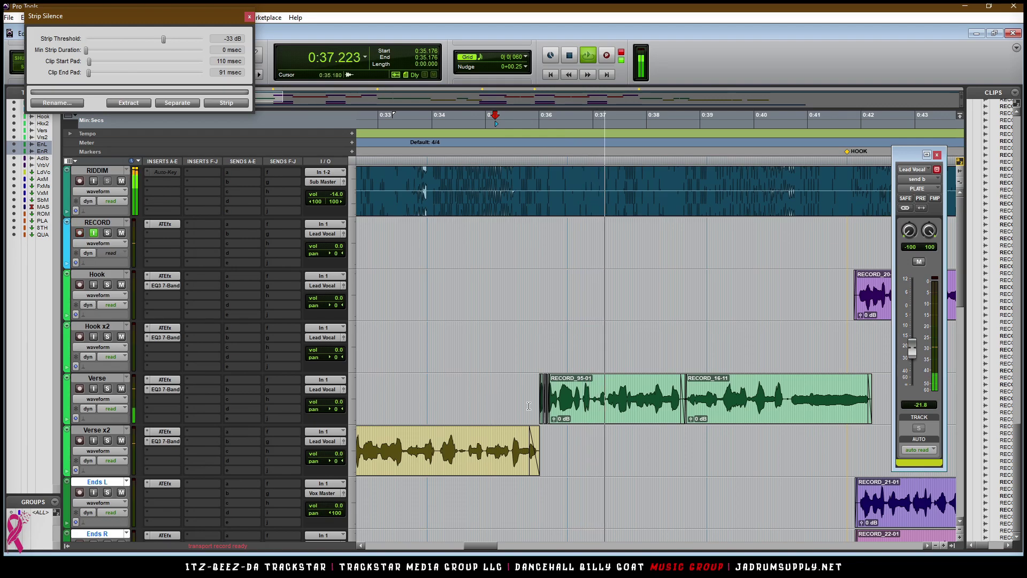
key("space")
- Show the Verse track's pan automation and pan the first stutter slice 100 left and the second, from 0:36.073 to 0:36.154, 100 right
left_click(545, 412)
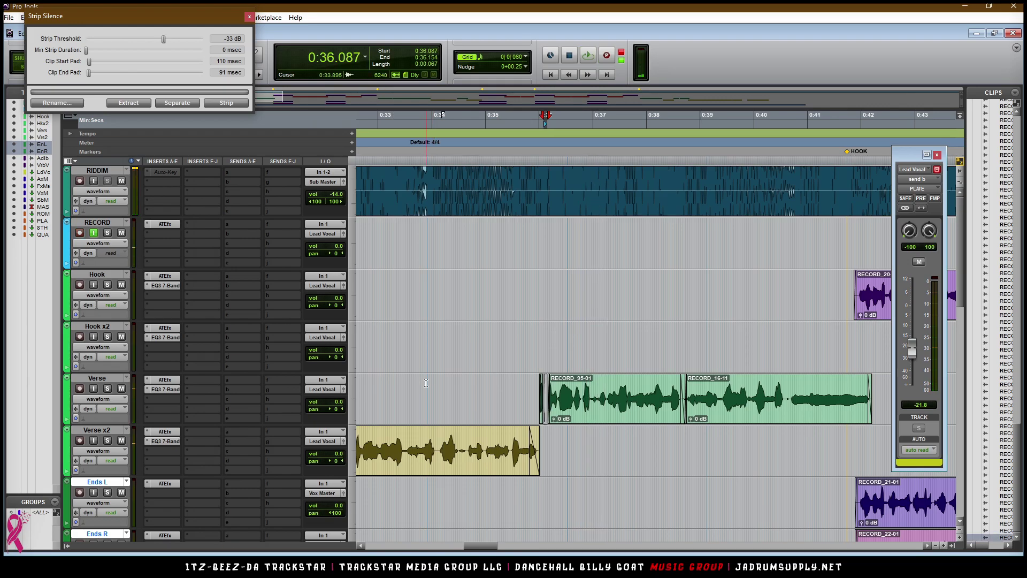
key("ctrl+bracketright")
key("ctrl+bracketright")
left_click(101, 399)
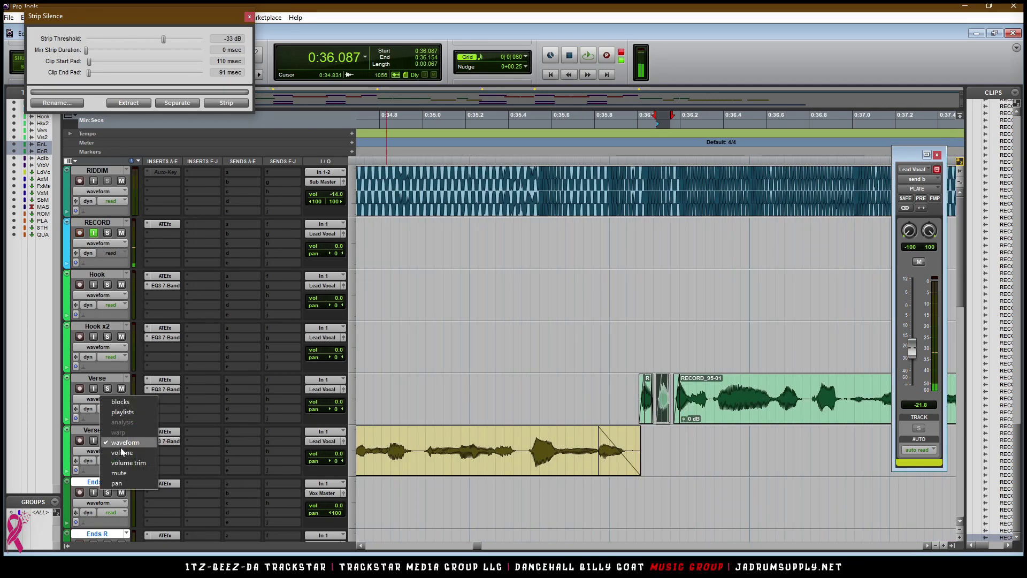
left_click(123, 483)
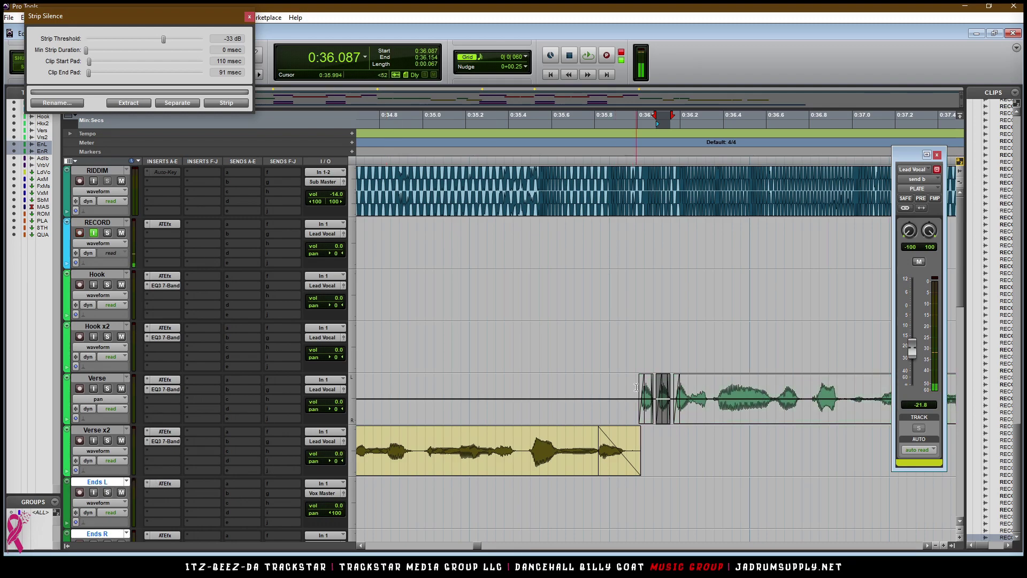
left_click_drag(636, 387, 652, 388)
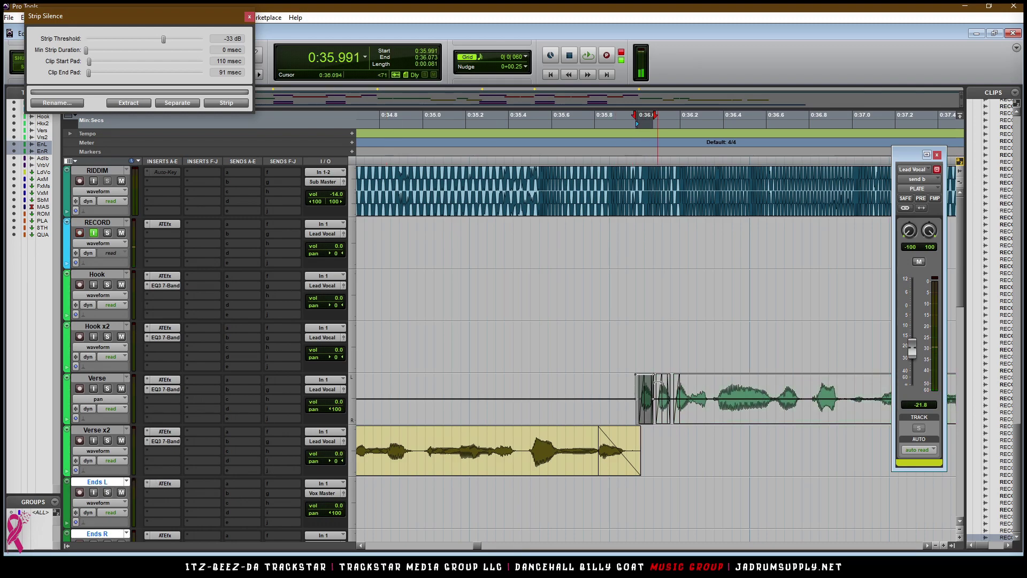
left_click_drag(663, 411, 671, 411)
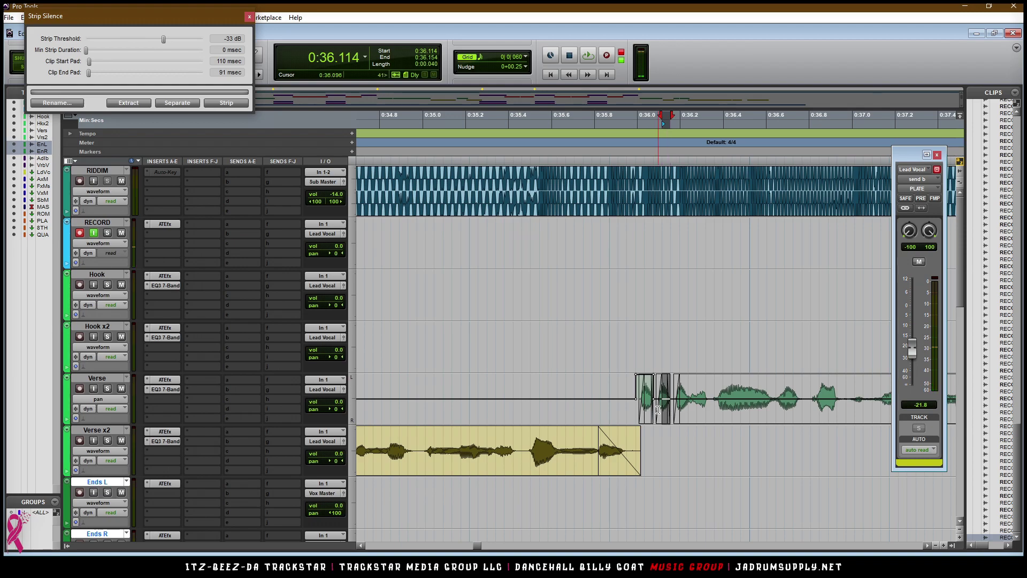
mouse_move(654, 413)
left_mouse_down()
mouse_move(670, 414)
mouse_move(657, 414)
left_mouse_up()
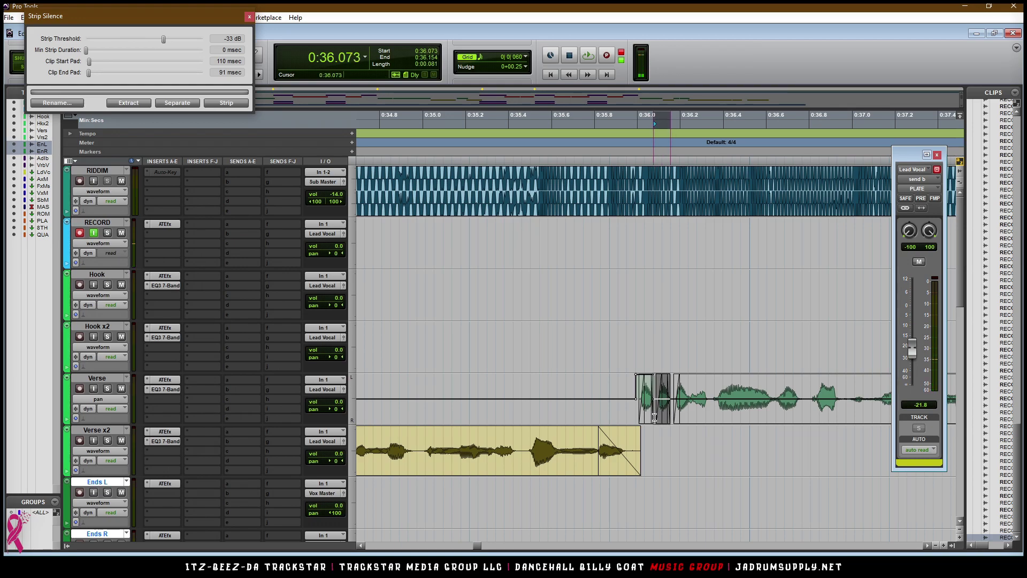
key("t")
key("t")
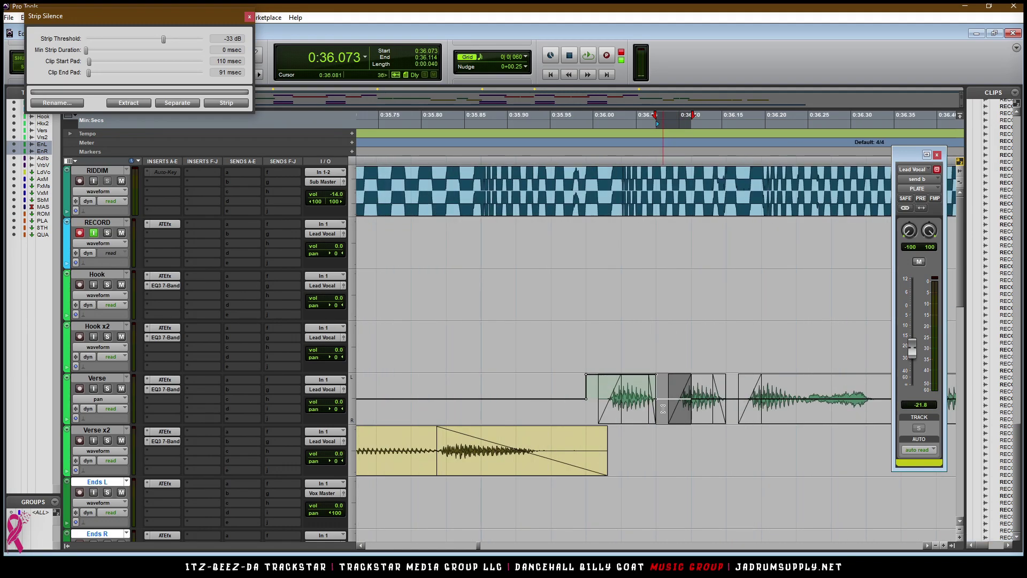
left_click(727, 402, "shift")
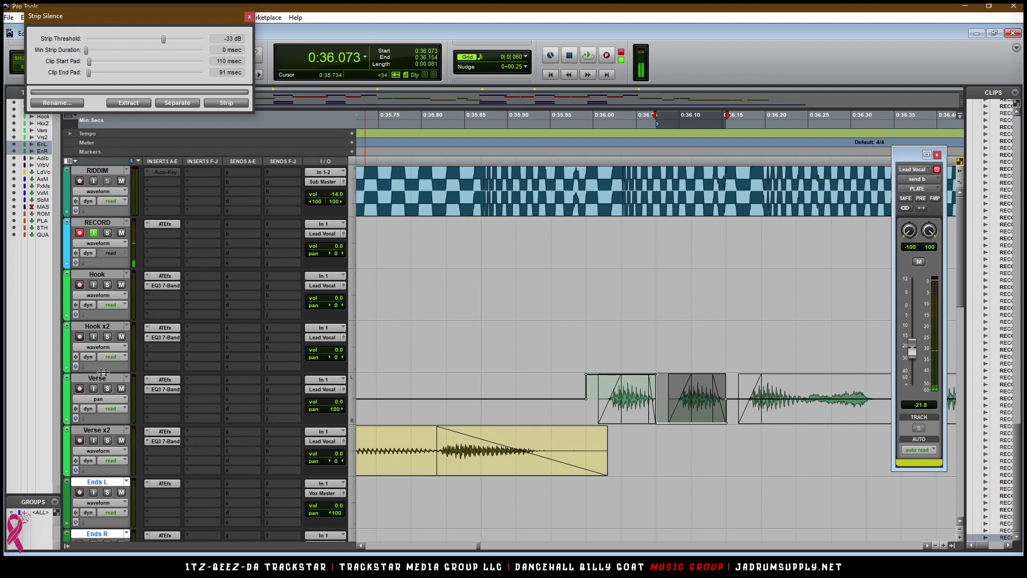
- Show the Verse track's volume automation and dip the level on the first stutter slice, ramping back up across the second
left_click(98, 399)
left_click(124, 449)
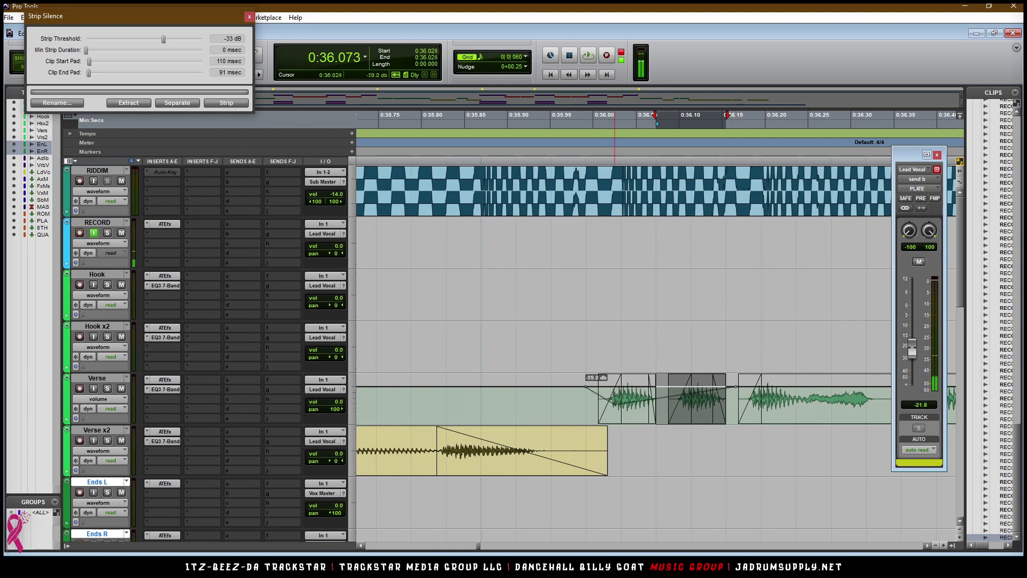
left_click_drag(619, 397, 619, 398)
key("space")
key("space")
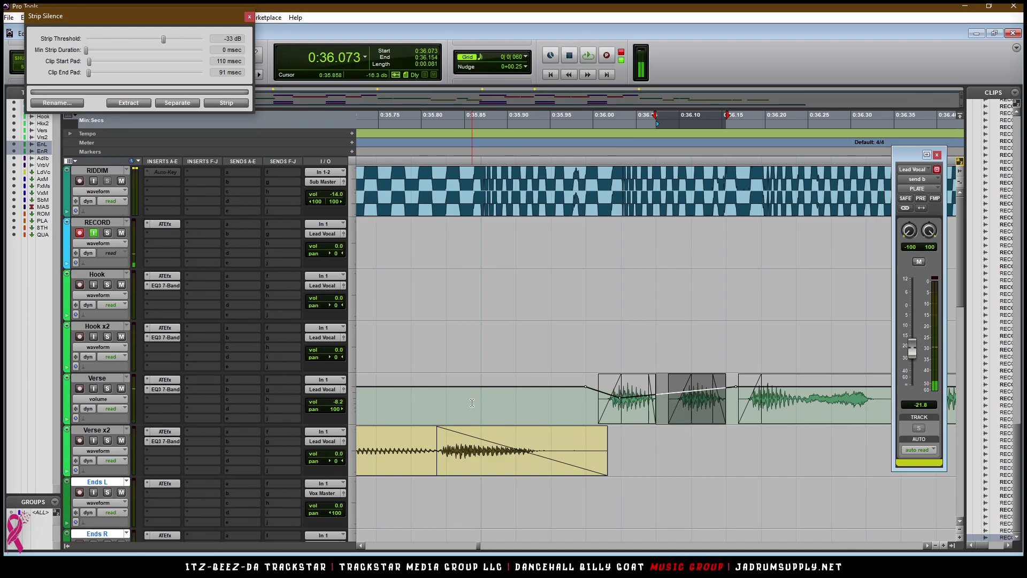
- Play the verse from 0:35.461 to check the panned stutter and return the Verse track to waveform view
left_click(472, 403)
key("space")
key("r")
key("r")
key("r")
key("space")
left_click(516, 387)
key("space")
left_click(101, 399)
left_click(124, 443)
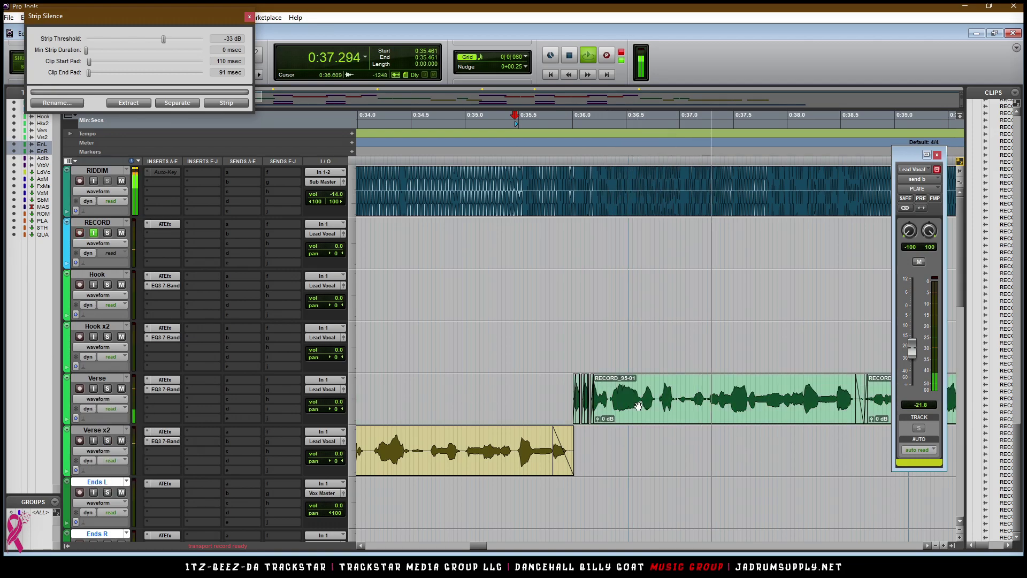
key("r")
key("r")
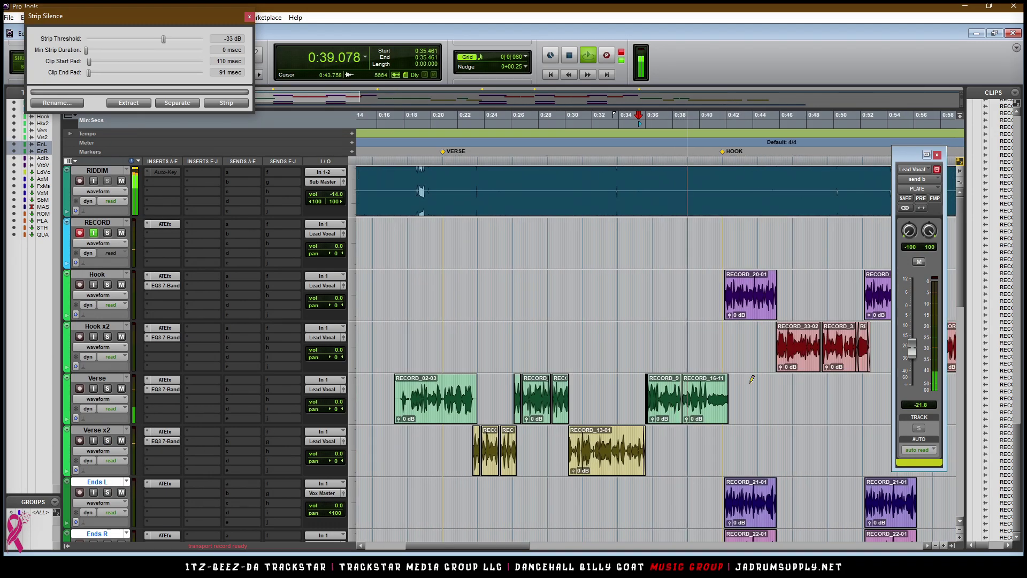
- Shrink all track heights and clear the Adlibs track from 0:40.331 to 0:42.682
key("ctrl+alt+super+Down")
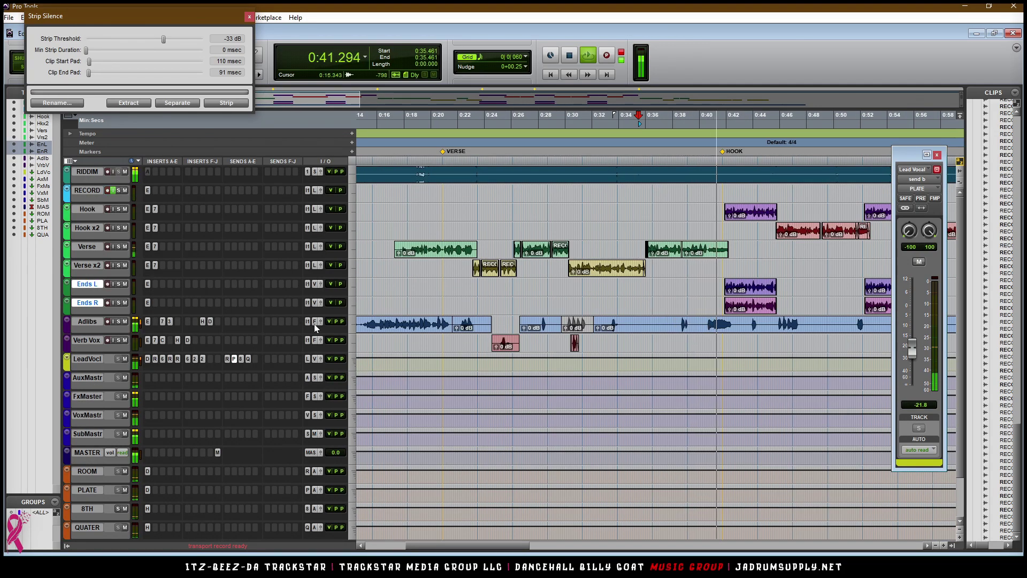
left_click_drag(704, 327, 735, 327)
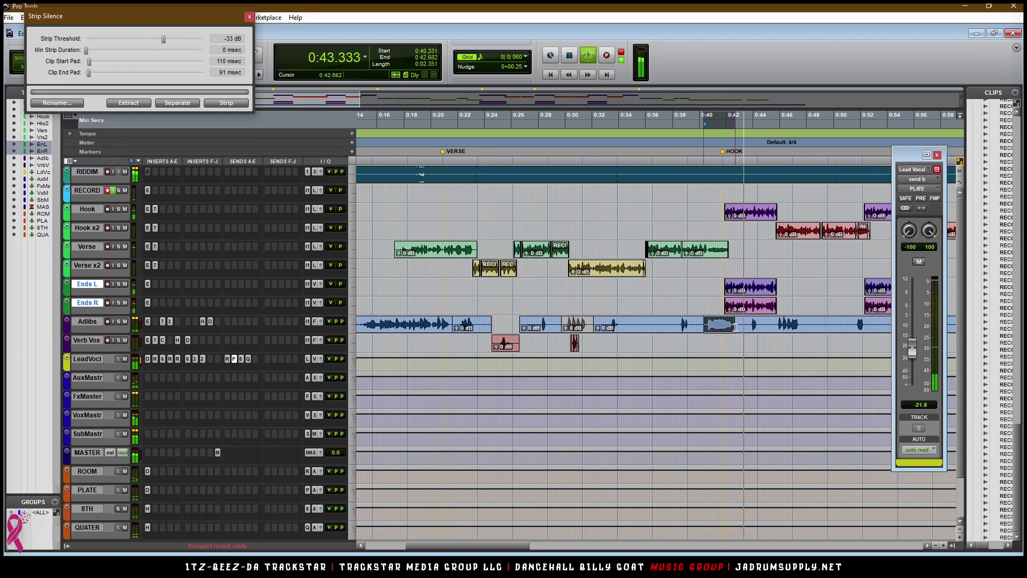
key("Delete")
- Clear the Adlibs track from 0:45.193 to 0:48.142 and trim the start of the following clip to 0:53.562
key("r")
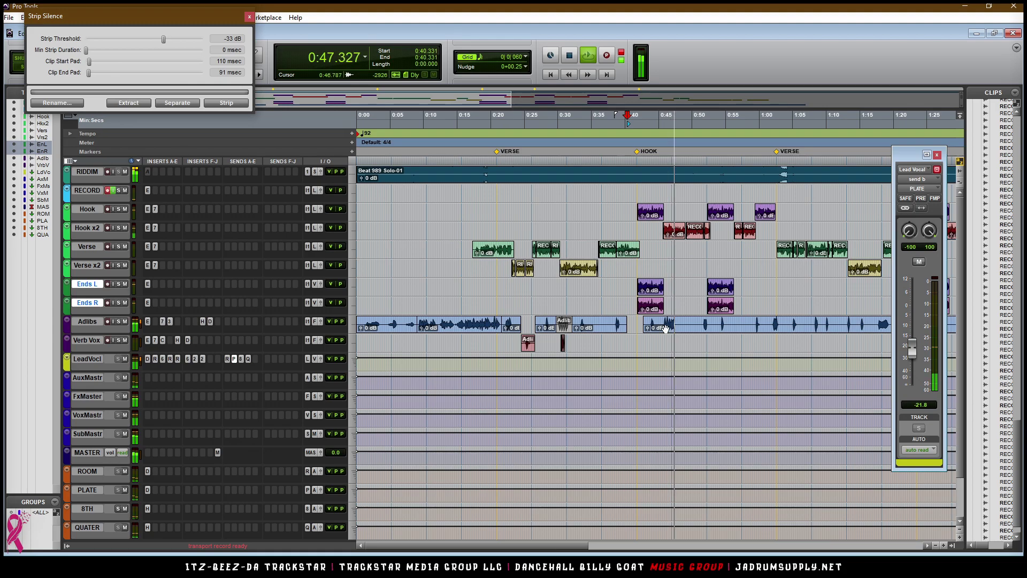
left_click_drag(660, 325, 680, 325)
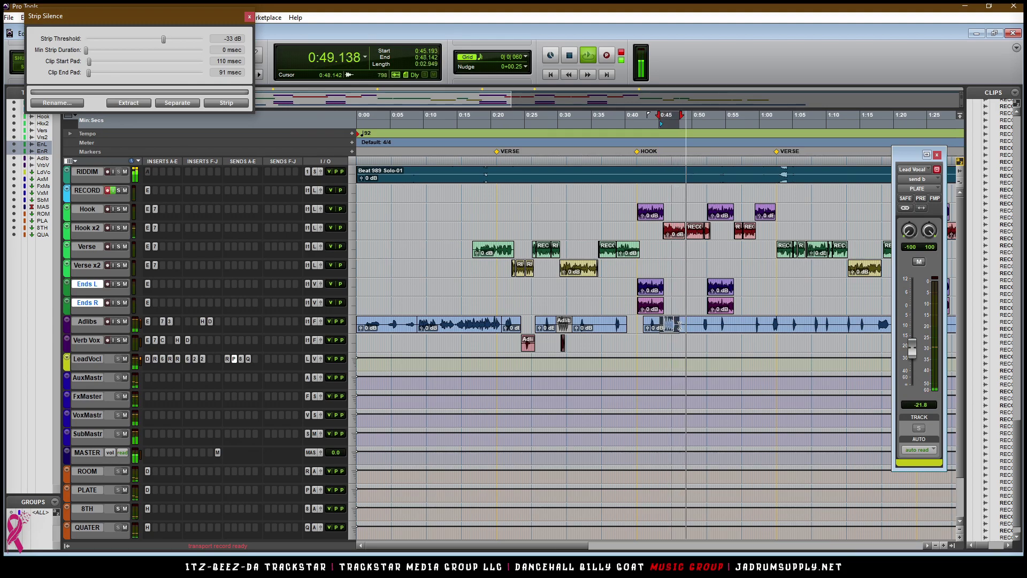
key("Delete")
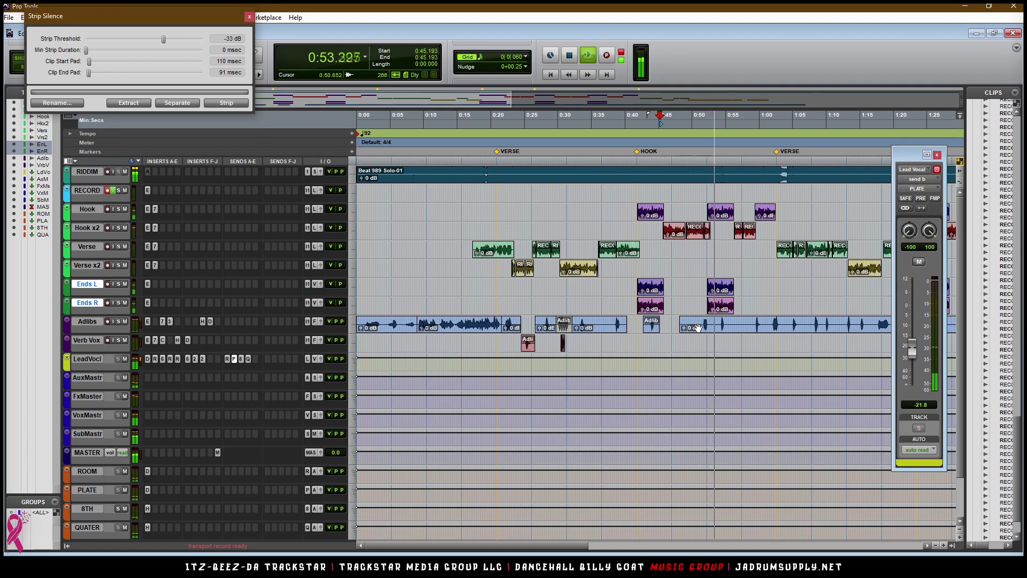
left_click_drag(682, 329, 718, 334)
key("r")
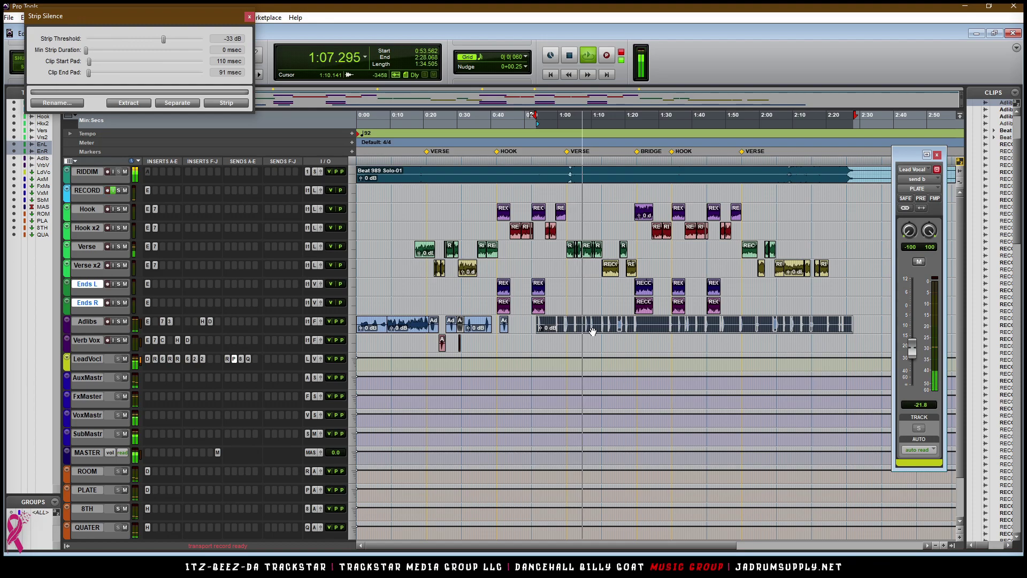
- Lower the Adlibs fader to -7.8 dB in the mixer and return to the timeline
key("ctrl+equal")
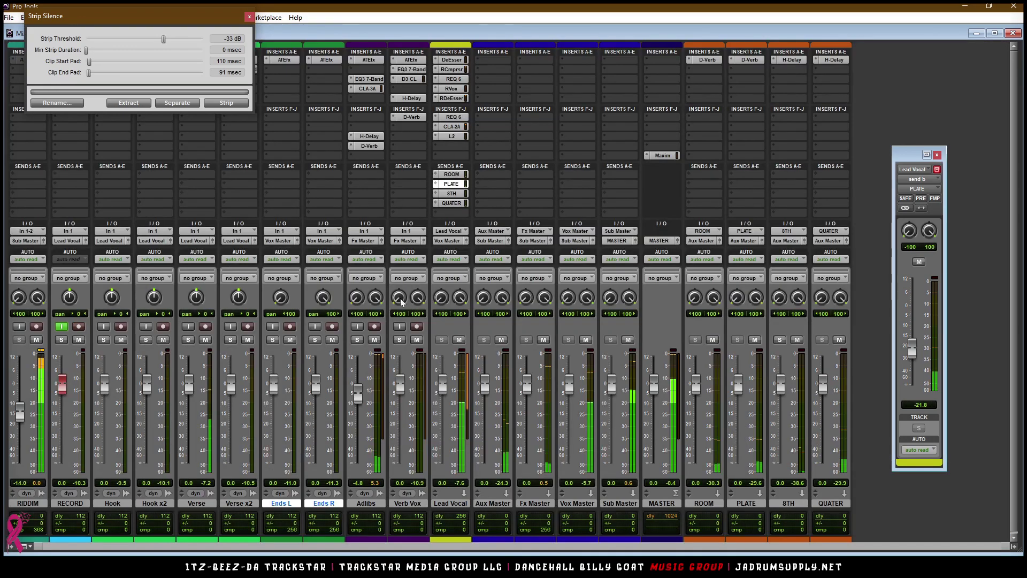
left_click_drag(360, 393, 359, 400)
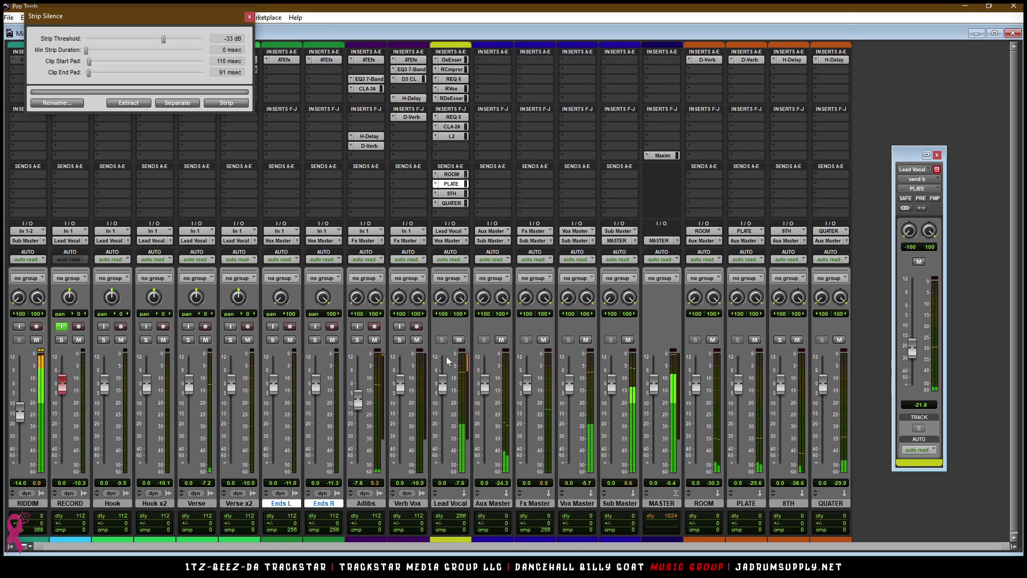
left_click(1013, 33)
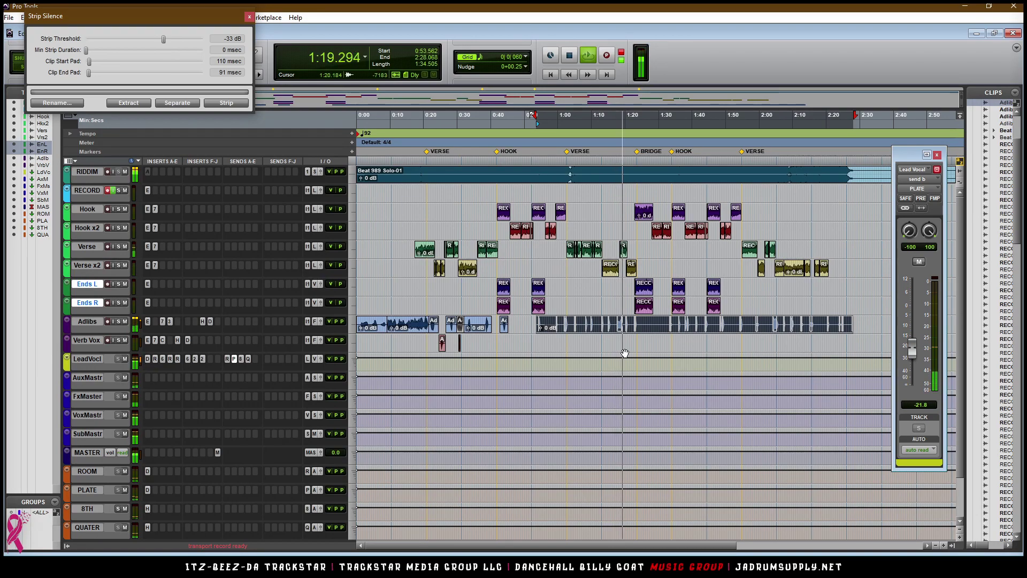
- Clear the Adlibs stretch shortly before the bridge and trim the start of the remaining clip to 1:21.937
left_click_drag(614, 324, 624, 332)
key("Delete")
left_click_drag(627, 334, 635, 336)
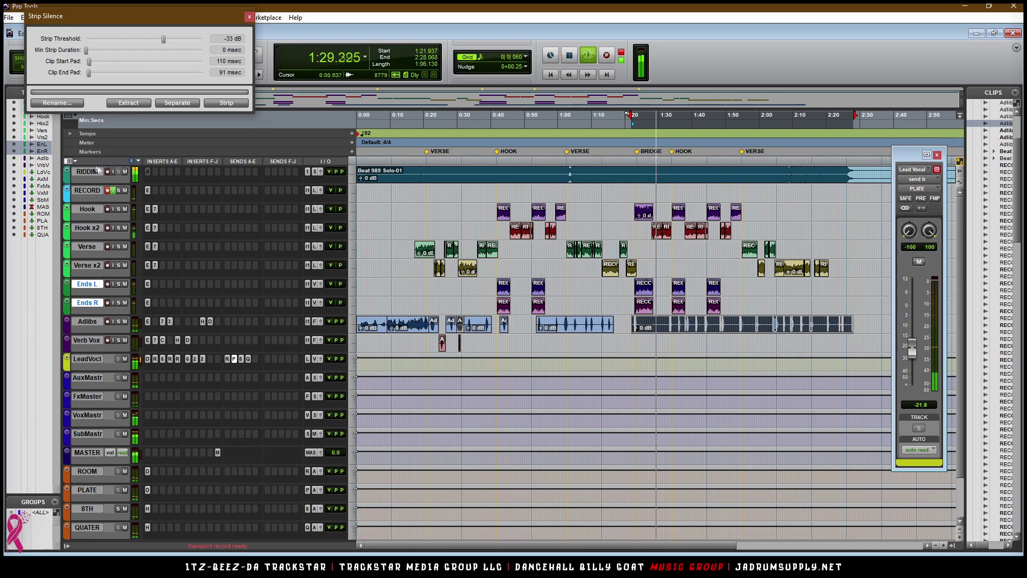
- Insert the stereo OneKnob Filter plug-in on the RIDDIM track
key("space")
left_click(157, 170)
mouse_move(222, 191)
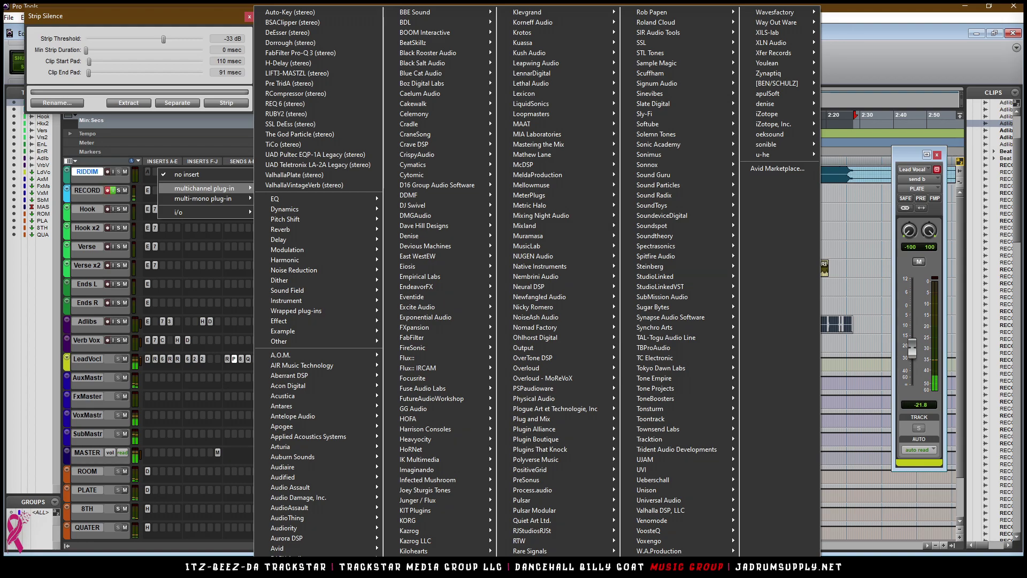
mouse_move(669, 561)
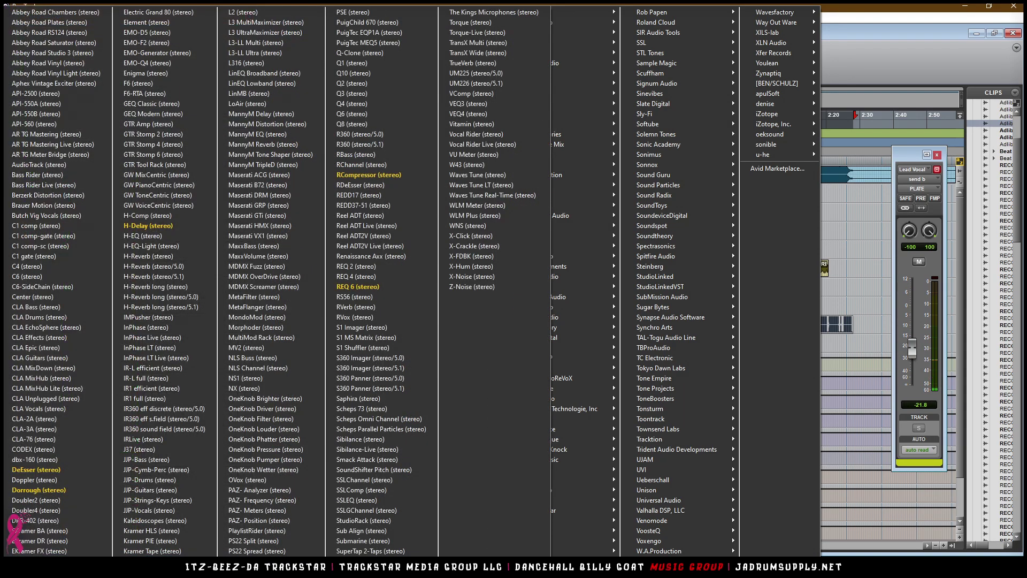
left_click(236, 418)
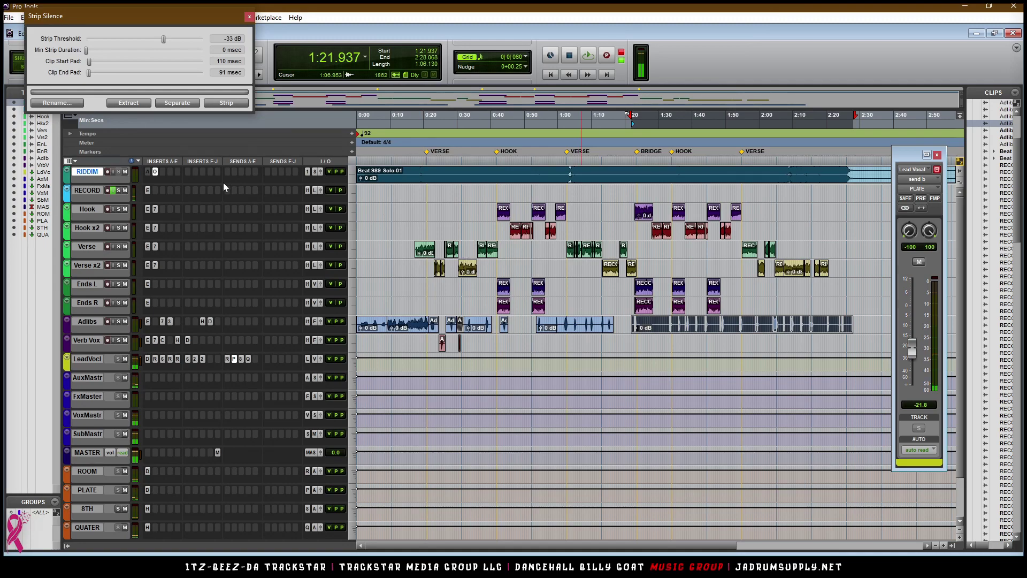
- Enable automation of the Filter parameter for RIDDIM's OneKnob Filter and close the plug-in window
left_click(441, 230)
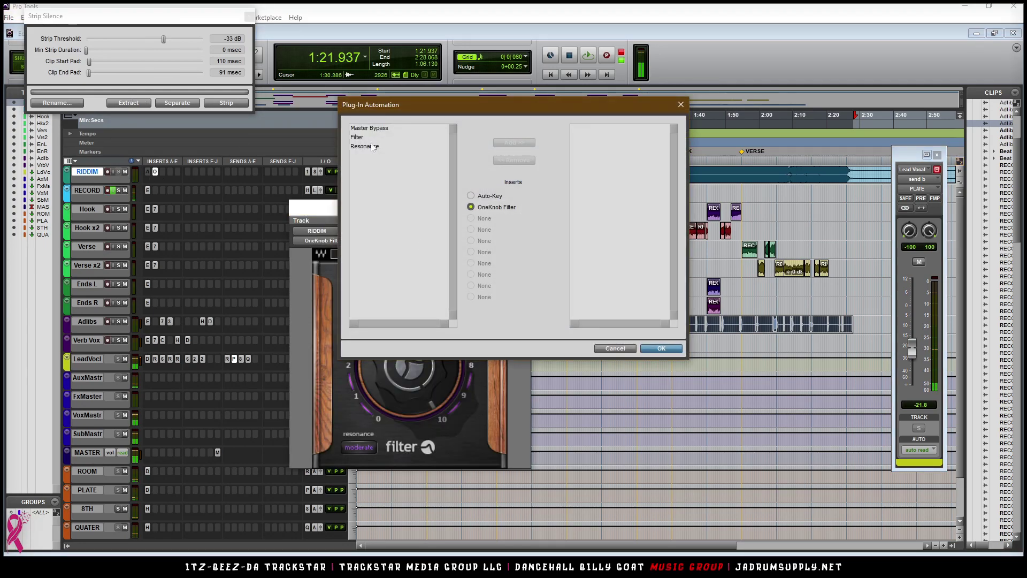
left_click(375, 137)
left_click(514, 143)
left_click(662, 348)
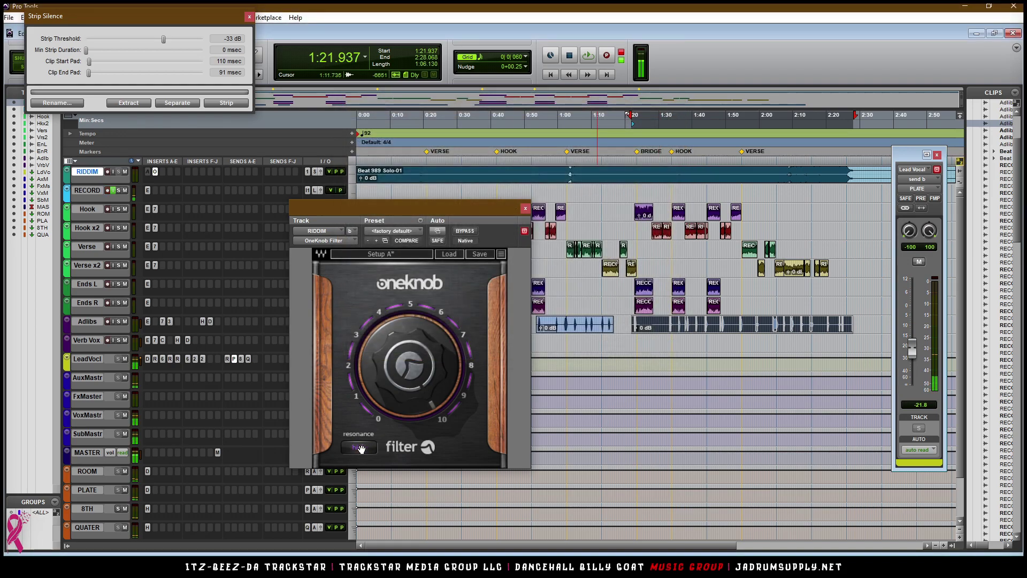
left_click(525, 209)
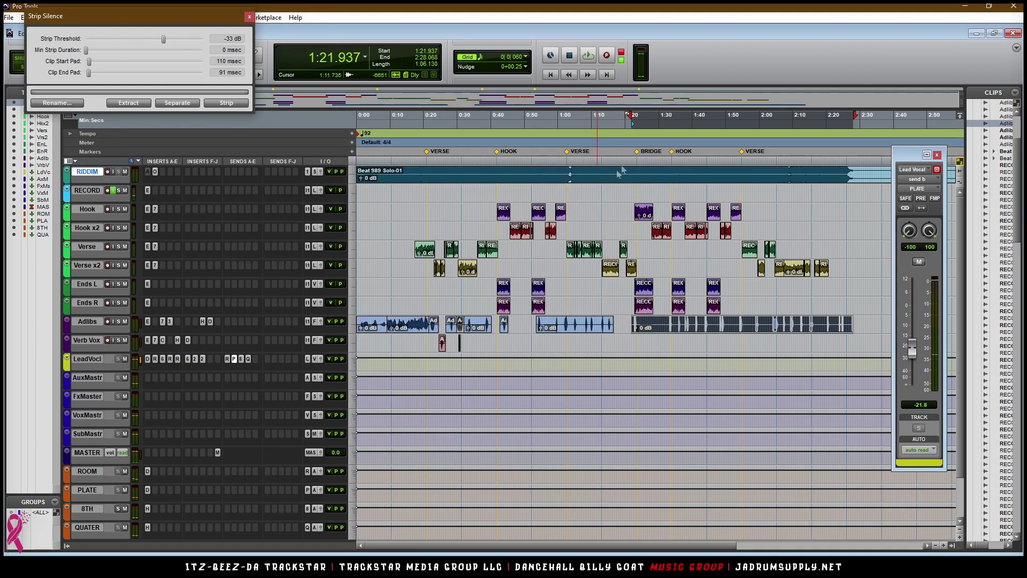
- Set the grid to 1 bar and select the bridge from 1:23.478 to 1:33.913 across the tracks
left_click(485, 58)
left_click(513, 63)
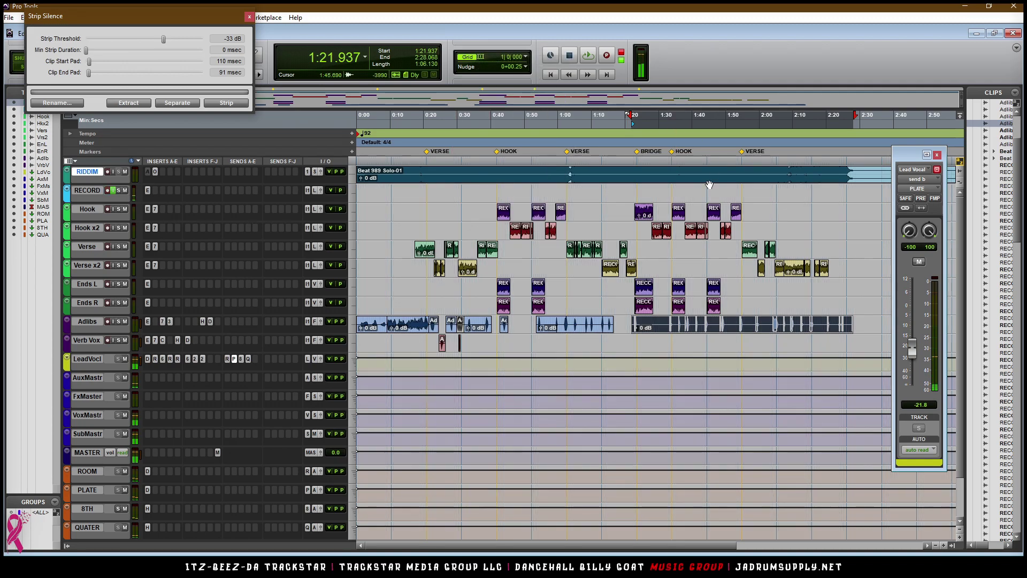
key("space")
left_click_drag(638, 161, 670, 176)
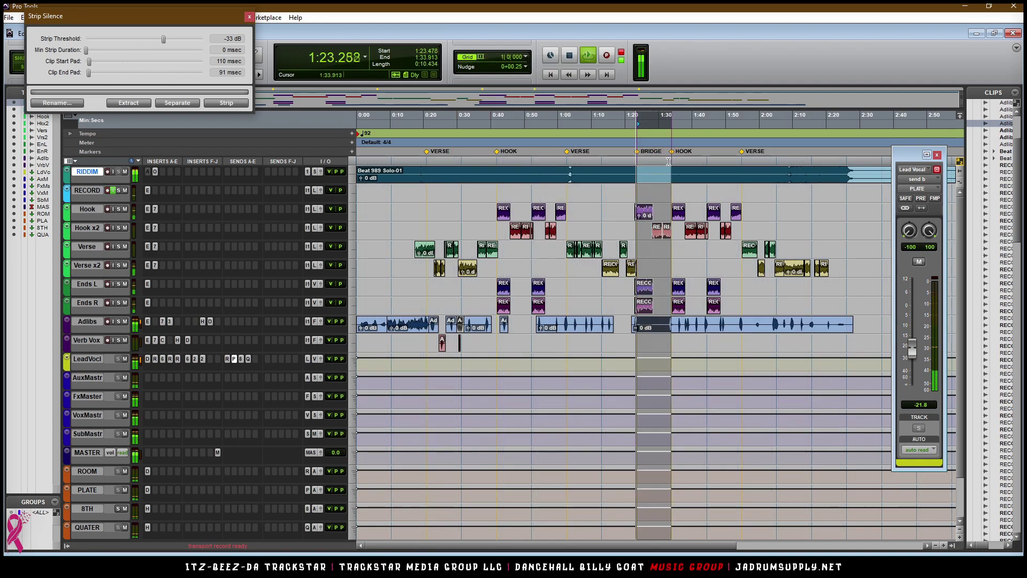
- Enlarge the tracks around the bridge and display the OneKnob Filter's Filter automation on the RIDDIM track
key("e")
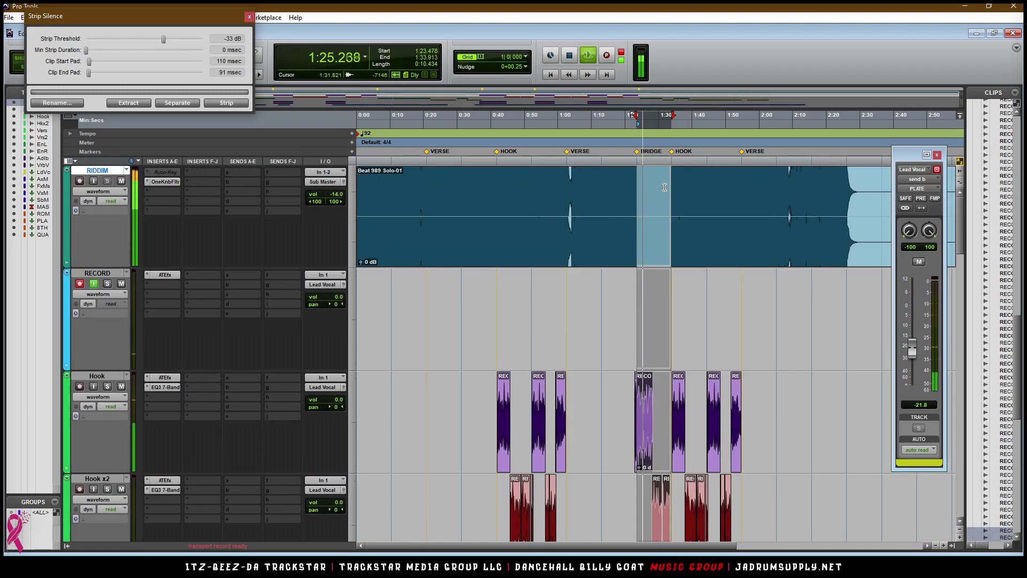
key("t")
key("t")
key("t")
left_click(109, 191)
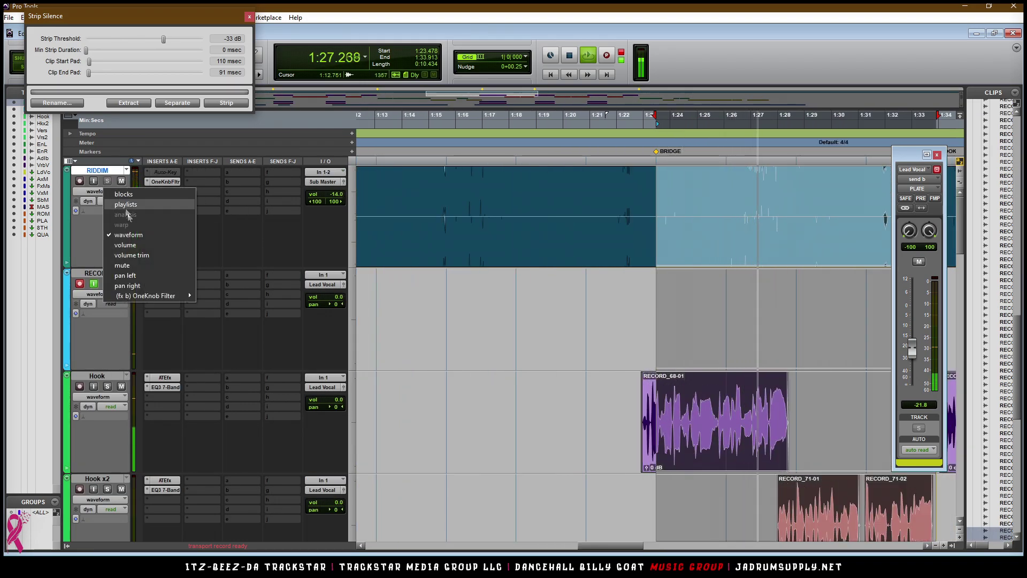
left_click(152, 287)
left_click(104, 190)
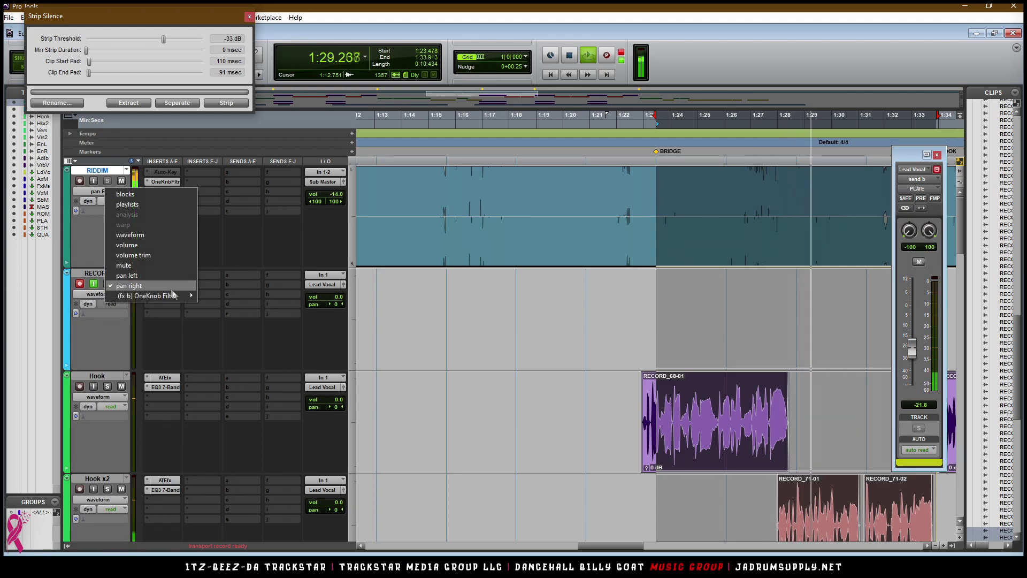
left_click(221, 300)
key("space")
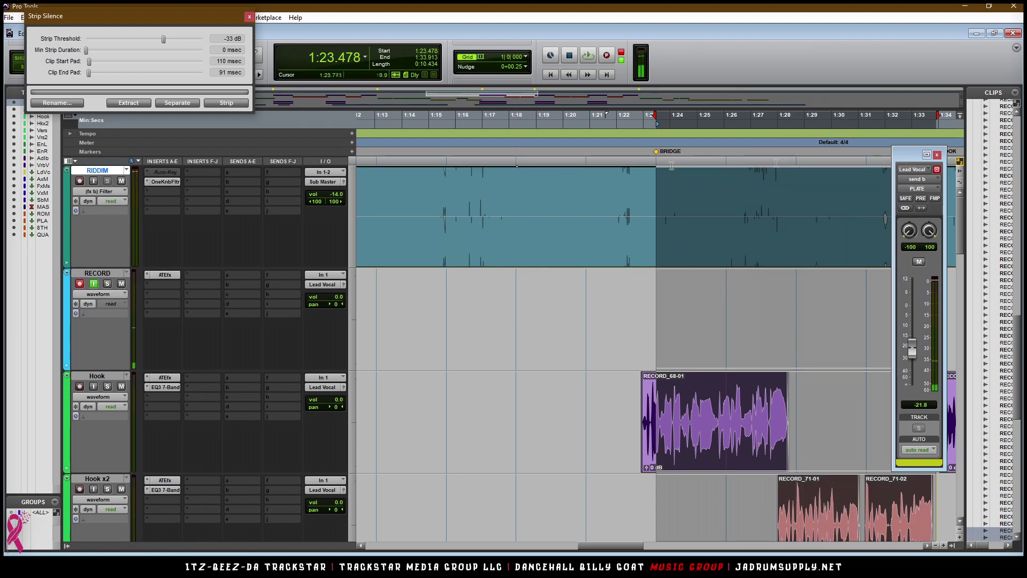
- Draw a filter automation dip on RIDDIM with its lowest point at the bridge start, 1:23.478, and play from 1:15.652
key("ctrl+bracketleft")
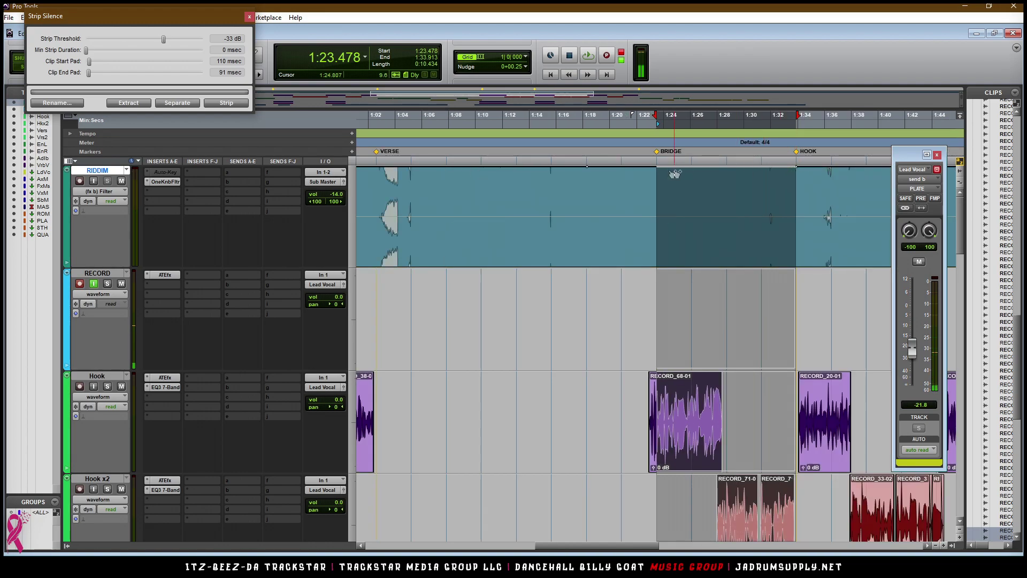
left_click_drag(657, 191, 657, 219)
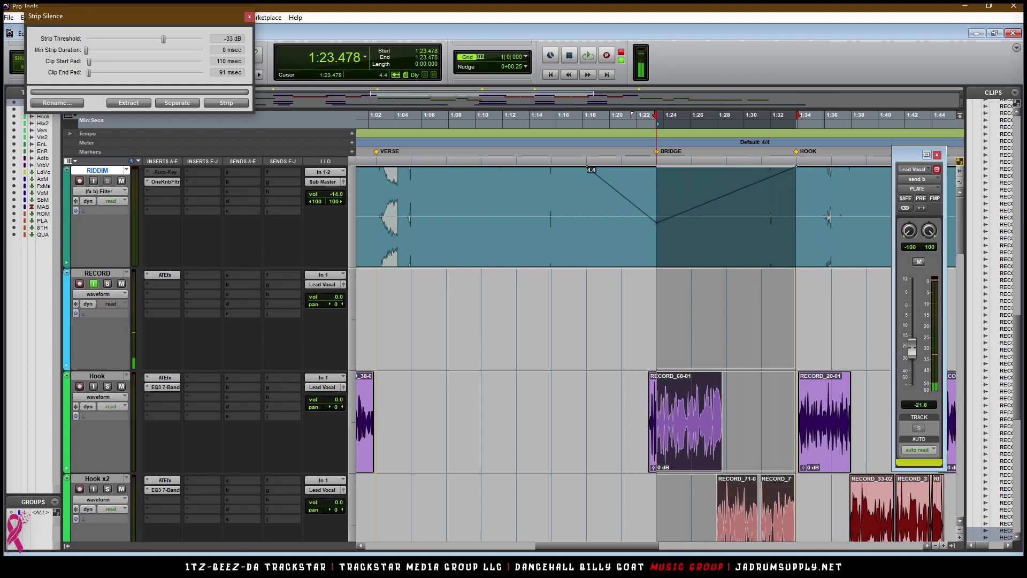
left_click_drag(659, 237, 659, 237)
key("space")
key("space")
left_click(551, 169)
key("space")
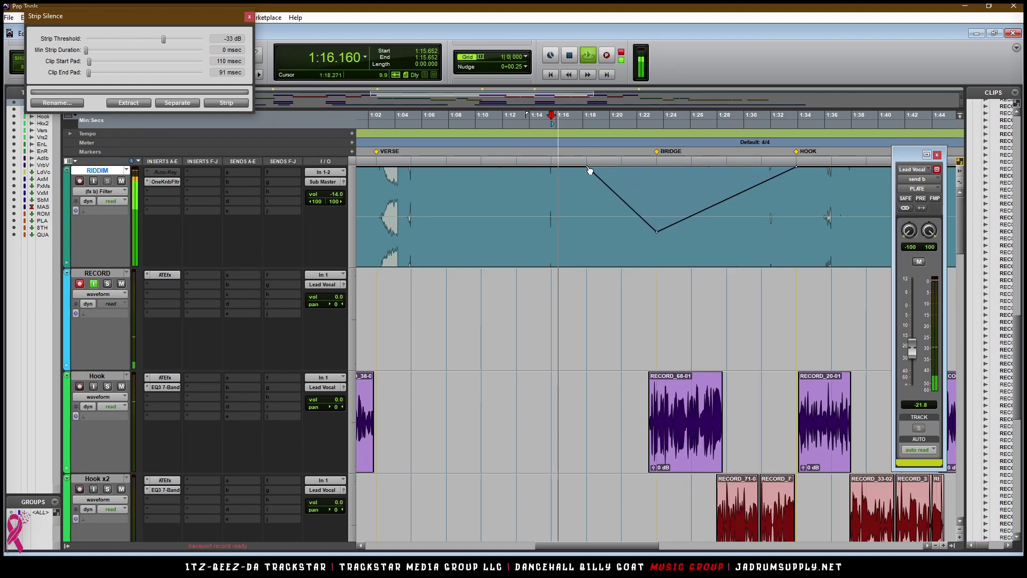
- Lower RIDDIM's filter breakpoint at the bridge start and add a breakpoint of about 5.4 just before the hook
key("space")
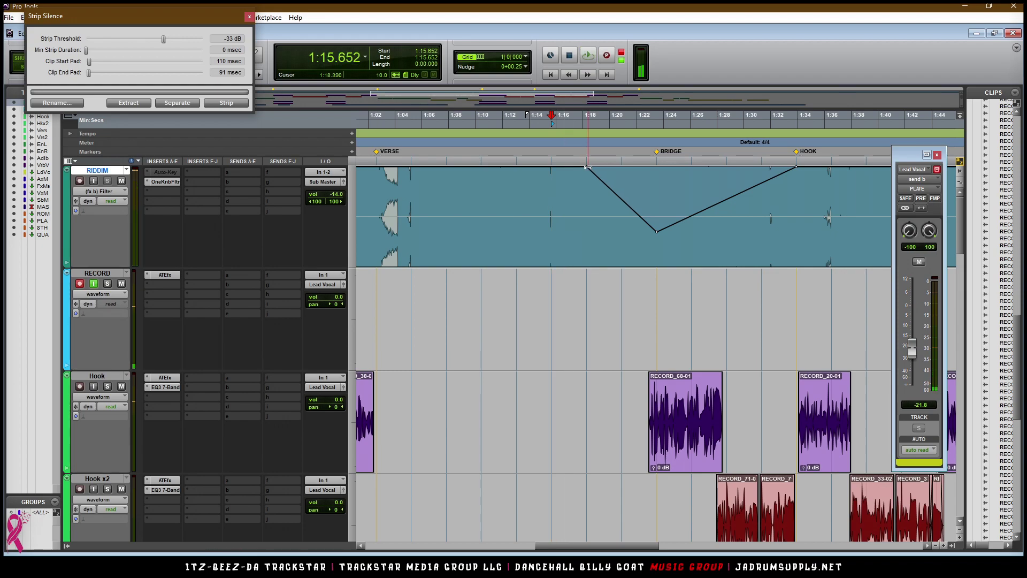
key("space")
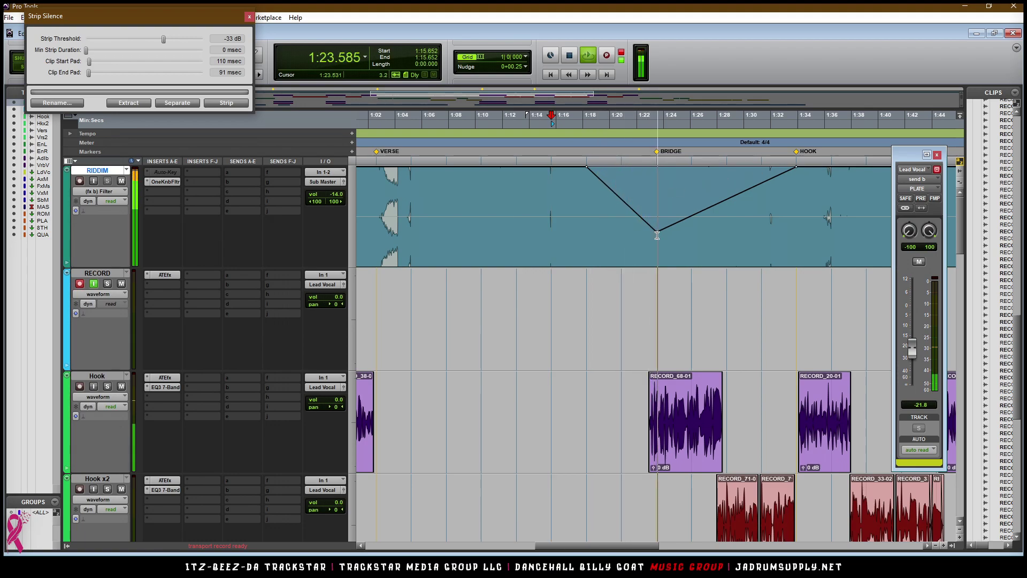
left_click_drag(658, 232, 658, 239)
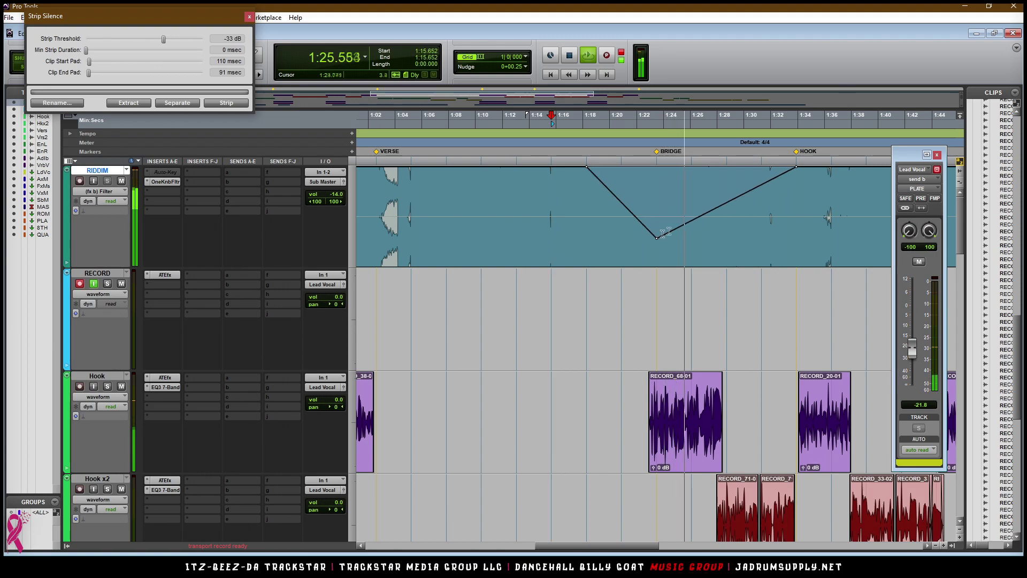
left_click_drag(755, 189, 782, 214)
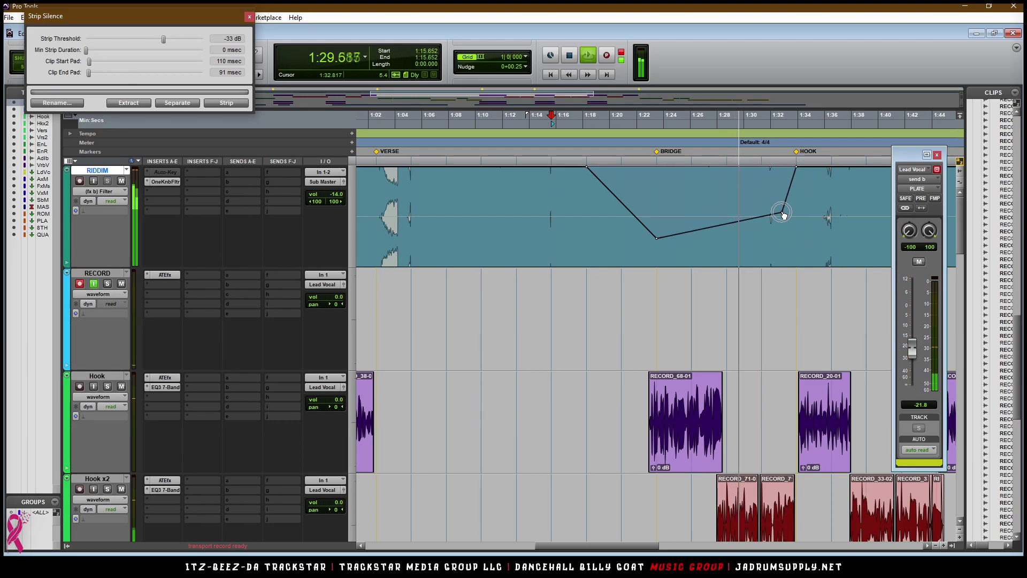
- Display the PLATE send level automation on the Lead Vocal track
scroll(703, 215, "down", 2)
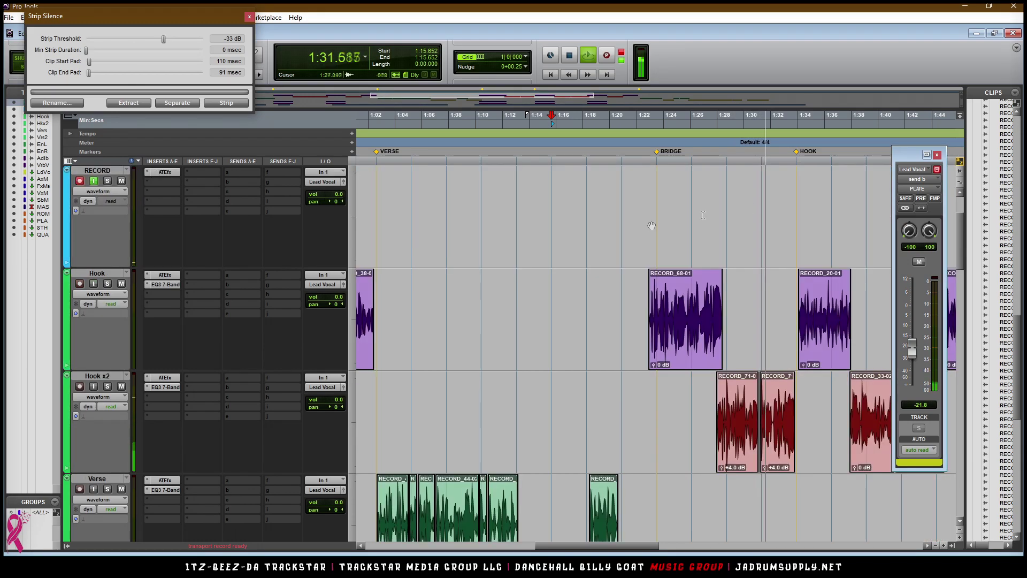
scroll(652, 226, "down", 15)
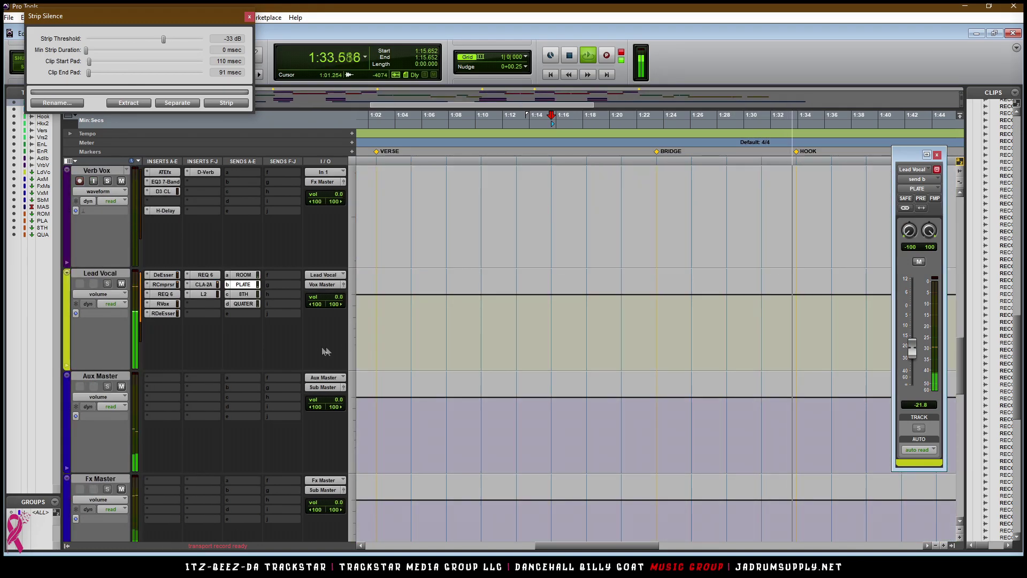
key("space")
left_click(97, 293)
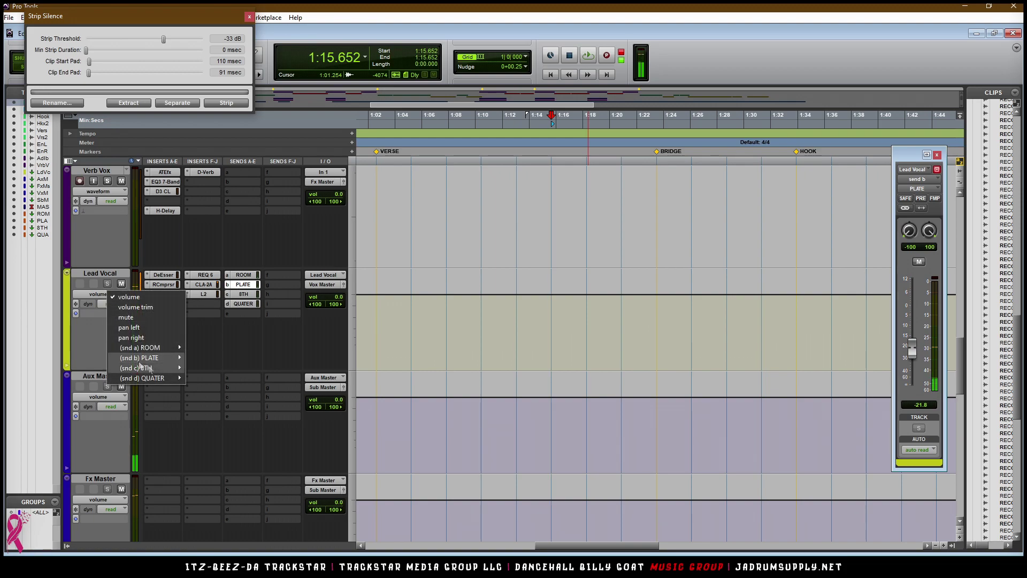
mouse_move(171, 358)
left_click(218, 360)
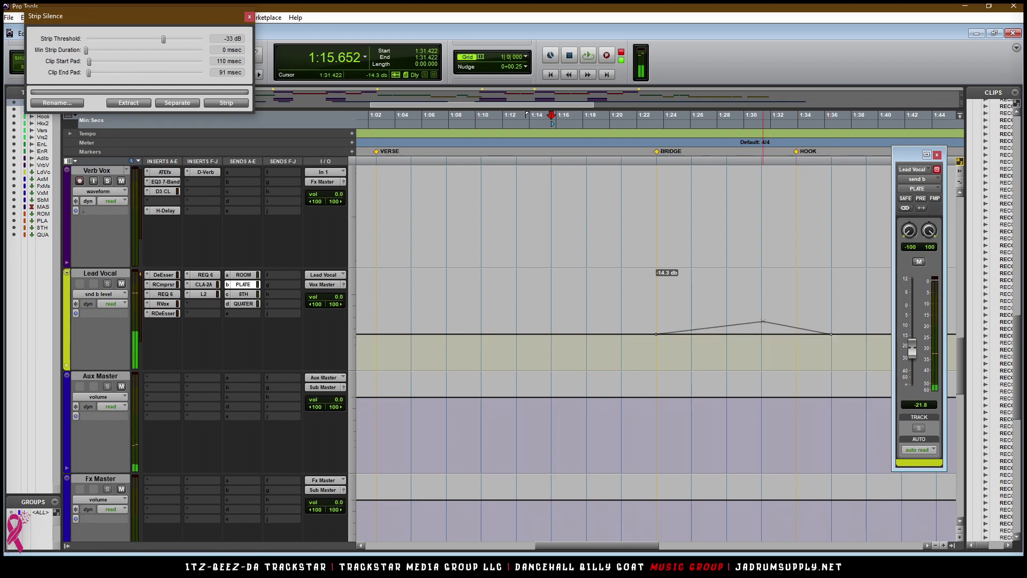
- Raise the Lead Vocal's PLATE send level through the bridge, peaking near 1:31, with an extra raised breakpoint near 1:26
left_click_drag(770, 316, 767, 318)
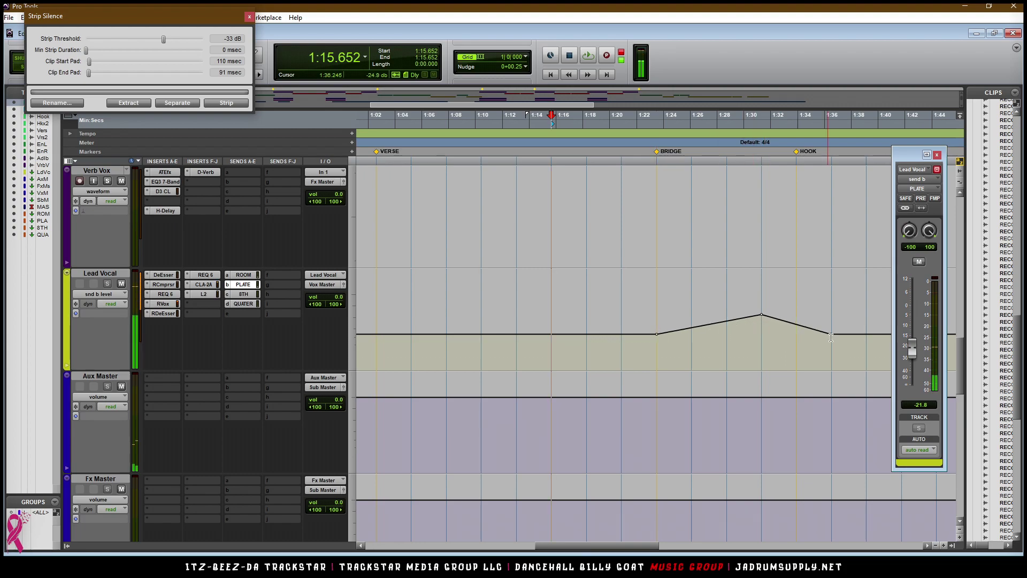
key("space")
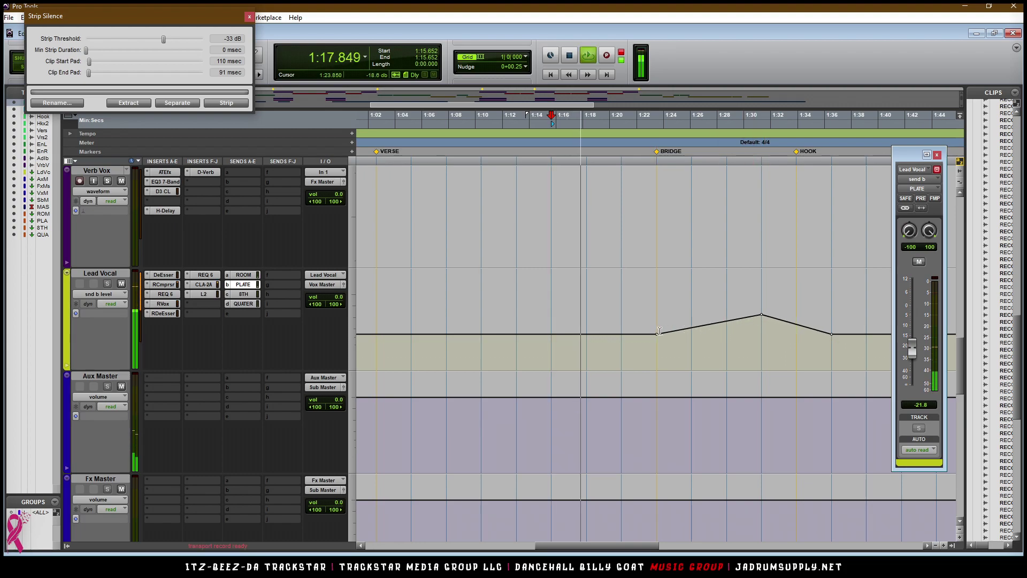
left_click_drag(685, 329, 691, 324)
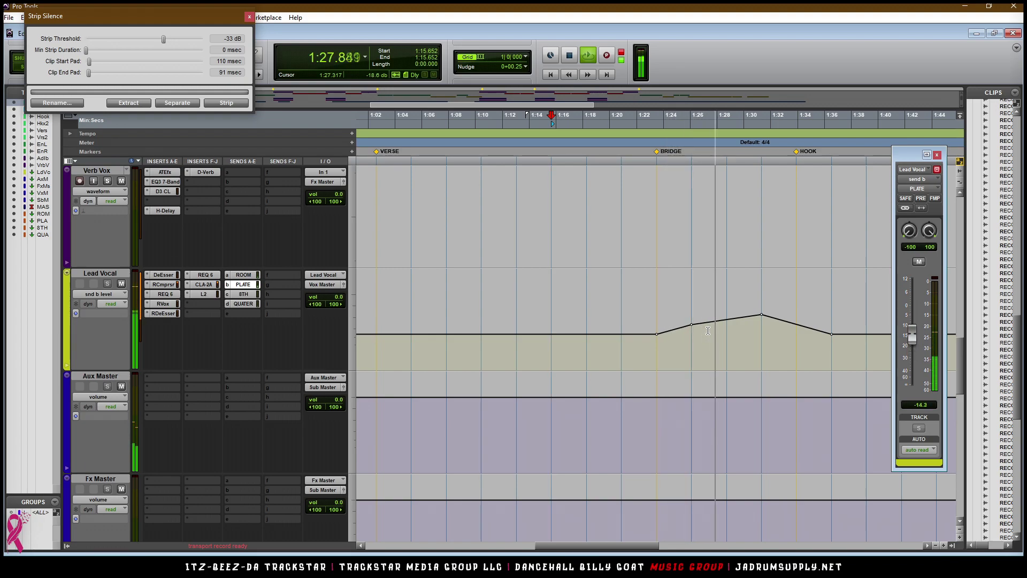
- Shrink the track heights and clear the Adlibs track from 1:43.298 to 1:45.052
scroll(788, 342, "up", 3)
scroll(789, 341, "up", 15)
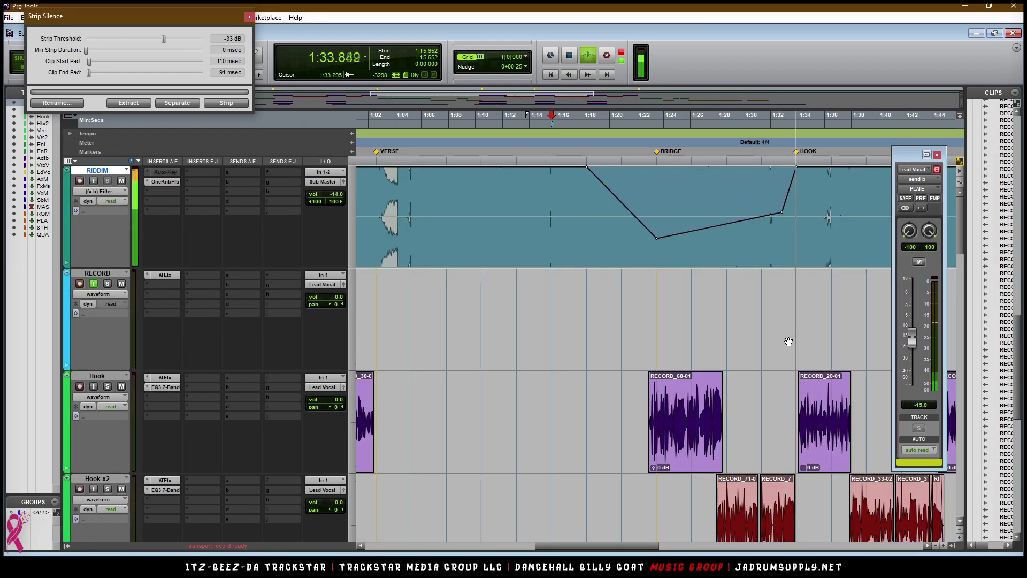
key("r")
key("r")
scroll(685, 298, "down", 10)
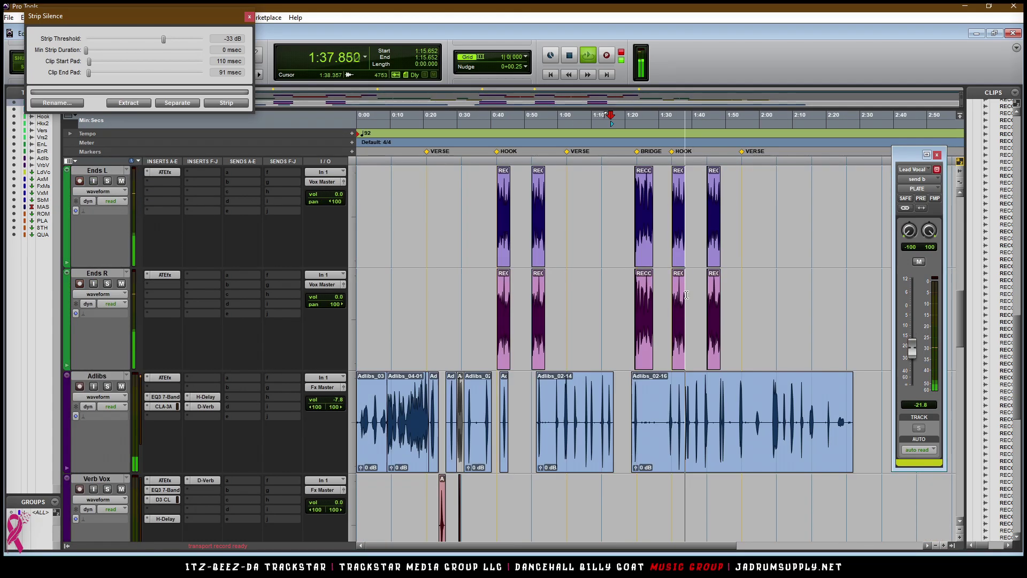
key("e")
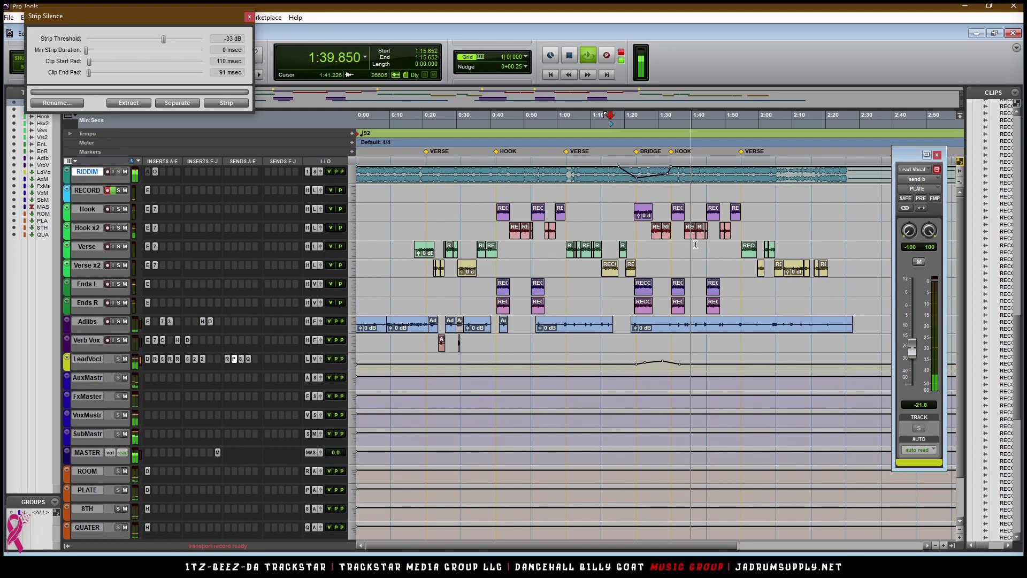
key("r")
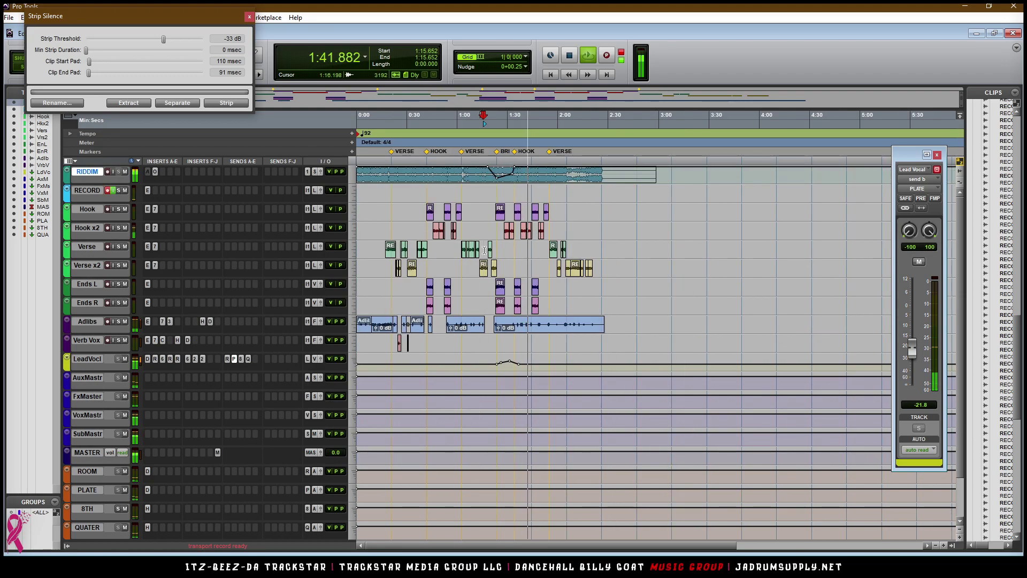
key("t")
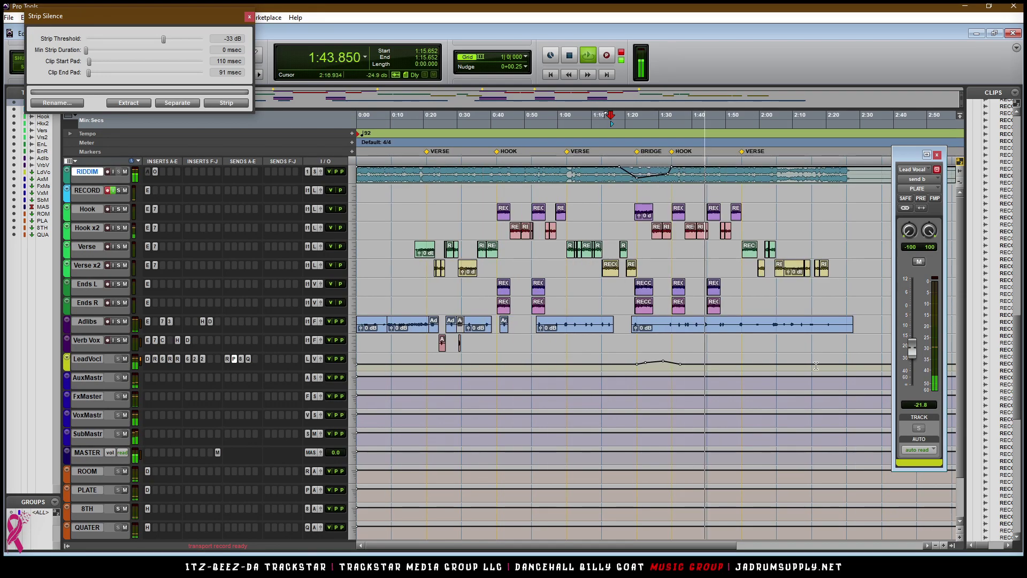
left_click_drag(704, 325, 710, 325)
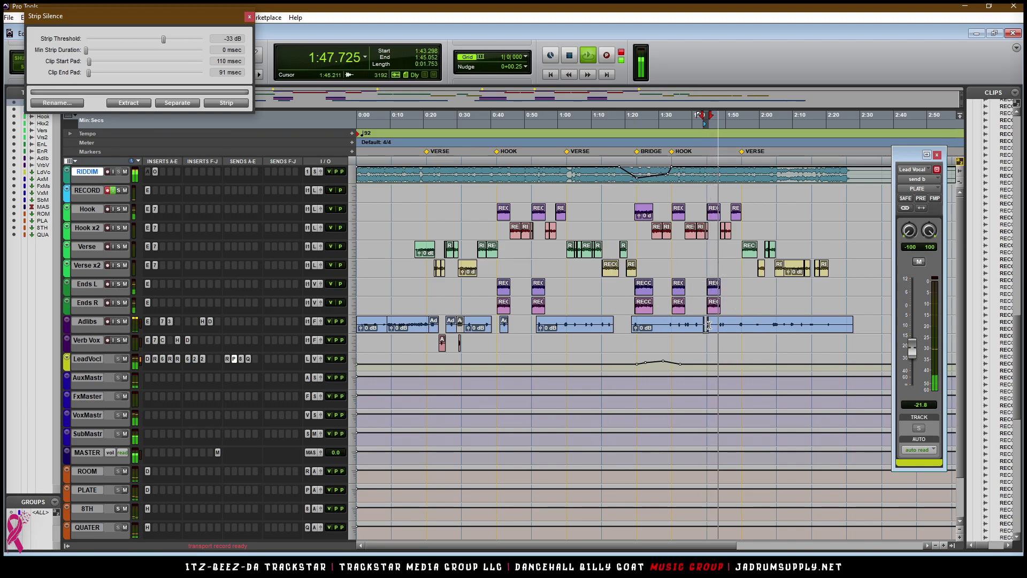
key("Delete")
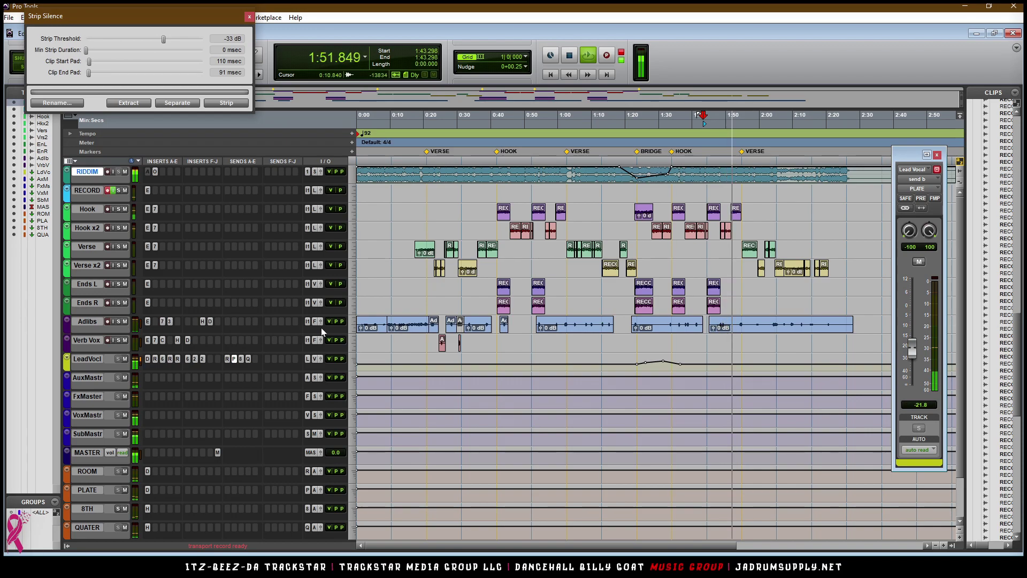
- Increase the track heights slightly and lower the Adlibs volume to -10.7 dB
key("alt+super+Up")
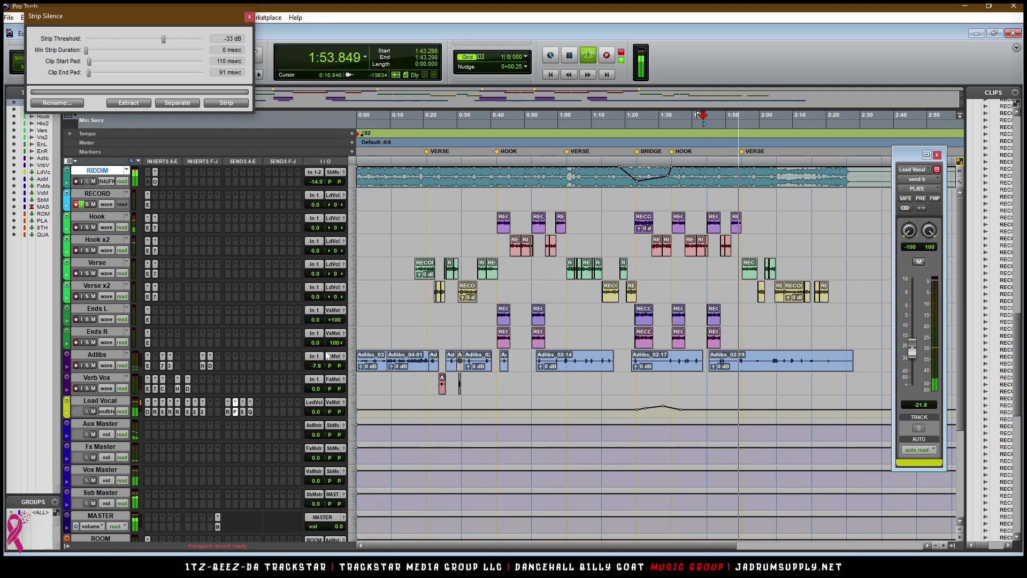
left_click(317, 366)
left_click_drag(318, 371, 320, 387)
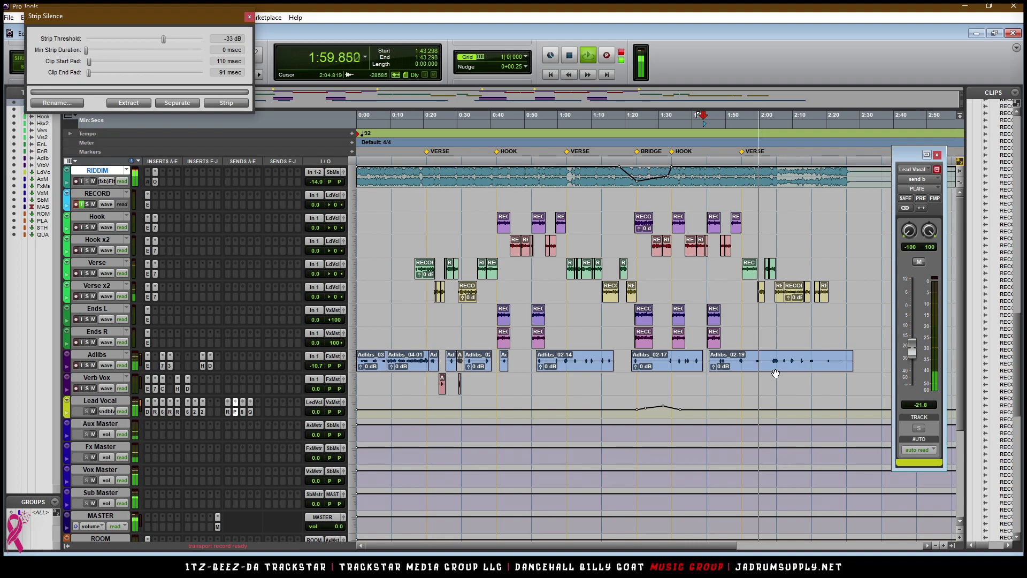
- Separate the Adlibs phrases from 1:58.443 to 2:00.674 and from 2:14.543 to 2:16.934 and move both down to the Verb Vox track
left_click_drag(755, 364, 762, 366)
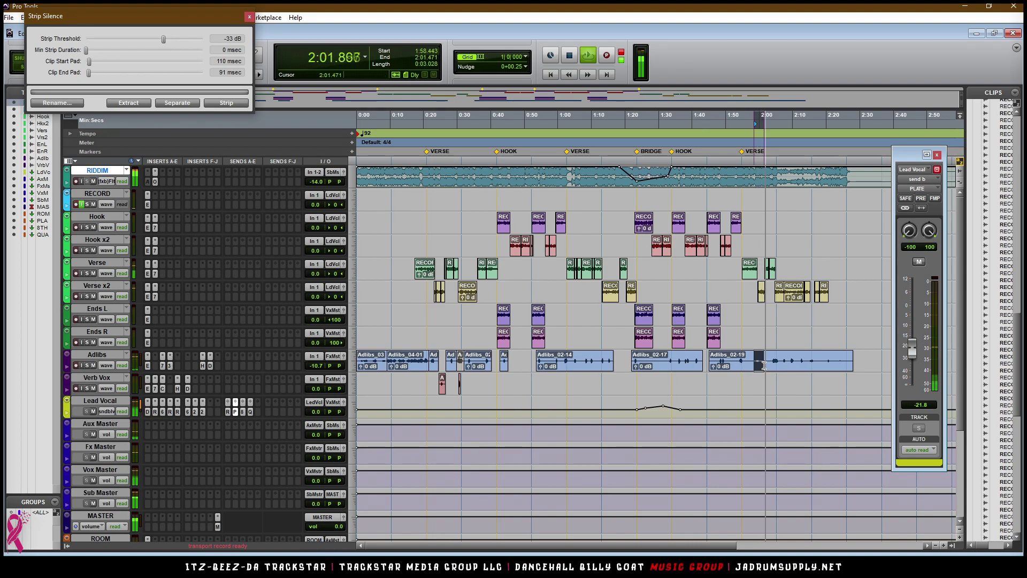
key("ctrl+e")
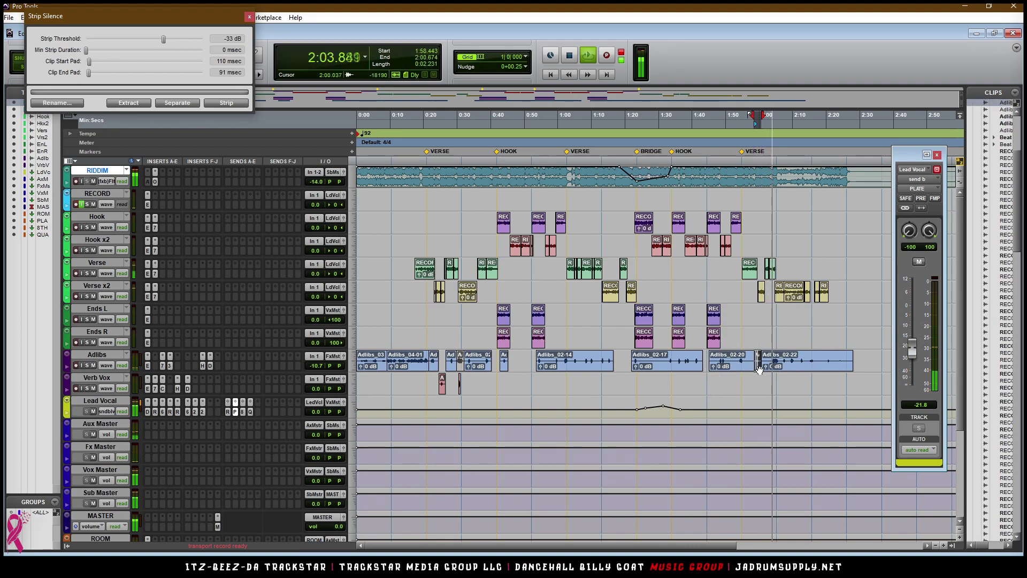
left_click_drag(758, 388, 757, 386)
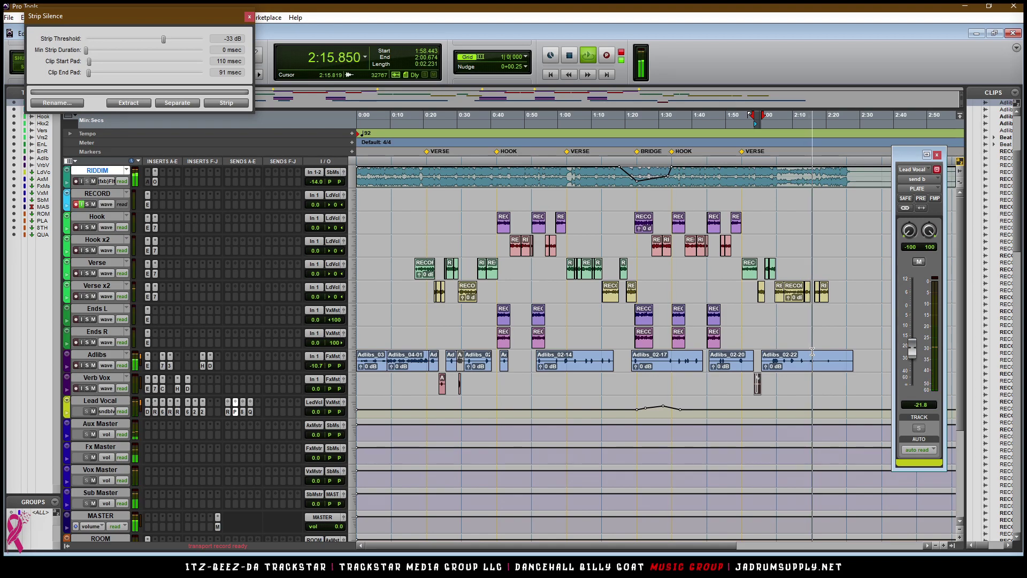
left_click_drag(808, 361, 810, 392)
key("b")
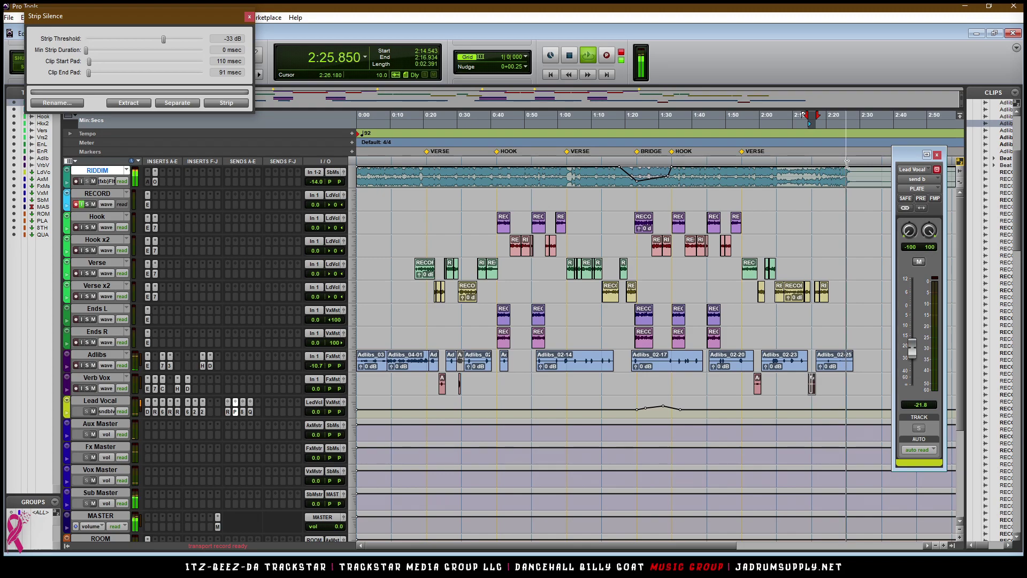
- Add a marker named END at about 2:28
left_click(881, 162)
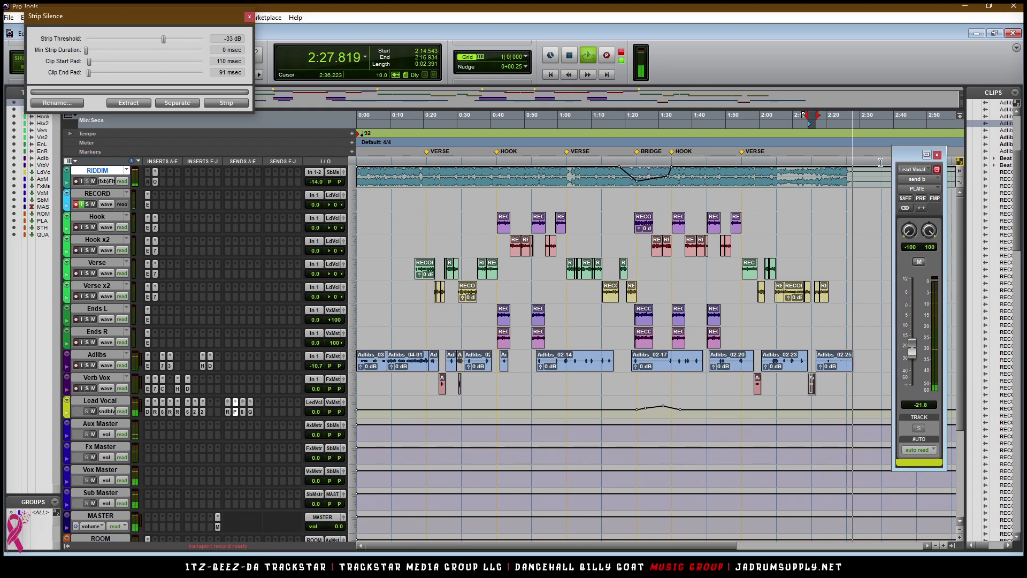
key("KP_Enter")
type("END")
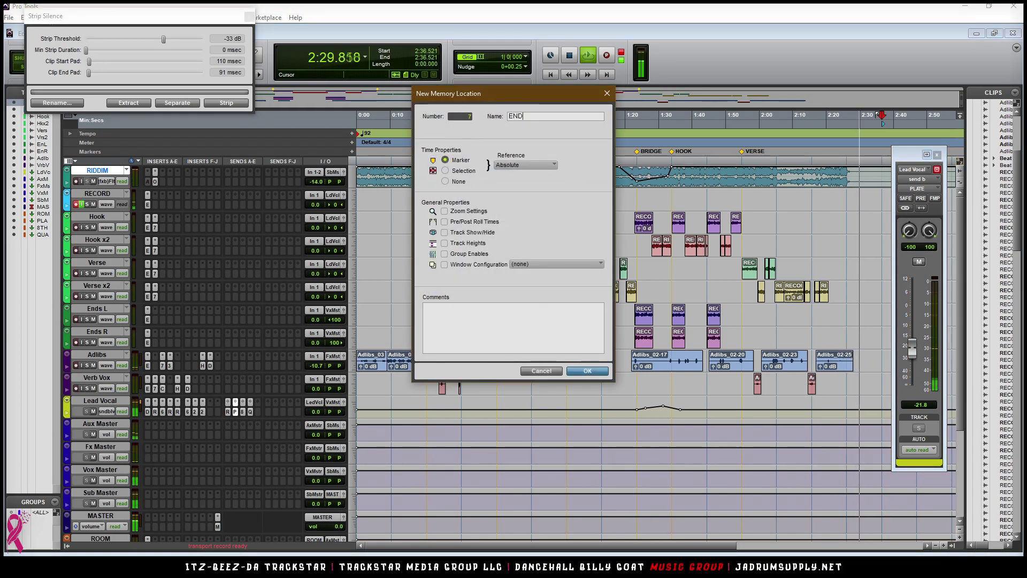
key("Return")
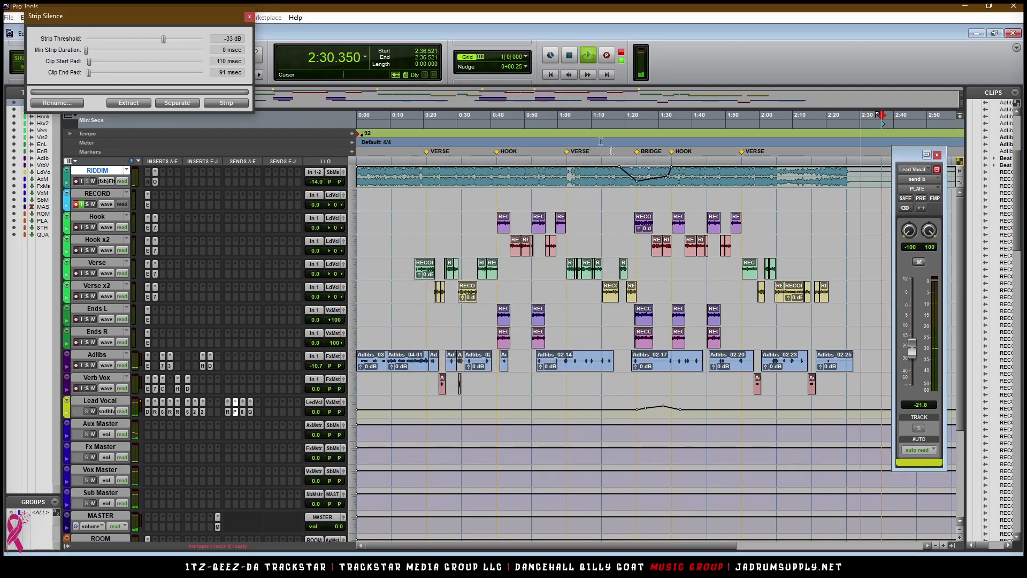
- Stop playback, display RIDDIM as a waveform, and trim the end of its beat clip back to the END marker
key("ctrl+bracketleft")
key("space")
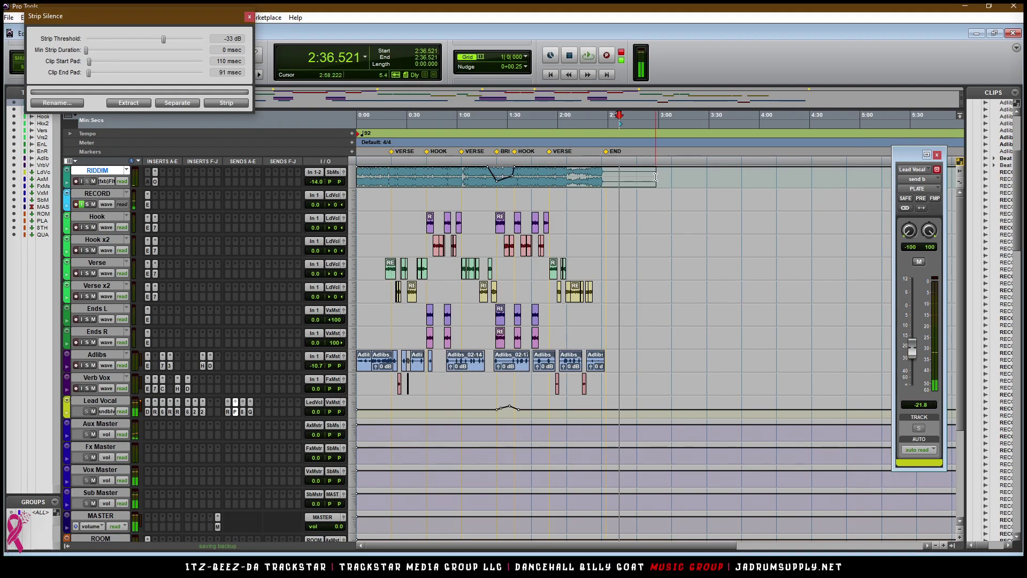
left_click(106, 183)
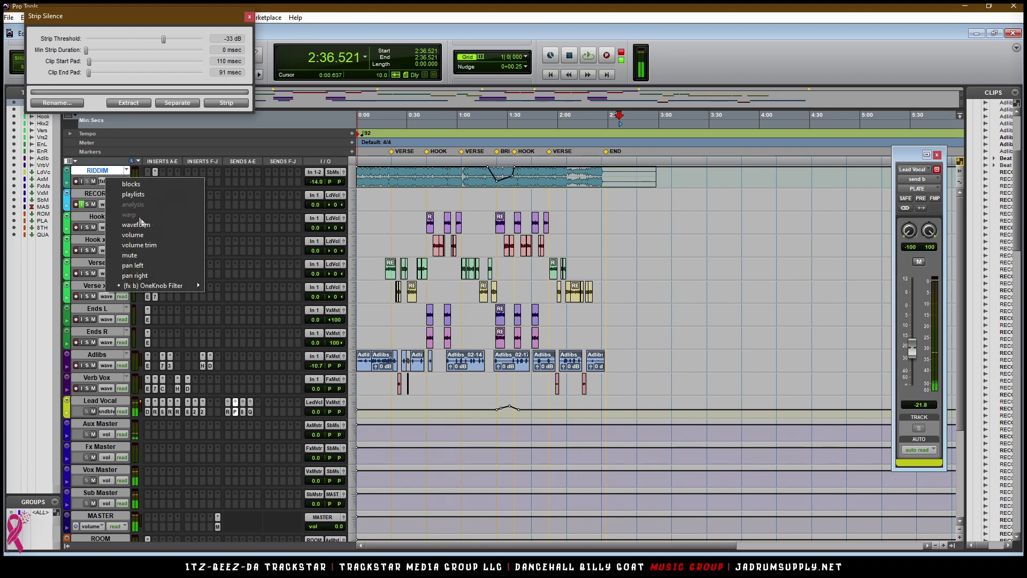
left_click(140, 222)
left_click(651, 178)
left_click_drag(651, 178, 603, 168)
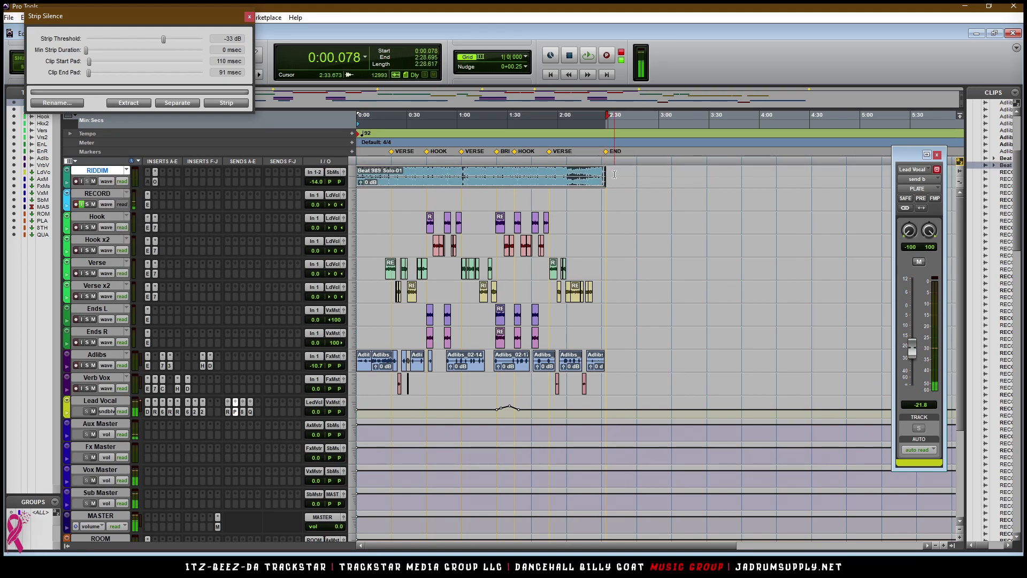
- Fade out the RIDDIM beat clip from 2:26.086 to its end
key("t")
key("t")
key("r")
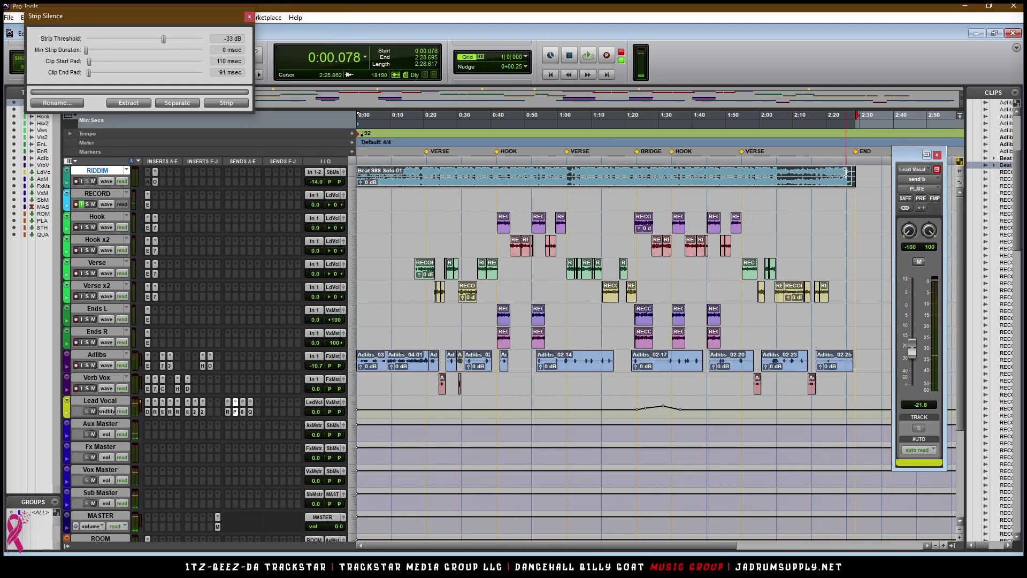
left_click(847, 172)
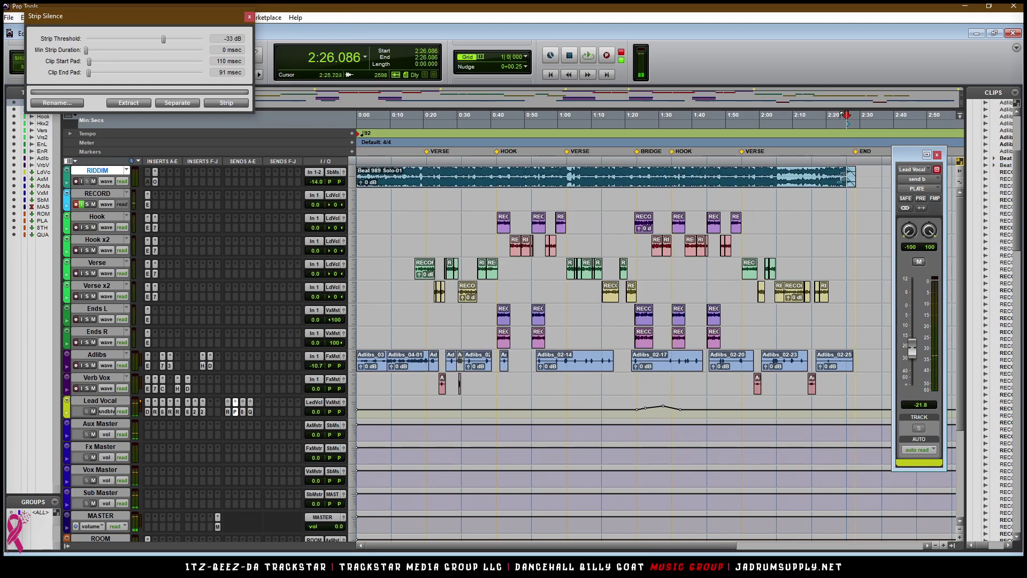
key("r")
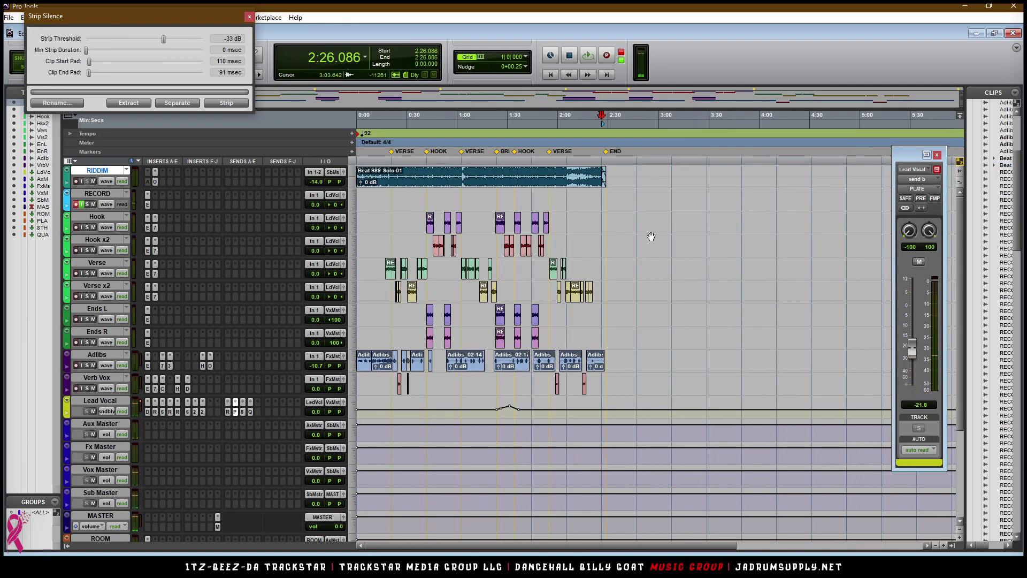
- Play the song from the start, checking the Maxim limiter on the MASTER track and looking over the arrangement through the first verse
left_click(218, 527)
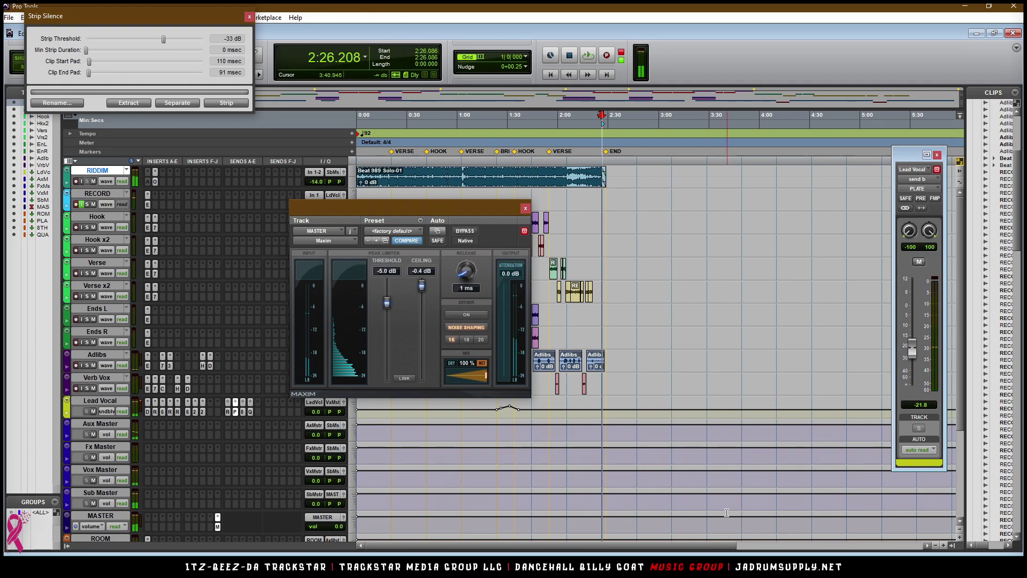
left_click(545, 77)
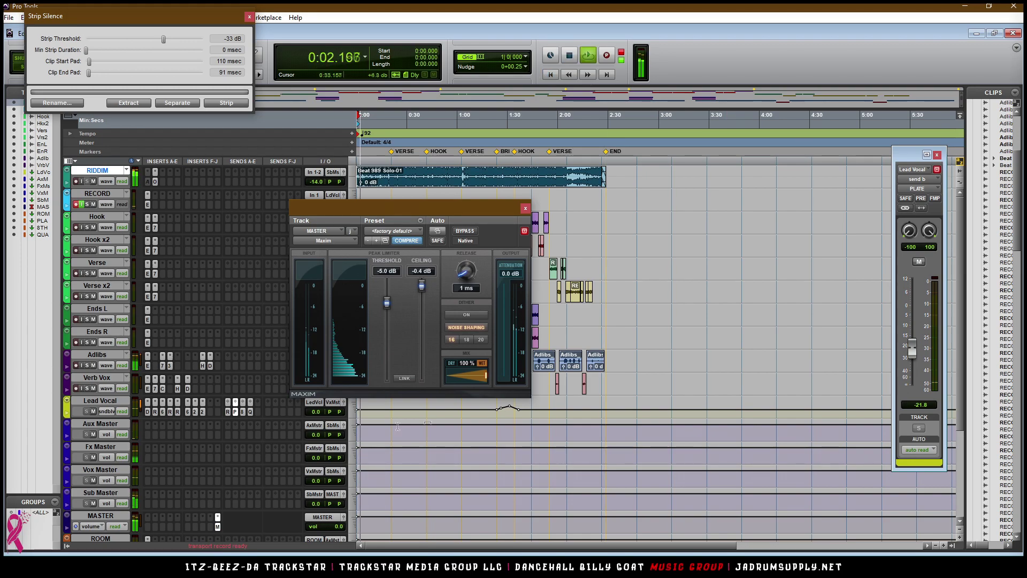
left_click(525, 209)
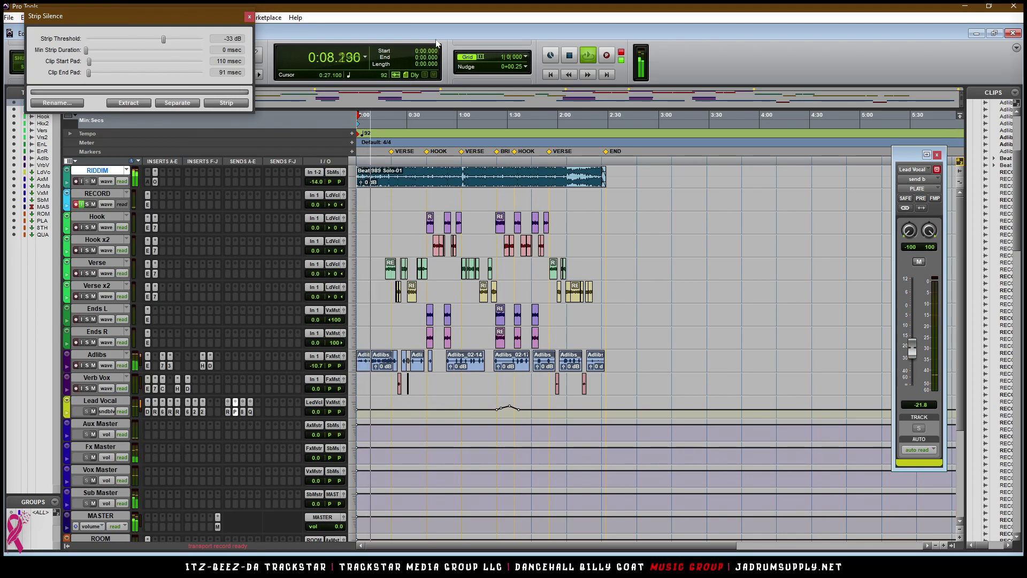
key("alt+a")
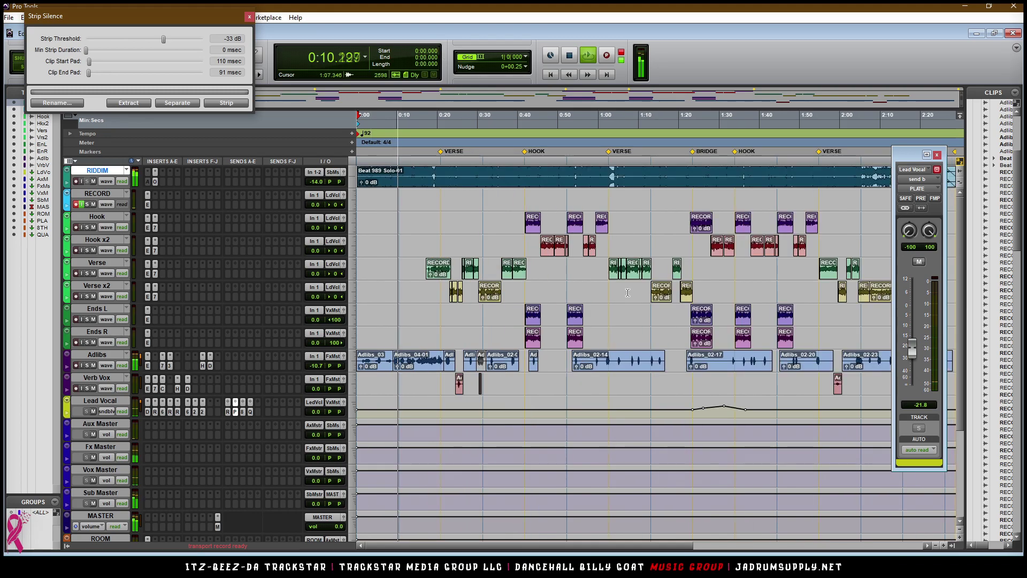
key("r")
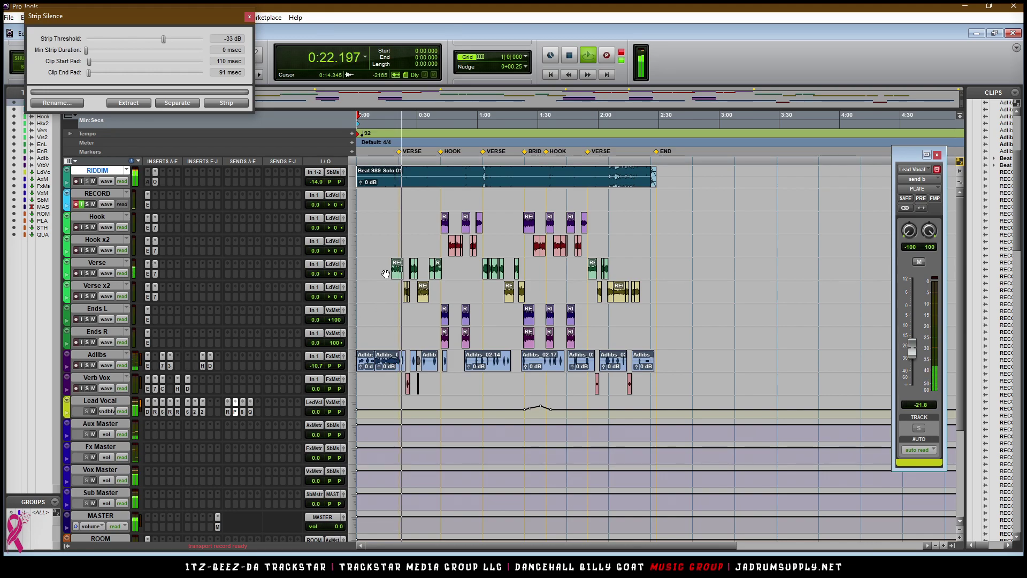
key("t")
key("t")
key("t")
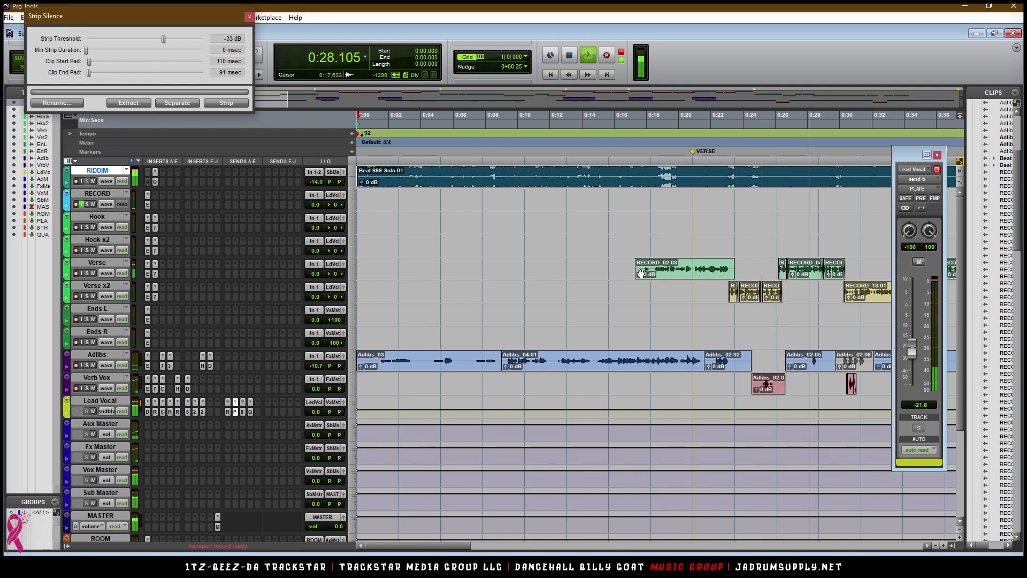
key("r")
key("r")
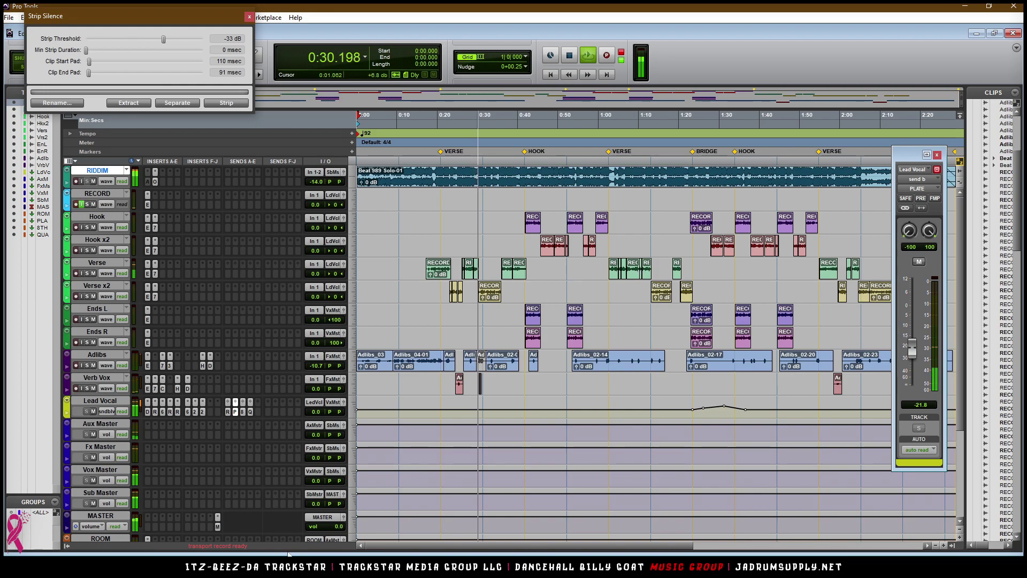
- Set the threshold of the MASTER track's Maxim limiter to -7.0 dB and close the plug-in window
left_click(217, 527)
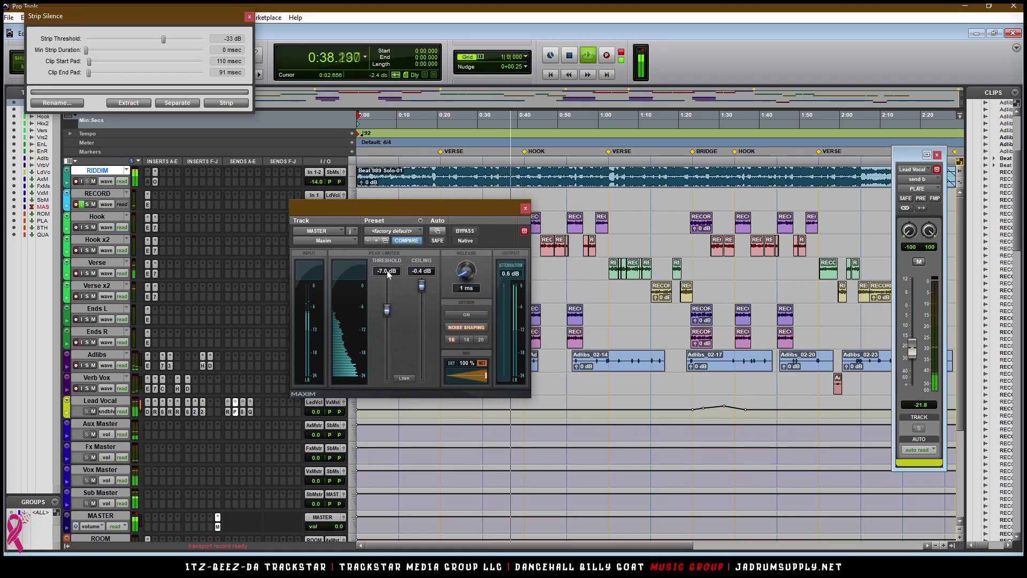
left_click(525, 208)
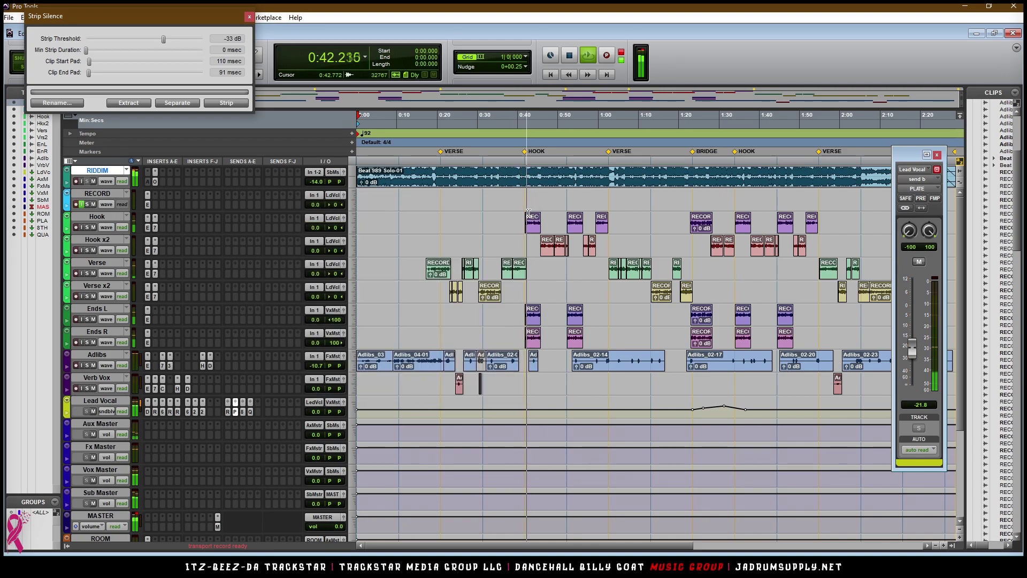